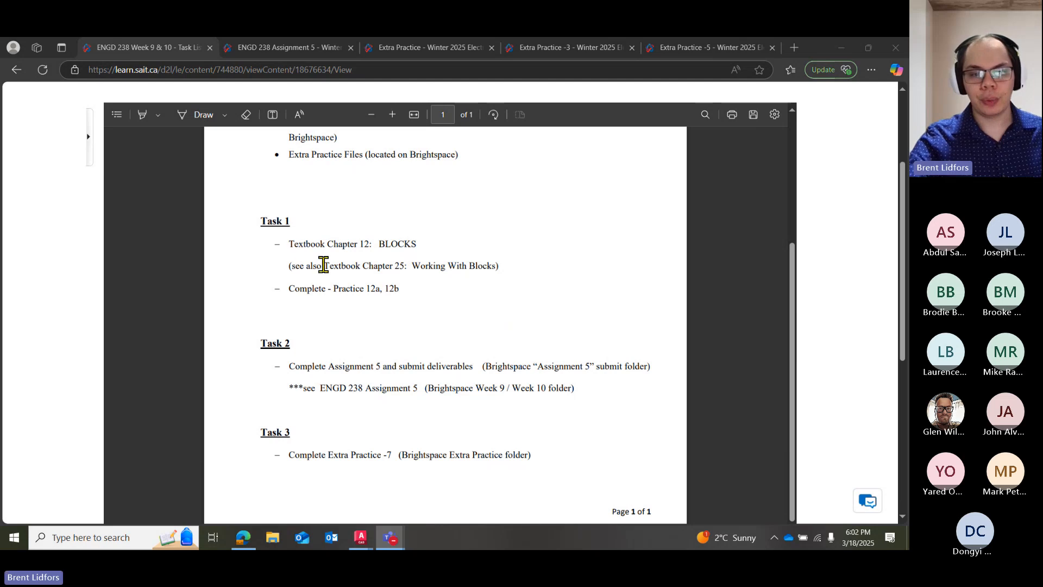
Read through the Task 1 items covering textbook Chapters 12 and 25 and Practice 12a and 12b.
drag(289, 266, 501, 270)
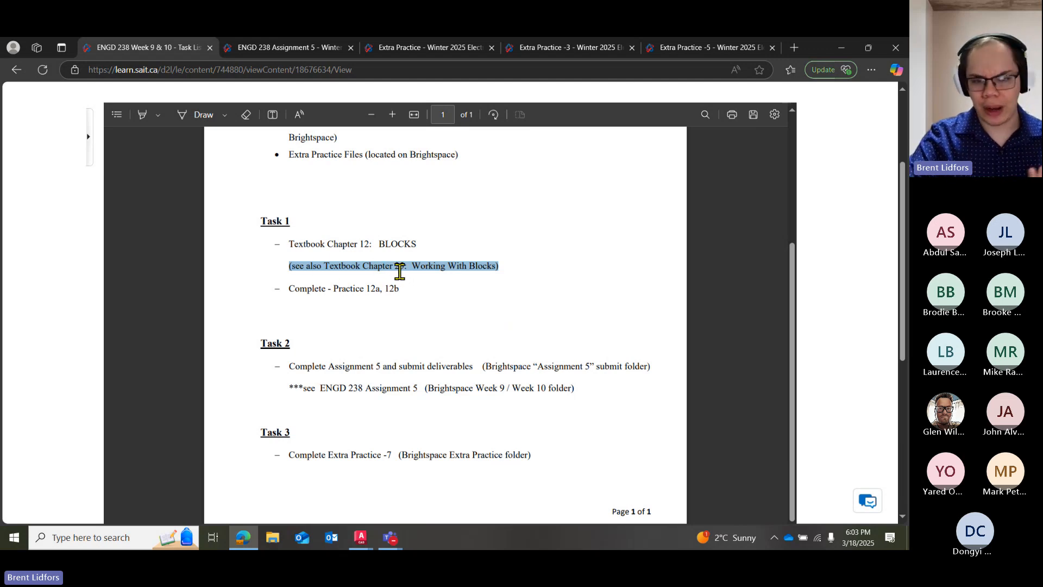
click(395, 287)
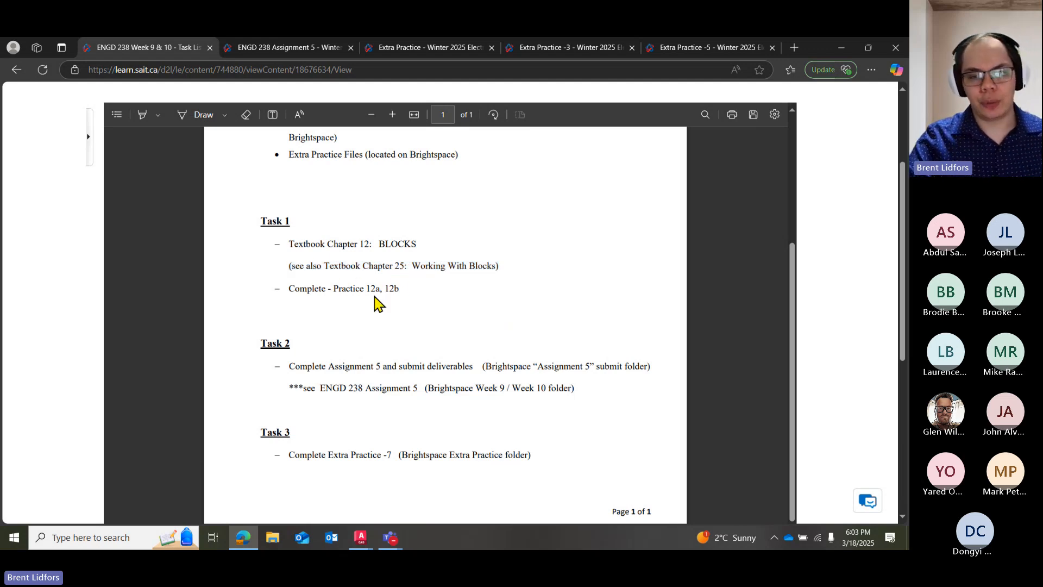
drag(333, 289, 395, 289)
click(452, 302)
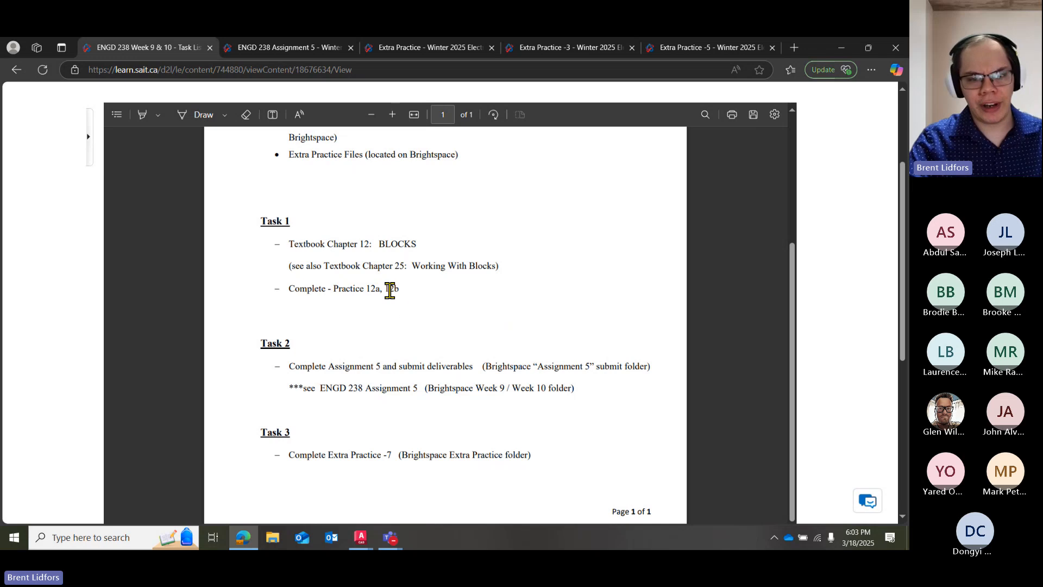
drag(370, 267, 396, 291)
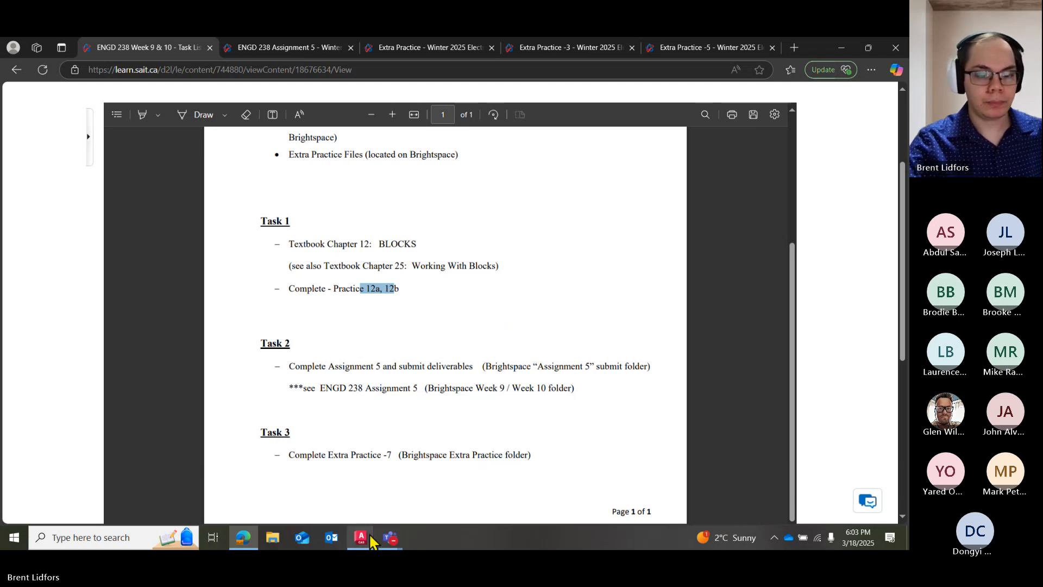
Switch to the ENGD 238 Assignment 5 - KC drawing in AutoCAD and bring the empty area above the border into view.
mouse_move(390, 538)
click(396, 499)
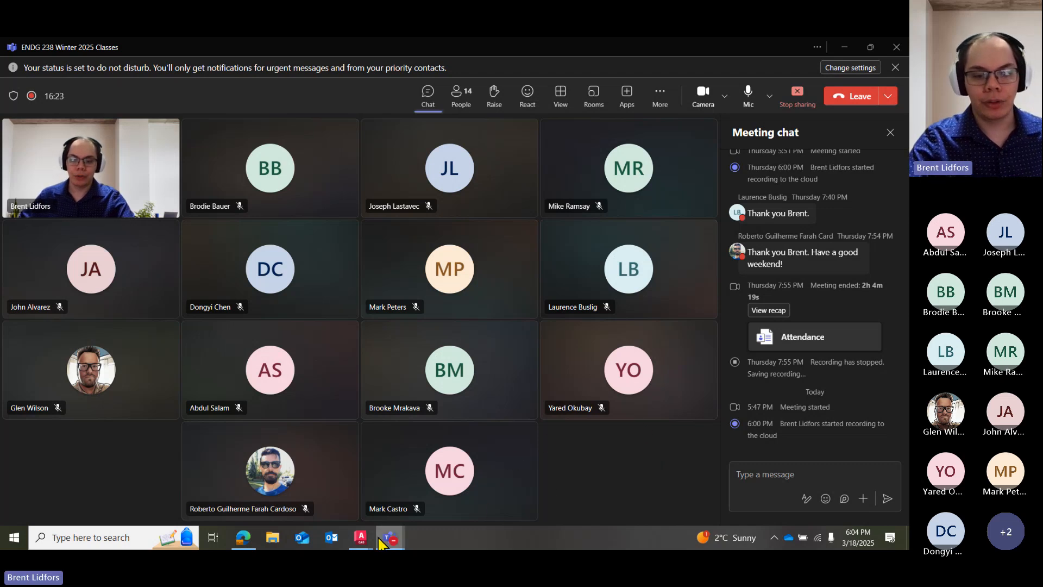
mouse_move(360, 537)
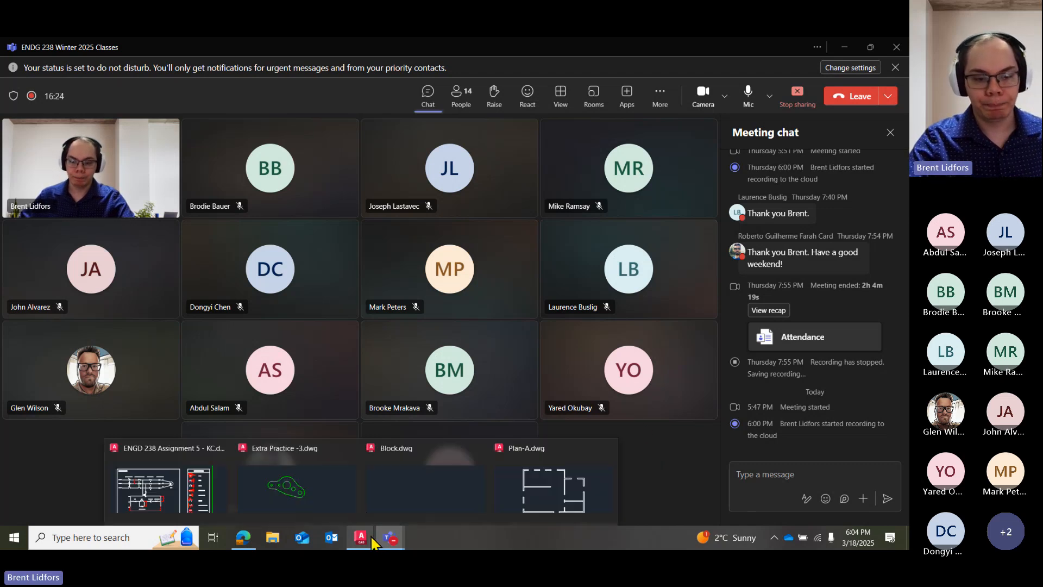
click(140, 480)
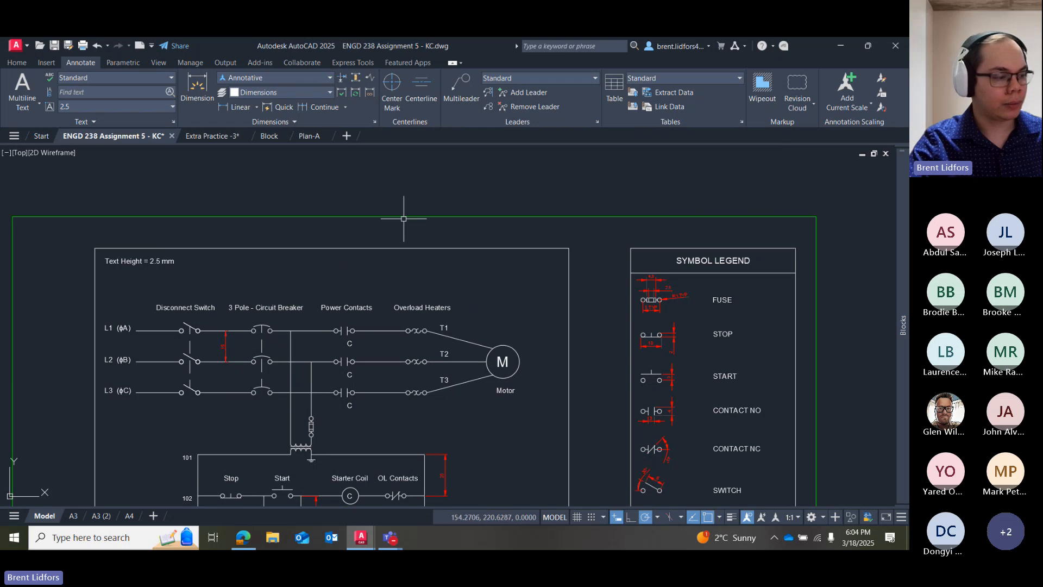
scroll(418, 234, down, 3)
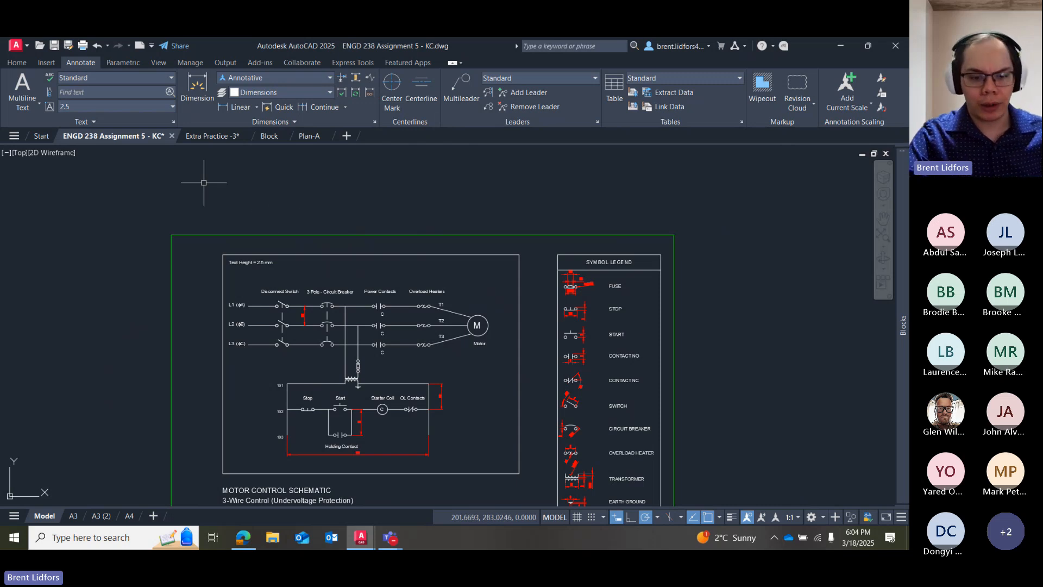
click(48, 63)
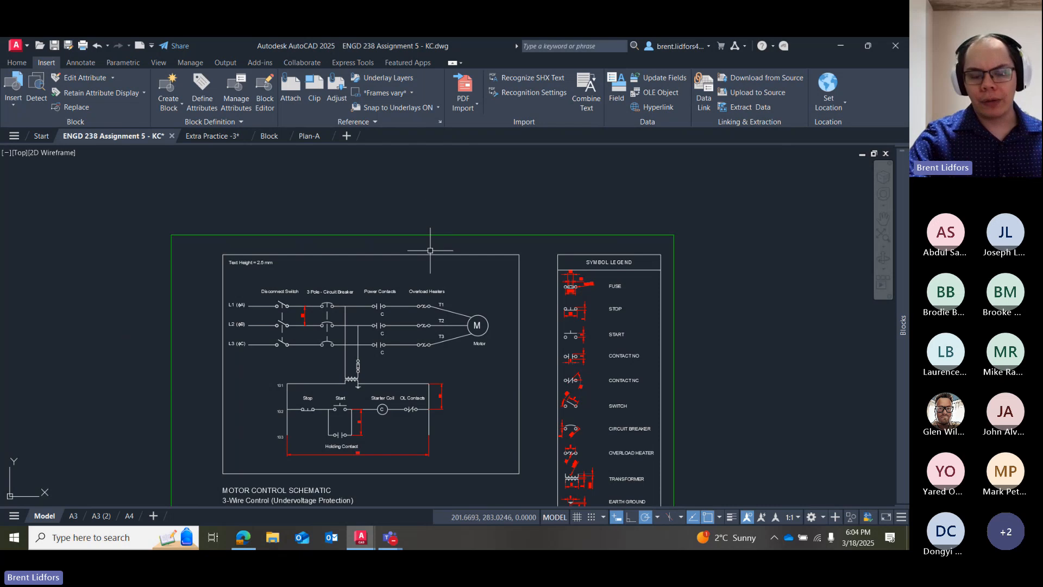
middle_drag(230, 210, 247, 351)
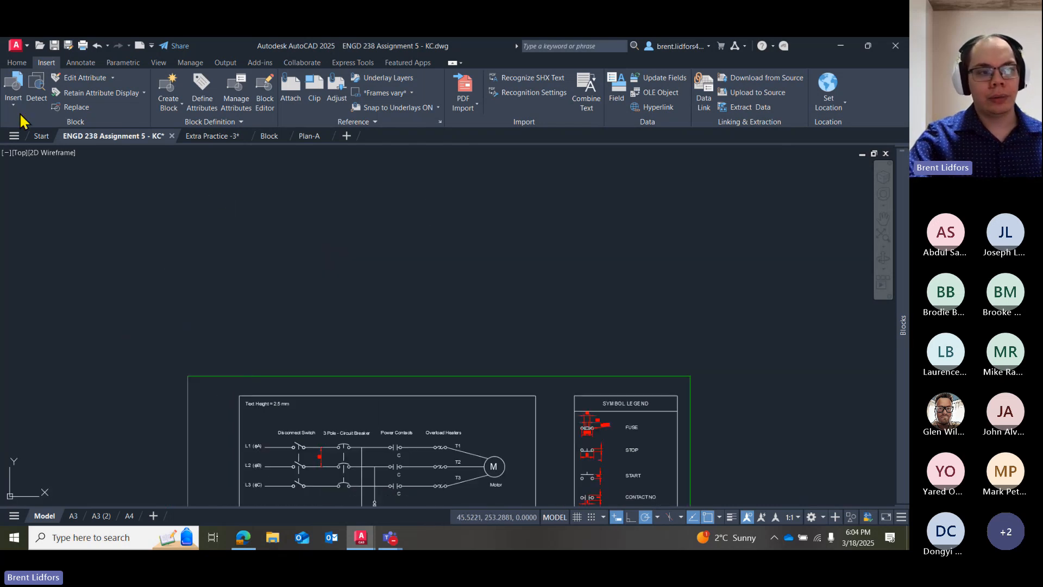
click(17, 63)
click(69, 99)
click(87, 123)
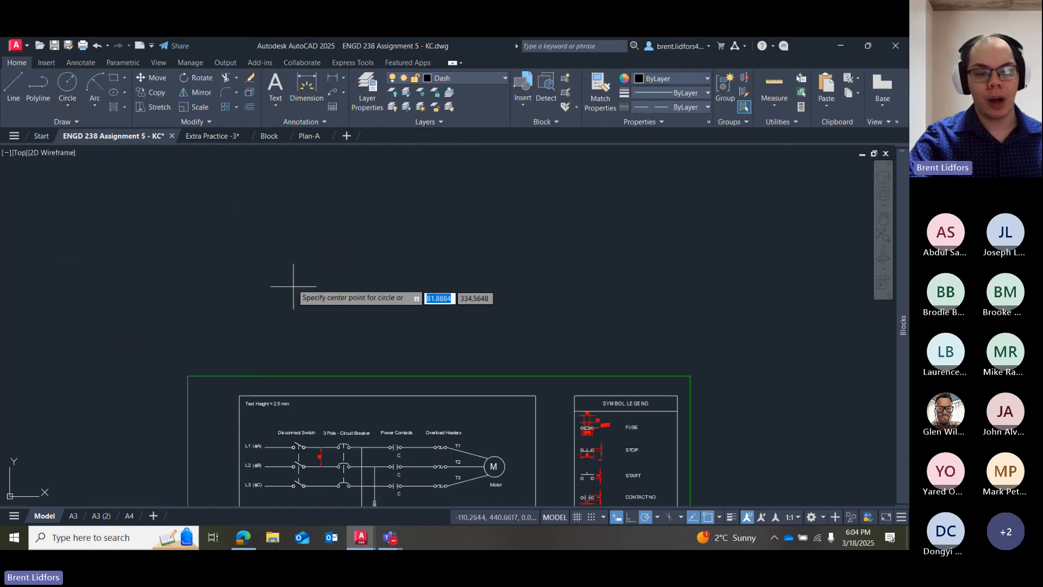
click(285, 276)
key(Escape)
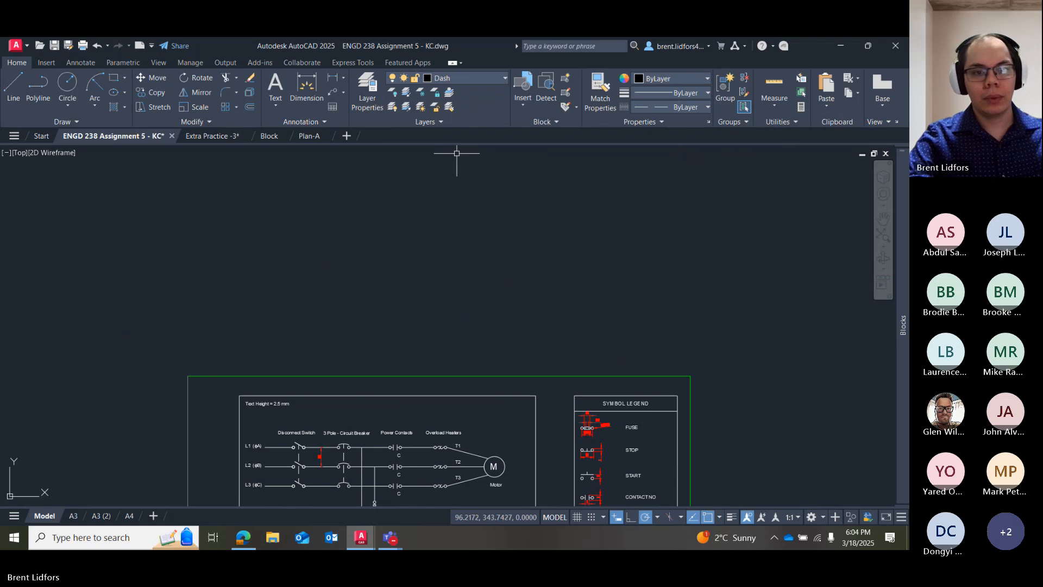
Make layer 0 current and draw a circle in the empty area above the drawing border.
click(465, 79)
click(443, 92)
click(67, 86)
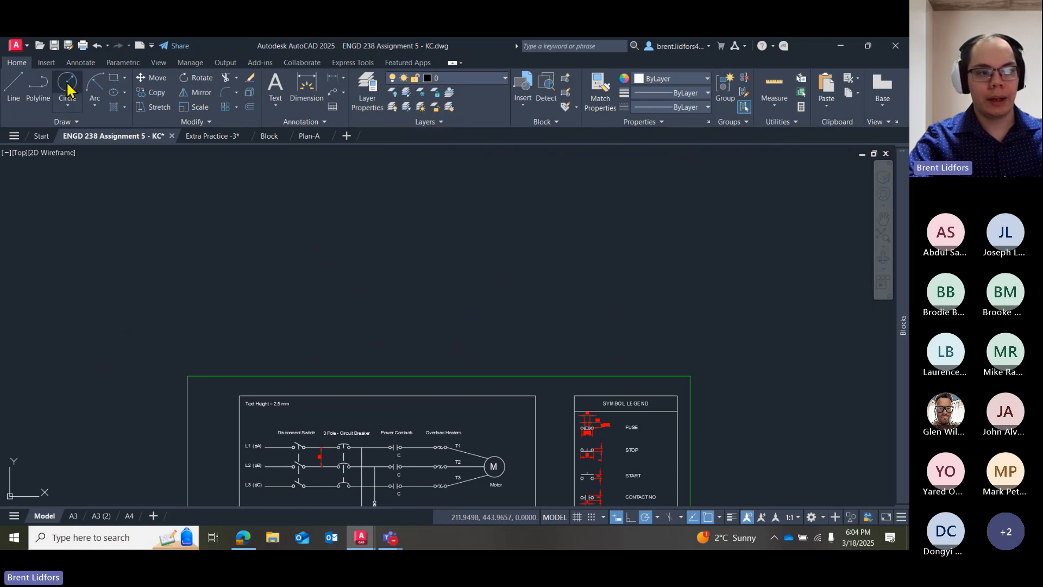
click(261, 250)
click(300, 256)
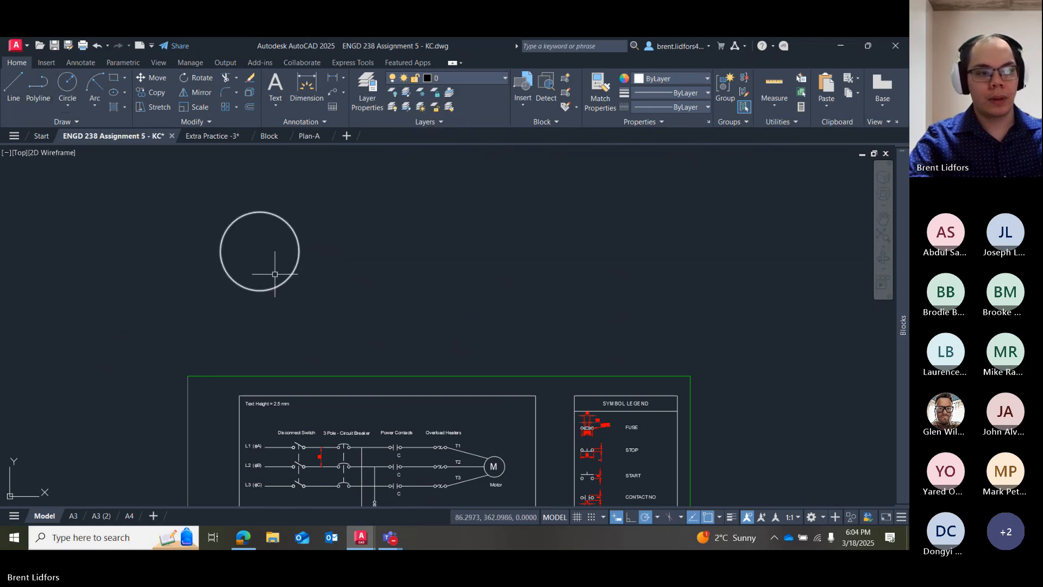
Draw a vertical and a horizontal line across the circle between its quadrant points, crossing at the centre.
click(14, 87)
click(260, 212)
click(261, 291)
key(Escape)
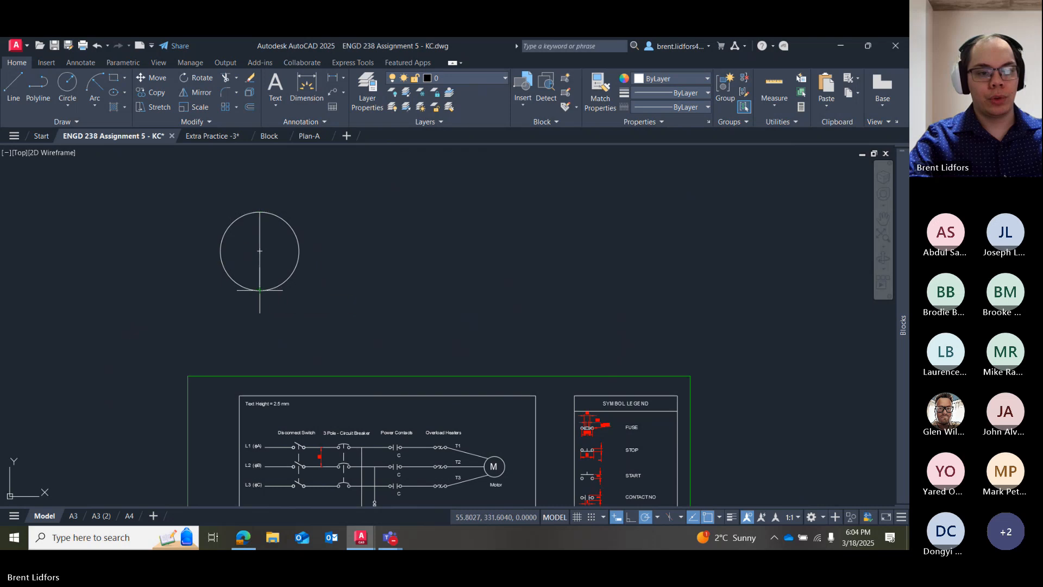
click(22, 88)
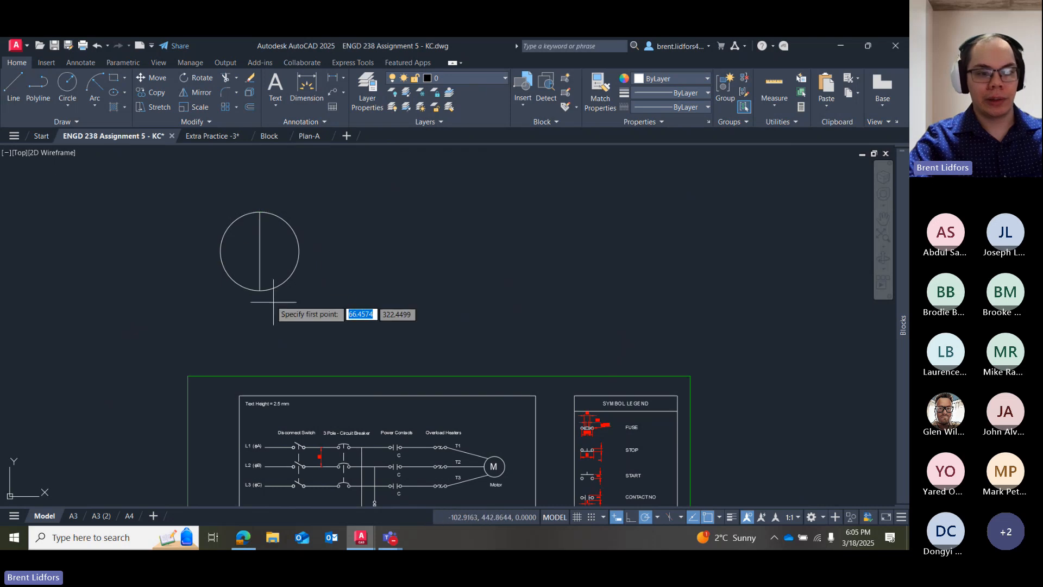
click(221, 251)
click(300, 252)
key(Escape)
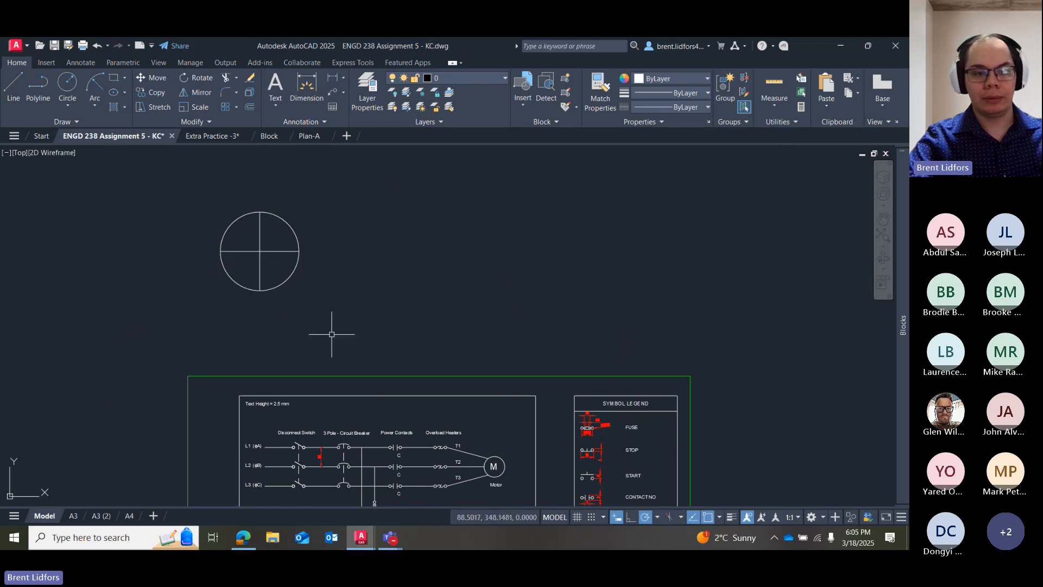
middle_drag(278, 225, 284, 218)
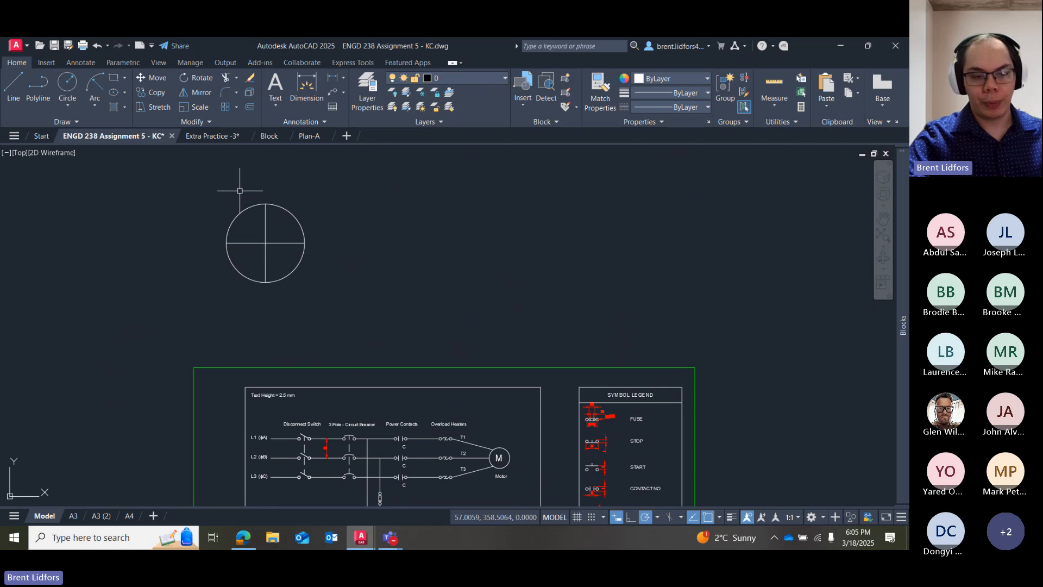
click(21, 89)
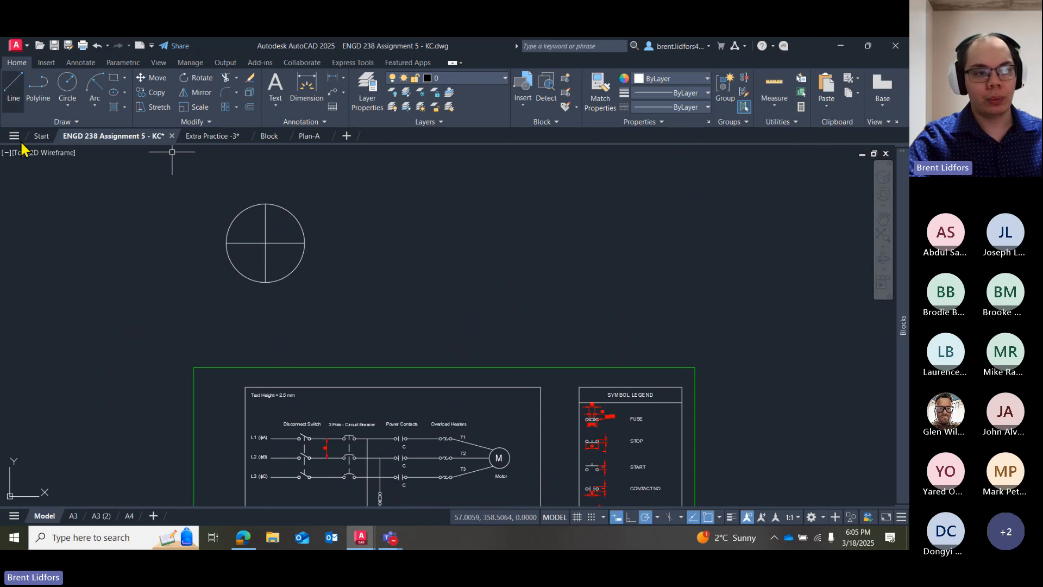
click(80, 63)
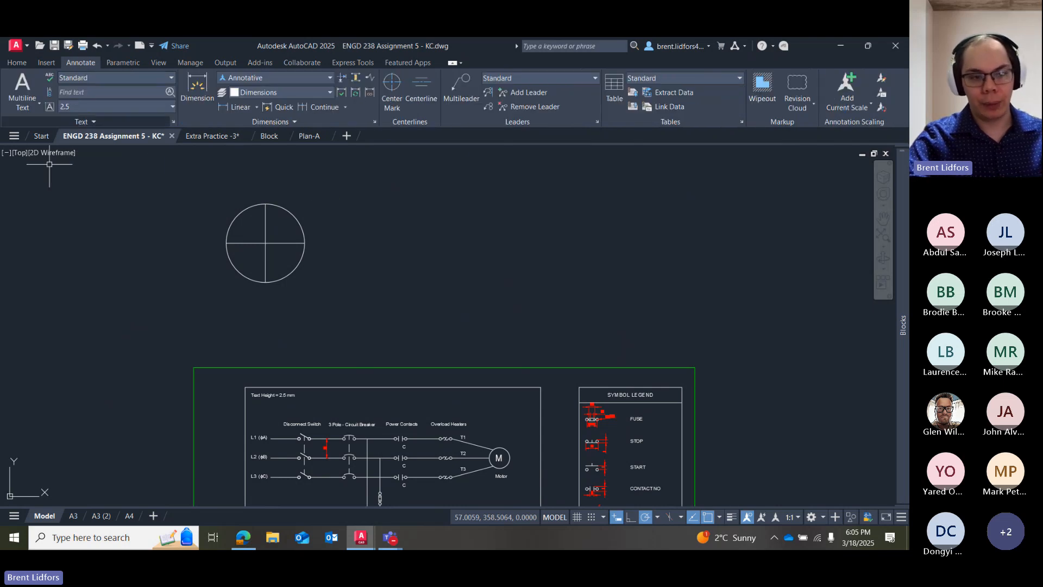
click(47, 62)
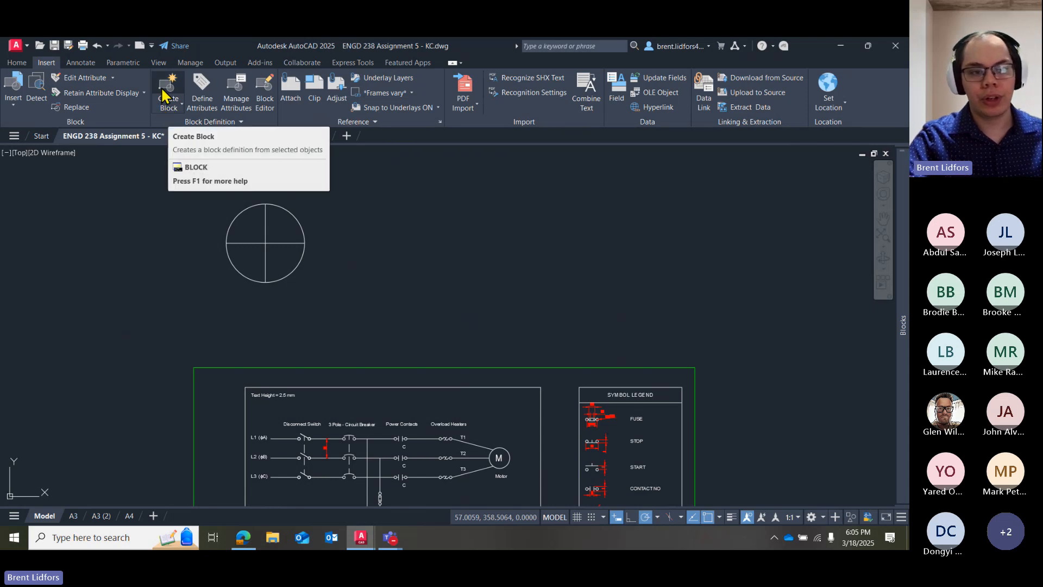
click(168, 111)
drag(357, 126, 574, 141)
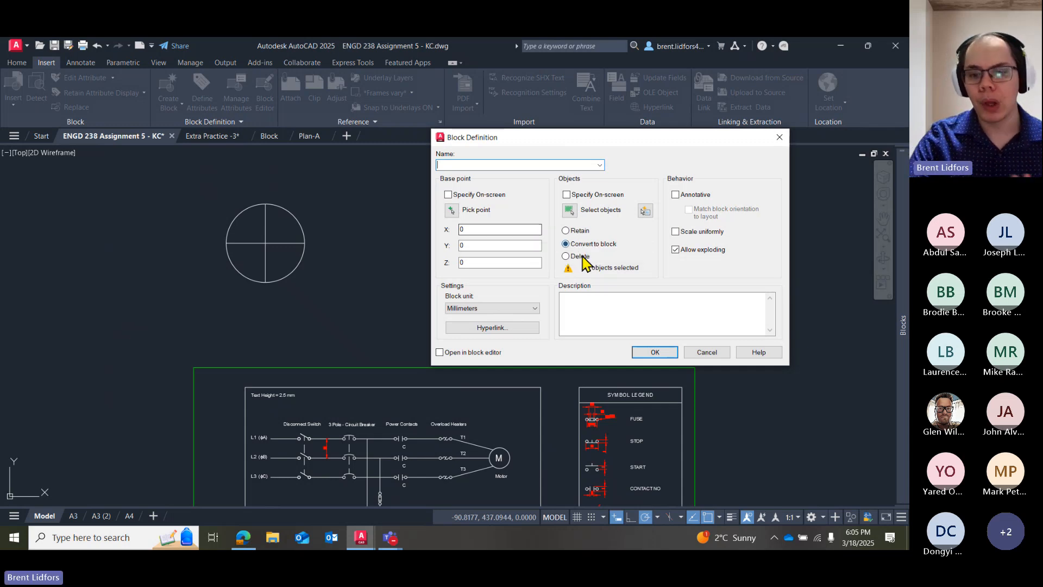
click(643, 352)
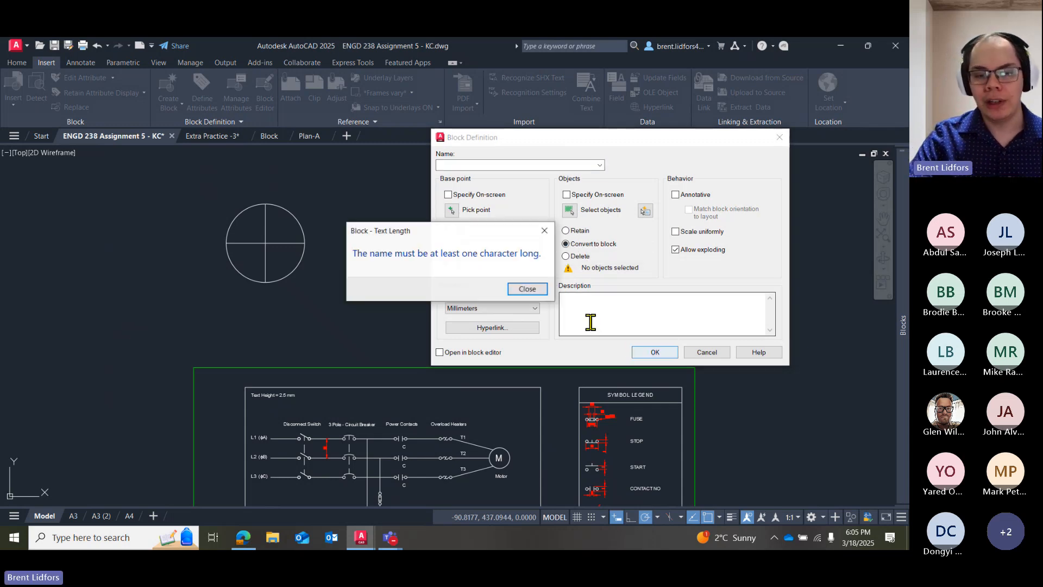
click(543, 292)
click(704, 353)
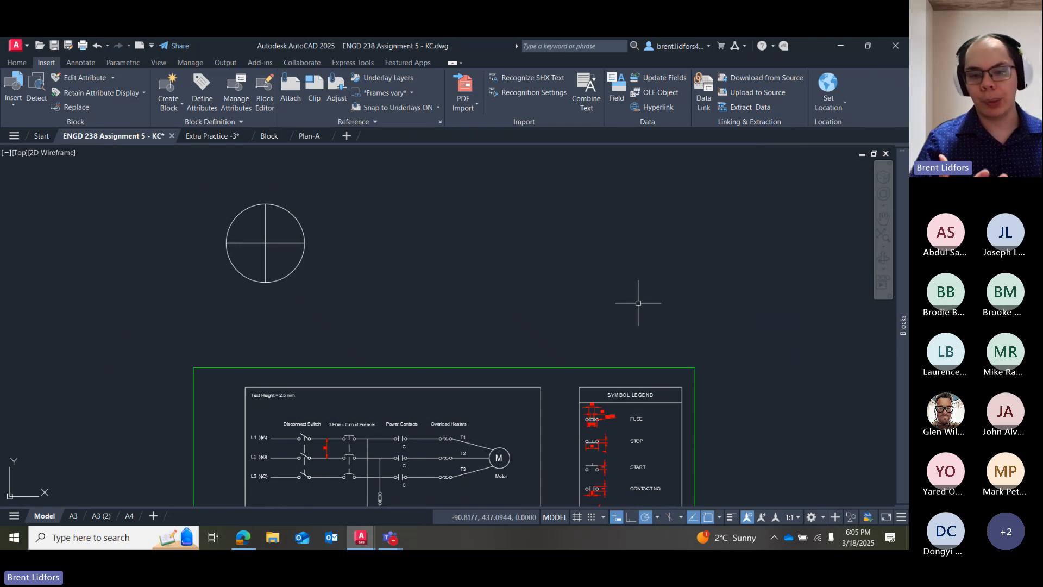
Create a block named Sample Symbol from the circle and its two crossing lines, with the base point at the circle's centre.
click(281, 181)
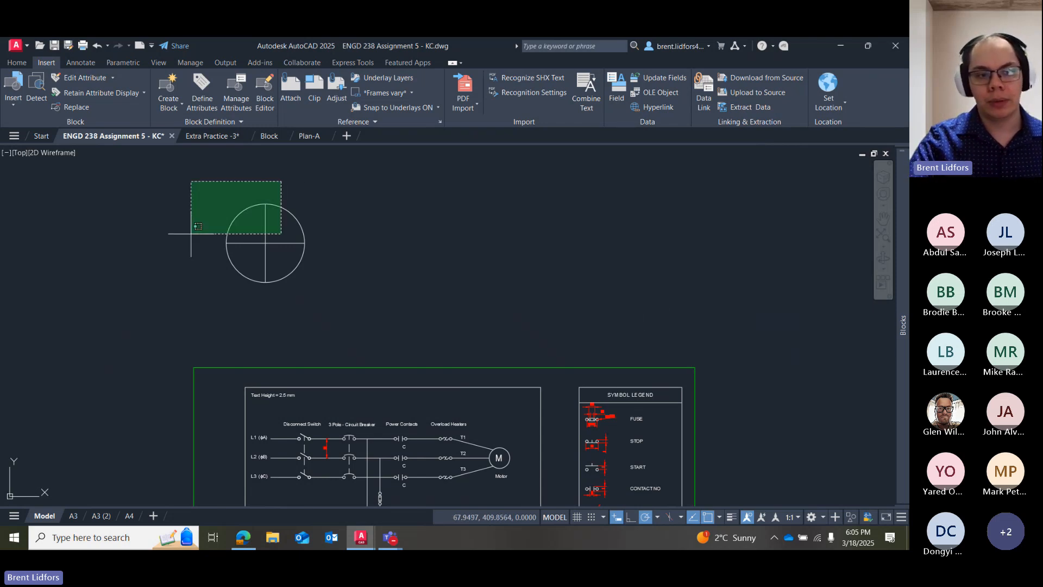
click(191, 229)
click(166, 89)
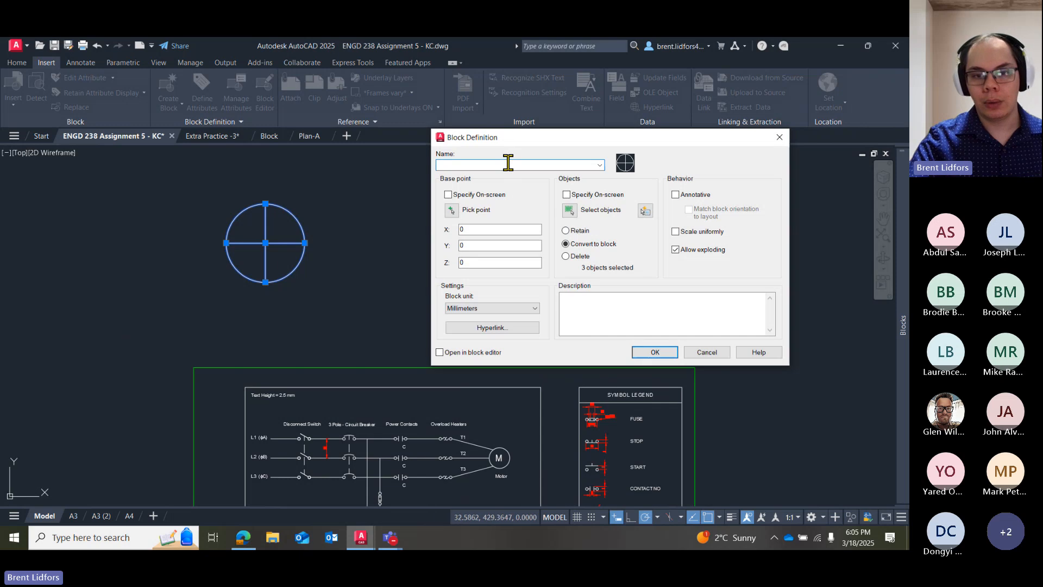
text(Sample Symbol)
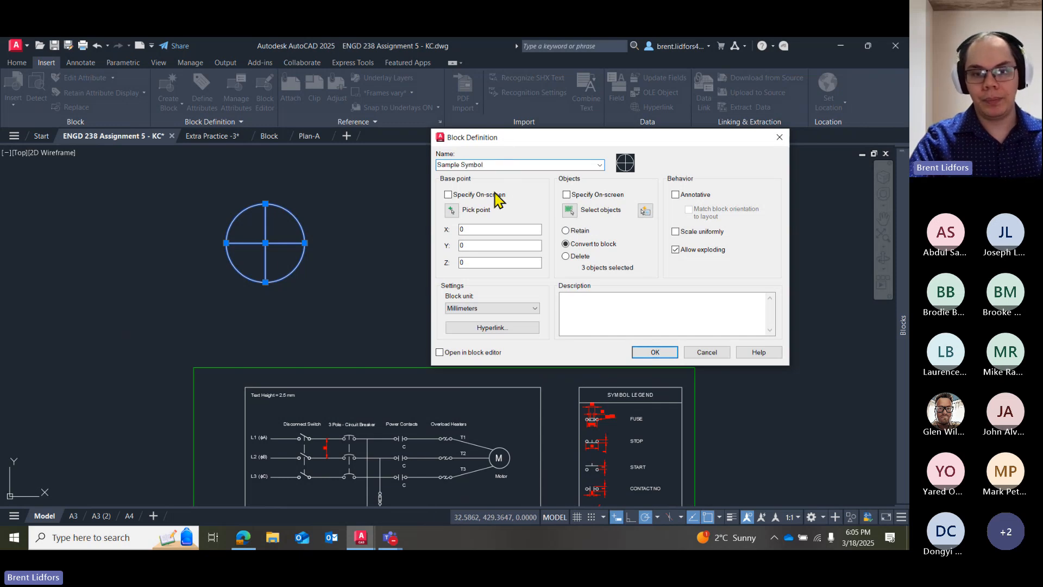
click(452, 210)
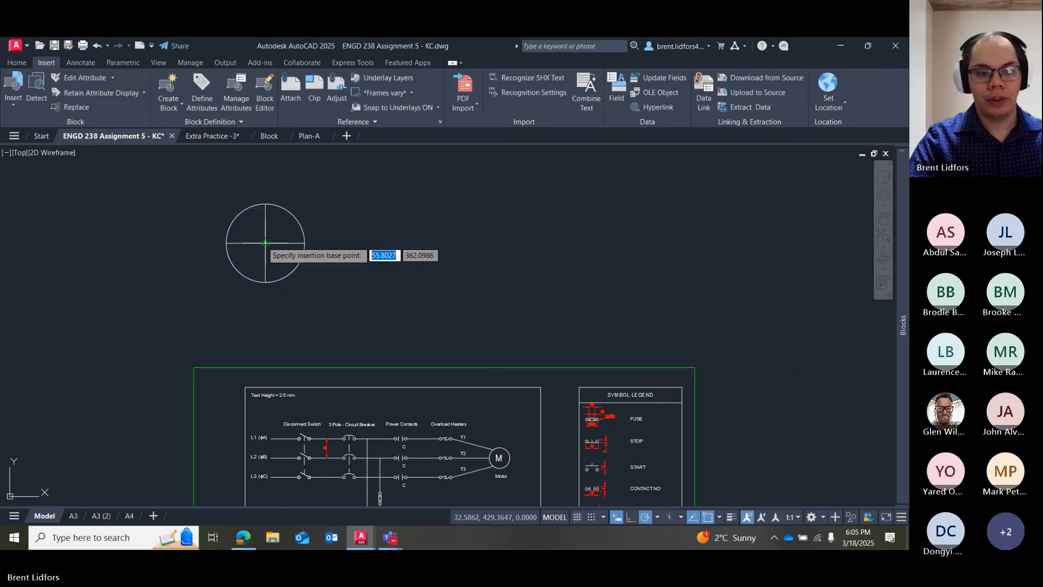
click(265, 242)
click(568, 208)
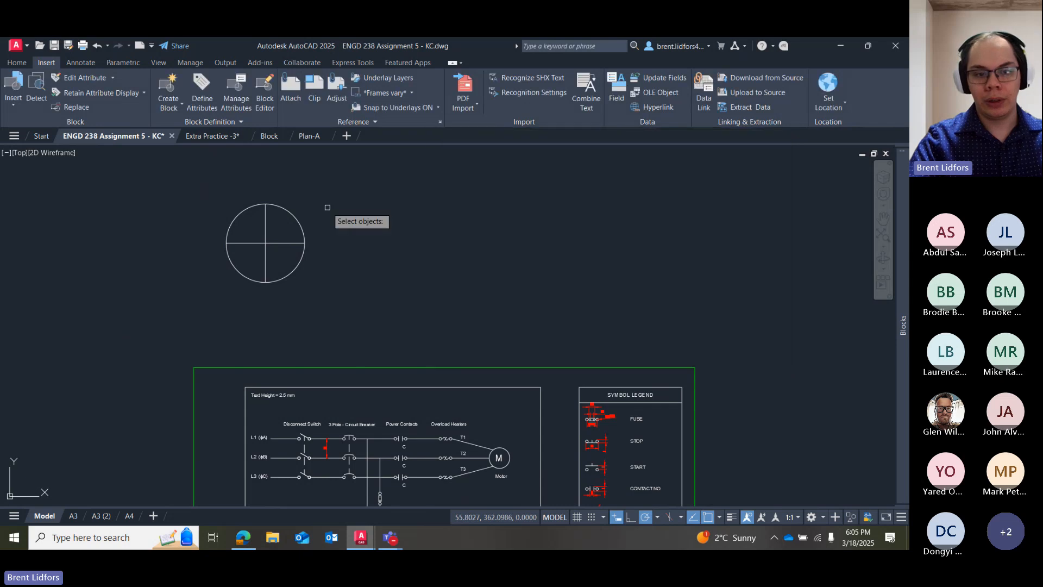
drag(328, 205, 364, 203)
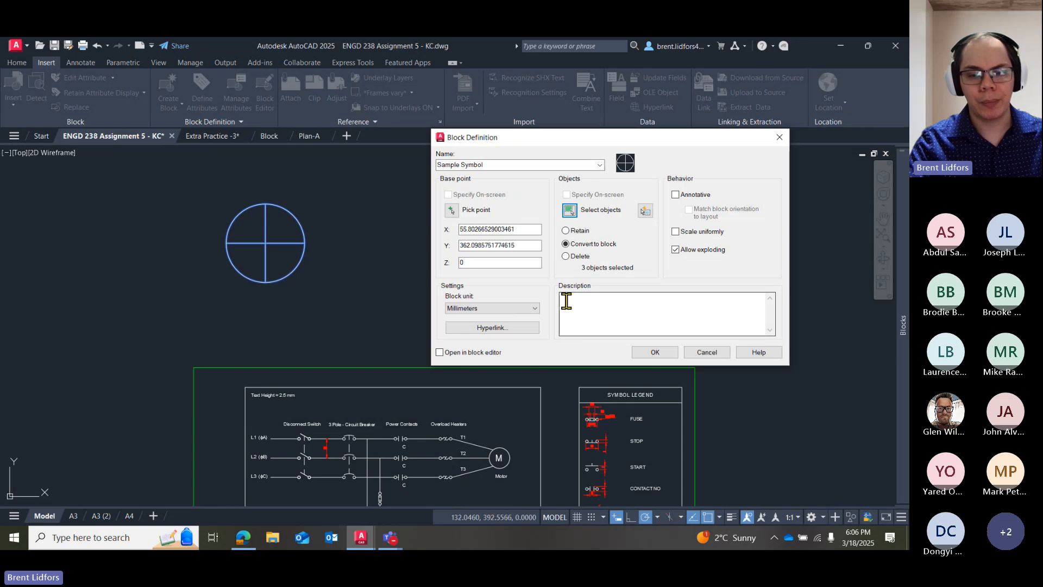
click(654, 352)
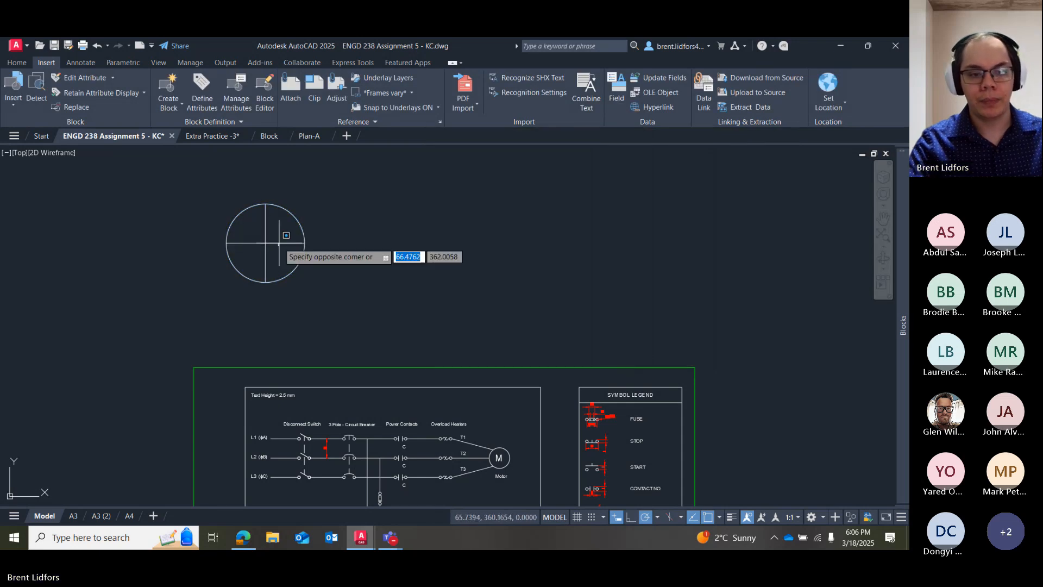
click(245, 243)
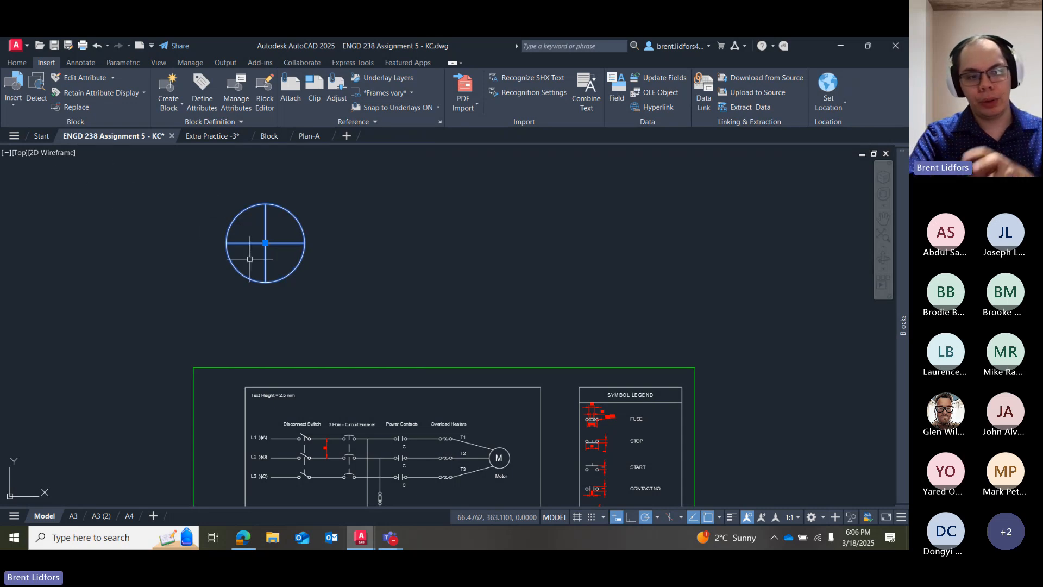
Insert a copy of the Sample Symbol block in the empty area to the right of the original.
click(20, 108)
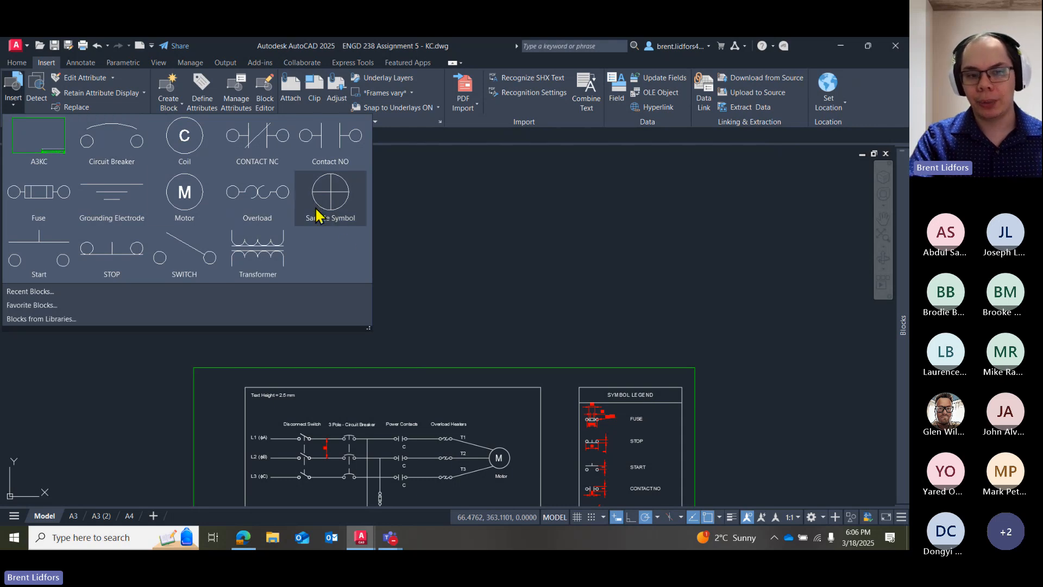
click(329, 205)
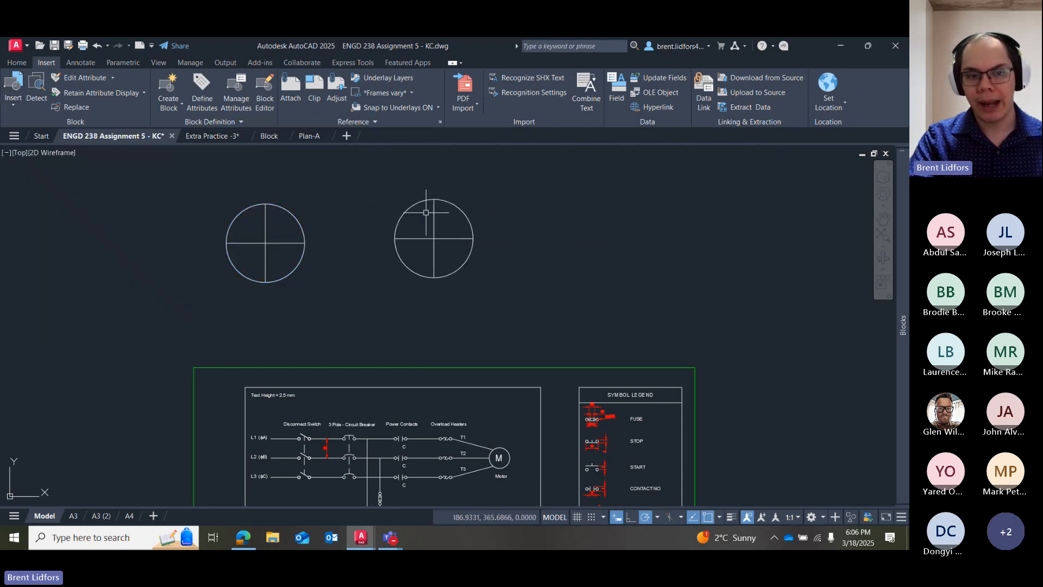
click(434, 238)
Look through the other open drawings, check which blocks Block.dwg offers for insertion, and return to the Assignment 5 drawing.
click(269, 136)
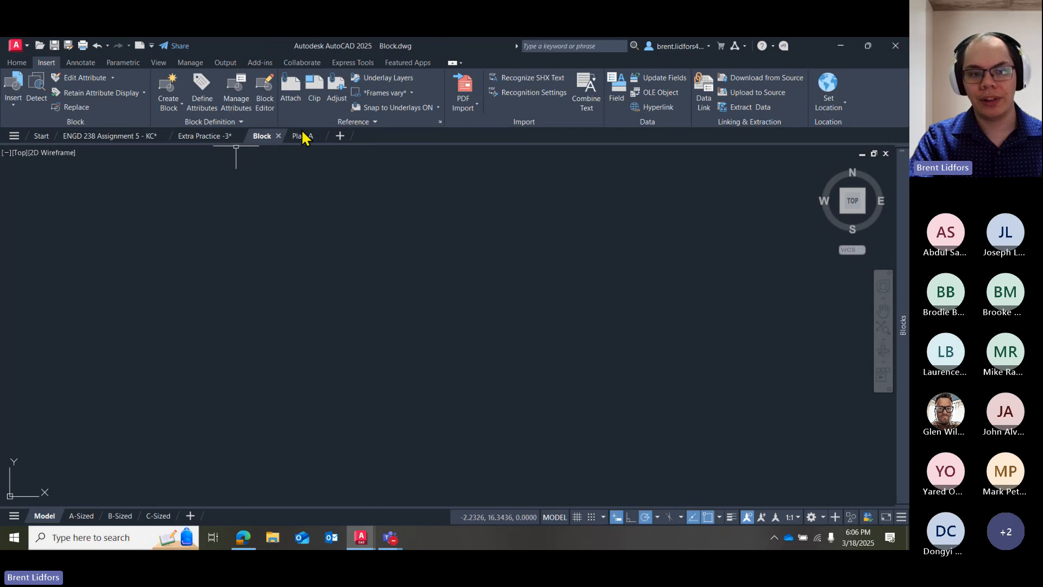
click(196, 137)
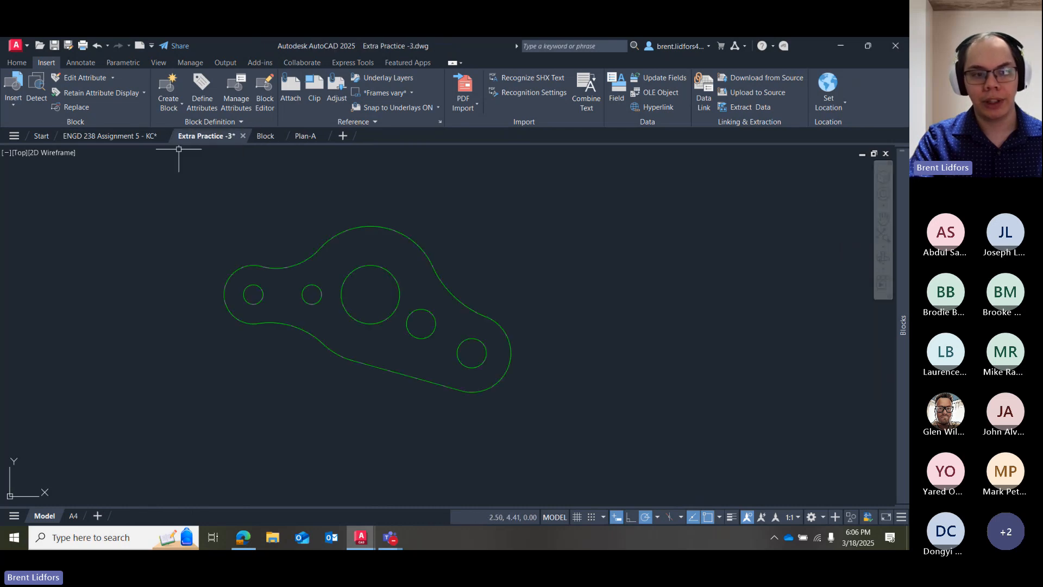
click(266, 137)
click(13, 90)
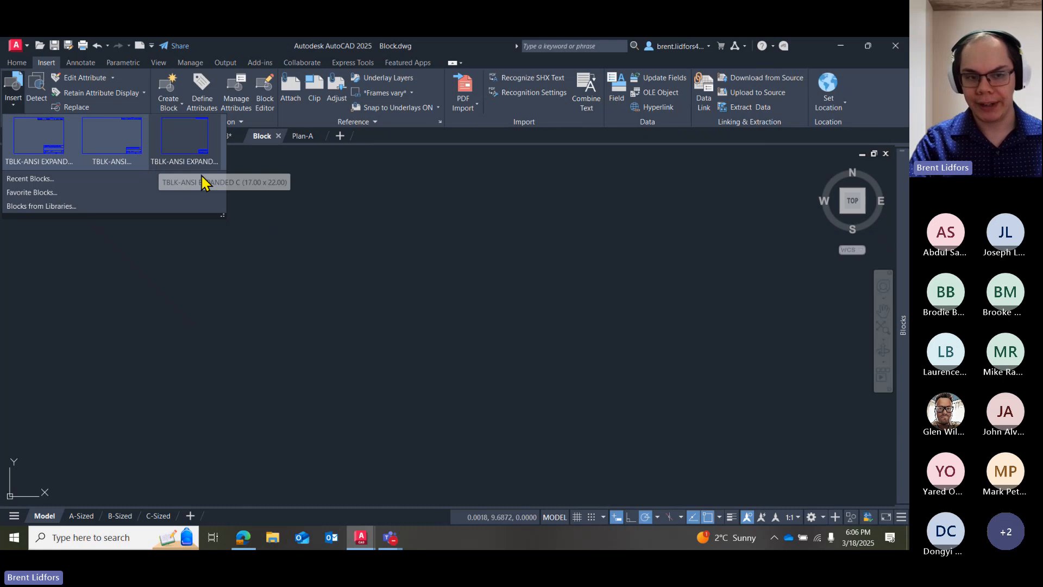
drag(222, 215, 234, 237)
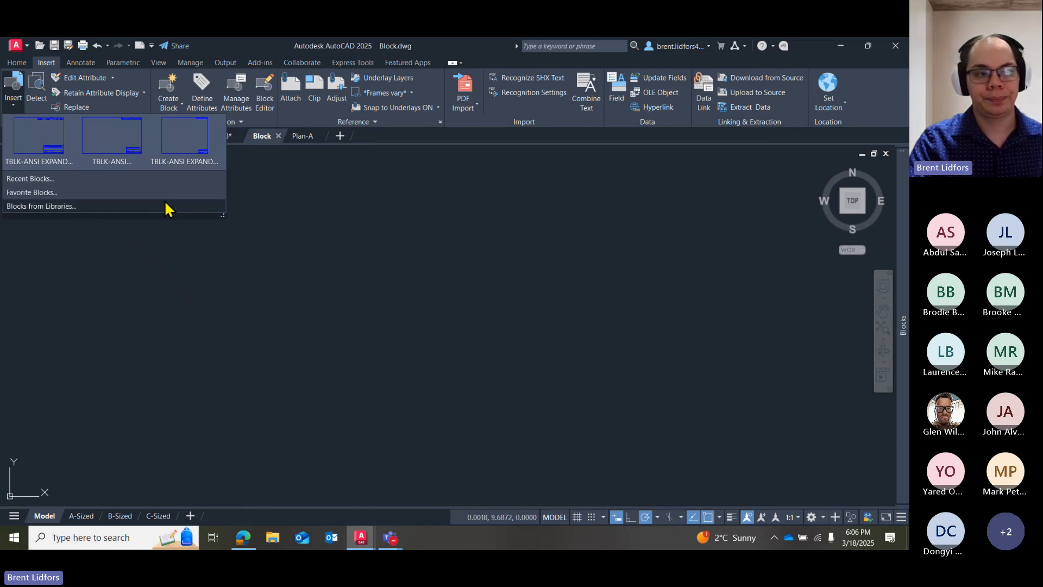
click(12, 100)
click(17, 63)
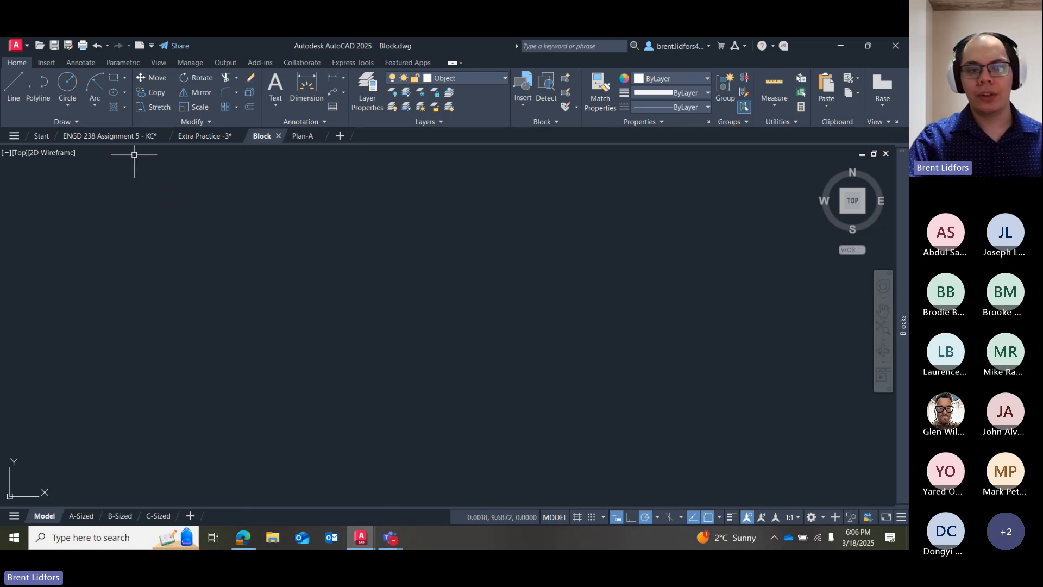
click(140, 137)
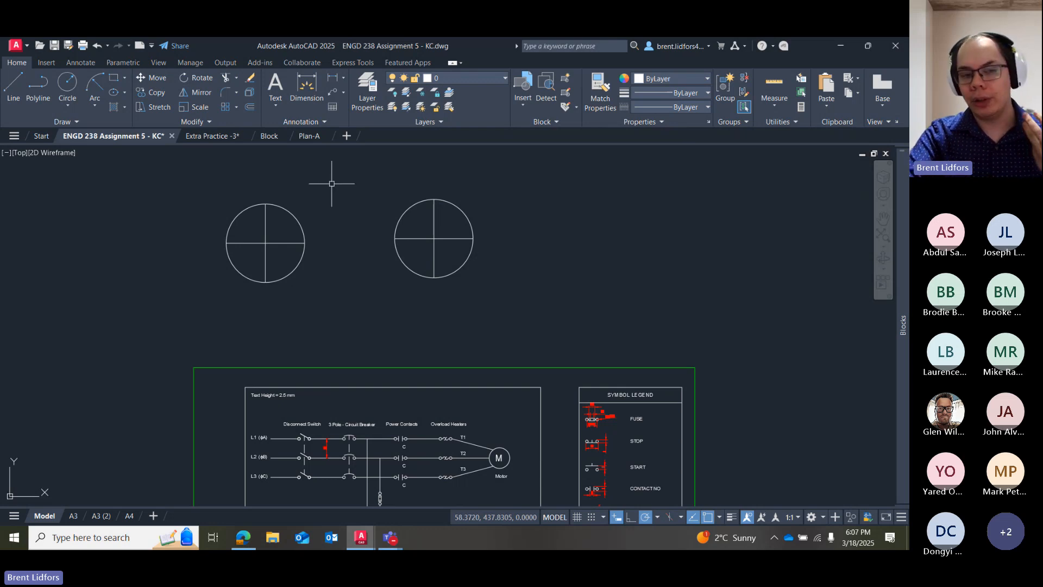
Undo the sample symbol's insertion, block definition and geometry, back to the drawing before the circle was drawn.
mouse_move(409, 175)
mouse_down()
mouse_move(559, 252)
mouse_move(555, 242)
mouse_up()
key(ctrl+z)
key(ctrl+z)
key(ctrl+z)
key(ctrl+z)
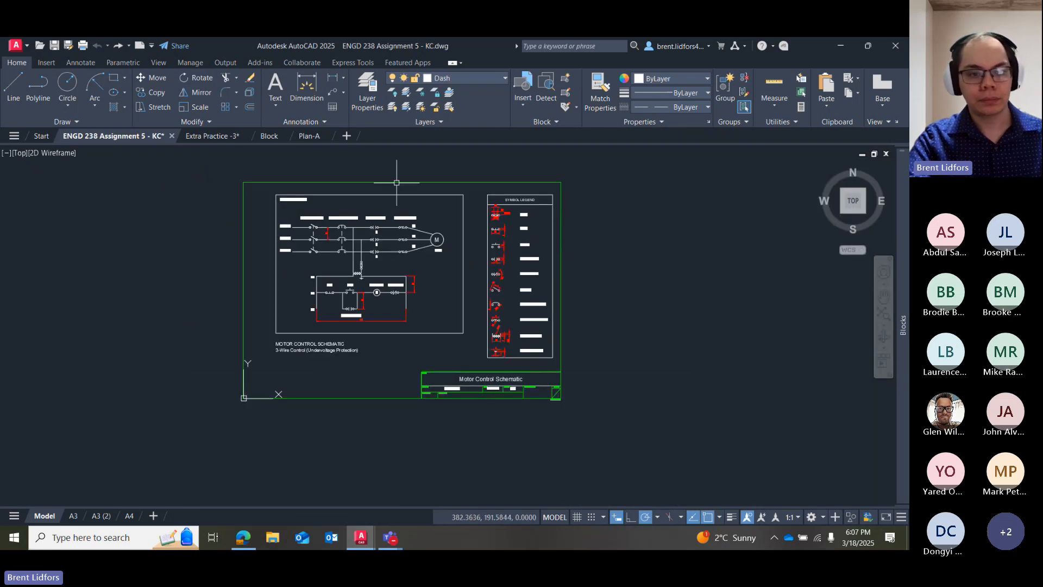
scroll(397, 182, up, 5)
middle_drag(389, 187, 430, 384)
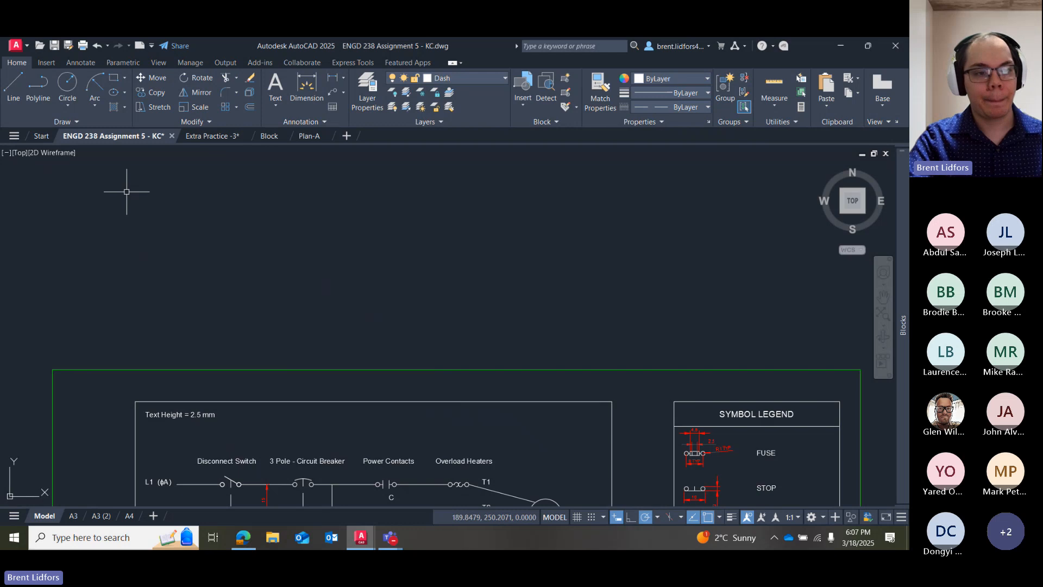
click(68, 87)
click(286, 241)
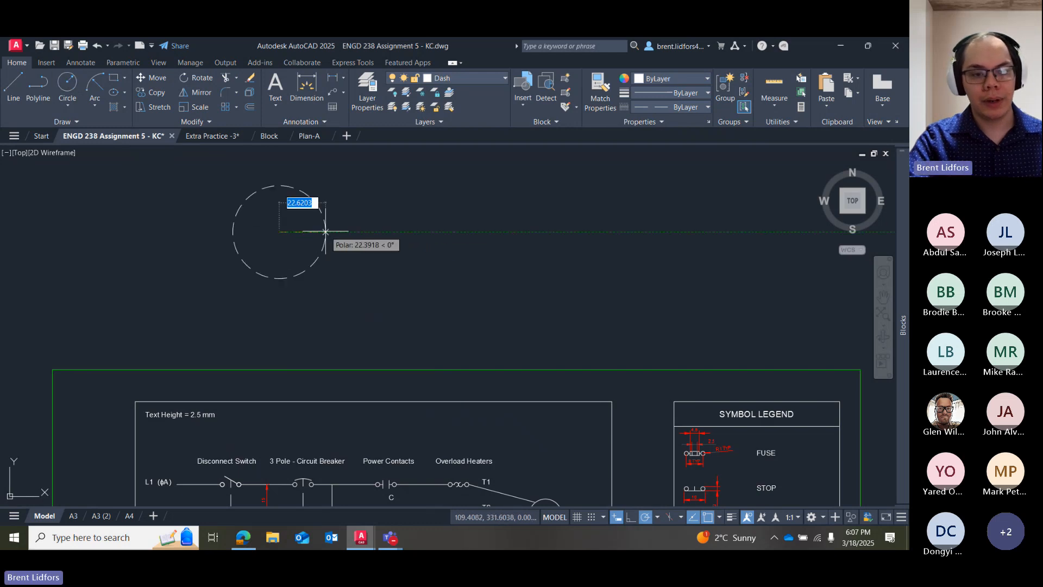
key(Escape)
Make layer 0 current and draw a circle of about 26.5 mm radius in the empty area above the drawing border.
click(460, 85)
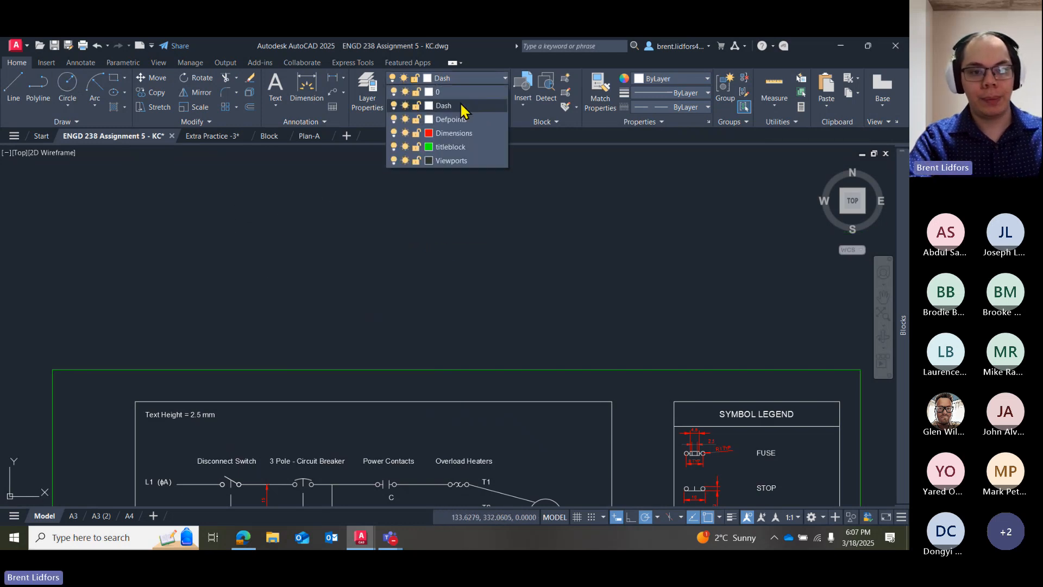
click(452, 90)
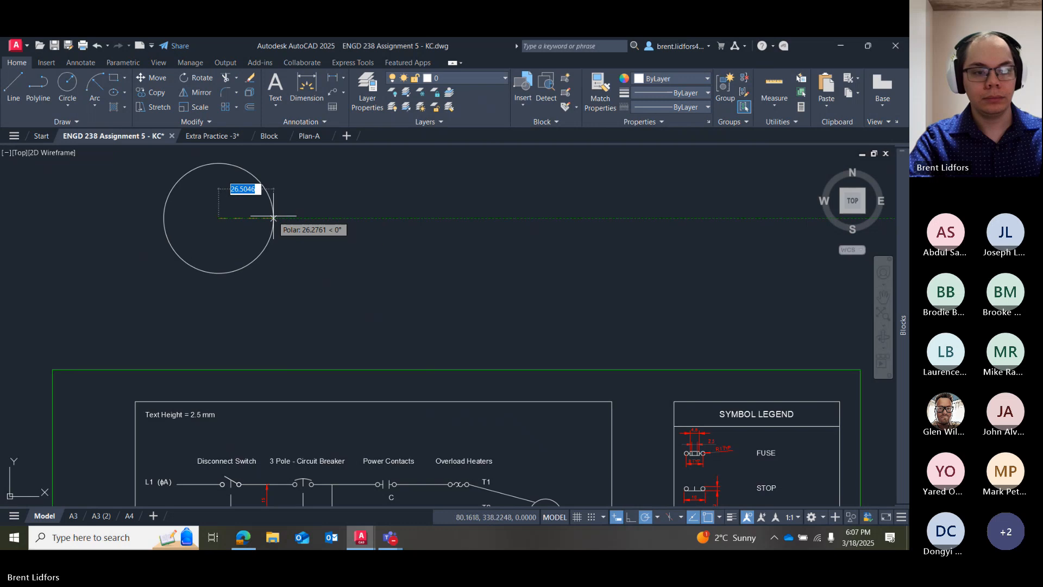
click(272, 217)
Draw a vertical and a horizontal line between the new circle's opposite quadrant points so that they cross at its centre.
click(13, 86)
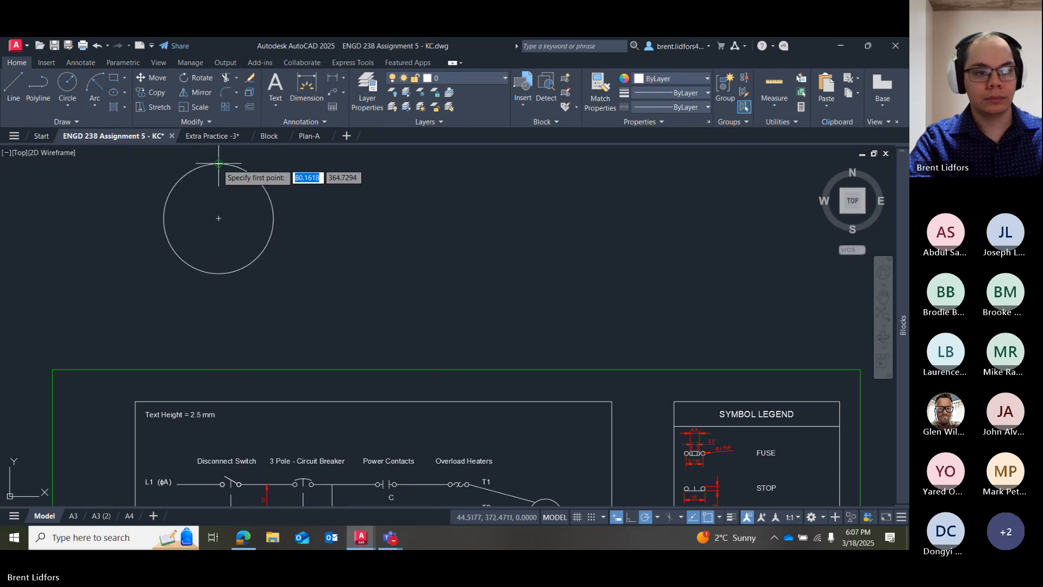
click(218, 163)
click(218, 273)
key(Escape)
click(13, 86)
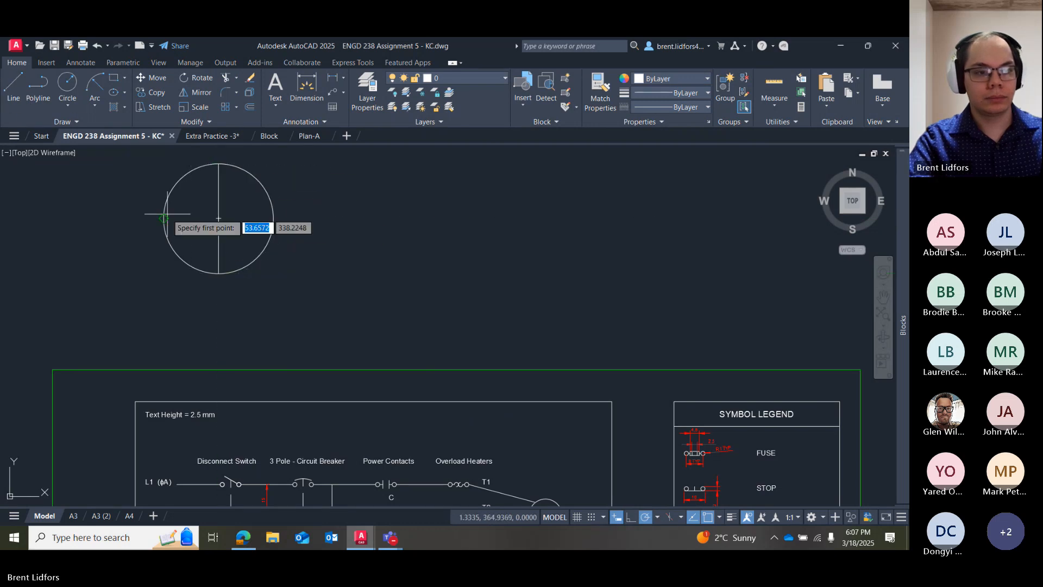
click(163, 219)
click(274, 219)
key(Escape)
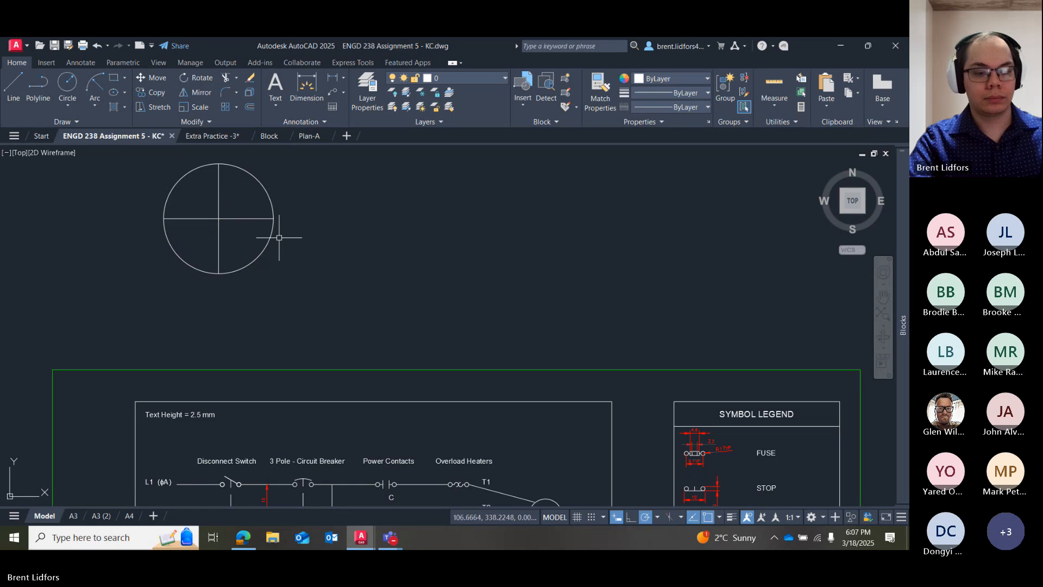
Open the Write Block settings, examine the source, base point, objects and destination options, and close them without writing a file.
middle_drag(317, 211, 343, 257)
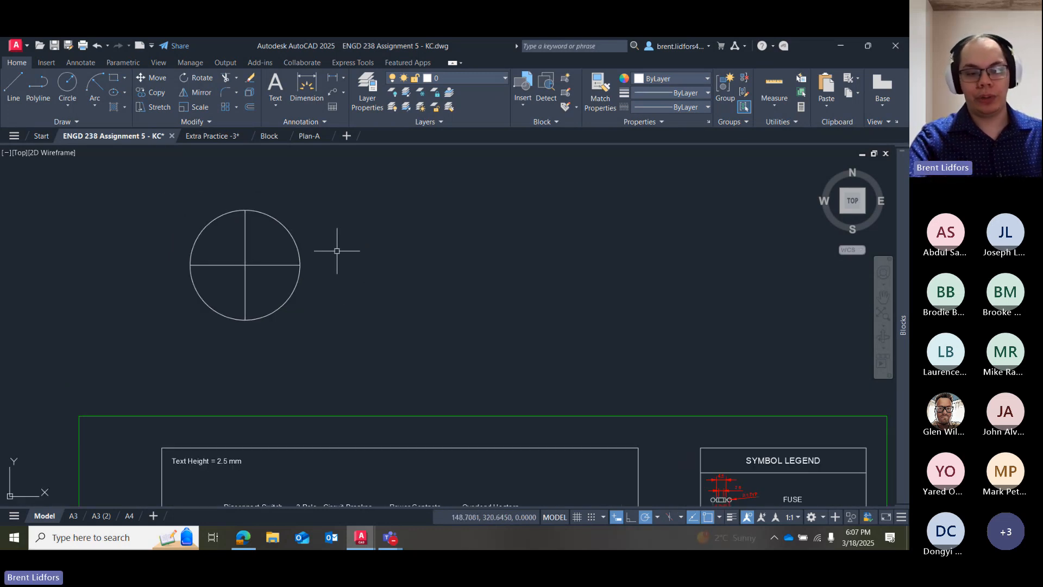
scroll(375, 222, down, 2)
click(46, 64)
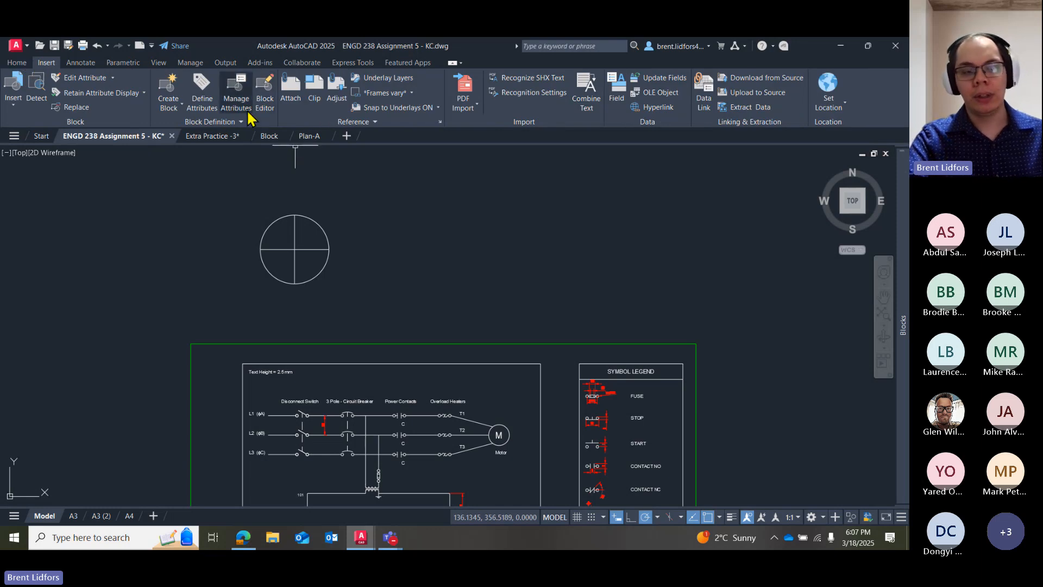
click(175, 112)
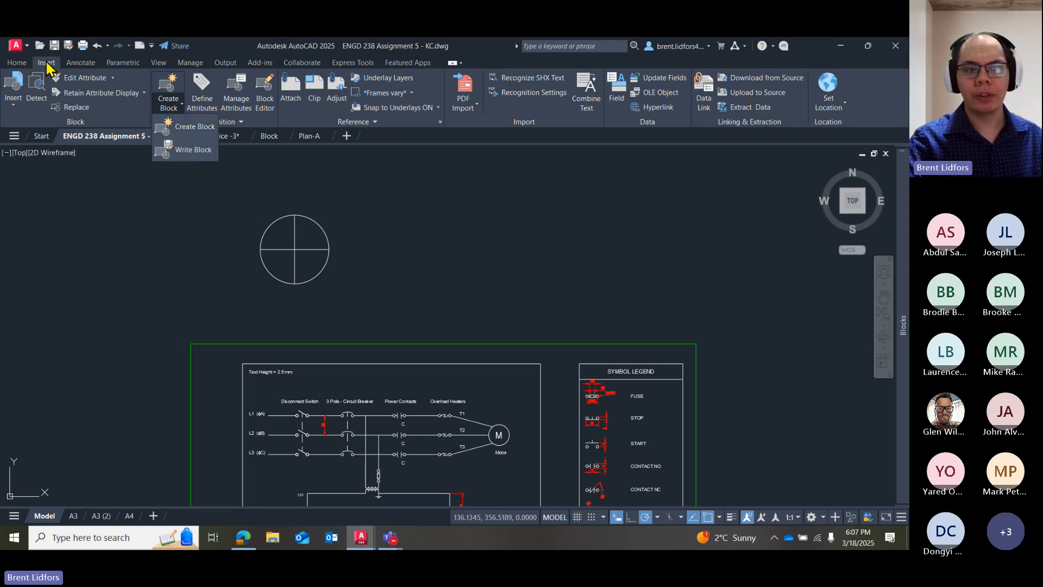
click(182, 111)
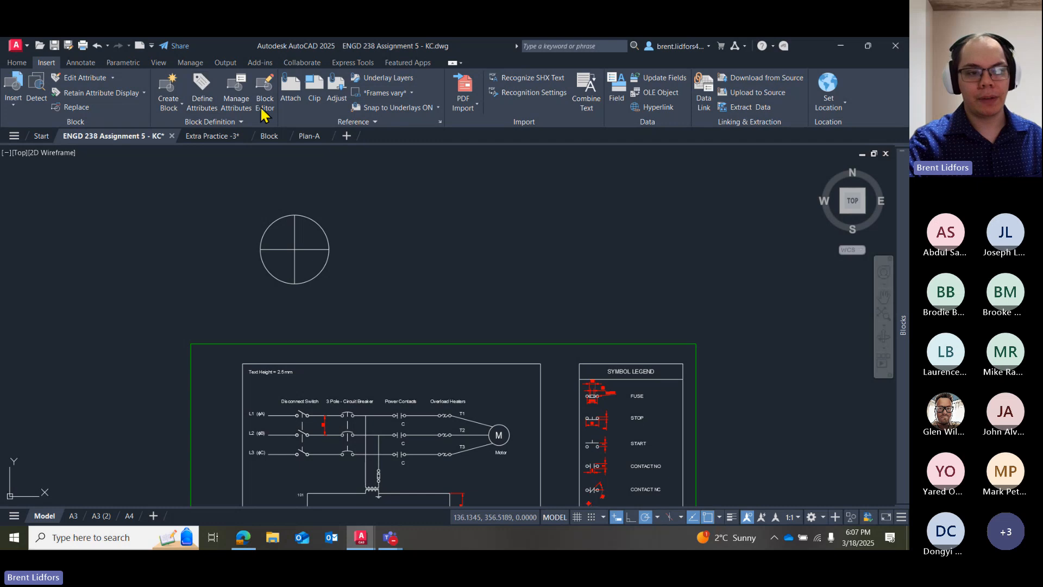
click(177, 101)
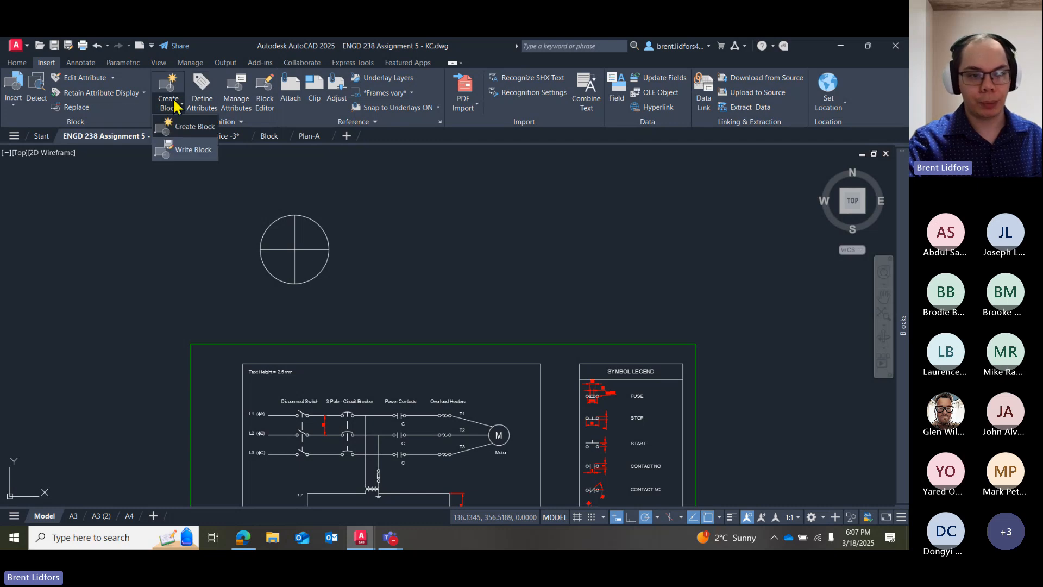
click(189, 156)
drag(402, 173, 452, 136)
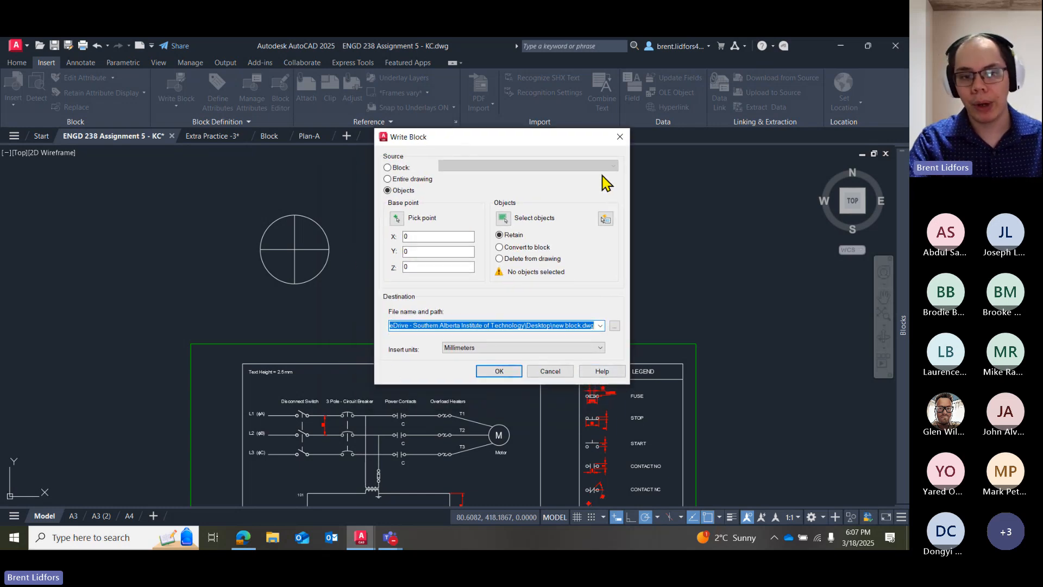
drag(469, 142, 487, 115)
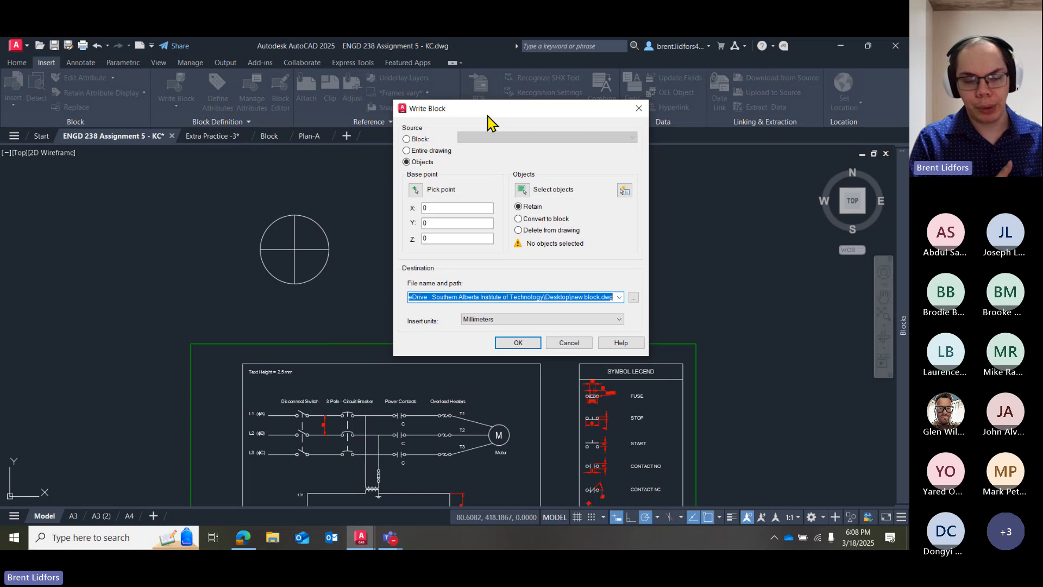
click(639, 108)
Check the list of block library files available for inserting blocks from other drawings, and close the Blocks palette.
click(13, 97)
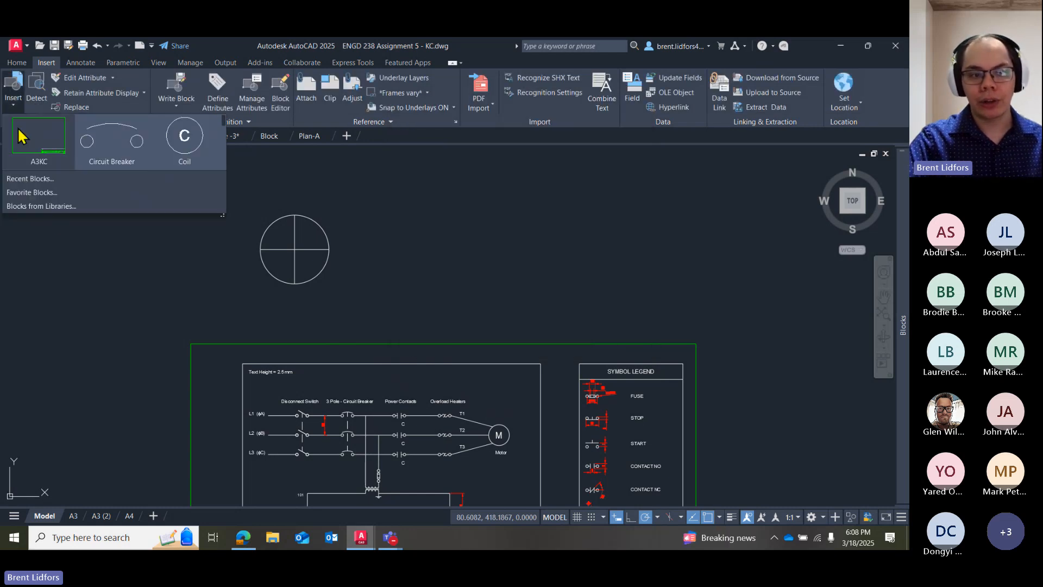
click(44, 205)
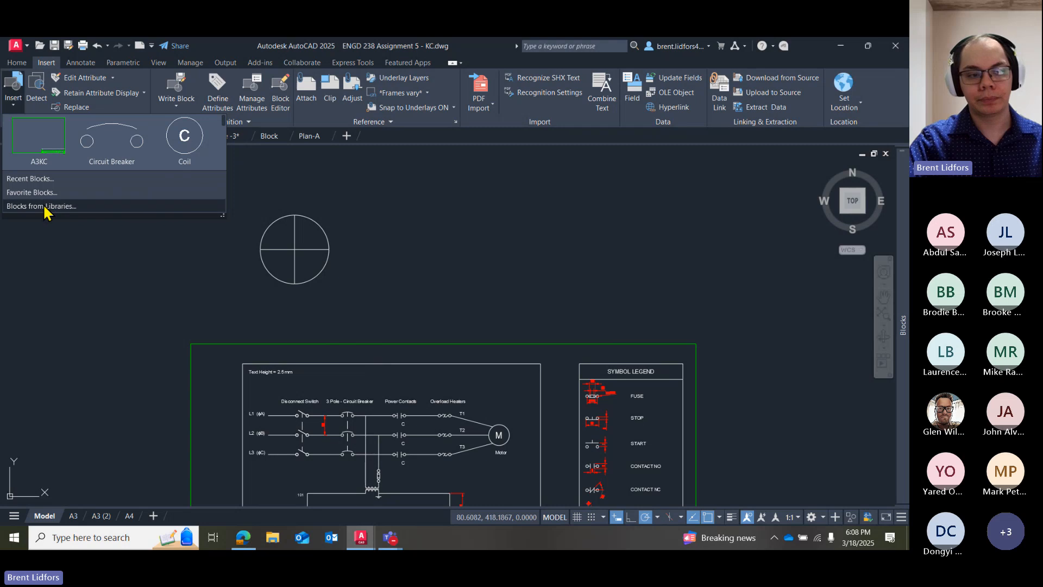
click(842, 176)
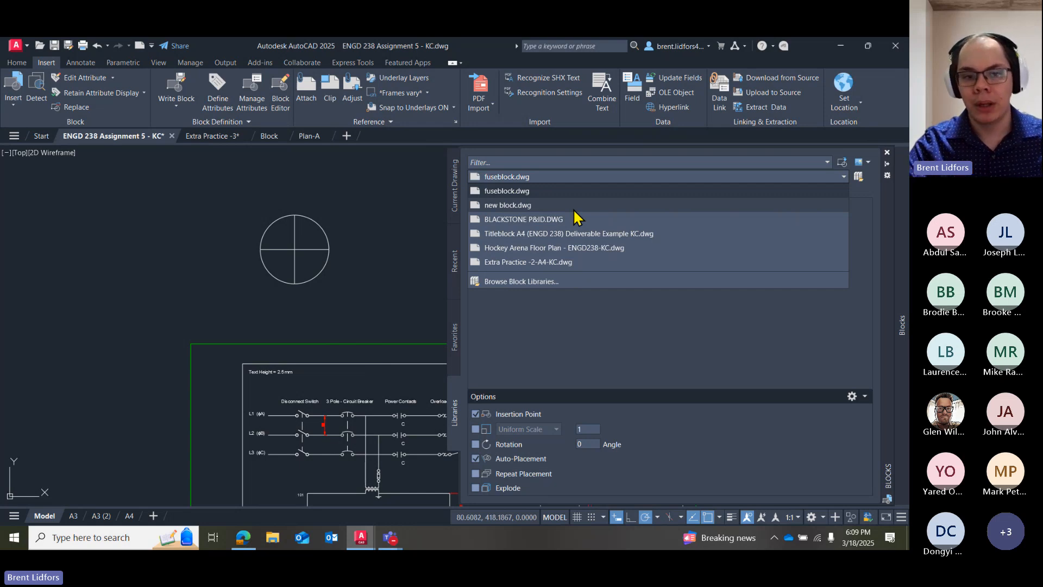
click(884, 155)
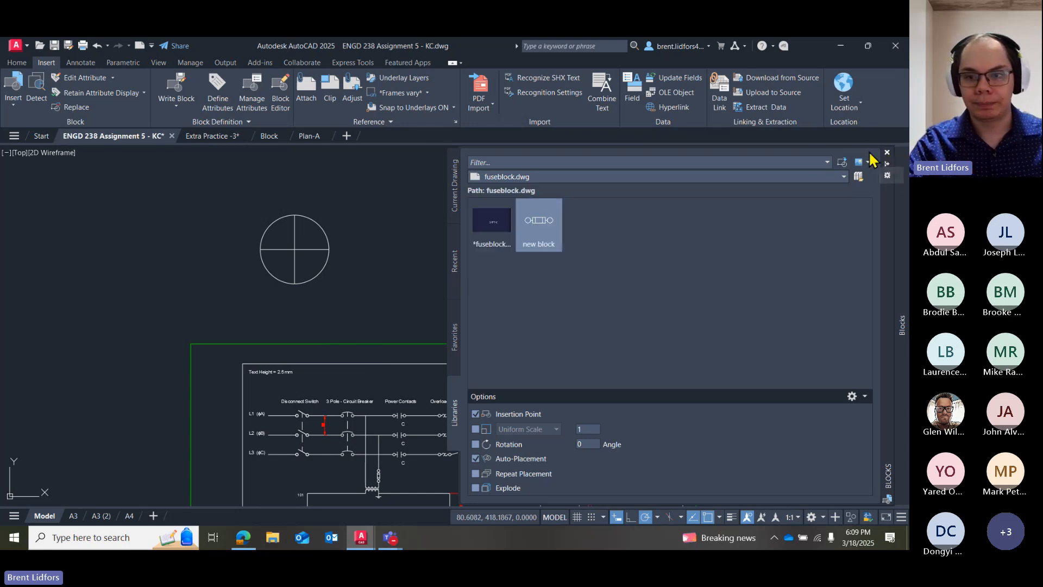
click(888, 153)
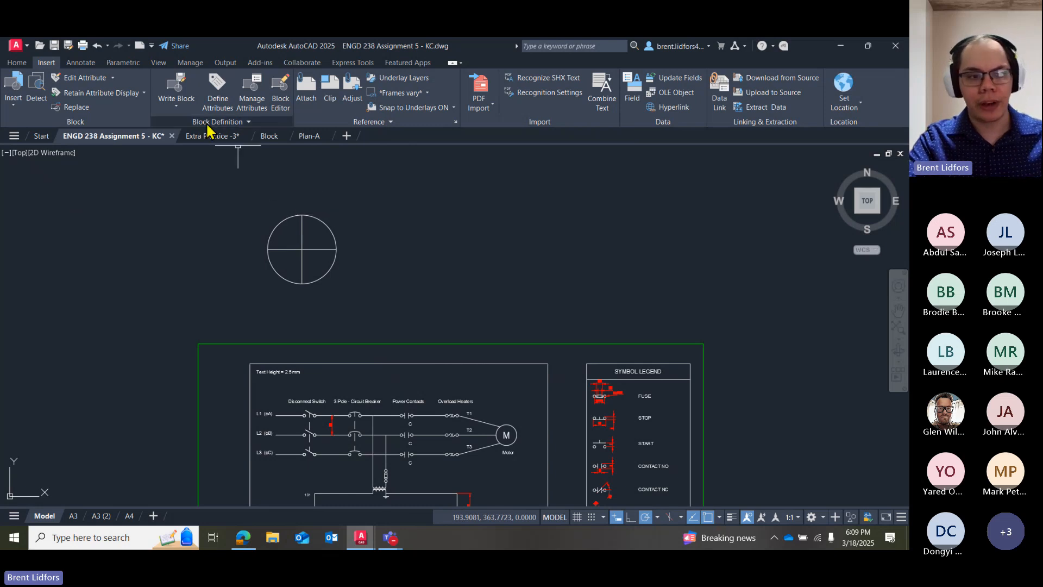
Start Write Block, review the Block source with its list of existing blocks and the Entire drawing source, and set the source to Objects.
click(177, 106)
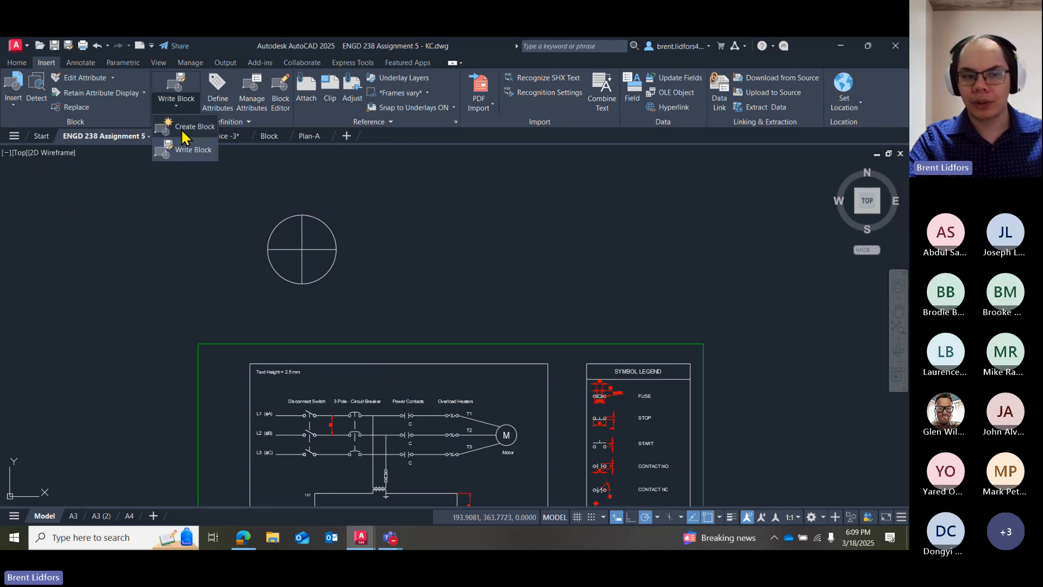
click(188, 150)
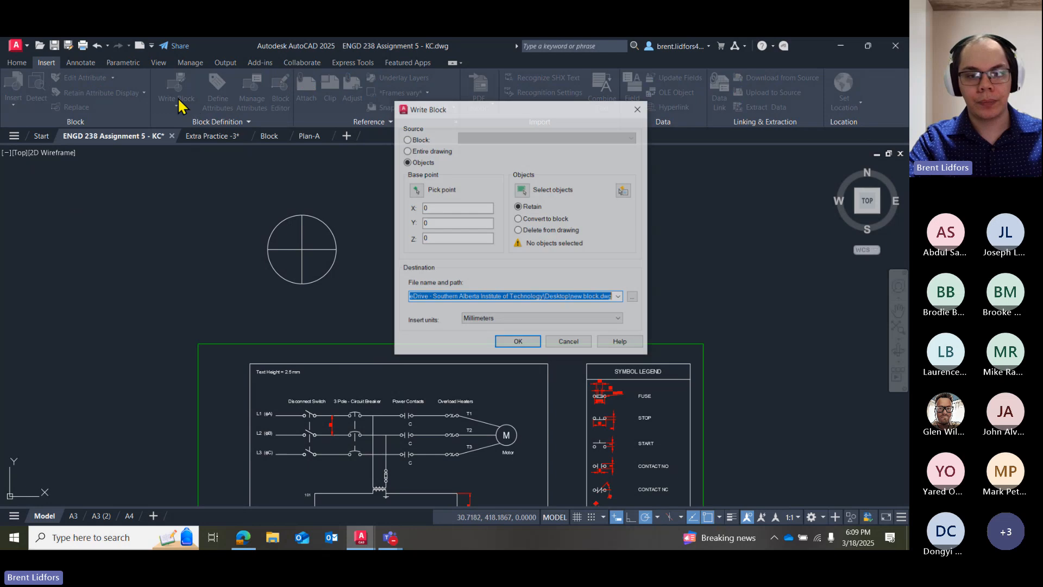
drag(471, 114, 484, 121)
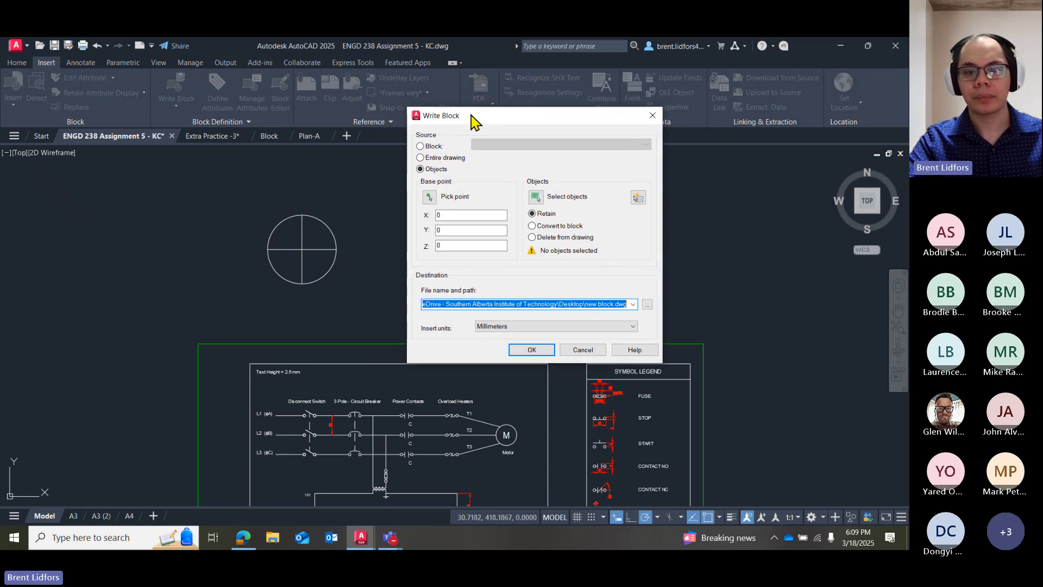
click(434, 147)
click(512, 145)
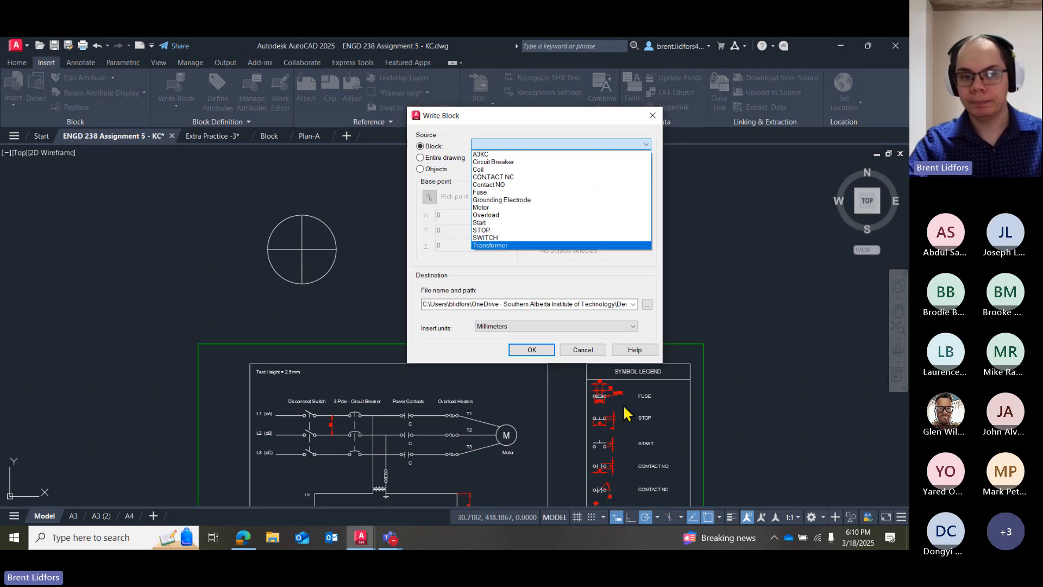
click(435, 149)
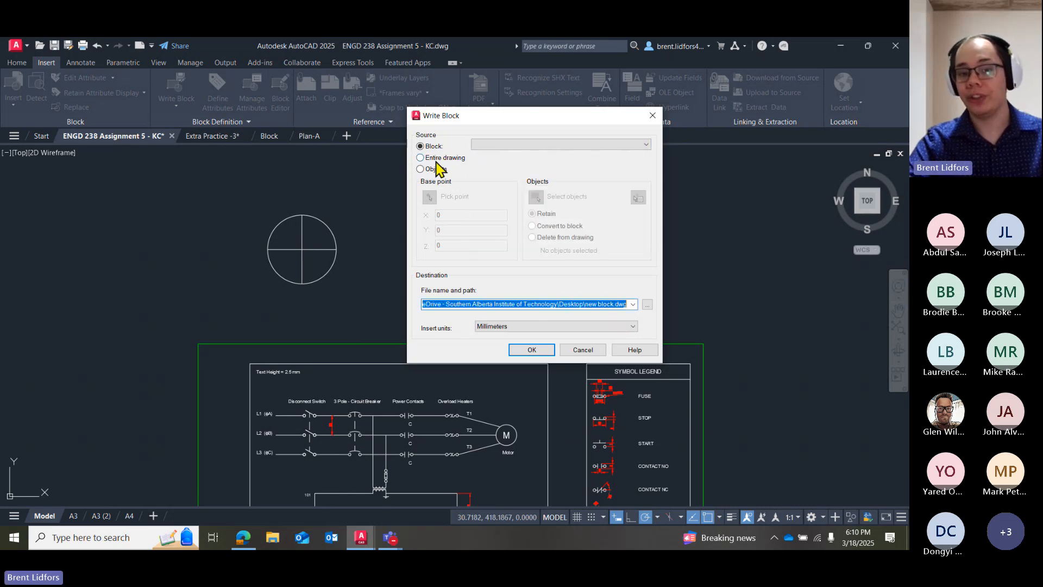
click(432, 158)
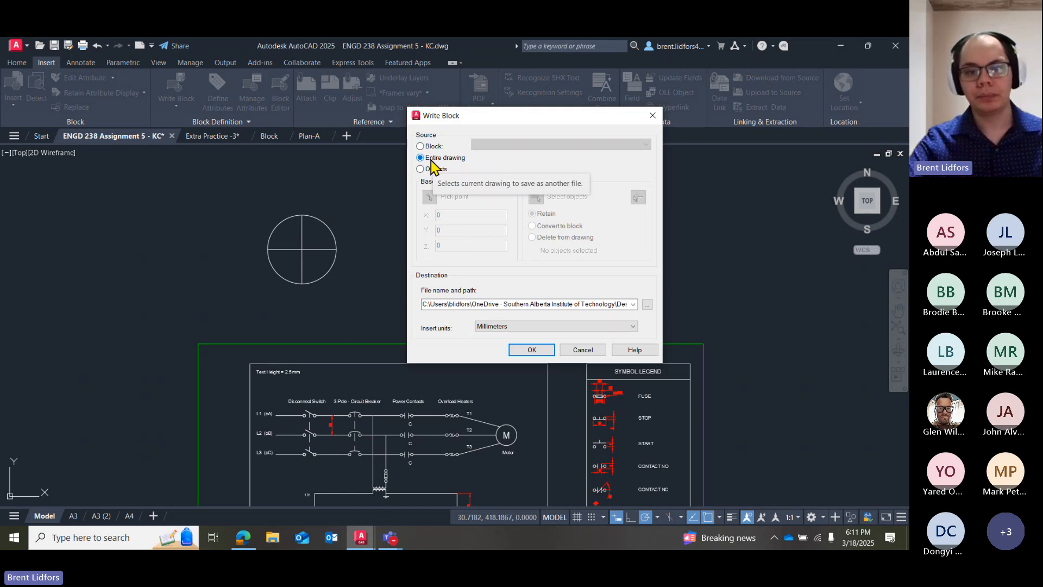
click(429, 169)
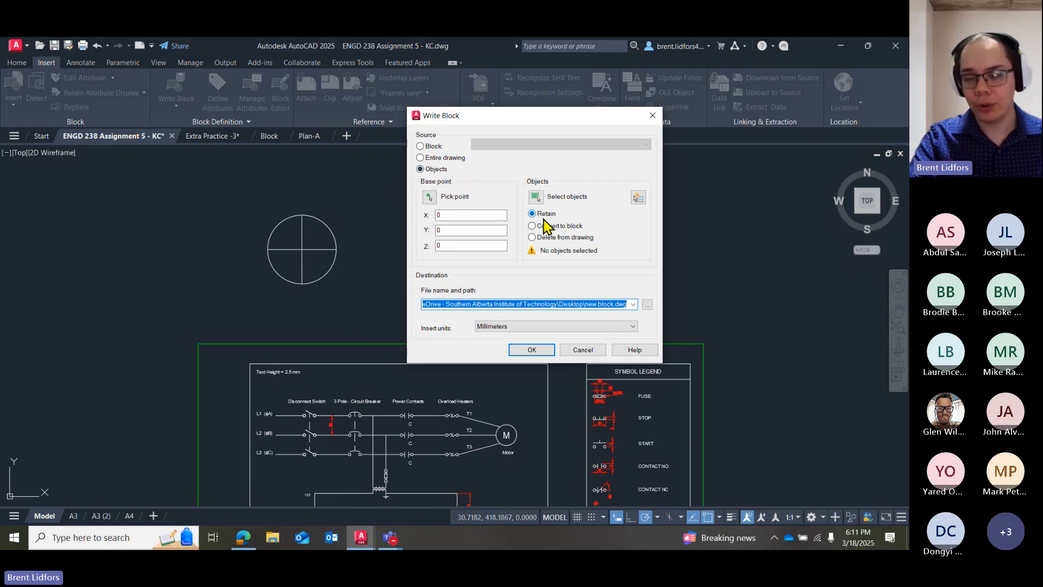
Set the base point at the symbol's centre and select the circle and both crossing lines as the objects to write.
drag(465, 116, 489, 107)
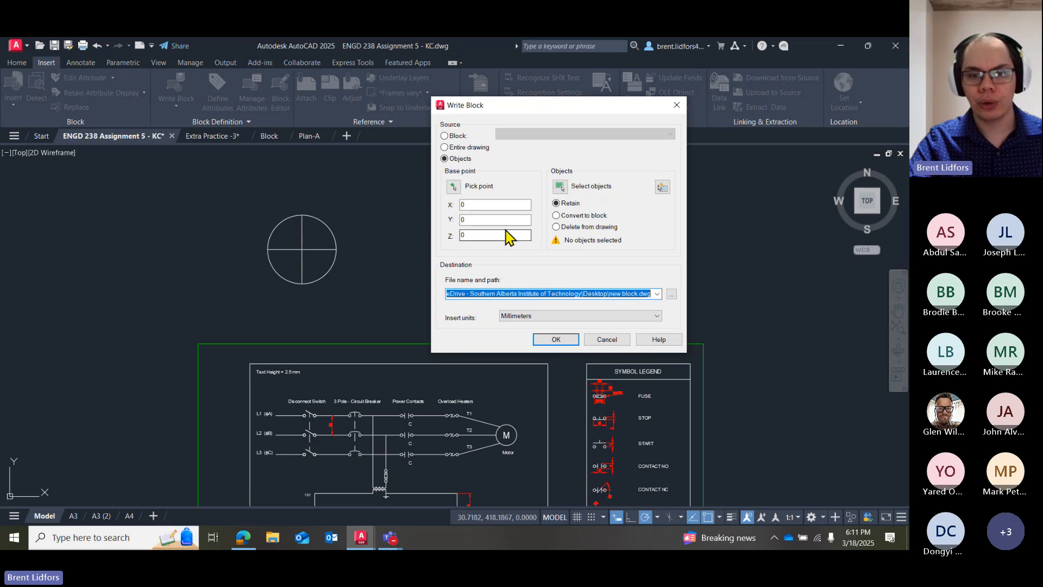
click(457, 186)
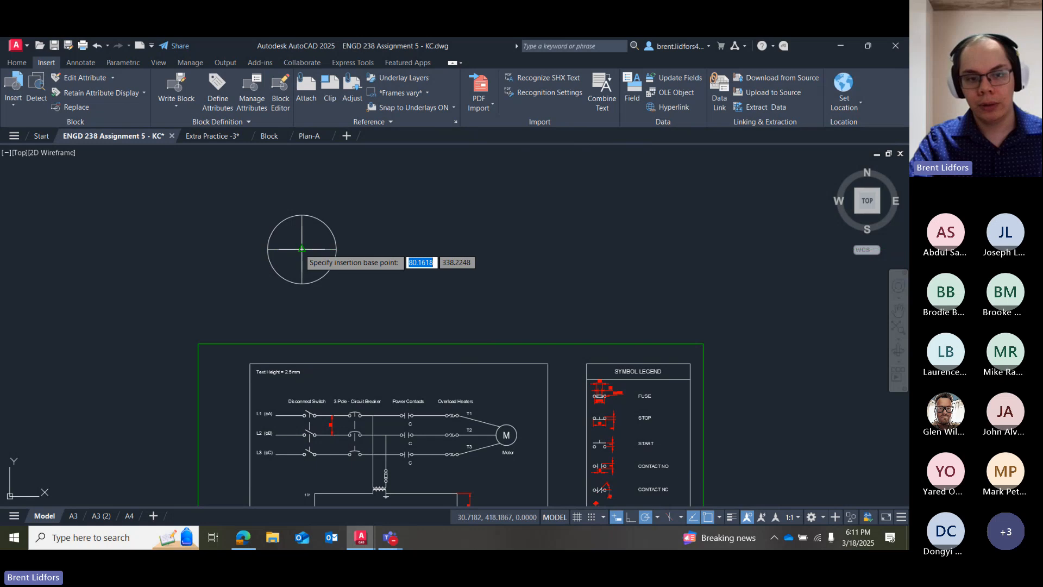
click(302, 249)
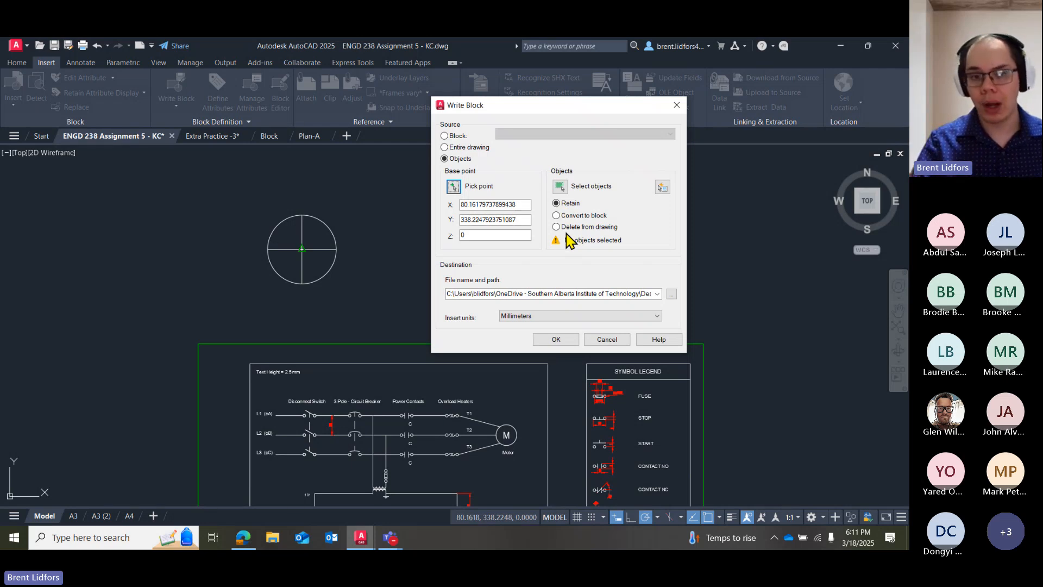
click(559, 186)
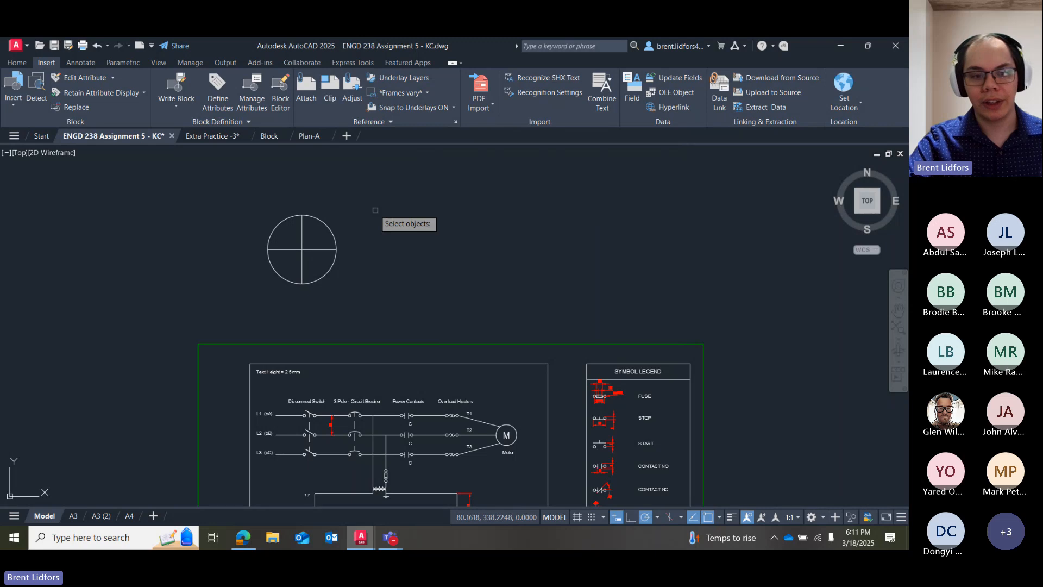
mouse_move(373, 208)
mouse_down()
mouse_move(246, 219)
mouse_move(393, 276)
mouse_up()
key(Return)
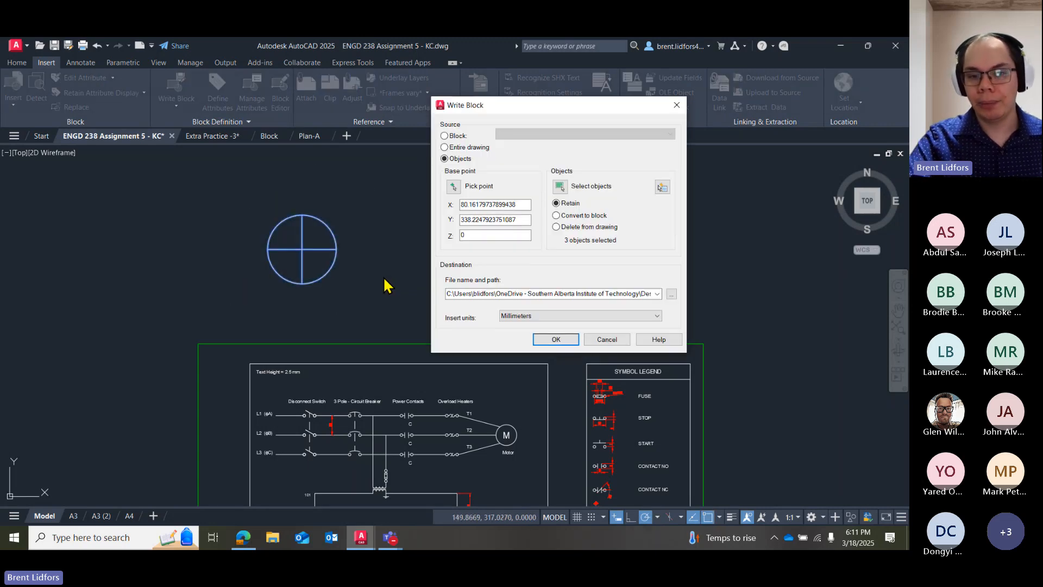
Set the destination file to Sample Block.dwg on the Desktop, keep the objects as Retain, and write the block.
drag(523, 111, 476, 103)
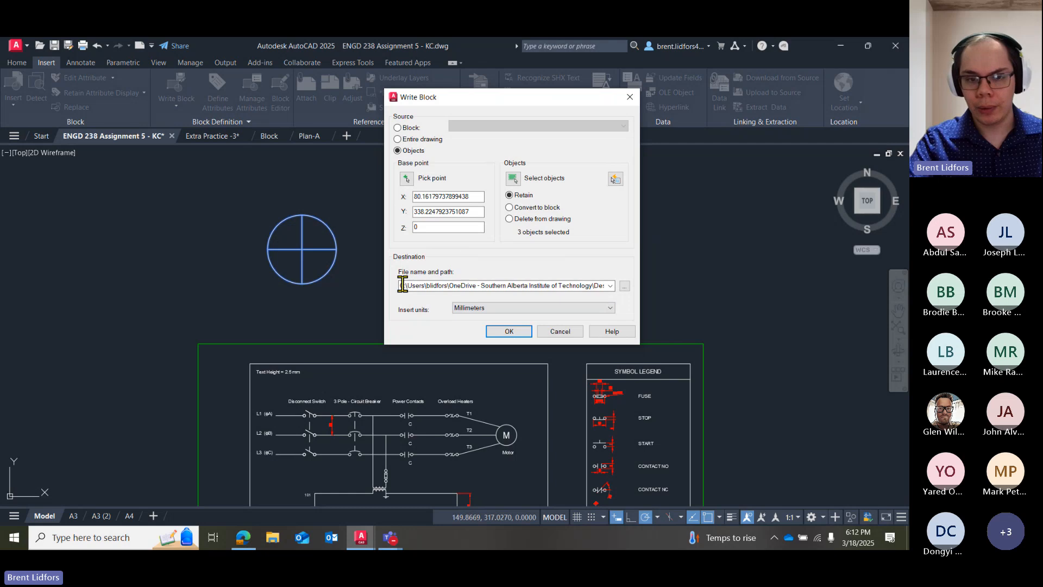
click(624, 286)
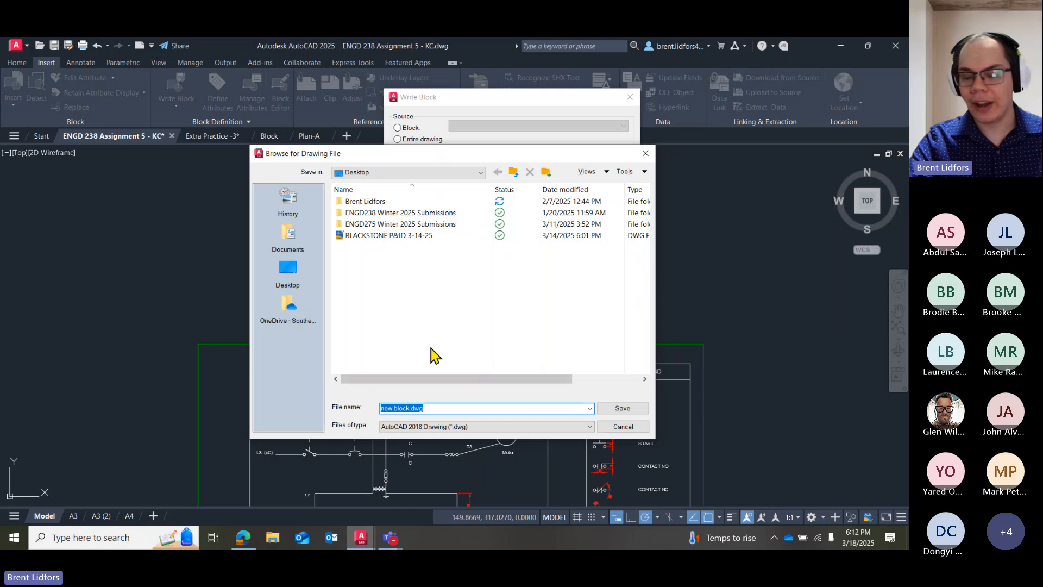
click(444, 408)
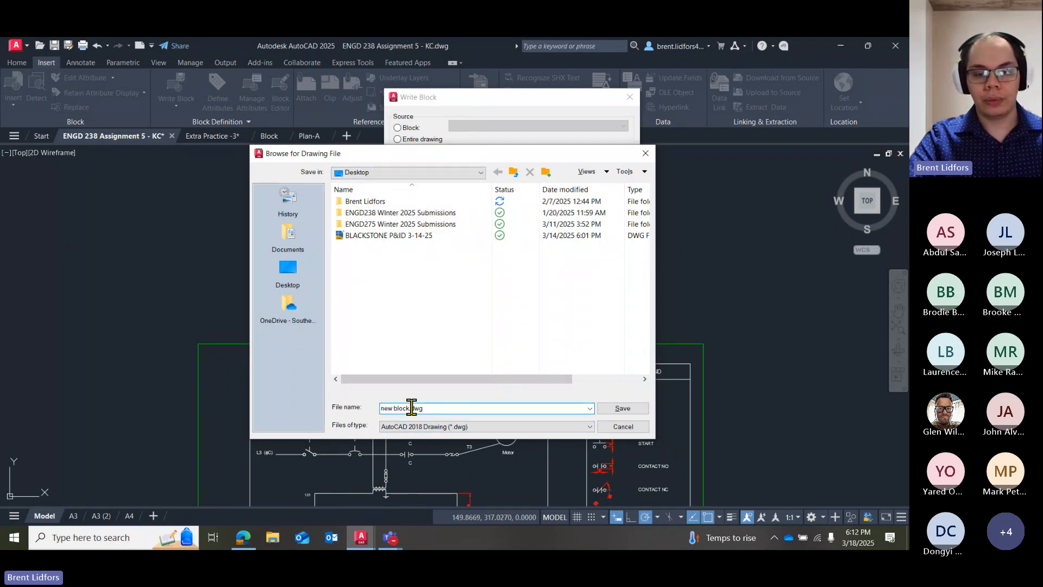
drag(412, 408, 374, 413)
text(Sample)
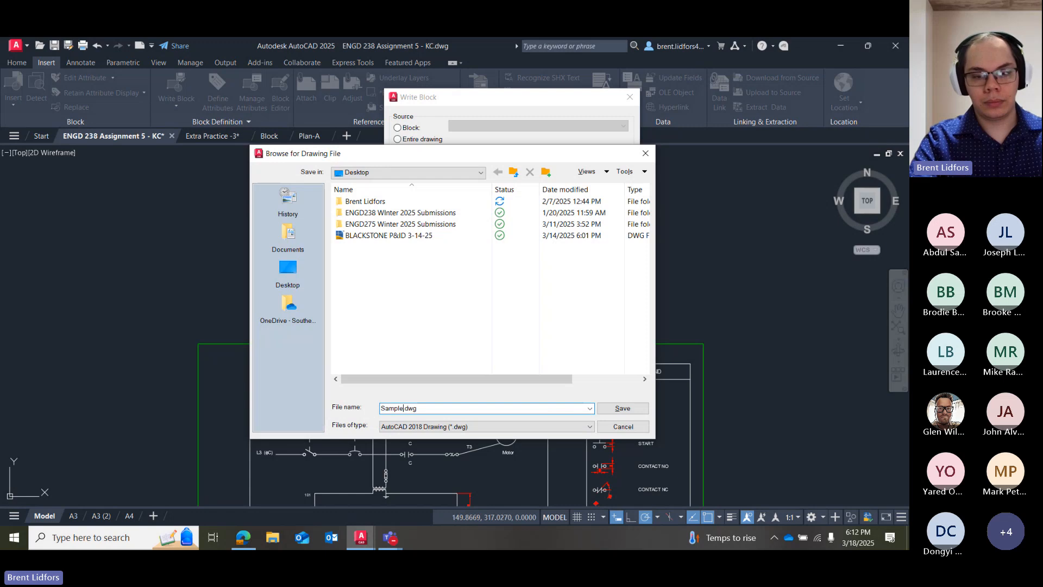
text( Block)
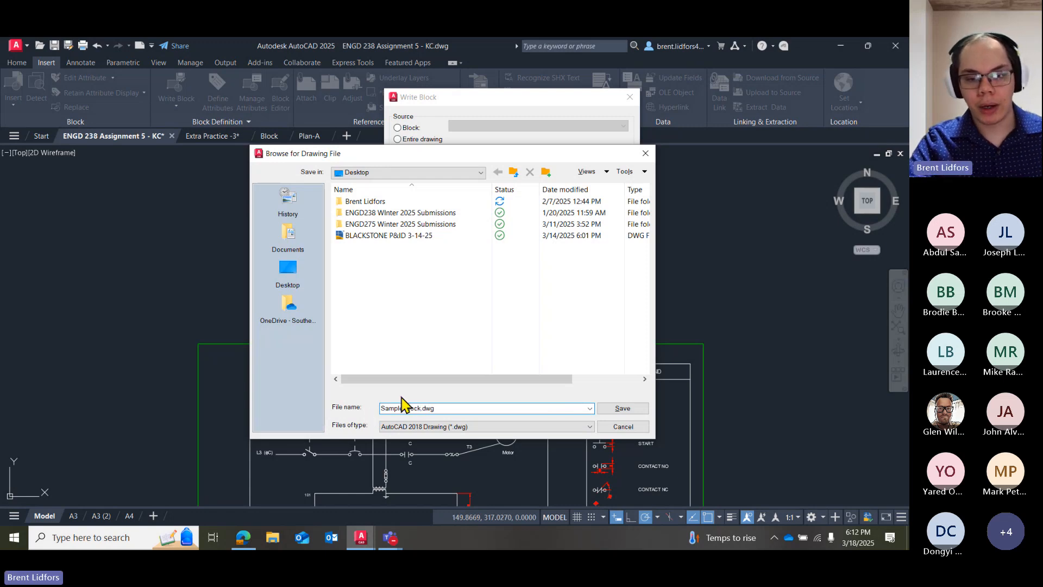
click(447, 412)
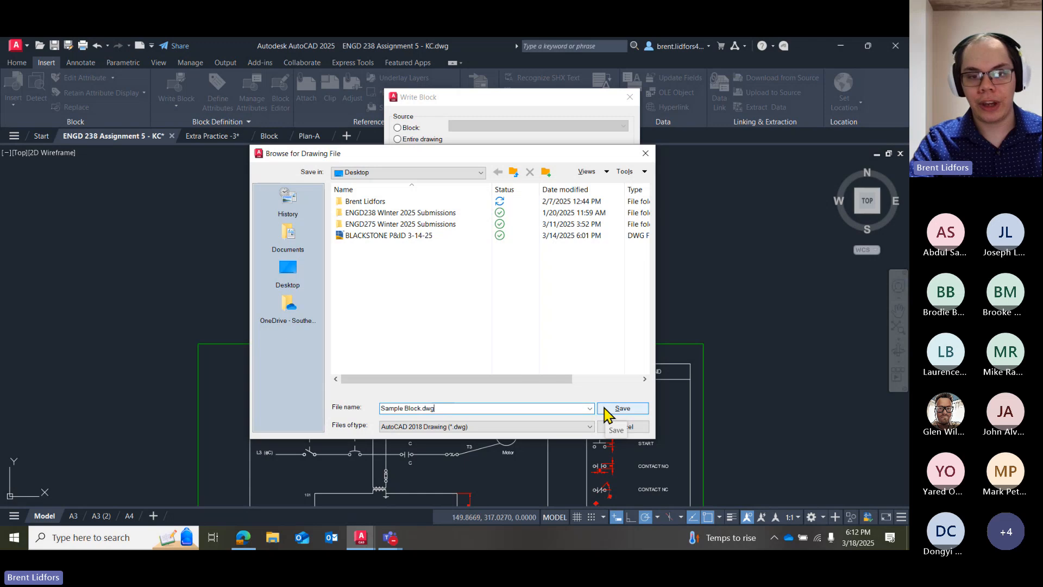
click(622, 409)
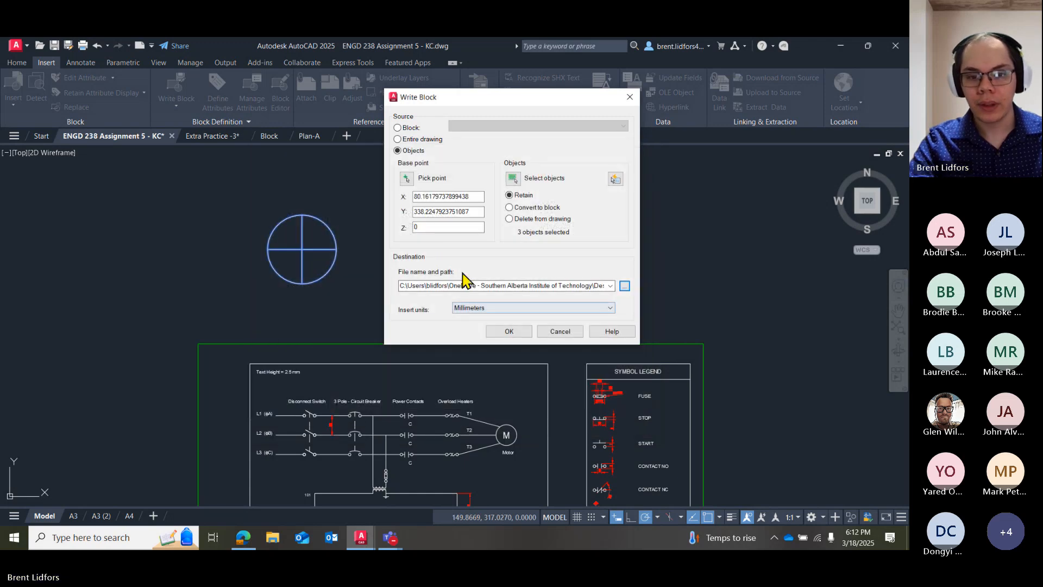
click(553, 289)
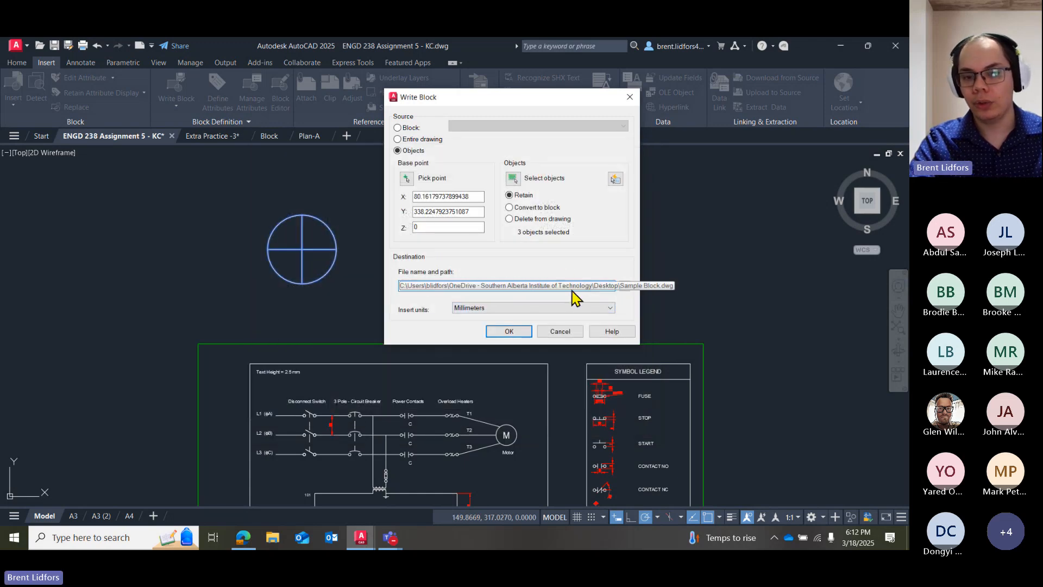
click(554, 286)
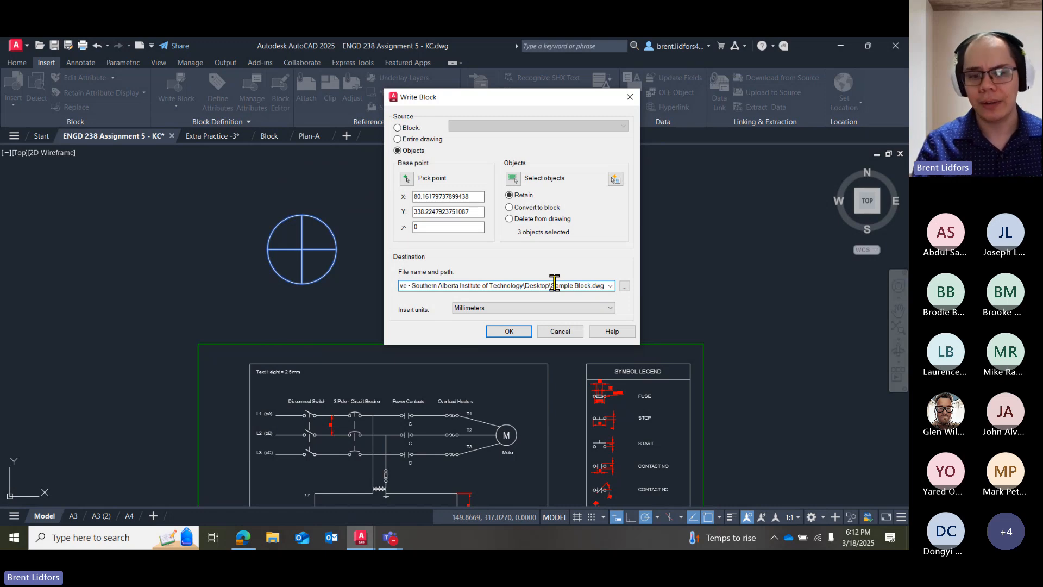
click(498, 331)
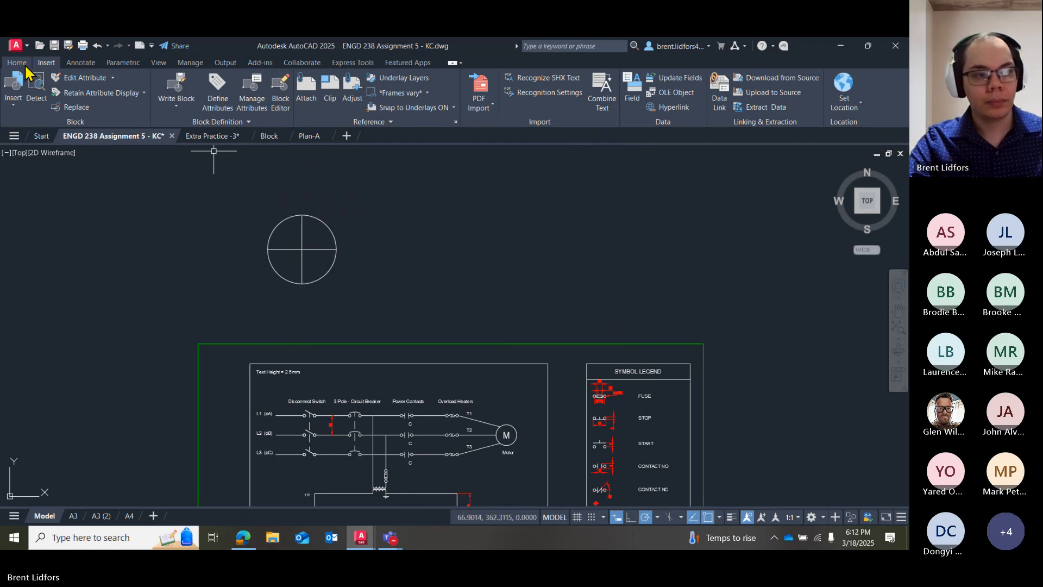
Check the gallery of blocks available in the current drawing for the written circle-and-cross symbol.
click(25, 89)
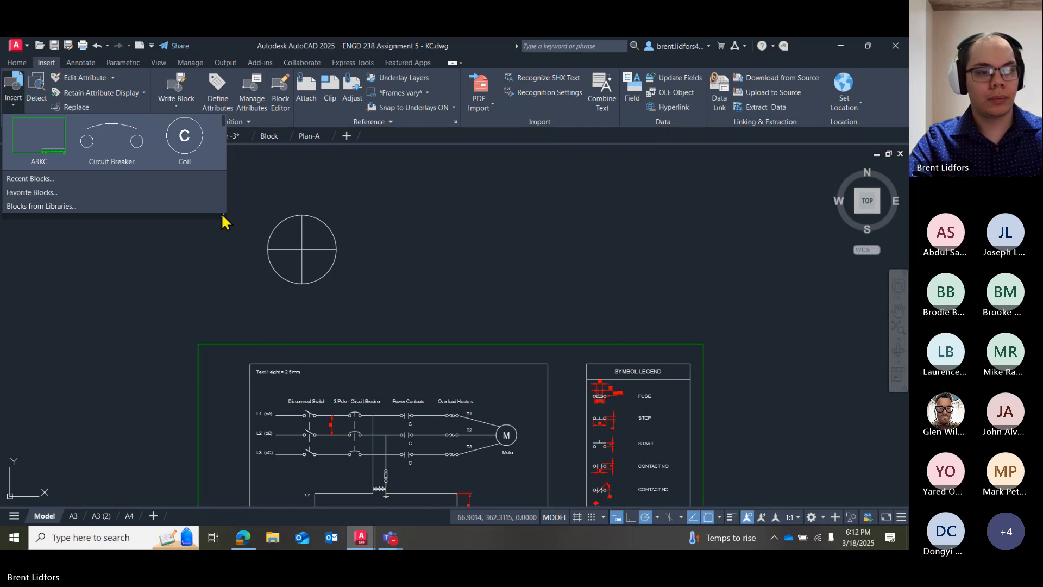
drag(224, 216, 358, 368)
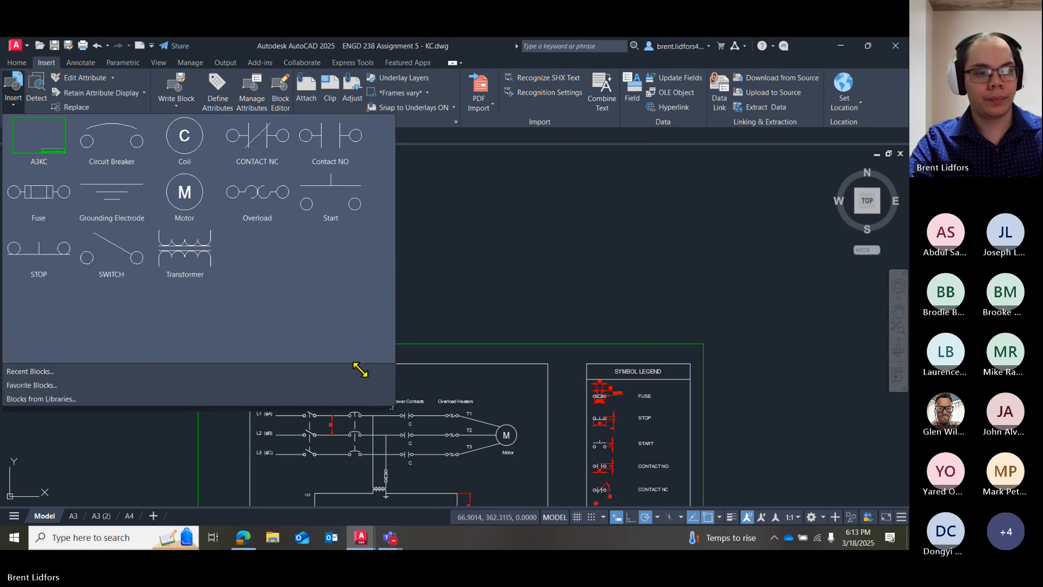
click(330, 336)
Start Write Block again for the circle and cross, with Convert to block and the base point at the symbol's centre.
click(373, 260)
click(202, 201)
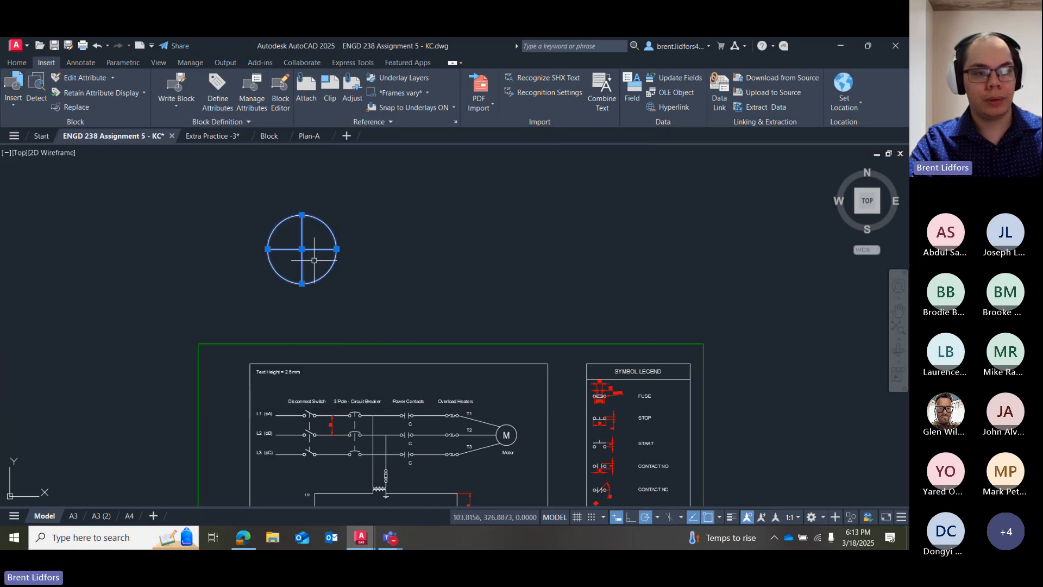
click(179, 93)
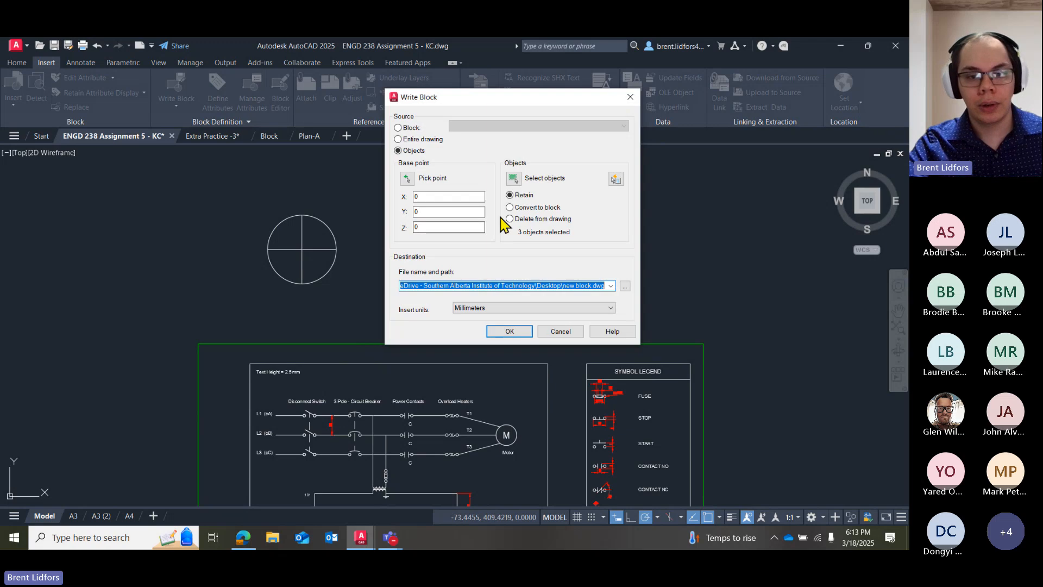
click(511, 208)
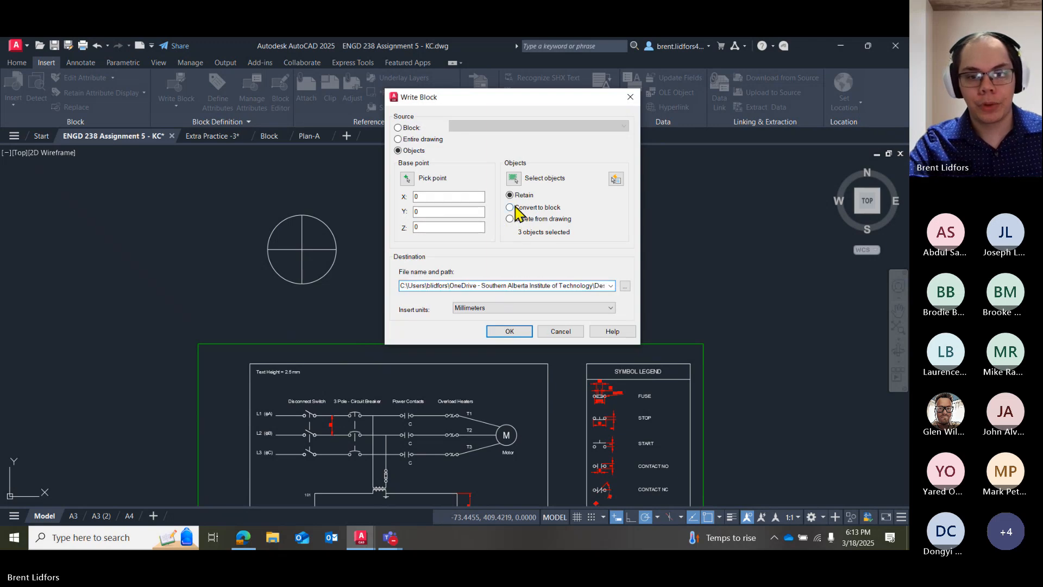
click(514, 178)
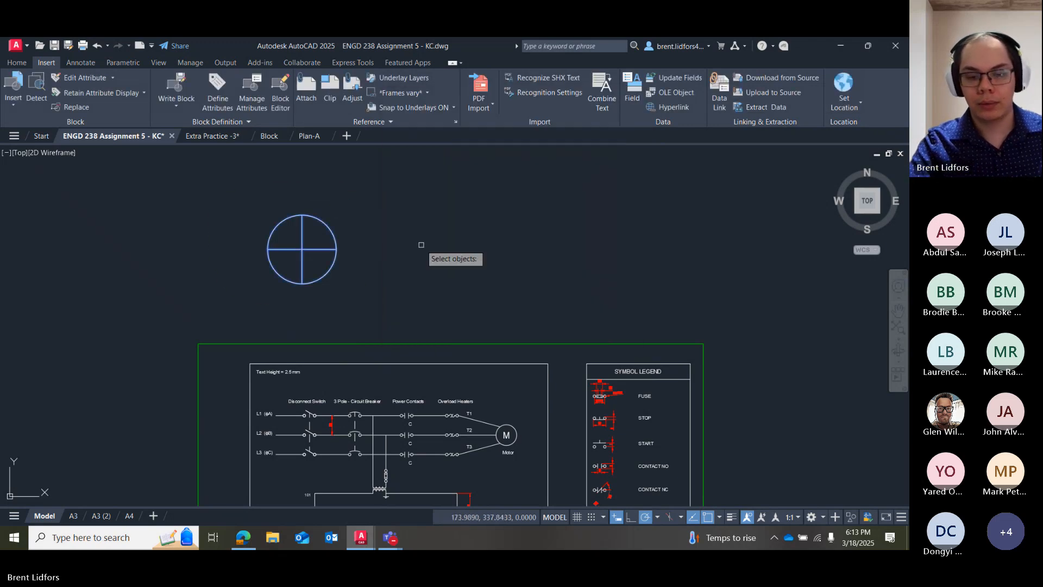
key(Return)
click(406, 178)
click(302, 250)
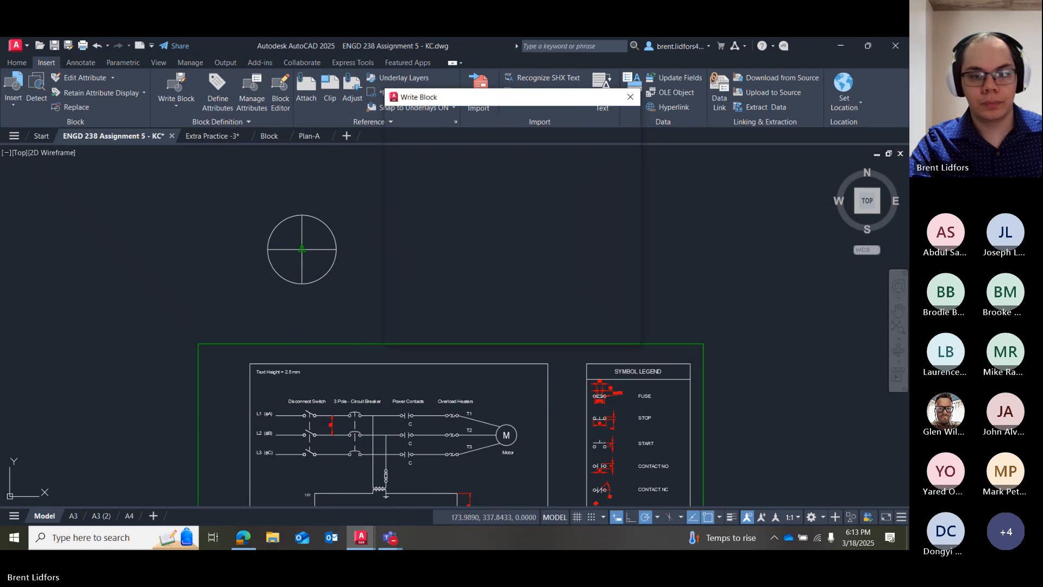
Name the destination file sample2 on the Desktop and write the block in millimetres.
click(624, 285)
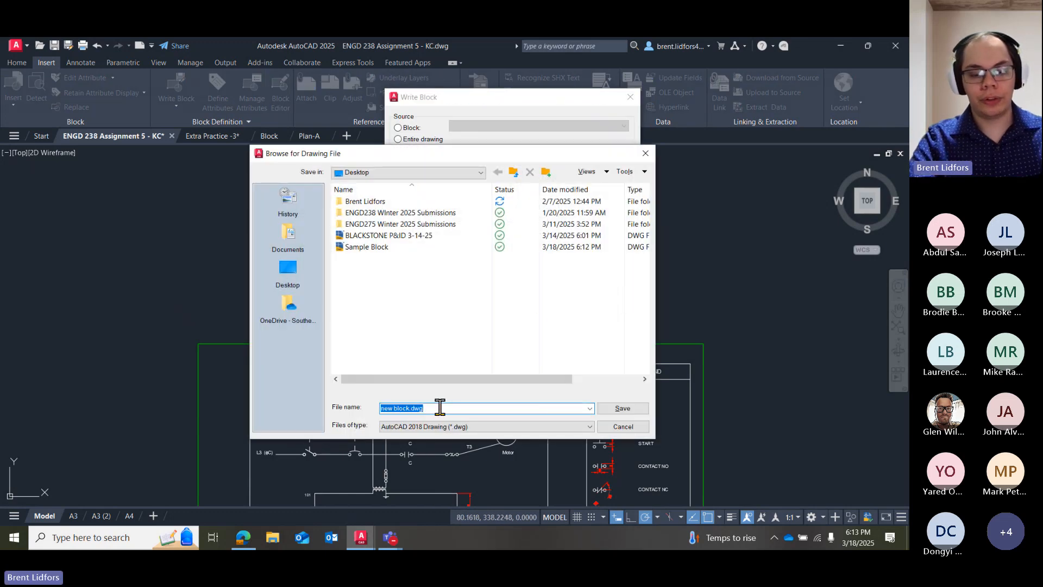
text(sample2)
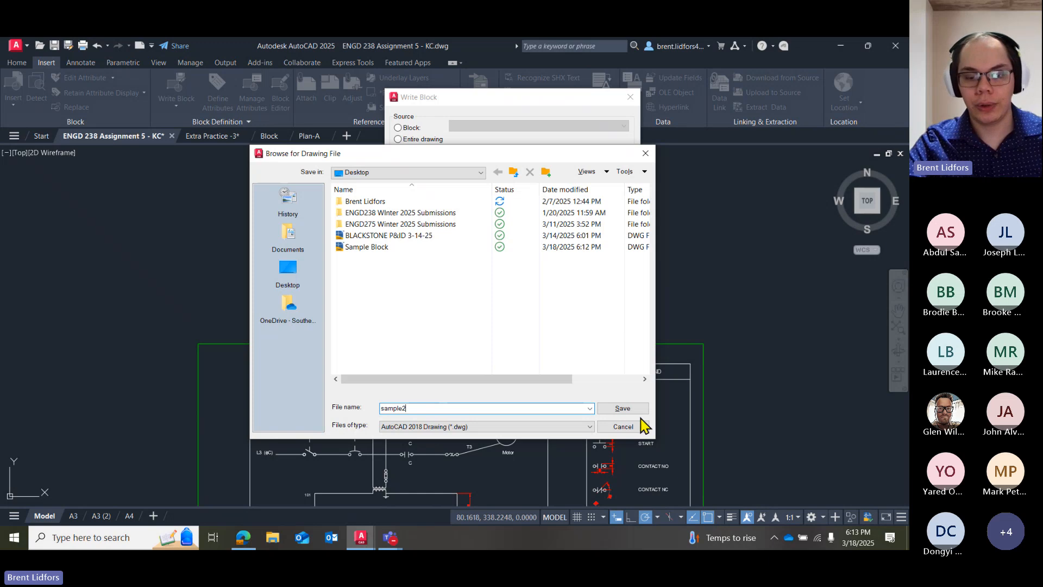
click(633, 415)
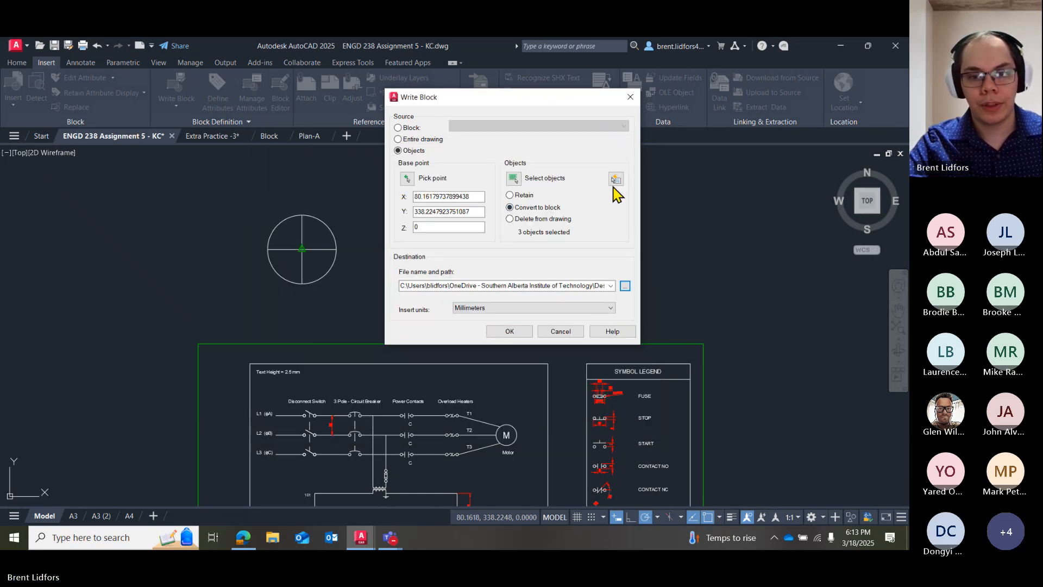
click(508, 332)
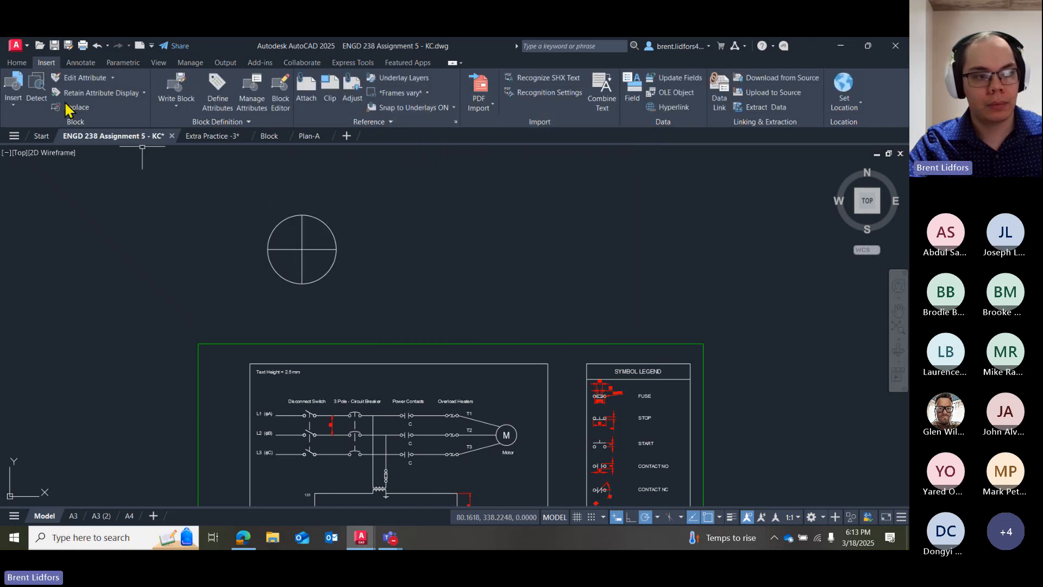
Insert a copy of the sample2 block to the right of the original circle-and-cross symbol.
click(14, 90)
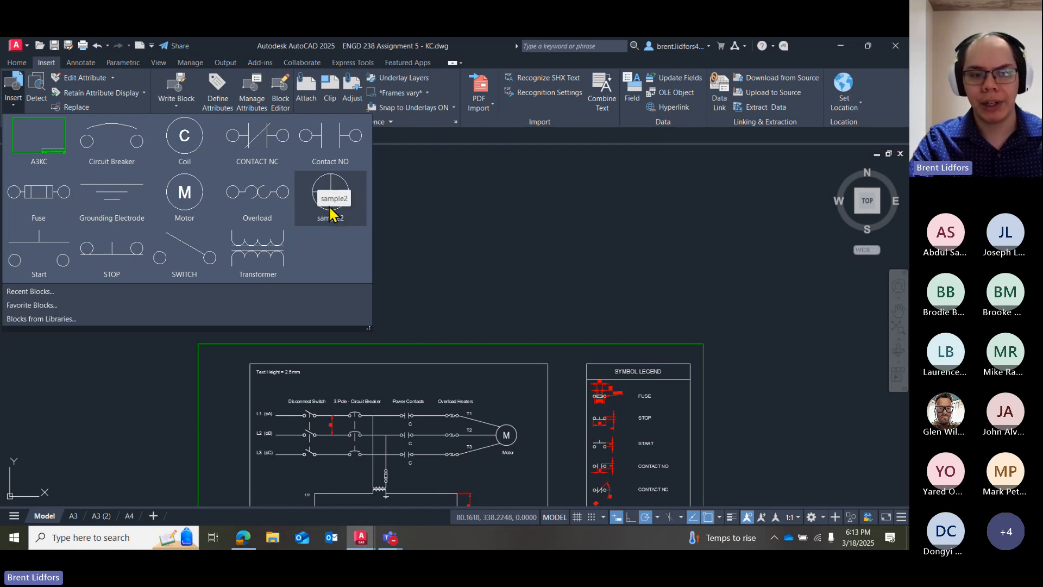
click(317, 199)
click(468, 246)
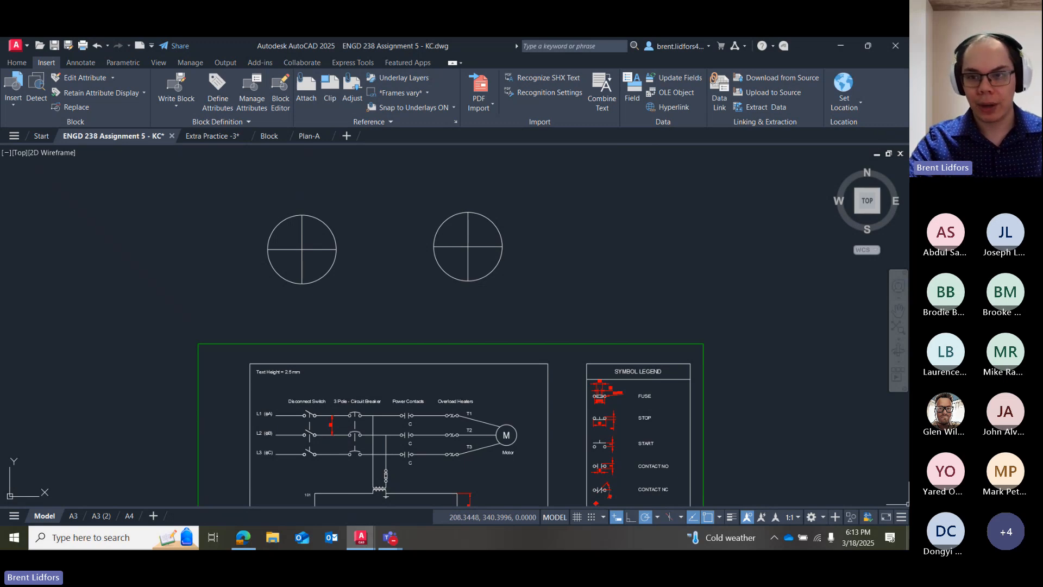
Switch to the Windows desktop, locate the written block files, and open the sample2 drawing in AutoCAD.
click(908, 545)
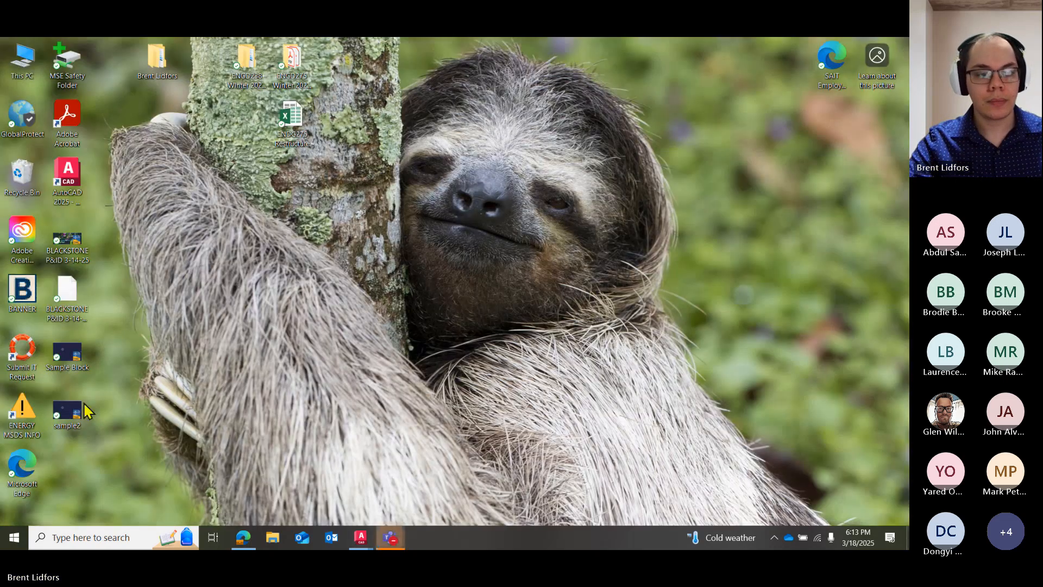
drag(83, 402, 168, 317)
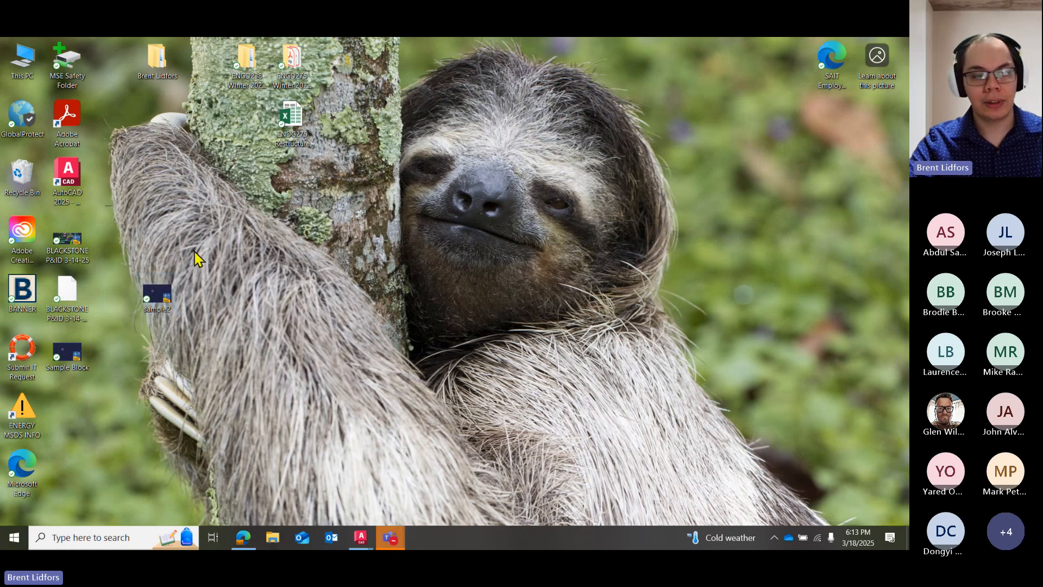
drag(161, 294, 81, 412)
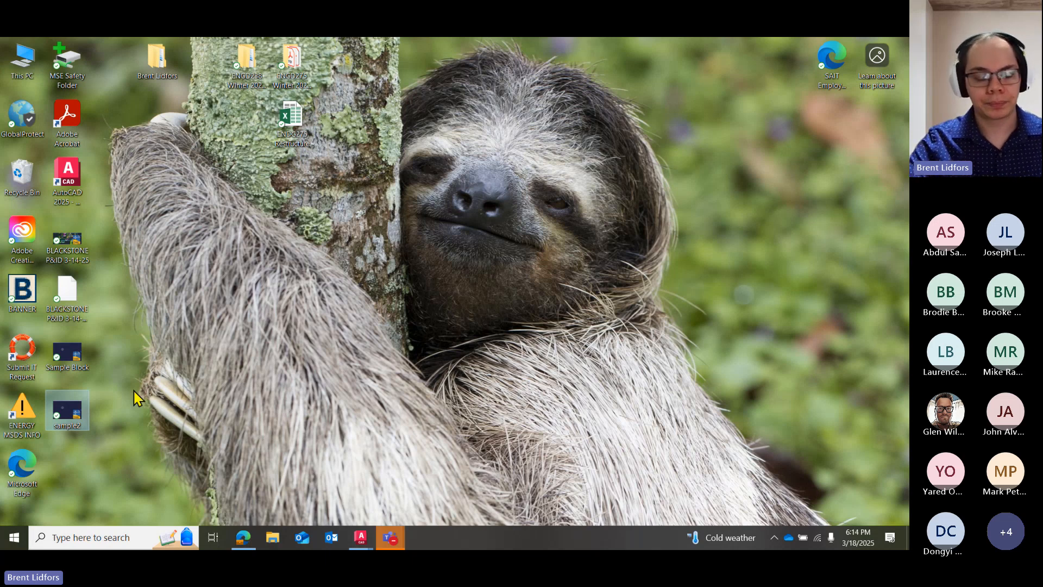
double_click(68, 404)
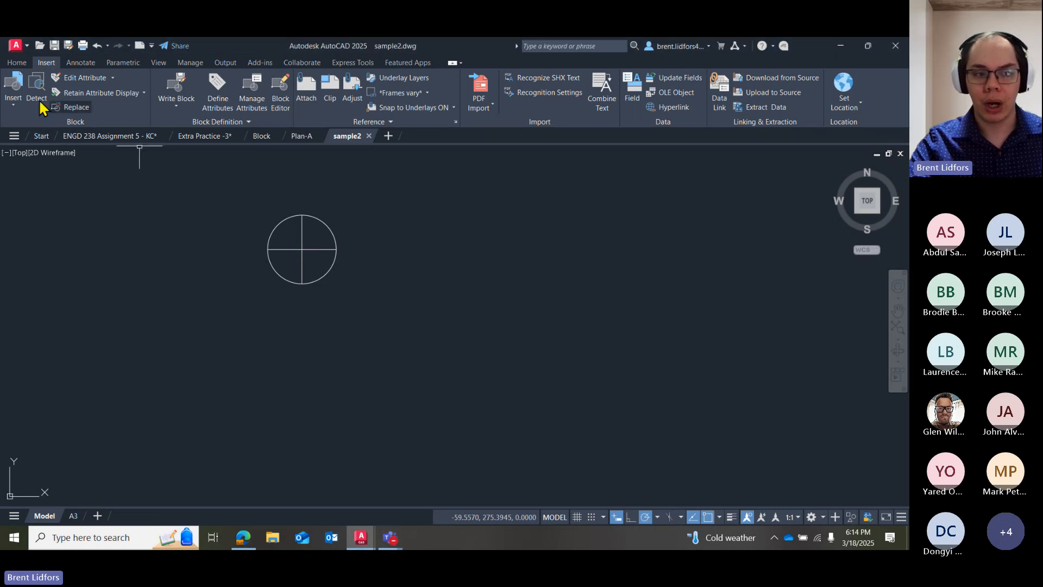
Check which blocks the sample2 drawing offers for insertion, and start a new blank drawing.
click(13, 100)
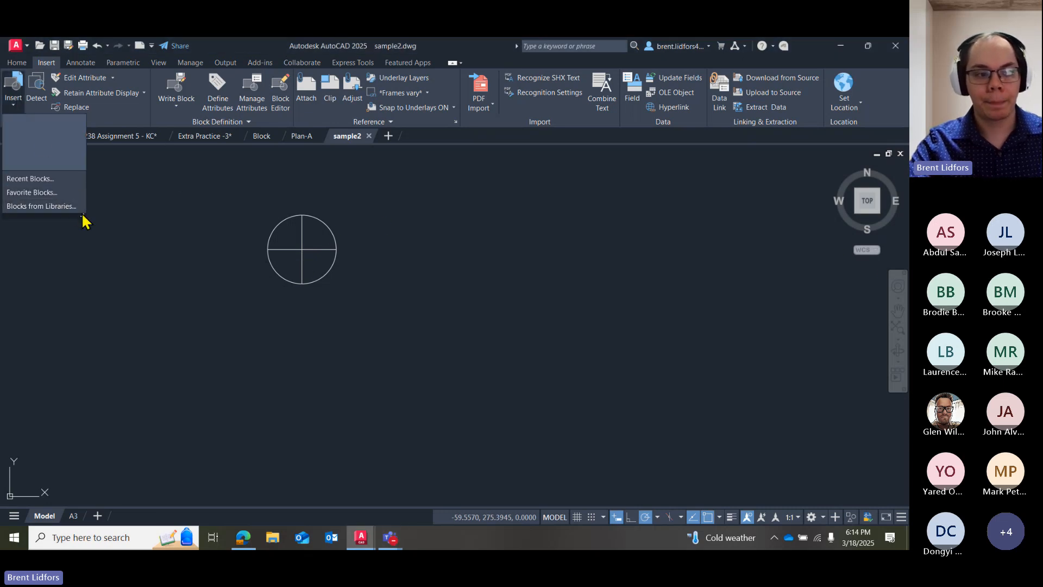
click(297, 248)
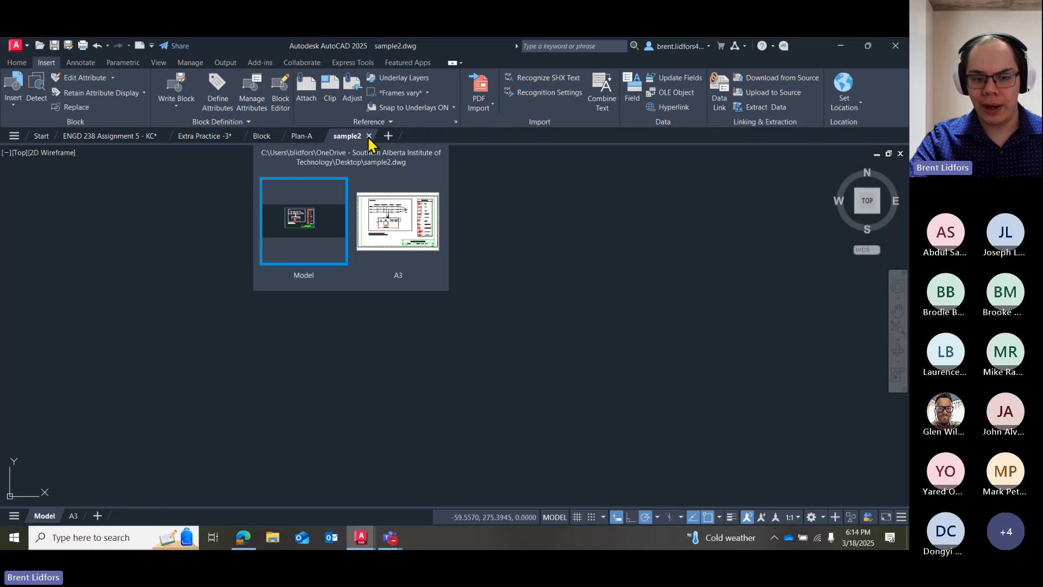
click(387, 137)
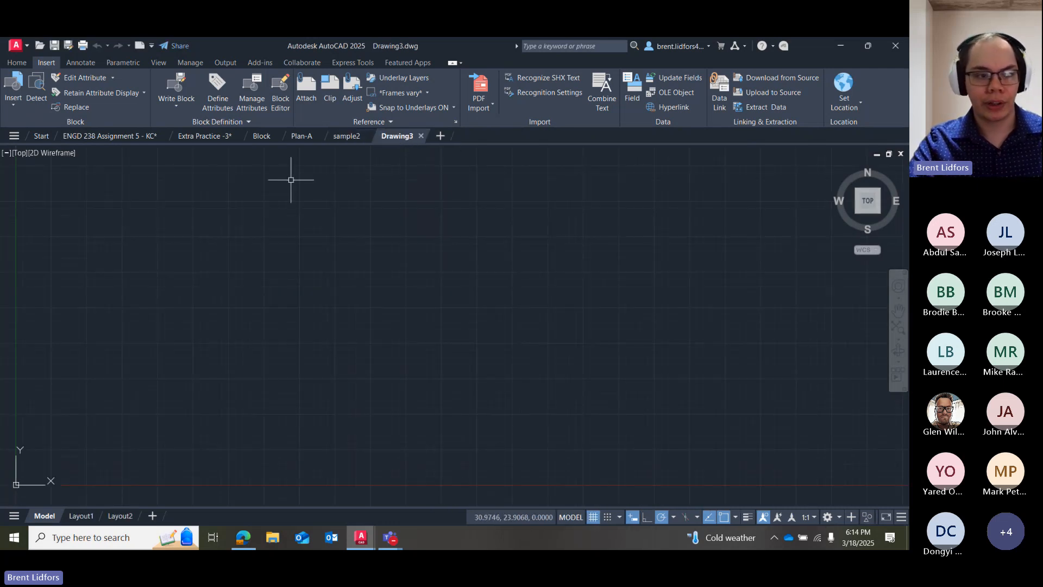
Load the sample2 drawing from the Desktop as the block library for the new blank drawing.
click(13, 101)
click(47, 207)
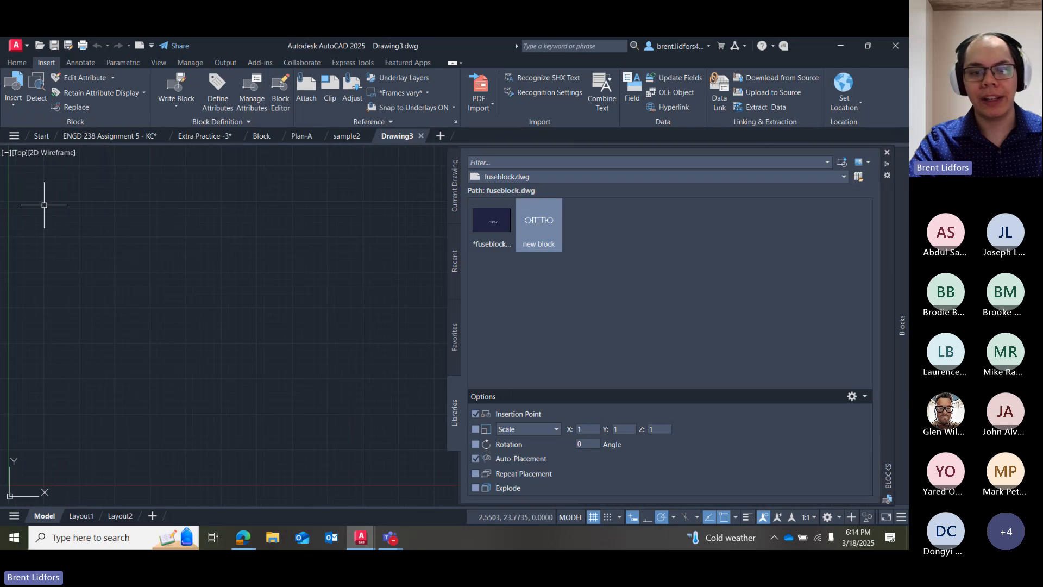
click(794, 178)
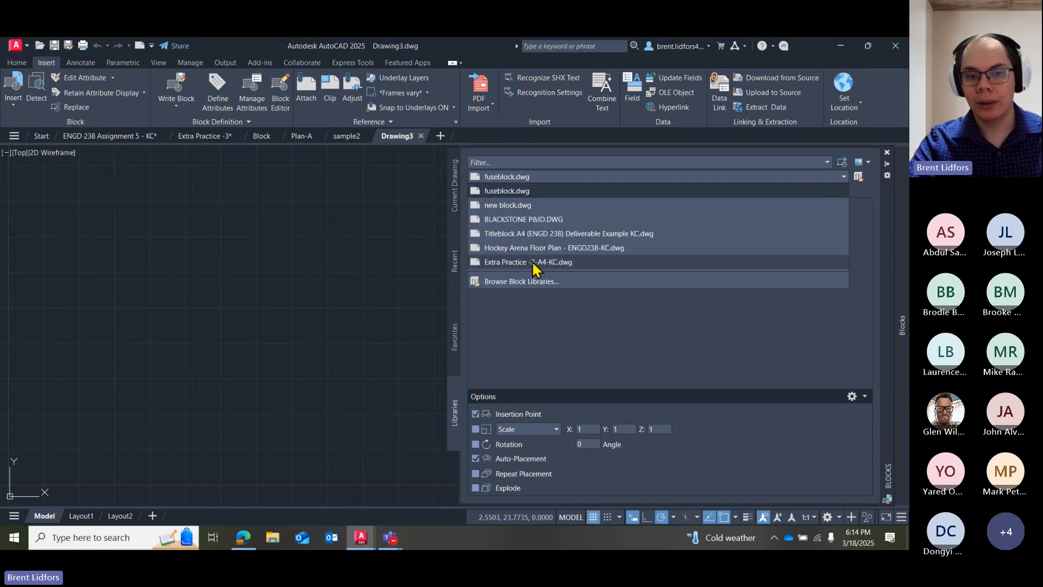
click(524, 281)
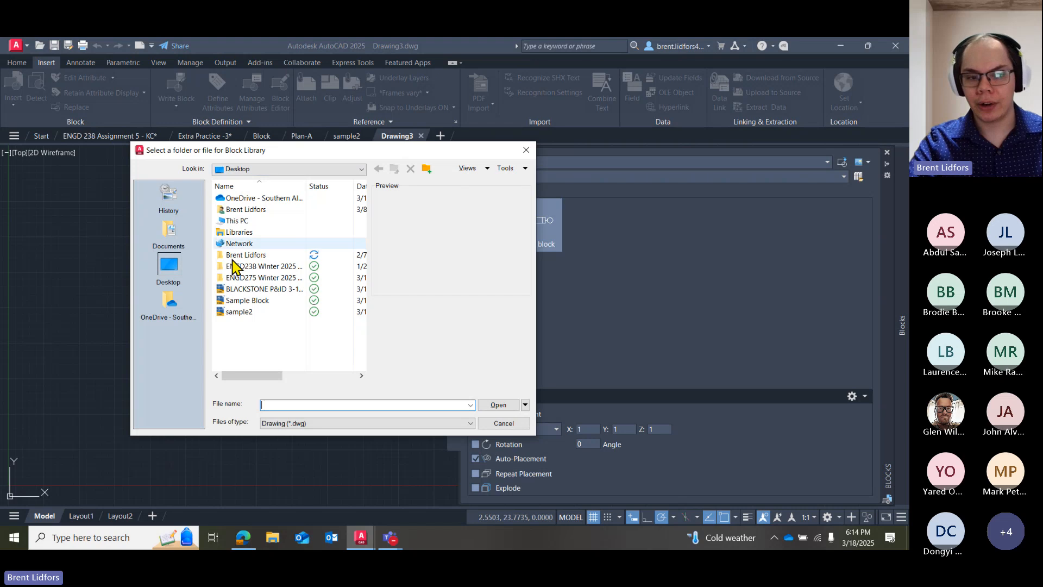
click(234, 312)
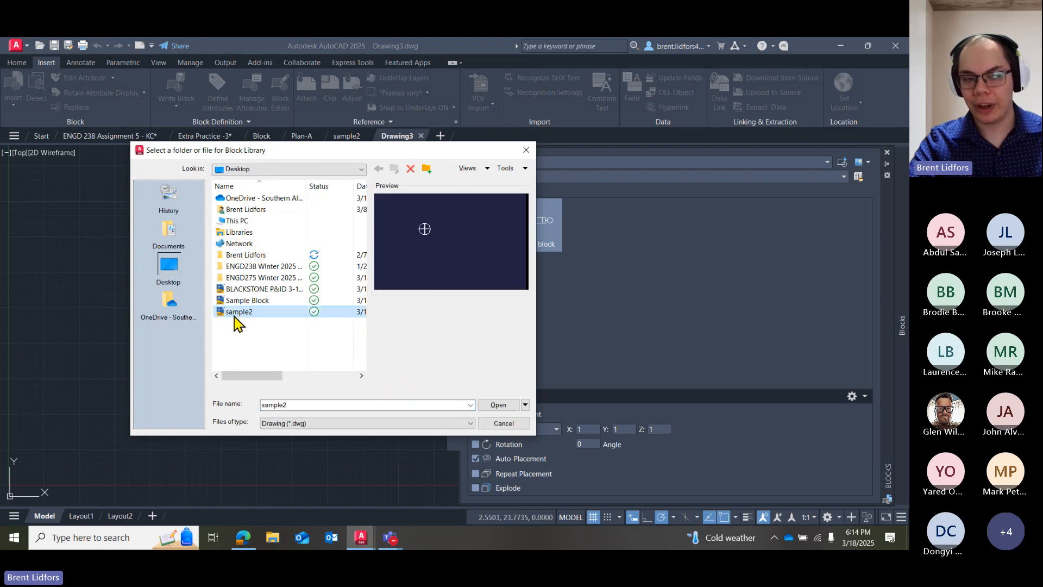
double_click(234, 312)
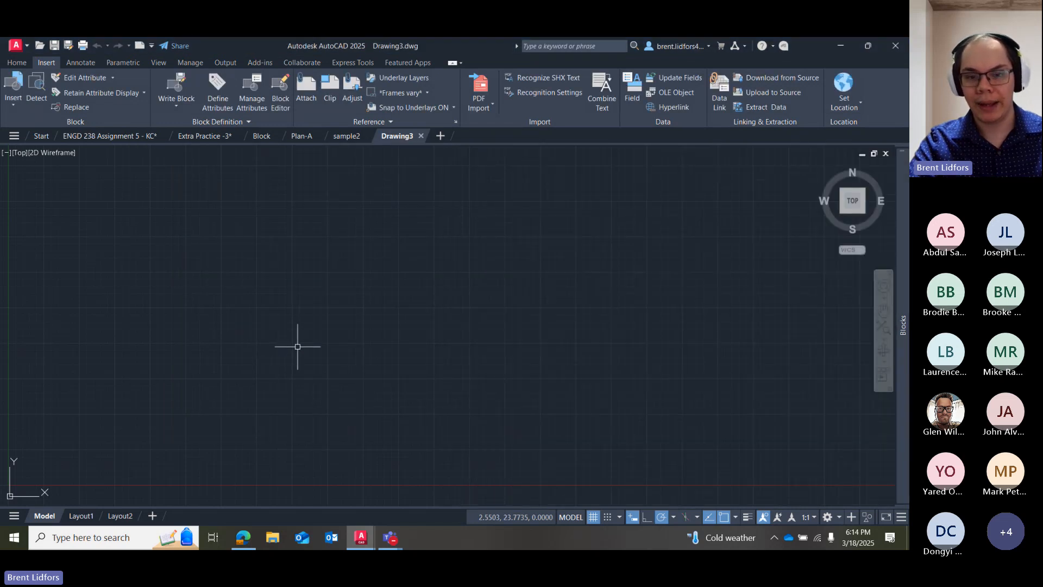
Insert two copies of the sample2 block side by side in the new drawing.
mouse_move(906, 297)
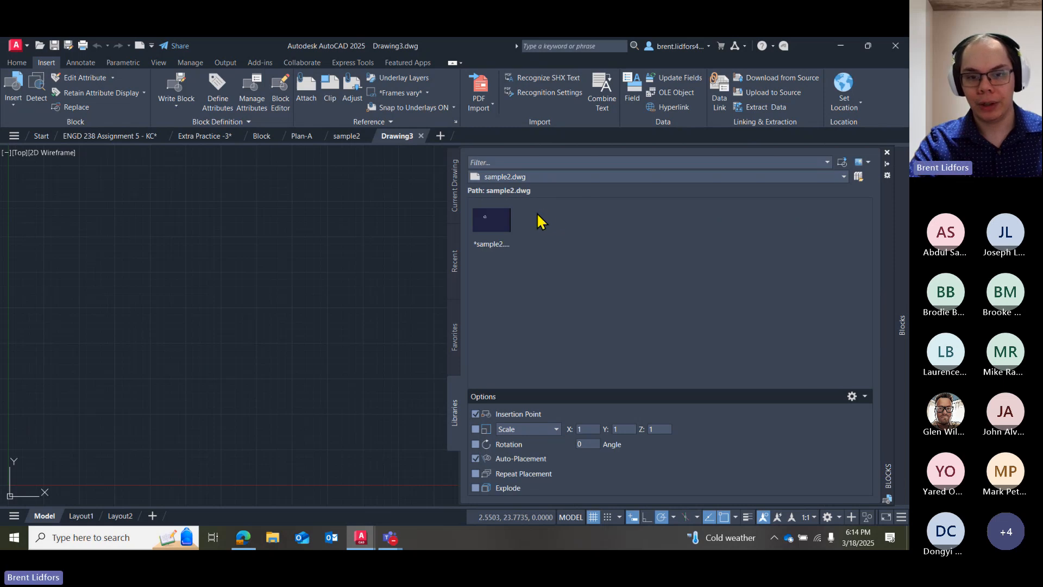
click(495, 224)
click(293, 266)
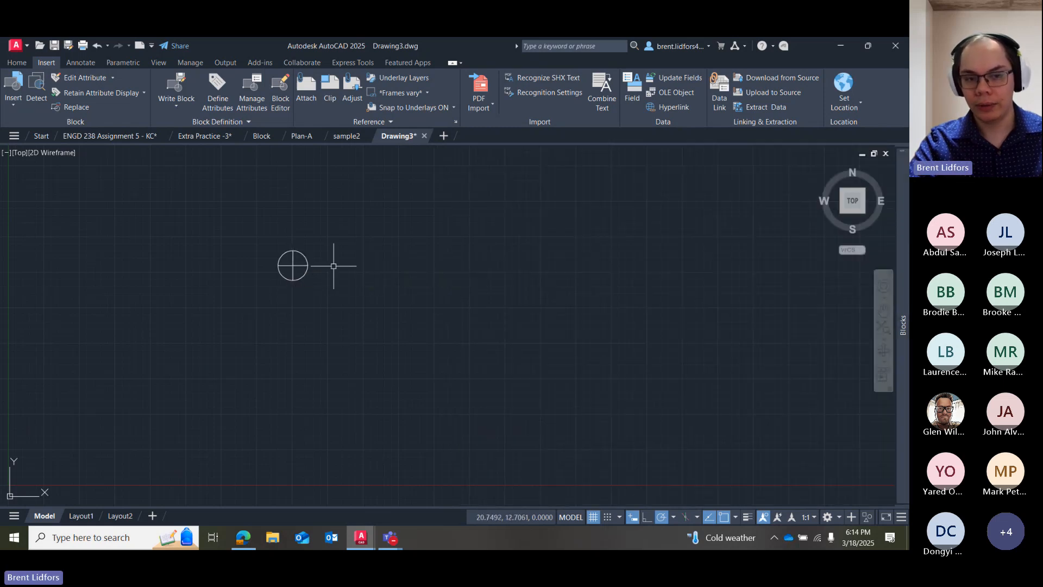
scroll(294, 266, up, 3)
mouse_move(903, 325)
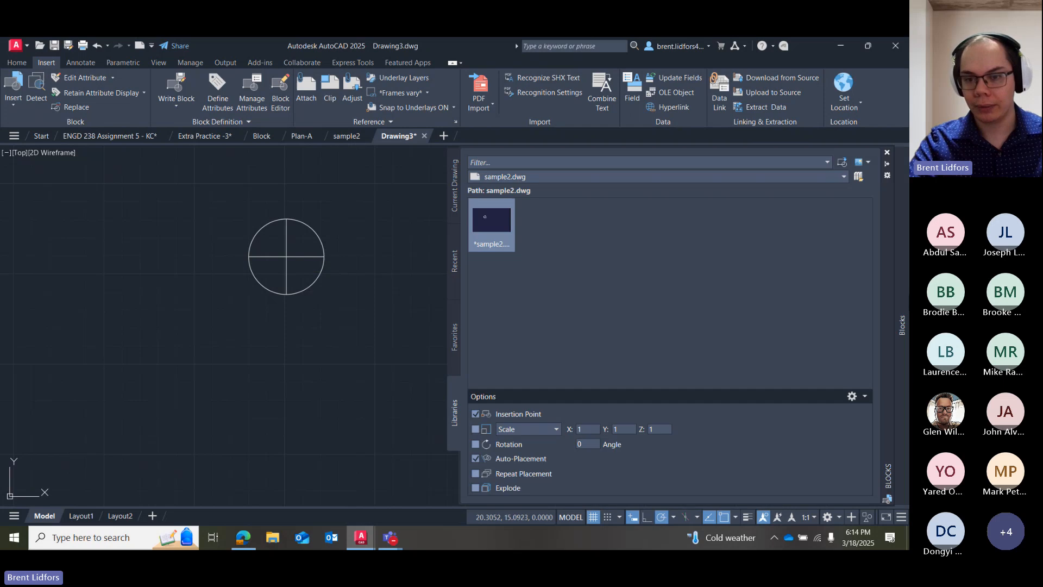
click(492, 220)
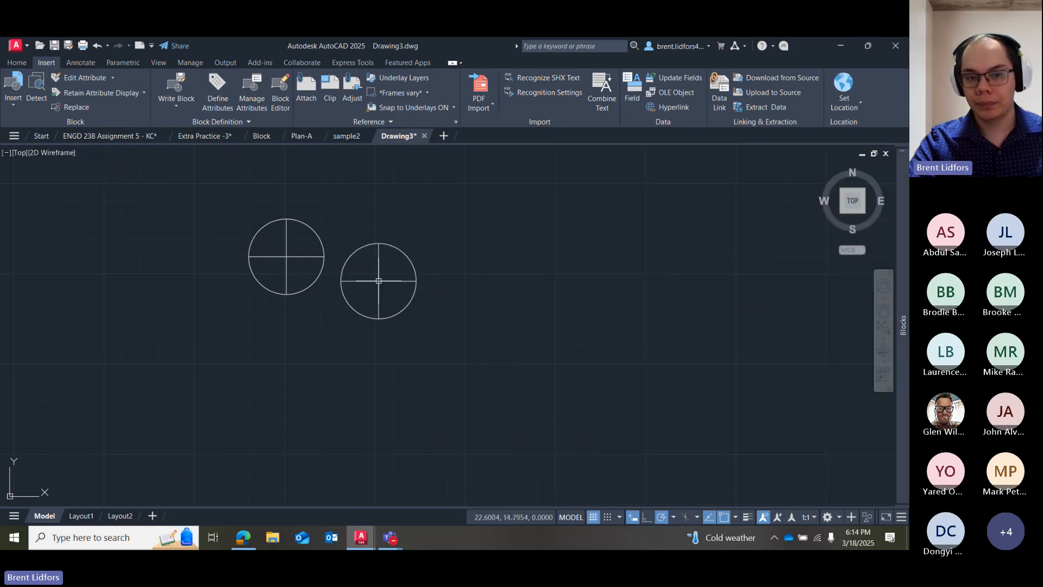
click(379, 281)
mouse_move(903, 297)
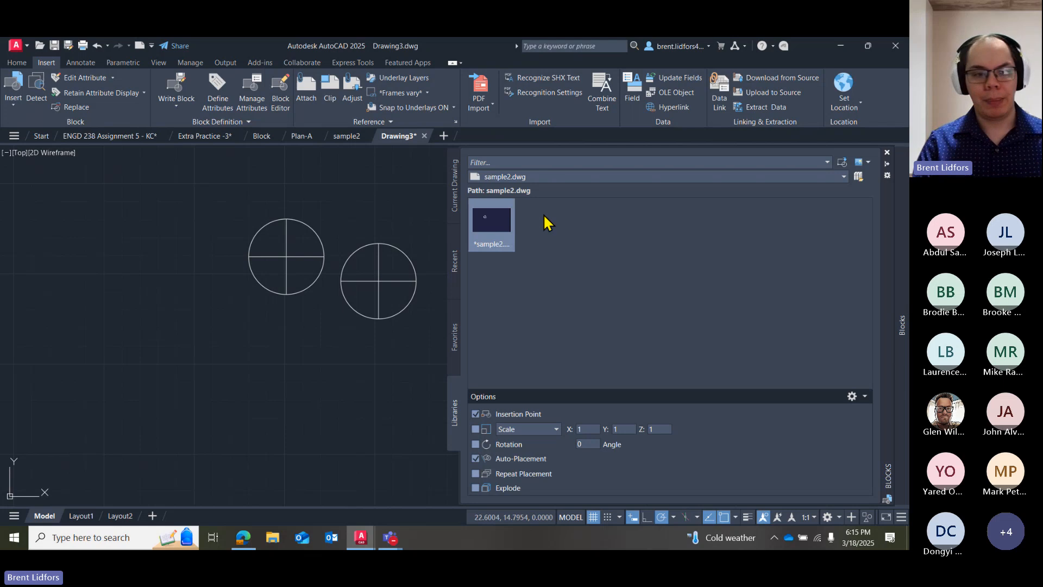
click(107, 230)
click(16, 60)
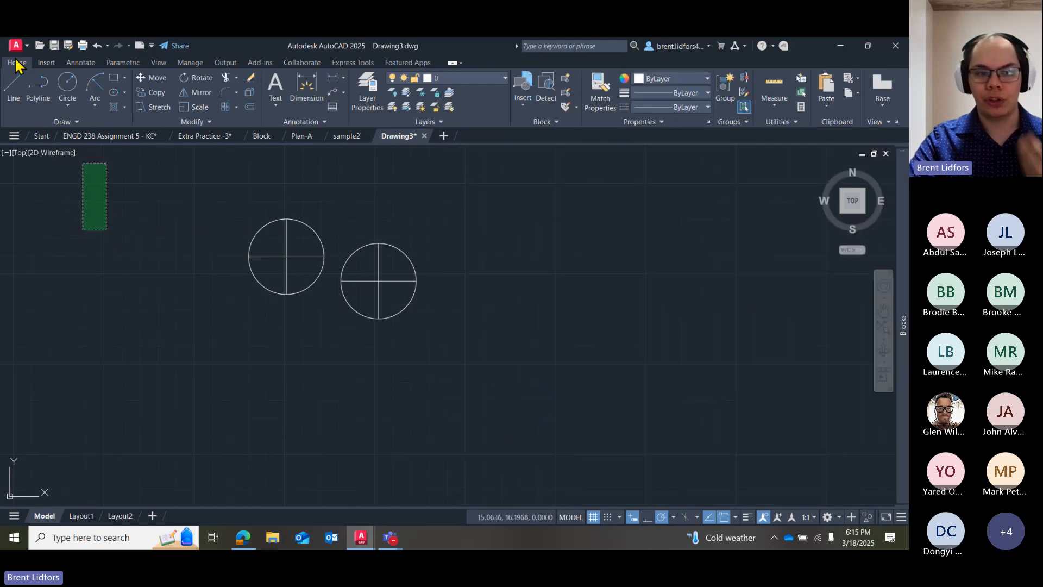
key(Escape)
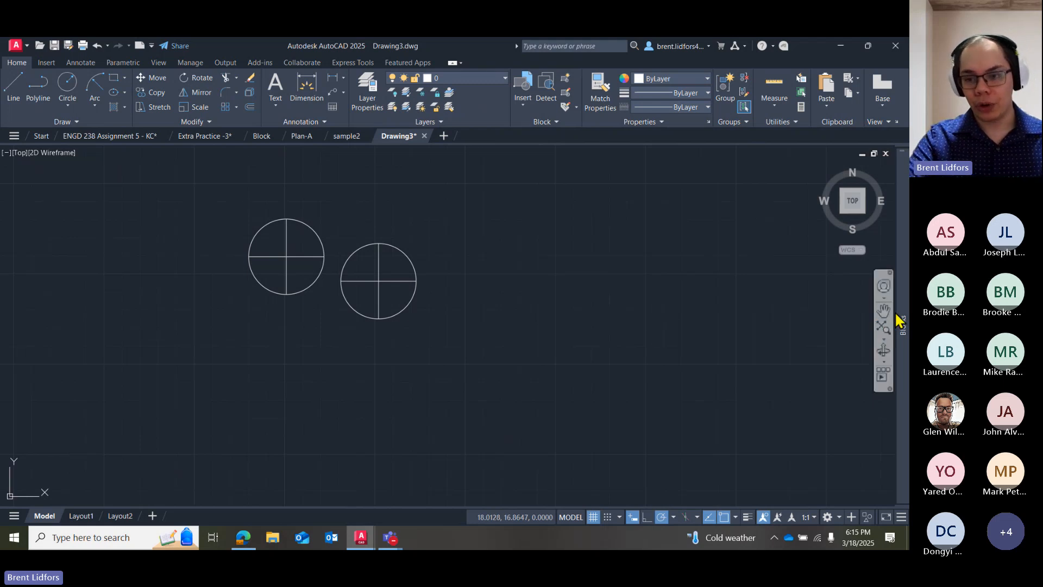
mouse_move(897, 321)
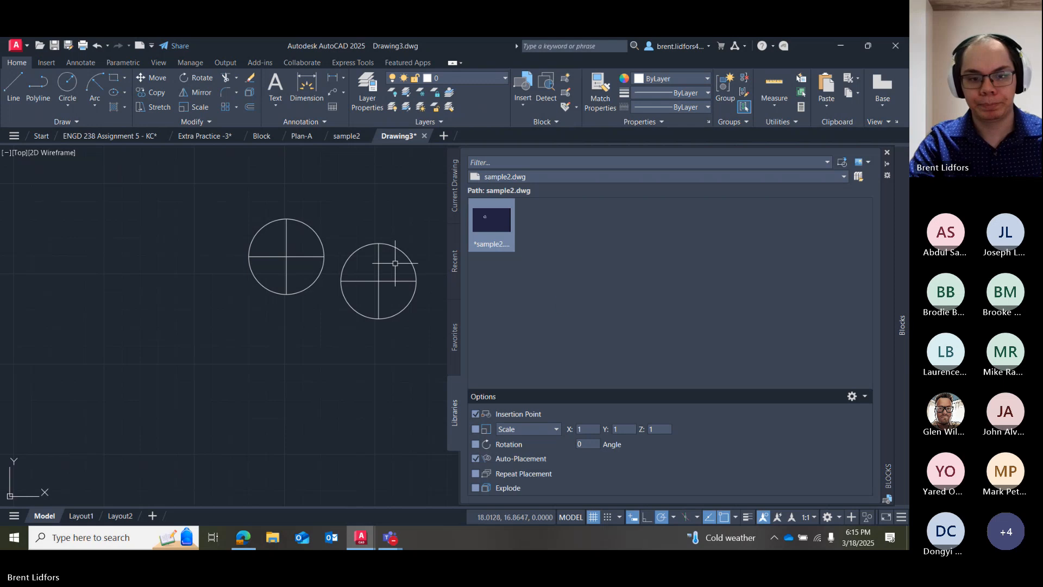
click(367, 196)
key(Escape)
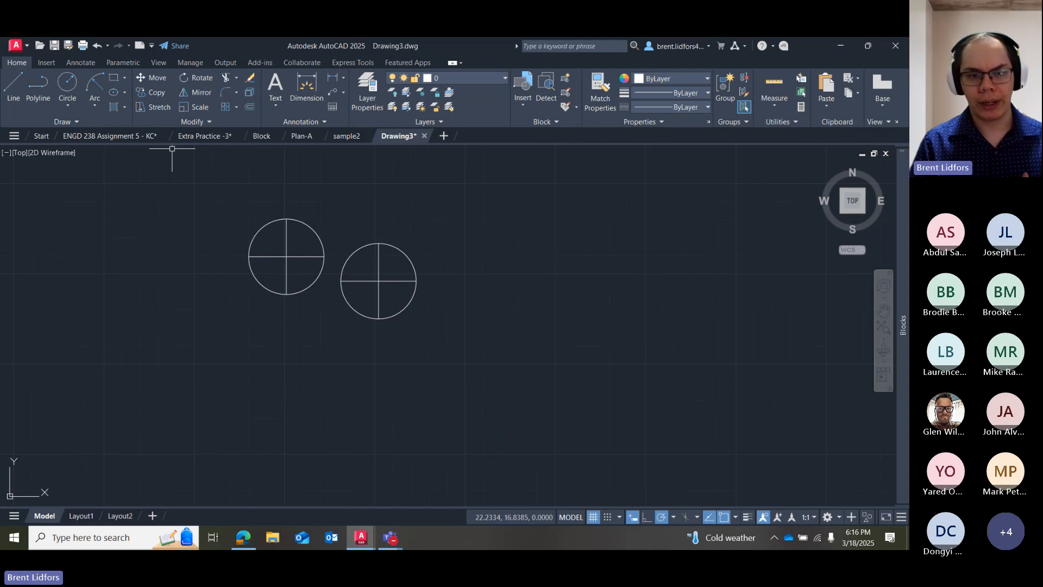
Remove both inserted symbols from the new drawing and switch to the ENGD 238 Assignment 5 drawing.
mouse_move(307, 201)
mouse_down()
mouse_move(289, 190)
mouse_move(436, 262)
mouse_up()
key(ctrl+x)
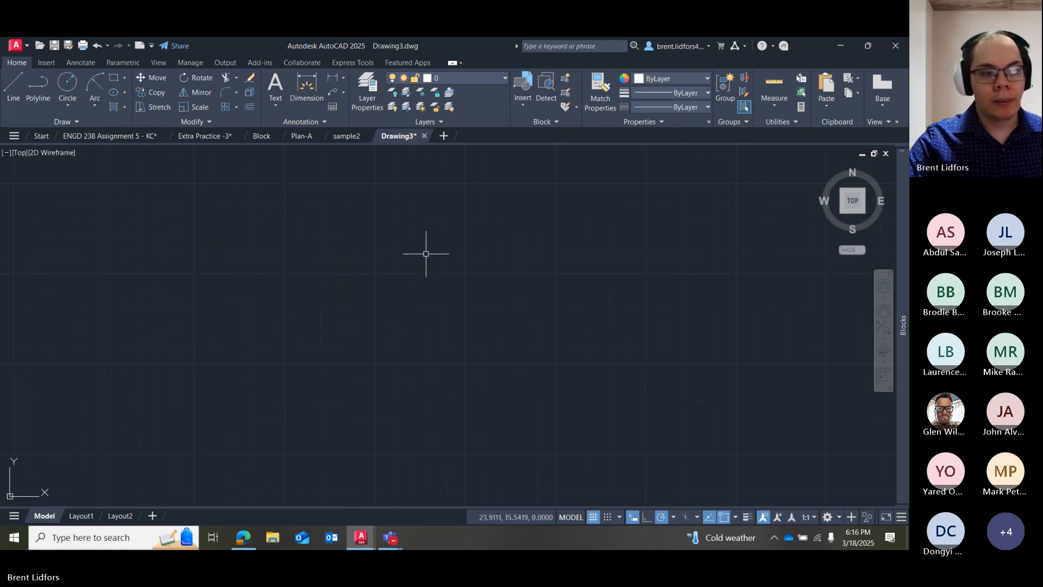
click(122, 137)
click(326, 222)
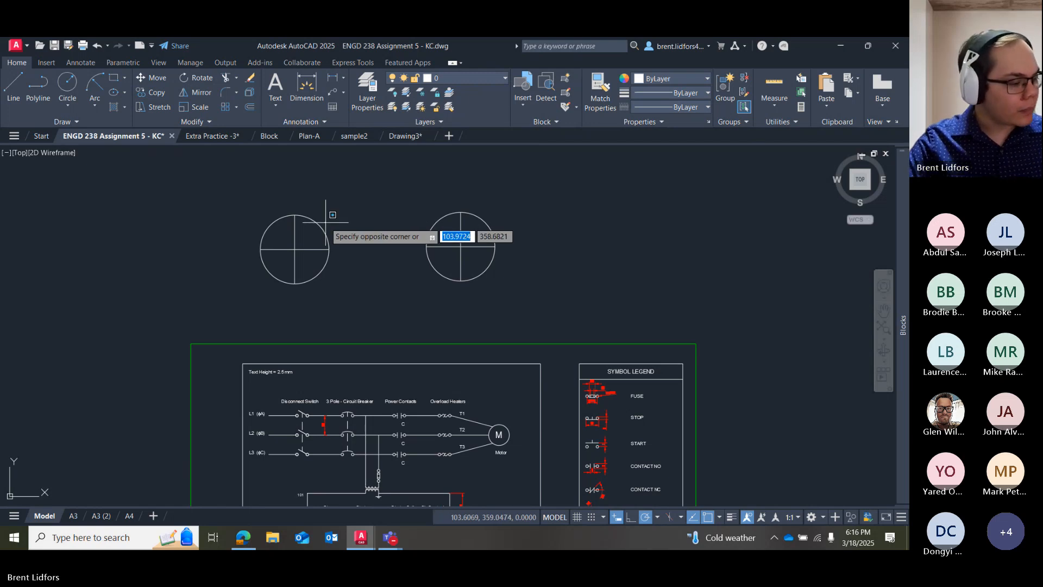
click(305, 231)
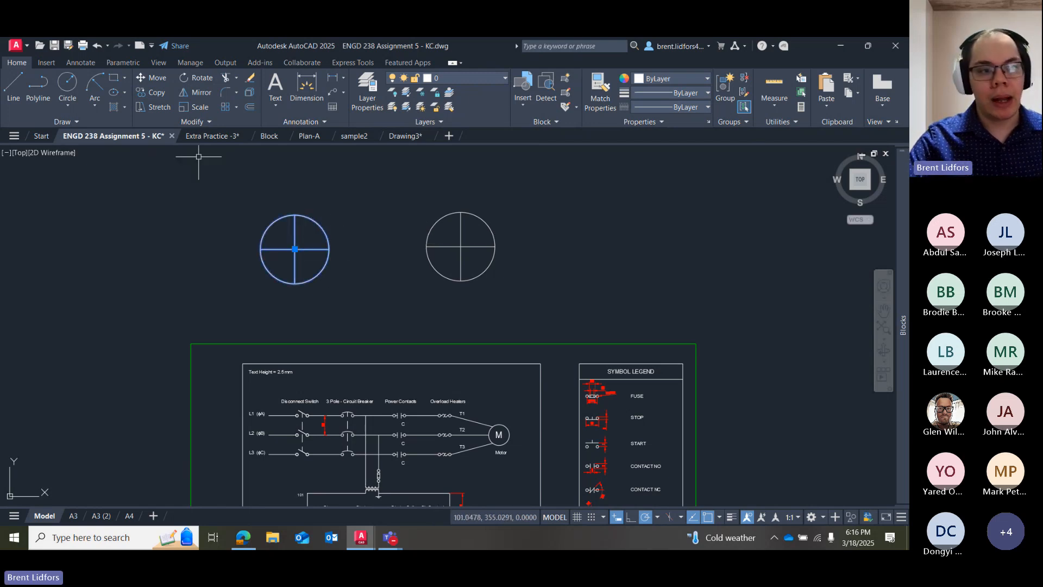
click(80, 63)
click(48, 63)
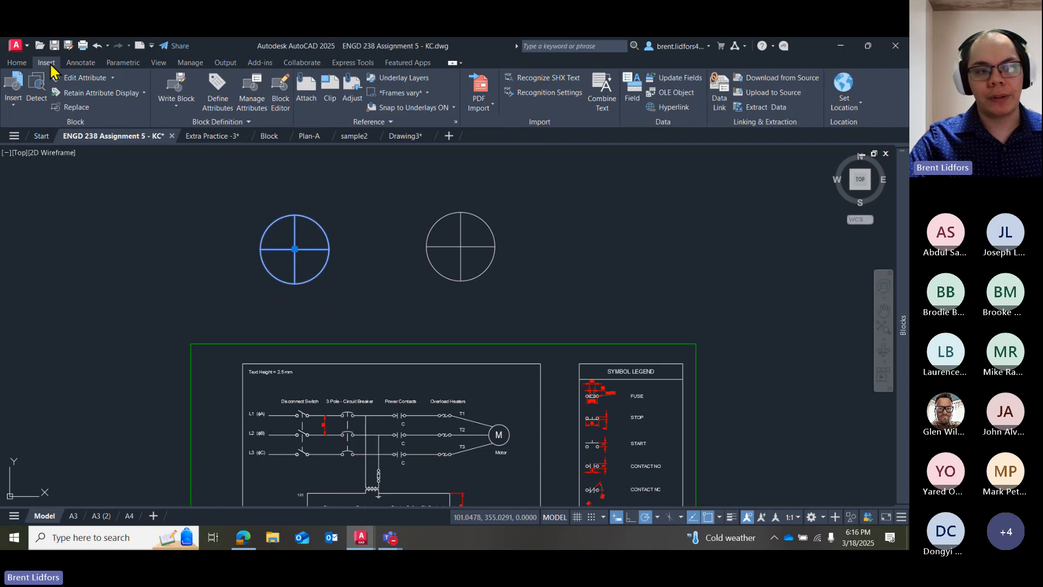
click(176, 104)
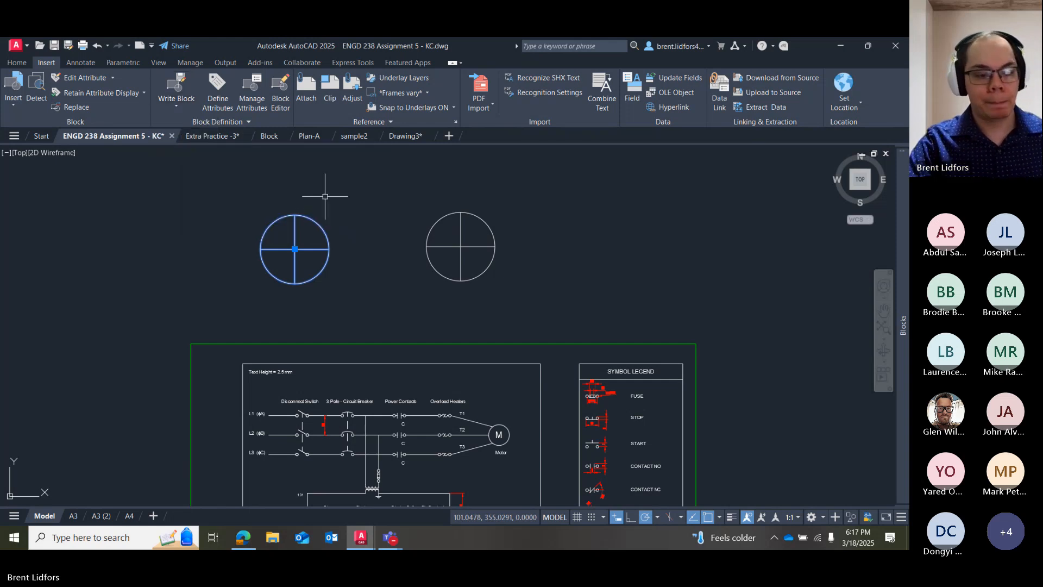
key(Escape)
Delete both circle-and-cross symbols above the green sheet border.
mouse_move(333, 187)
mouse_down()
mouse_move(552, 263)
mouse_move(571, 229)
mouse_up()
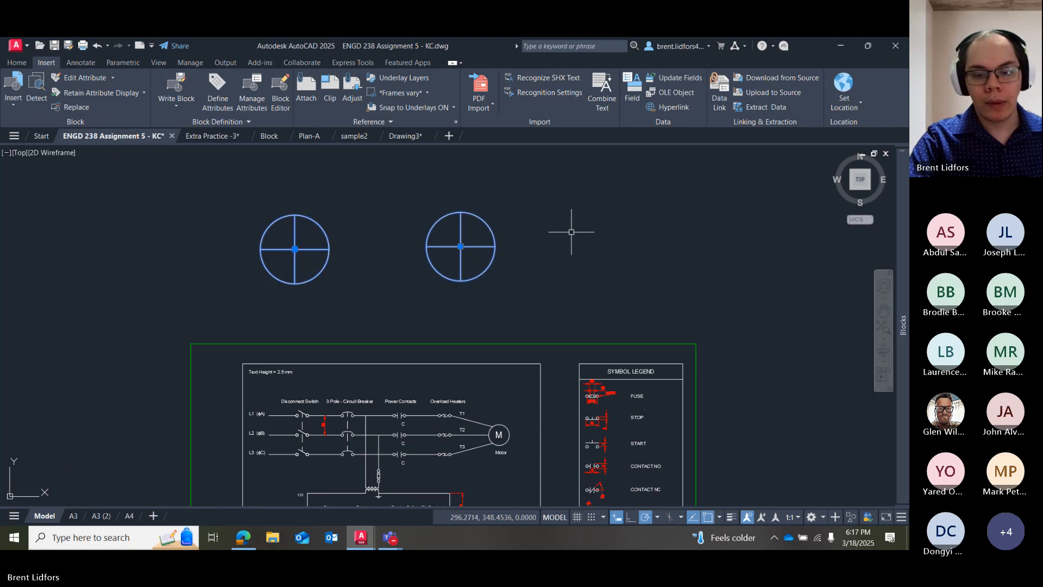
key(Delete)
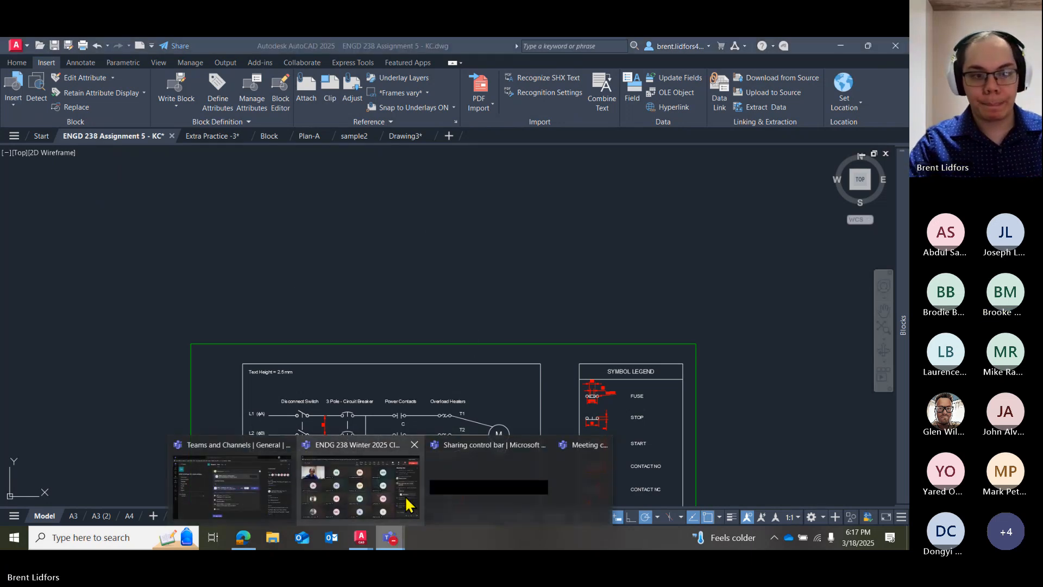
click(171, 109)
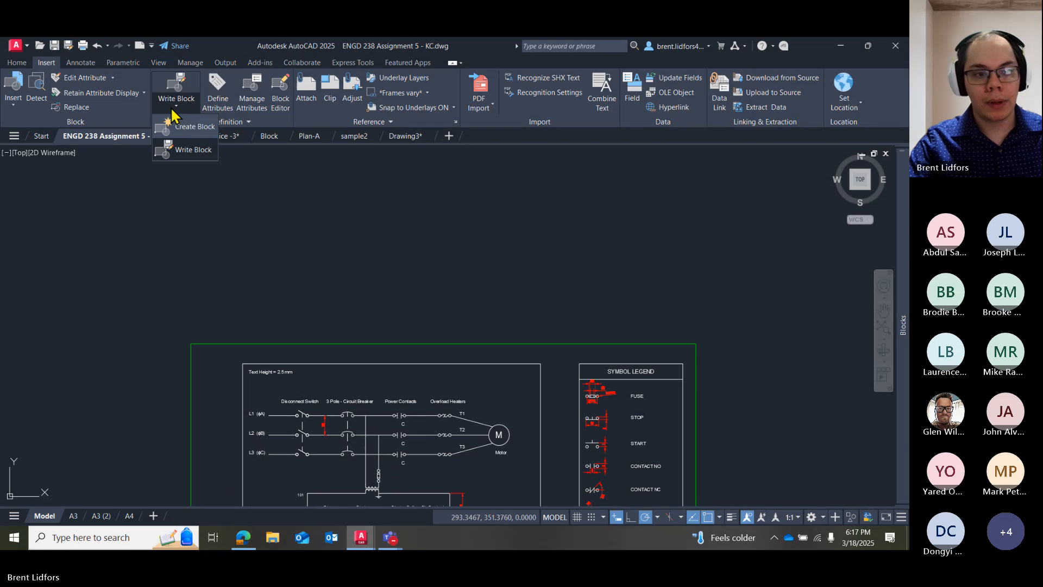
click(171, 108)
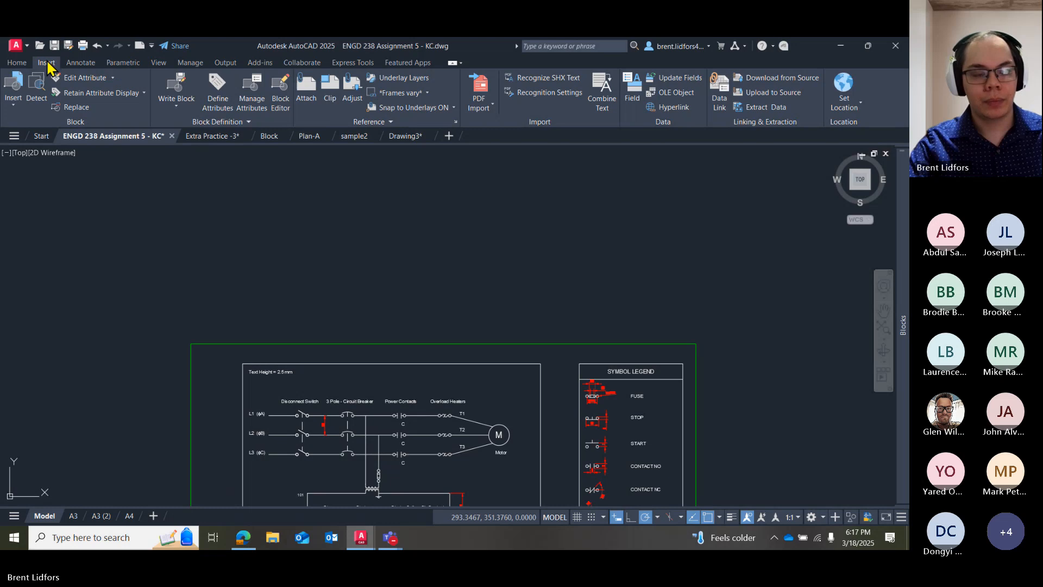
click(176, 105)
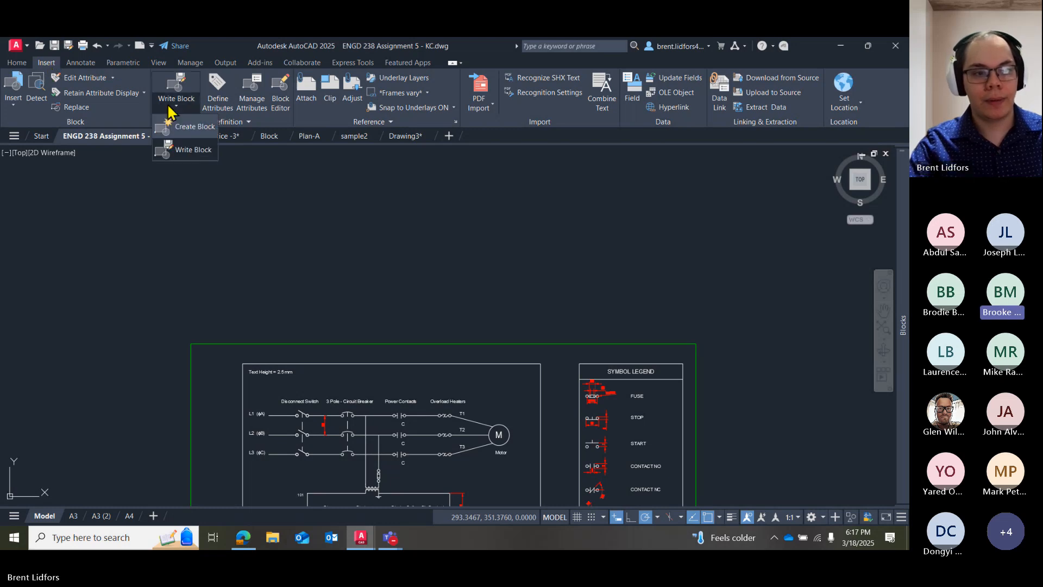
click(190, 139)
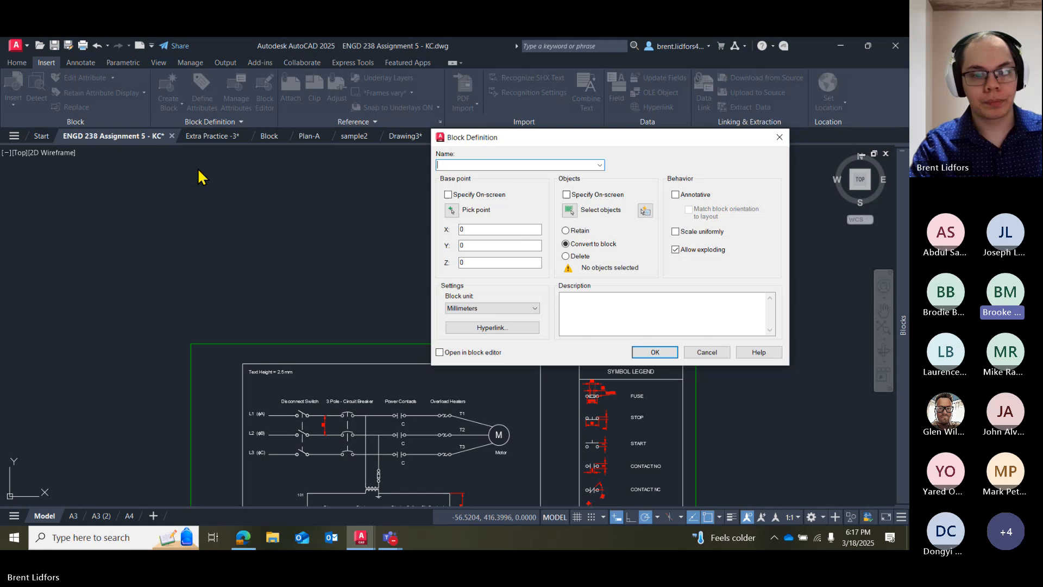
click(785, 141)
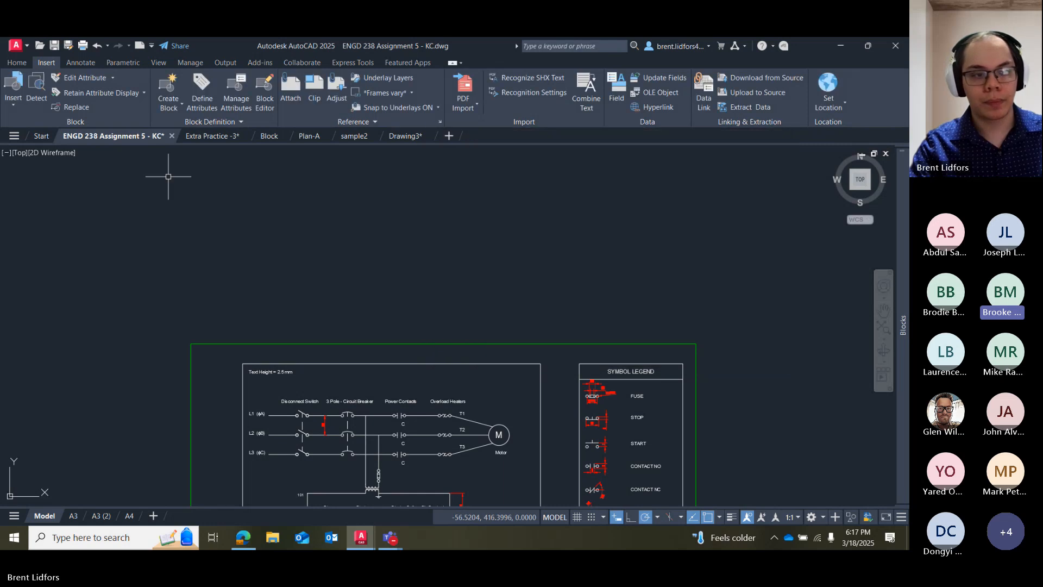
Draw a circle about 73 mm in diameter in the empty area above the green sheet border.
click(28, 64)
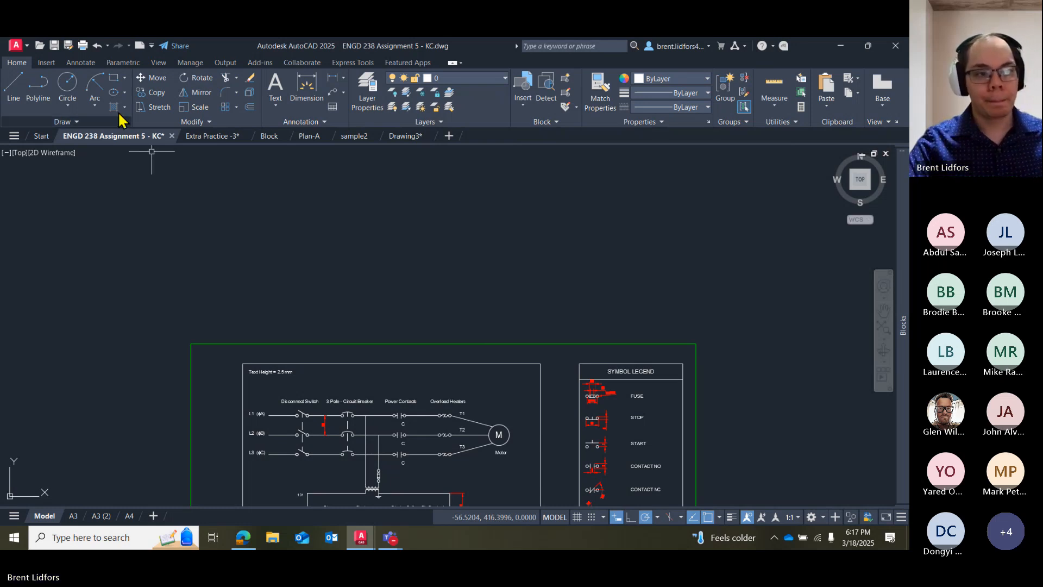
click(63, 77)
scroll(233, 228, up, 5)
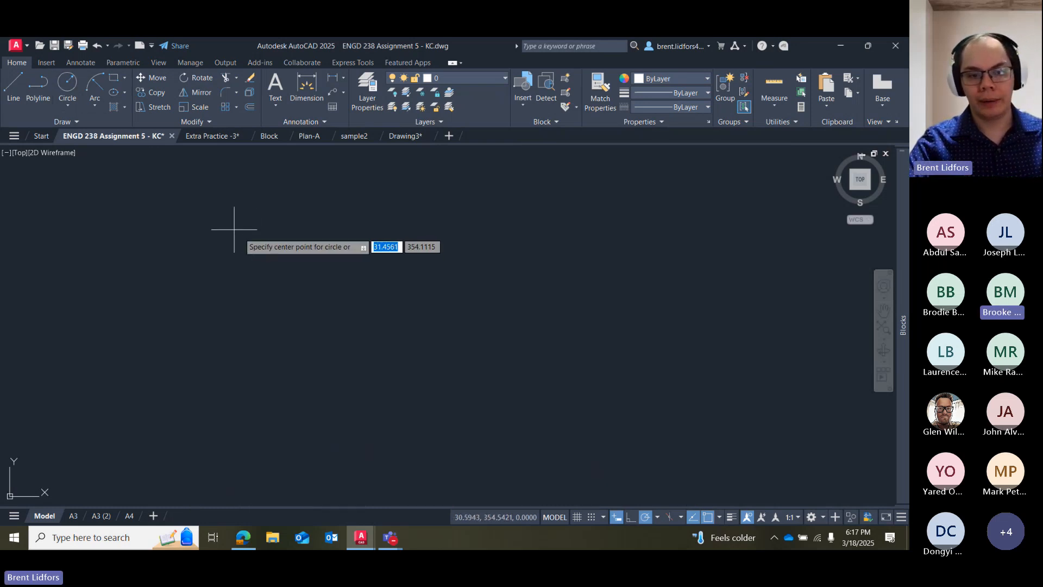
scroll(261, 250, down, 5)
click(293, 268)
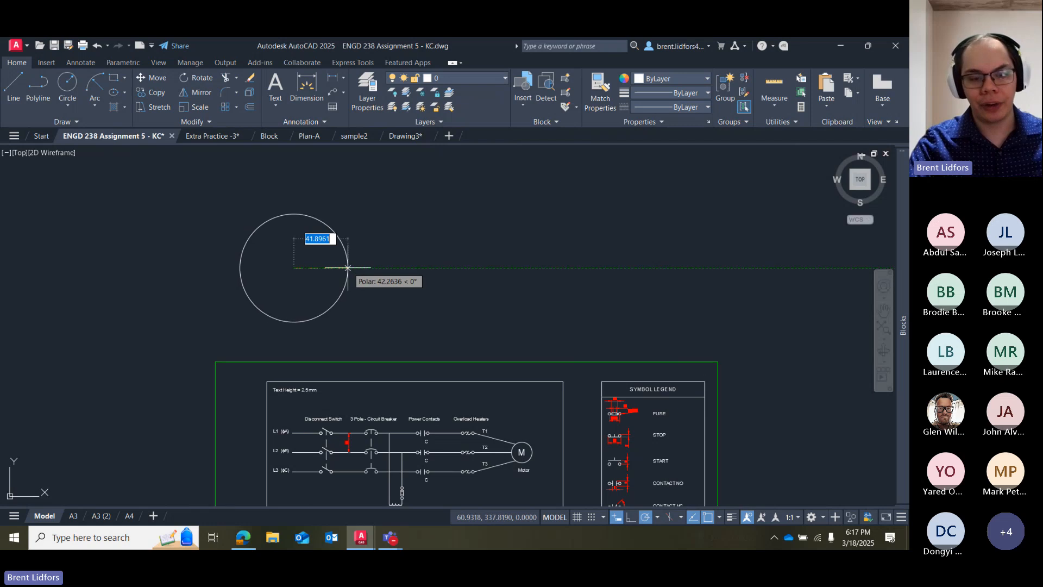
click(326, 234)
Draw a vertical line about 73 mm long through the circle, from its top quadrant to its bottom quadrant.
click(23, 82)
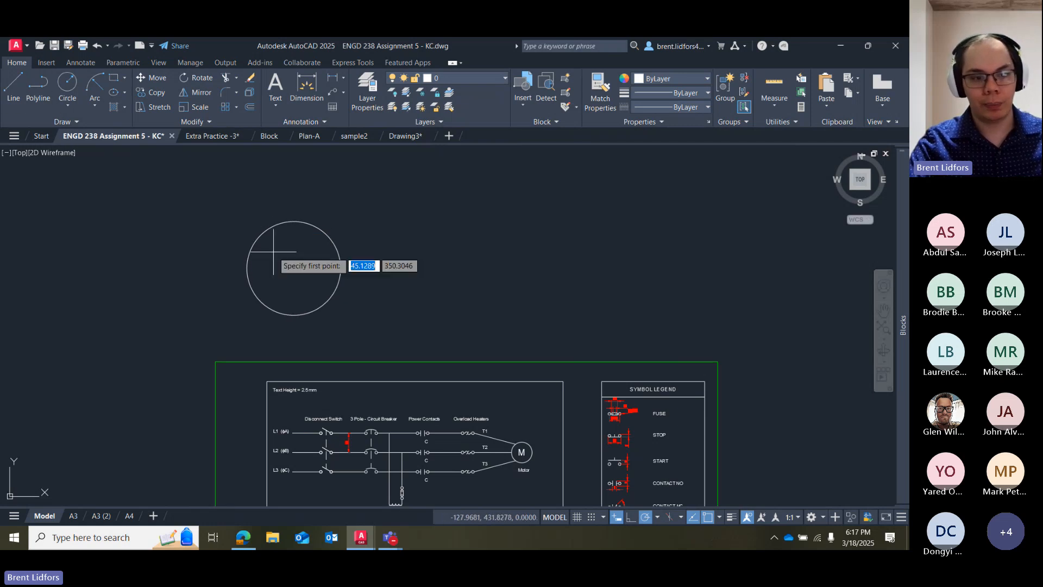
click(294, 221)
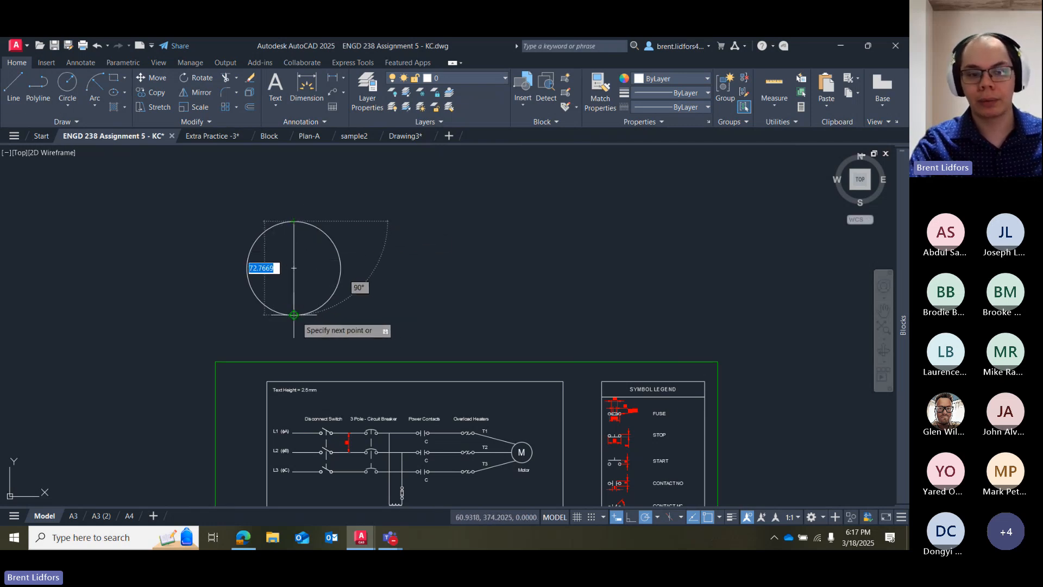
click(293, 315)
key(Escape)
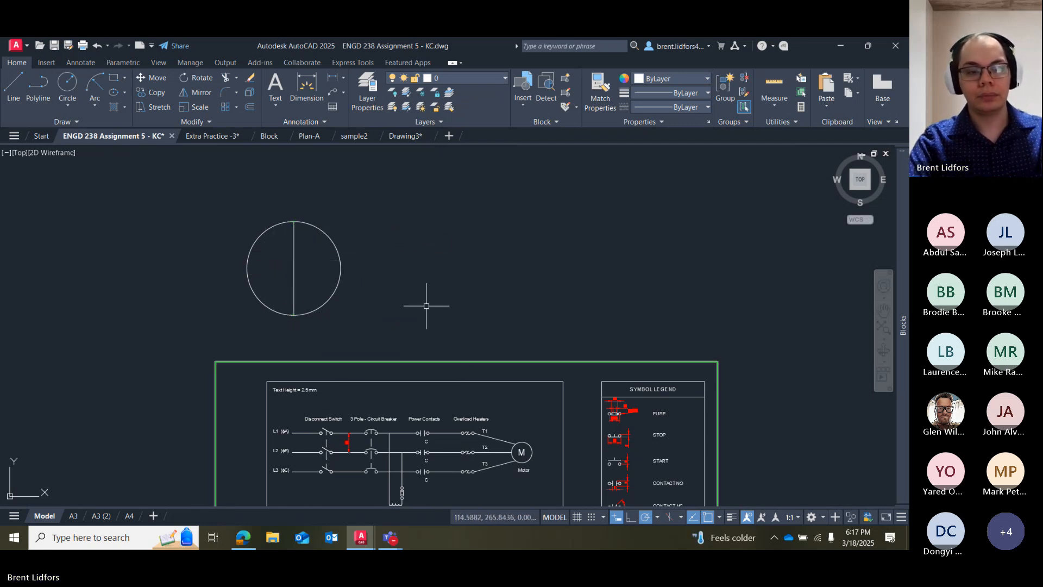
click(76, 66)
click(52, 66)
click(168, 87)
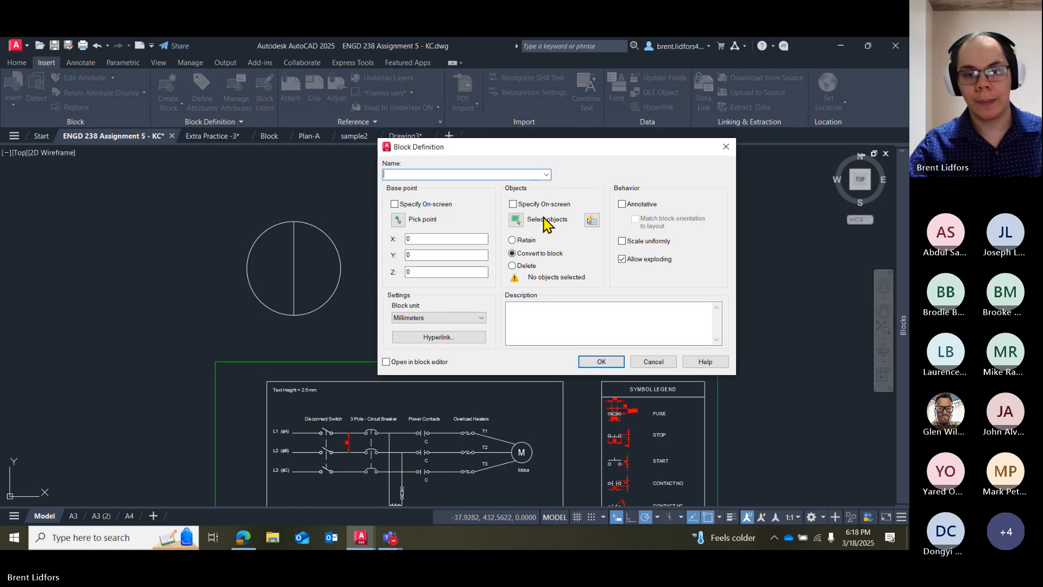
click(510, 225)
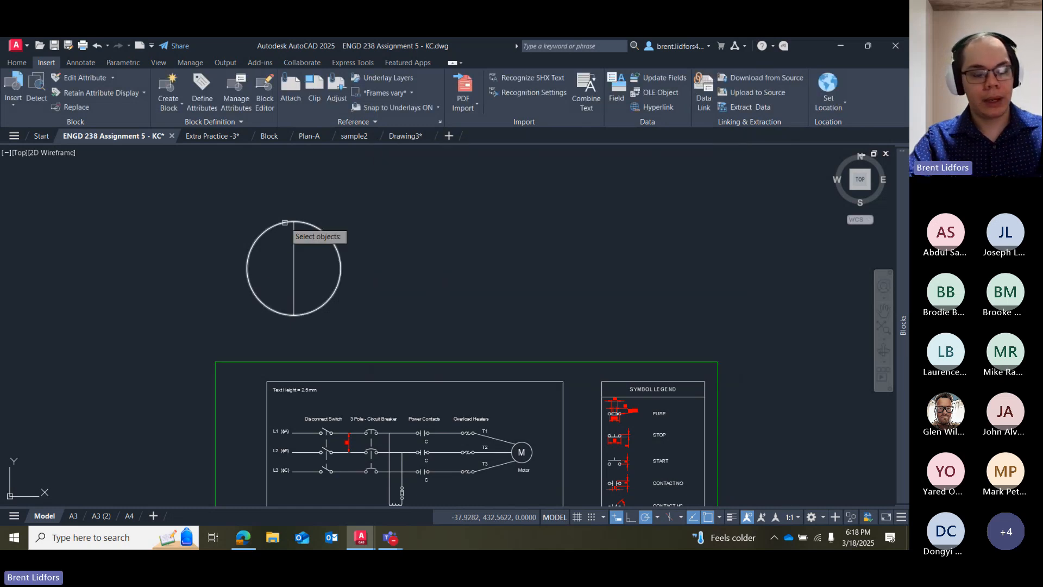
key(Escape)
click(654, 361)
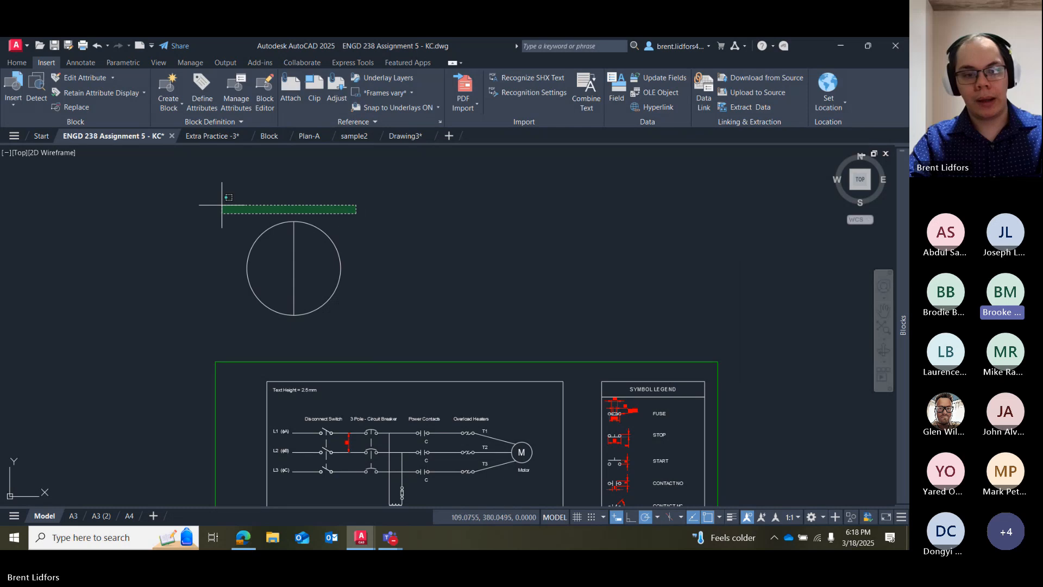
Delete the circle and its vertical line above the green sheet border.
key(Delete)
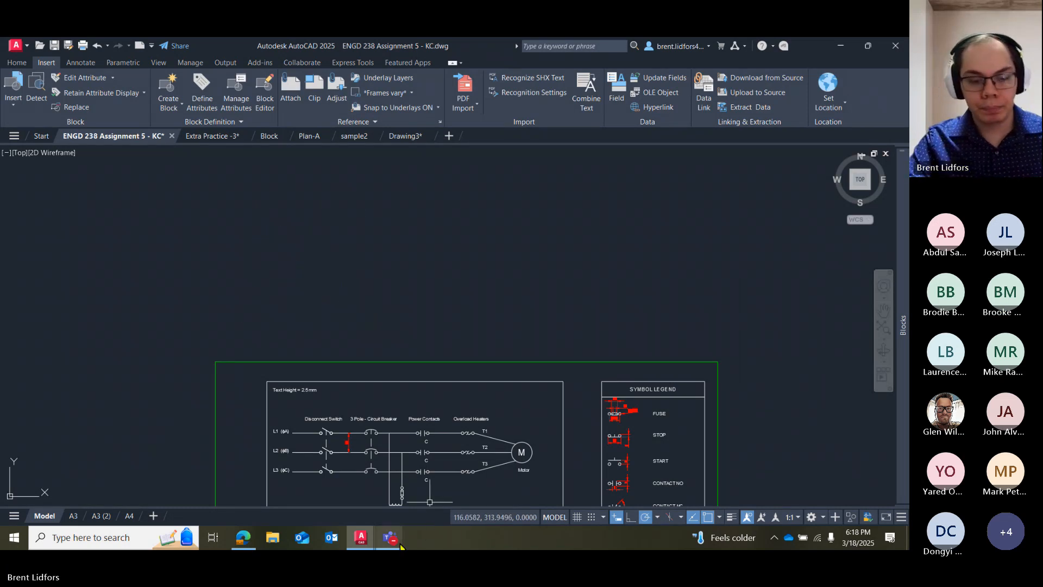
Switch to the Microsoft Teams meeting to check the meeting chat, and return to the AutoCAD drawing.
click(400, 544)
click(393, 509)
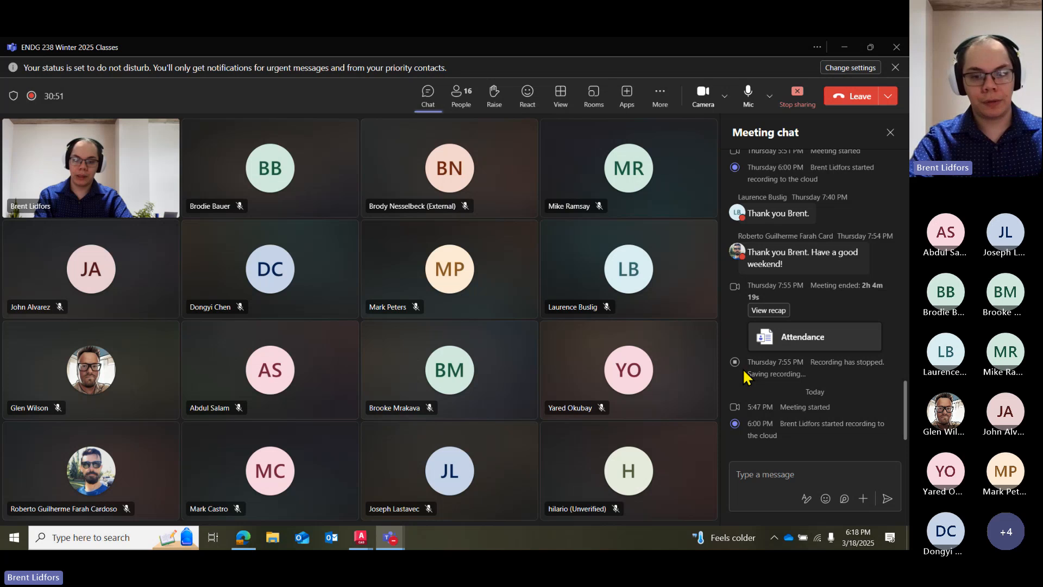
key(alt+Tab)
Copy the fuse symbol from the symbol legend and paste it into the empty area above the green sheet border.
mouse_move(402, 429)
middle_down()
mouse_move(280, 288)
mouse_move(298, 251)
middle_up()
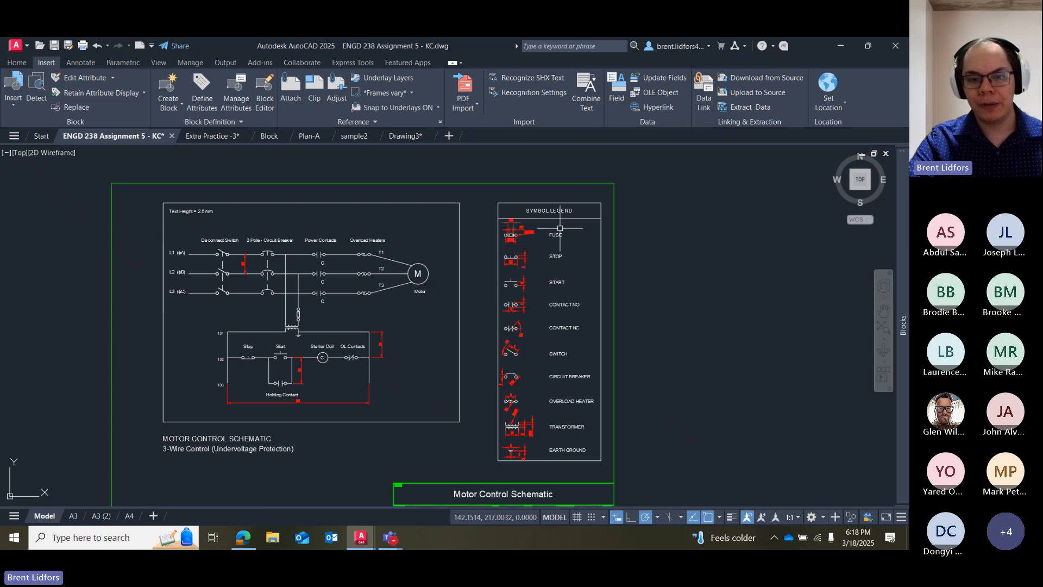
scroll(515, 234, up, 5)
click(475, 258)
key(ctrl+c)
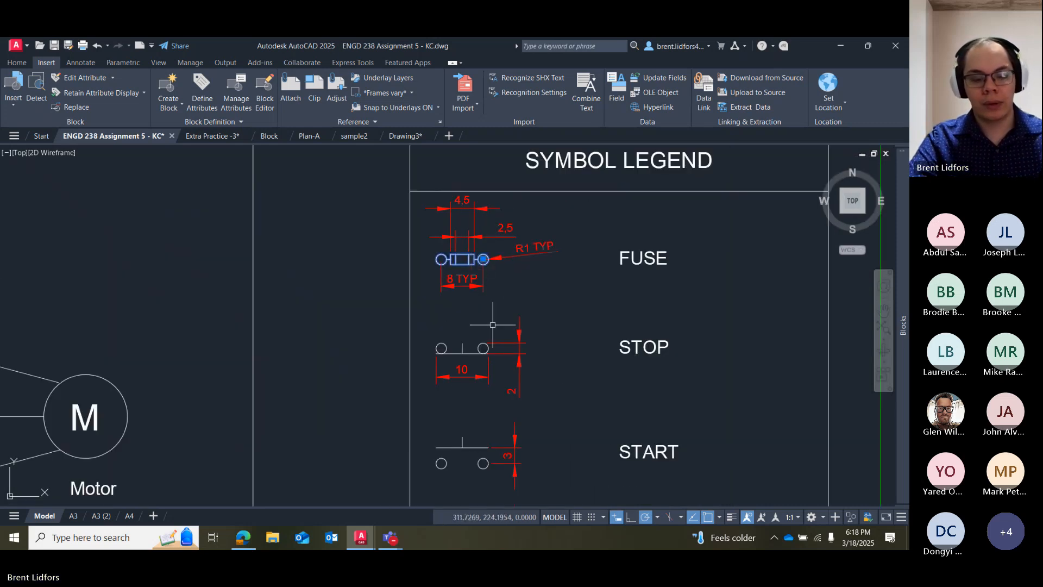
key(ctrl+v)
scroll(385, 185, up, 2)
scroll(401, 468, down, 5)
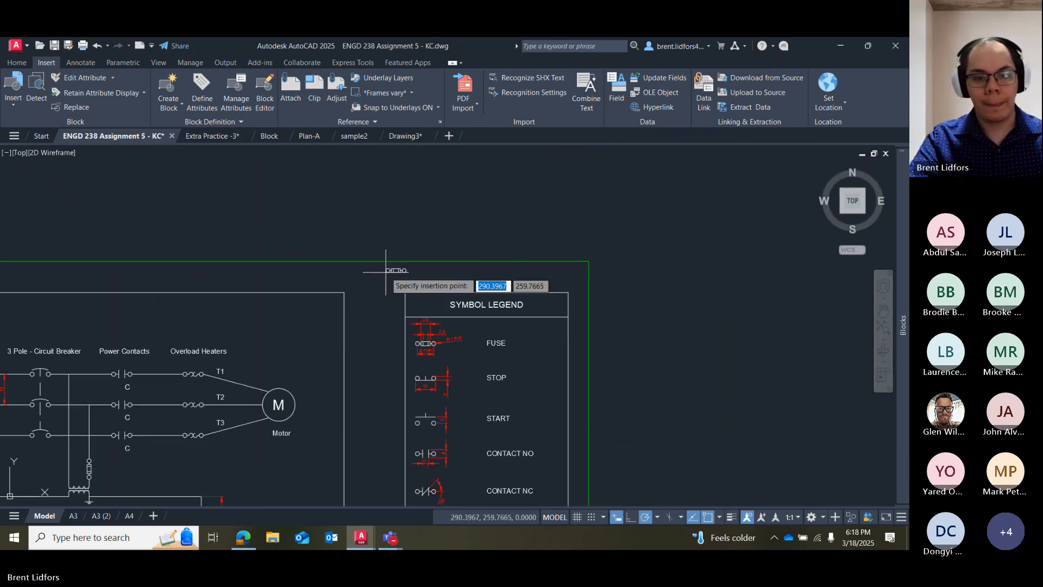
scroll(368, 216, up, 2)
middle_drag(382, 255, 396, 295)
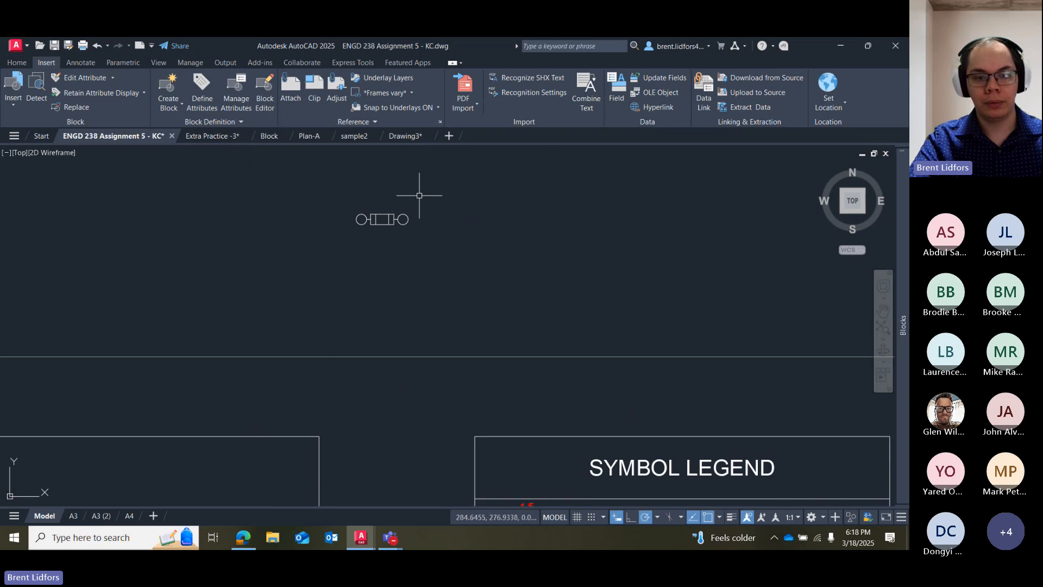
Explode the pasted fuse symbol into separate objects and check that its right circle can be selected on its own.
click(408, 219)
text(exp)
key(Return)
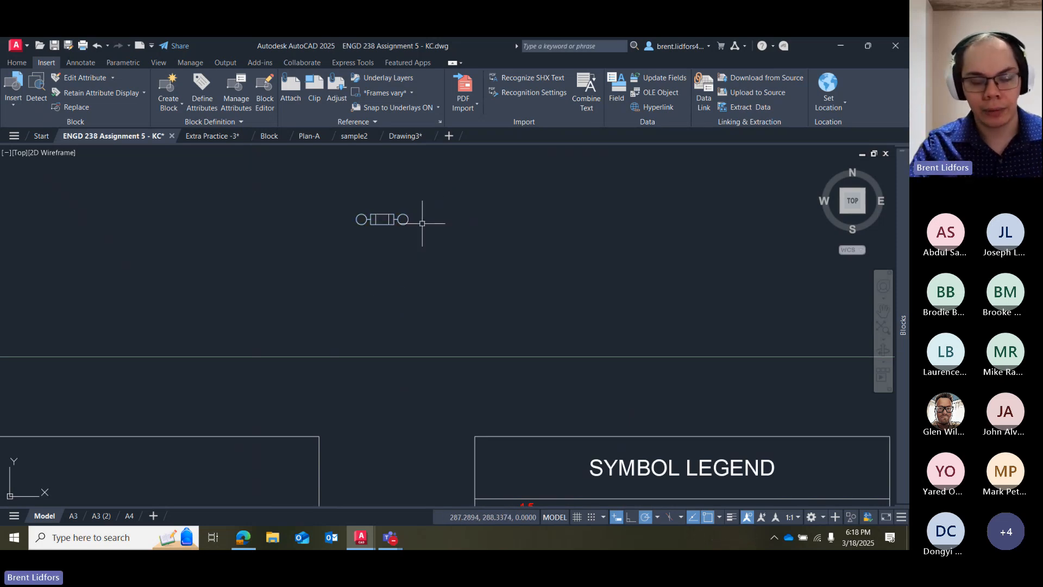
click(402, 220)
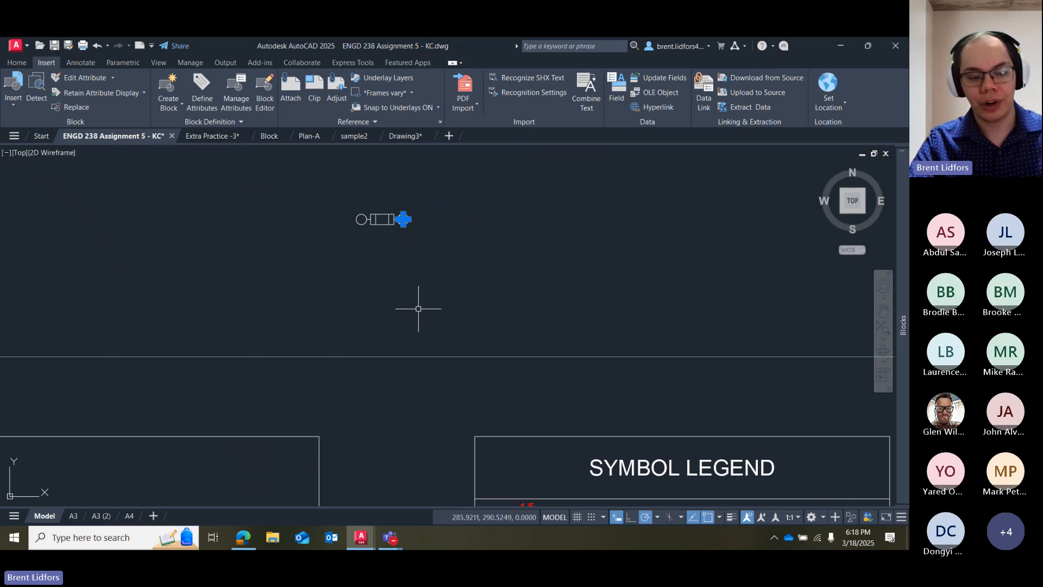
key(Escape)
Move the exploded fuse symbol's left inner vertical line horizontally to the middle of the rectangle.
middle_drag(502, 321, 545, 380)
scroll(448, 287, up, 2)
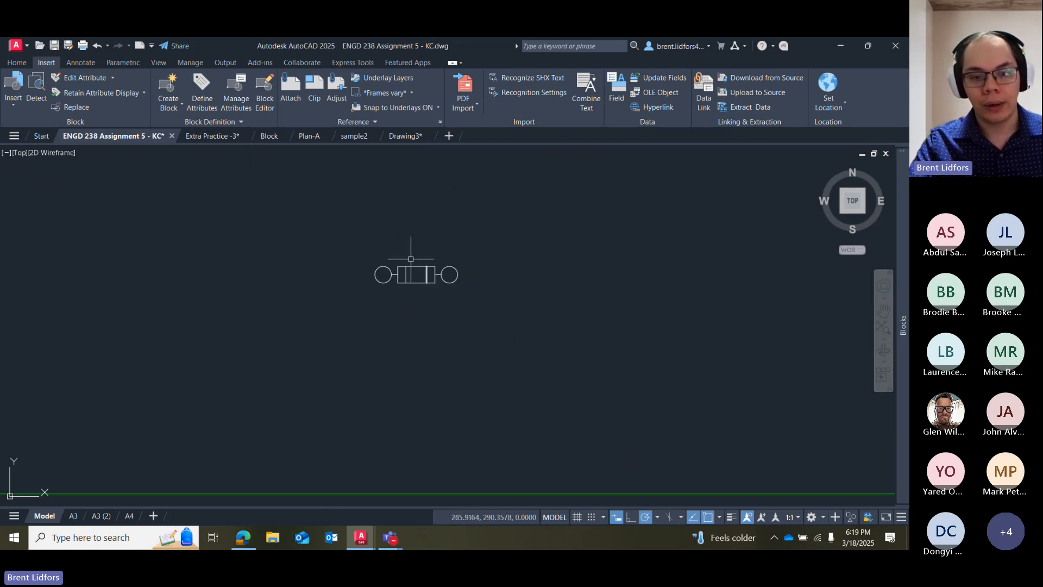
scroll(385, 265, up, 2)
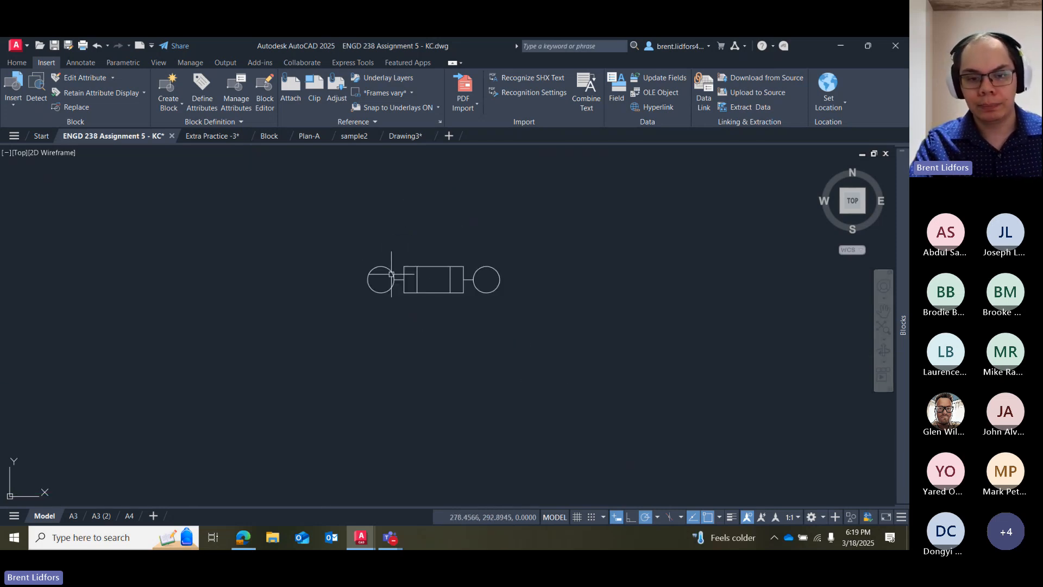
click(417, 274)
click(417, 279)
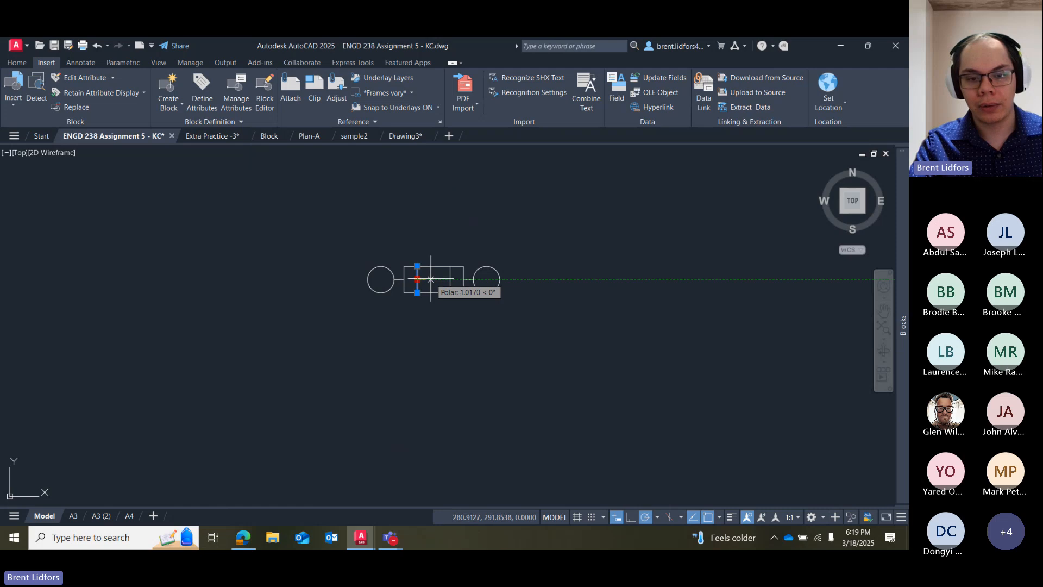
click(435, 280)
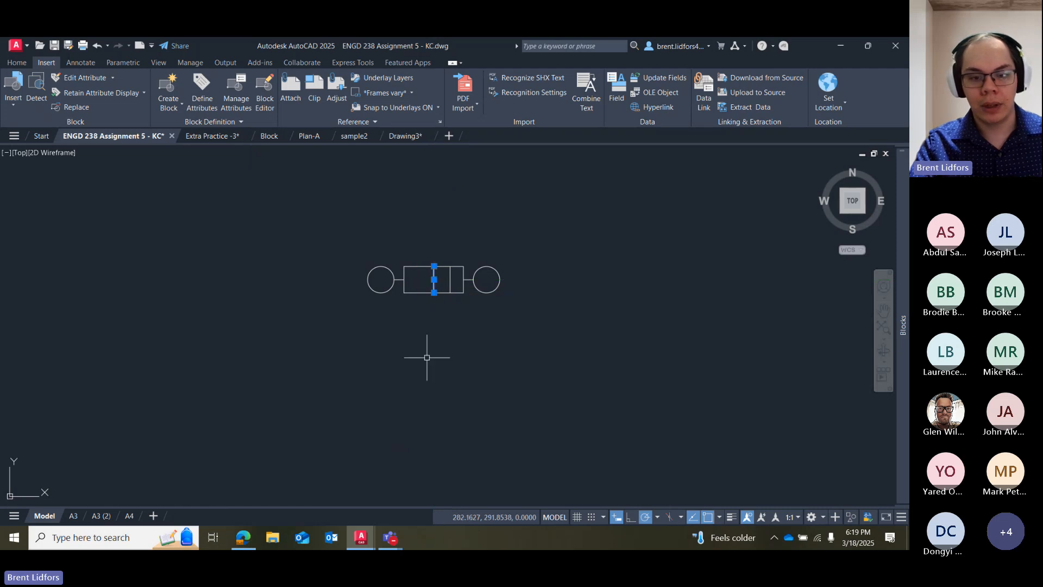
key(Escape)
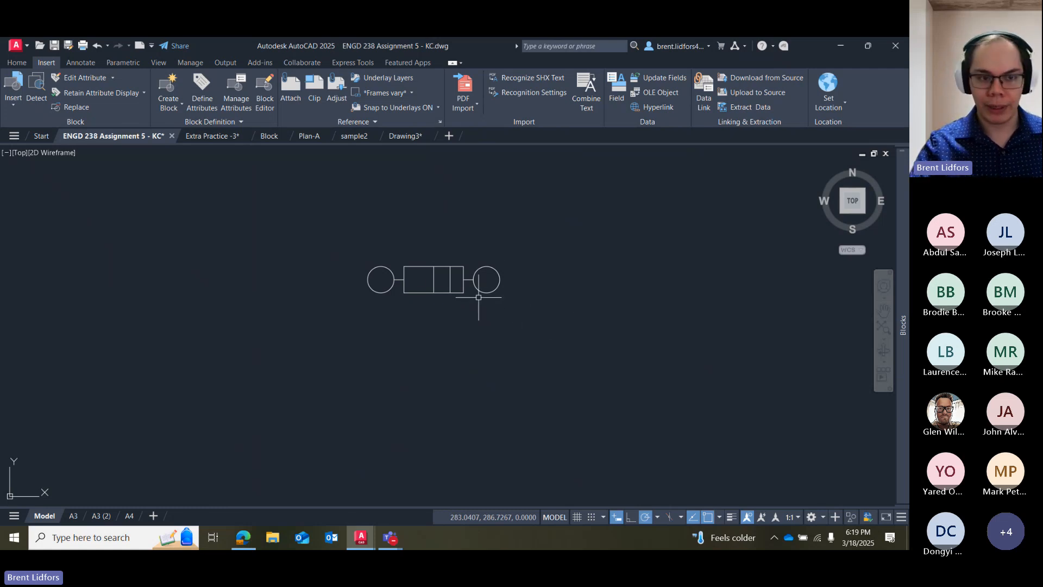
Define all objects of the modified fuse symbol as a block named Fuse2, with its base point at the left circle's left quadrant.
mouse_move(435, 249)
mouse_down()
mouse_move(366, 400)
mouse_move(375, 380)
mouse_up()
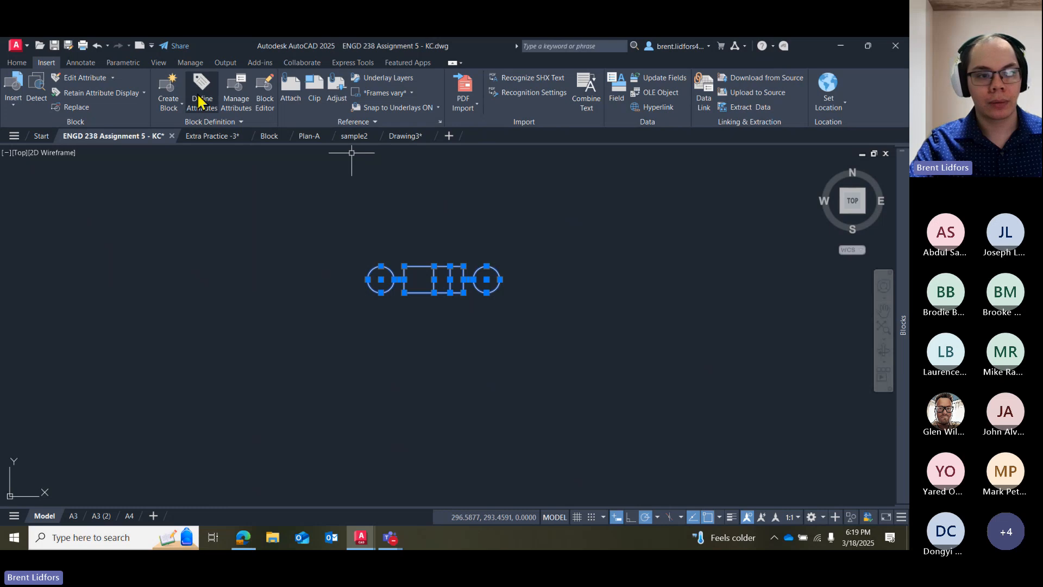
click(168, 93)
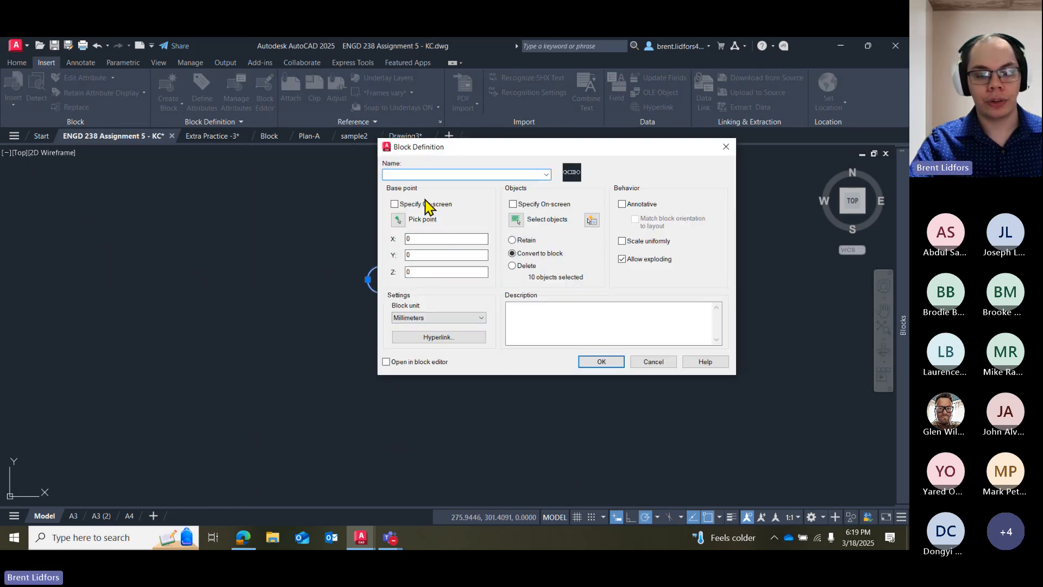
text(Fuse2)
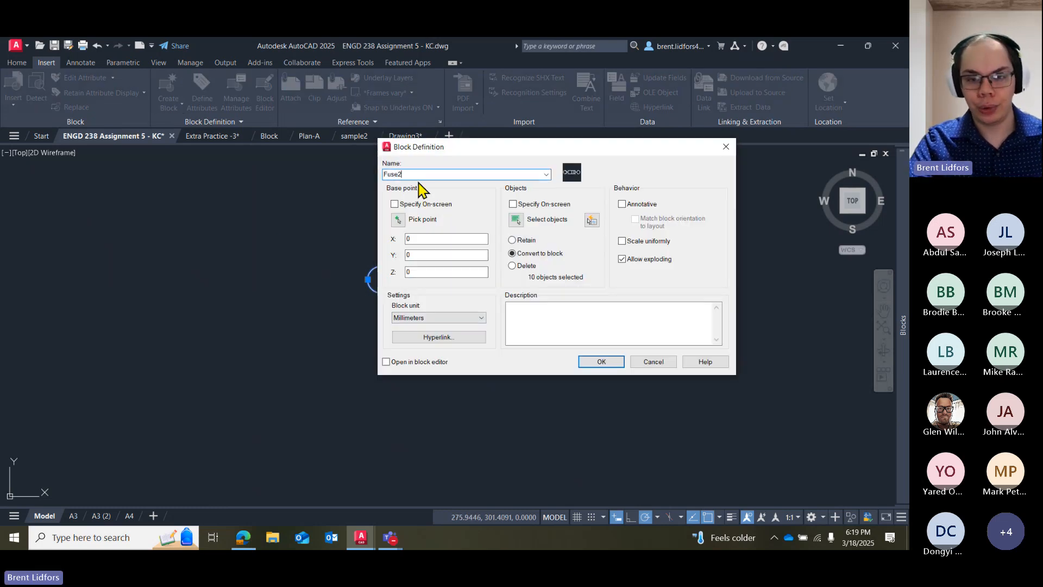
drag(443, 154, 479, 160)
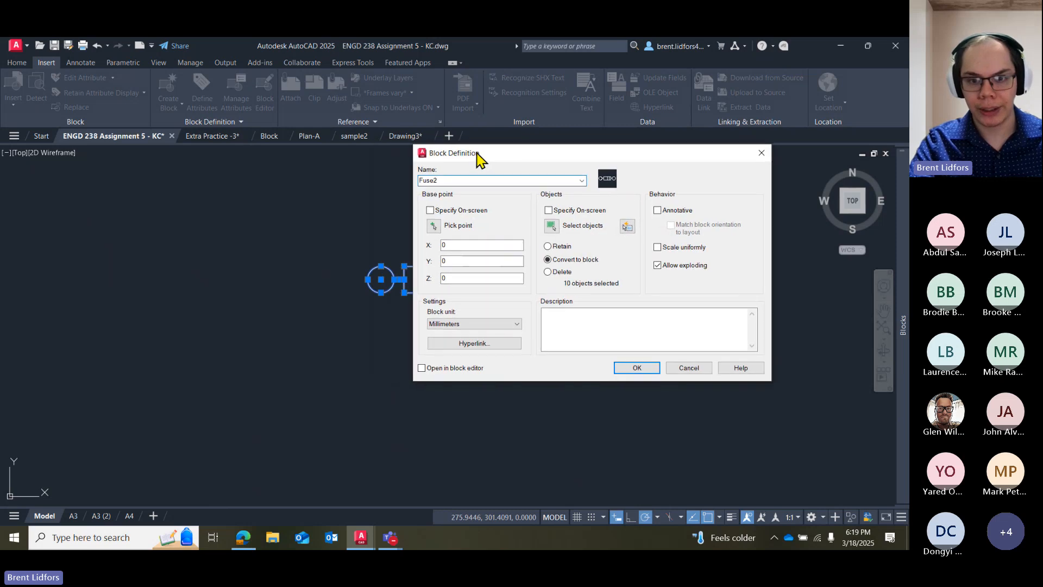
click(434, 225)
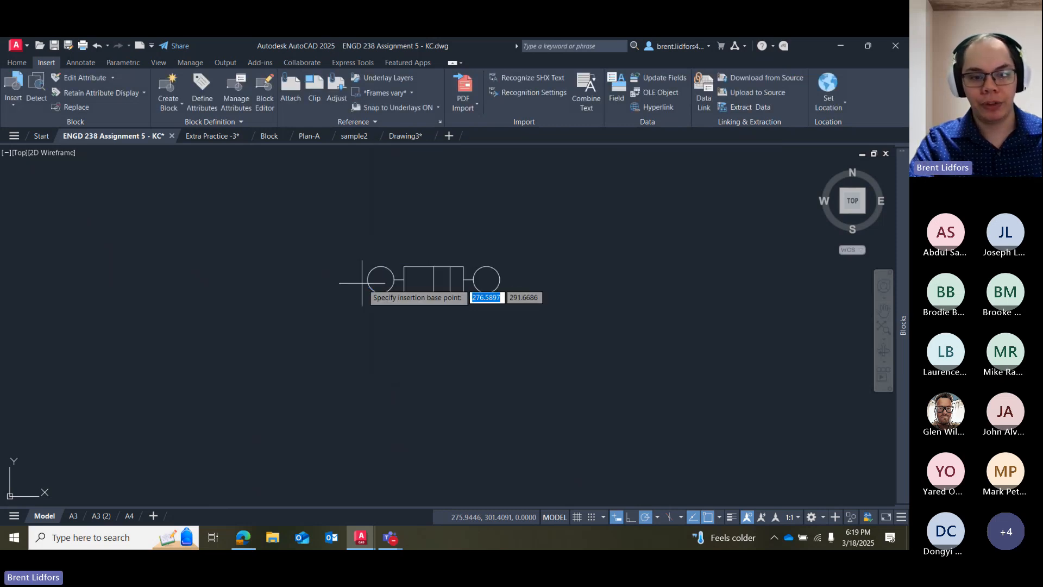
click(368, 279)
mouse_move(472, 237)
mouse_down()
mouse_move(443, 222)
mouse_move(624, 263)
mouse_move(570, 206)
mouse_up()
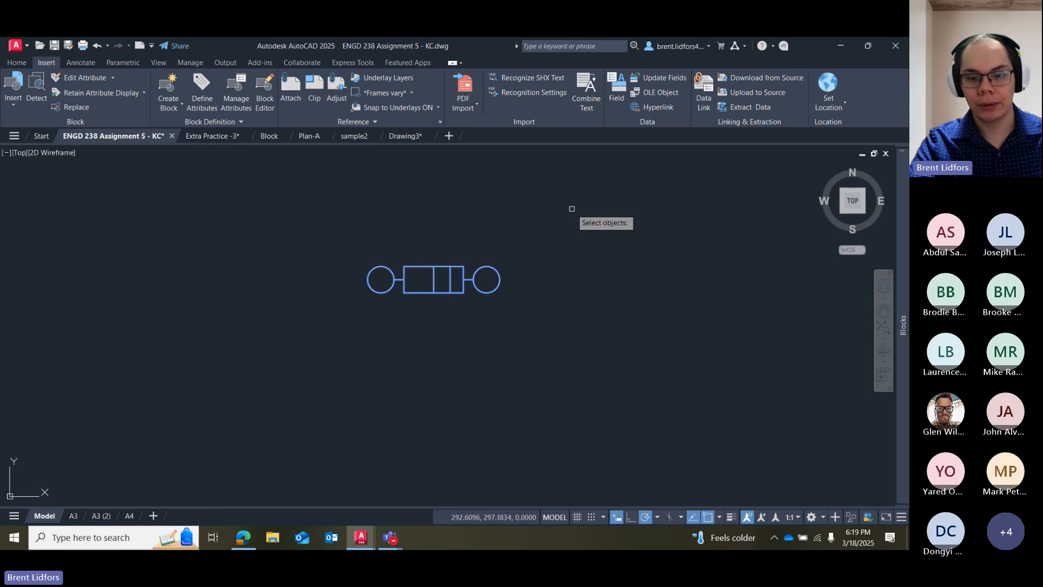
key(Return)
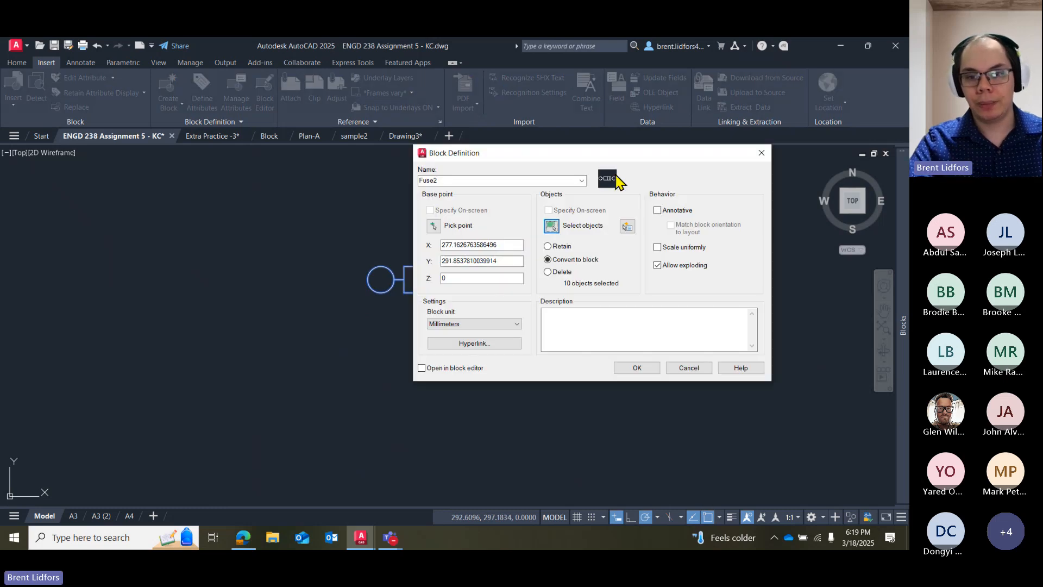
drag(619, 159, 312, 209)
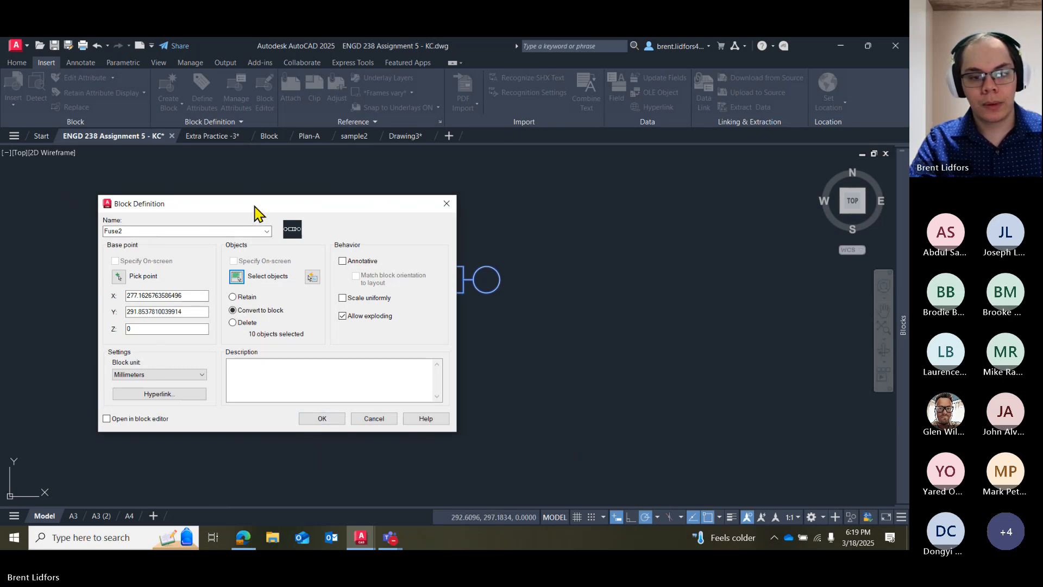
drag(256, 210, 266, 213)
click(330, 422)
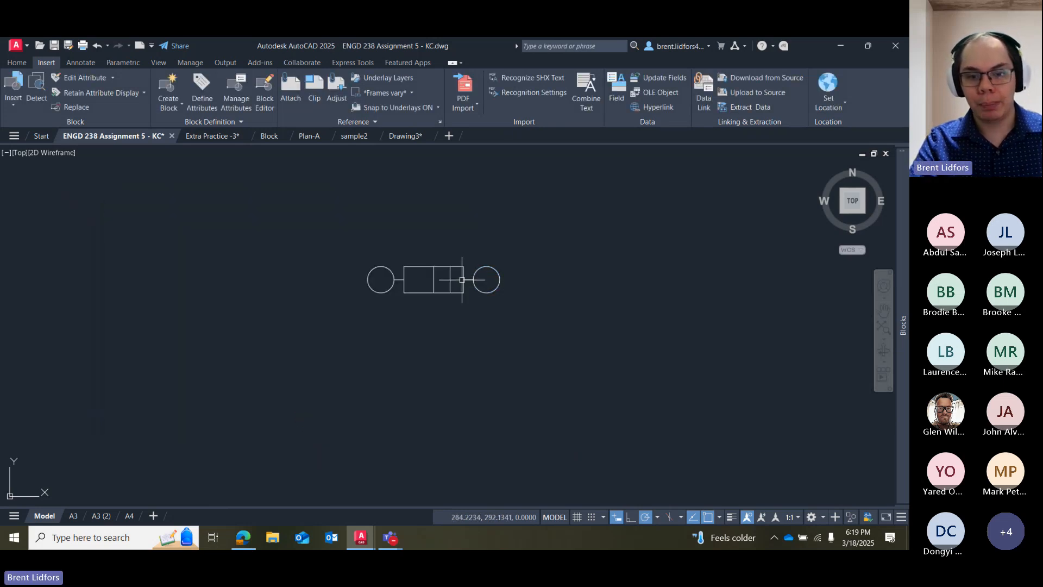
Examine the previews of the drawing's block definitions available for editing, including Fuse2, Motor, STOP, SWITCH, Grounding Electrode and Contact NO.
click(460, 276)
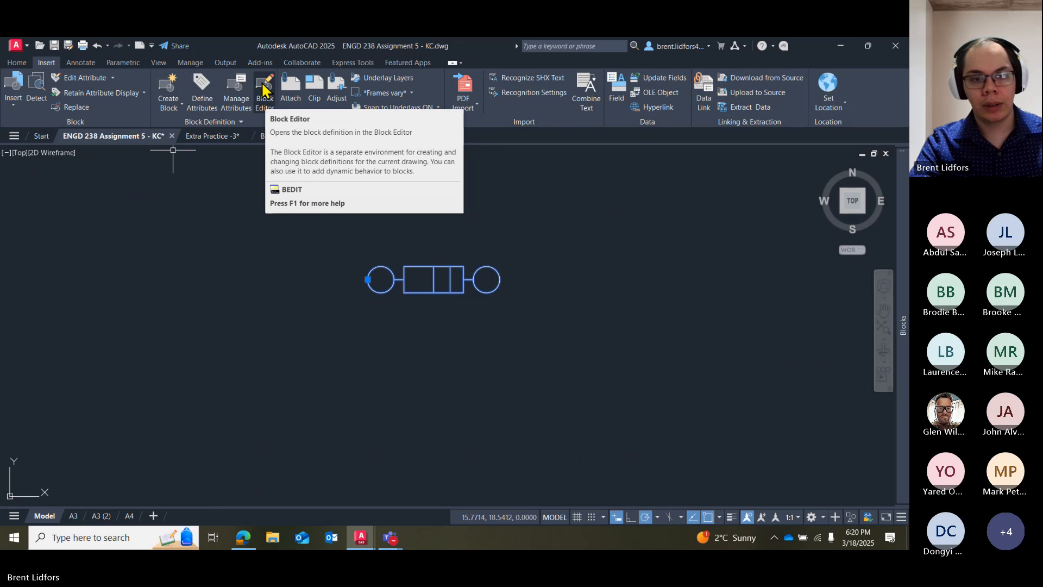
key(Escape)
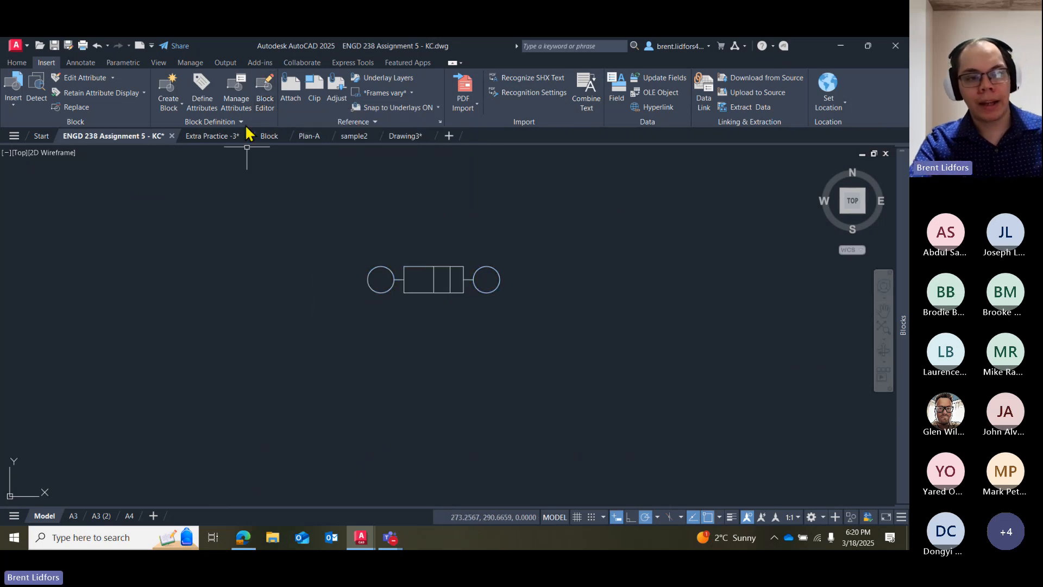
click(265, 99)
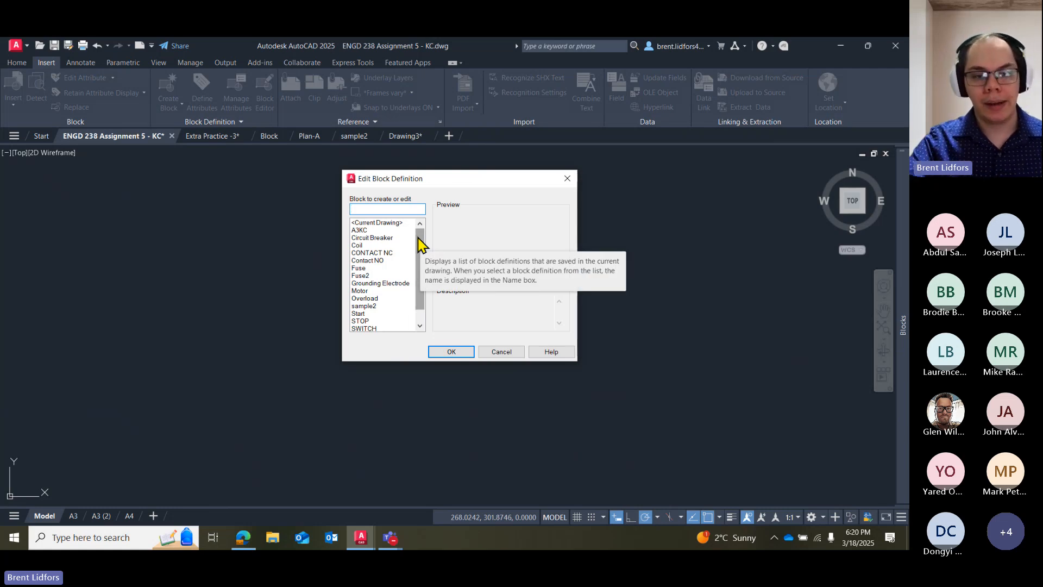
scroll(419, 244, down, 1)
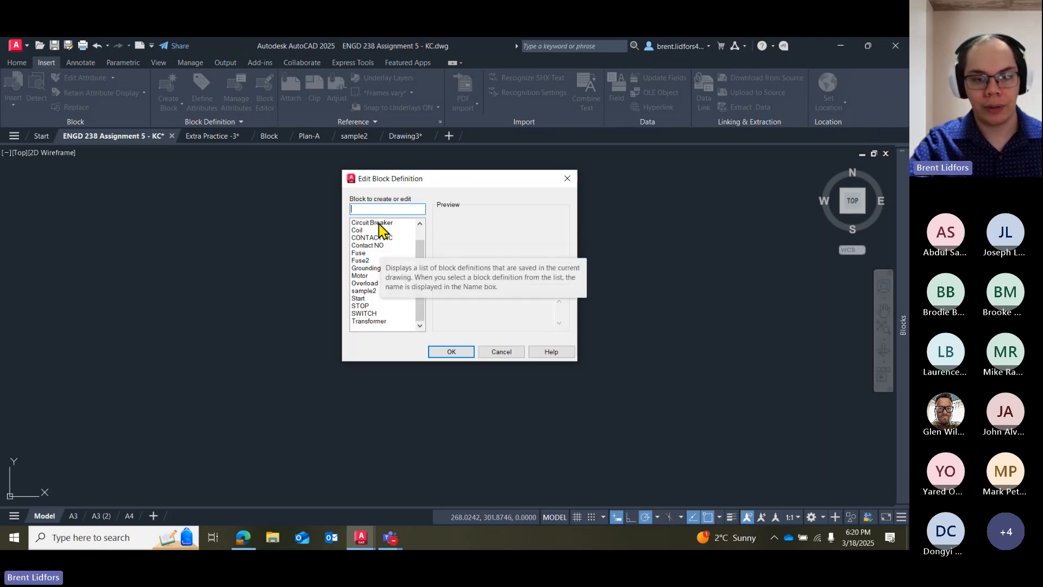
click(357, 261)
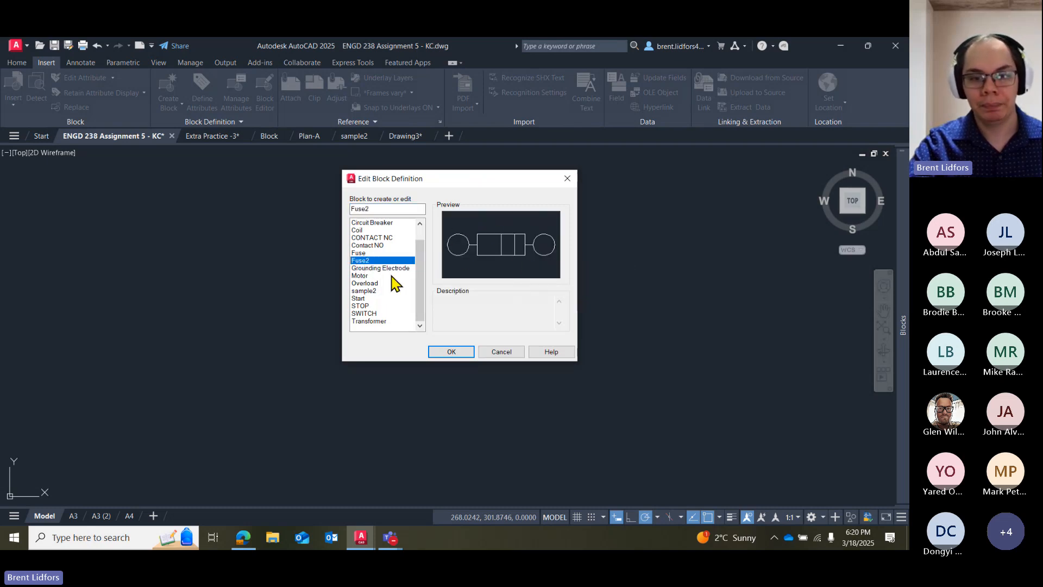
click(389, 276)
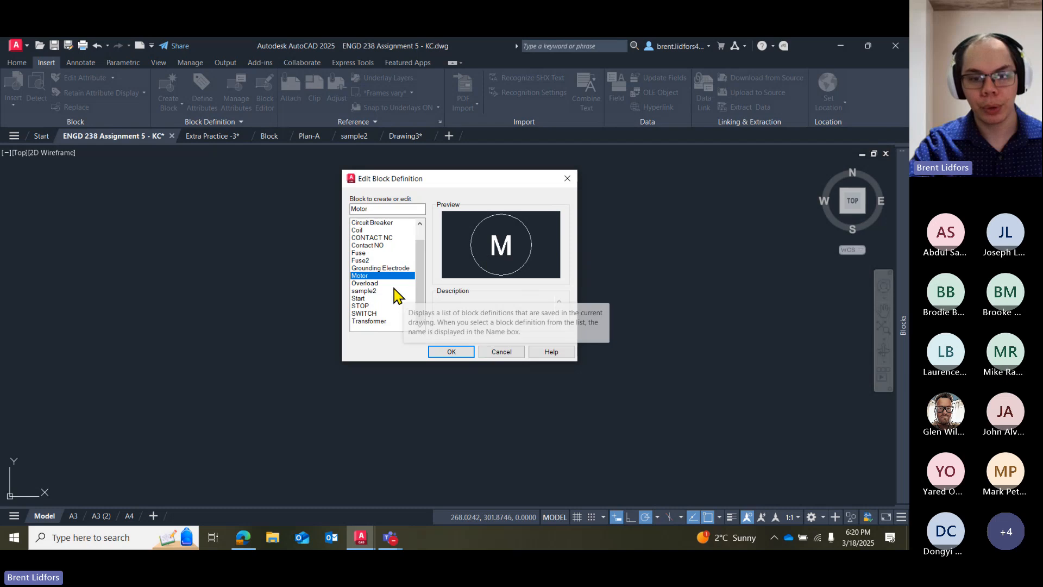
click(392, 298)
click(388, 307)
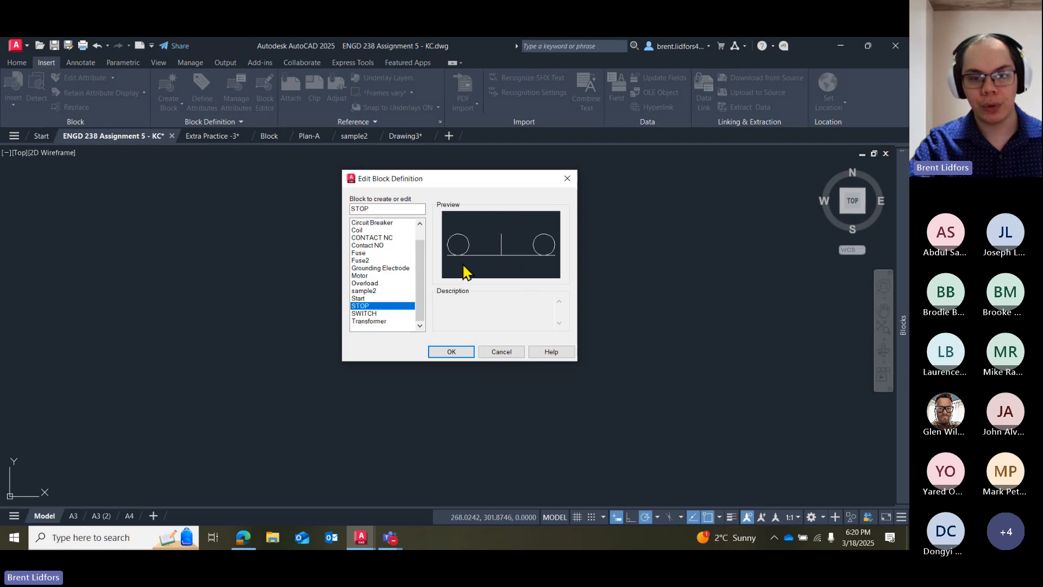
click(384, 314)
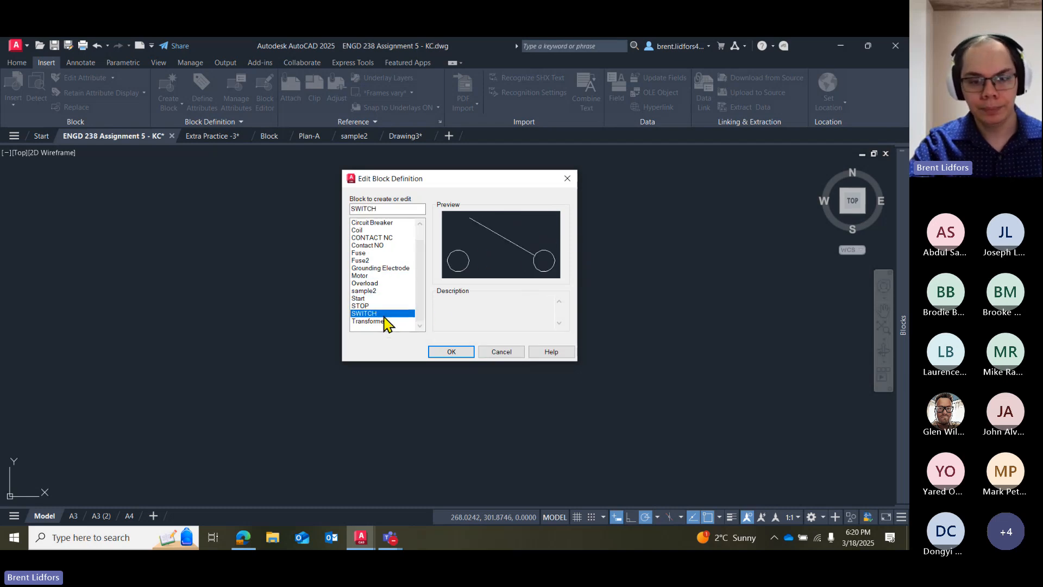
click(384, 321)
click(384, 314)
click(383, 284)
click(381, 268)
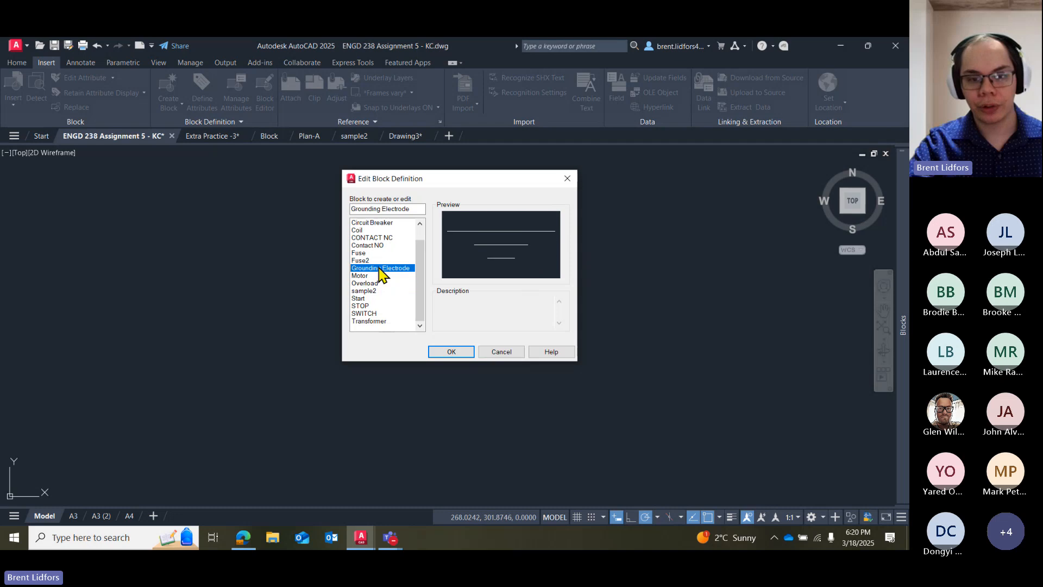
click(378, 261)
click(379, 253)
click(377, 246)
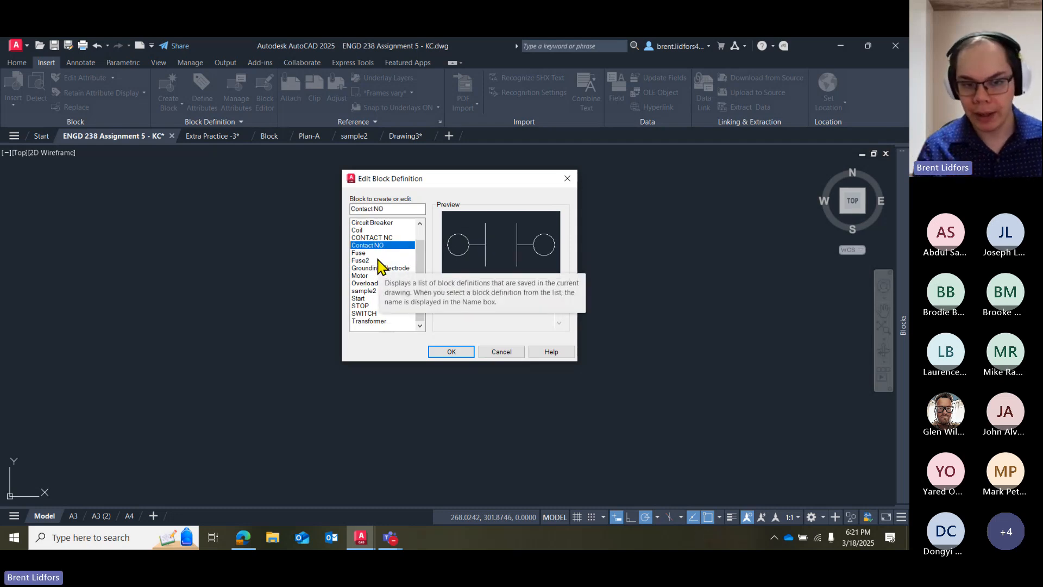
Open the Fuse2 block definition in the Block Editor.
click(378, 260)
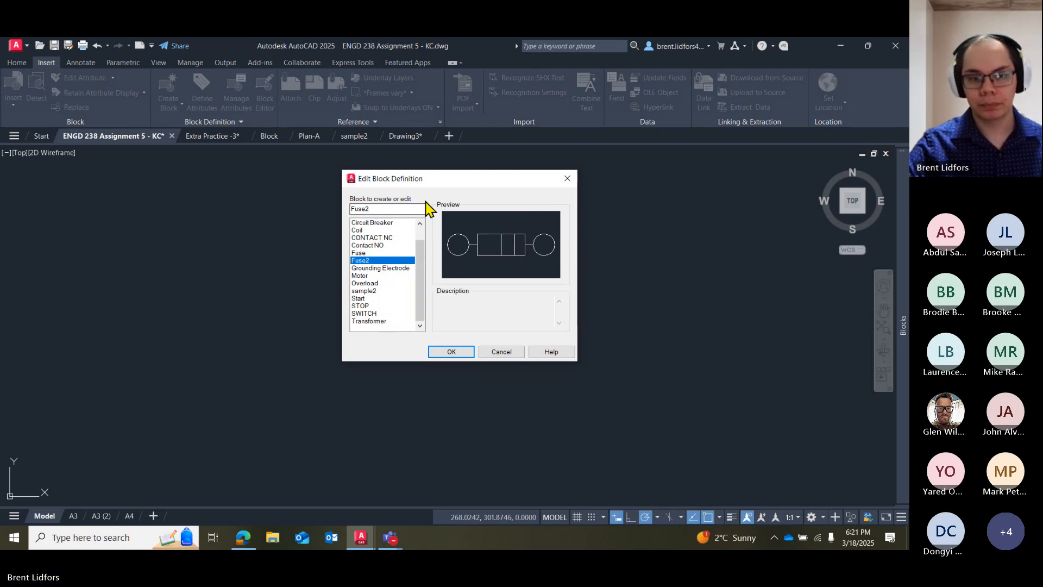
drag(427, 179, 415, 177)
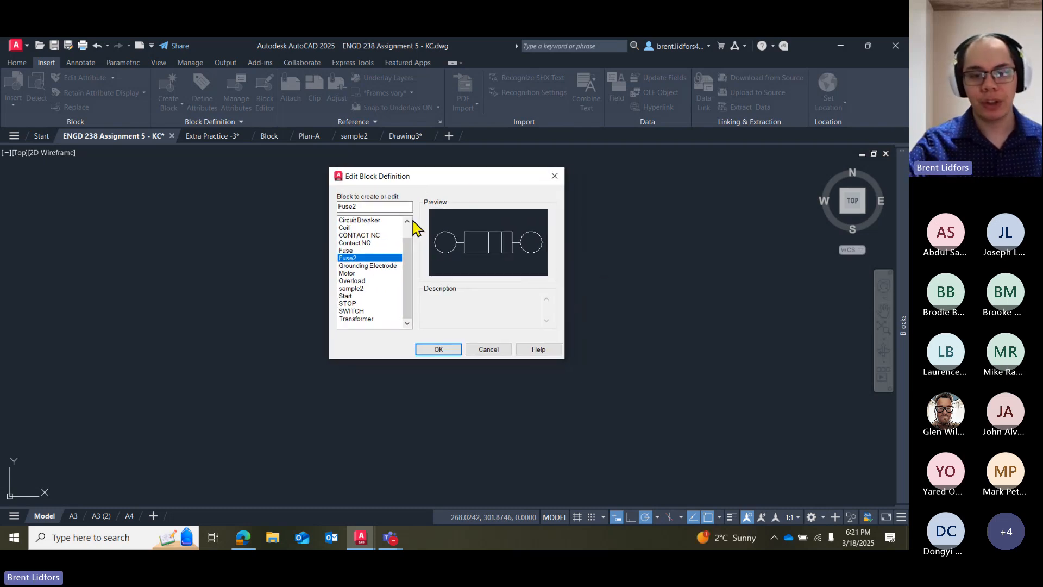
click(435, 351)
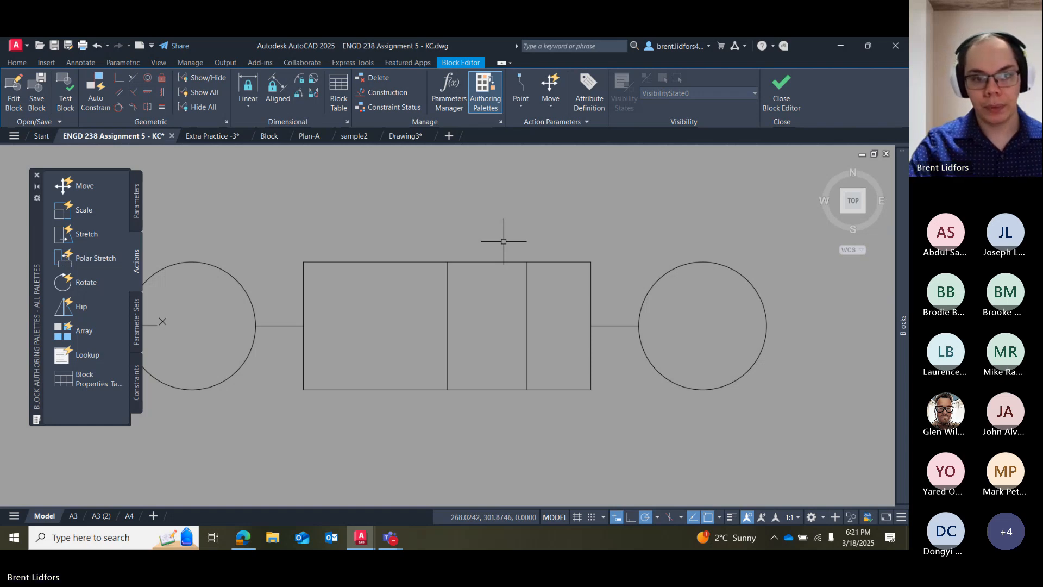
Draw a vertical polyline across the fuse rectangle, from its upper to its lower edge, between the left edge and the middle line.
scroll(504, 241, down, 2)
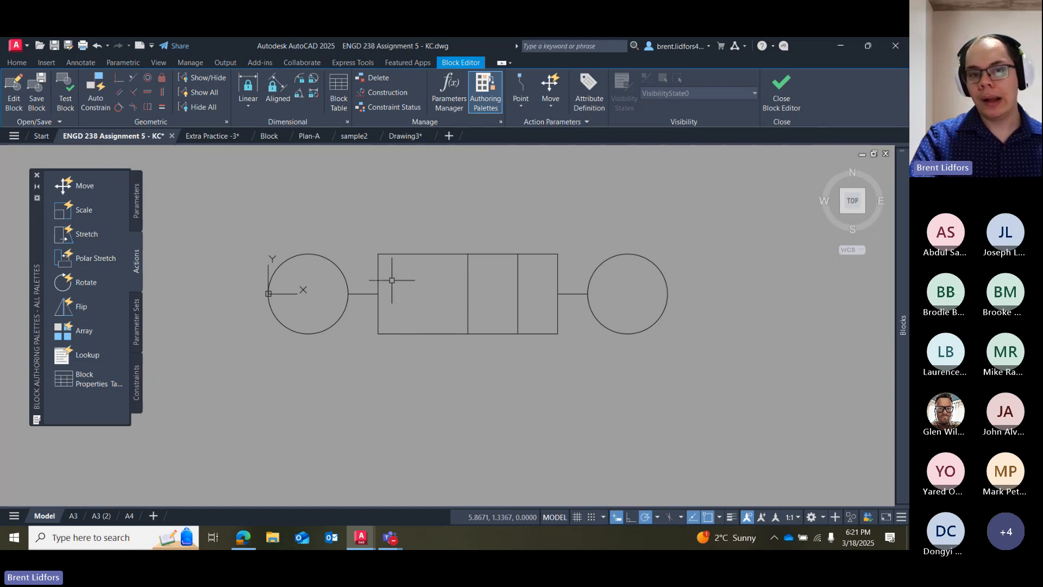
click(17, 62)
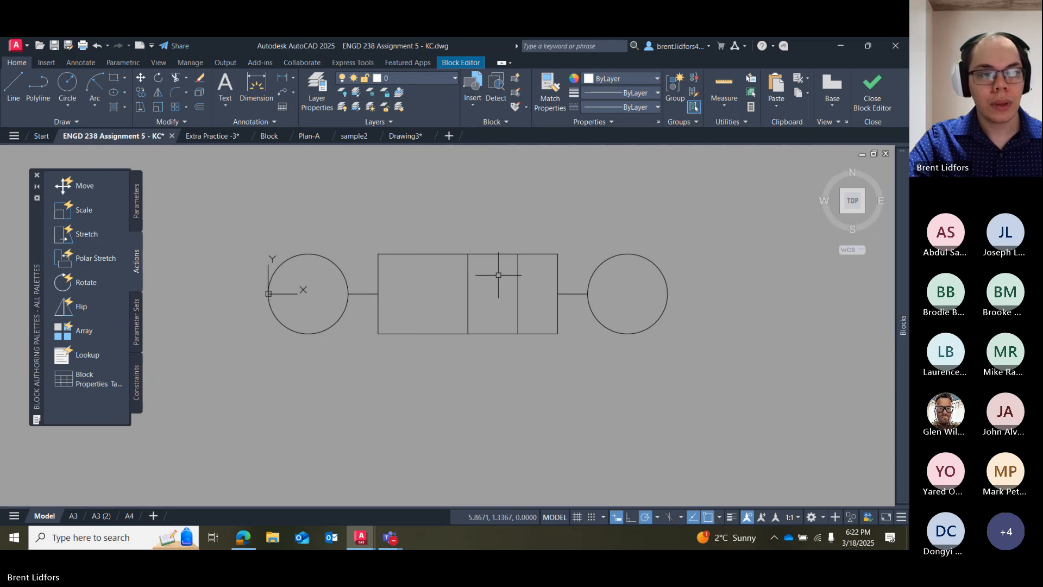
click(42, 92)
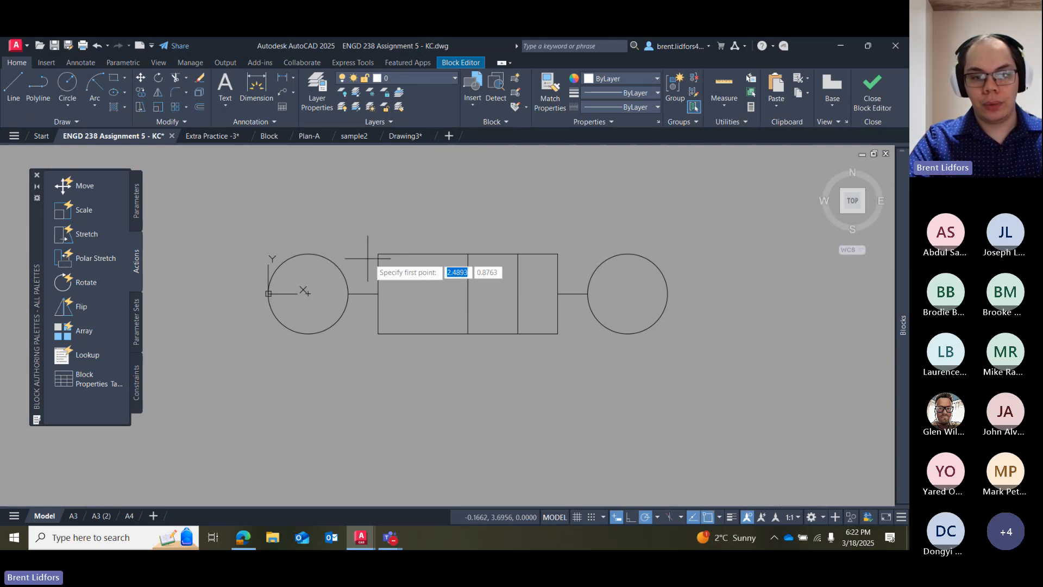
click(418, 253)
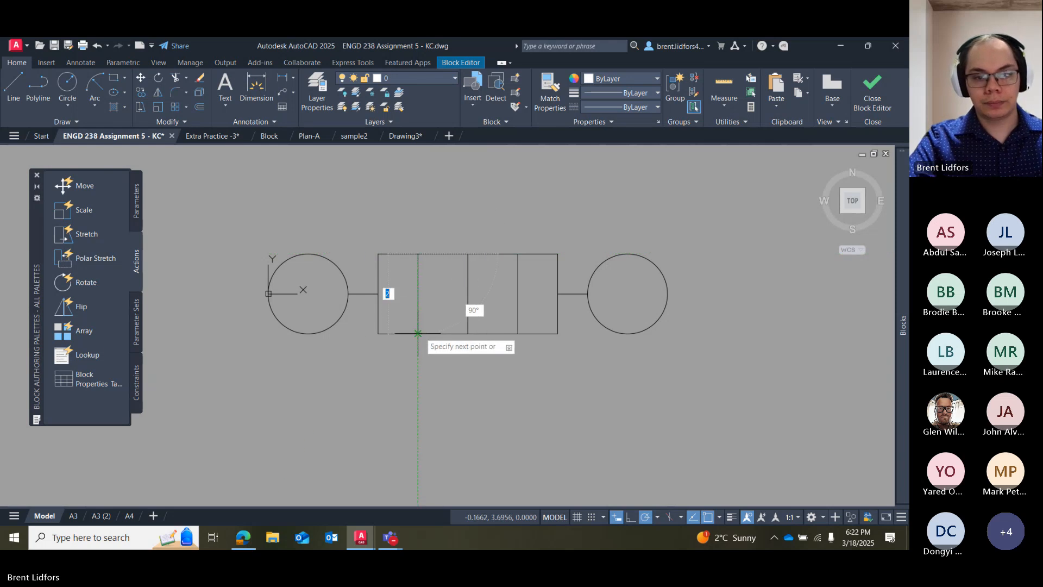
click(418, 333)
key(Return)
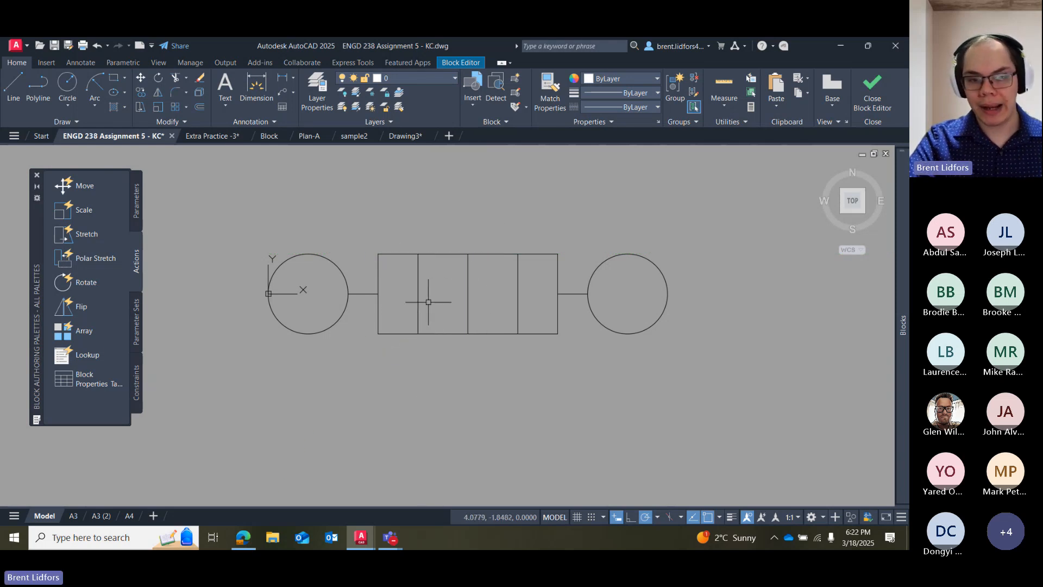
Erase the rectangle's middle vertical line, undo the erasure, and remove the same line with Trim.
click(468, 286)
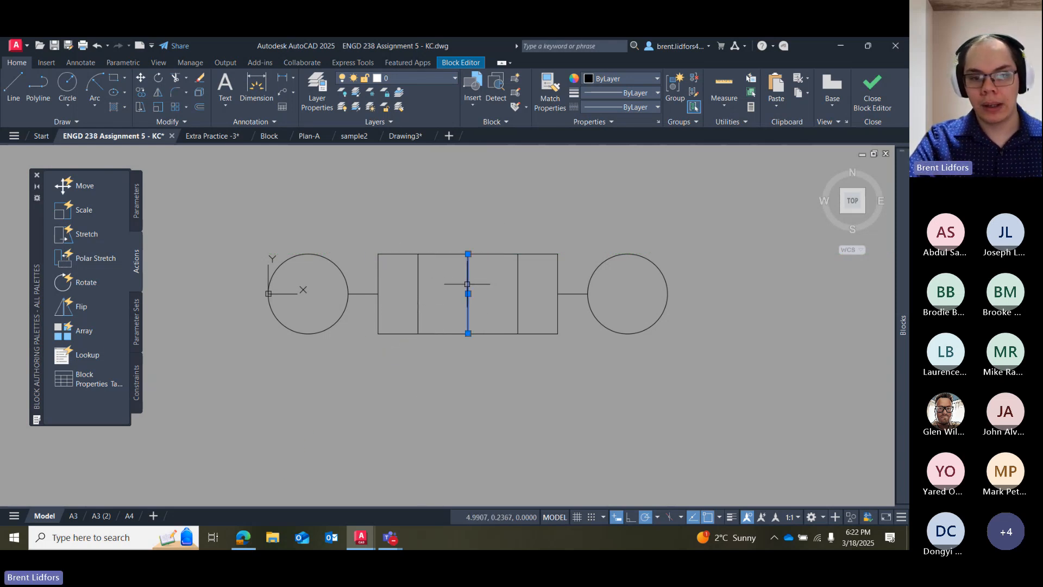
click(201, 78)
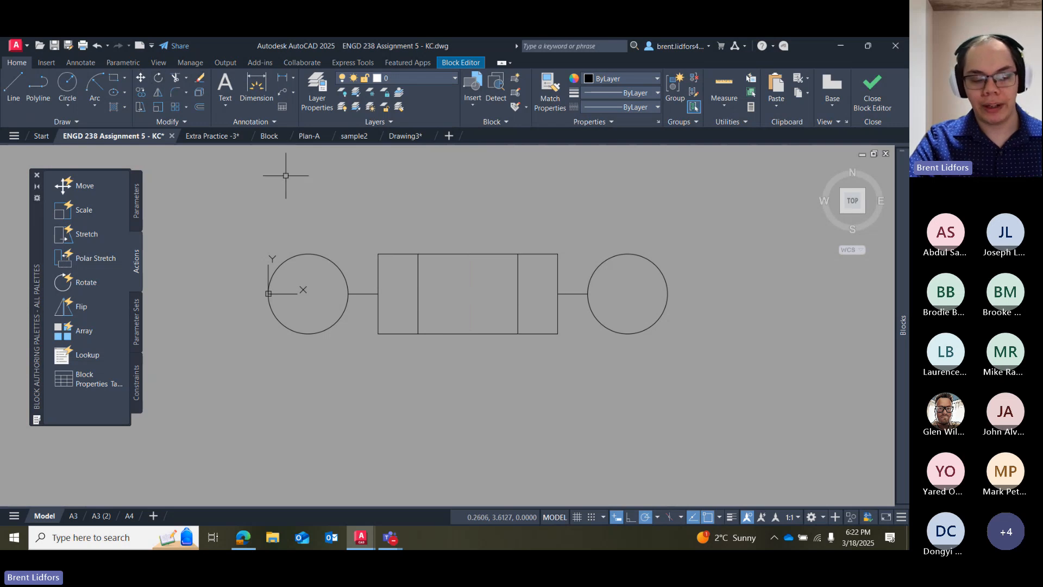
key(ctrl+z)
click(175, 77)
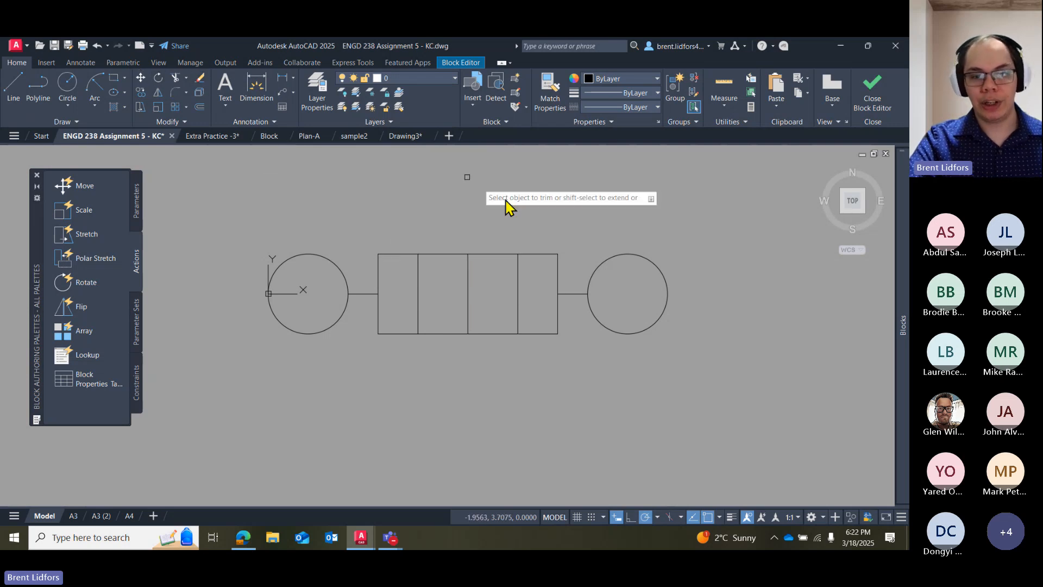
click(467, 287)
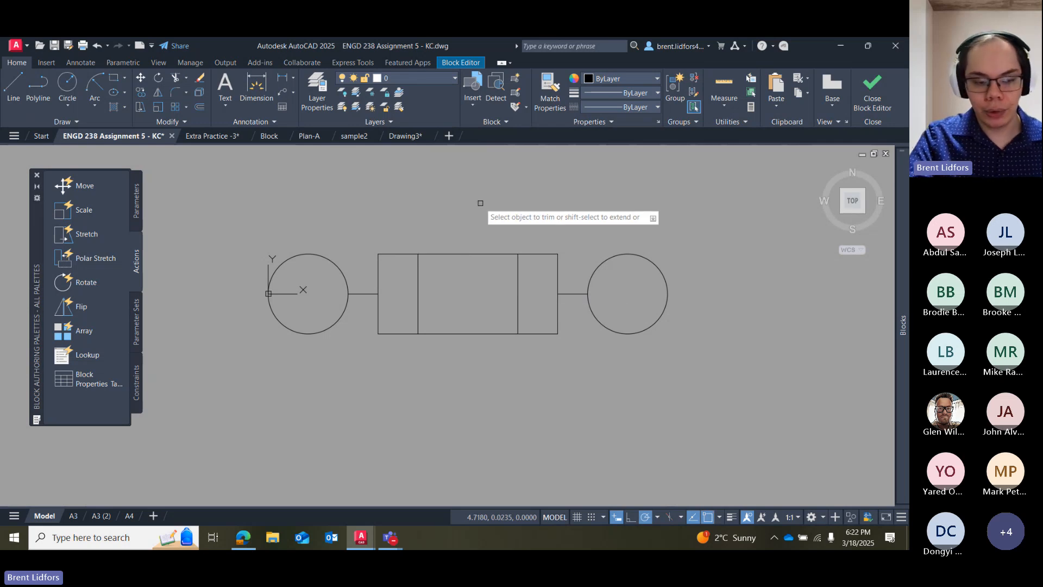
key(Escape)
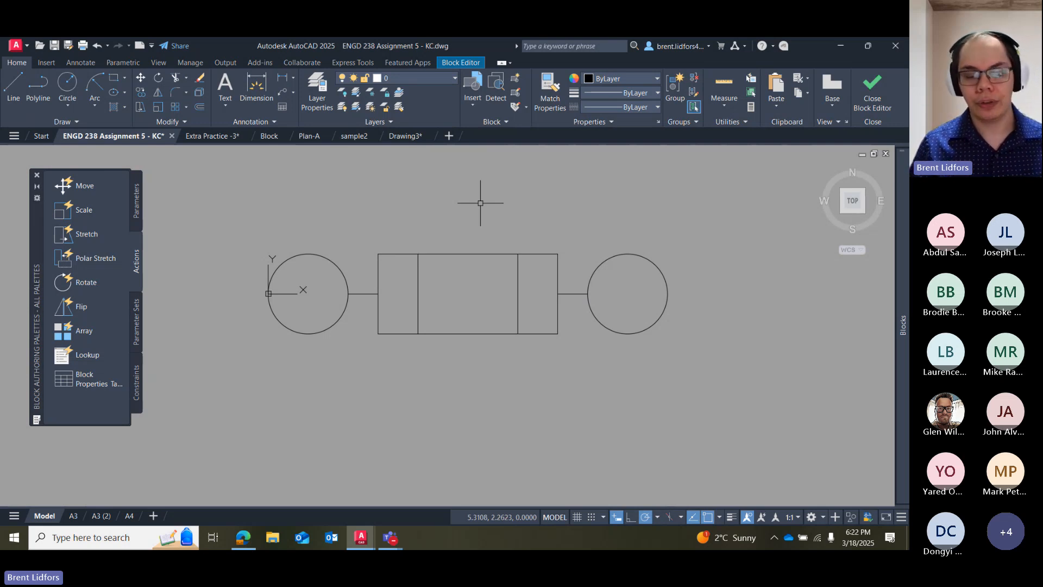
click(225, 87)
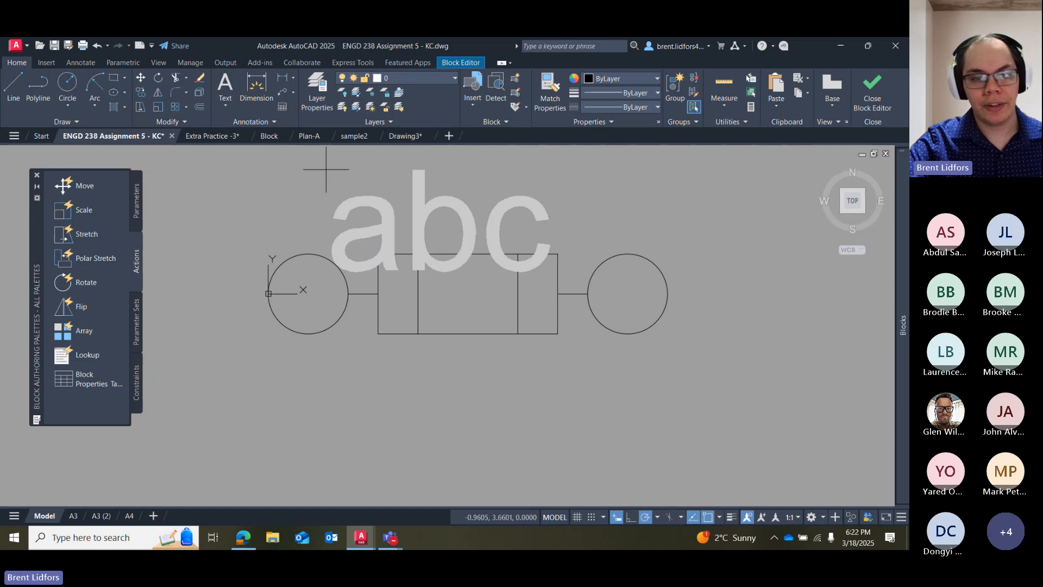
click(256, 87)
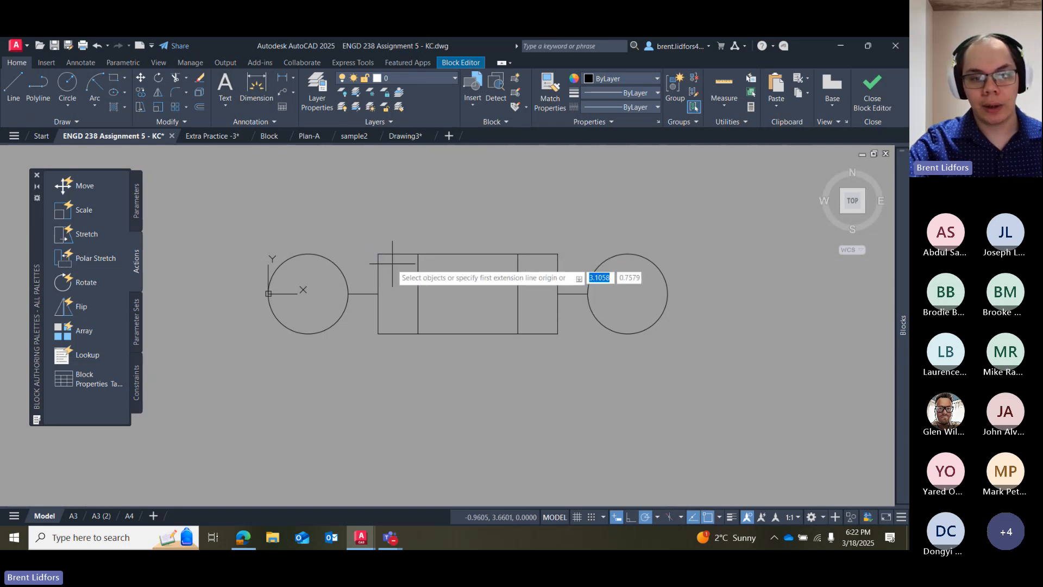
click(379, 254)
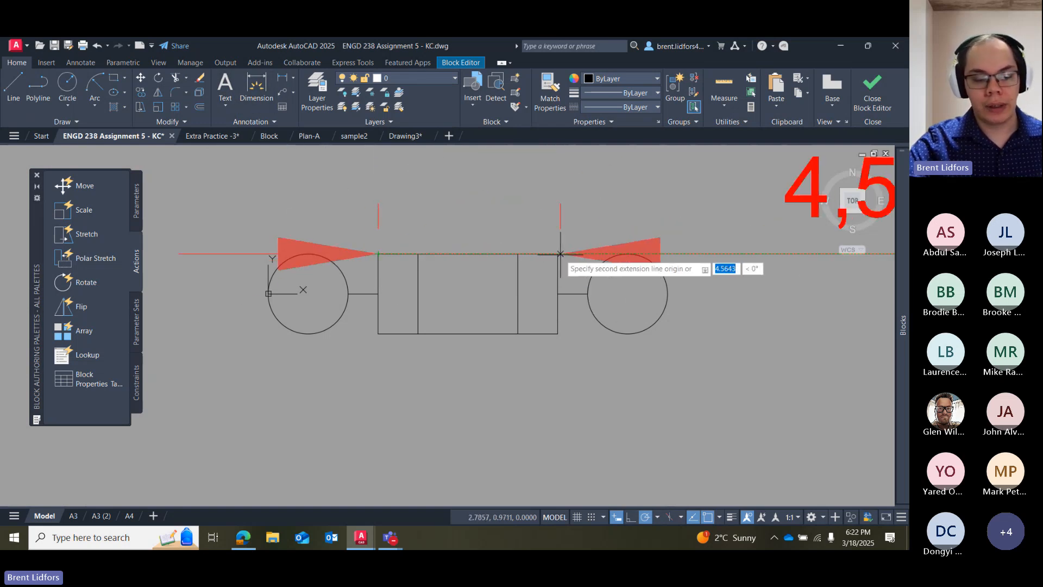
key(Escape)
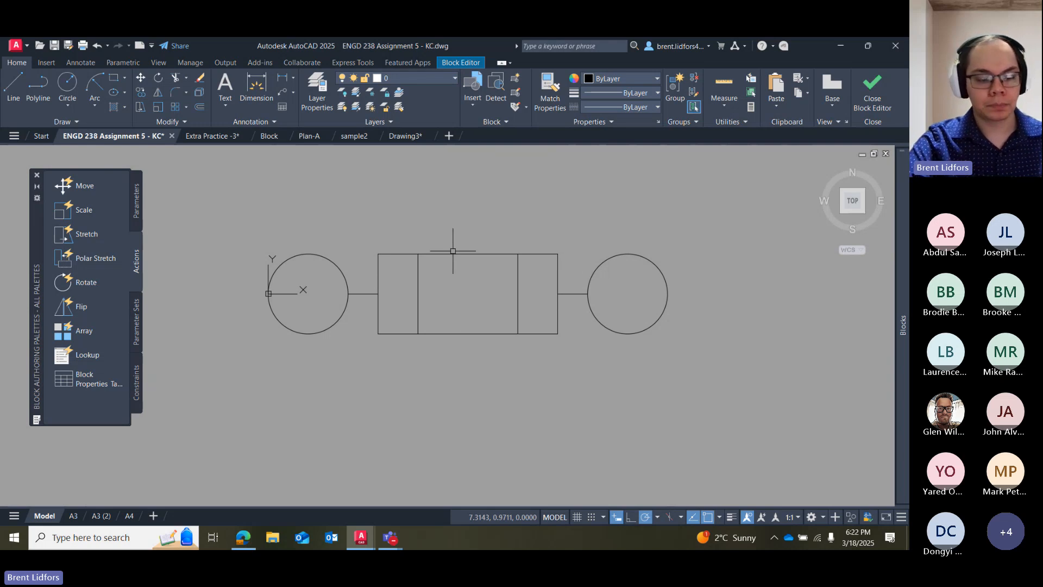
Undo the trim of the middle line and the added vertical polyline.
key(ctrl+z)
key(ctrl+z)
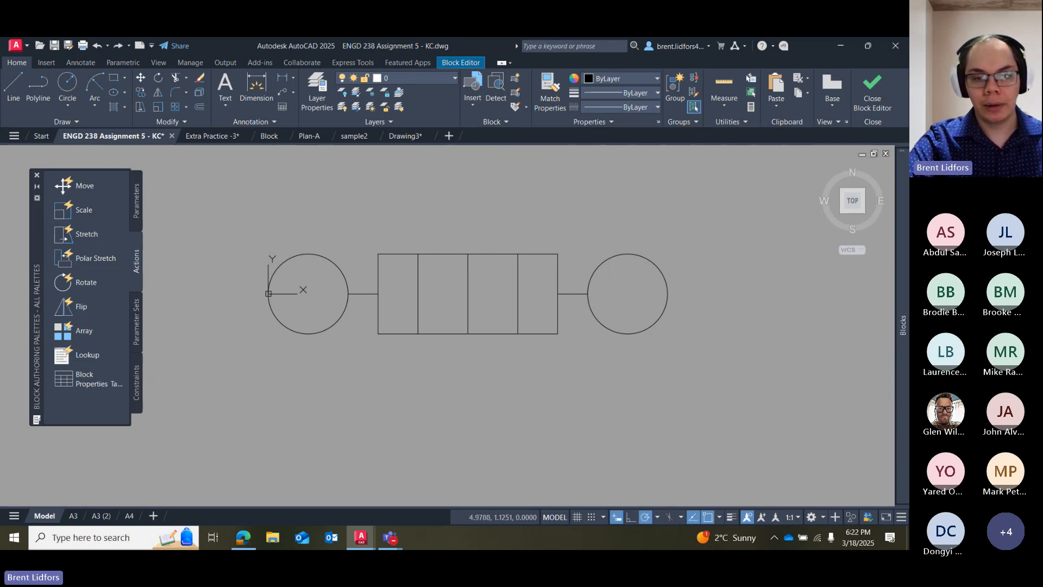
Try moving the middle vertical line 1 unit to the left by its midpoint grip, and undo the move.
click(469, 288)
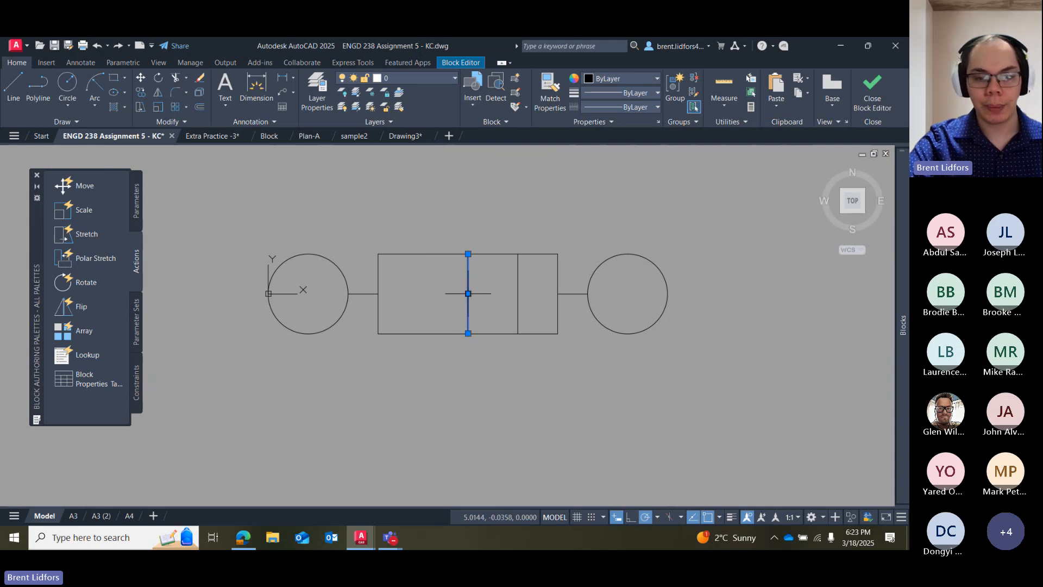
click(468, 293)
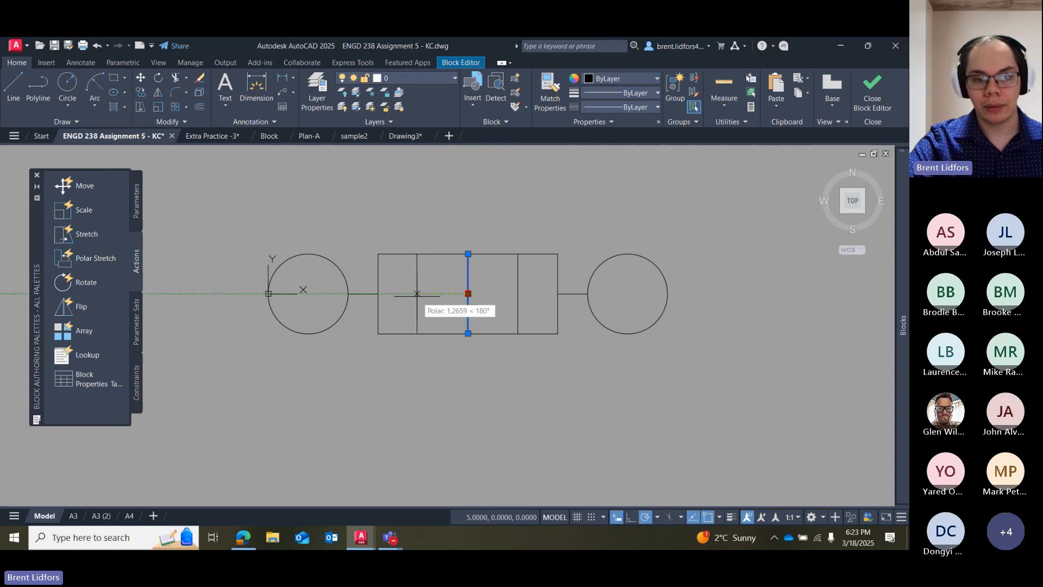
text(1)
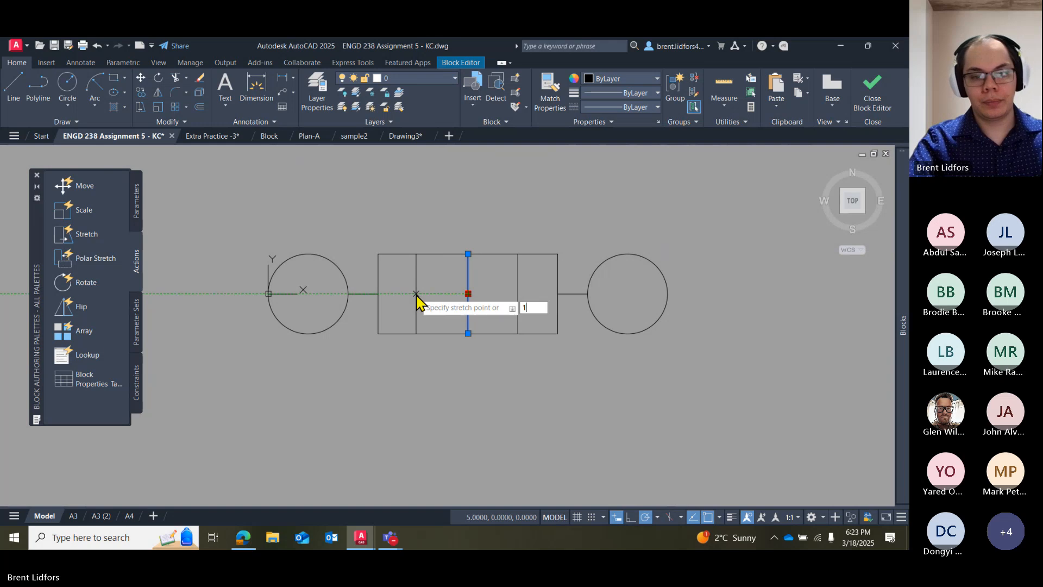
key(Return)
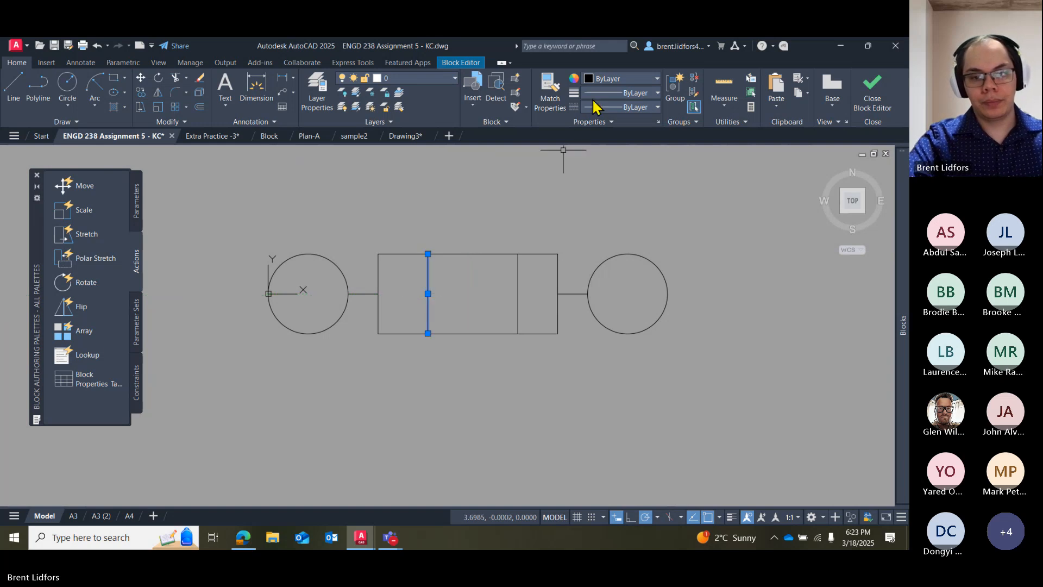
key(Escape)
key(ctrl+z)
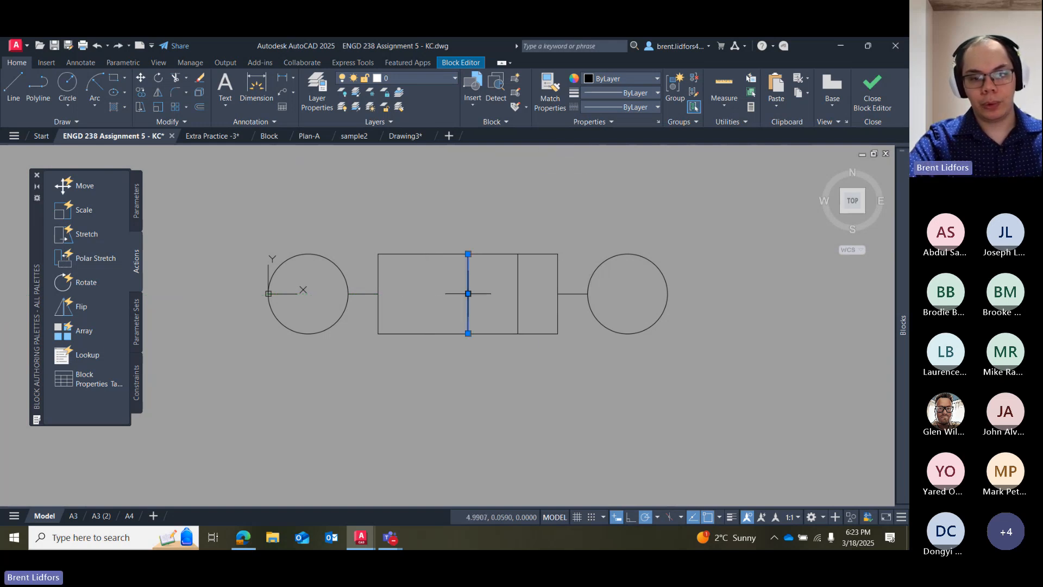
Reposition the middle vertical line by its midpoint grip to about 1 unit inside the rectangle's left edge.
click(468, 294)
text(1.5)
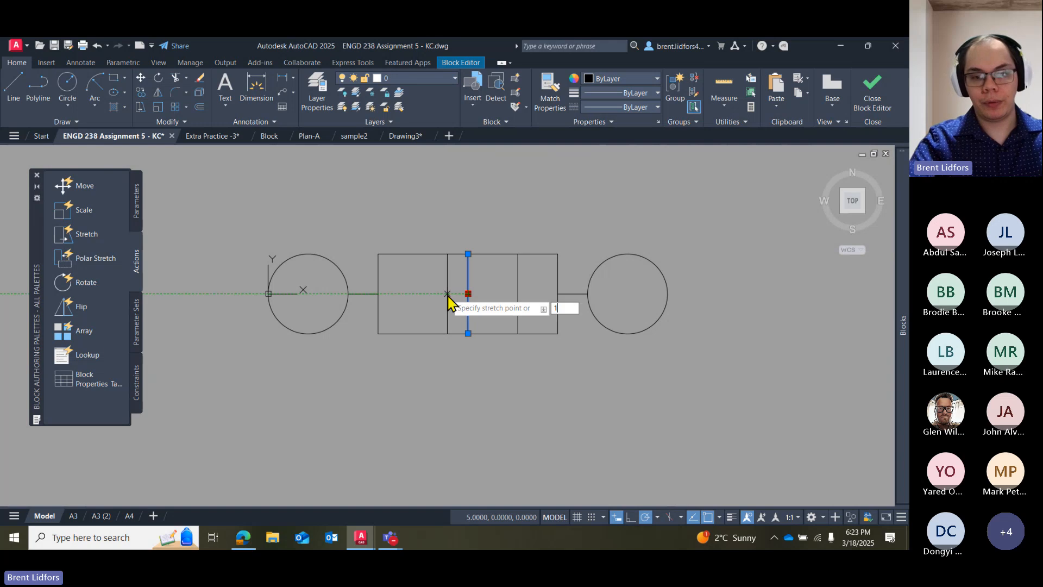
key(Return)
click(408, 294)
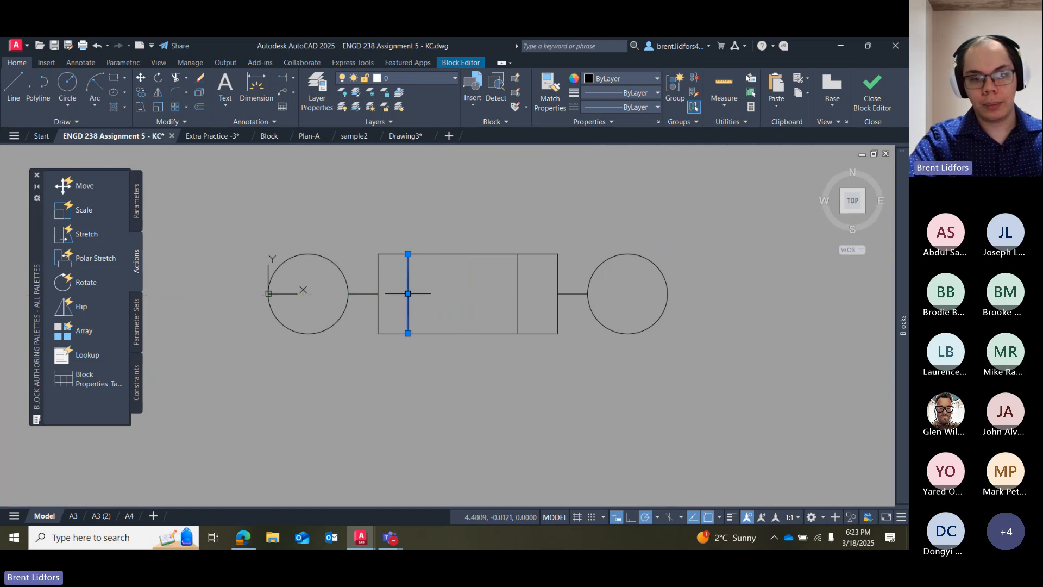
click(379, 293)
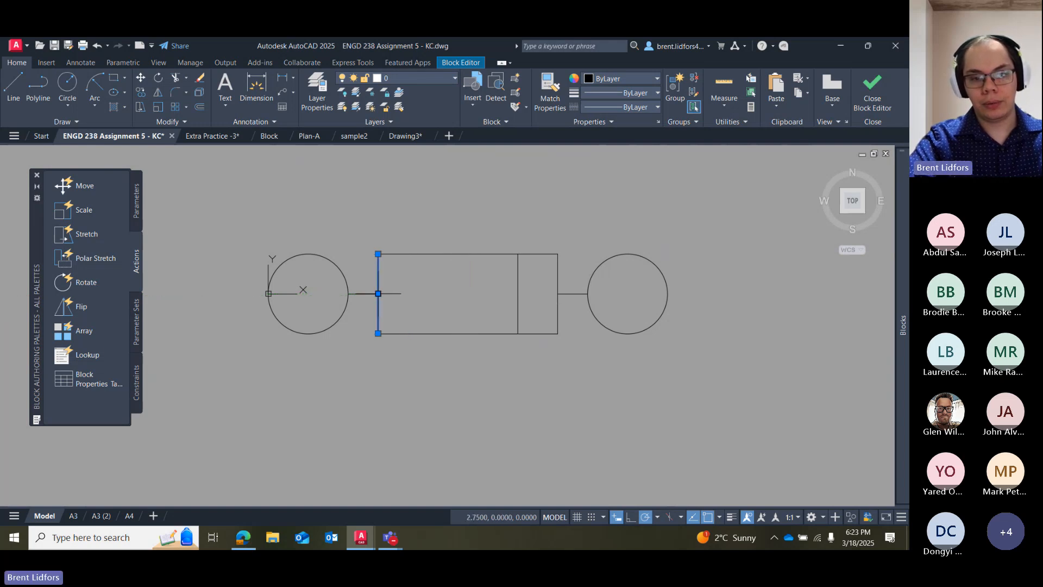
click(378, 293)
click(418, 293)
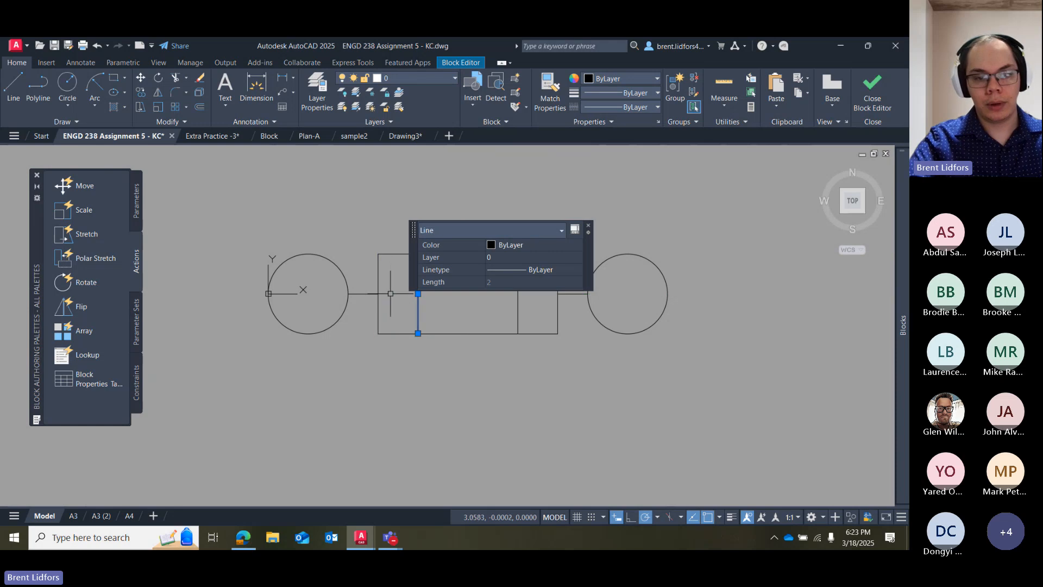
key(Escape)
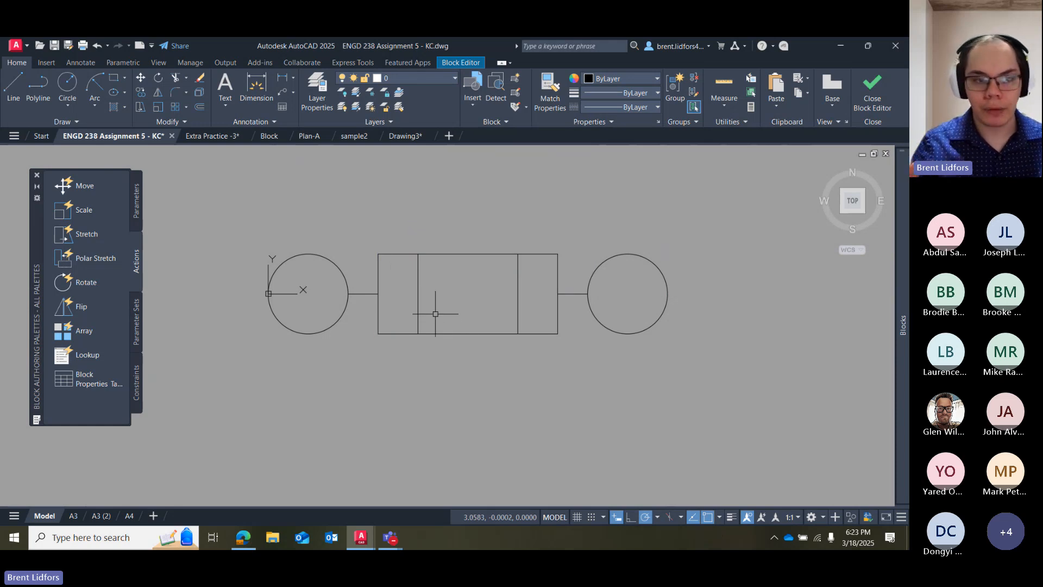
Try trimming the rectangle's long edges between the inner lines and starting a circle at the left inner line's midpoint, and undo the changes.
click(175, 77)
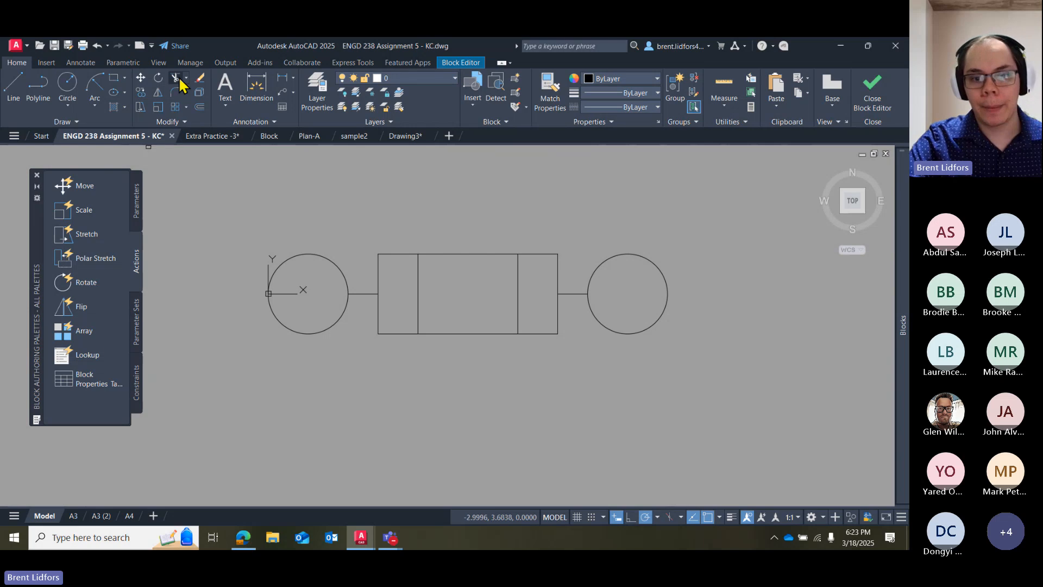
drag(466, 211, 427, 375)
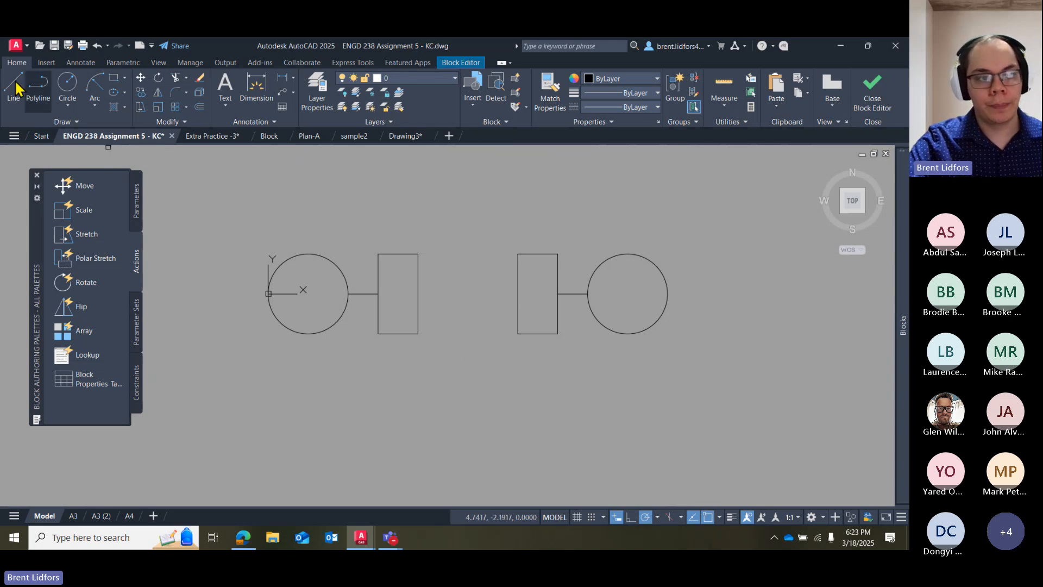
click(67, 82)
click(418, 294)
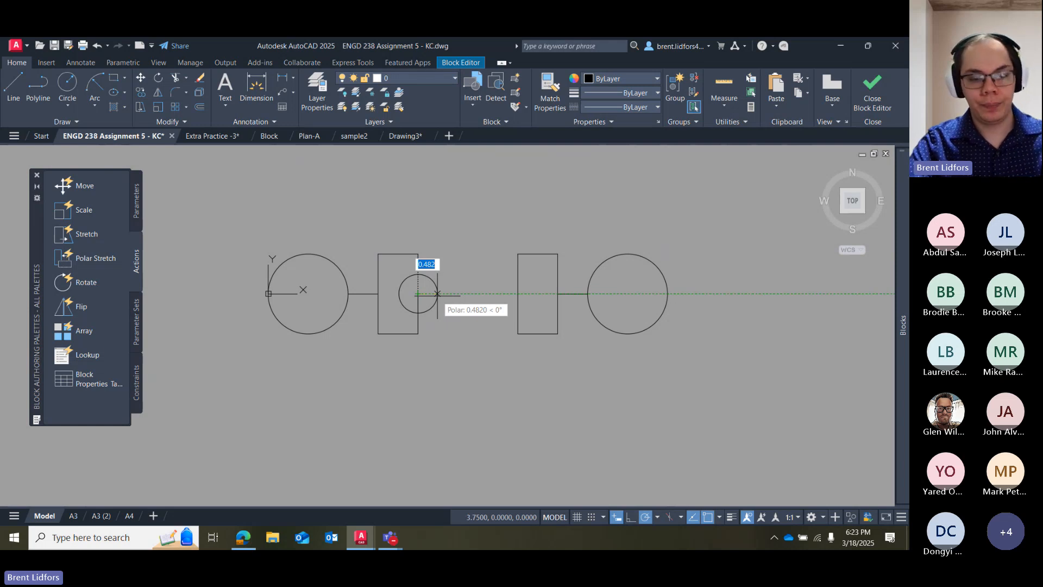
key(Escape)
key(ctrl+z)
key(ctrl+z)
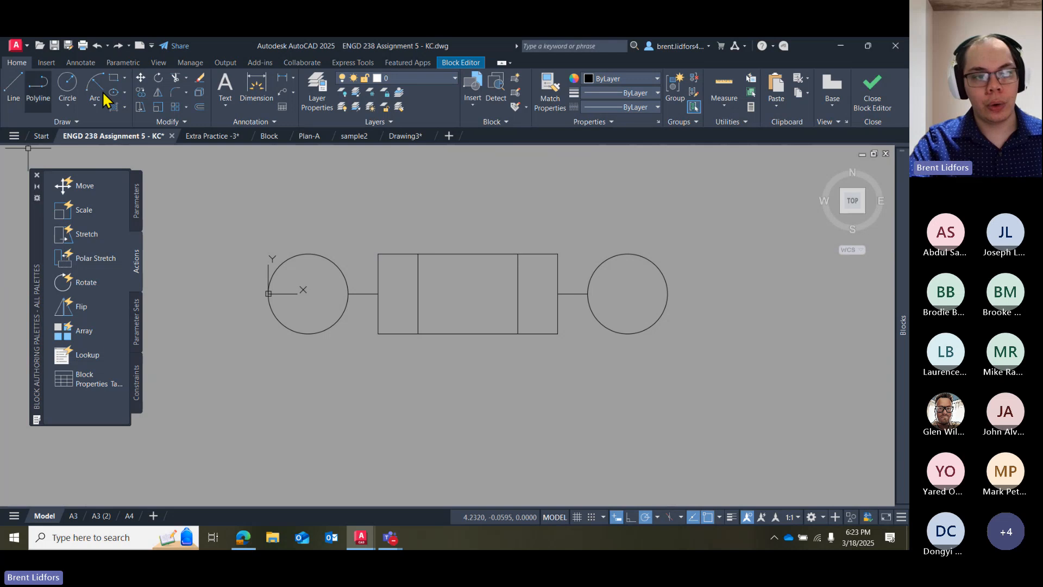
Remove the left circle and its connecting line from the fuse symbol with Trim.
click(173, 79)
mouse_move(340, 219)
mouse_down()
mouse_move(273, 338)
mouse_move(353, 276)
mouse_move(336, 271)
mouse_up()
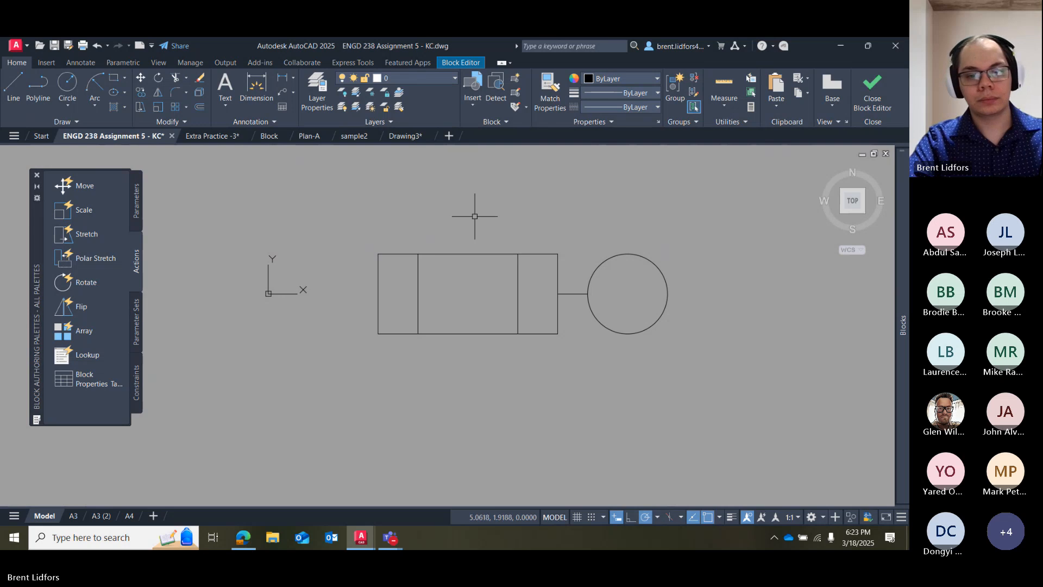
middle_drag(533, 246, 503, 274)
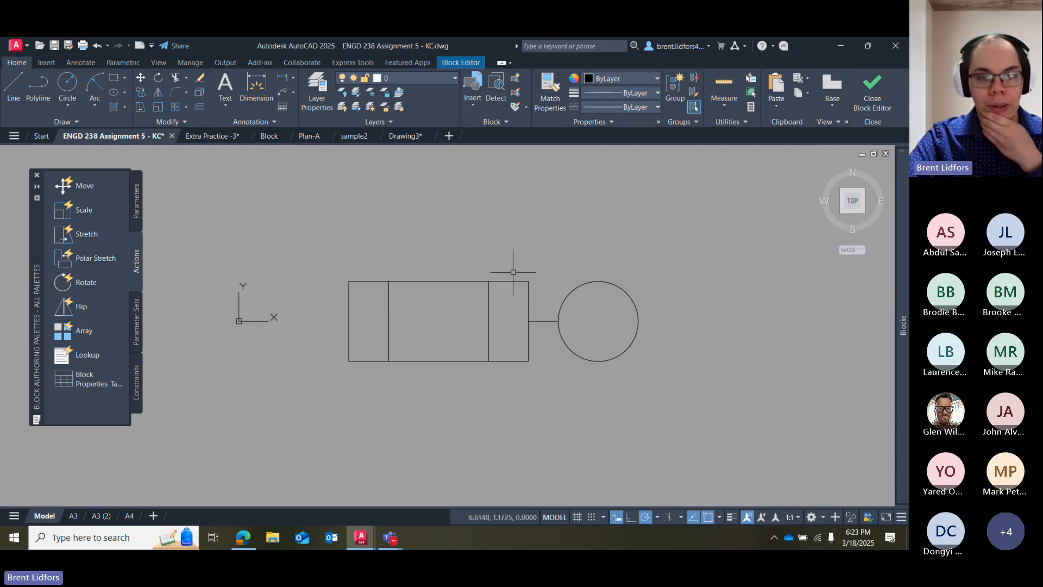
Save the edited Fuse2 definition and close the Block Editor, selecting the fuse block in the drawing.
click(454, 63)
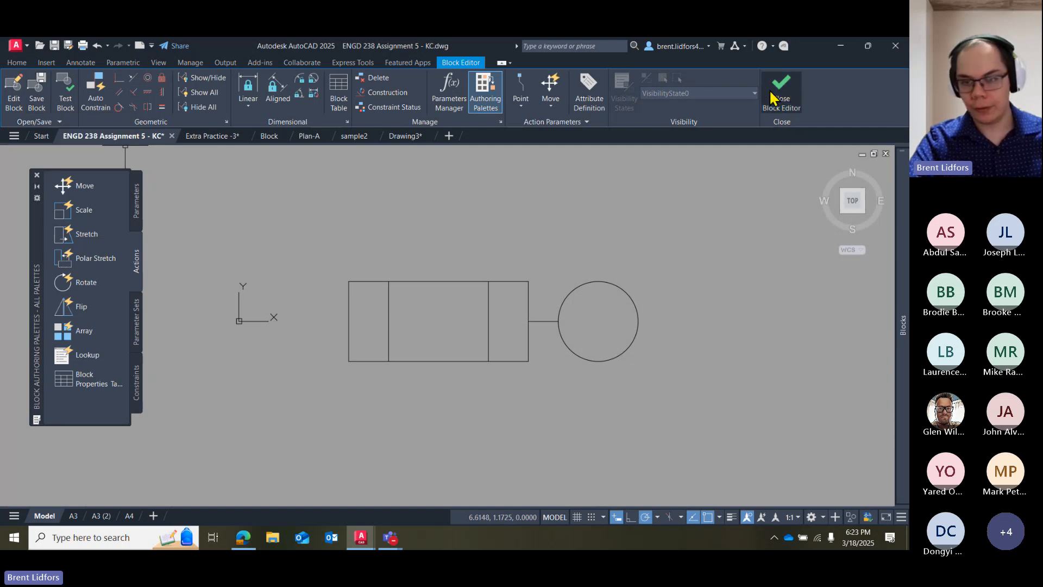
click(31, 97)
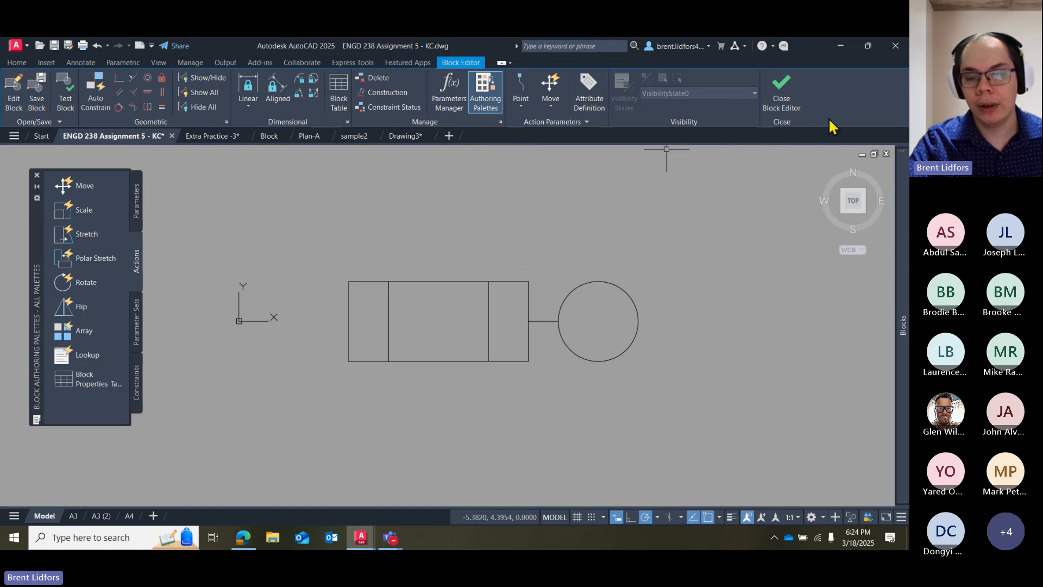
click(788, 102)
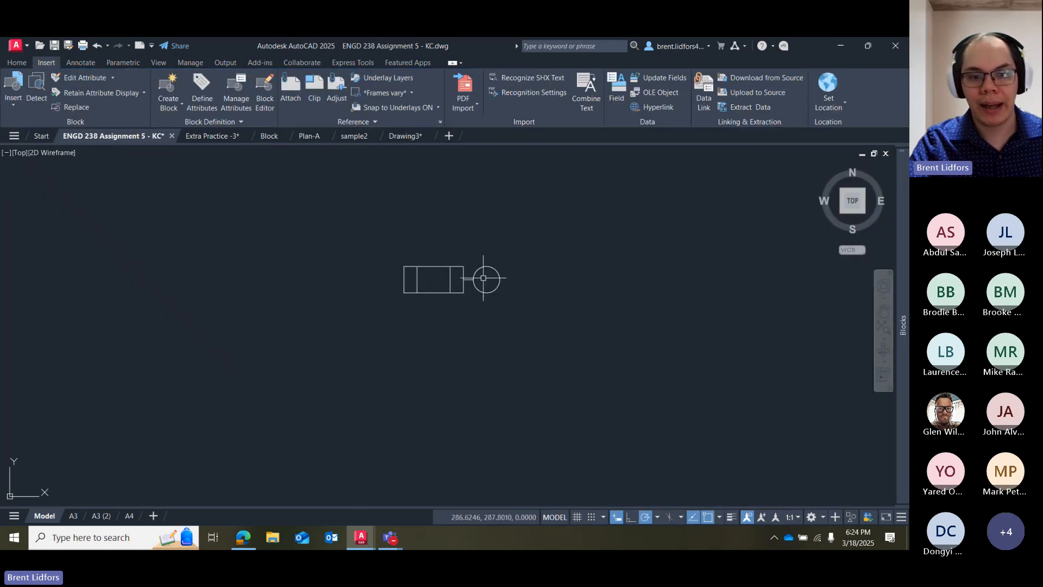
click(484, 279)
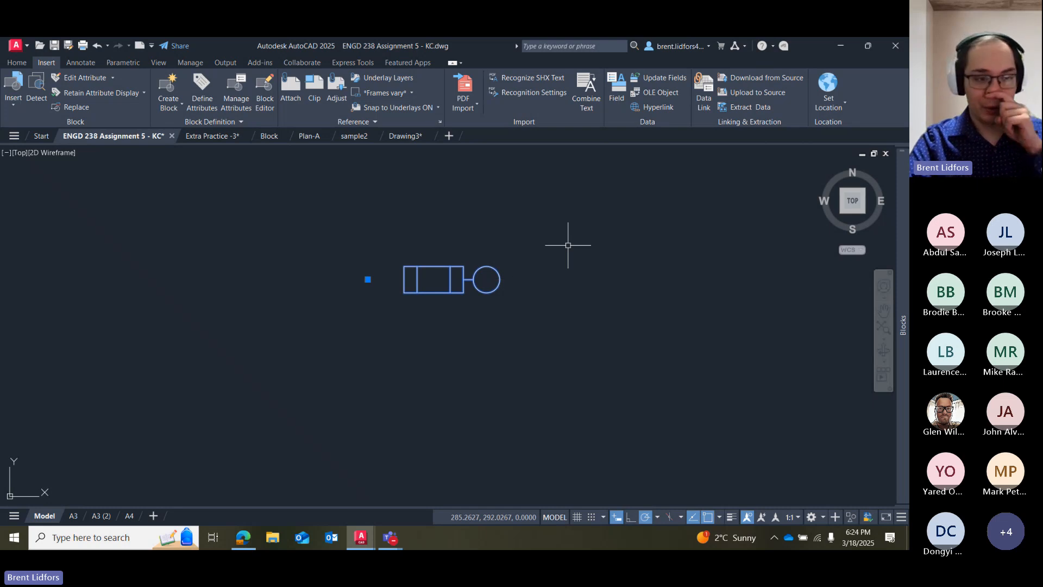
Check the Fuse2 preview among the drawing's insertable blocks and clear the selection.
click(16, 93)
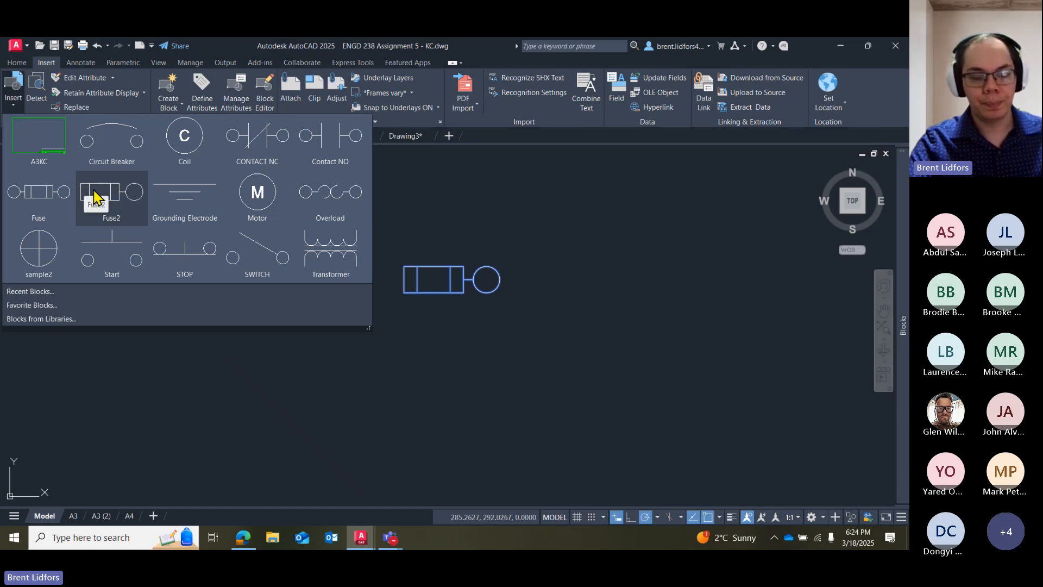
click(368, 279)
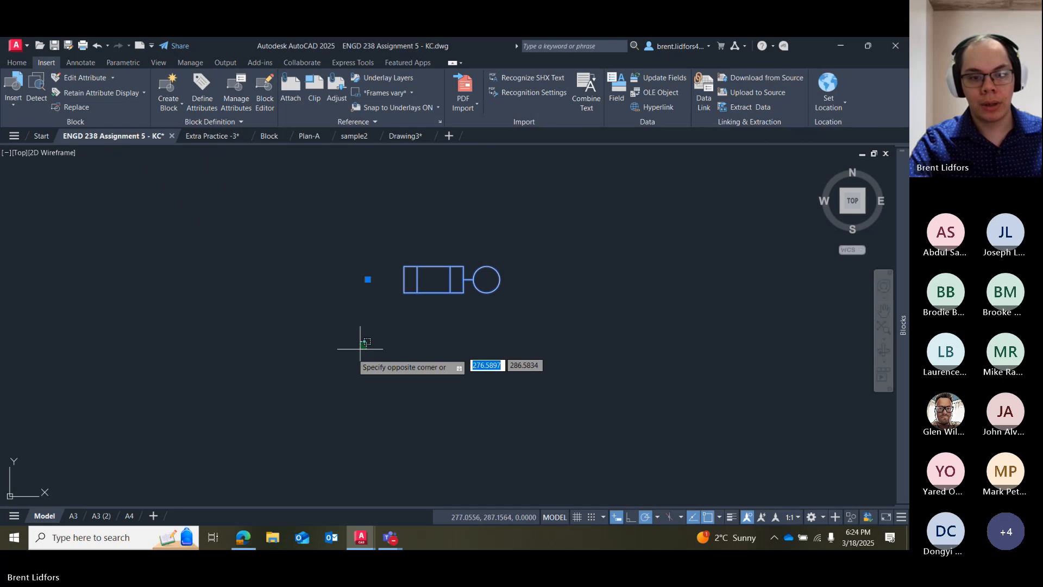
click(360, 349)
key(Escape)
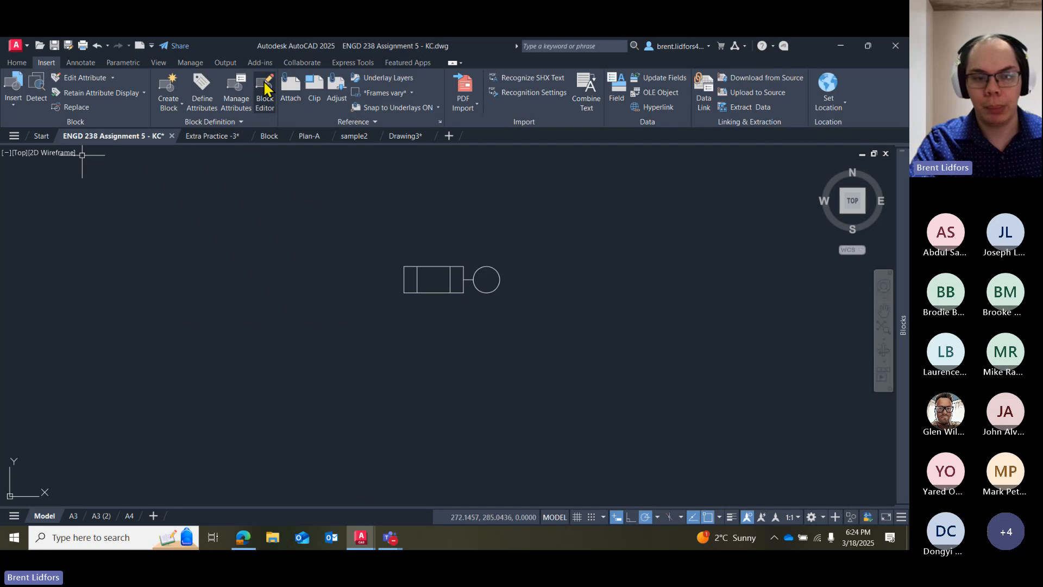
Open the Fuse2 definition from the fuse block in the Block Editor and close it, discarding the changes.
click(428, 275)
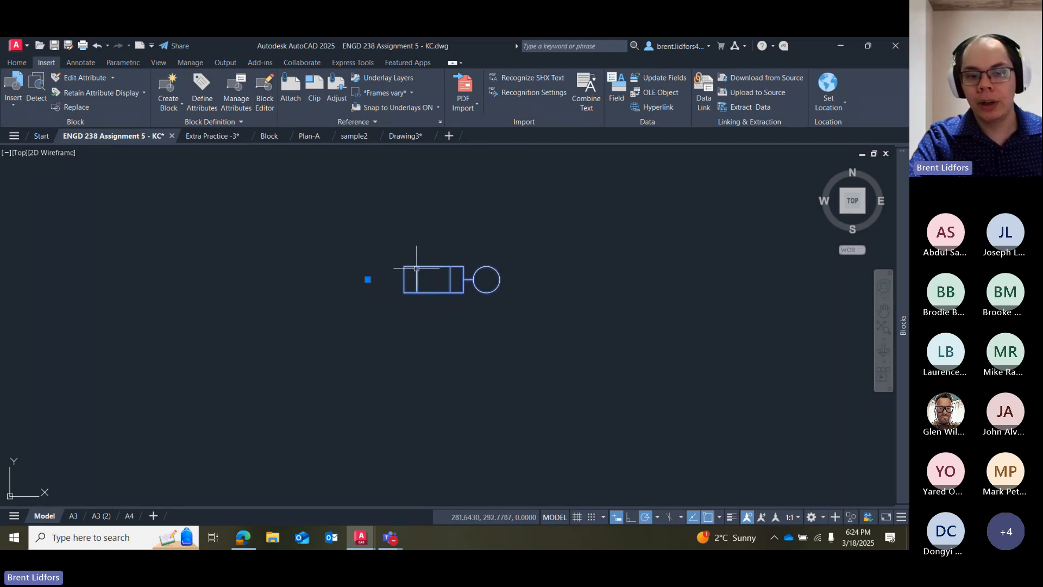
double_click(419, 277)
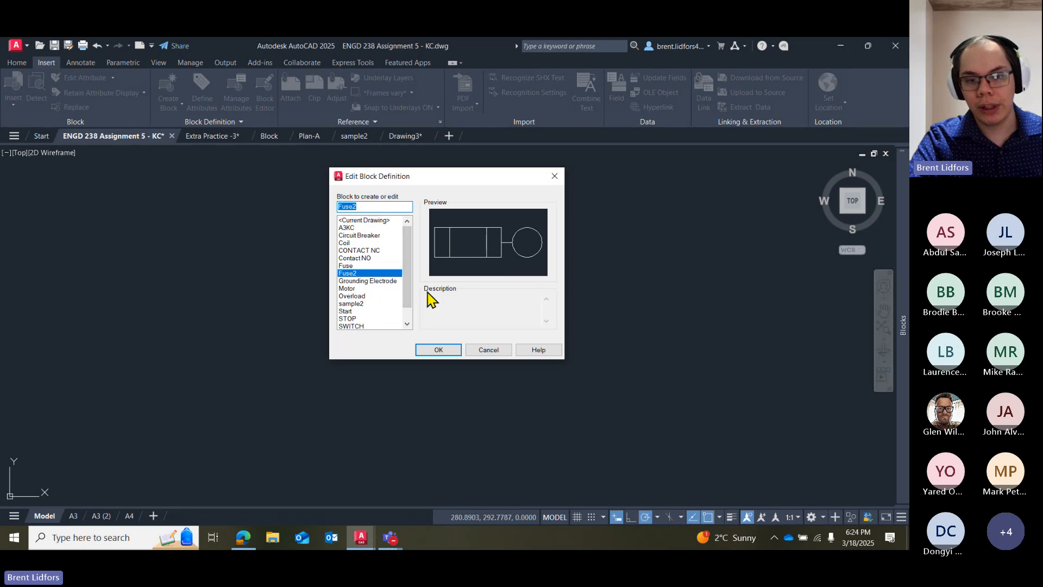
click(444, 349)
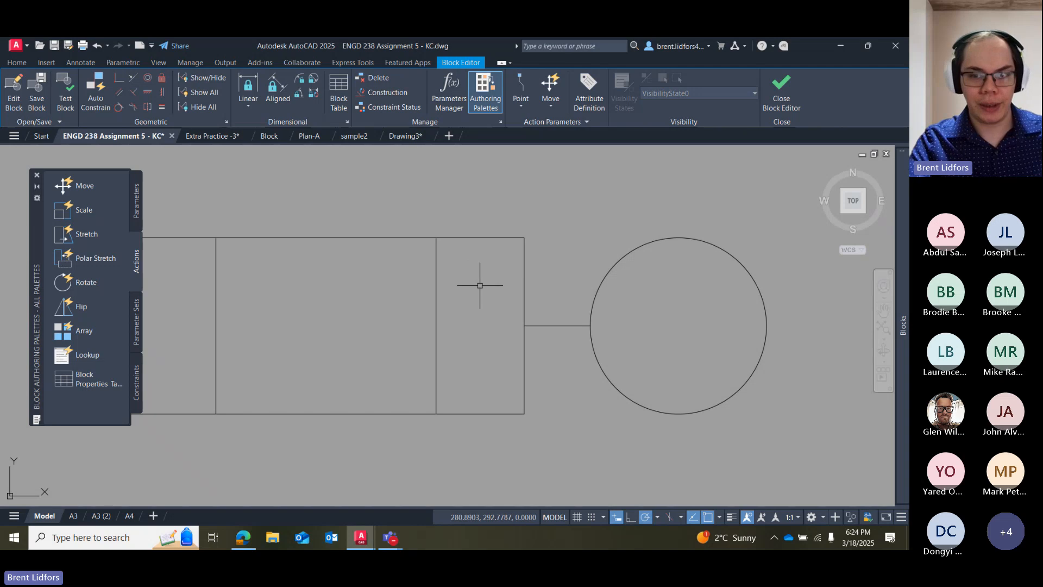
middle_drag(416, 252, 508, 250)
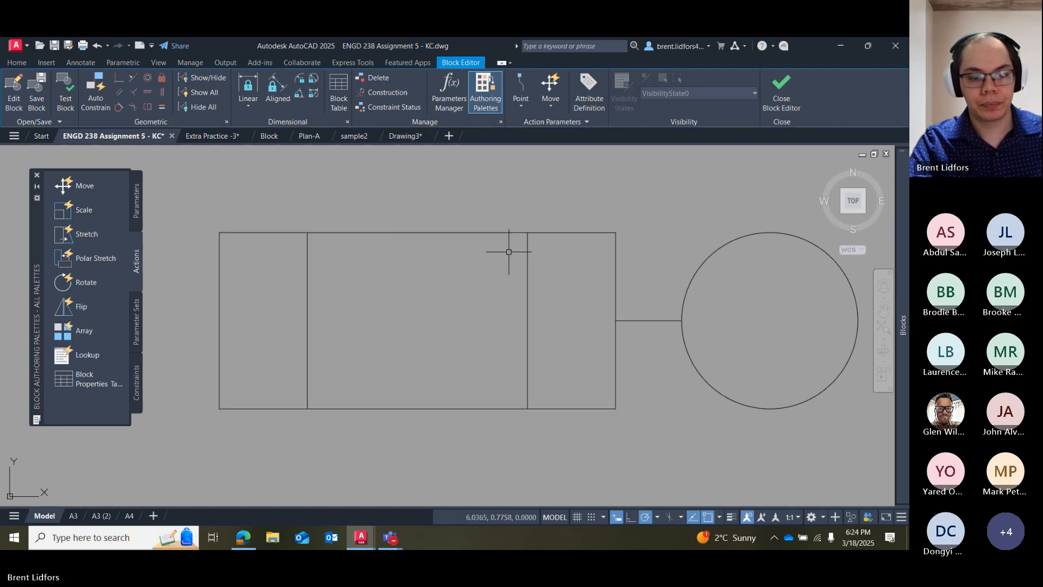
scroll(508, 249, down, 2)
click(777, 91)
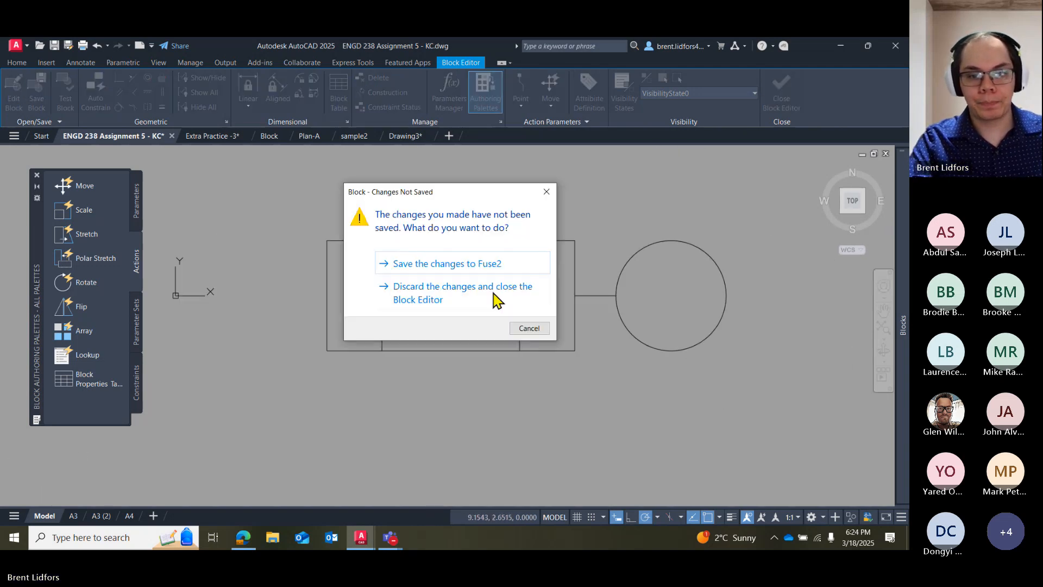
click(435, 300)
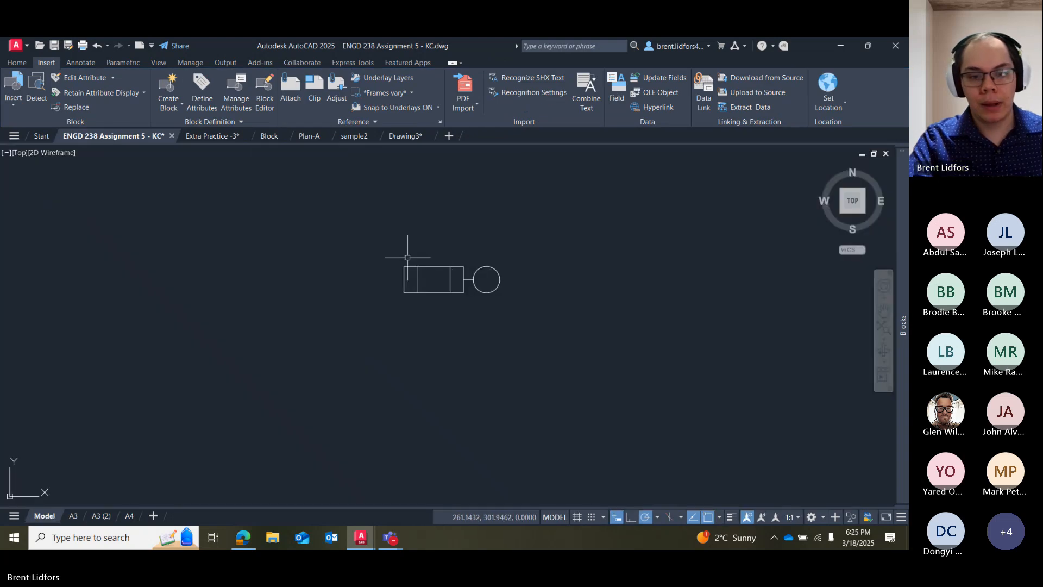
Inspect the selected fuse block's insertion point beside the symbol and reopen the Fuse2 definition in the Block Editor.
click(418, 267)
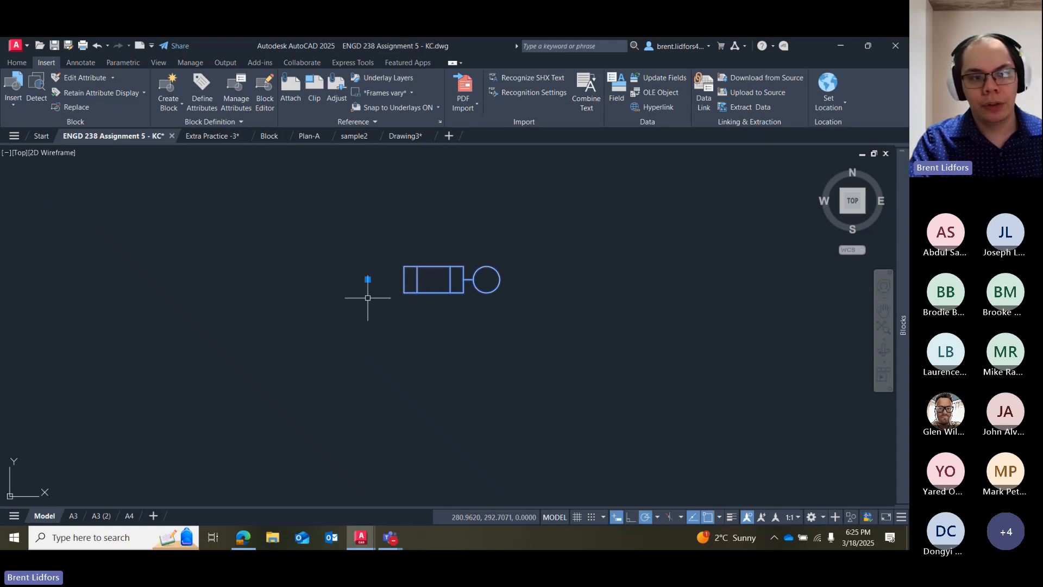
scroll(427, 231, up, 2)
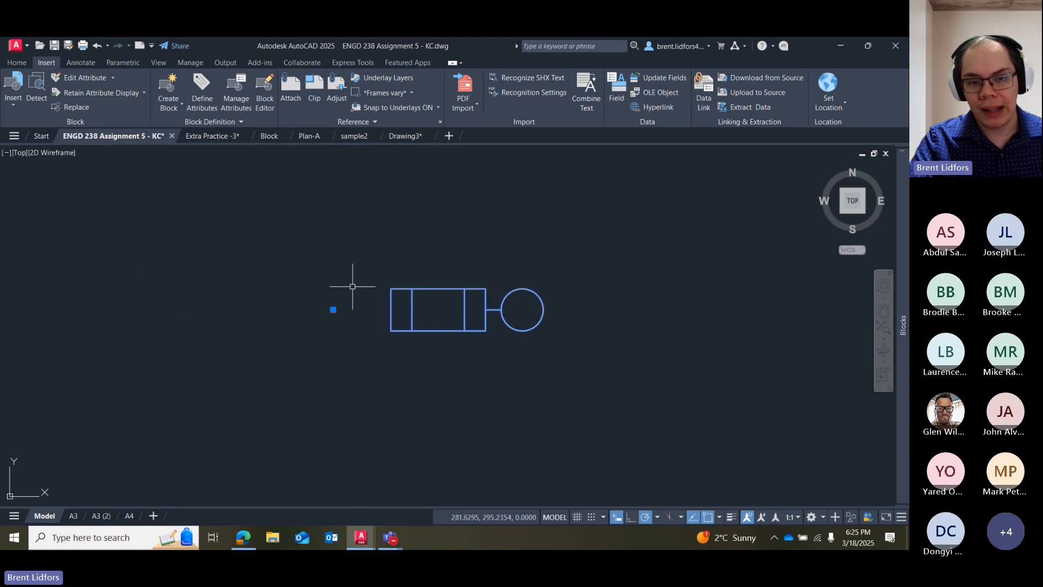
scroll(354, 303, up, 4)
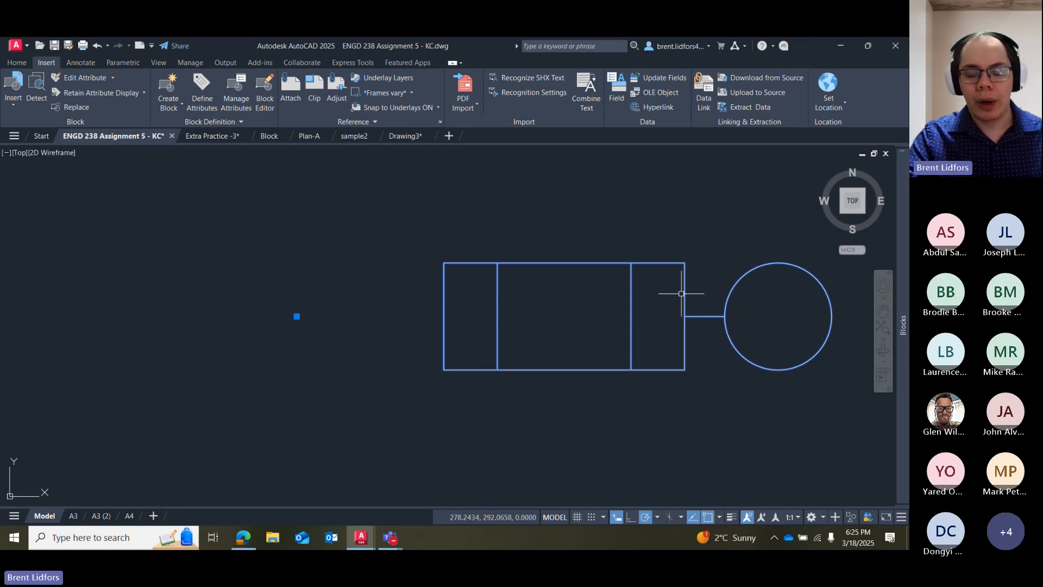
scroll(661, 301, down, 2)
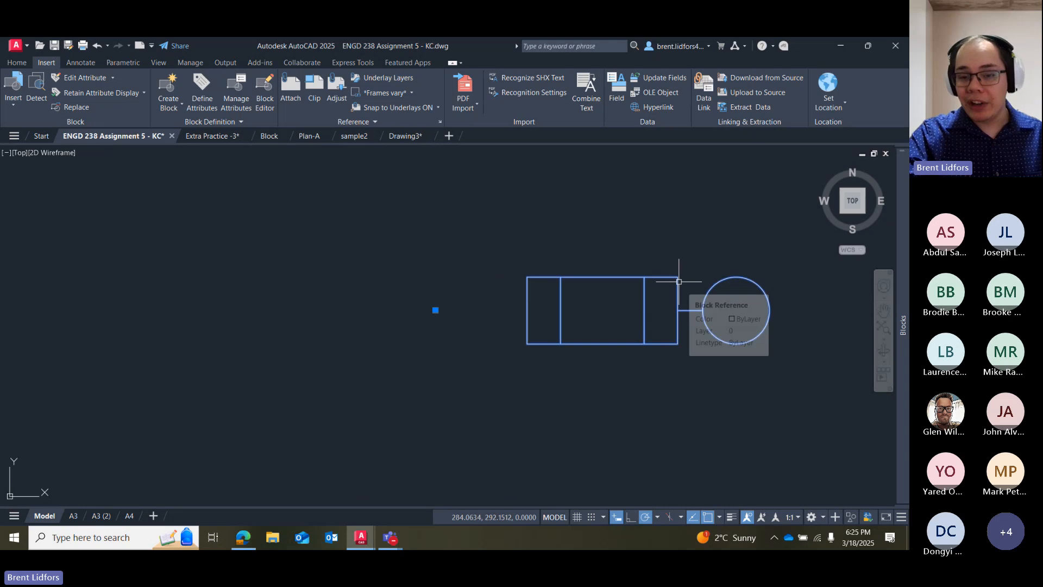
double_click(679, 283)
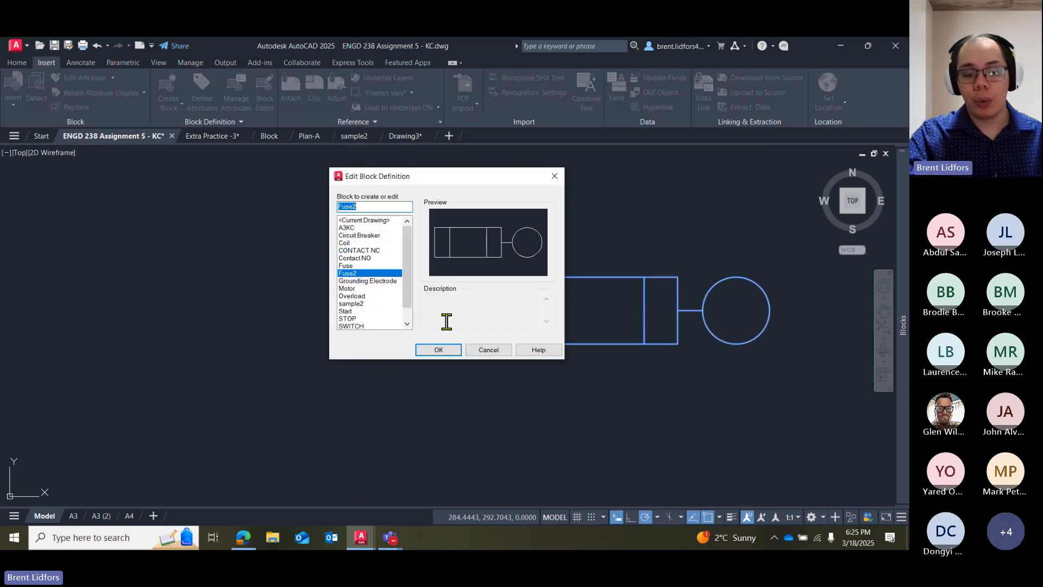
click(439, 349)
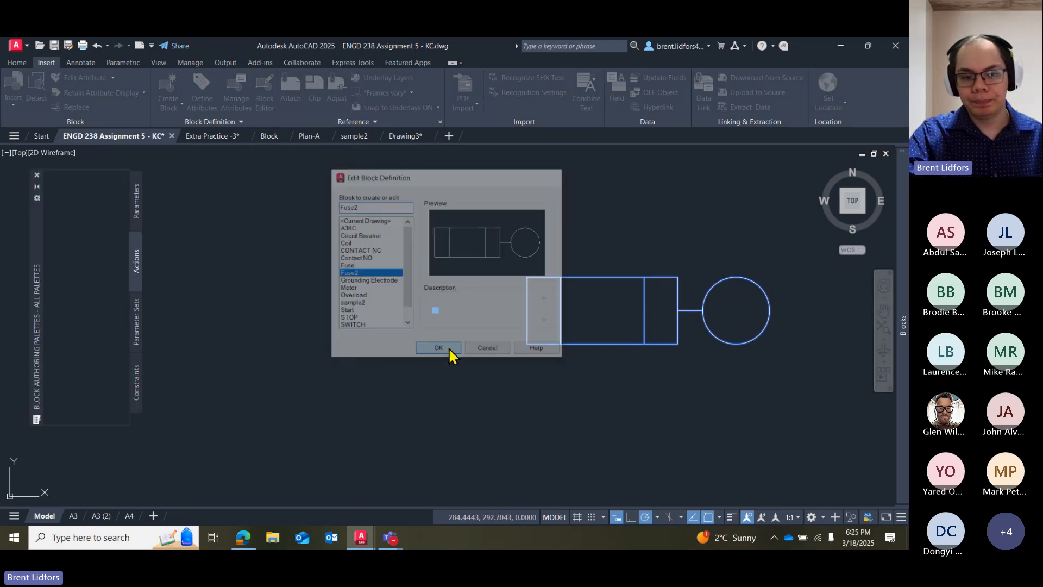
middle_drag(362, 263, 535, 240)
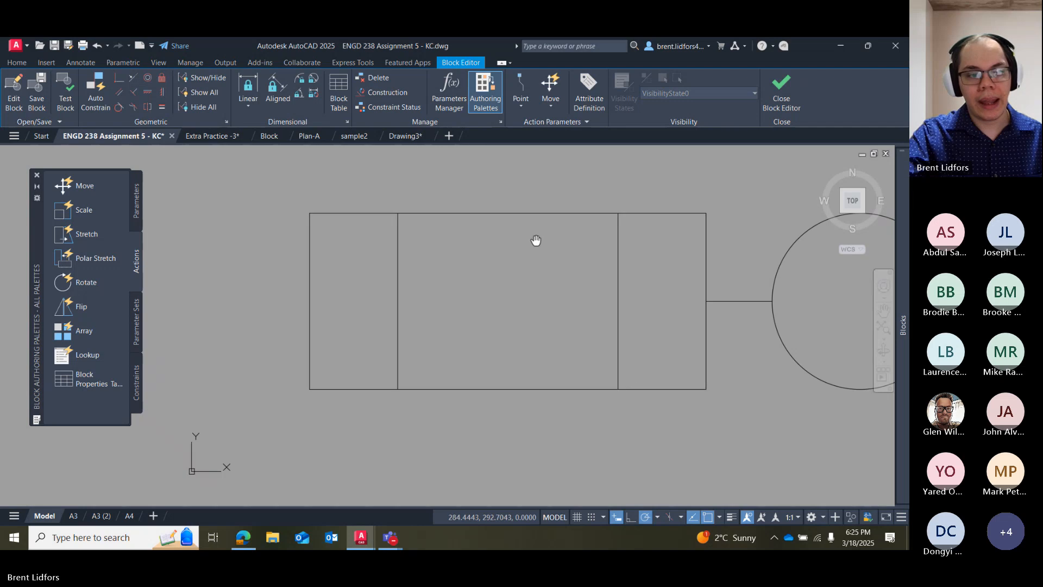
scroll(536, 240, down, 2)
Show the block authoring parameters beside the fuse symbol, closing and reopening the authoring palettes.
drag(40, 236, 109, 231)
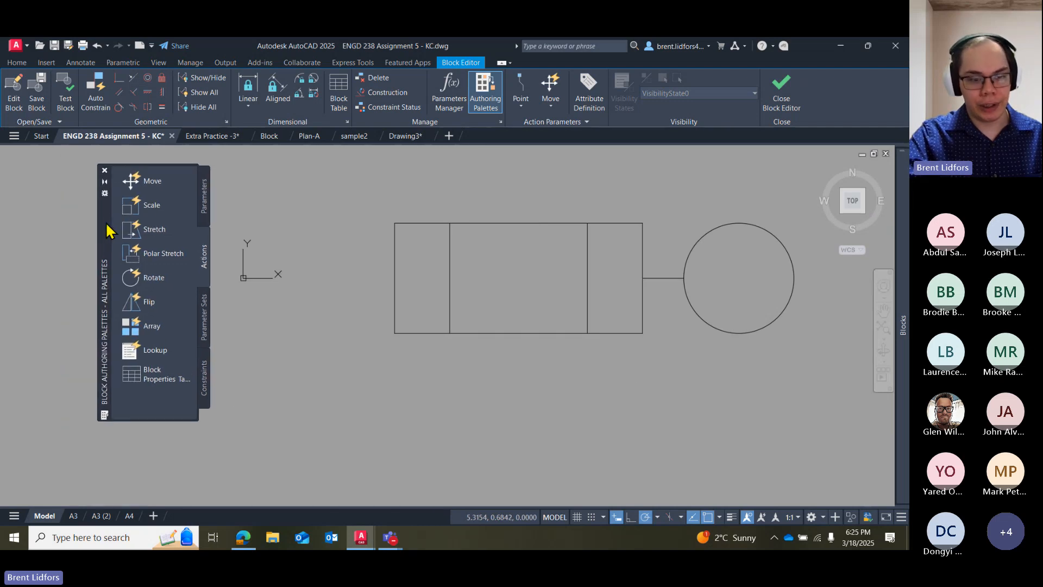
click(203, 207)
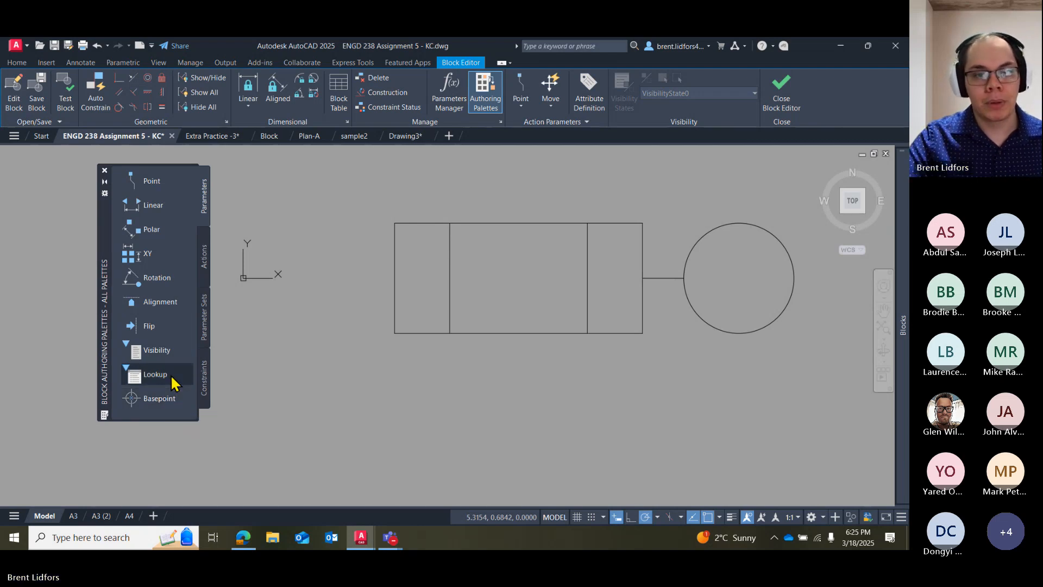
drag(104, 259, 154, 250)
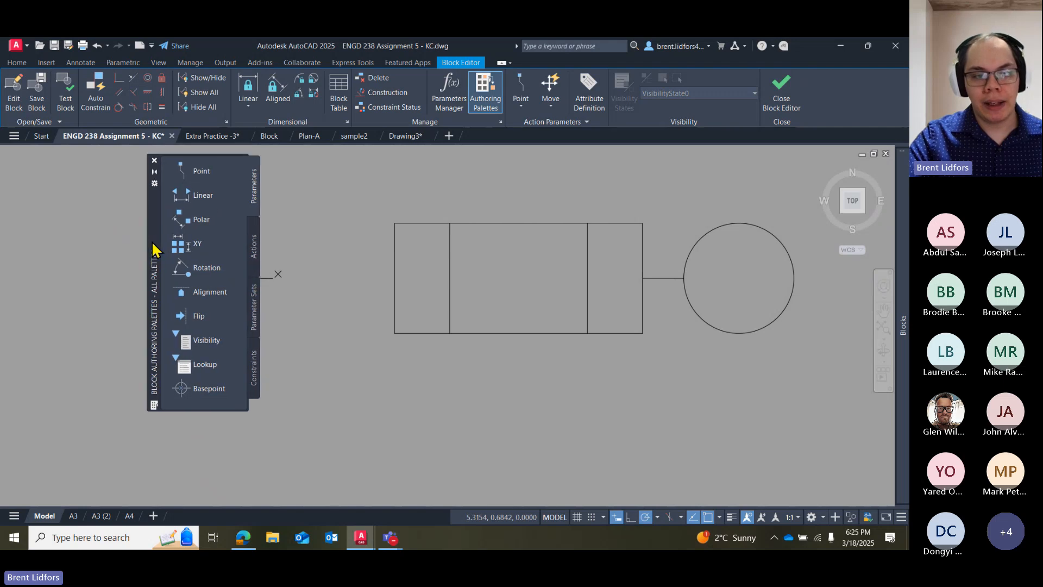
click(155, 161)
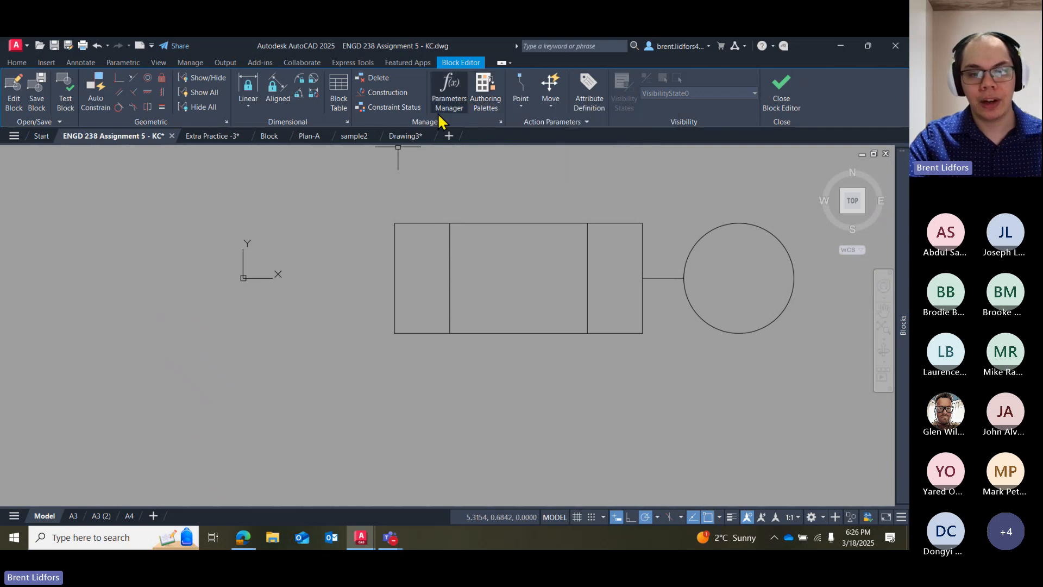
click(490, 93)
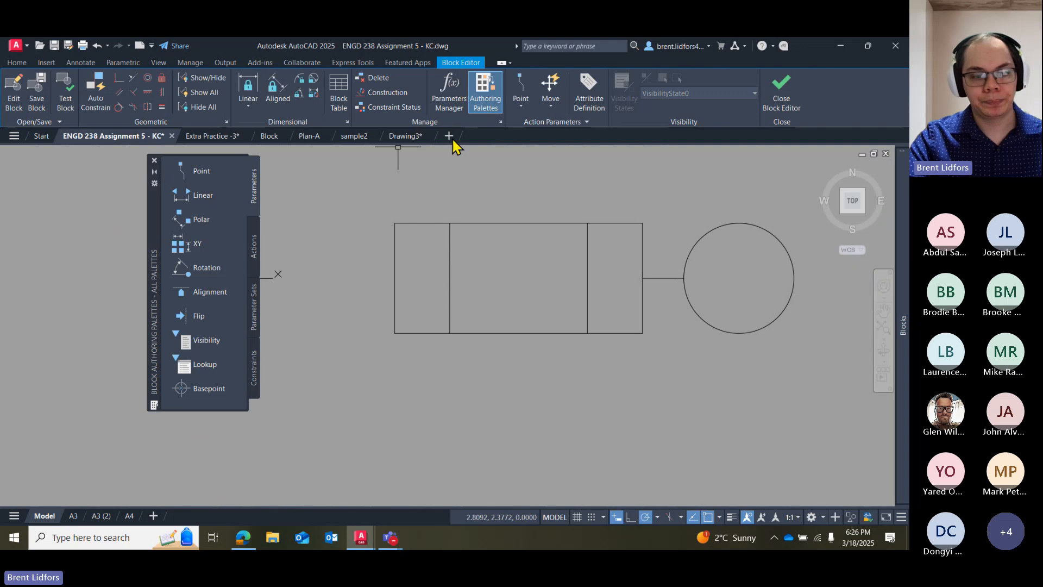
Place a Basepoint parameter at the right quadrant of the fuse's circle, save the Fuse2 definition and close the Block Editor.
click(196, 390)
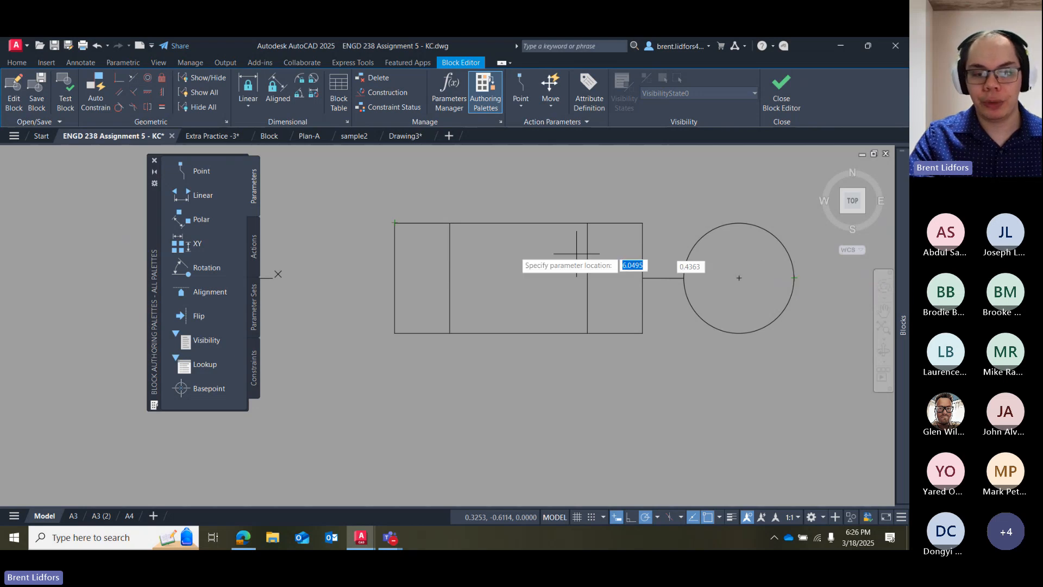
click(195, 396)
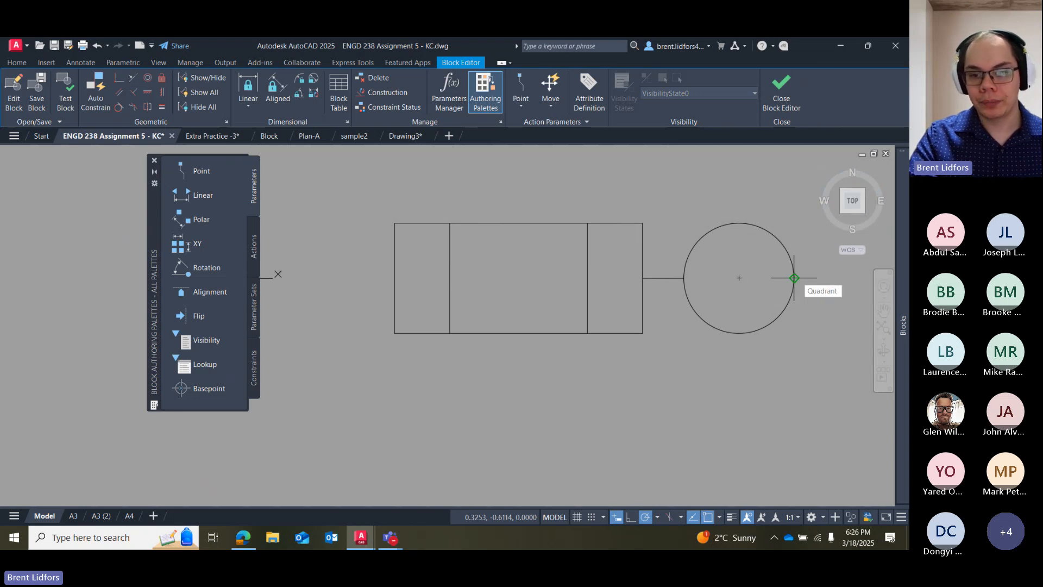
click(794, 277)
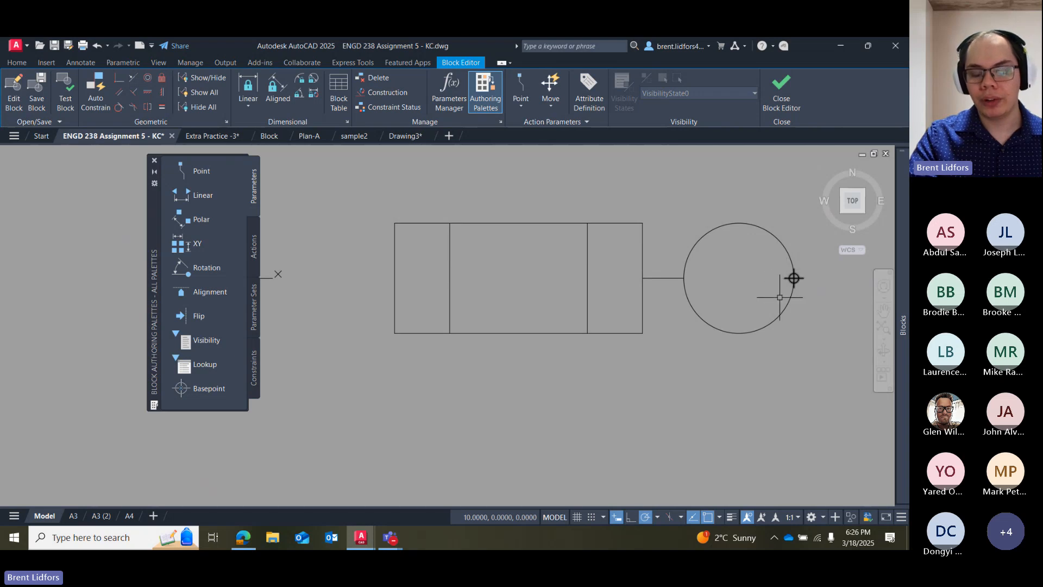
scroll(776, 361, up, 2)
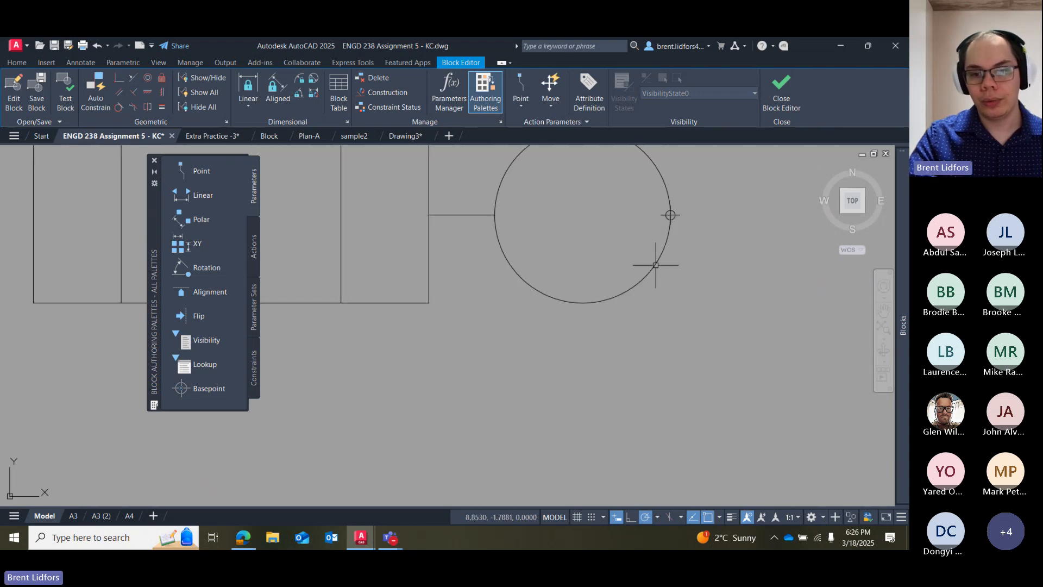
scroll(570, 329, up, 2)
middle_drag(612, 366, 657, 447)
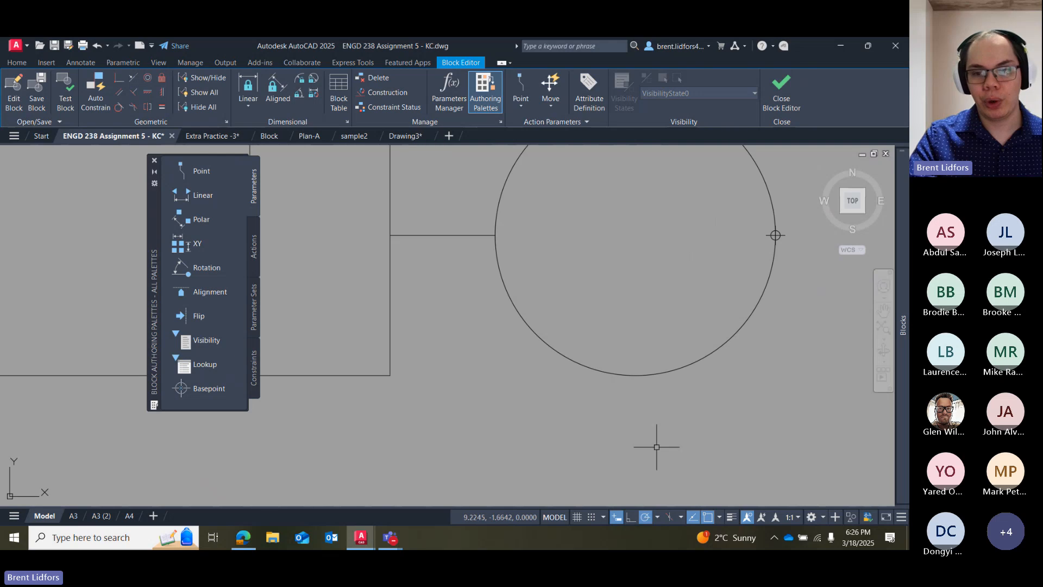
scroll(637, 421, down, 1)
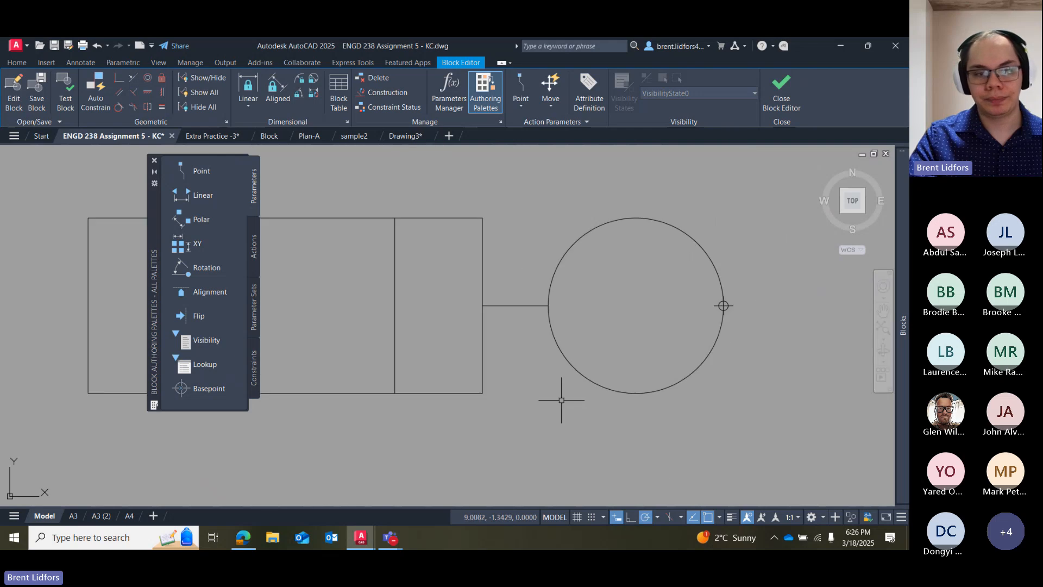
click(35, 99)
click(783, 101)
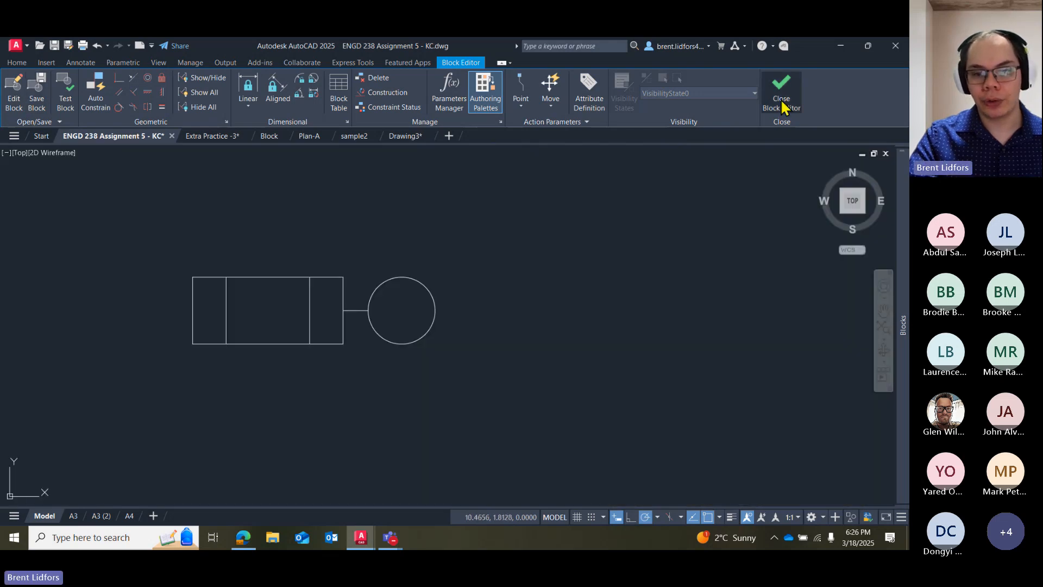
Reposition the fuse block slightly right of its original place by its base point grip on the circle.
click(427, 282)
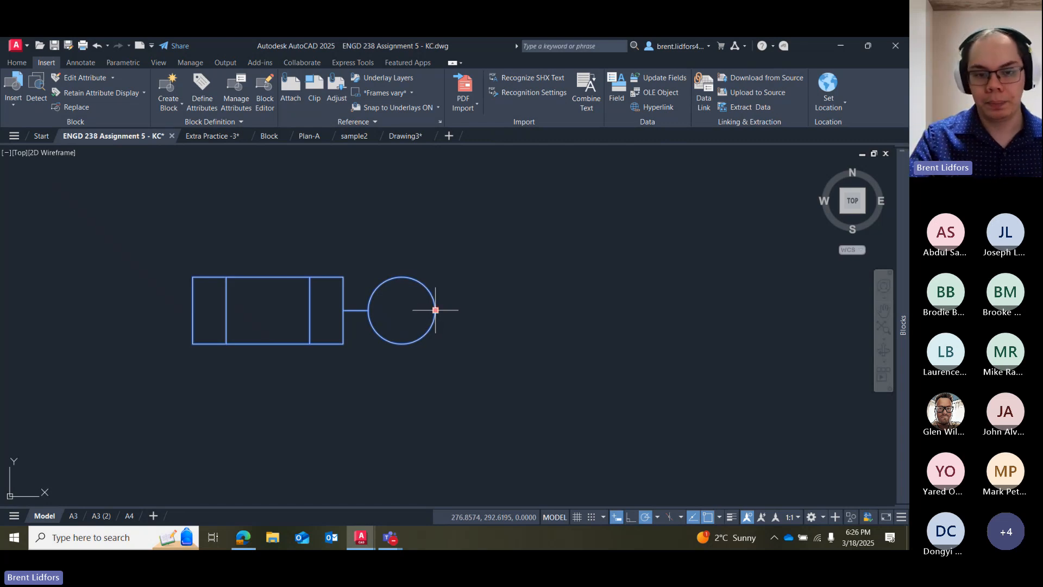
click(477, 228)
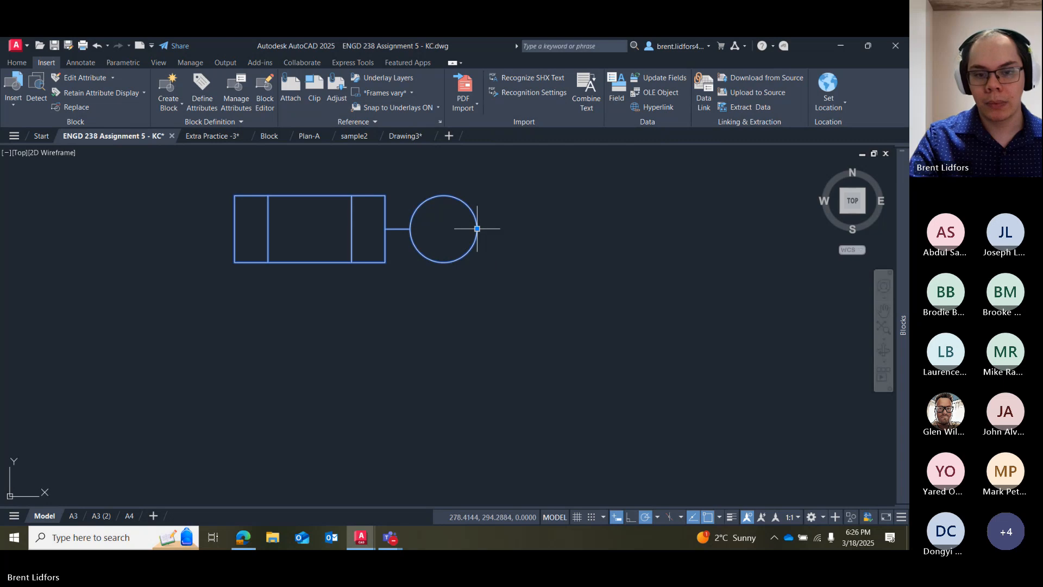
click(477, 228)
click(461, 305)
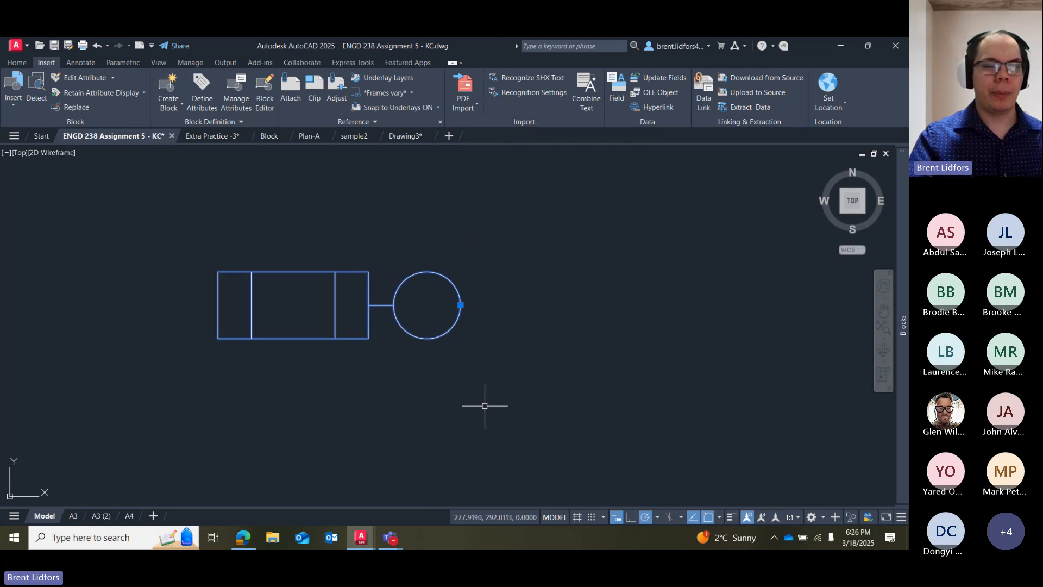
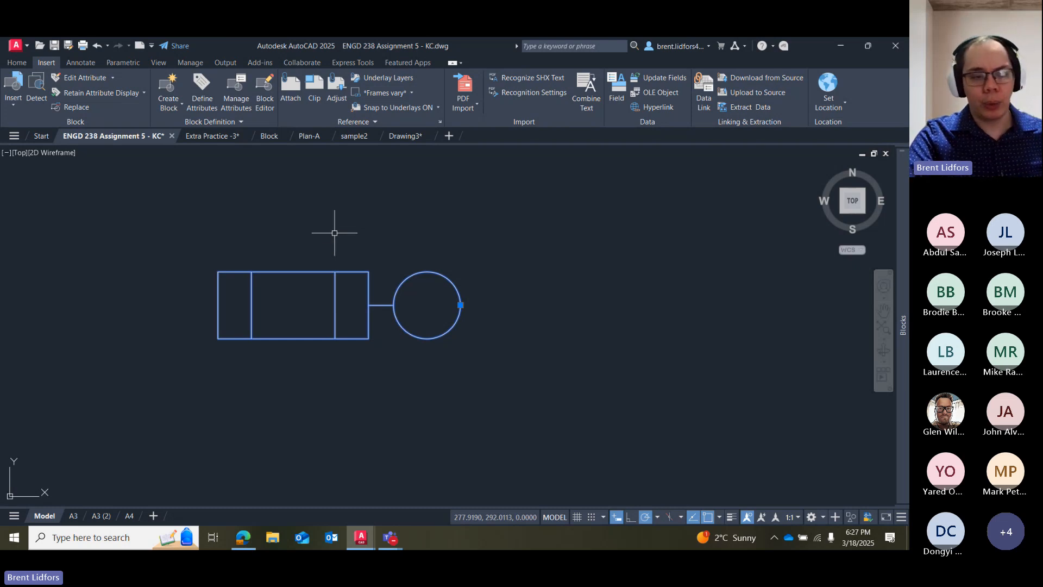
scroll(321, 234, down, 5)
scroll(321, 347, down, 4)
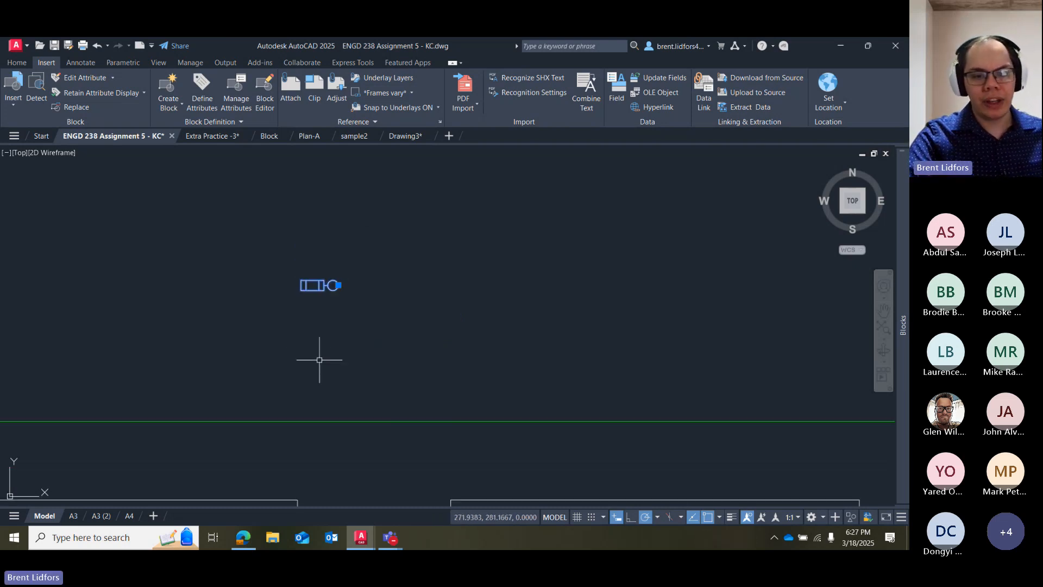
scroll(405, 244, down, 2)
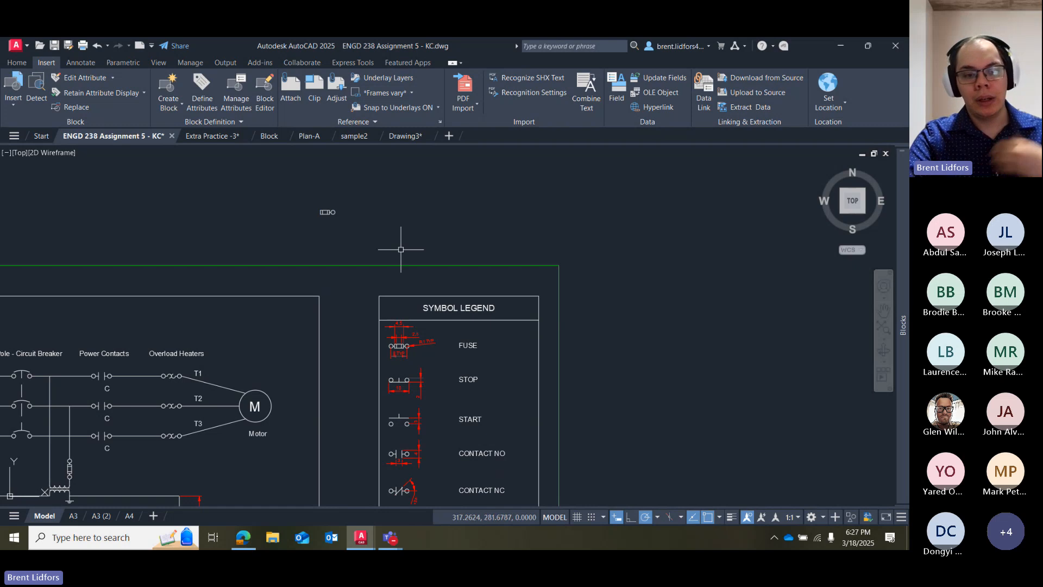
scroll(369, 251, up, 2)
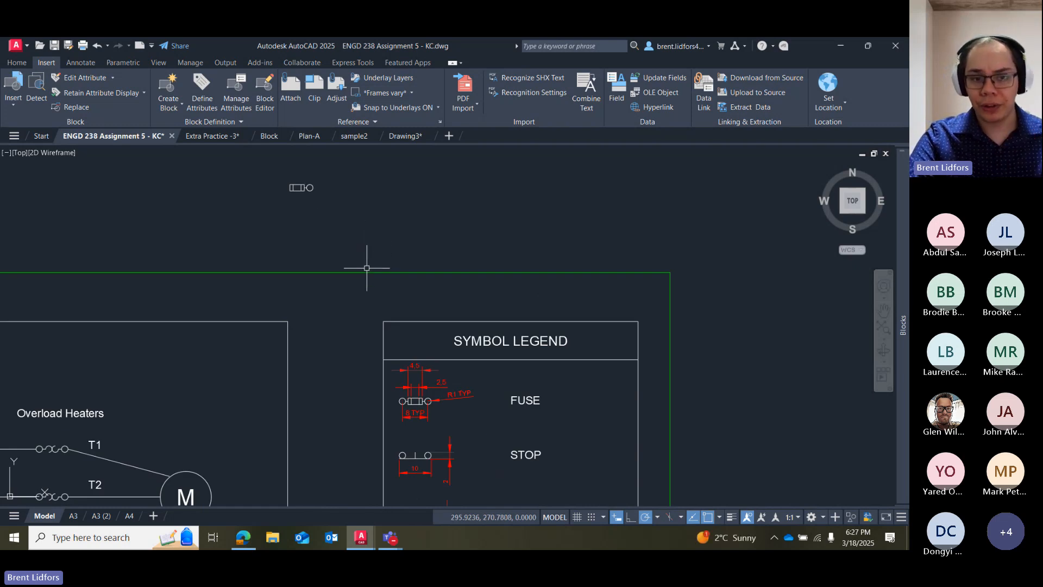
Copy the fuse symbol from the symbol legend and paste five scattered copies in the empty area above the drawing border.
scroll(404, 401, up, 2)
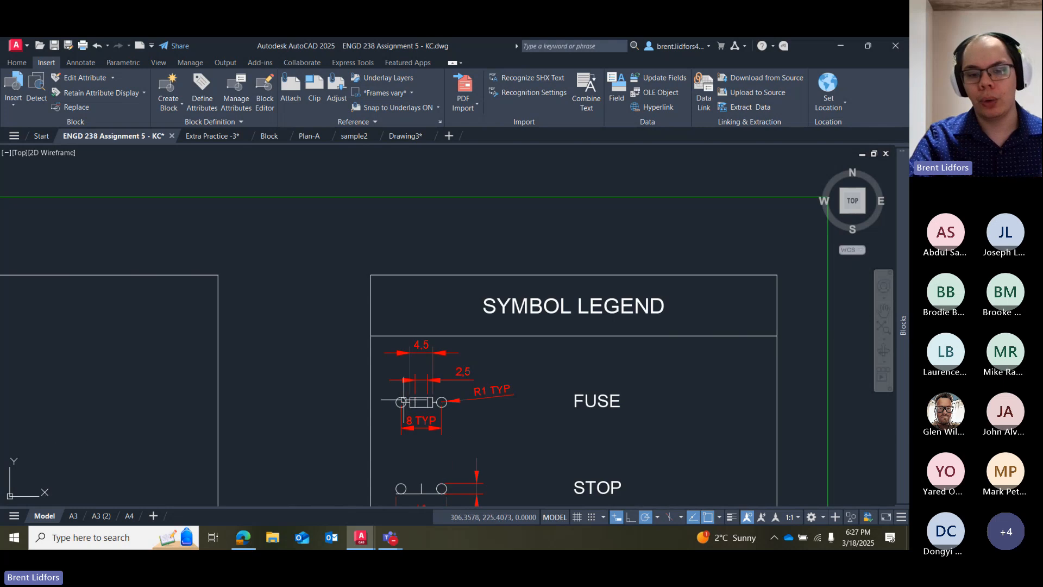
scroll(405, 400, up, 2)
click(415, 388)
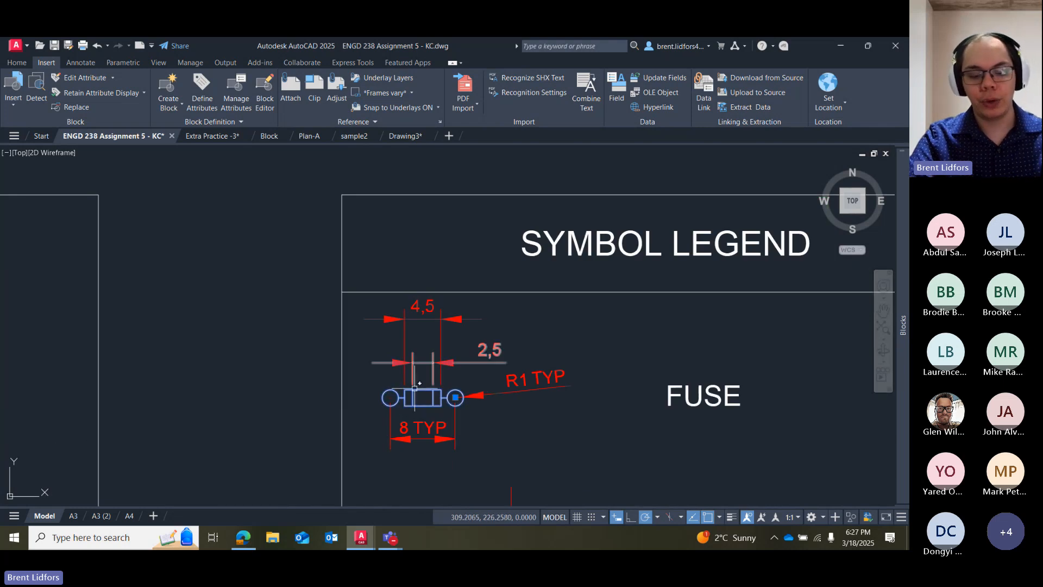
key(ctrl+c)
key(ctrl+v)
middle_drag(430, 223, 353, 474)
middle_drag(369, 299, 356, 465)
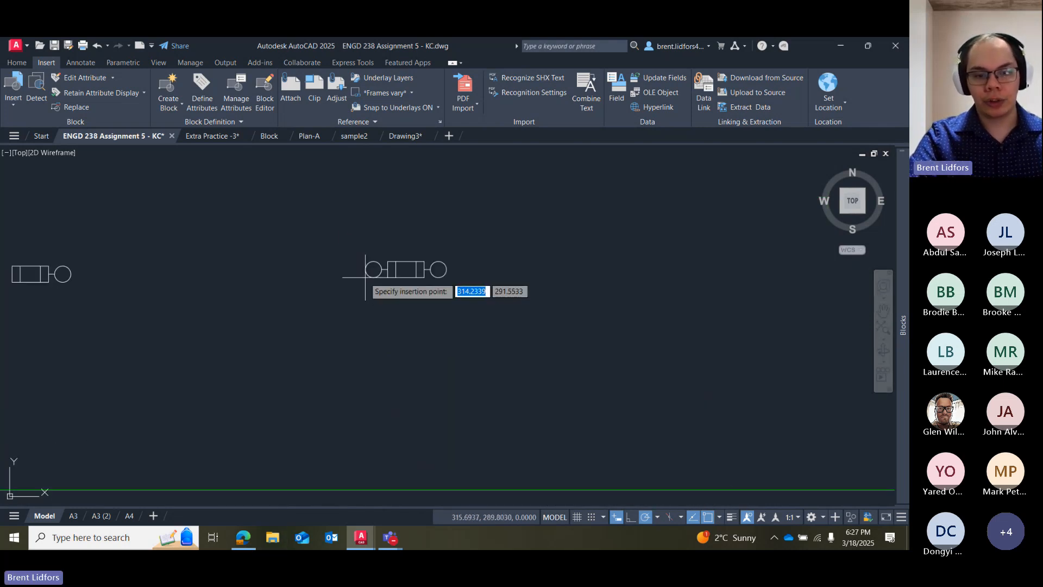
click(366, 277)
key(ctrl+v)
click(328, 232)
key(ctrl+v)
click(329, 324)
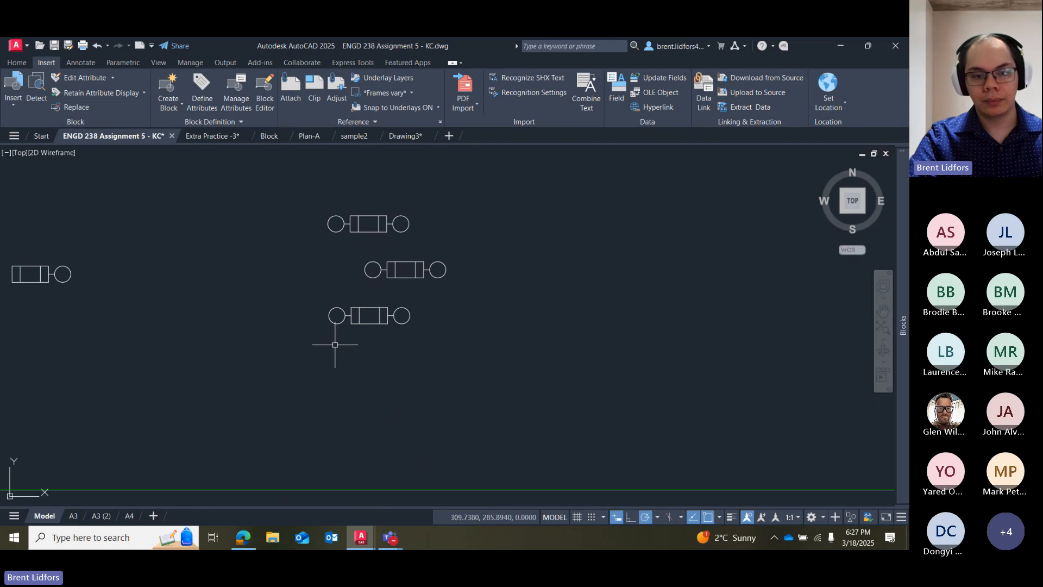
key(ctrl+v)
click(426, 391)
key(ctrl+v)
click(513, 282)
click(480, 214)
click(462, 237)
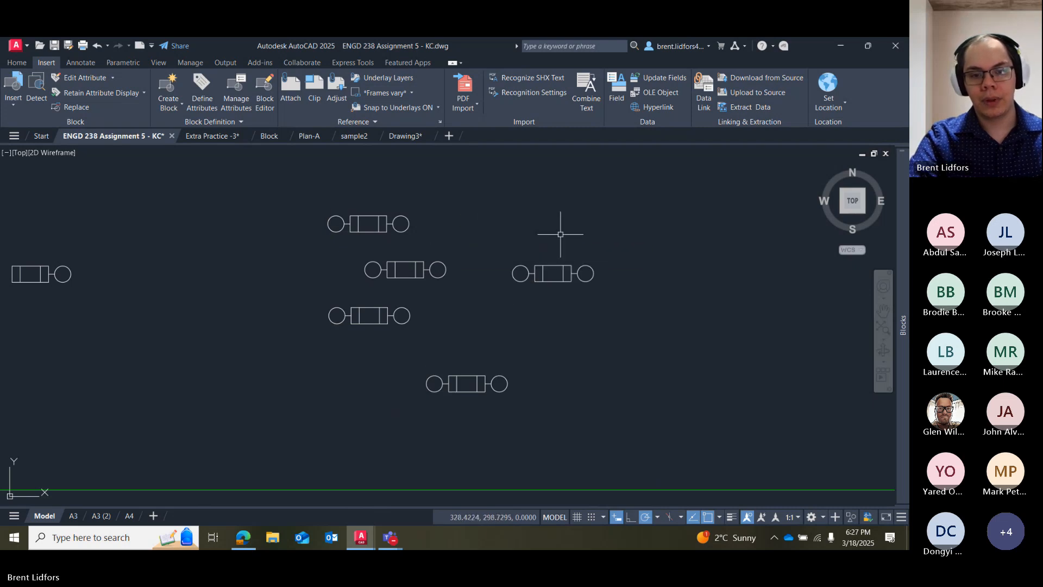
Select the pasted fuse farthest to the right and examine the gallery of blocks stored in the drawing.
click(564, 282)
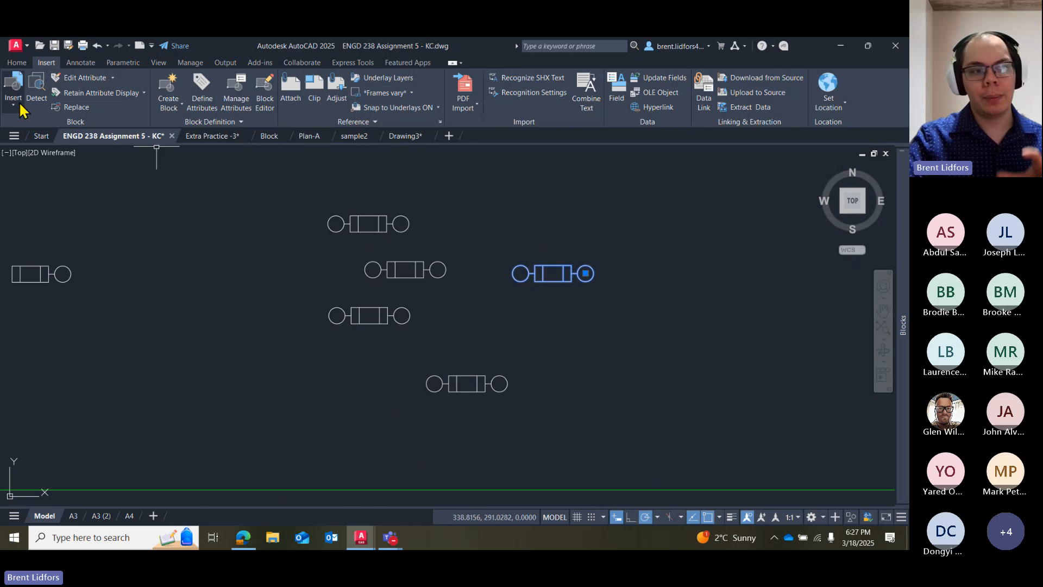
click(13, 87)
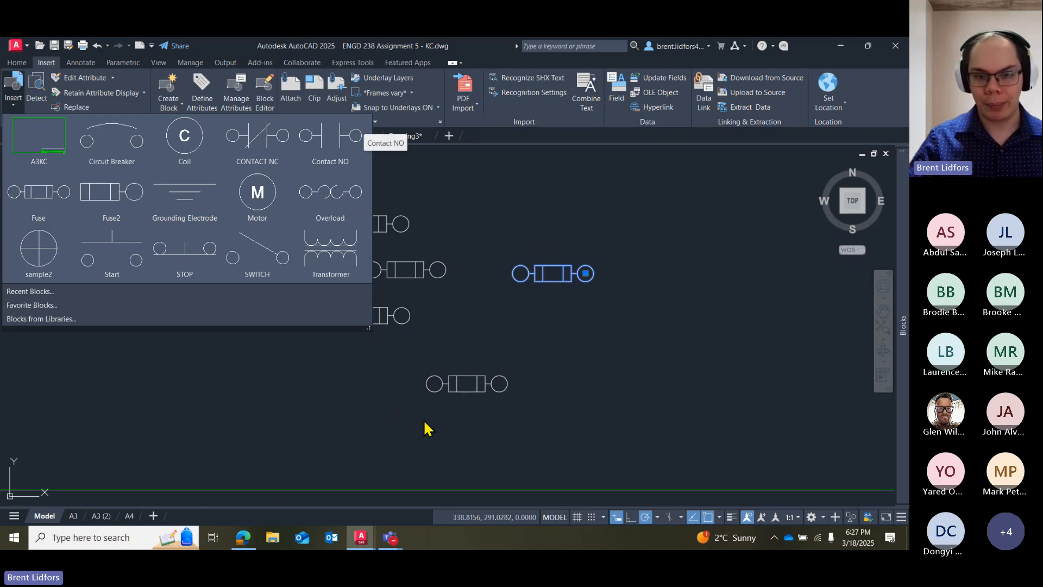
click(499, 239)
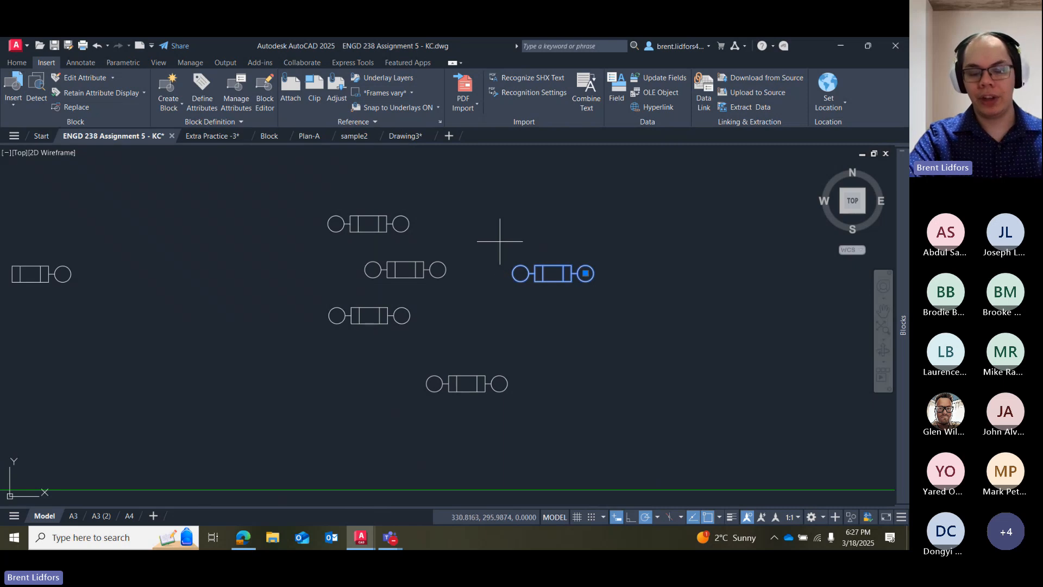
Delete all five pasted copies of the legend's fuse symbol.
click(500, 241)
click(505, 261)
click(529, 218)
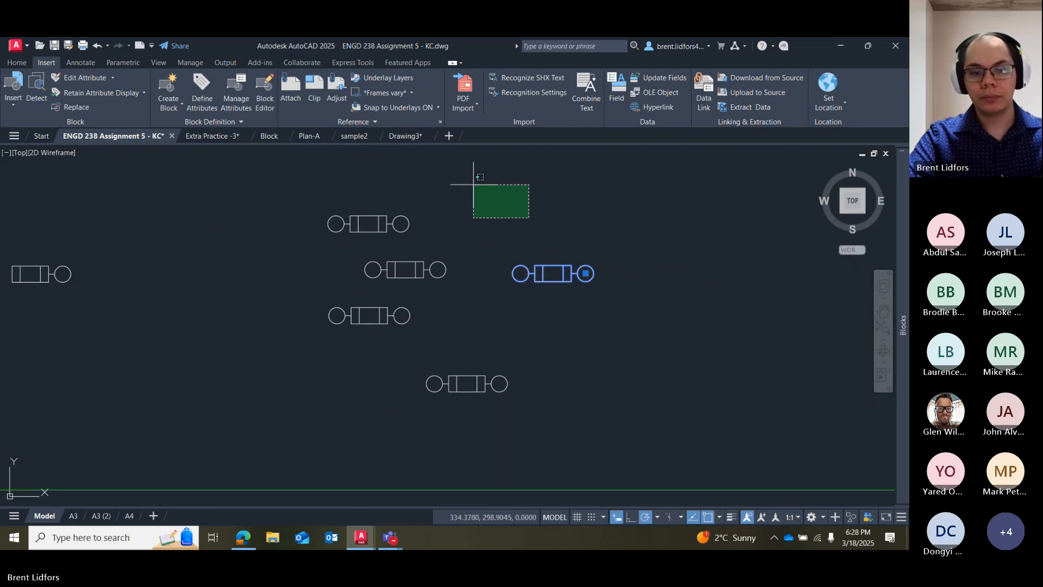
click(231, 438)
key(Delete)
Copy the Fuse2 block above the drawing border and paste seven copies scattered around it.
middle_drag(134, 275, 338, 263)
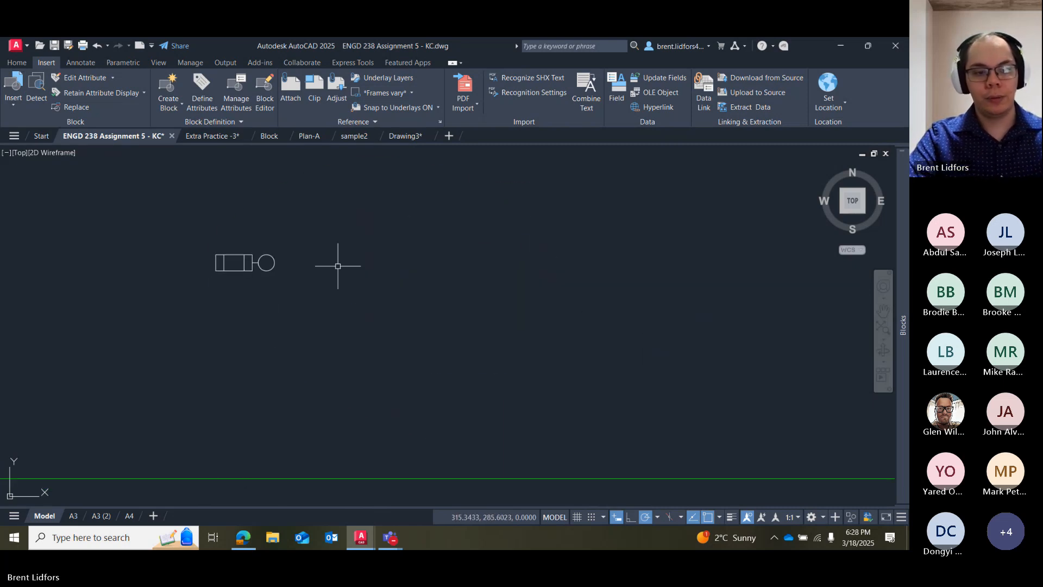
key(ctrl+c)
key(ctrl+v)
click(350, 265)
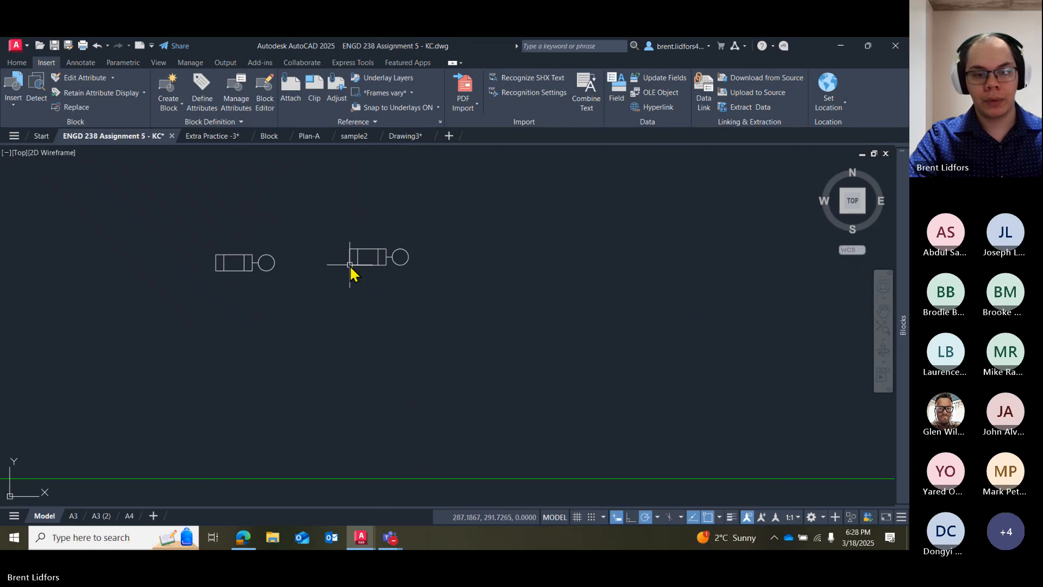
key(ctrl+v)
click(330, 316)
key(ctrl+v)
click(251, 373)
key(ctrl+v)
click(361, 383)
key(ctrl+v)
click(488, 306)
key(ctrl+v)
click(449, 210)
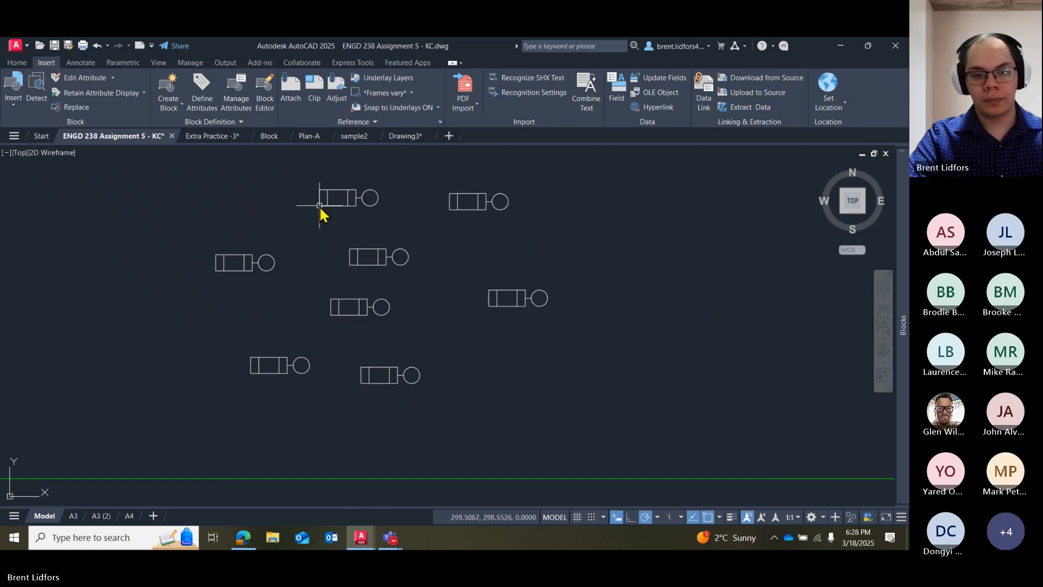
Open the Fuse2 definition in the Block Editor from one of the upper fuse copies.
scroll(367, 291, down, 2)
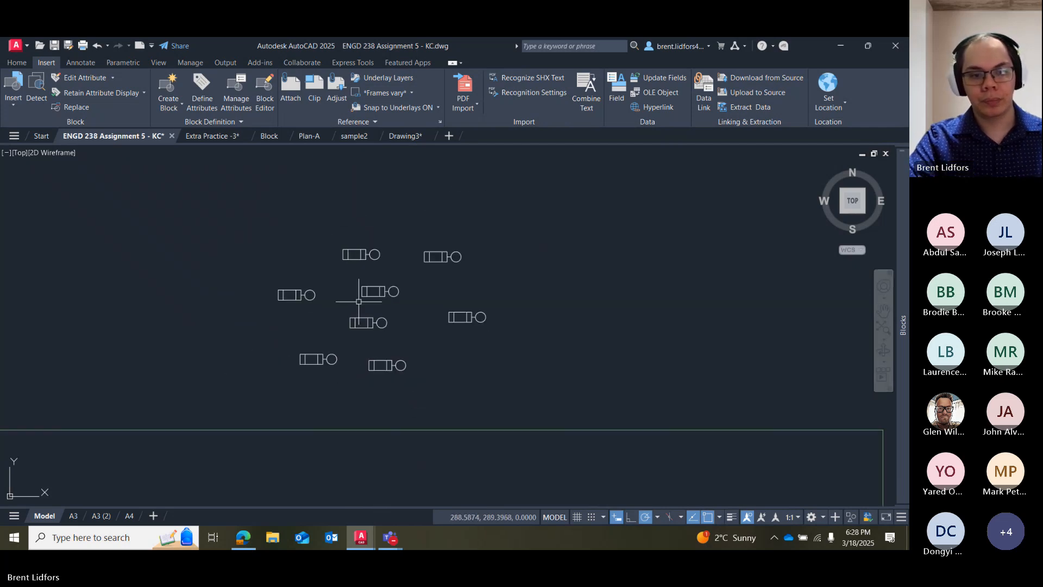
scroll(361, 251, up, 3)
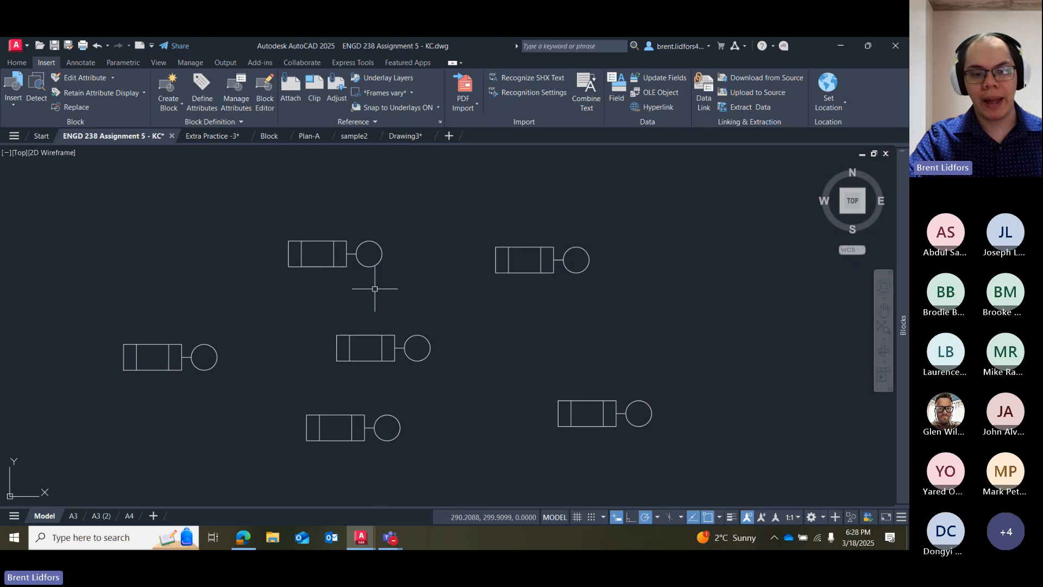
middle_drag(417, 362, 409, 320)
double_click(380, 222)
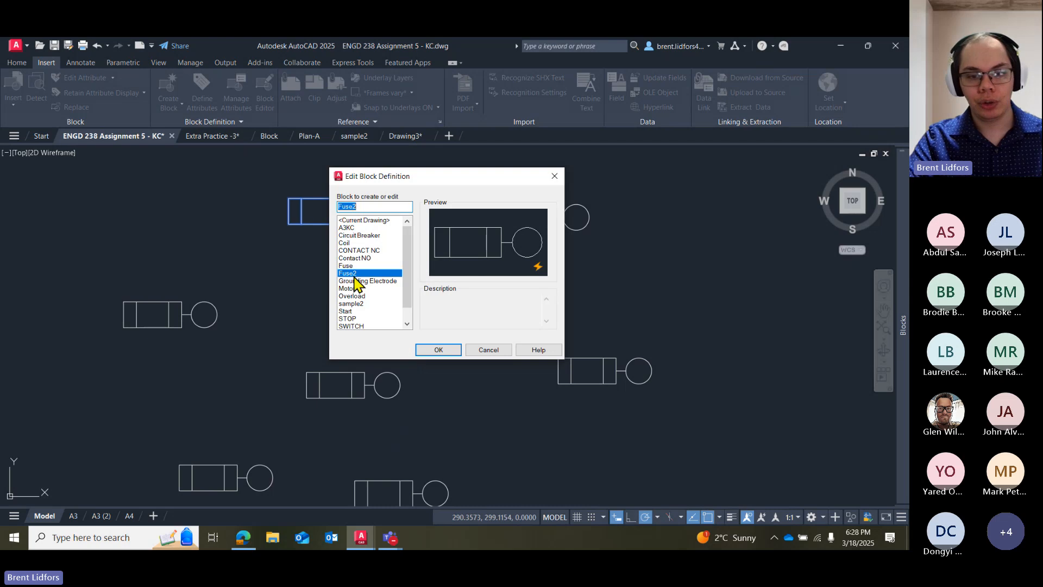
click(435, 350)
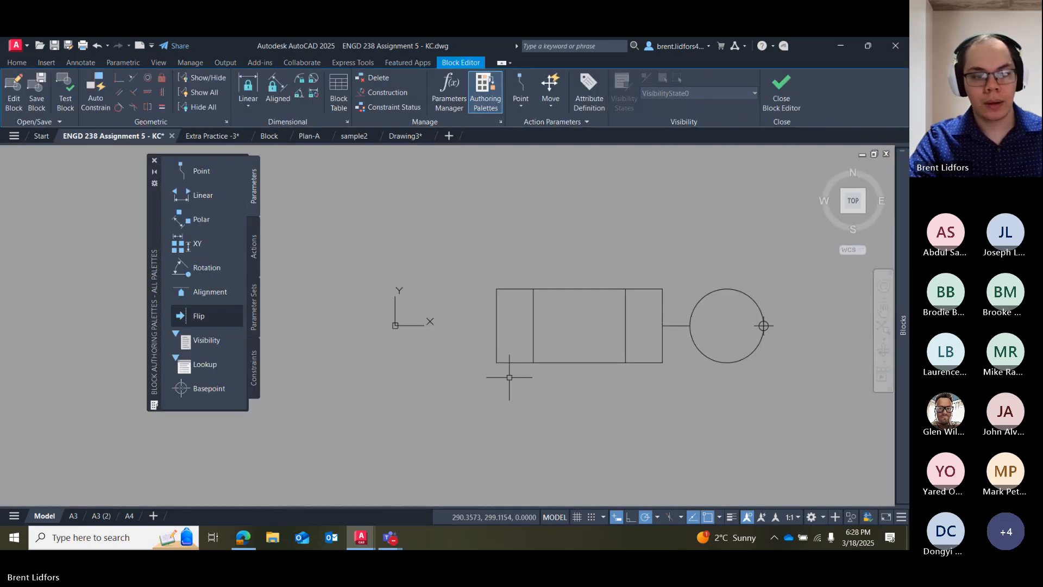
Copy the fuse's circle with its connecting line and paste the copy to the left of the rectangle.
click(12, 63)
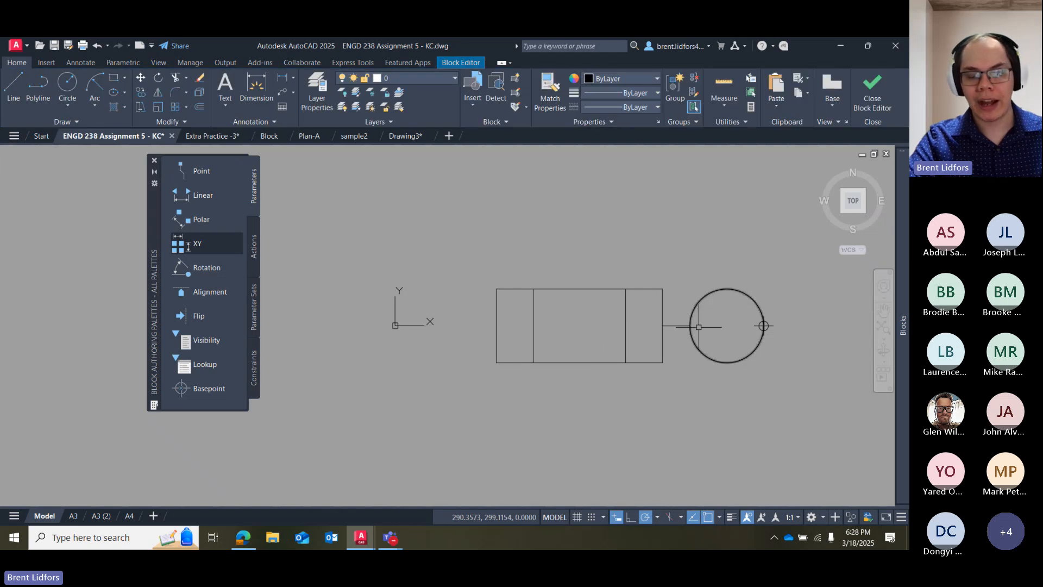
click(756, 264)
click(686, 329)
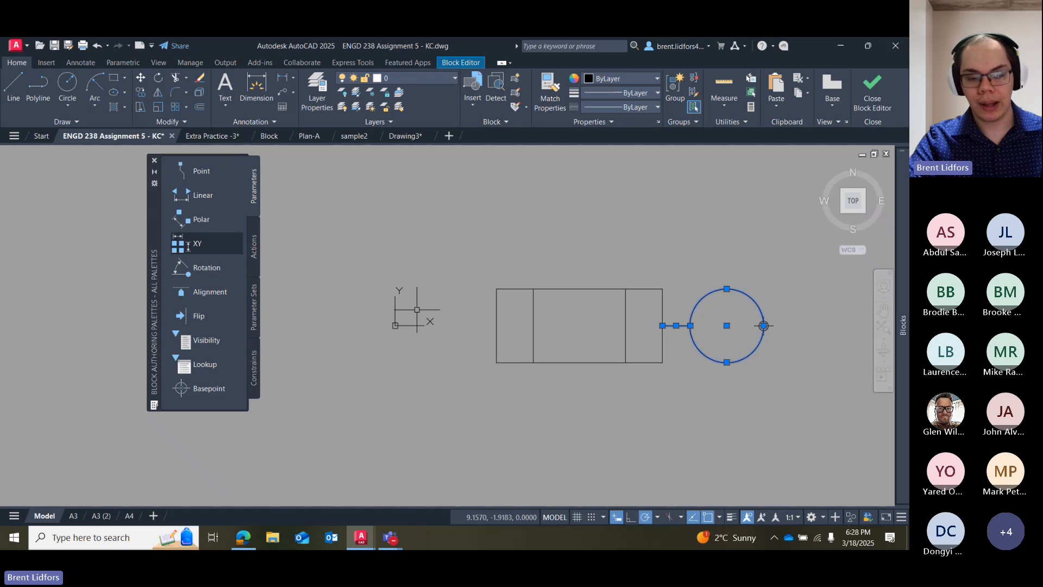
key(ctrl+v)
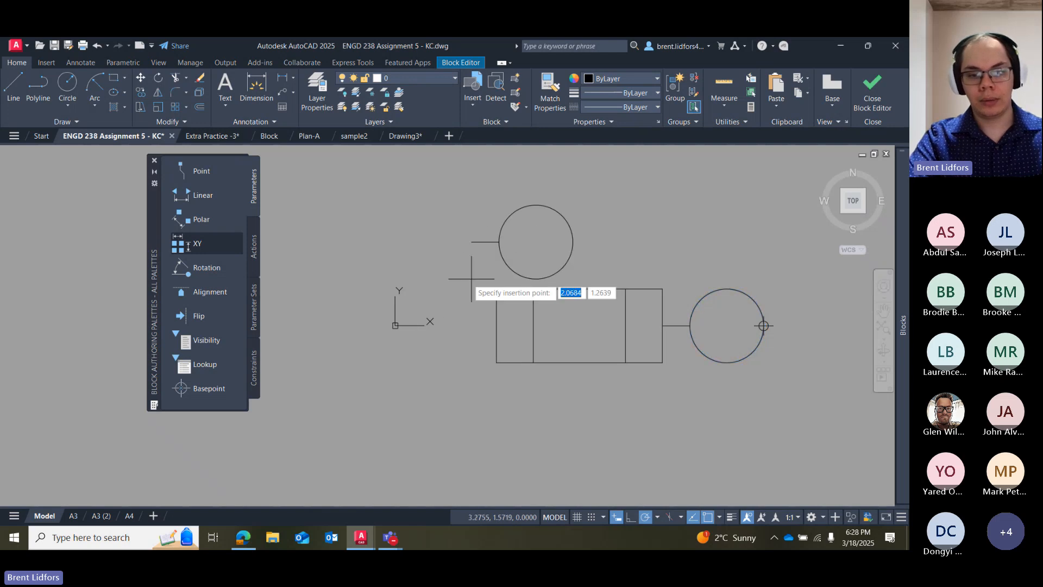
click(371, 368)
Rotate the pasted circle and line 180 degrees about the line's free end.
click(433, 282)
click(366, 346)
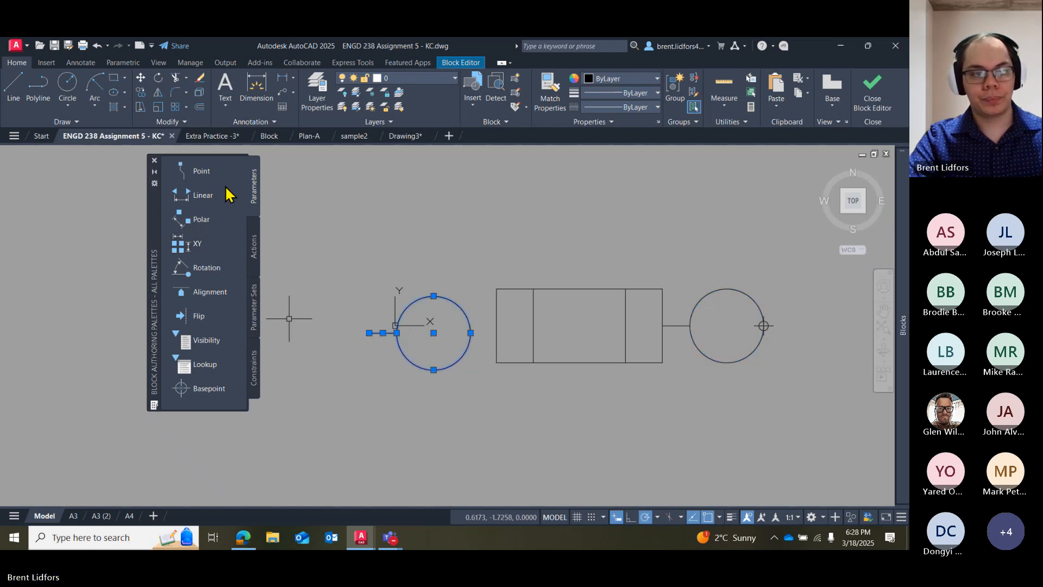
click(158, 78)
click(370, 333)
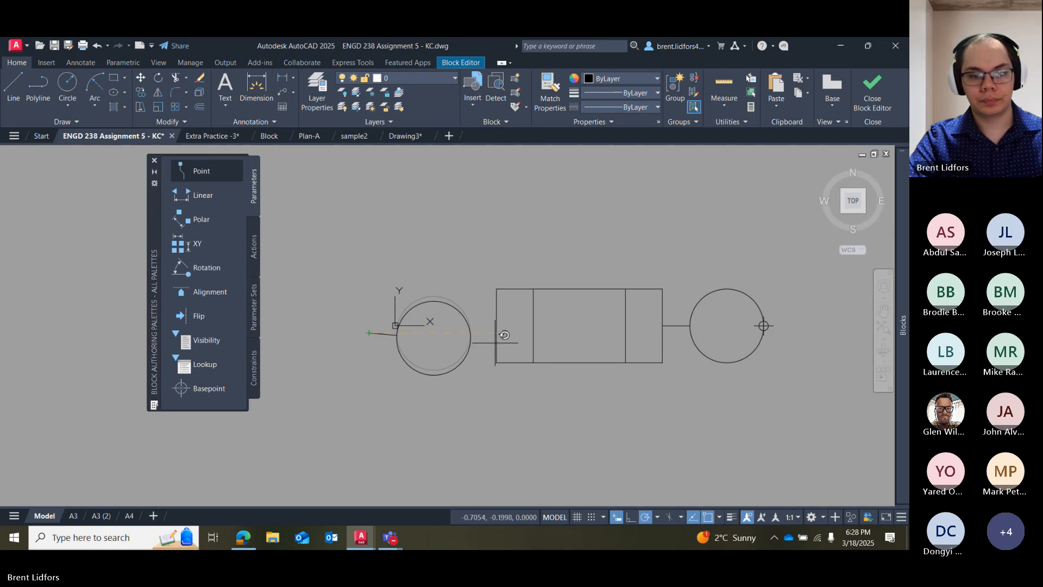
click(315, 334)
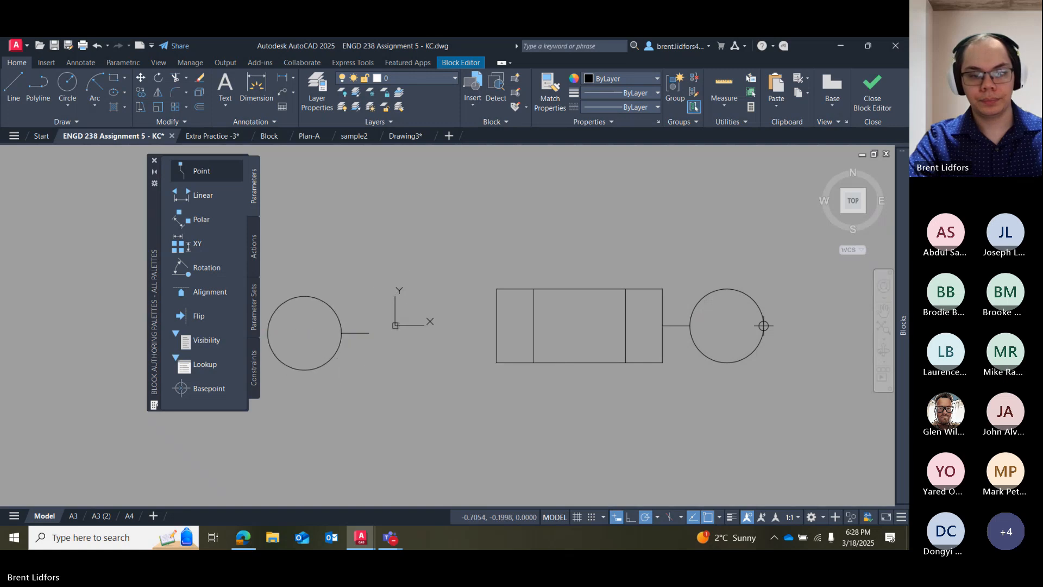
Move the rotated circle and line by the line's free end onto the midpoint of the rectangle's left edge.
click(358, 296)
click(328, 356)
text(m)
key(space)
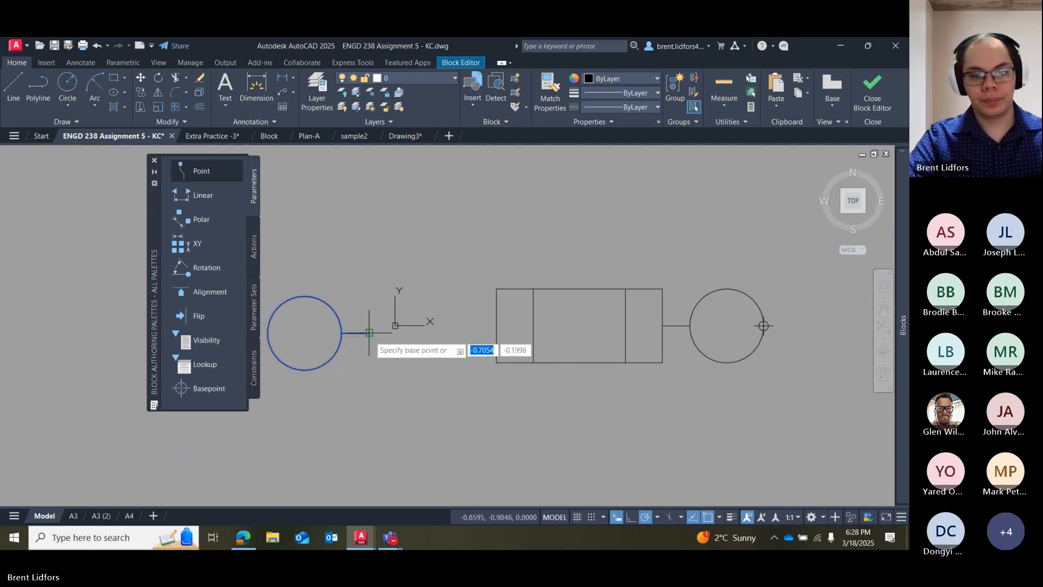
click(370, 333)
click(497, 326)
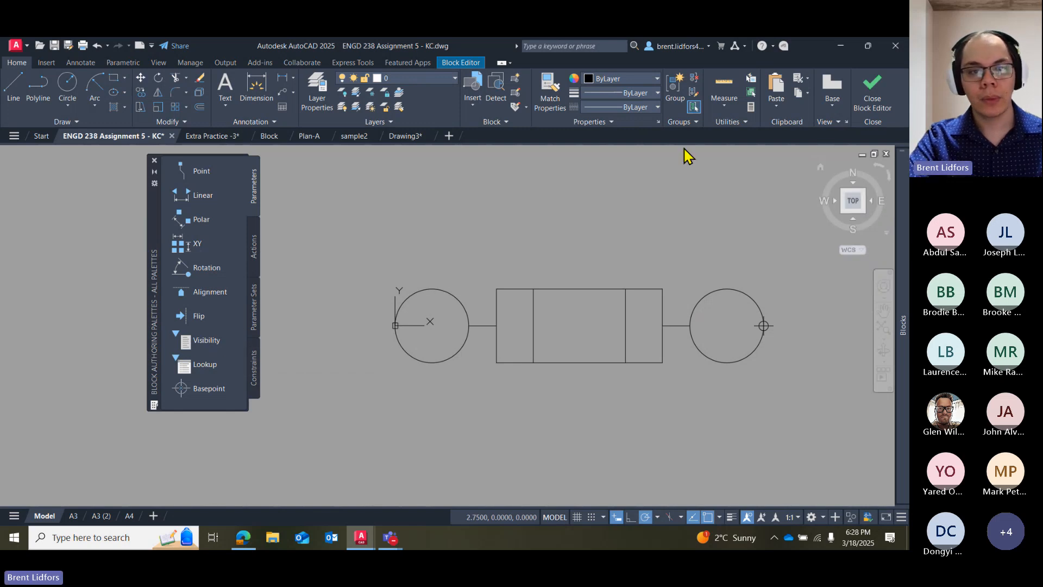
Save the changes to the Fuse2 definition for all block references and close the Block Editor.
click(463, 64)
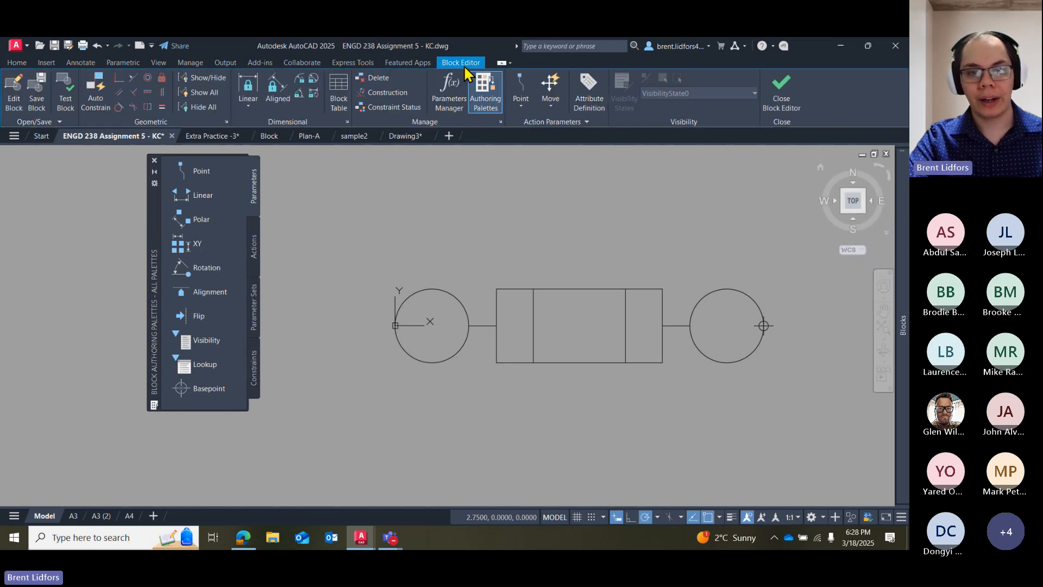
click(37, 91)
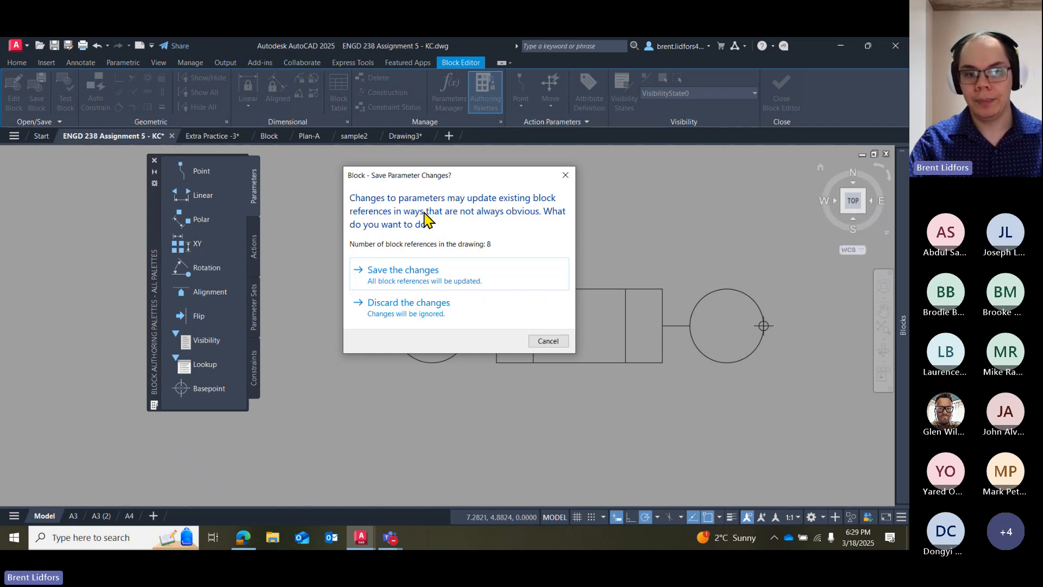
click(405, 270)
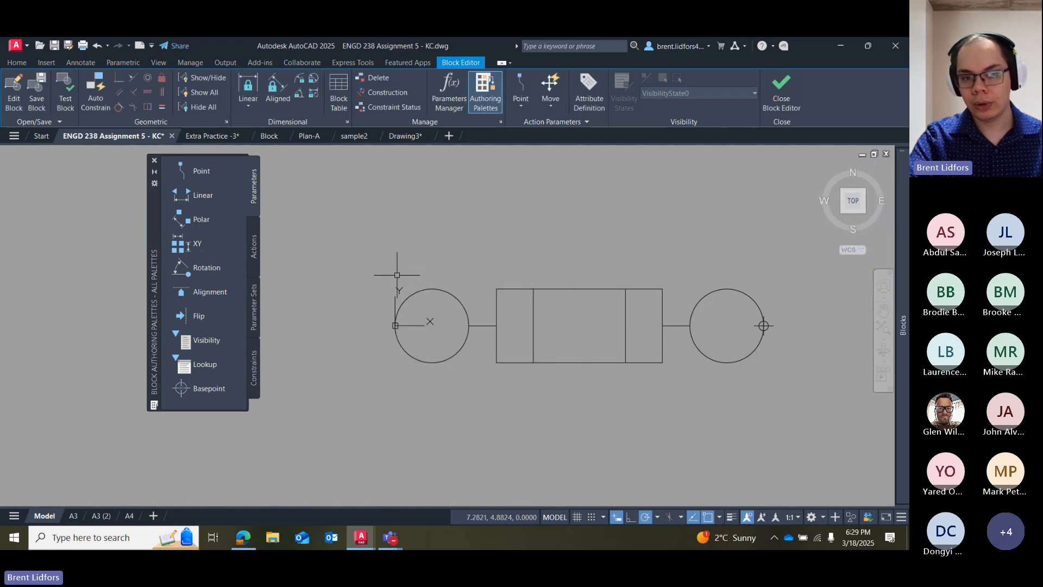
click(796, 100)
Select several of the updated Fuse2 copies to inspect their base point grips, clearing the selection each time.
click(348, 294)
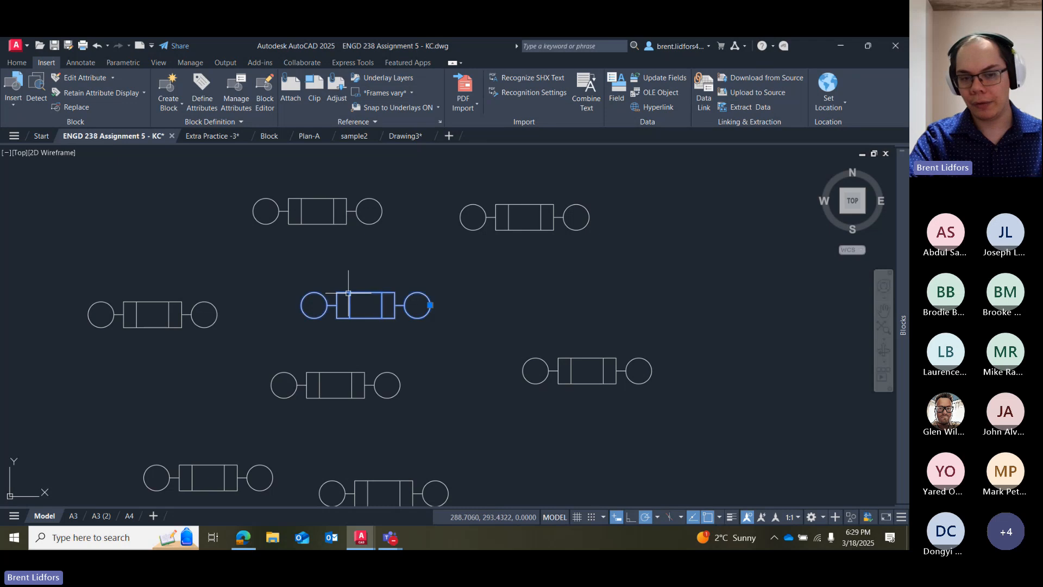
click(347, 206)
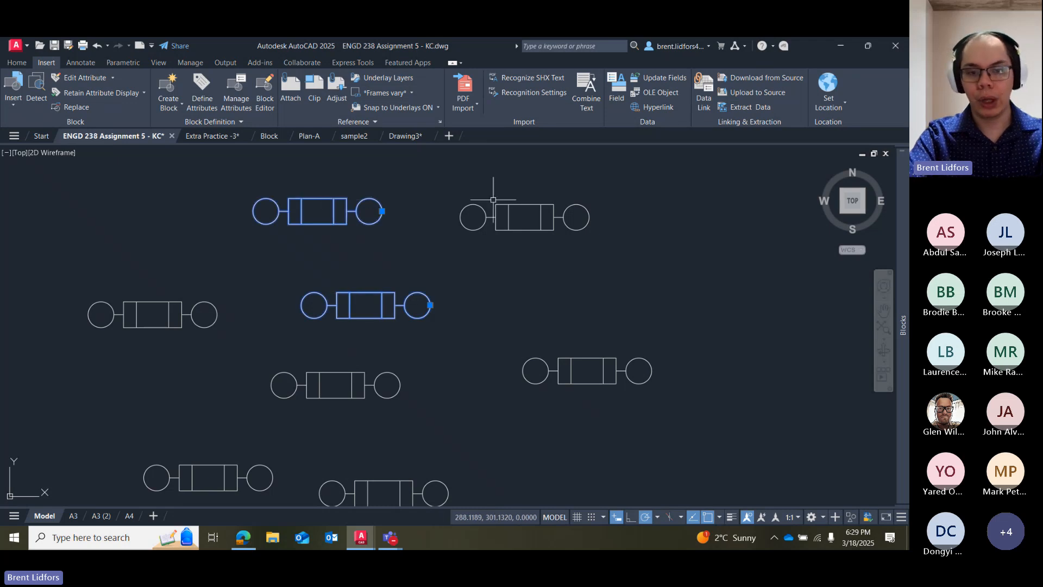
key(Escape)
click(488, 203)
key(Escape)
click(480, 206)
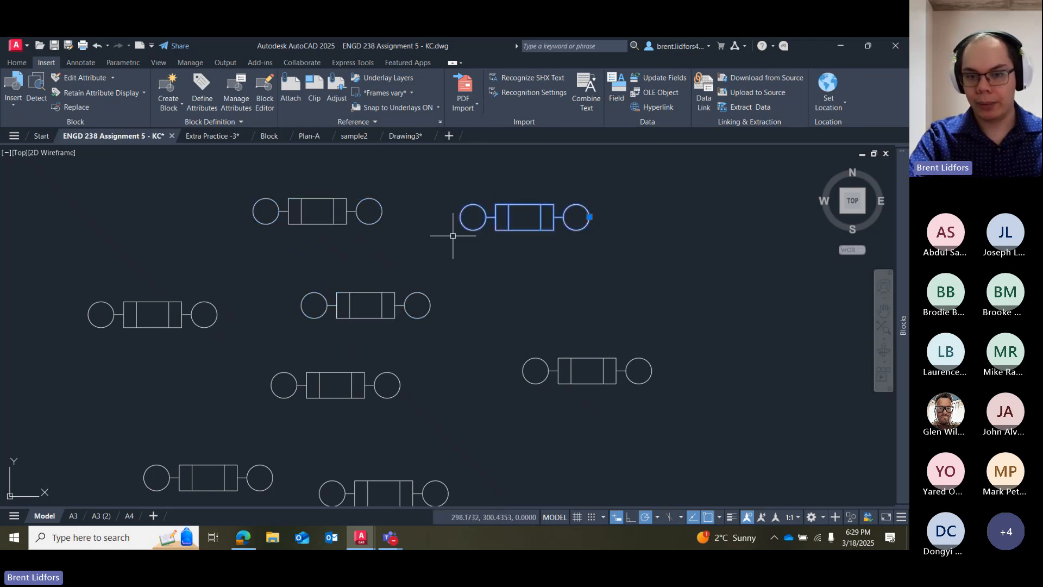
key(Escape)
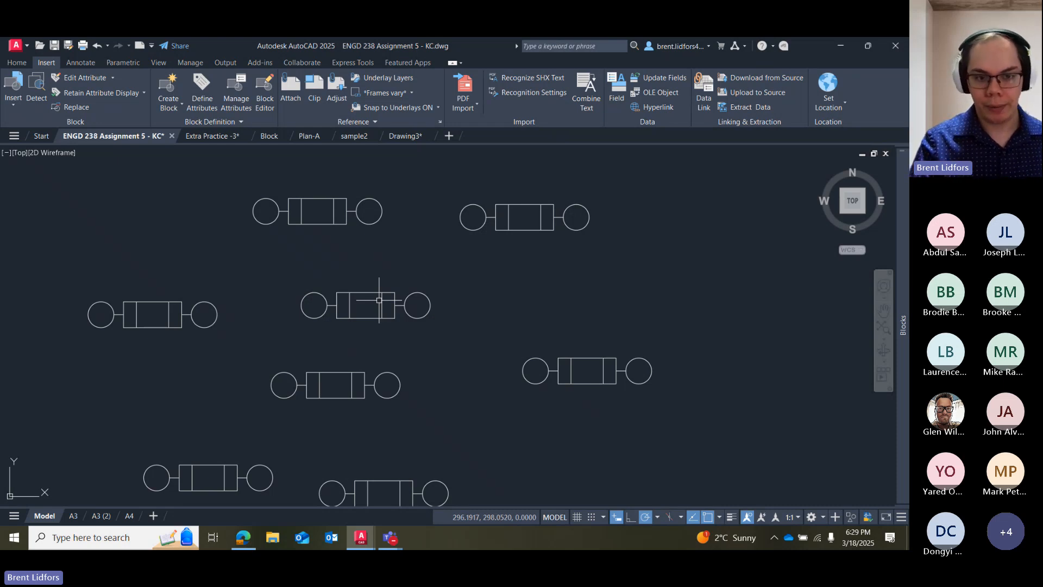
Check the Fuse2 preview in the drawing's block gallery.
scroll(379, 300, down, 2)
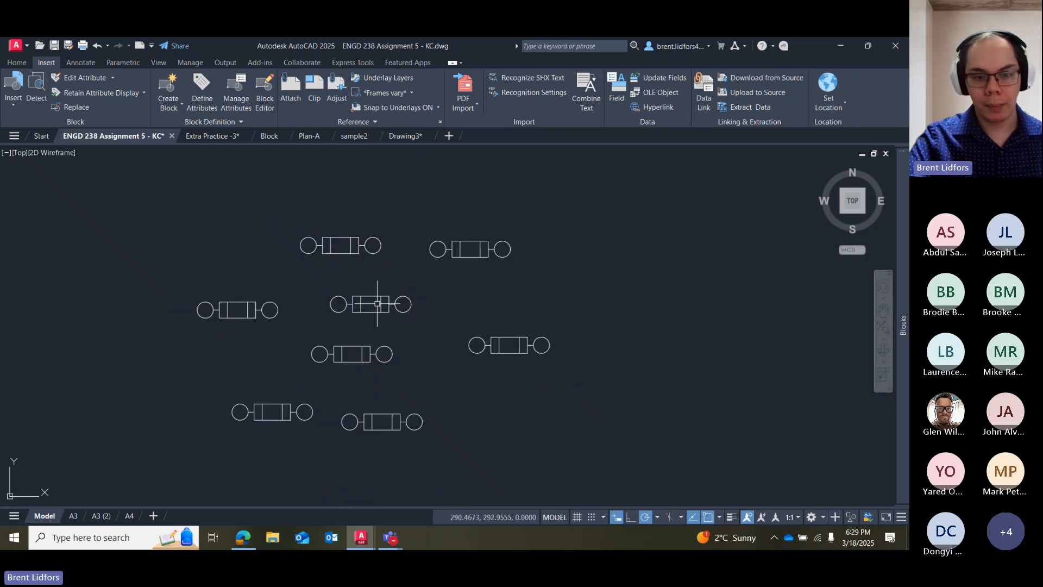
click(13, 87)
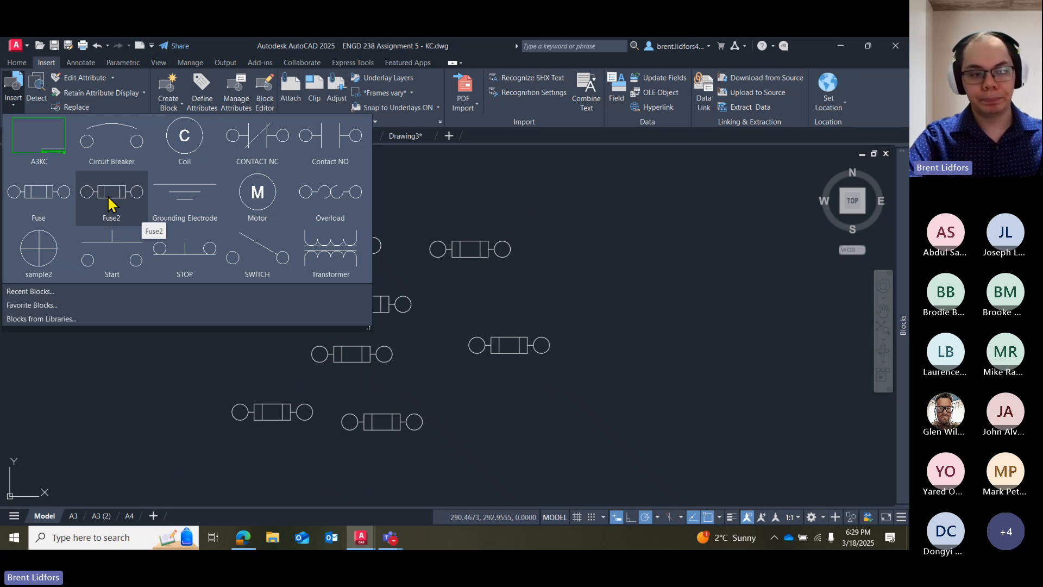
key(Escape)
Insert a Fuse block to the right of the Fuse2 copies.
click(18, 98)
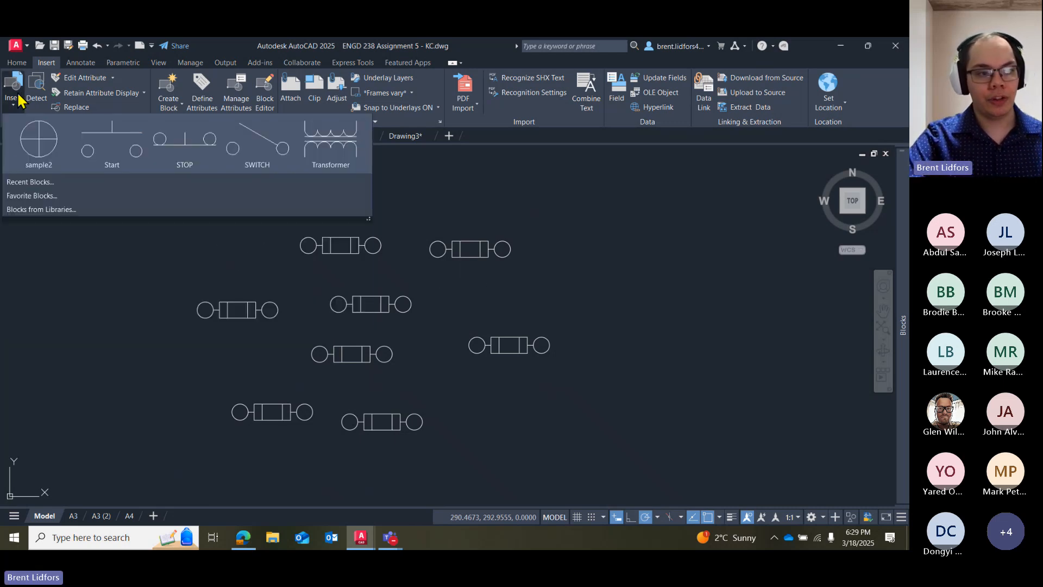
click(42, 198)
click(716, 256)
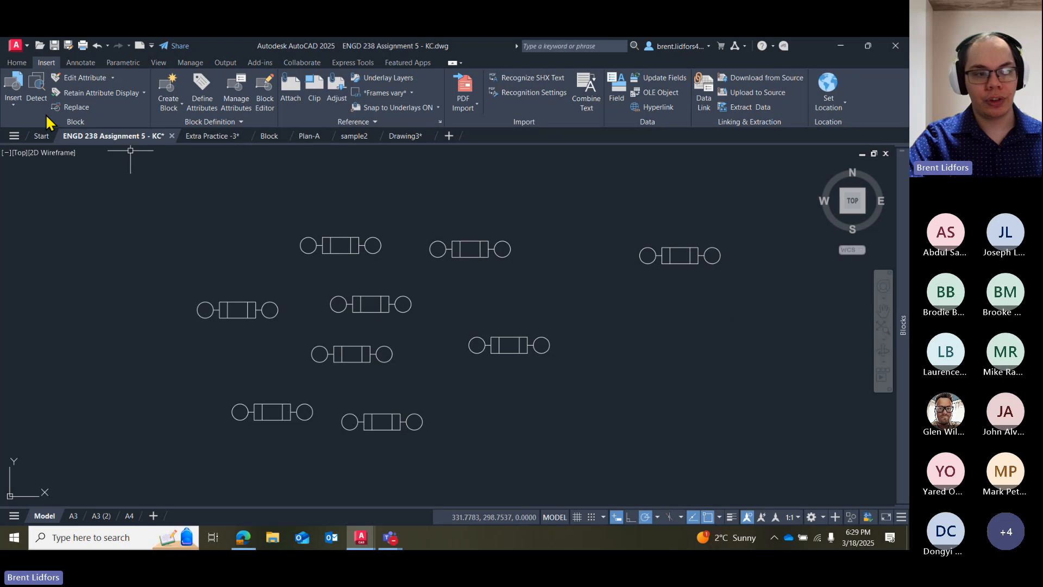
Insert a second Fuse block below the first one and paste a copy of it further down.
click(13, 90)
click(47, 197)
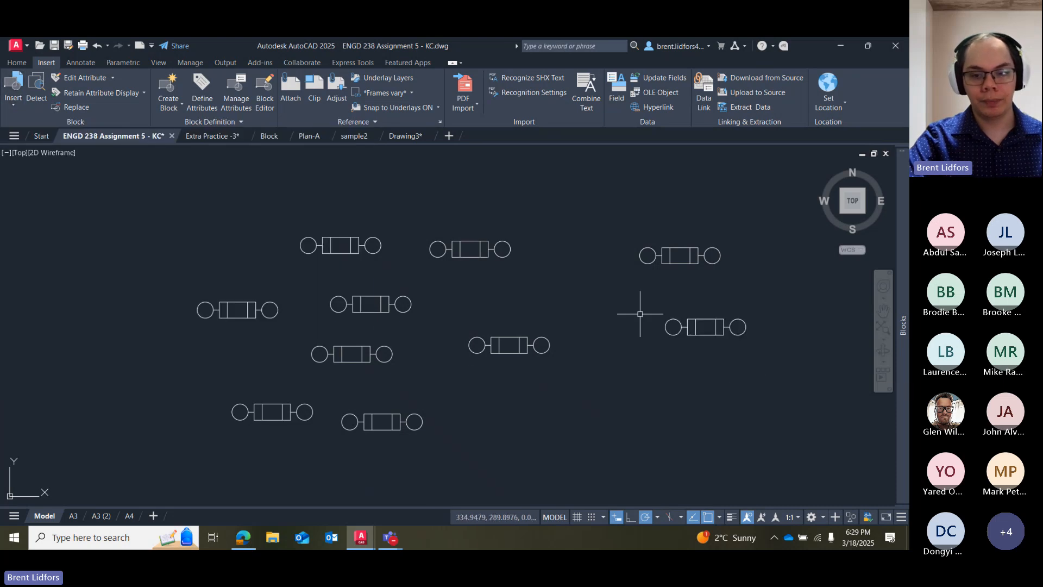
click(696, 327)
key(ctrl+c)
key(ctrl+v)
click(655, 418)
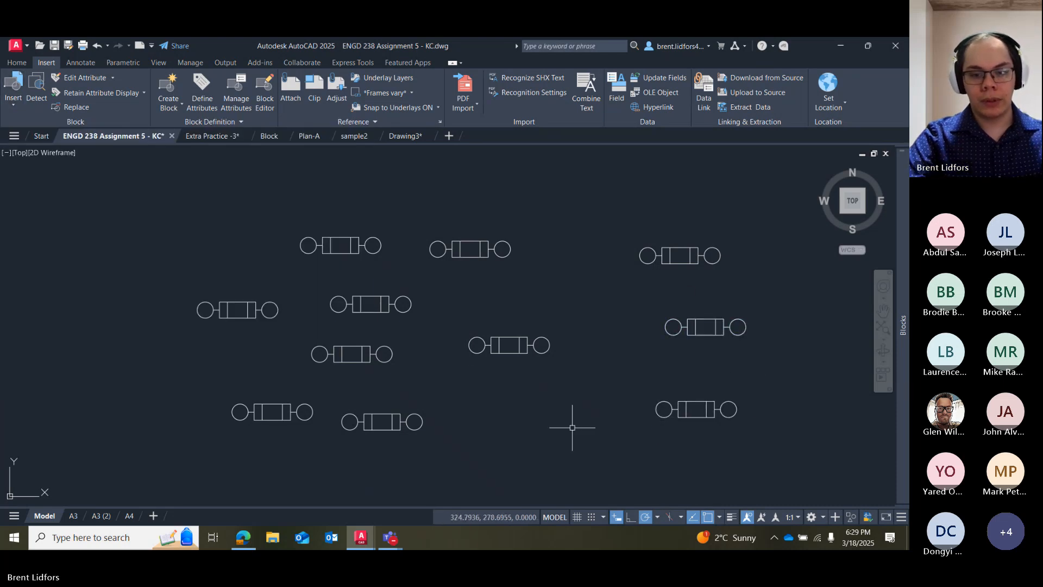
Open the Fuse2 definition in the Block Editor and erase the upper half of its box and both inner vertical lines.
double_click(508, 345)
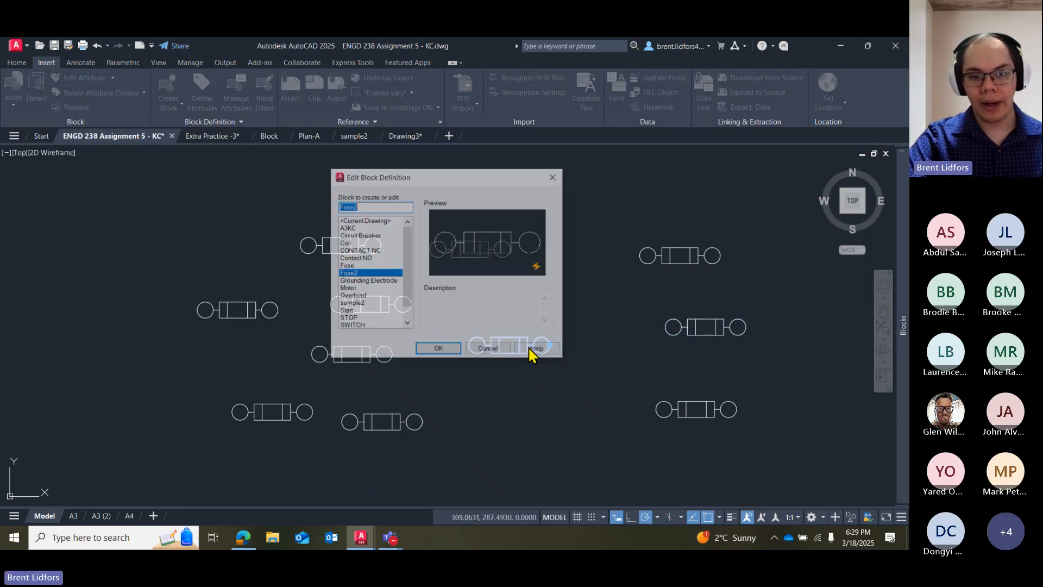
click(439, 349)
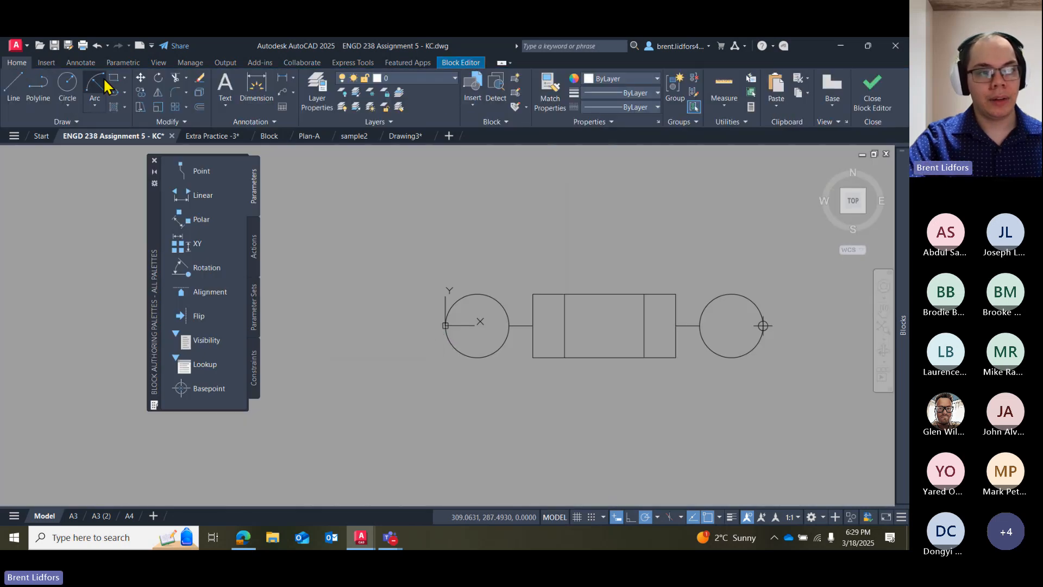
click(96, 85)
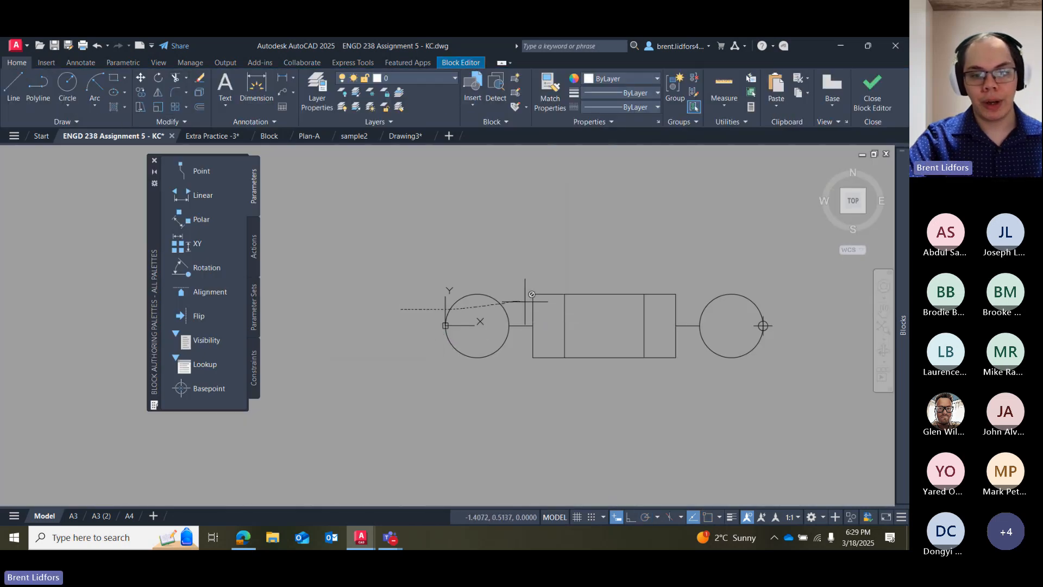
drag(525, 302, 693, 299)
drag(623, 276, 589, 348)
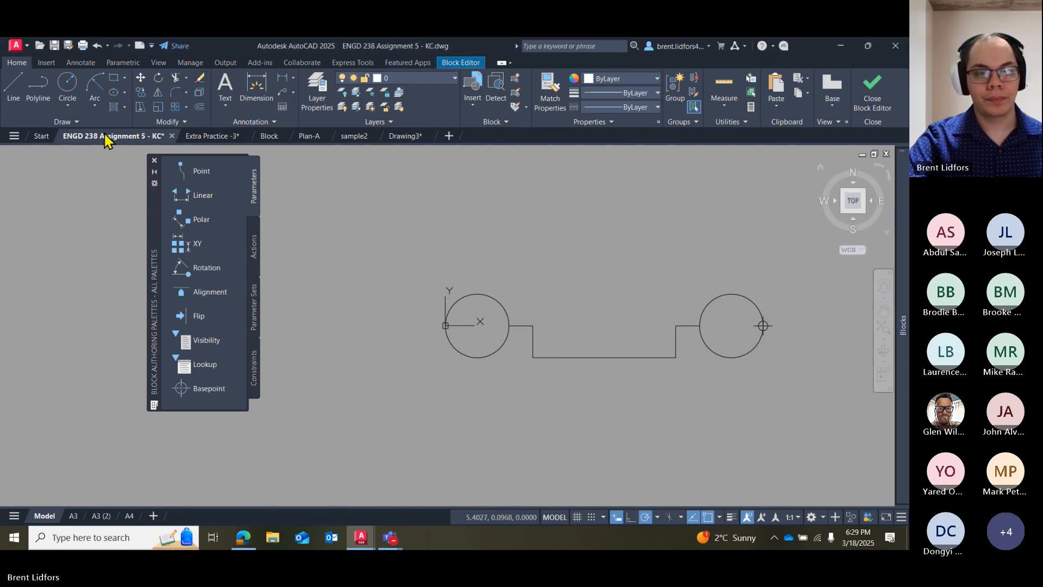
Save the changes to the Fuse2 definition and close the Block Editor.
click(459, 63)
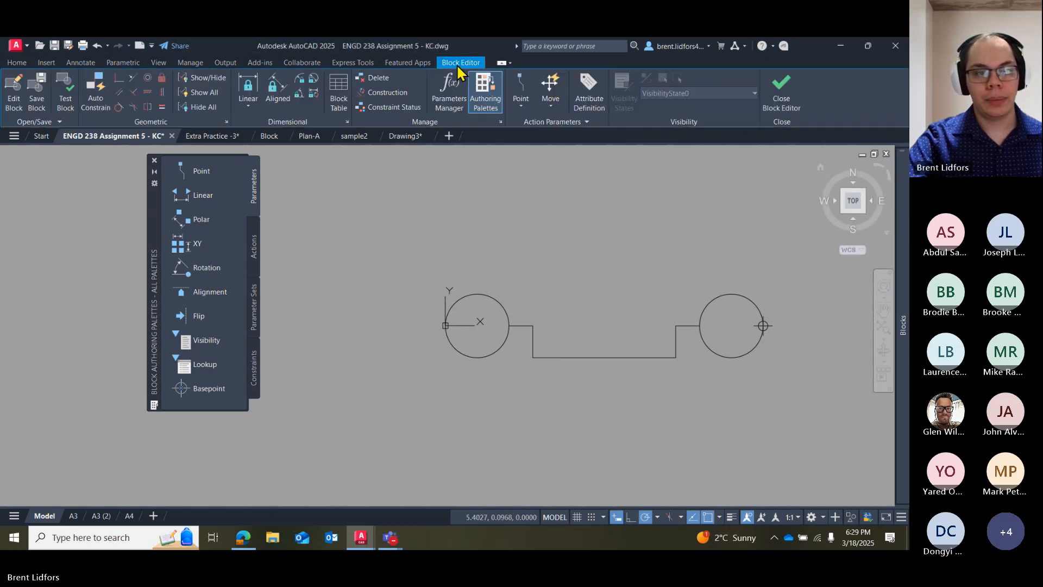
click(36, 90)
click(361, 289)
click(782, 95)
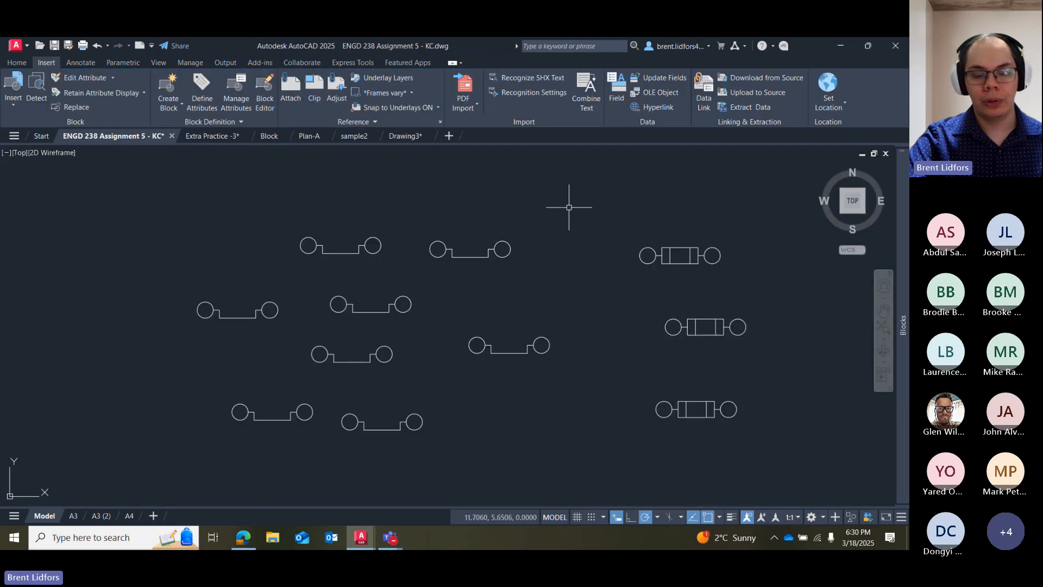
Select all the Fuse2 copies and then the three Fuse copies to compare the two groups' grips.
mouse_move(473, 198)
mouse_down()
mouse_move(605, 443)
mouse_move(510, 407)
mouse_up()
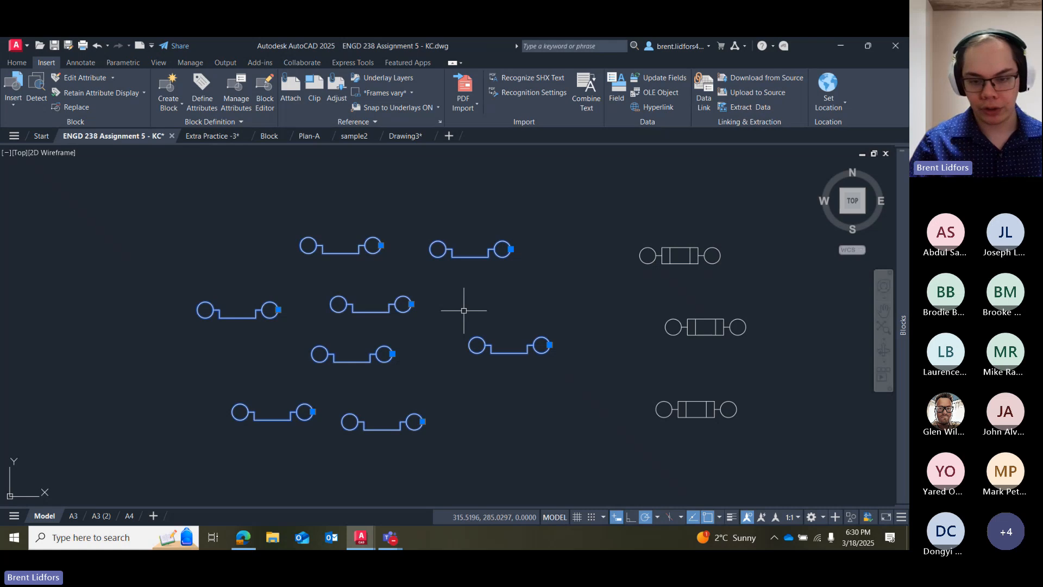
key(Escape)
mouse_move(731, 239)
mouse_down()
mouse_move(652, 214)
mouse_move(682, 413)
mouse_move(701, 418)
mouse_up()
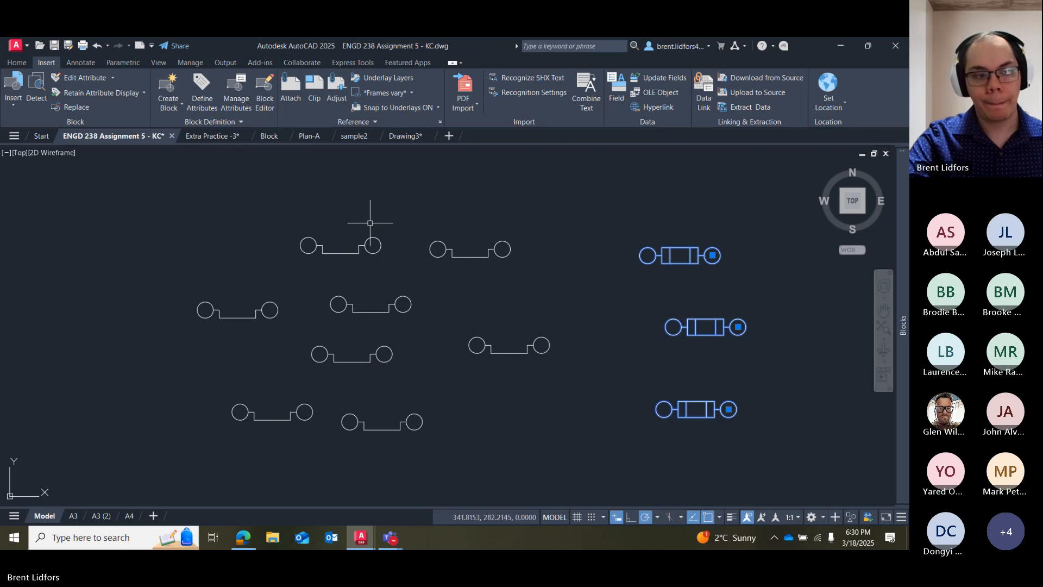
Compare the Fuse and Fuse2 previews in the drawing's block gallery, then clear the selection.
click(13, 87)
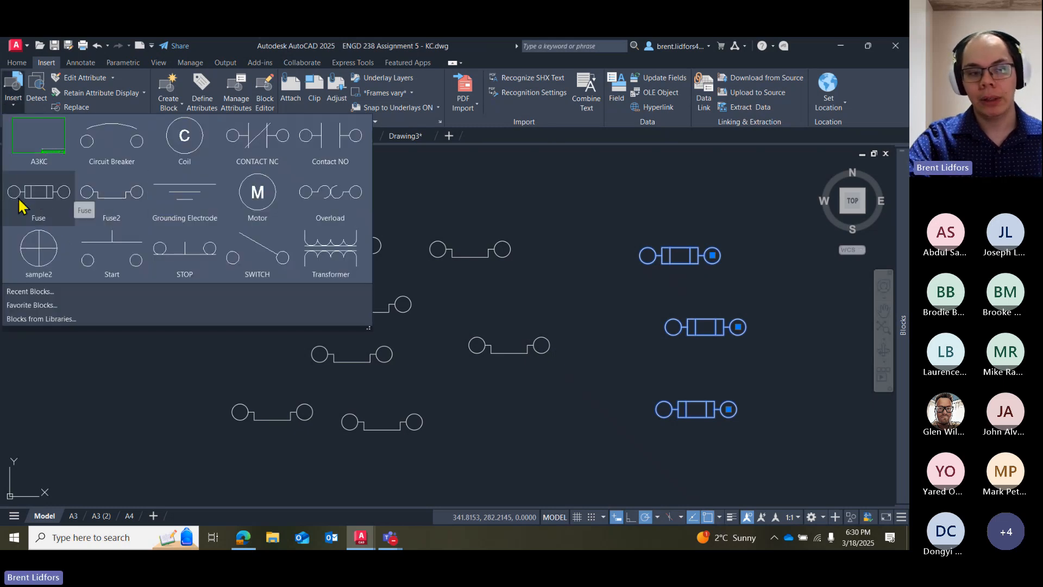
click(112, 197)
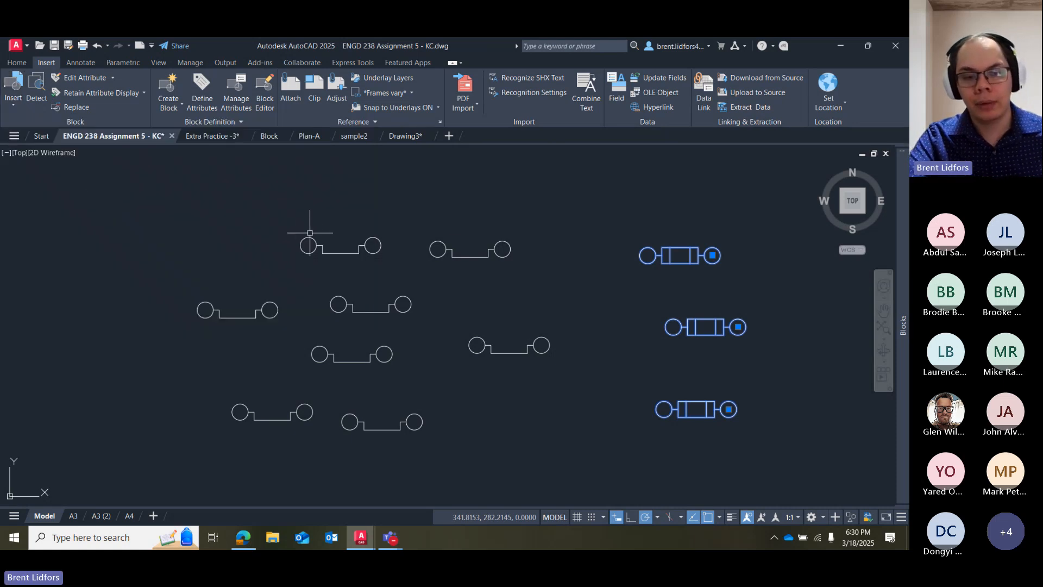
click(310, 232)
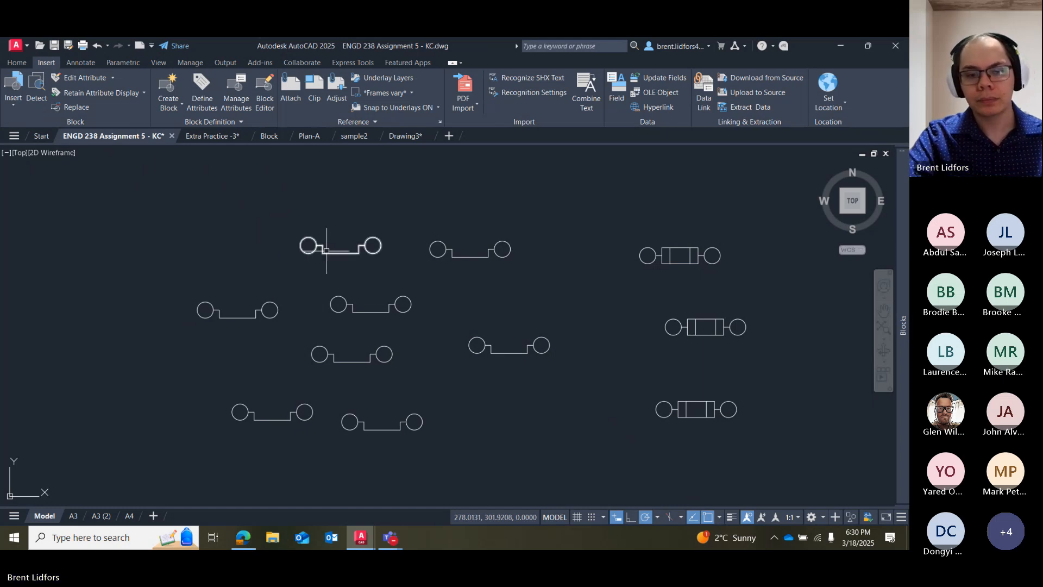
Select individual Fuse2 copies and then the uppermost Fuse copy to inspect them as block references, clearing each selection.
click(344, 250)
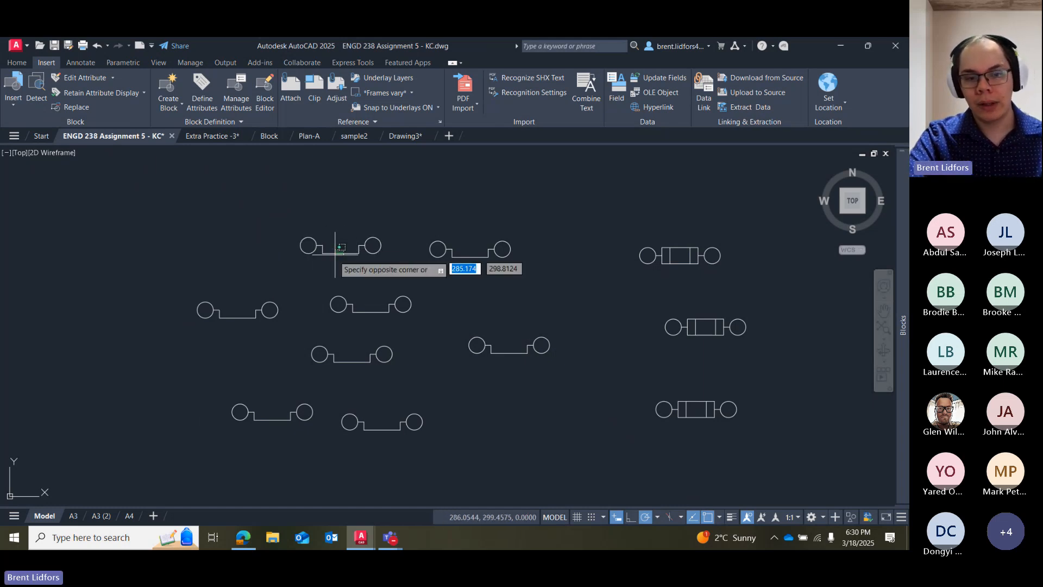
click(337, 244)
click(251, 315)
click(255, 321)
click(253, 316)
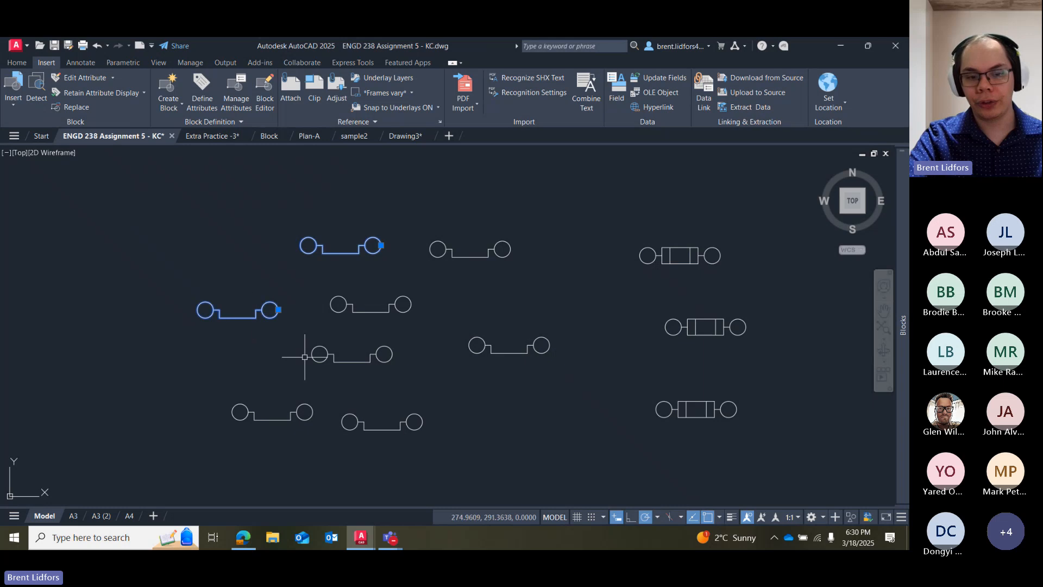
click(318, 354)
click(320, 360)
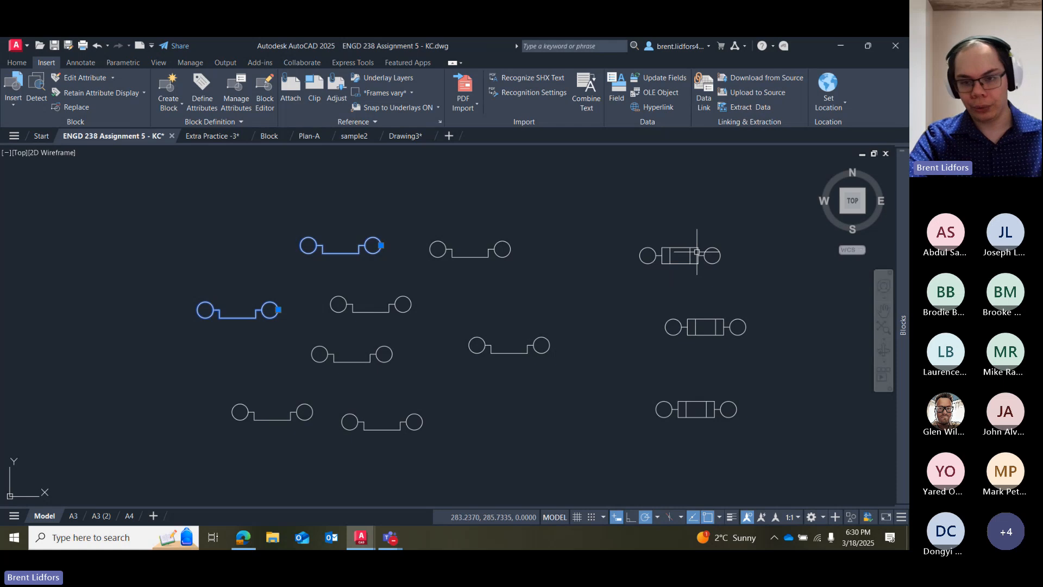
key(Escape)
click(698, 251)
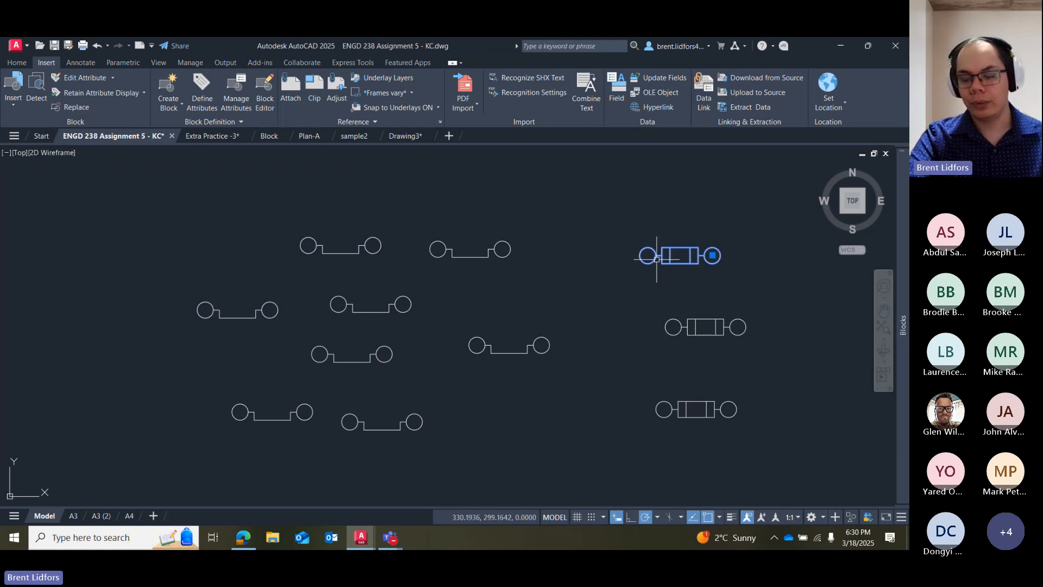
key(Escape)
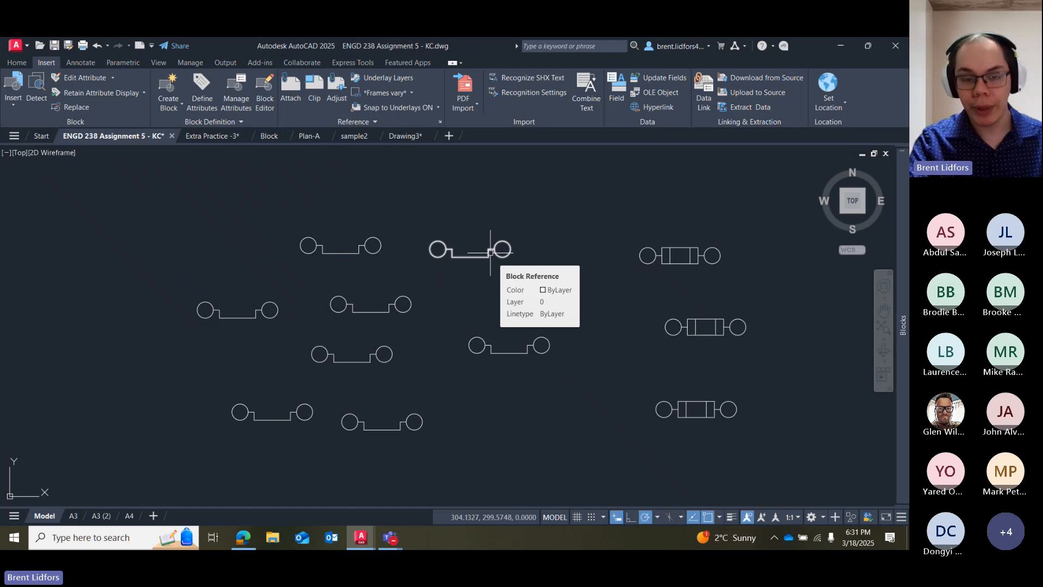
Explode the second Fuse2 copy in the upper row into separate objects.
click(491, 252)
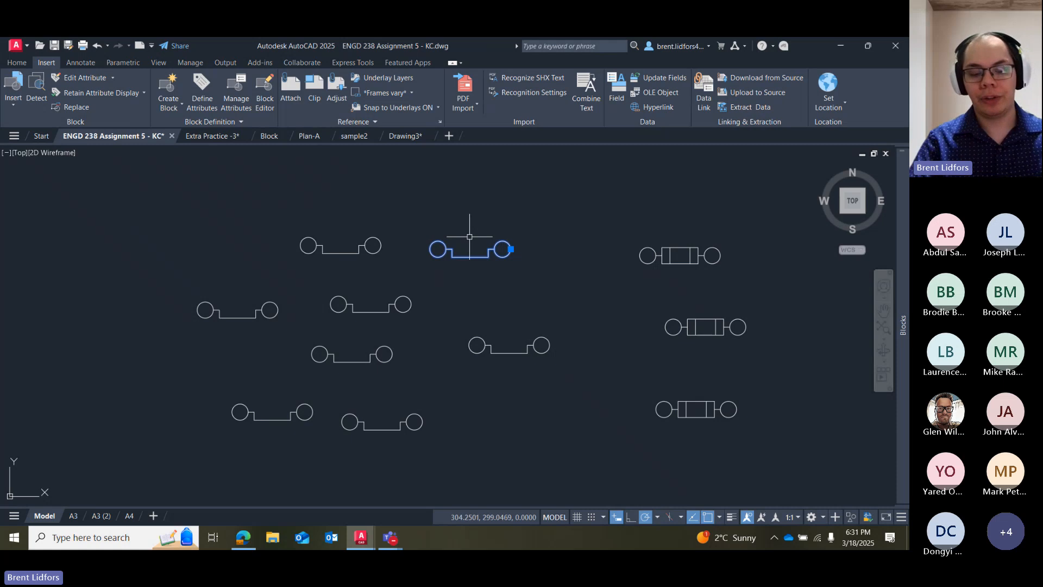
text(EXPLODE)
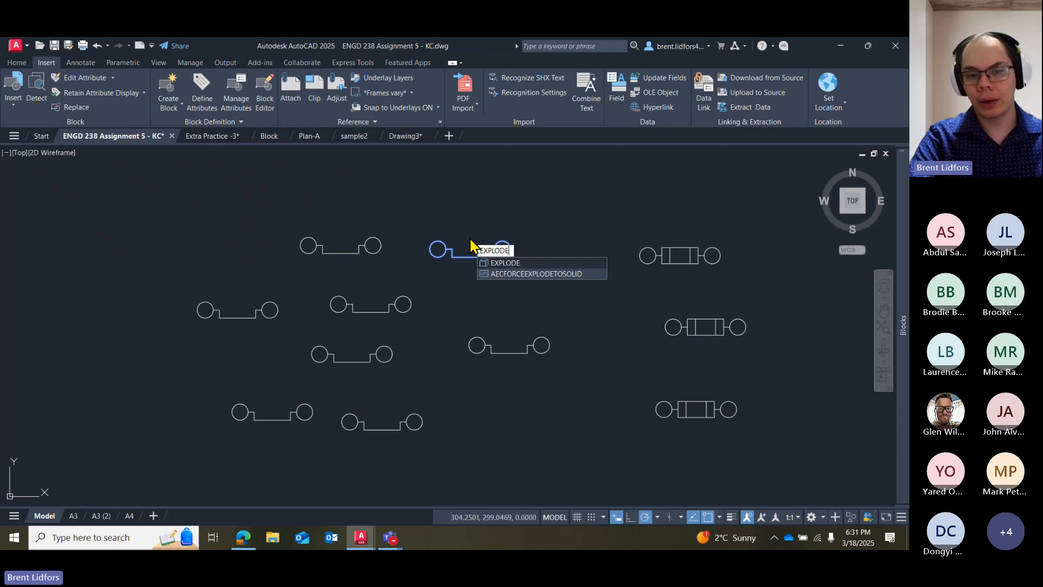
key(Return)
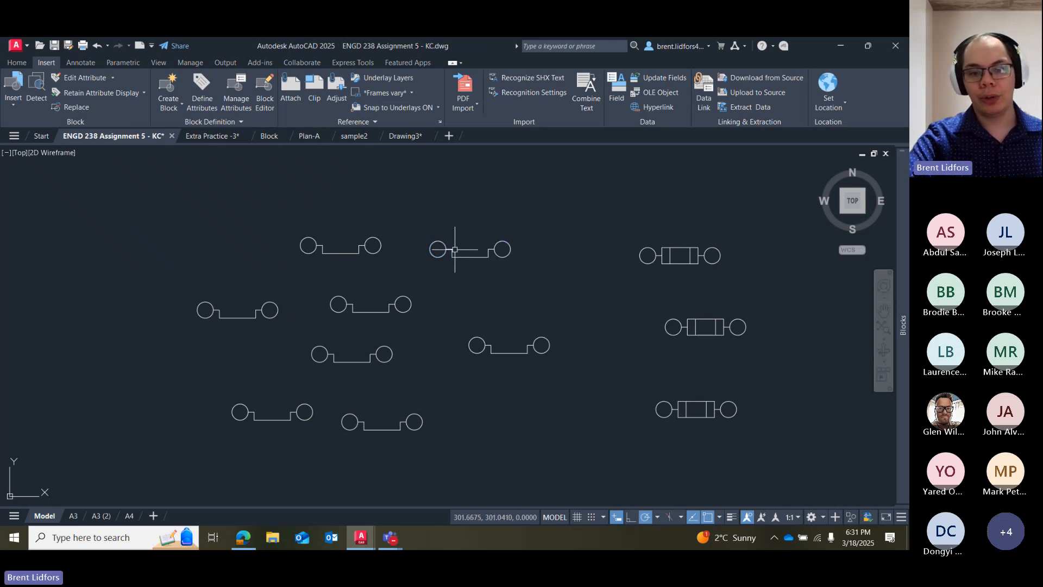
key(Escape)
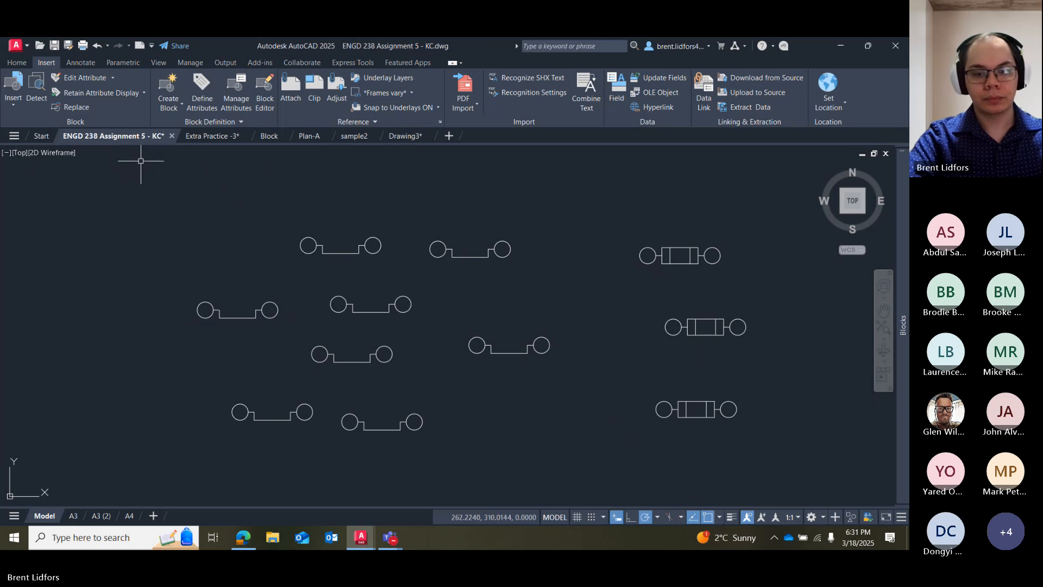
Close the exploded fuse's box with lines for its upper left side, top edge and upper right side.
click(17, 62)
click(12, 90)
scroll(528, 252, up, 4)
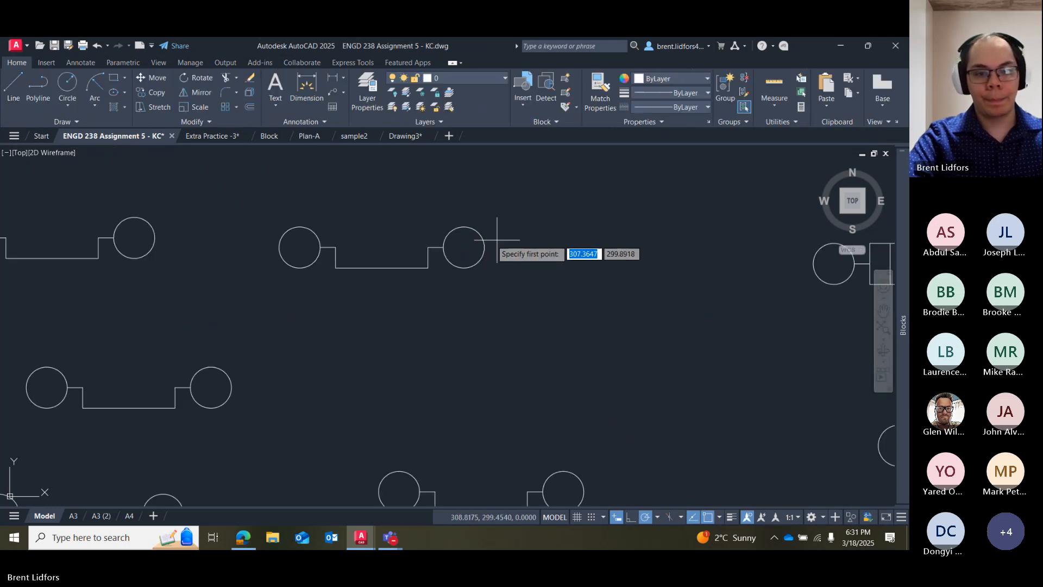
click(335, 248)
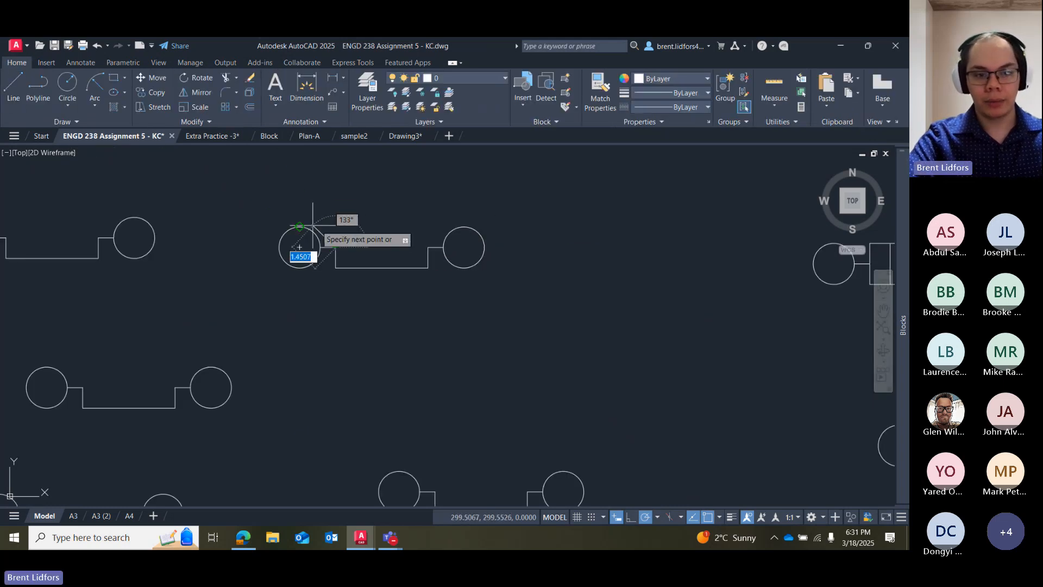
click(336, 229)
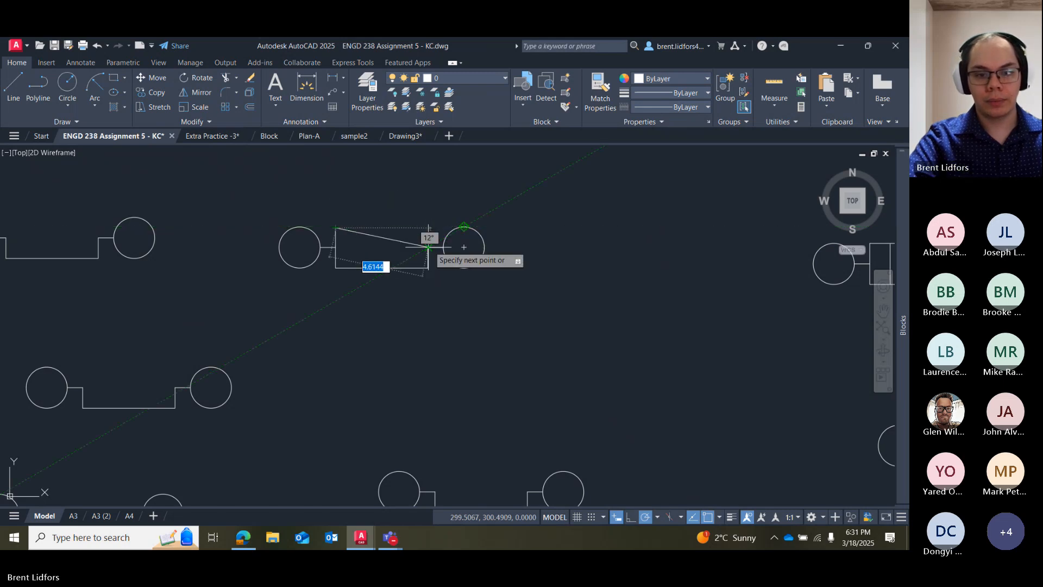
key(Escape)
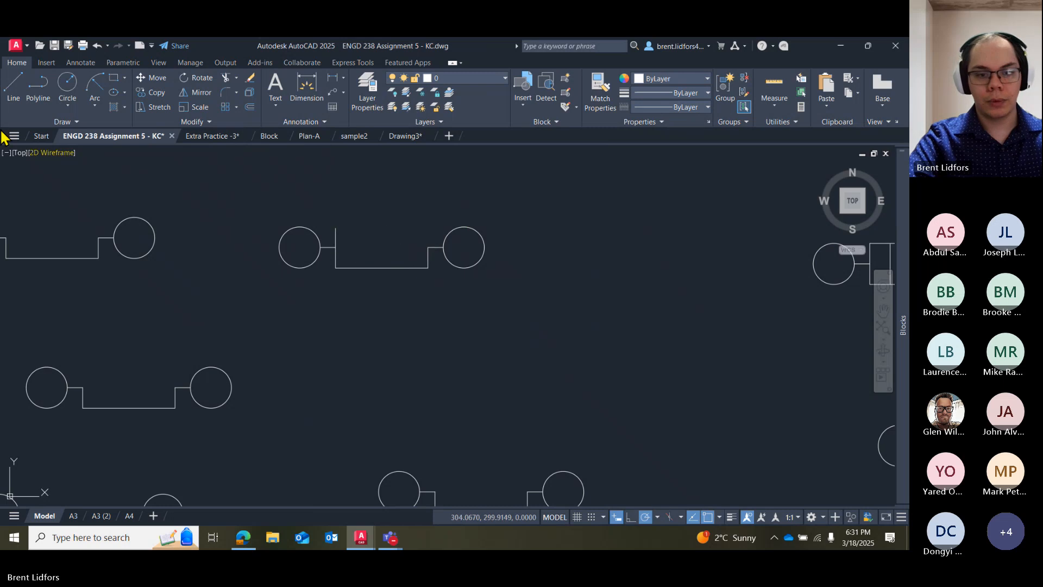
click(13, 85)
click(335, 228)
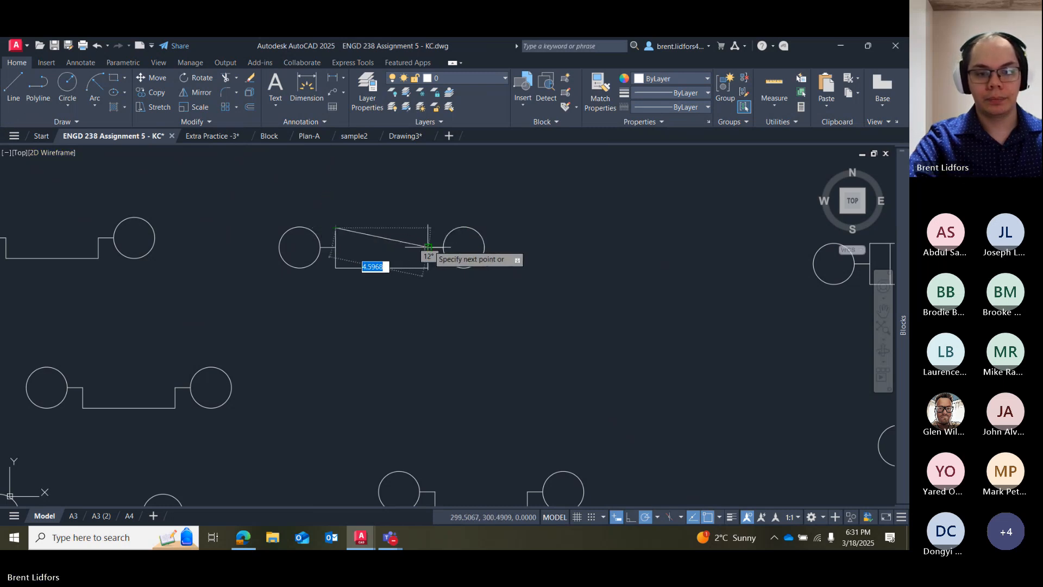
click(428, 228)
key(Escape)
Draw two vertical lines inside the box, each about 1 unit from an end, and select the redrawn fuse to inspect its separate objects.
click(13, 85)
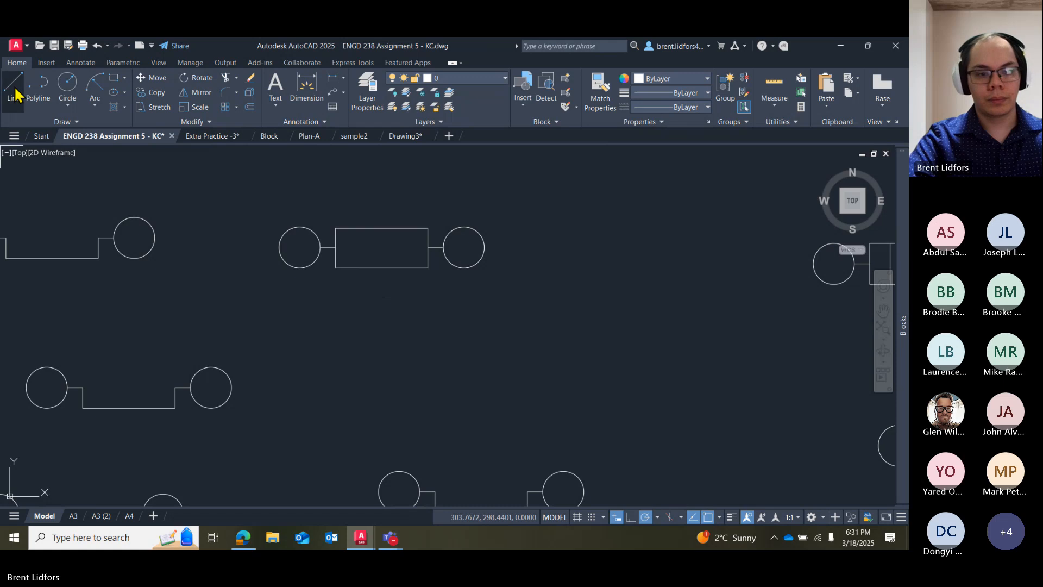
click(407, 267)
click(408, 228)
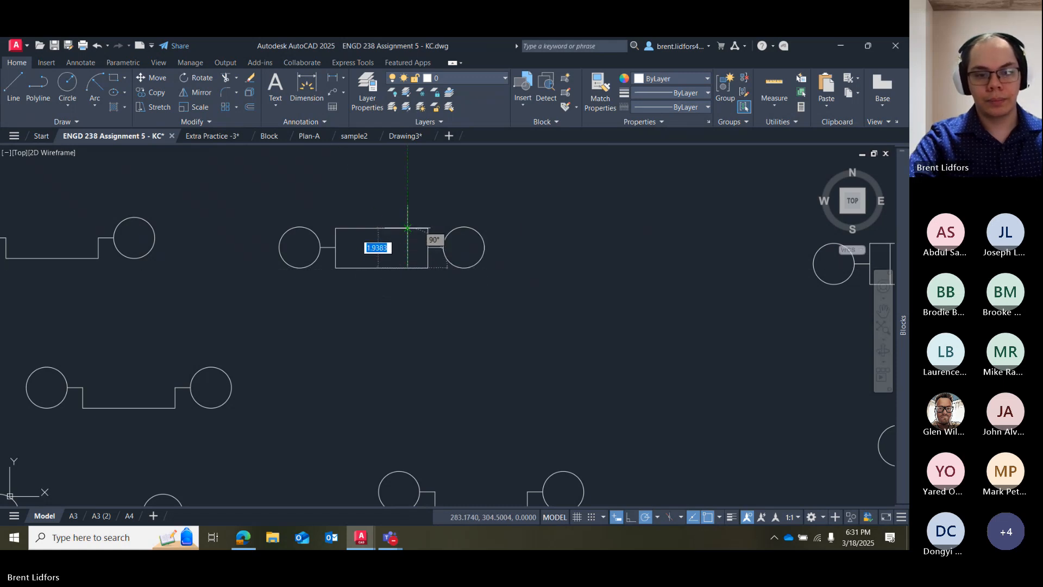
key(Escape)
click(13, 85)
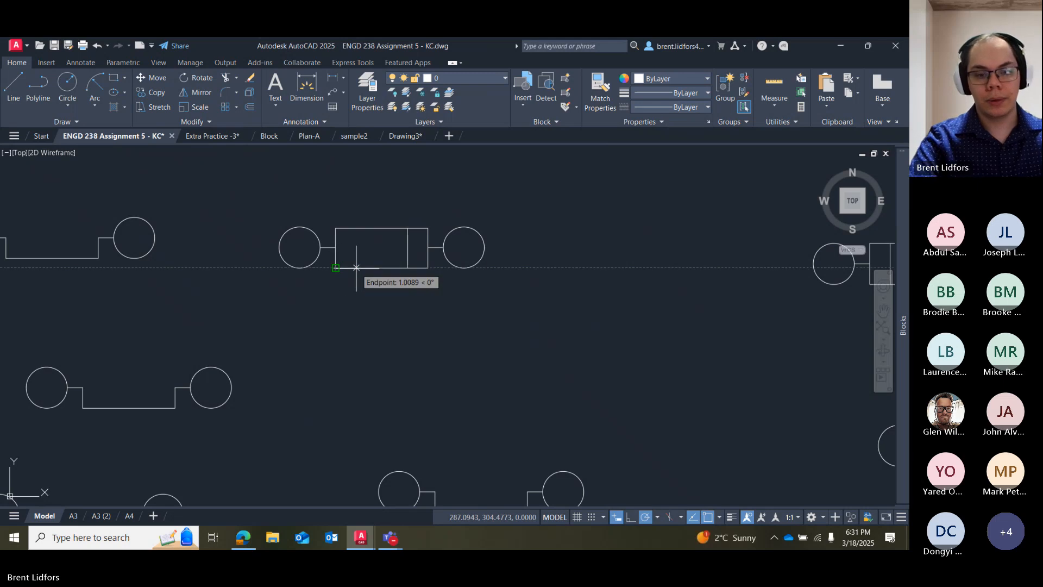
click(357, 268)
click(357, 228)
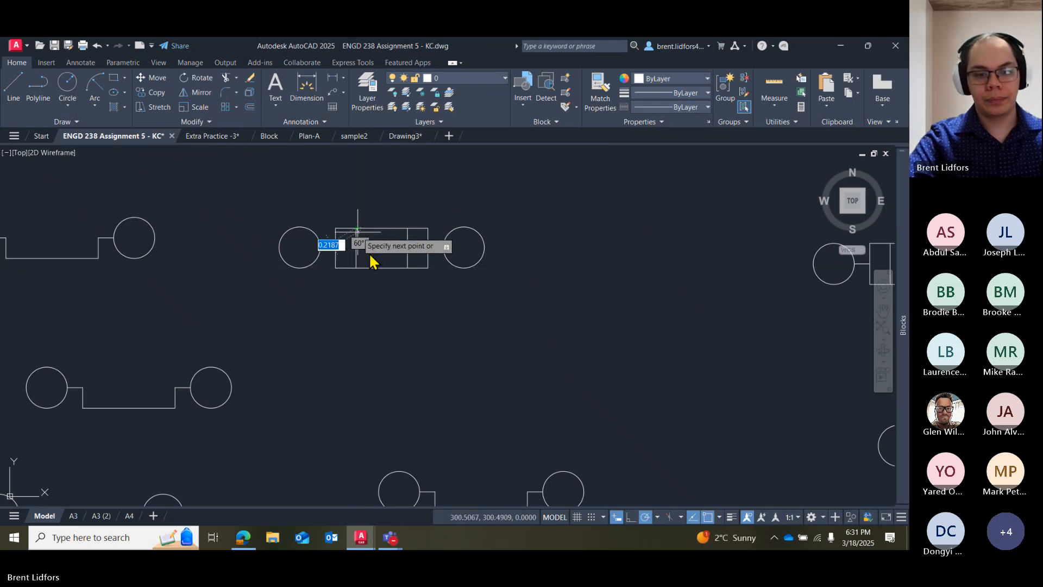
key(Escape)
scroll(391, 326, down, 4)
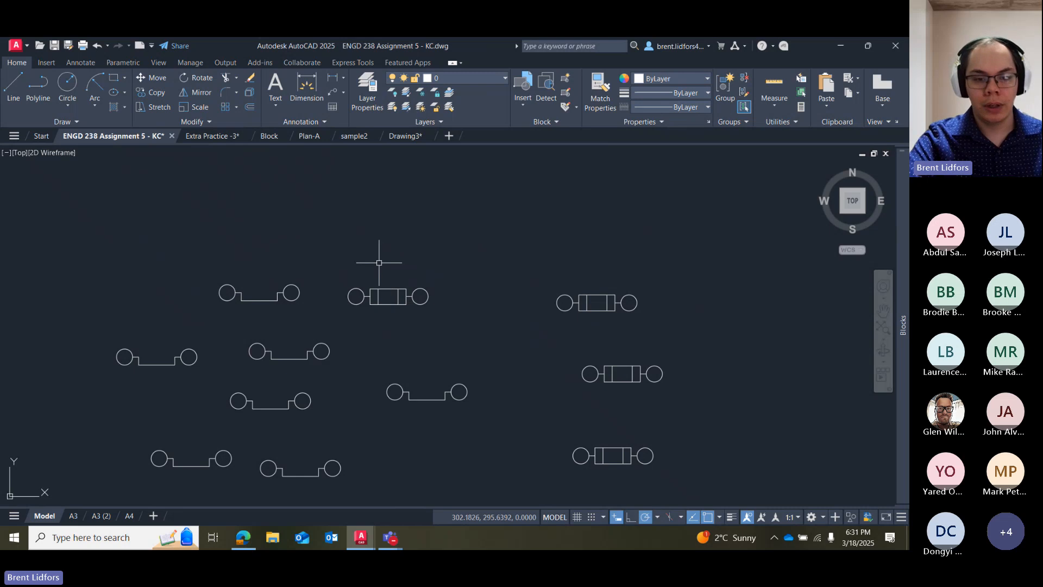
mouse_move(379, 262)
mouse_down()
mouse_move(357, 313)
mouse_move(405, 292)
mouse_up()
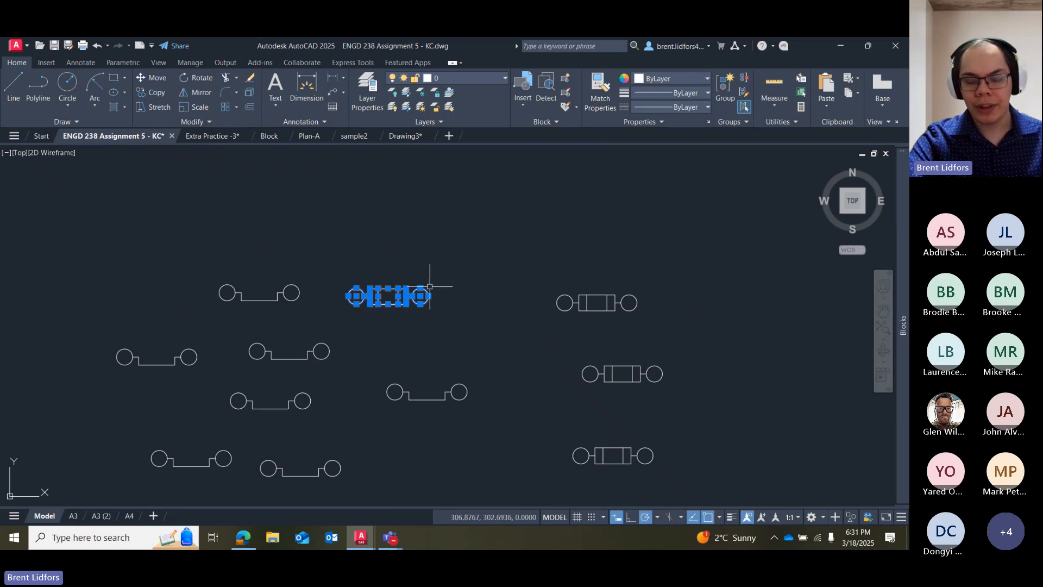
key(Escape)
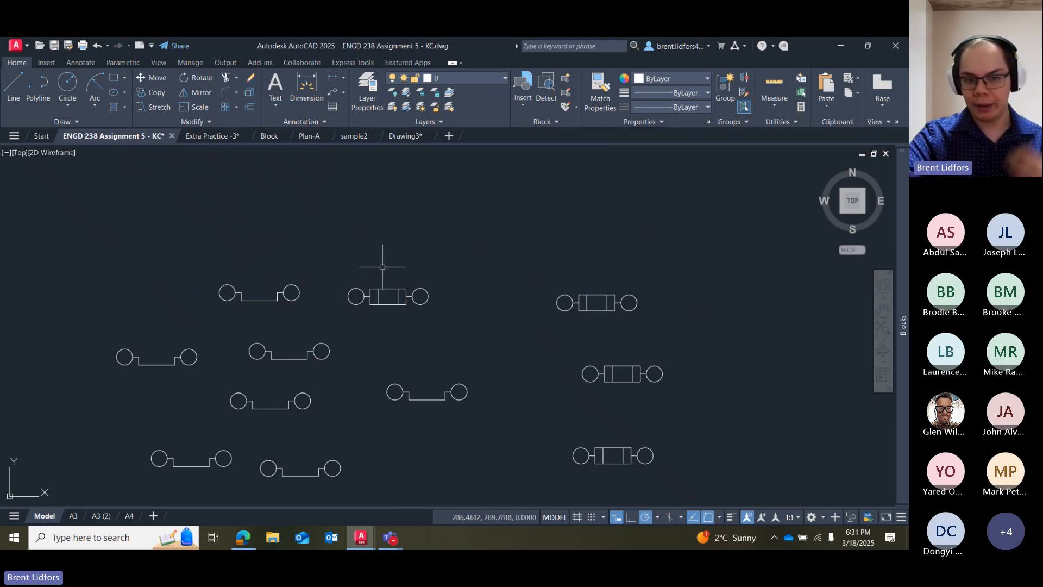
Define the complete fuse symbol beside the Fuse2 copies as block Fuse3, with the base point at its right circle's outer quadrant.
mouse_move(380, 267)
mouse_down()
mouse_move(361, 298)
mouse_move(396, 263)
mouse_up()
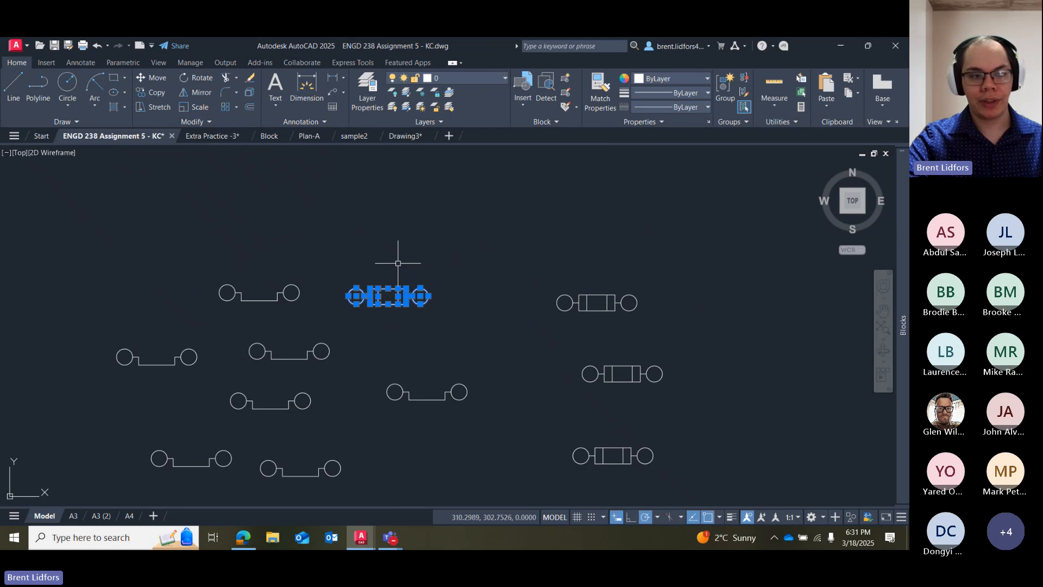
click(46, 63)
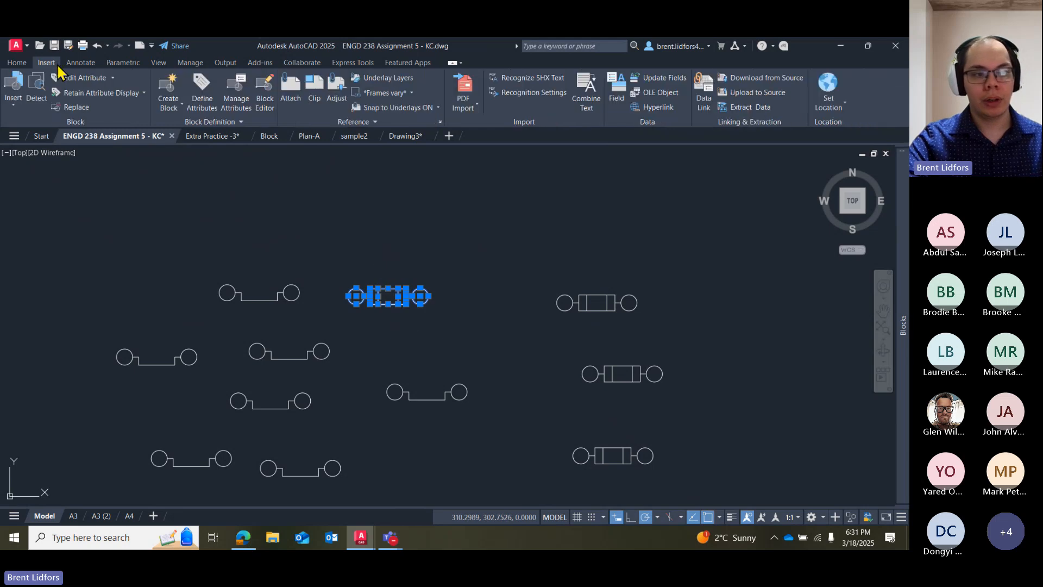
click(163, 90)
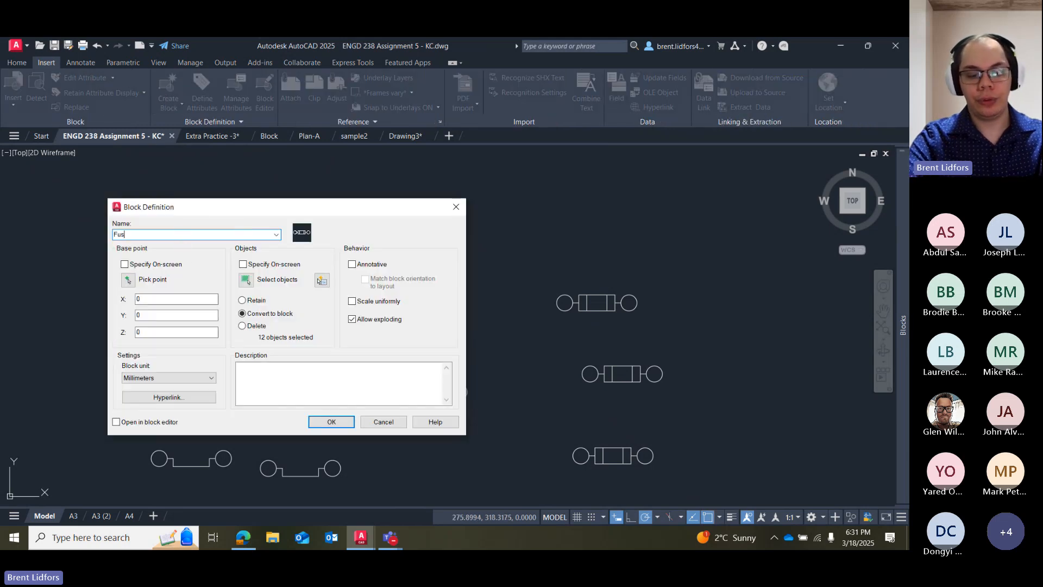
click(128, 279)
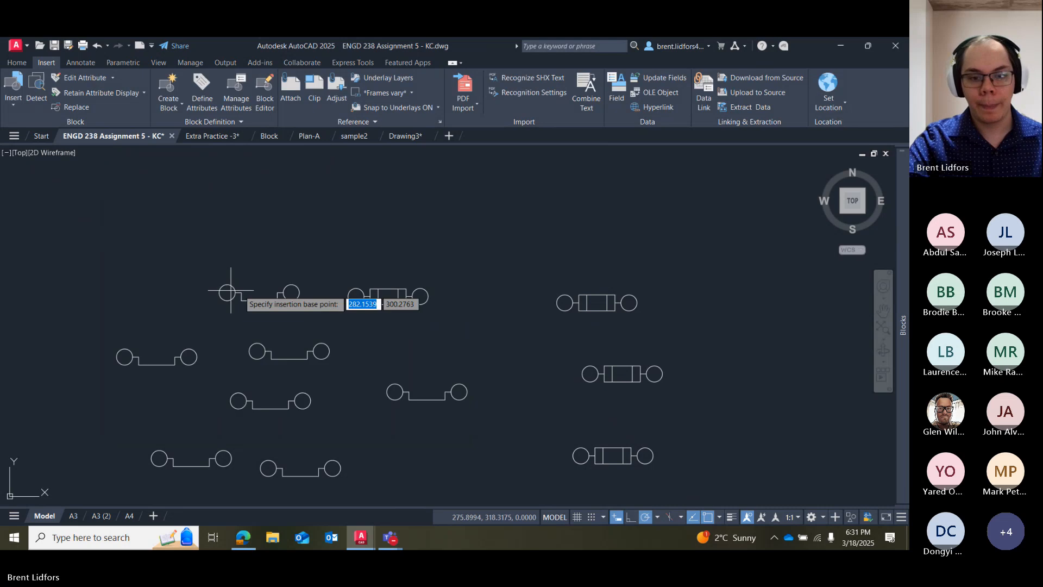
click(432, 304)
click(247, 279)
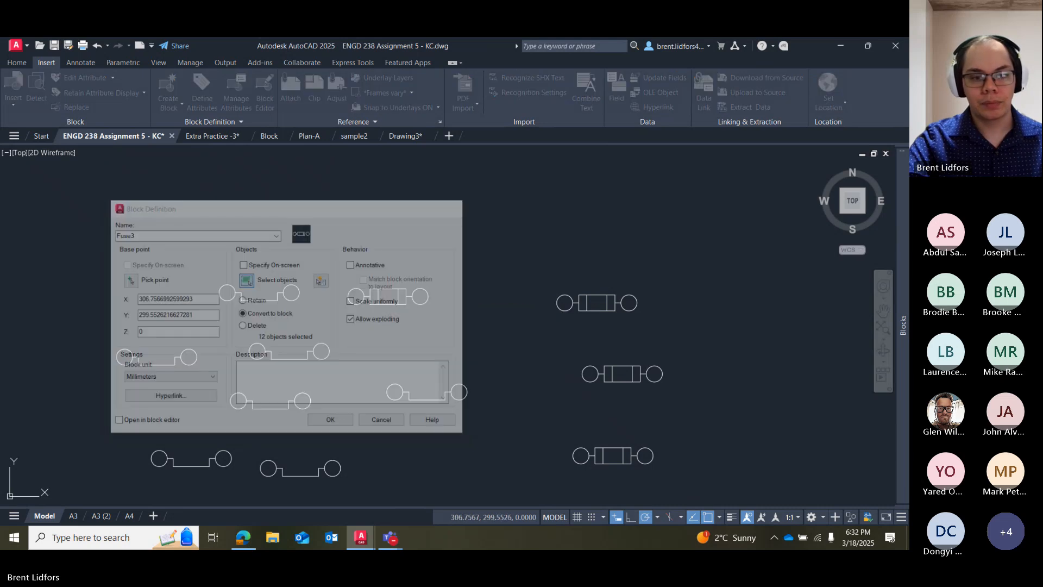
mouse_move(386, 270)
mouse_down()
mouse_move(474, 277)
mouse_move(450, 281)
mouse_up()
key(Return)
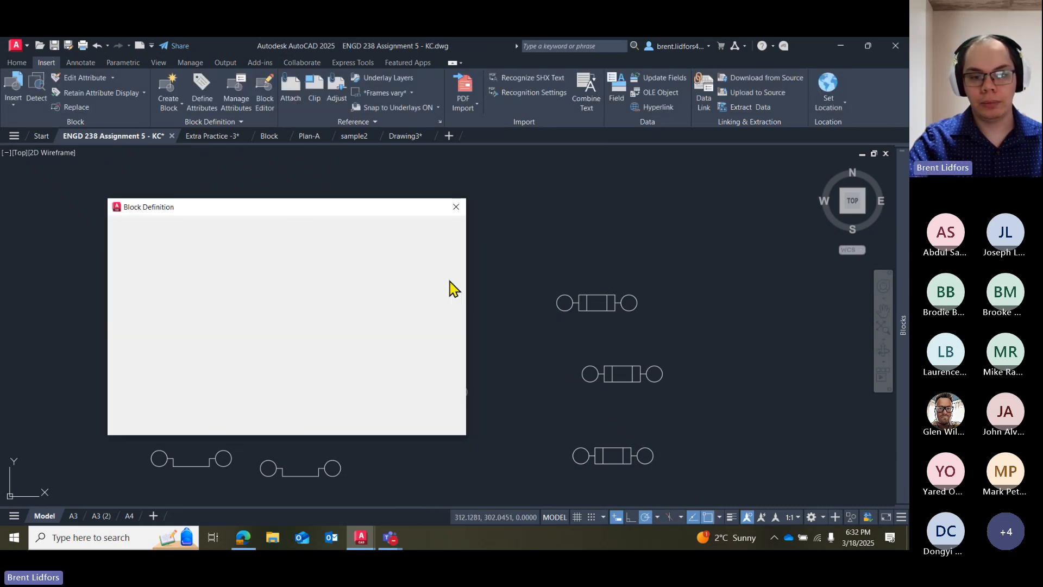
click(352, 419)
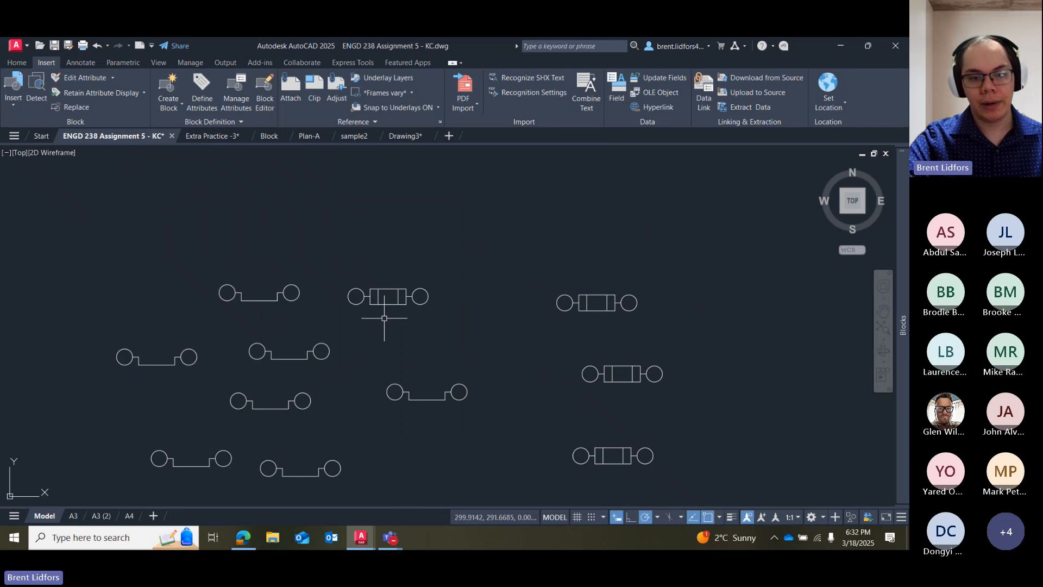
click(20, 77)
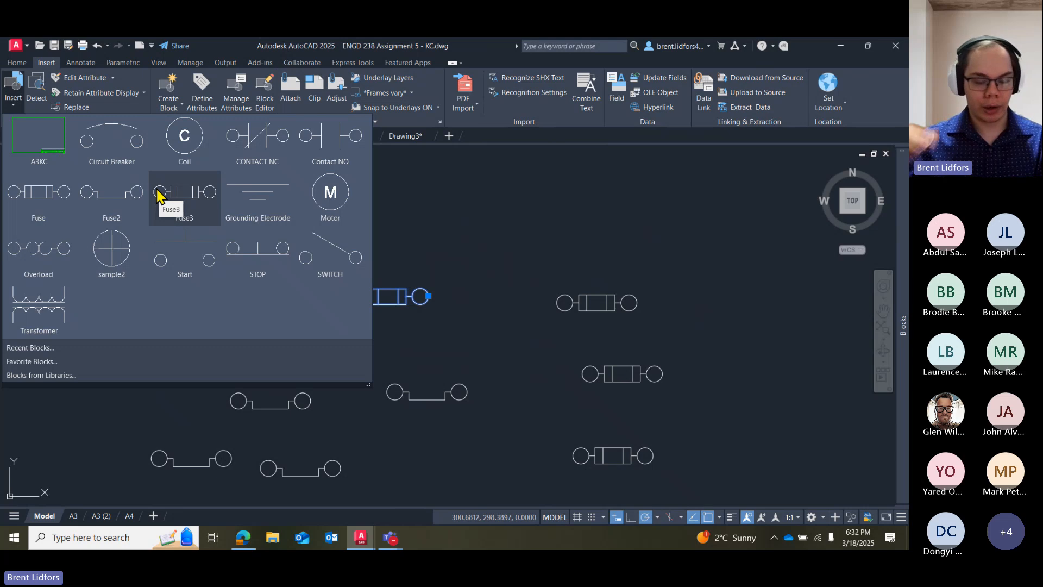
key(Escape)
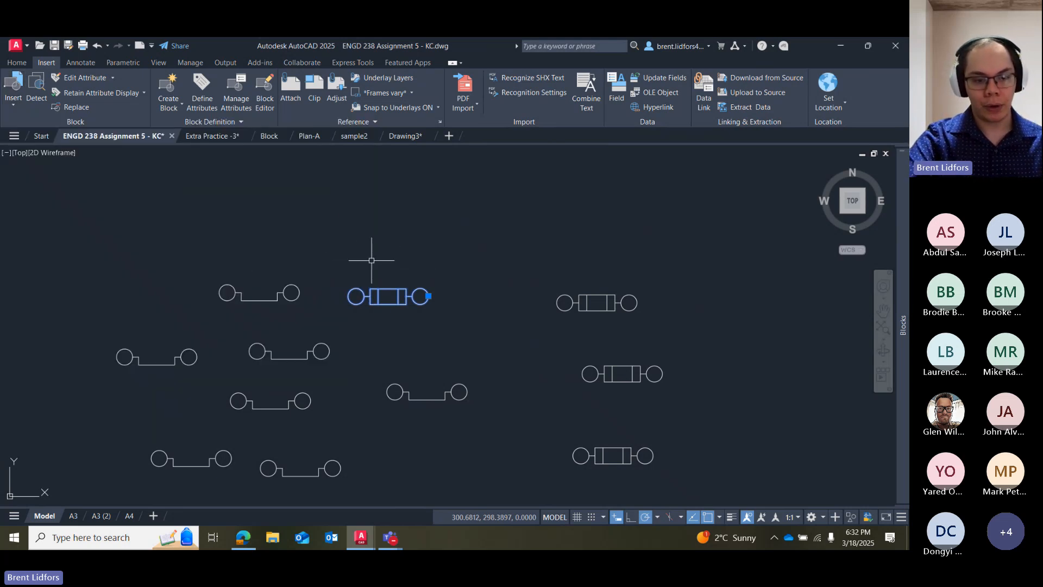
Delete the three fuse symbols stacked at the right of the drawing.
mouse_move(368, 238)
mouse_down()
mouse_move(51, 384)
mouse_move(451, 411)
mouse_move(459, 227)
mouse_up()
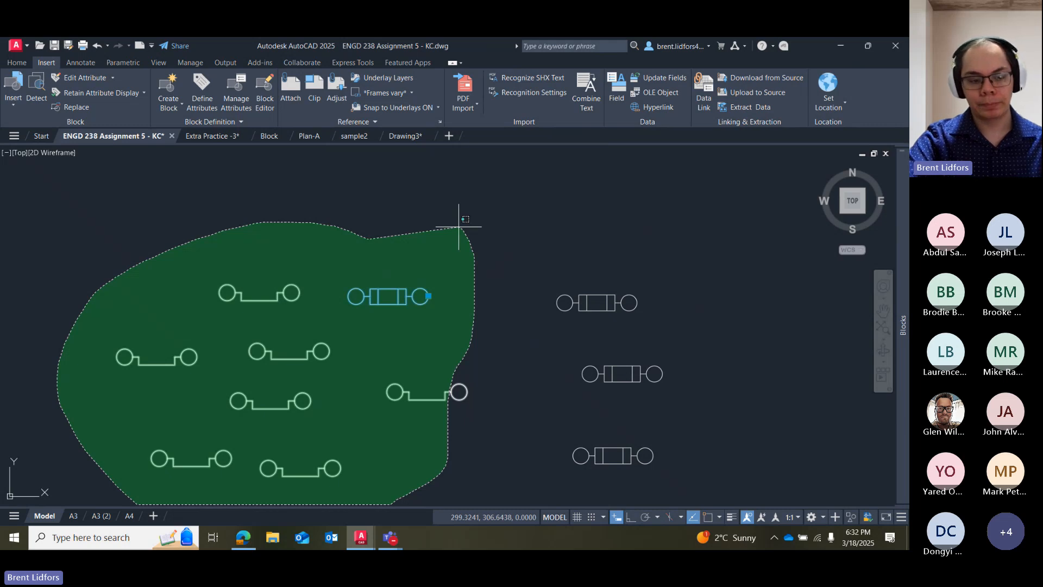
drag(459, 227, 459, 226)
key(Escape)
drag(621, 258, 657, 454)
key(Delete)
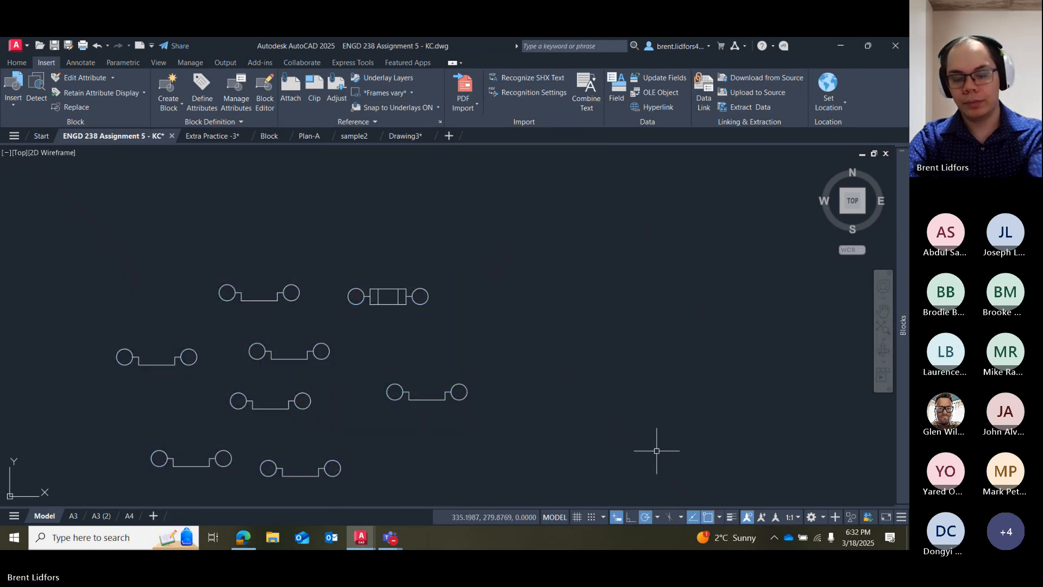
Open the Fuse3 block definition in the Block Editor.
click(394, 300)
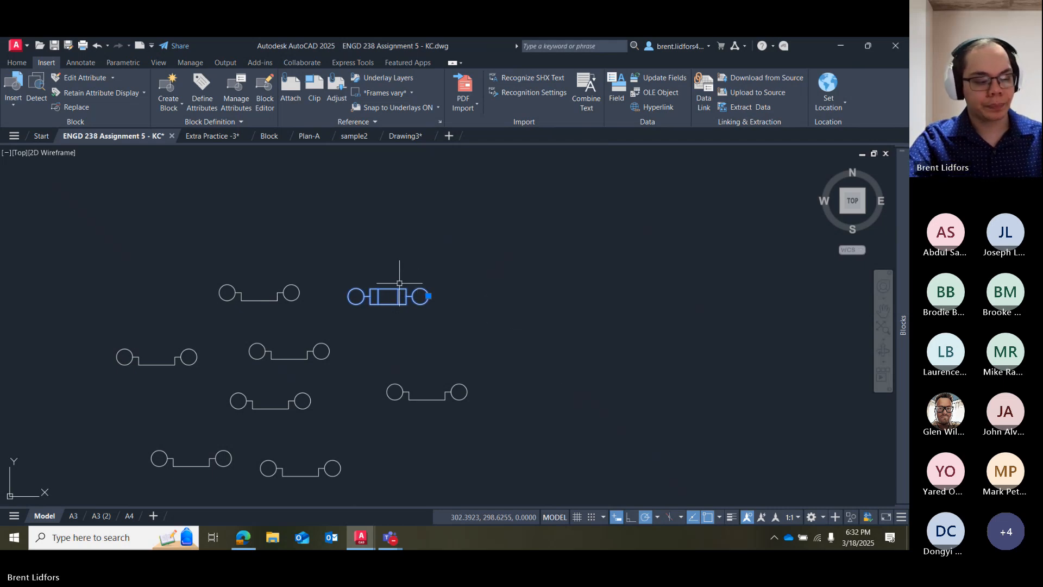
double_click(398, 291)
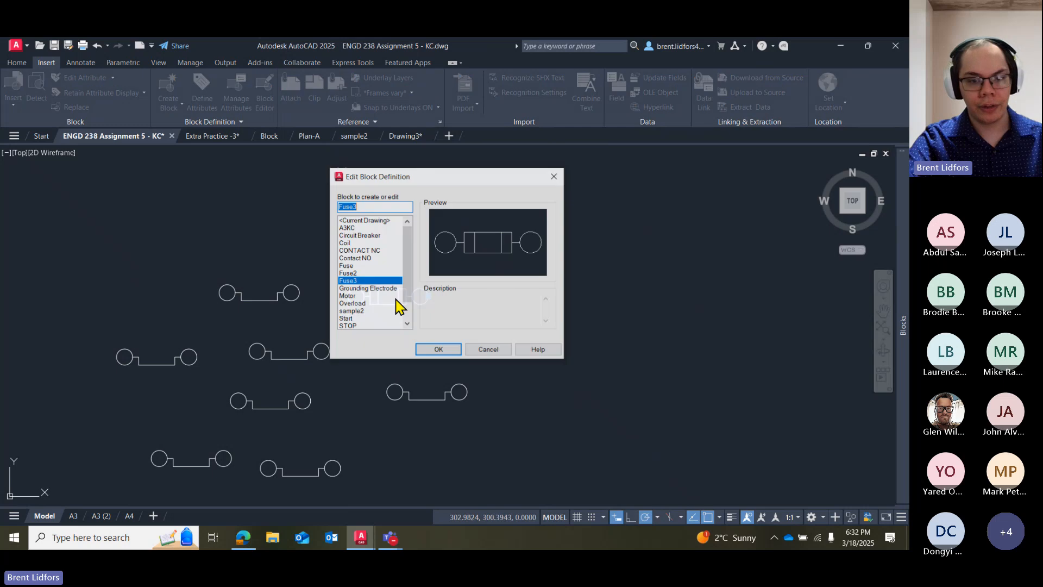
click(436, 350)
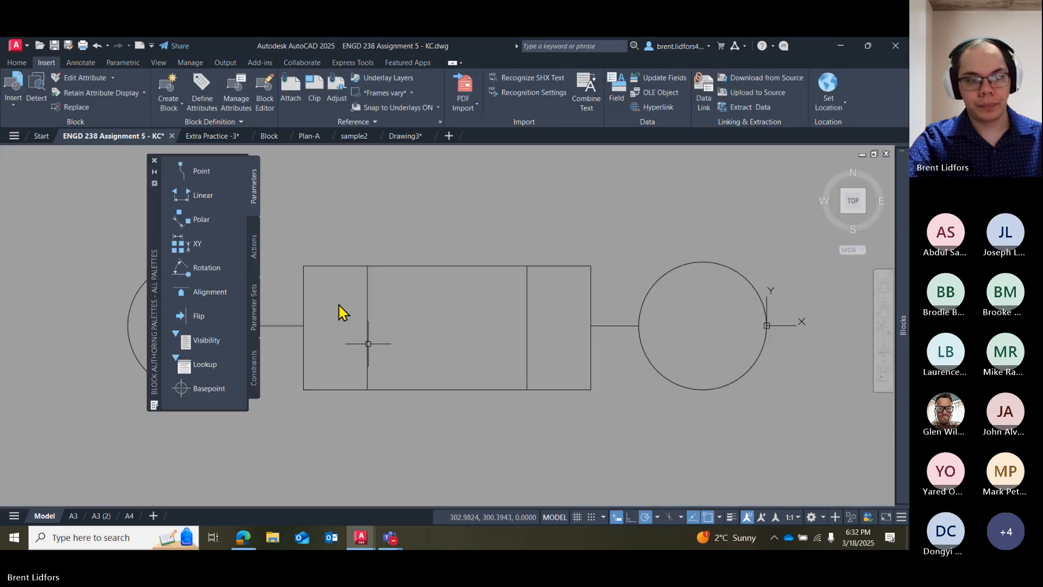
Trim away the fuse body's two horizontal edges and two inner vertical lines, and close the Block Editor with the changes saved.
click(21, 64)
click(174, 79)
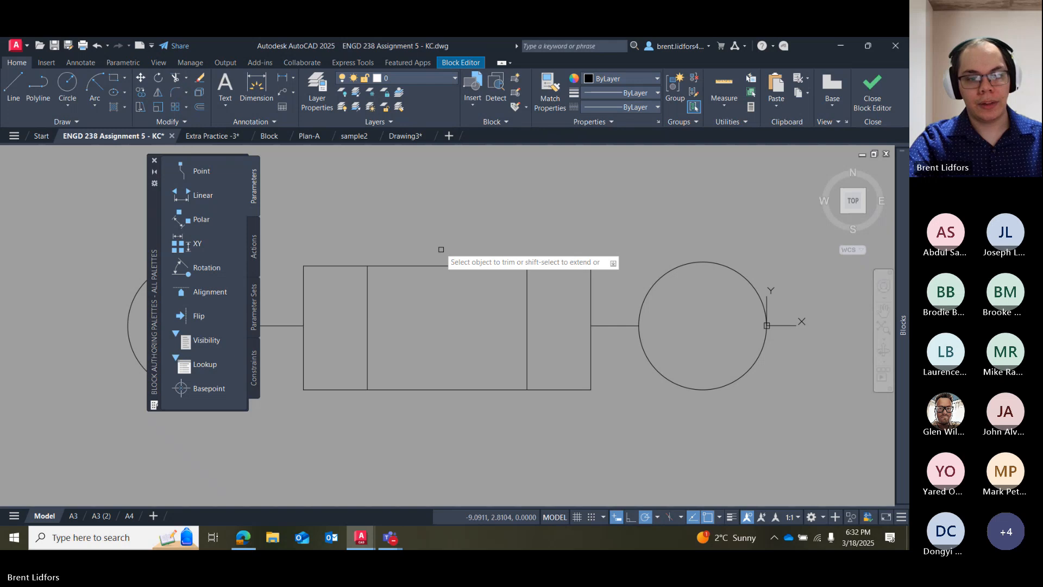
mouse_move(438, 225)
mouse_down()
mouse_move(384, 408)
mouse_move(407, 256)
mouse_move(565, 263)
mouse_move(535, 418)
mouse_up()
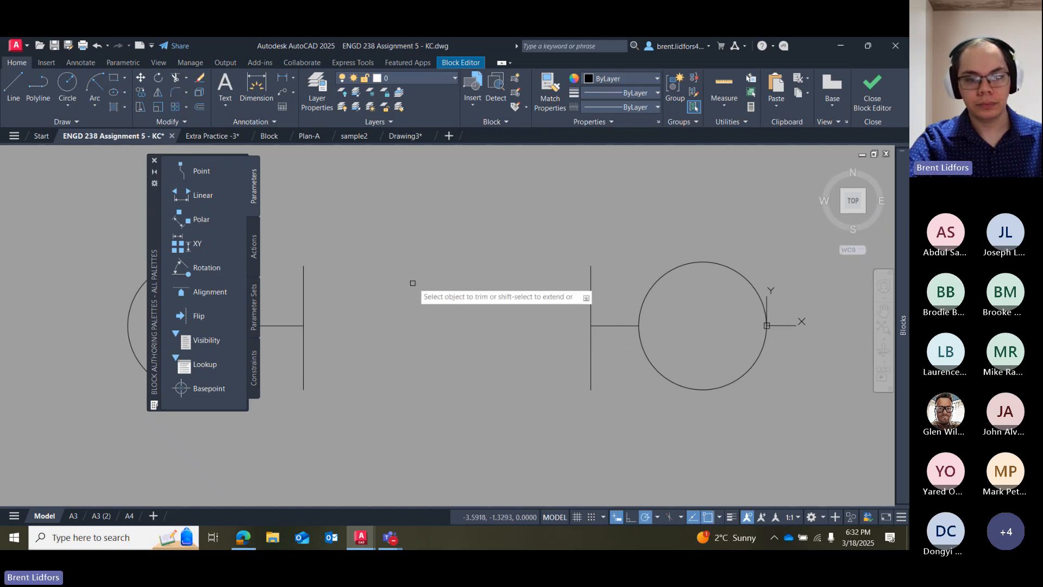
scroll(449, 274, down, 2)
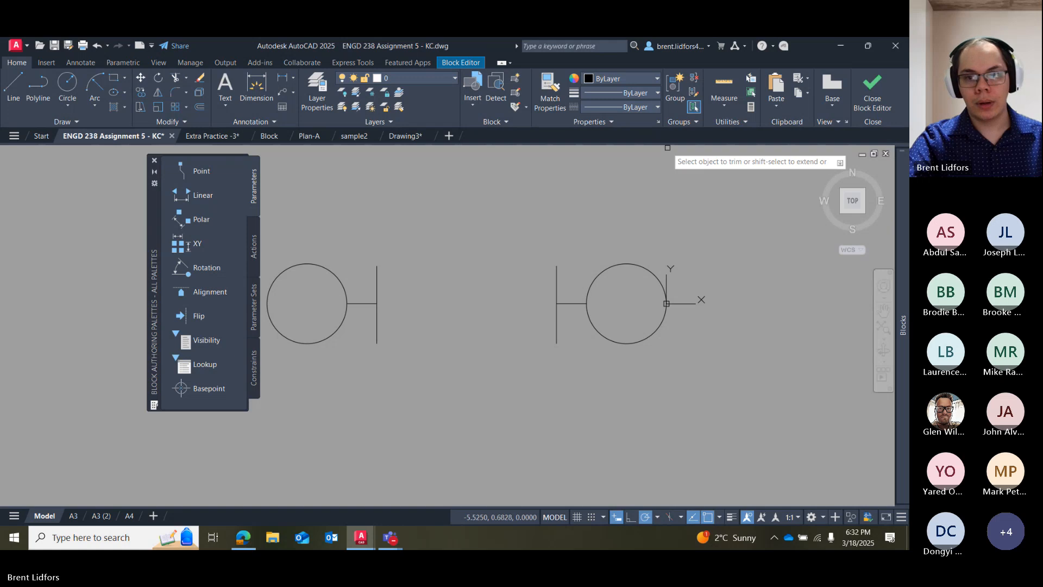
click(444, 64)
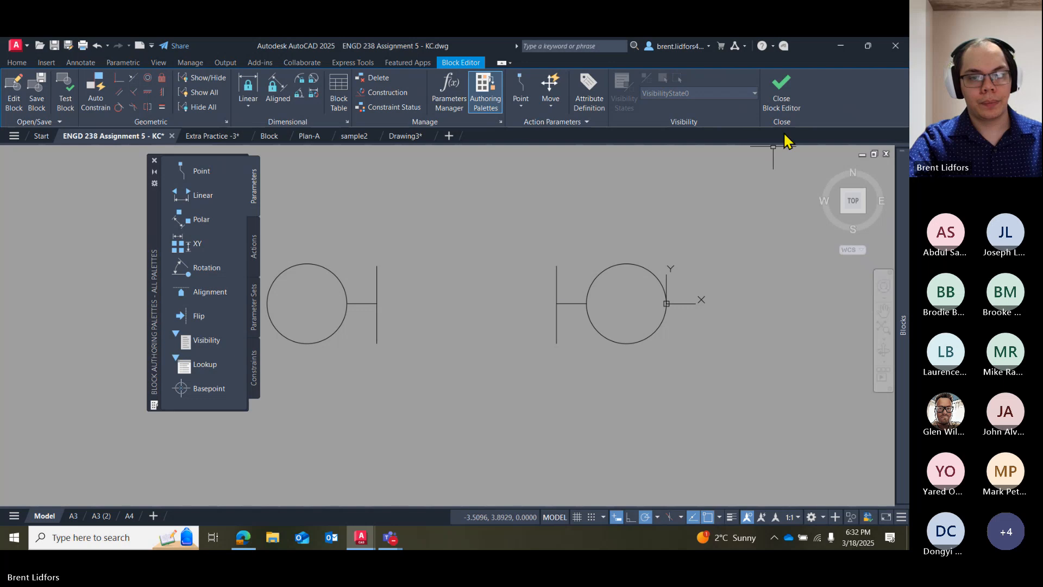
click(780, 91)
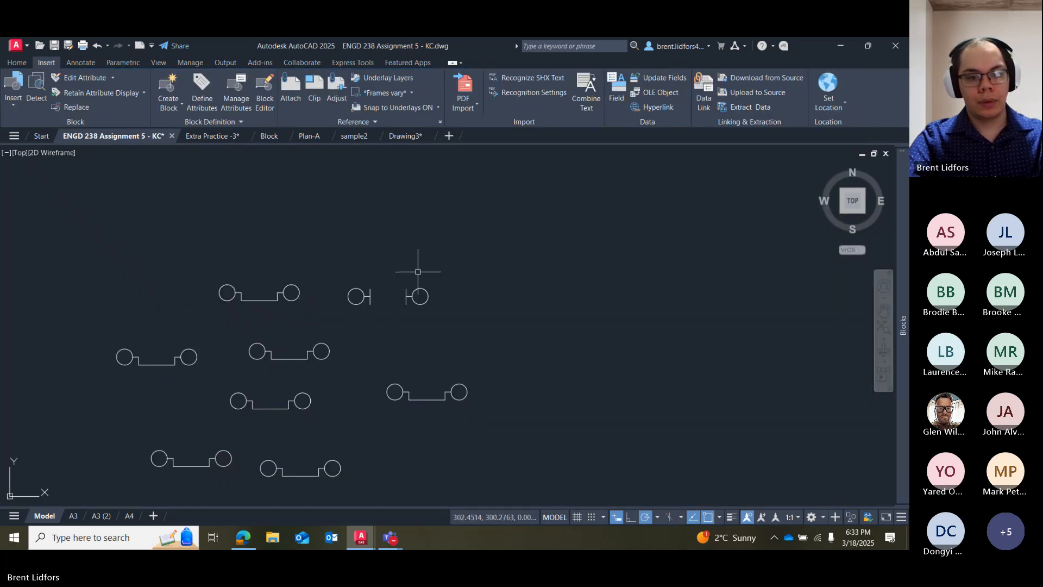
Explode the edited Fuse3 block reference into separate objects.
drag(442, 248, 334, 339)
text(explod)
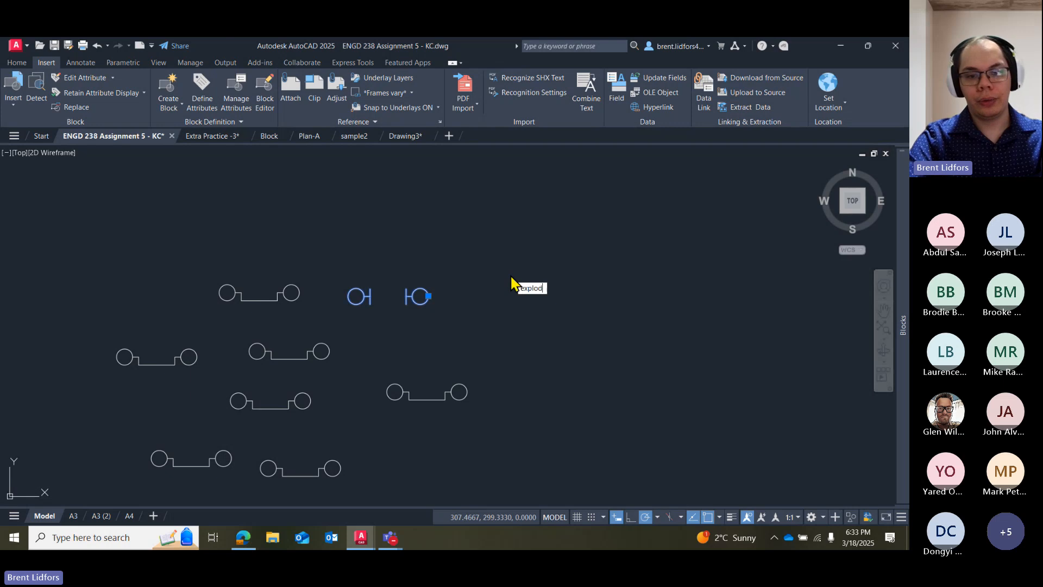
text(e)
key(Return)
Try to define the exploded pieces as block Fuse2, with the base point at the left circle's outer quadrant.
mouse_move(443, 273)
mouse_down()
mouse_move(346, 280)
mouse_move(485, 304)
mouse_up()
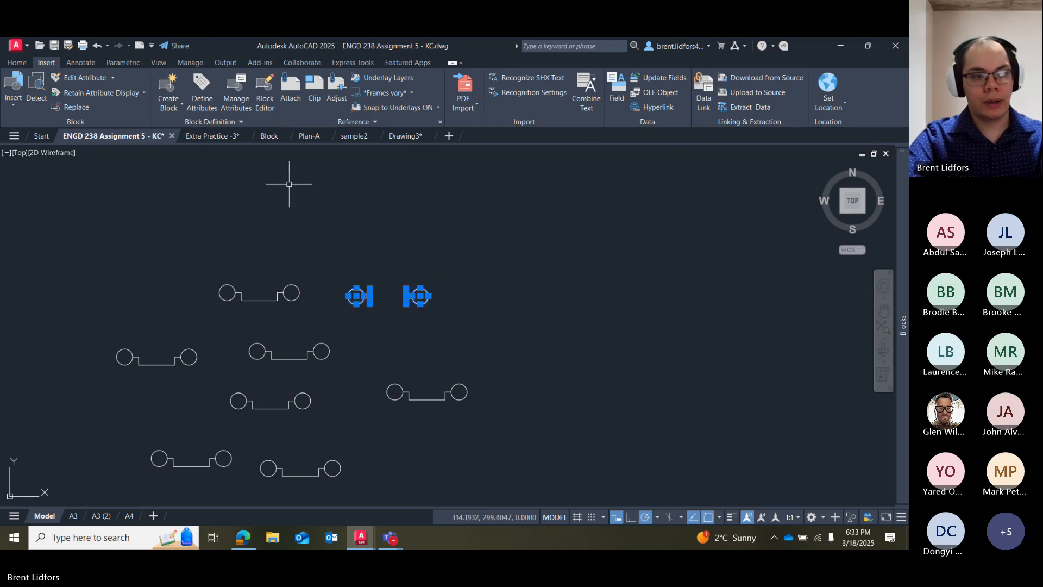
click(169, 88)
text(F)
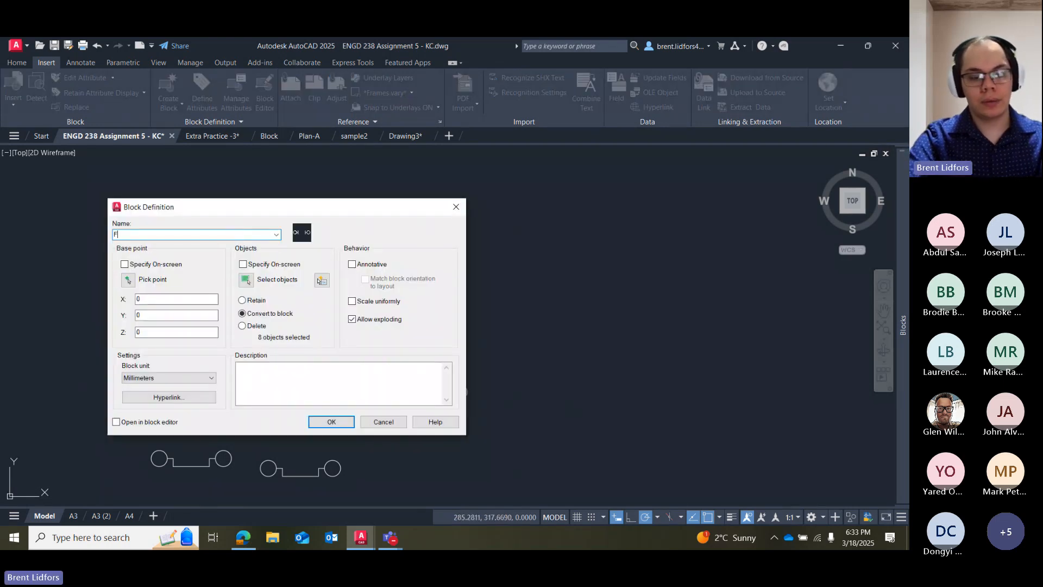
text(use2)
click(128, 279)
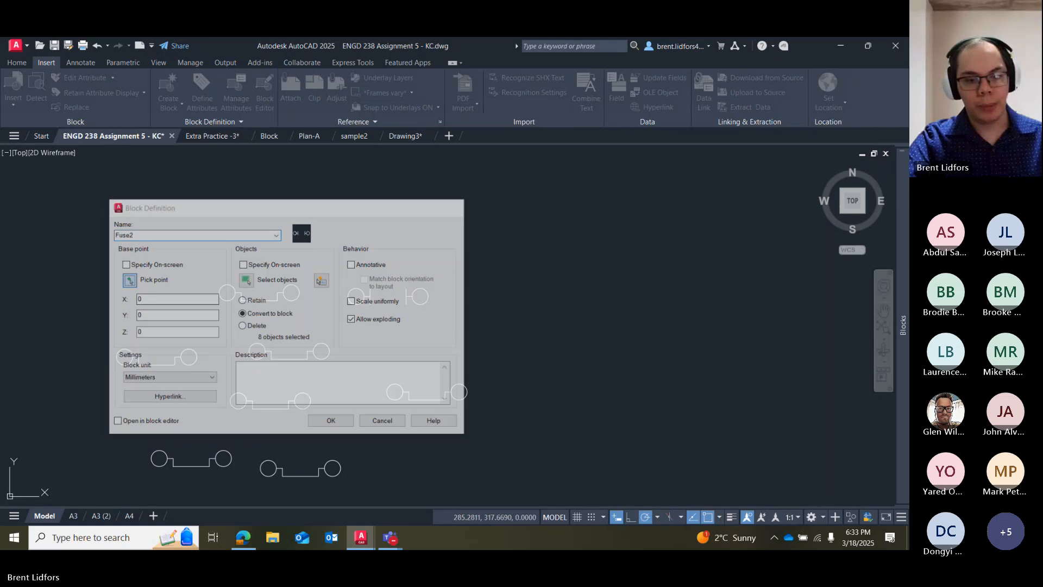
click(356, 290)
click(245, 279)
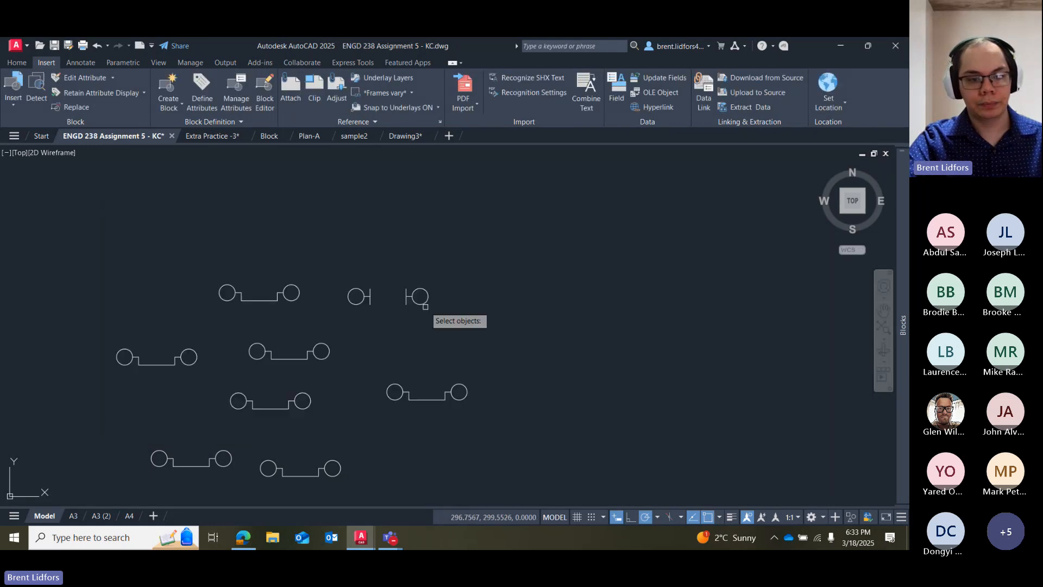
drag(451, 304, 479, 283)
key(Return)
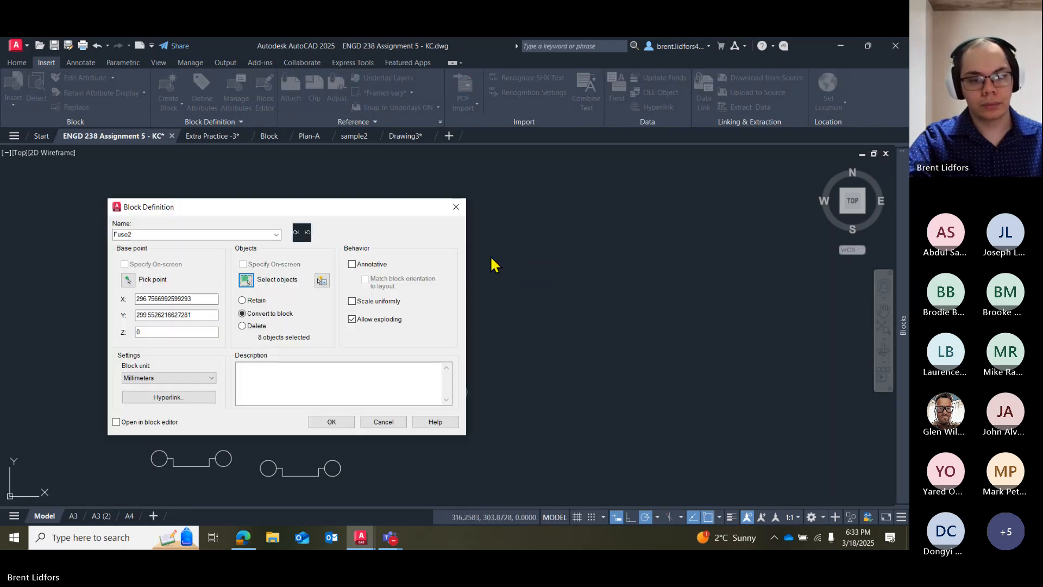
click(331, 422)
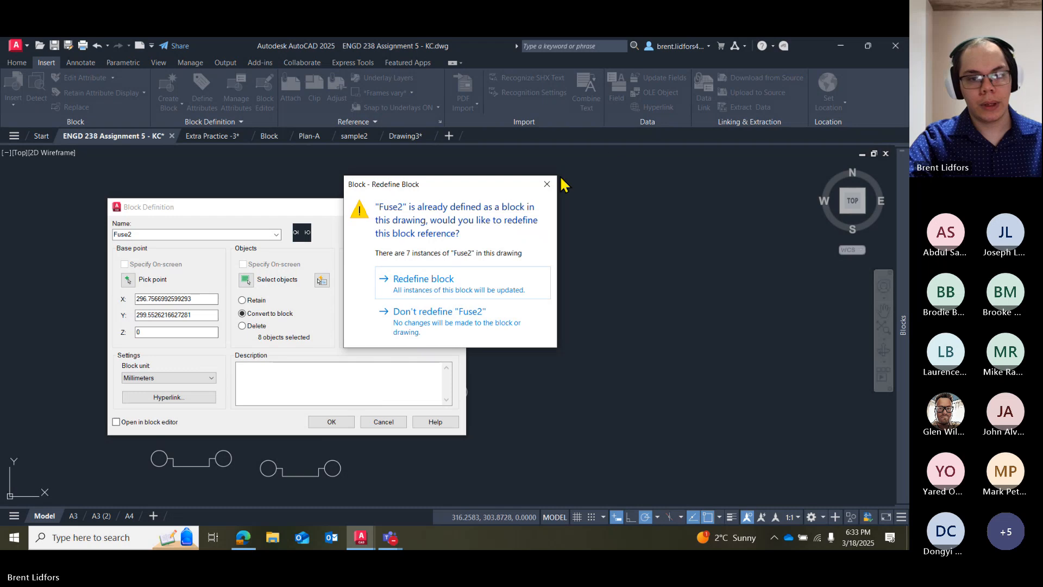
key(Return)
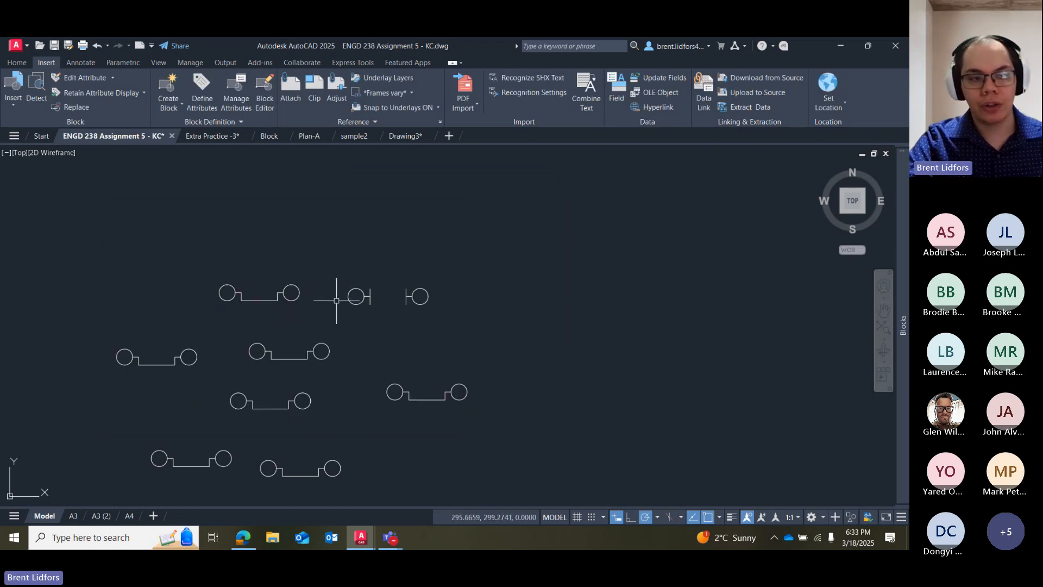
Insert a copy of the Fuse3 block to the right of the exploded fuse symbol.
mouse_move(354, 291)
mouse_down()
mouse_move(319, 294)
mouse_move(449, 276)
mouse_up()
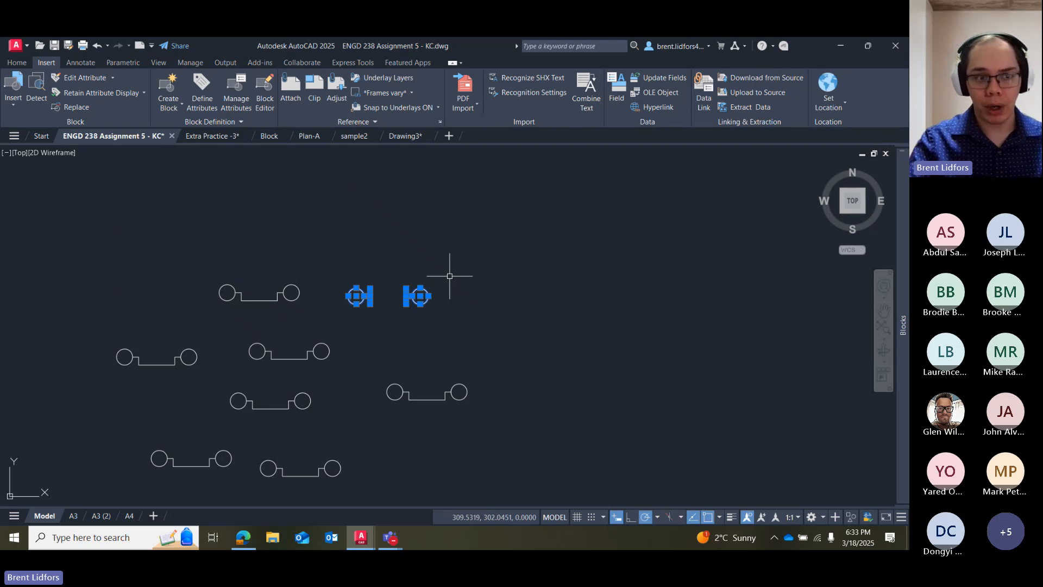
click(13, 90)
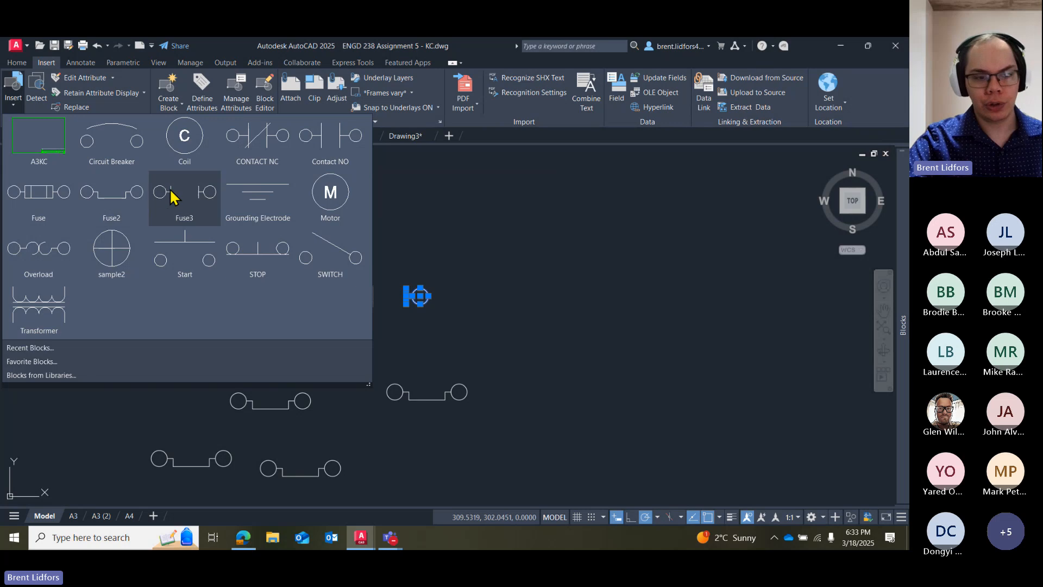
click(442, 296)
key(Escape)
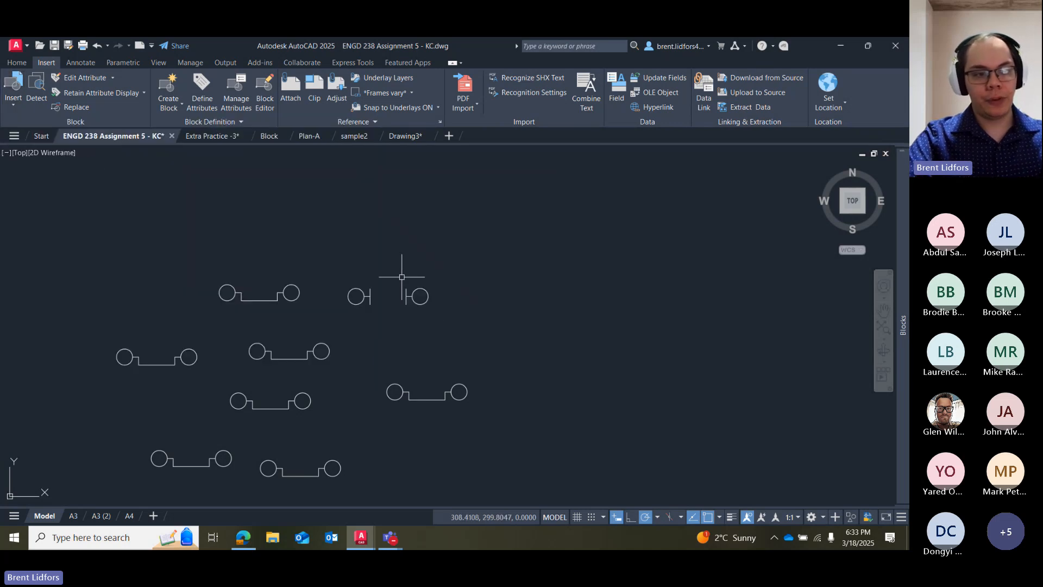
click(13, 89)
click(112, 218)
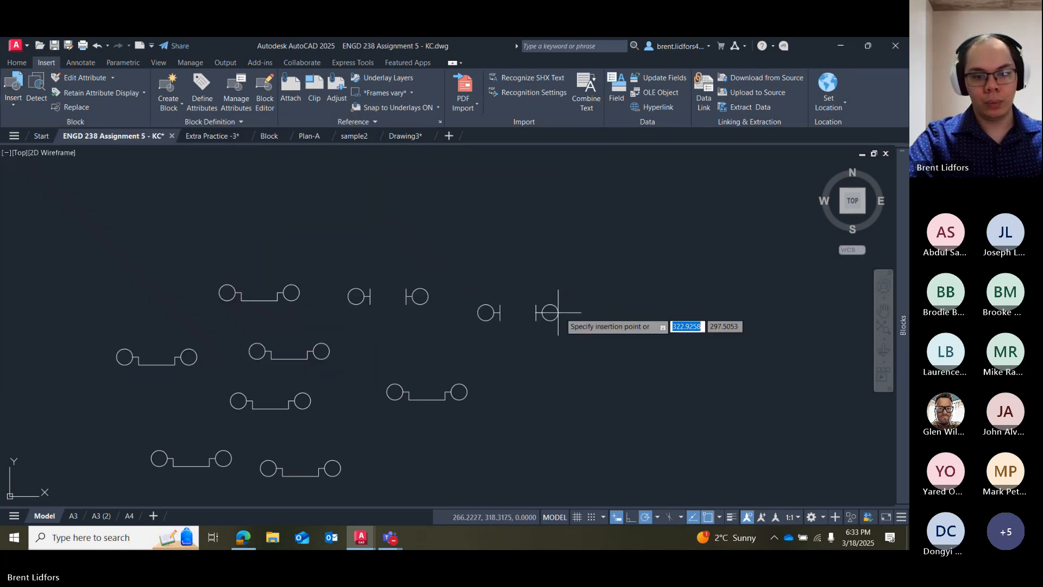
click(547, 294)
mouse_move(534, 281)
mouse_down()
mouse_move(558, 311)
mouse_move(547, 293)
mouse_move(554, 300)
mouse_up()
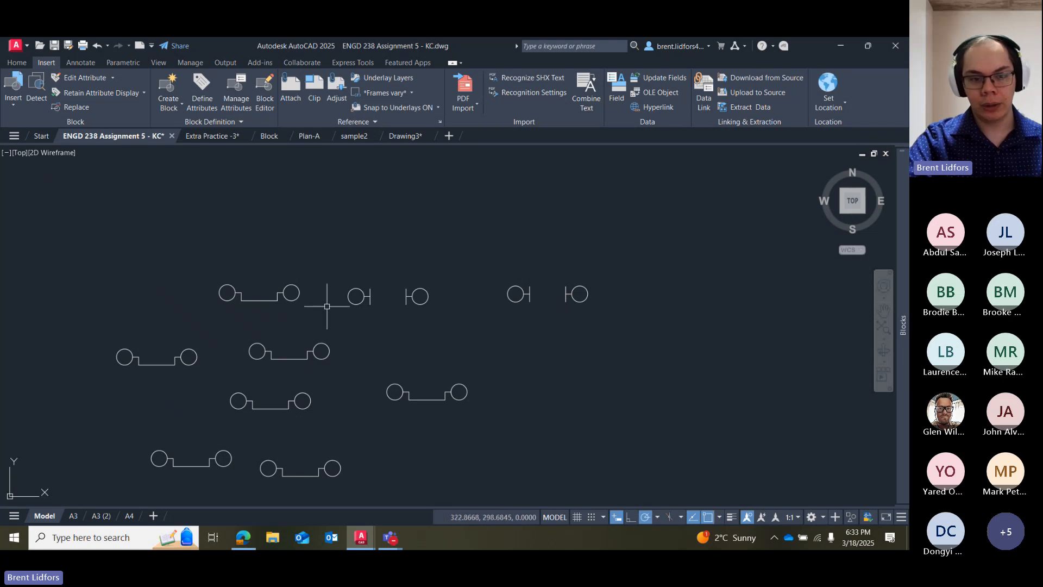
click(13, 90)
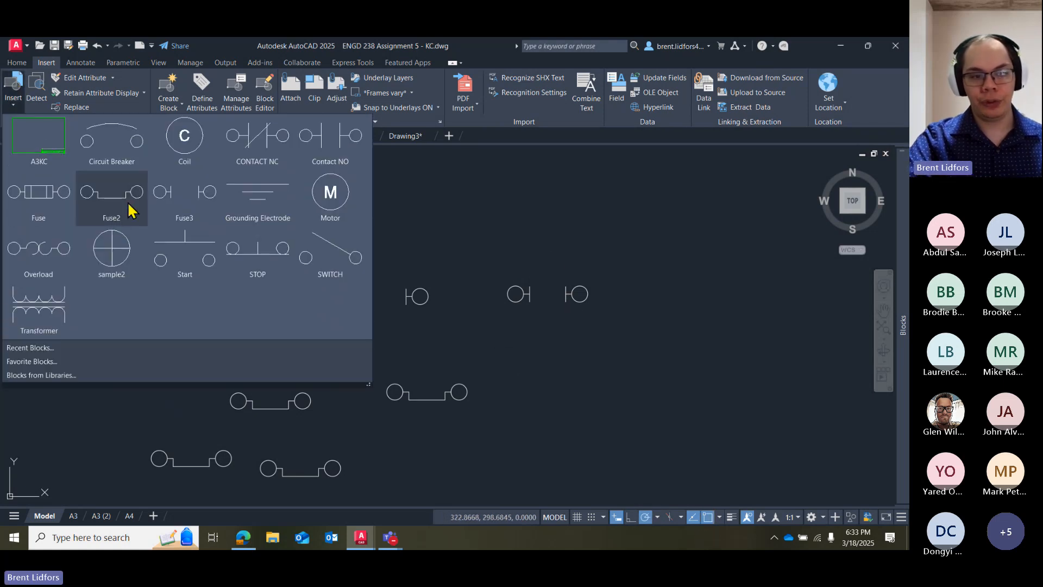
click(125, 213)
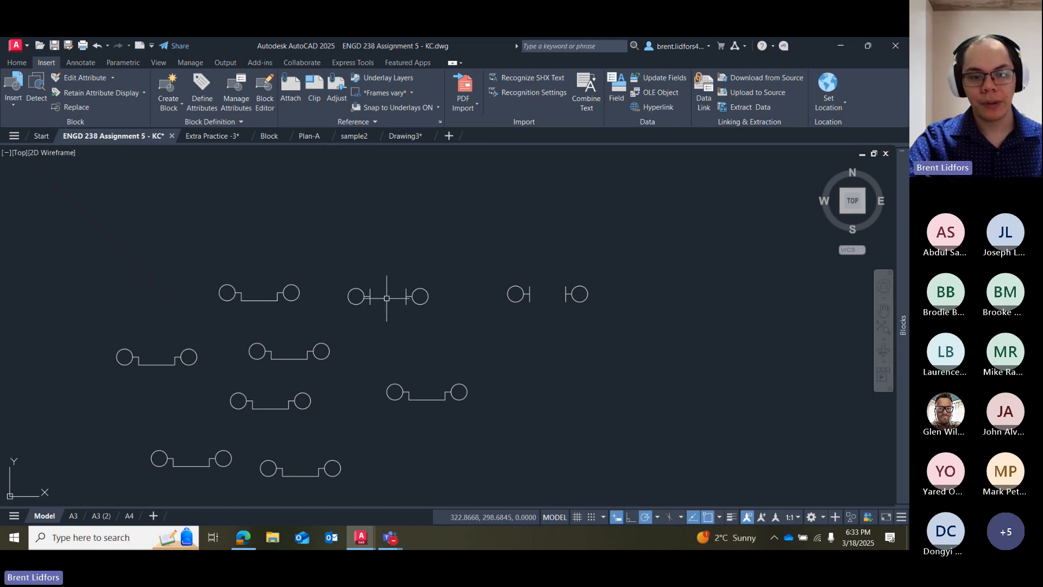
mouse_move(404, 273)
mouse_down()
mouse_move(340, 300)
mouse_move(419, 277)
mouse_up()
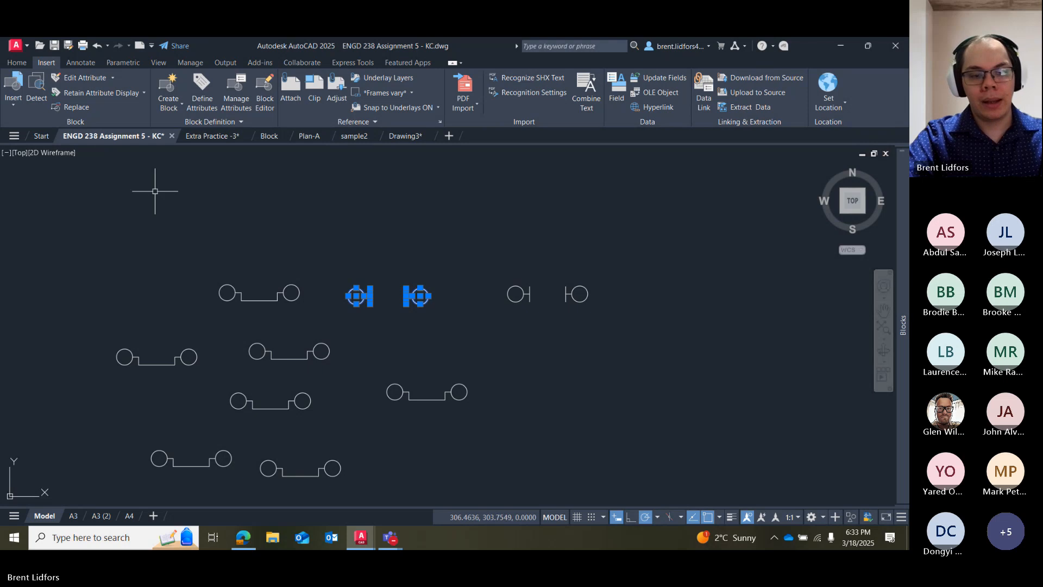
key(Escape)
Erase the right circle and its attached lines from the exploded fuse symbol.
mouse_move(433, 282)
mouse_down()
mouse_move(426, 319)
mouse_move(433, 309)
mouse_up()
key(Delete)
drag(377, 283, 392, 323)
scroll(370, 306, up, 6)
key(Escape)
Begin a block definition named Fuse2 from the exploded symbol's remaining left circle and its two lines.
mouse_move(418, 240)
mouse_down()
mouse_move(345, 286)
mouse_move(427, 321)
mouse_up()
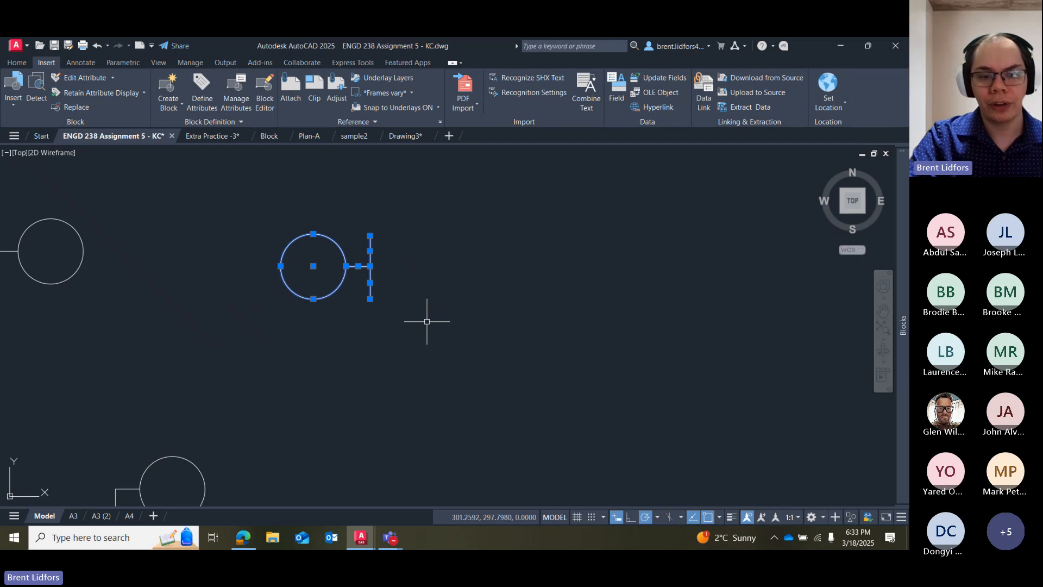
scroll(428, 321, down, 4)
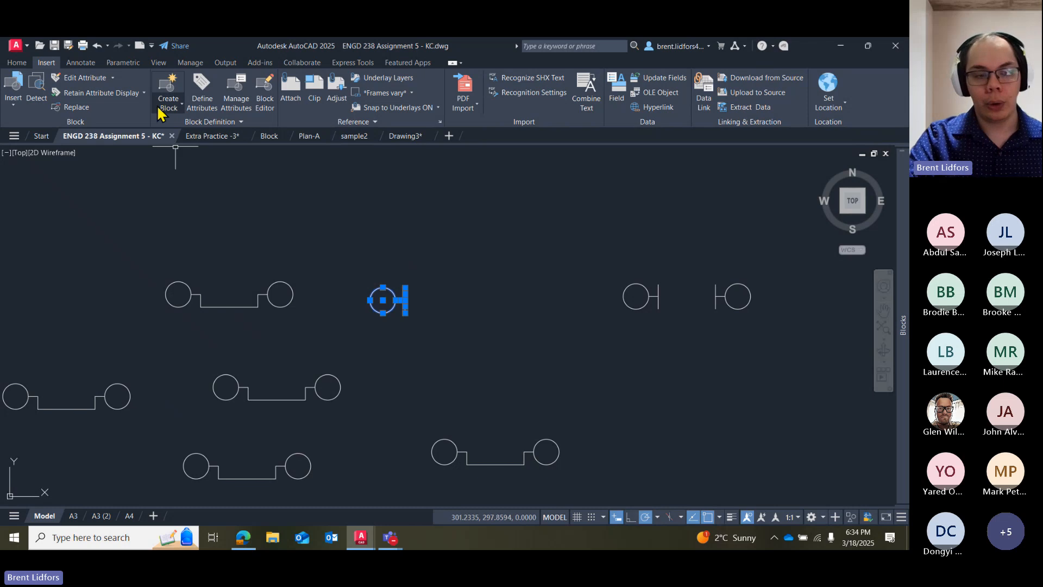
click(169, 97)
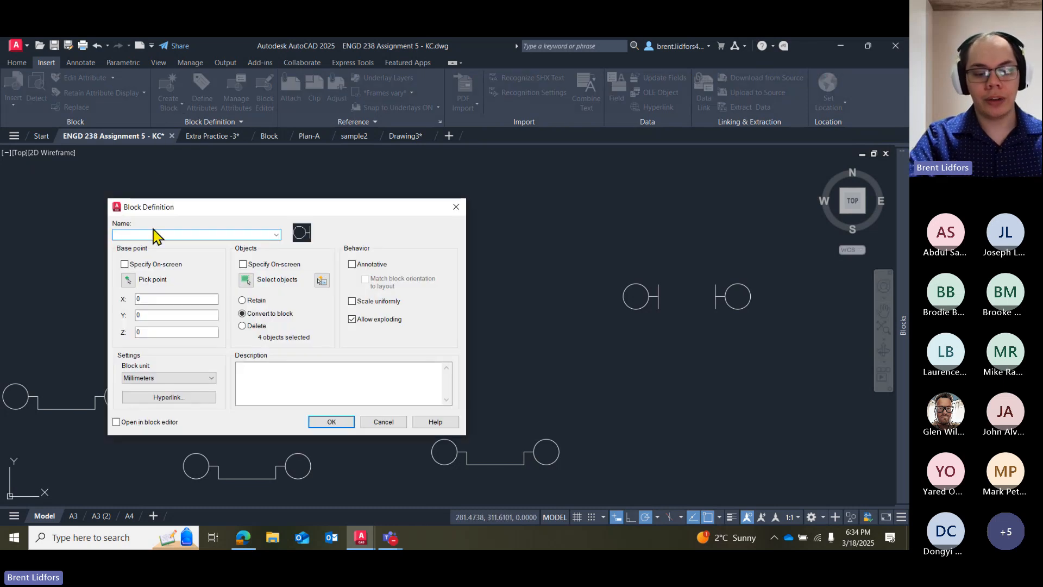
text(Fuse2)
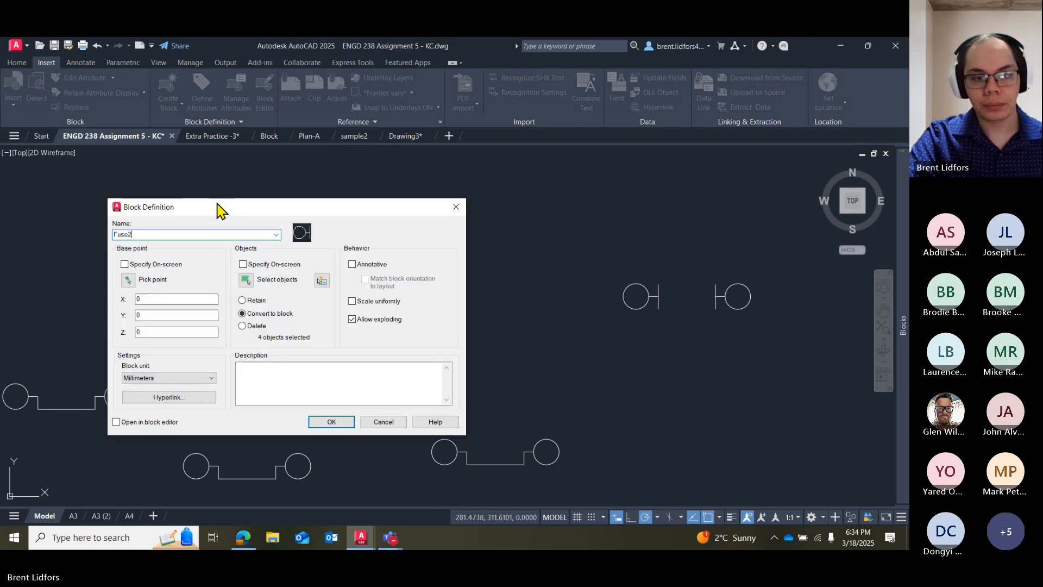
mouse_move(283, 212)
mouse_down()
mouse_move(596, 181)
mouse_move(577, 165)
mouse_up()
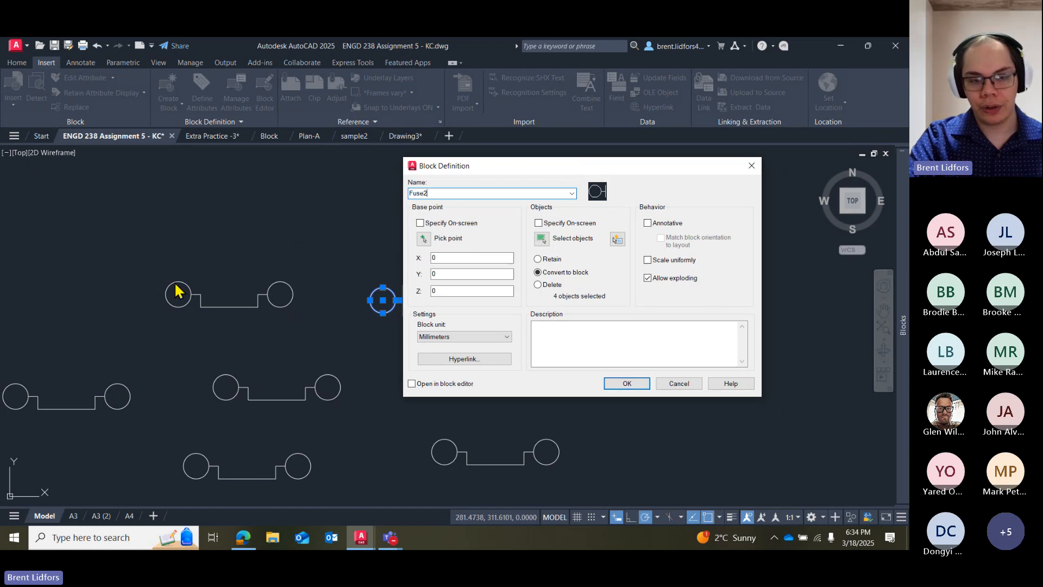
drag(528, 173, 618, 160)
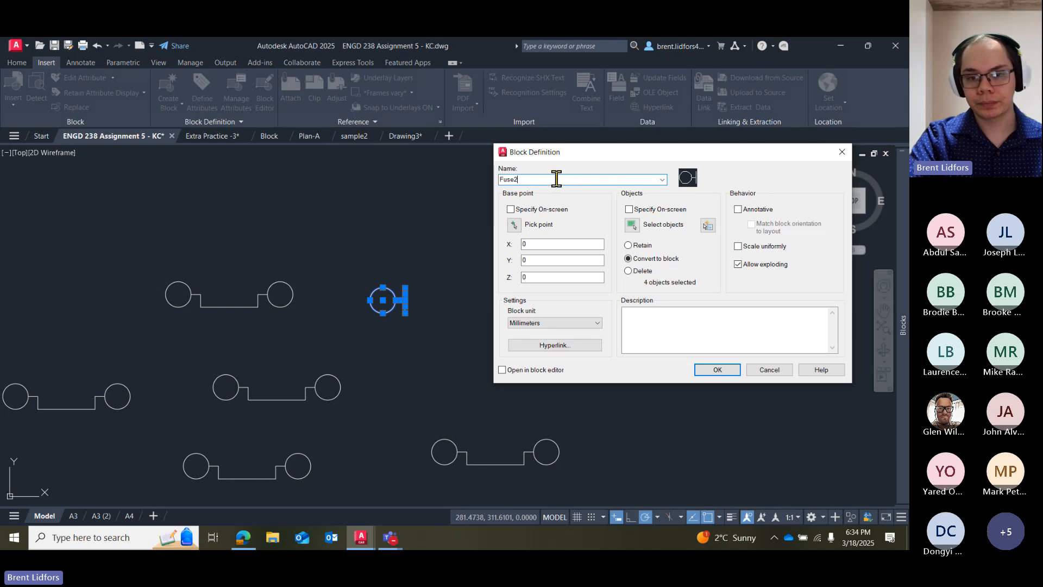
Set the base point at the circle's outer quadrant and redefine the existing Fuse2 block.
click(514, 225)
click(370, 300)
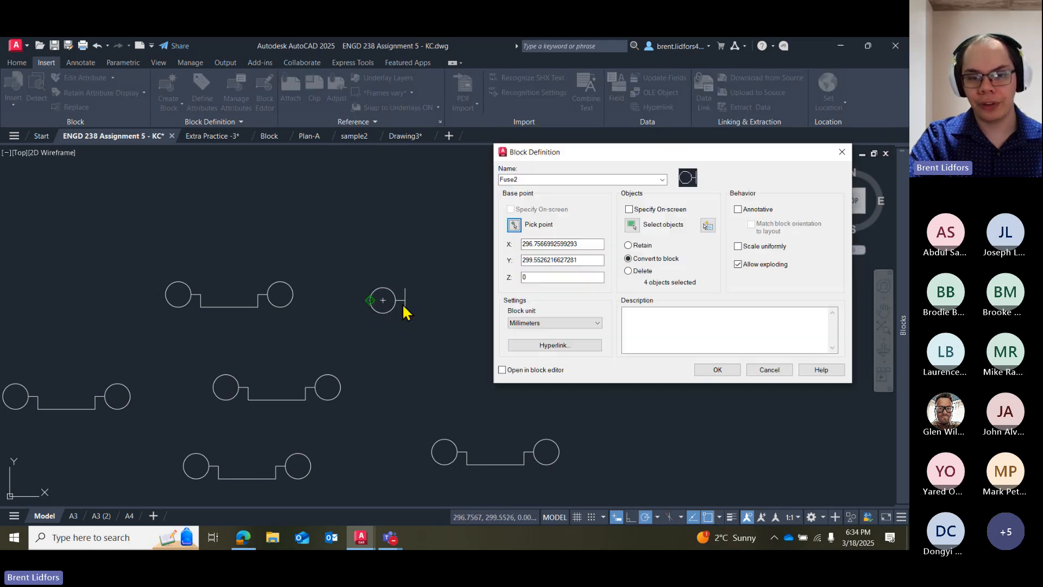
double_click(527, 179)
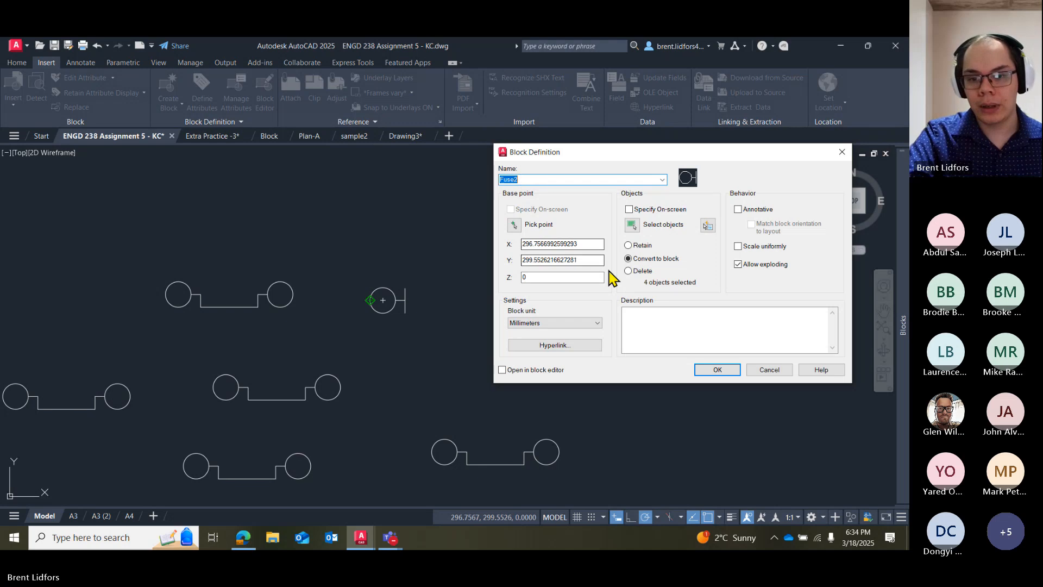
click(700, 372)
drag(457, 208, 560, 203)
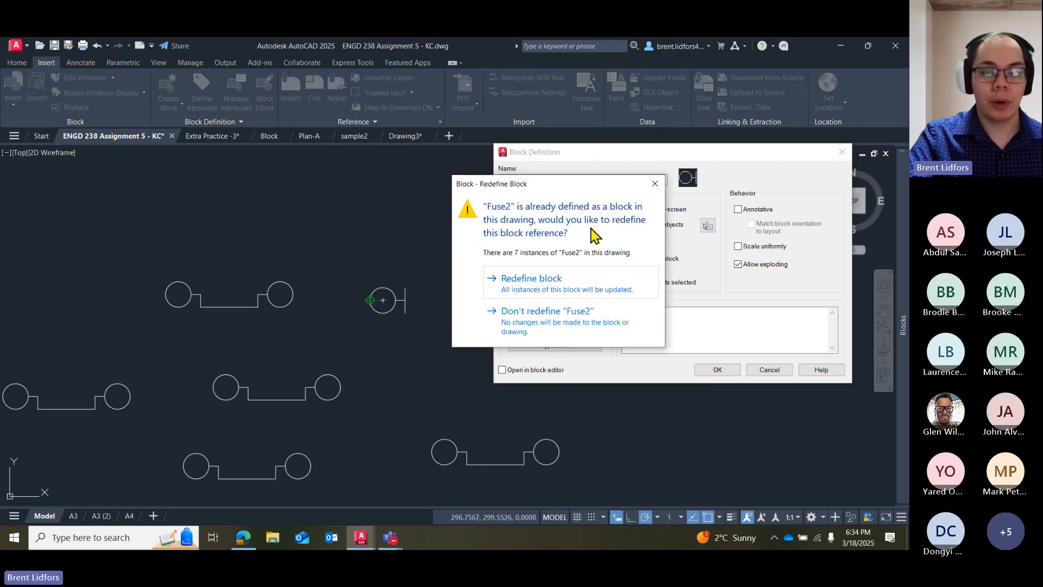
click(553, 280)
Inspect one updated Fuse2 instance and the Fuse2 preview among the drawing's insertable blocks.
click(319, 258)
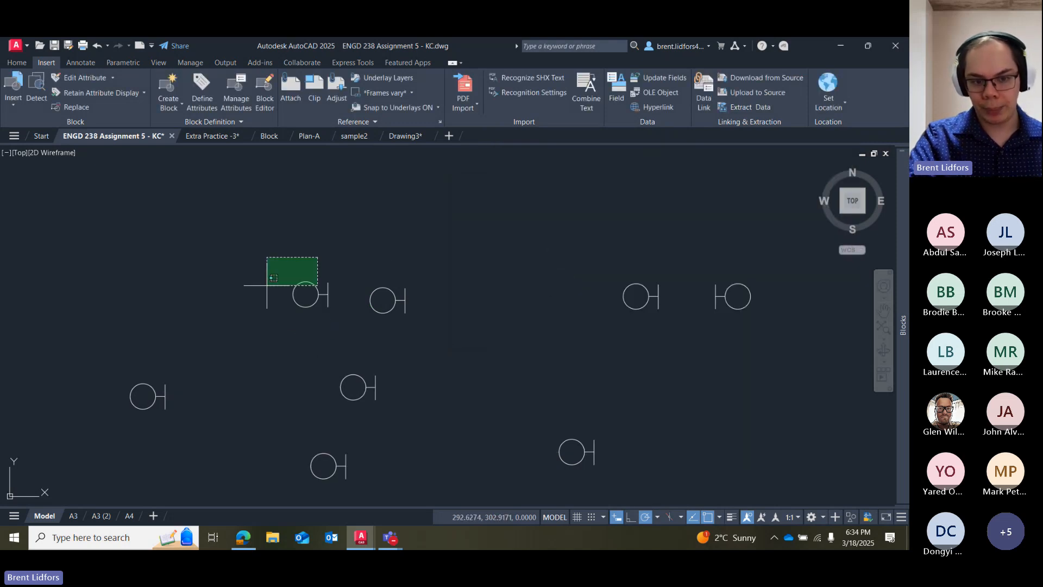
click(261, 284)
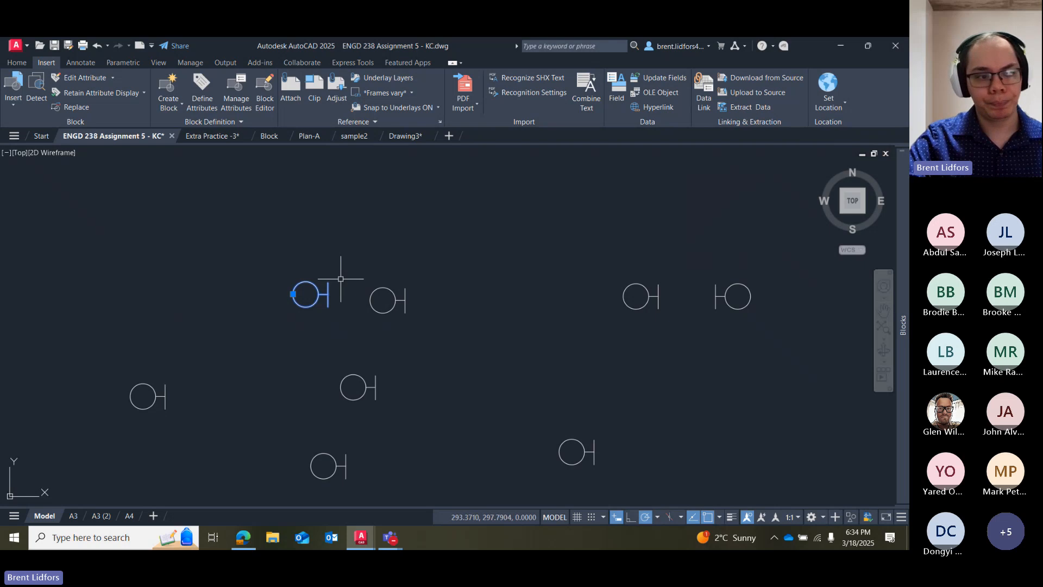
key(Escape)
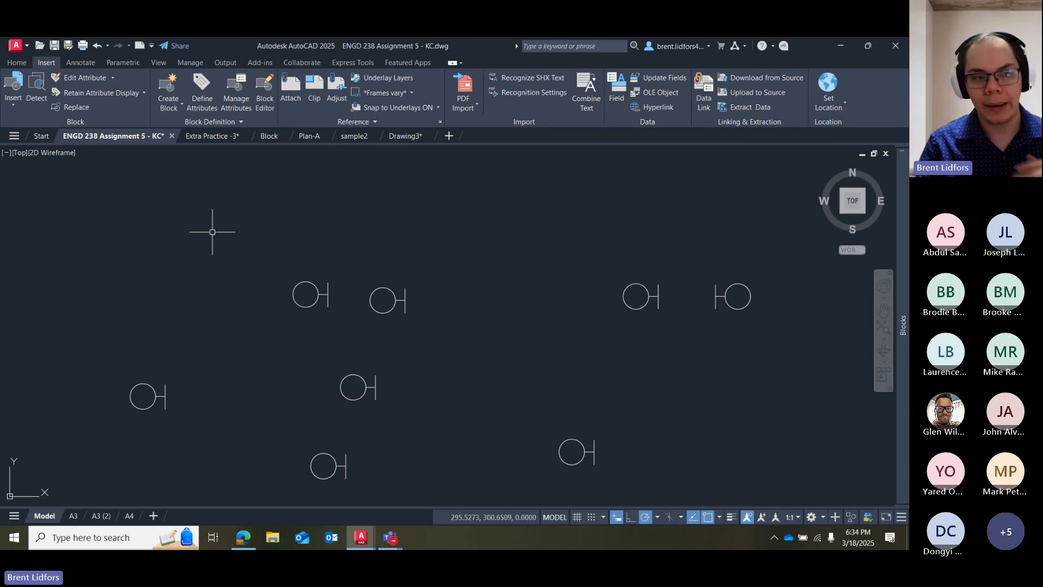
click(15, 103)
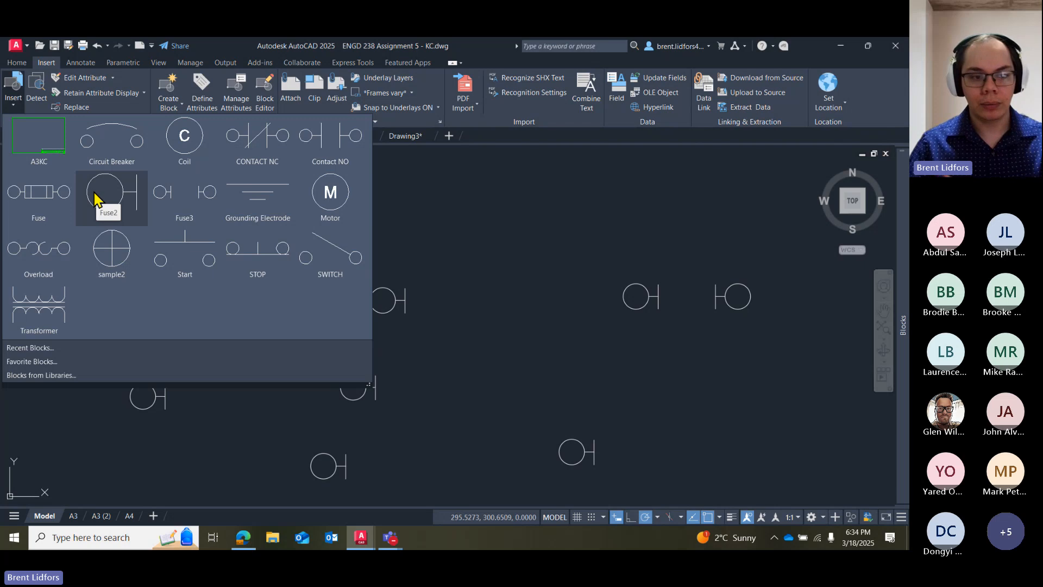
click(94, 198)
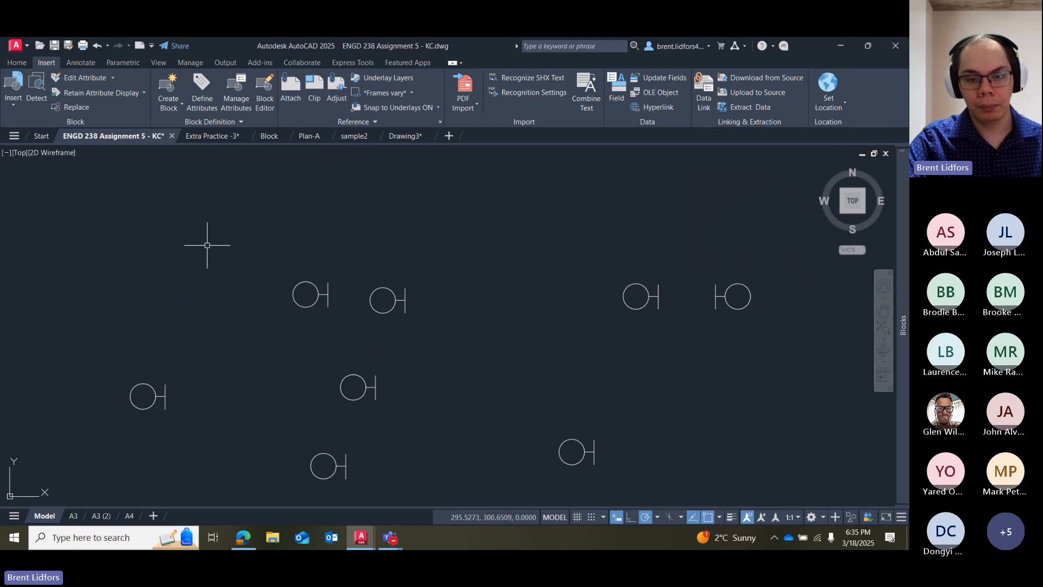
Erase all the Fuse2 and Fuse3 symbol instances from the area above the sheet border.
mouse_move(462, 224)
mouse_down()
mouse_move(263, 222)
mouse_move(582, 455)
mouse_move(778, 244)
mouse_up()
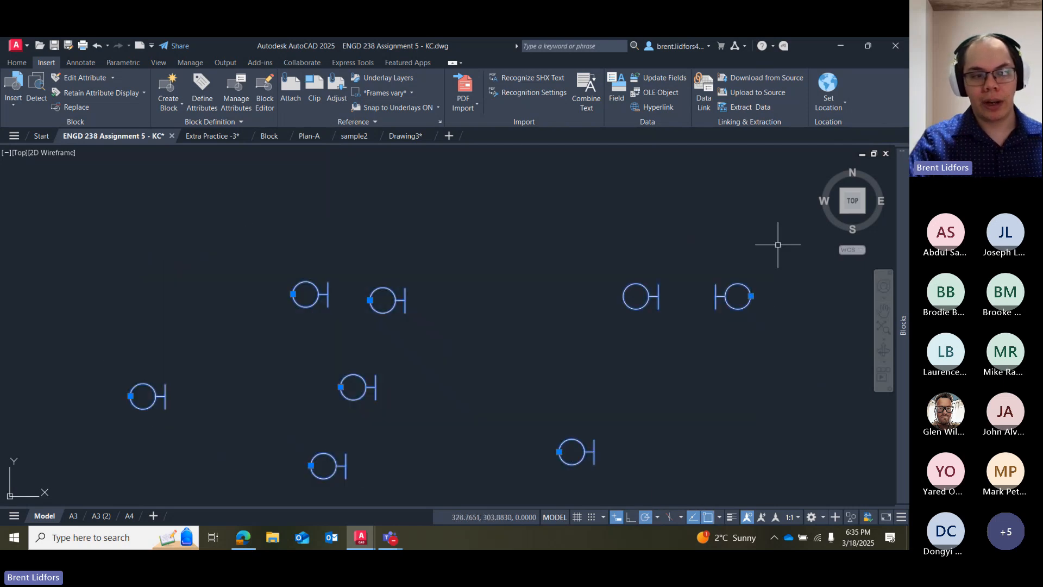
click(14, 90)
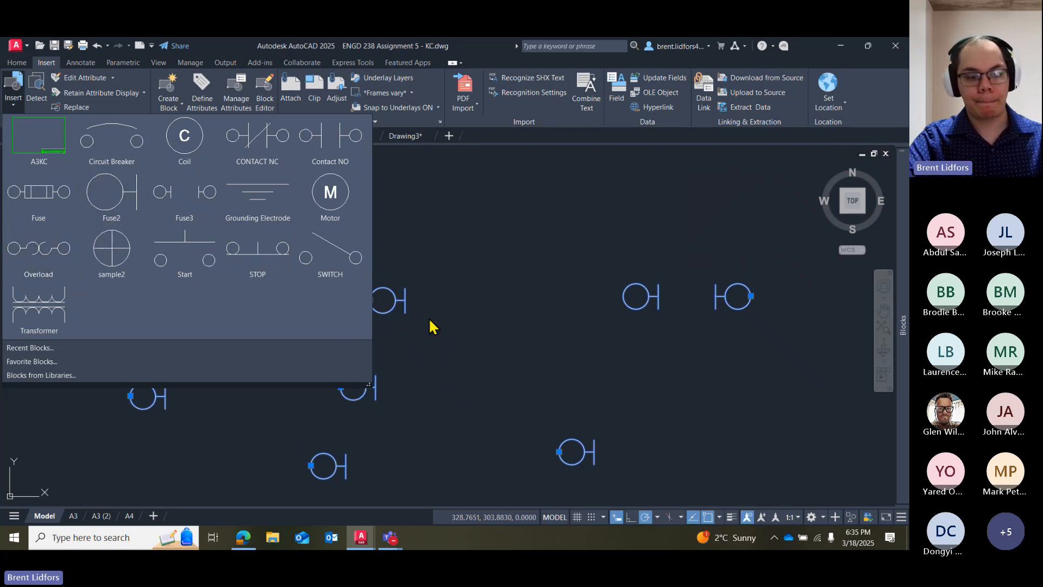
click(449, 315)
key(Delete)
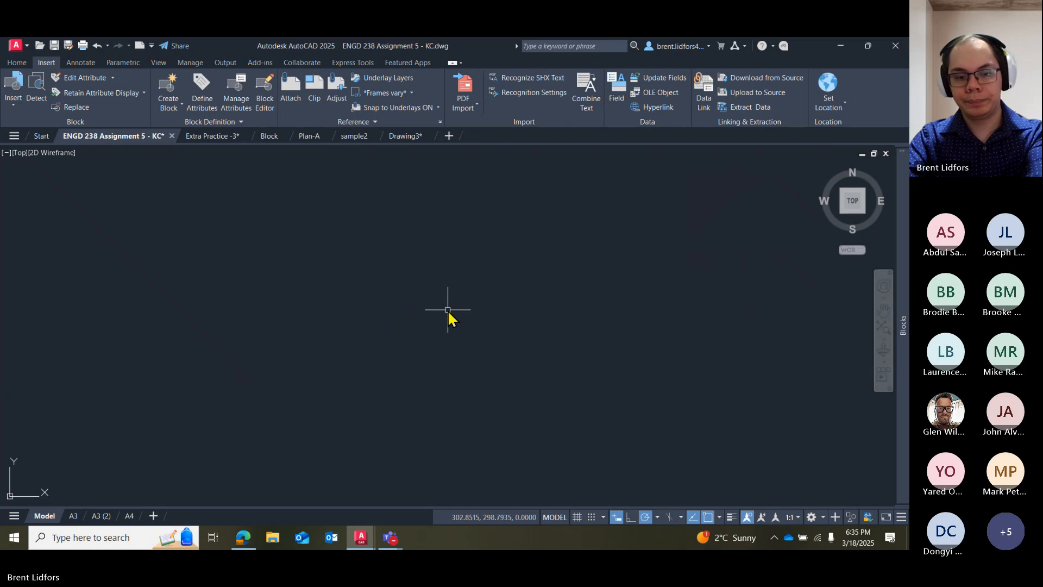
key(ctrl+z)
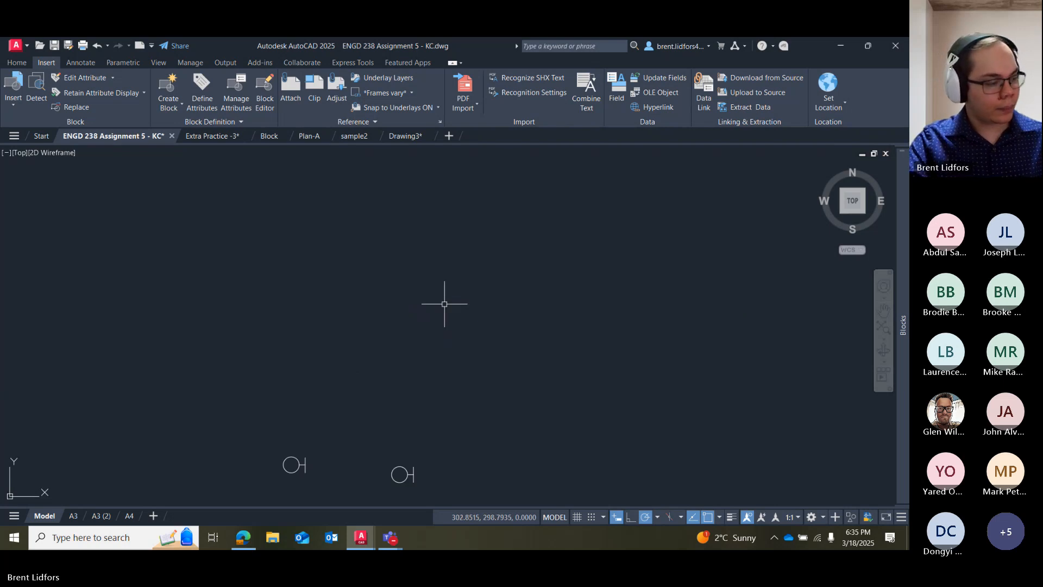
scroll(444, 307, down, 2)
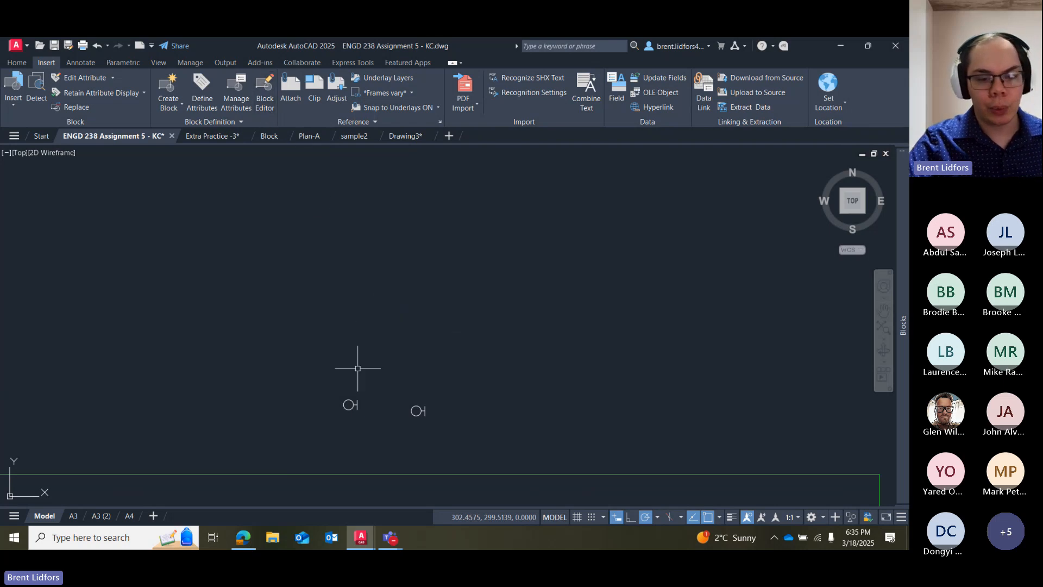
mouse_move(356, 366)
mouse_down()
mouse_move(485, 426)
mouse_move(473, 412)
mouse_up()
key(Delete)
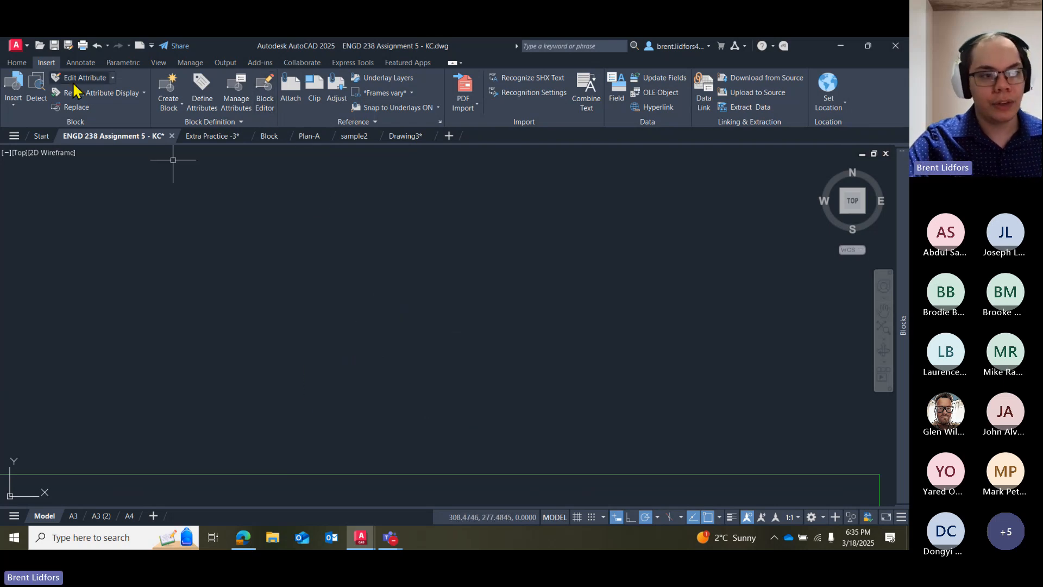
Draw a circle with a vertical diameter line above the sheet border, and erase both objects.
click(17, 62)
click(73, 86)
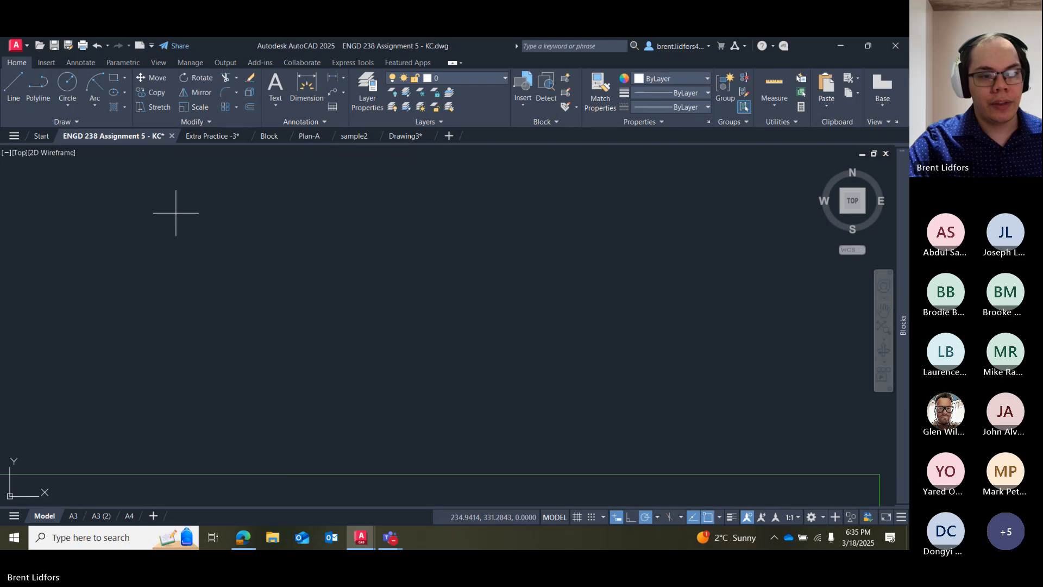
click(263, 297)
click(309, 297)
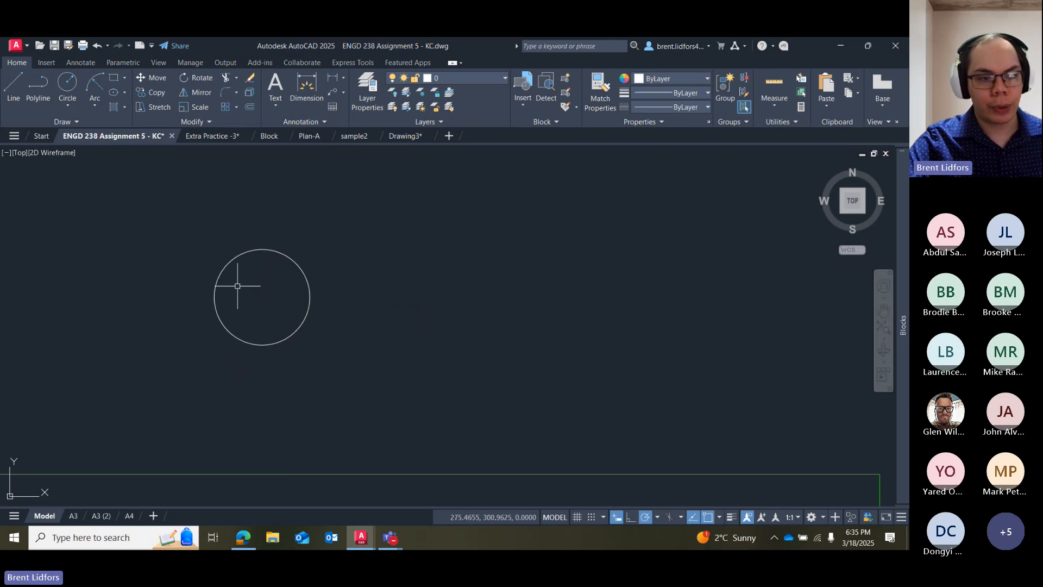
click(13, 87)
click(262, 249)
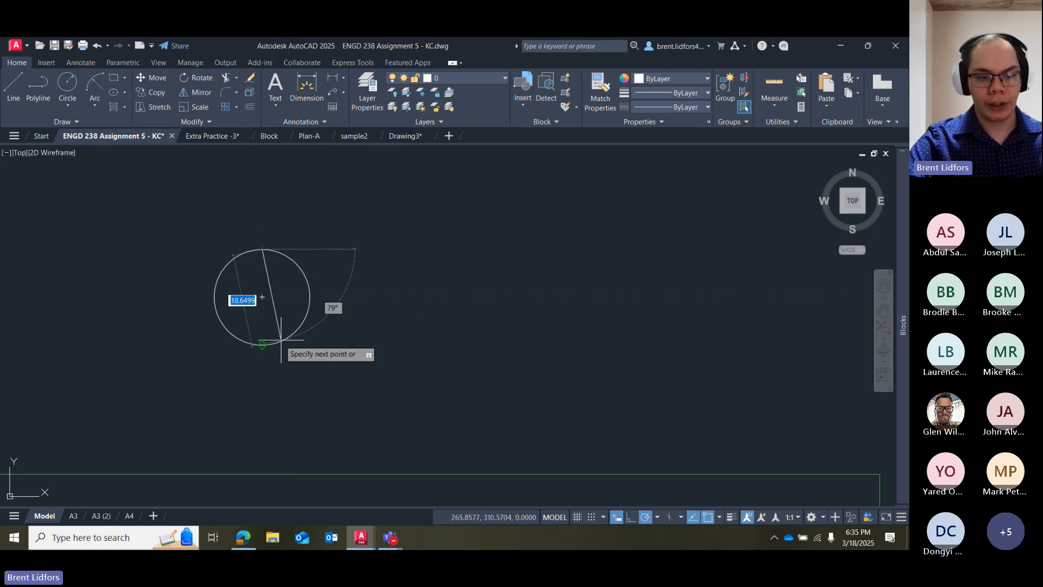
click(263, 345)
key(Escape)
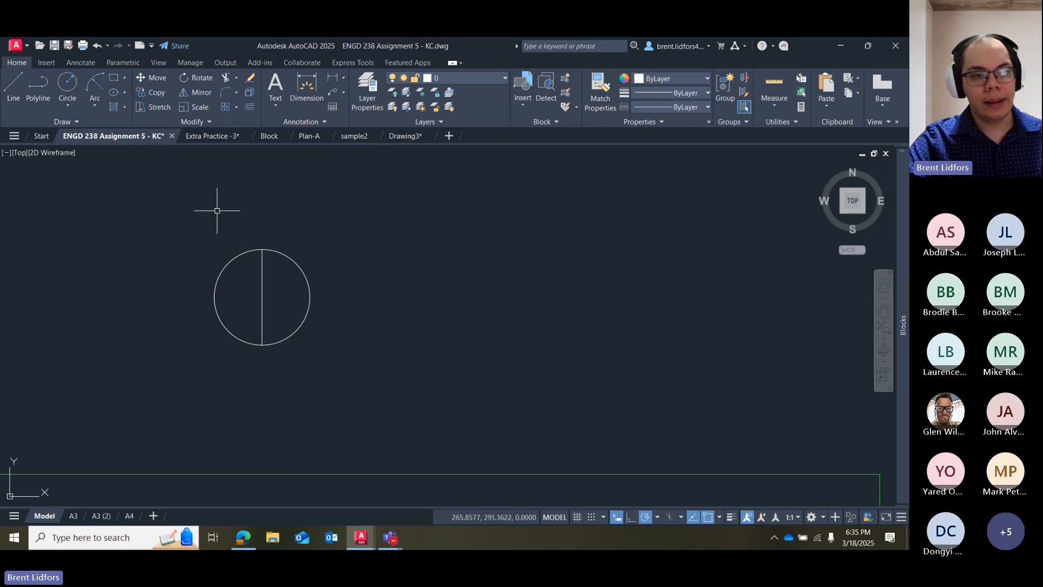
drag(377, 276, 322, 342)
key(Delete)
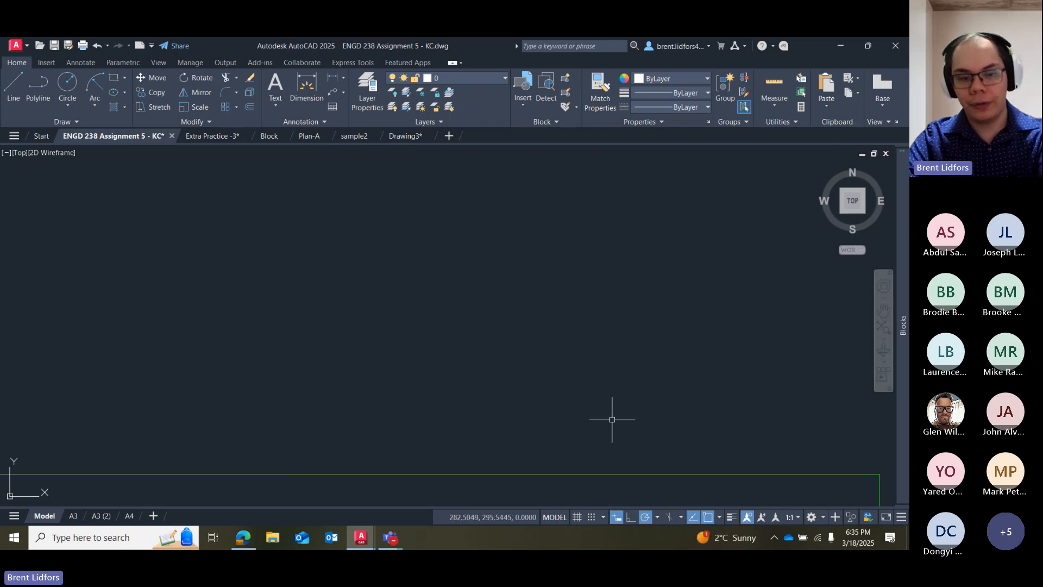
Copy the FUSE symbol from the symbol legend and paste it above the sheet border.
middle_drag(543, 342, 476, 276)
middle_drag(441, 225, 419, 138)
scroll(435, 457, down, 2)
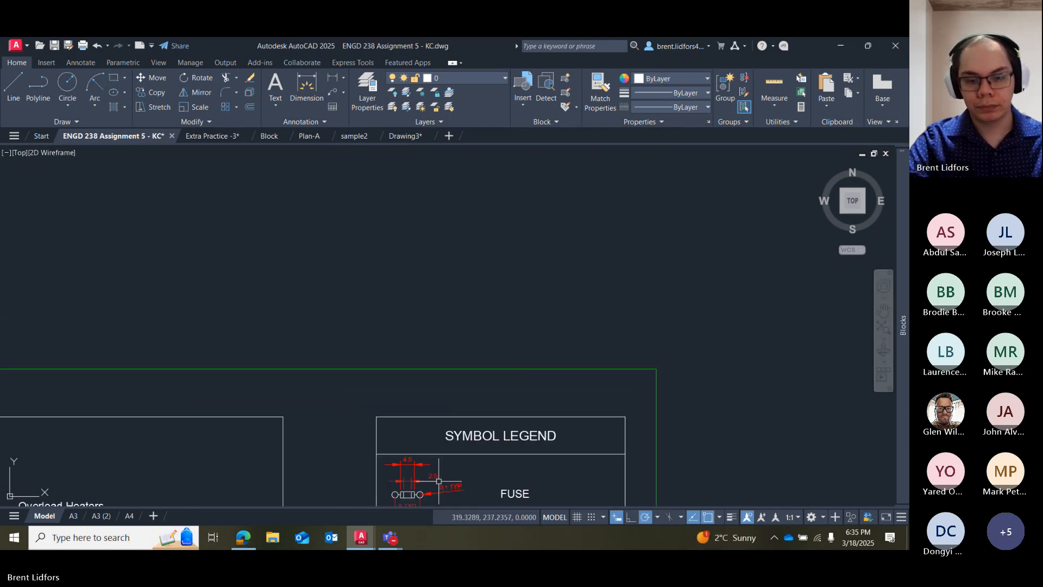
middle_drag(443, 389, 449, 294)
scroll(419, 314, up, 5)
scroll(386, 451, down, 3)
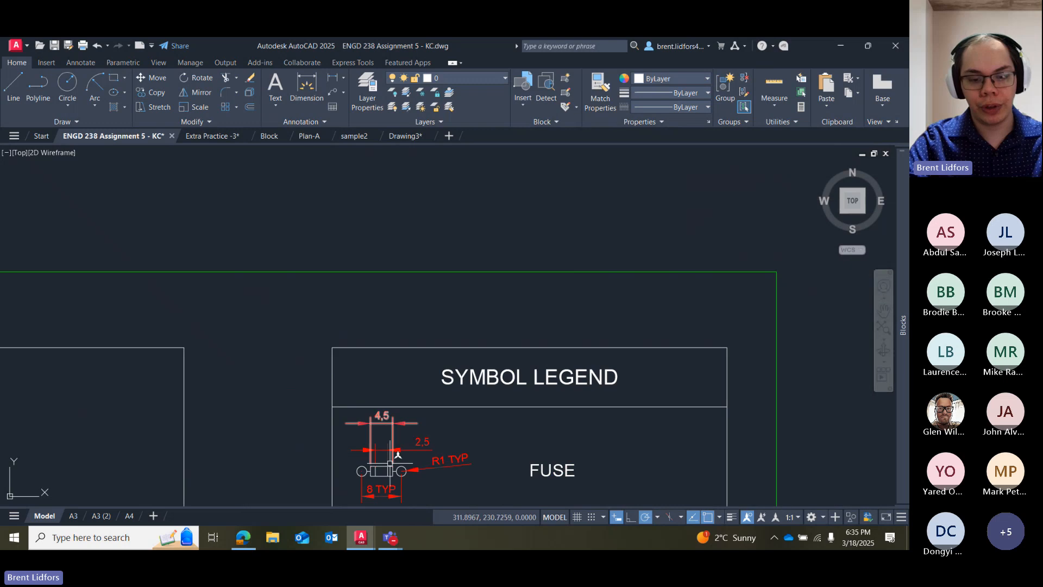
click(384, 467)
key(ctrl+c)
key(ctrl+v)
click(320, 182)
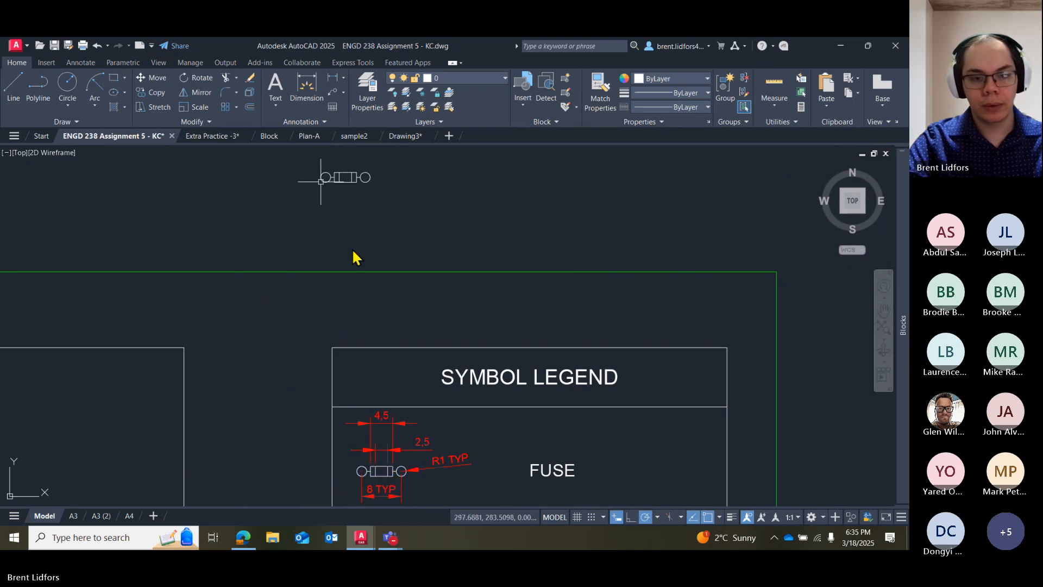
Open the pasted symbol's Fuse block definition in the Block Editor.
middle_drag(415, 222, 408, 384)
scroll(392, 360, up, 3)
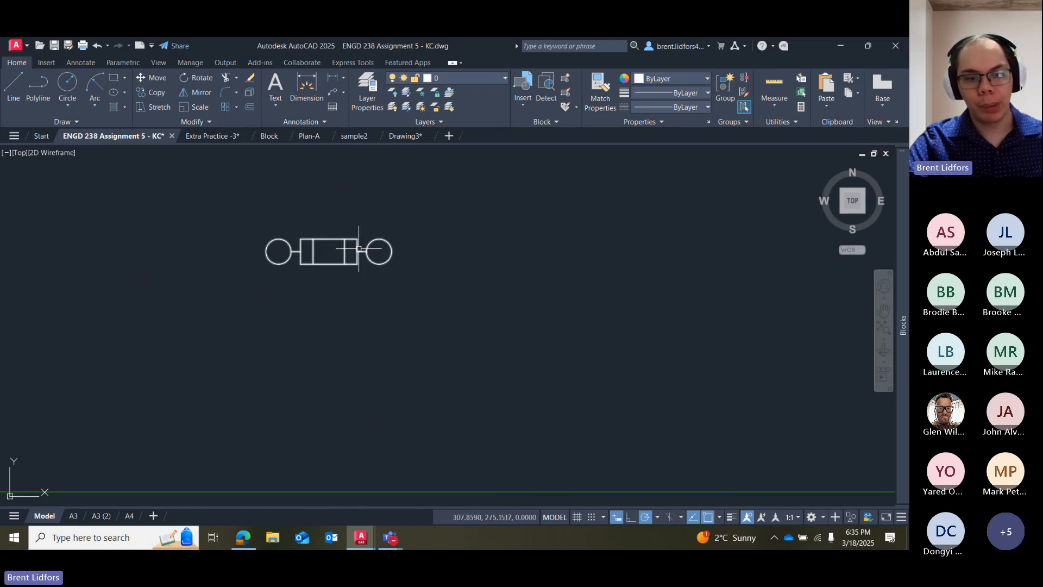
click(357, 248)
double_click(357, 248)
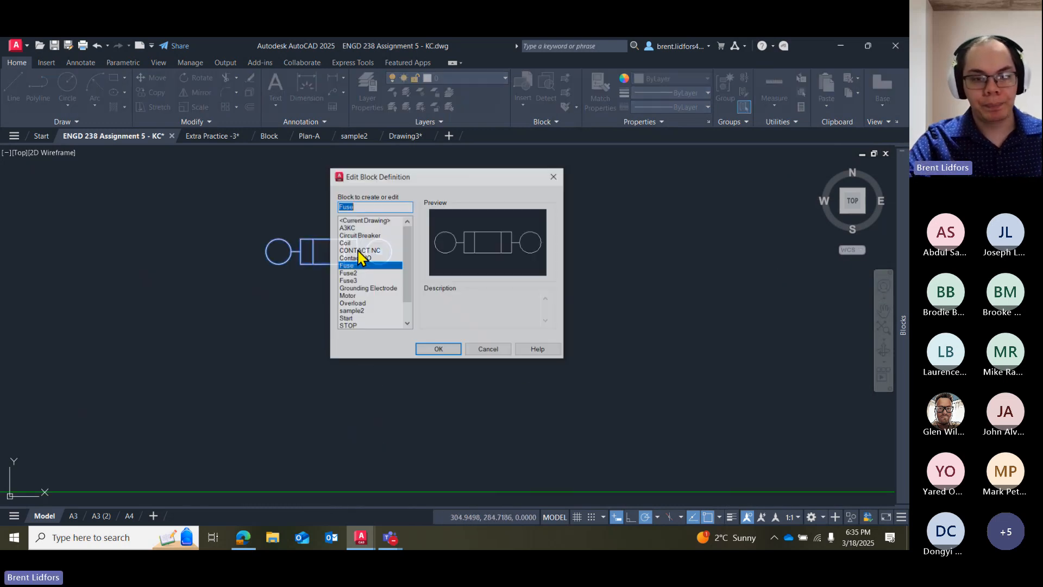
click(433, 352)
Float the Block Authoring Palettes clear of the fuse geometry in the Block Editor.
mouse_move(157, 184)
mouse_down()
mouse_move(154, 220)
mouse_move(27, 234)
mouse_up()
scroll(344, 298, down, 3)
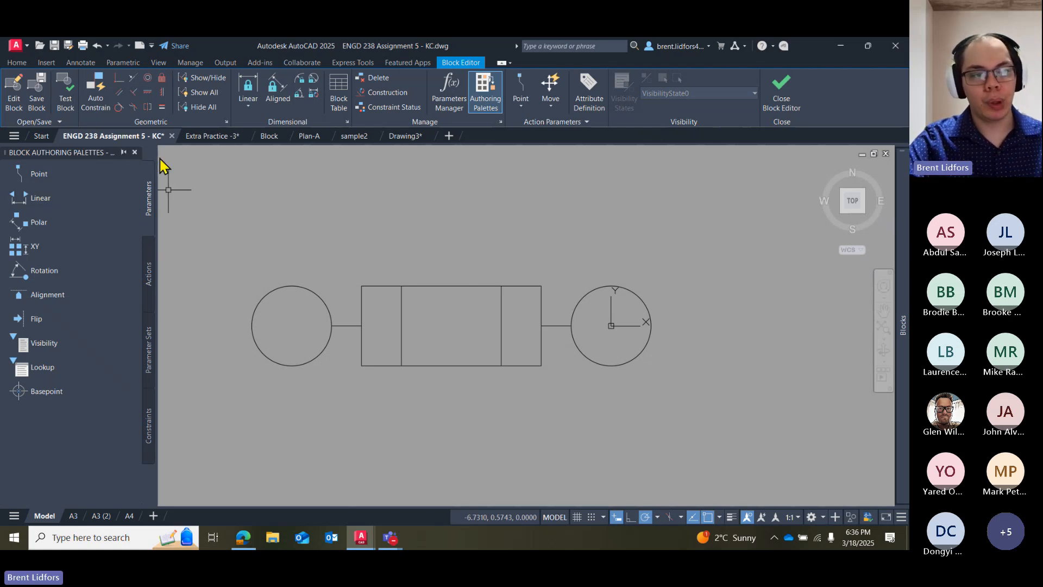
drag(376, 180, 277, 178)
drag(192, 222, 44, 235)
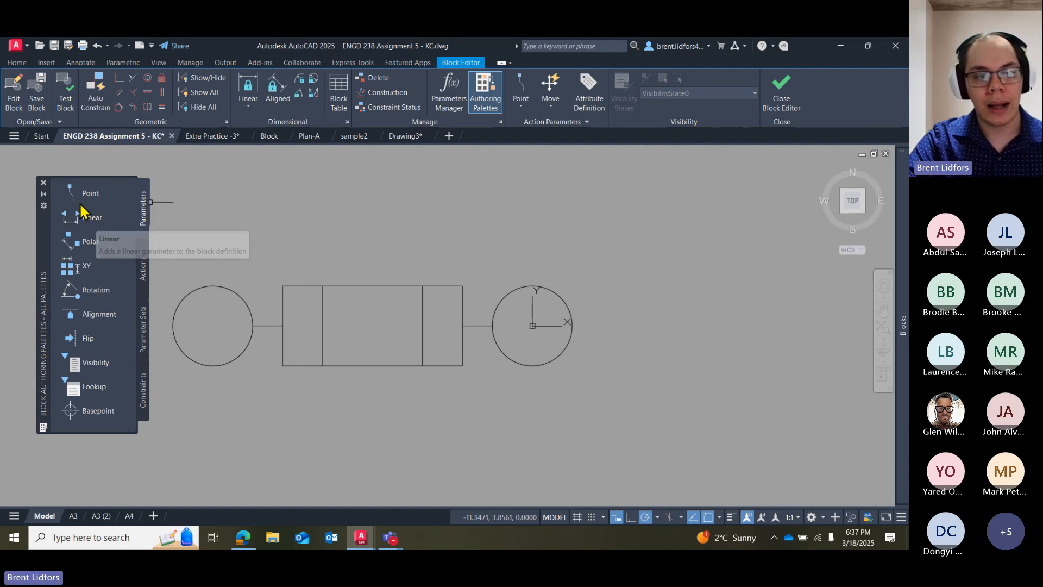
Add a Linear parameter between the upper corners of the fuse's rectangular body, with its label placed above the body.
click(120, 192)
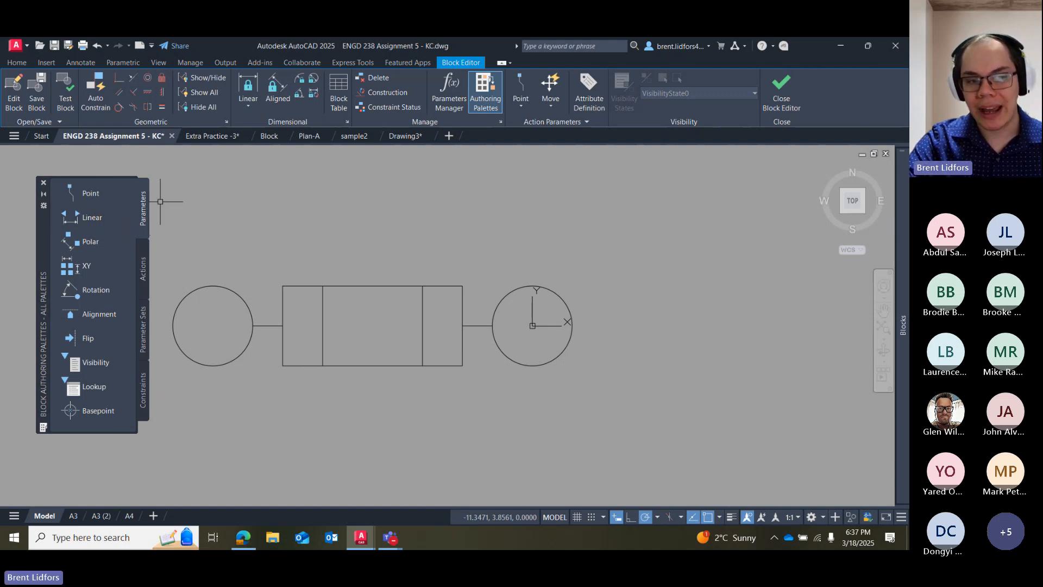
click(143, 269)
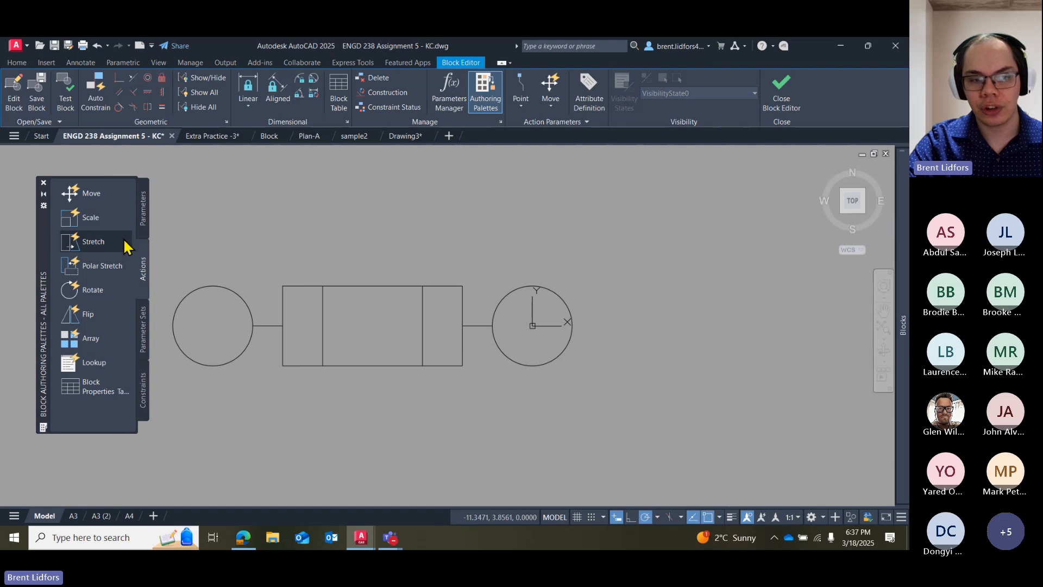
click(142, 217)
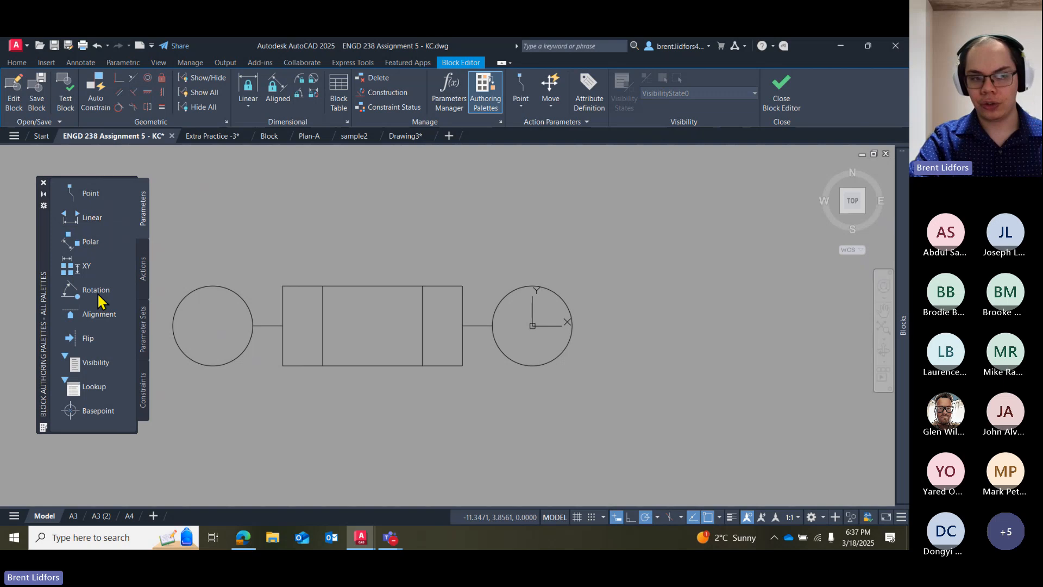
click(77, 219)
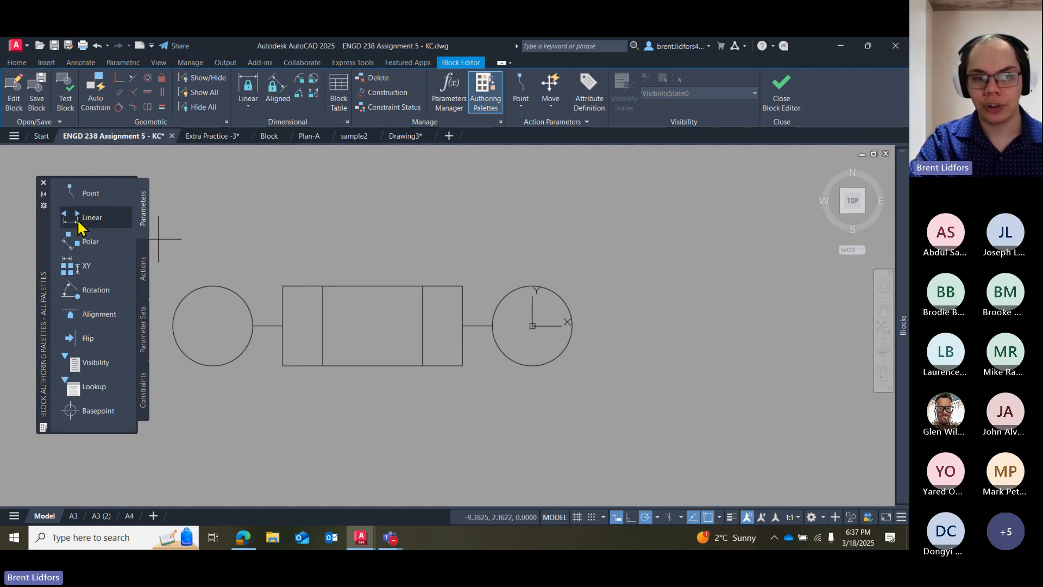
click(282, 286)
click(462, 285)
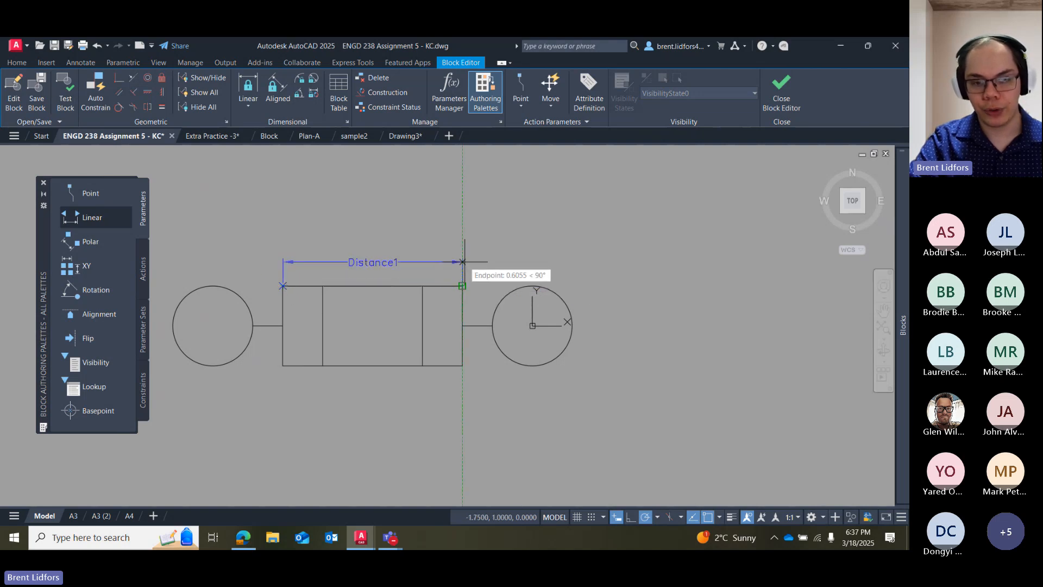
click(462, 252)
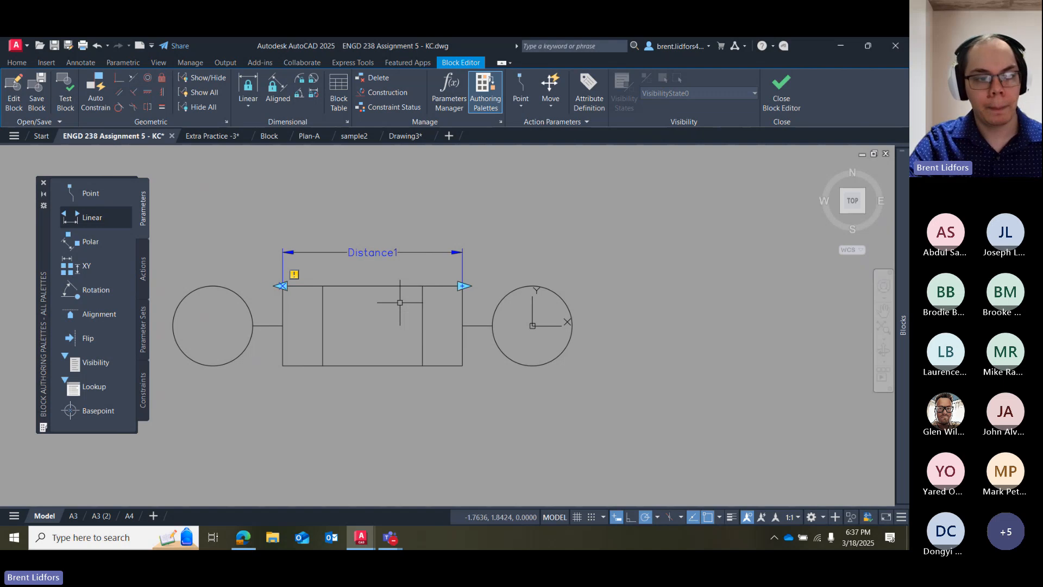
Try to add a Stretch action to the linear parameter's right end, framing and selecting the right half of the fuse.
click(143, 268)
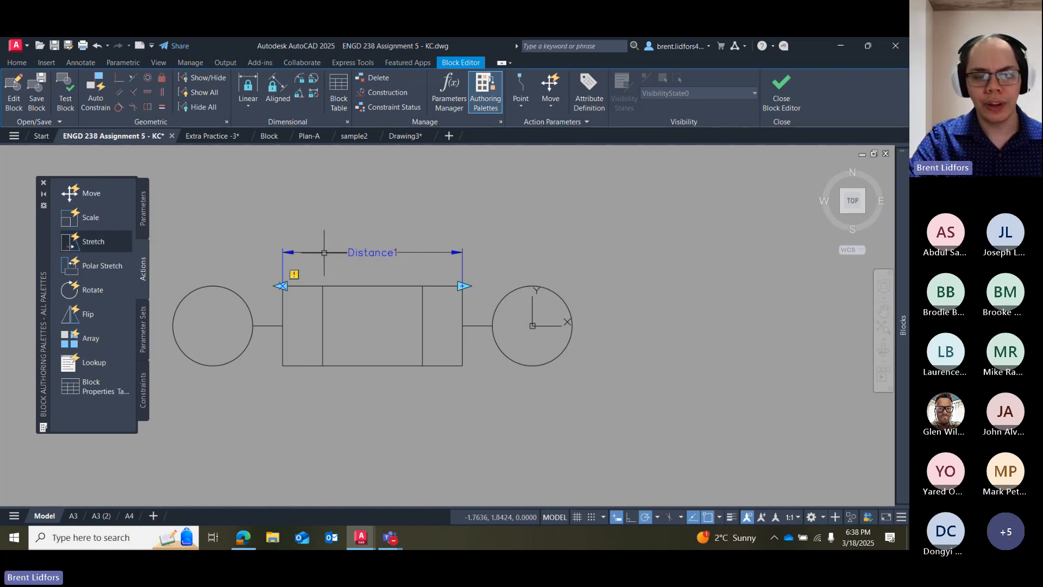
click(92, 242)
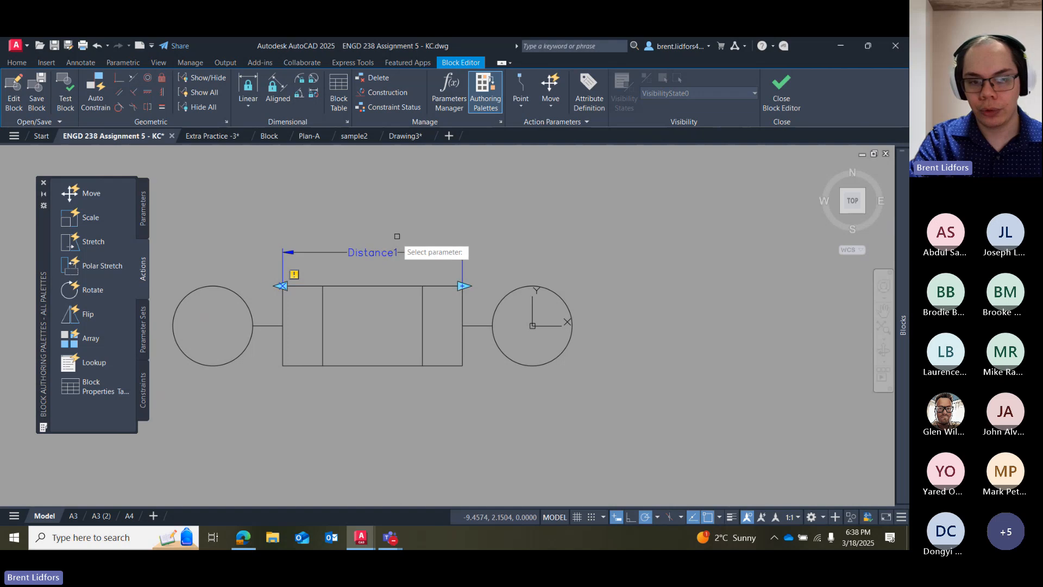
click(390, 252)
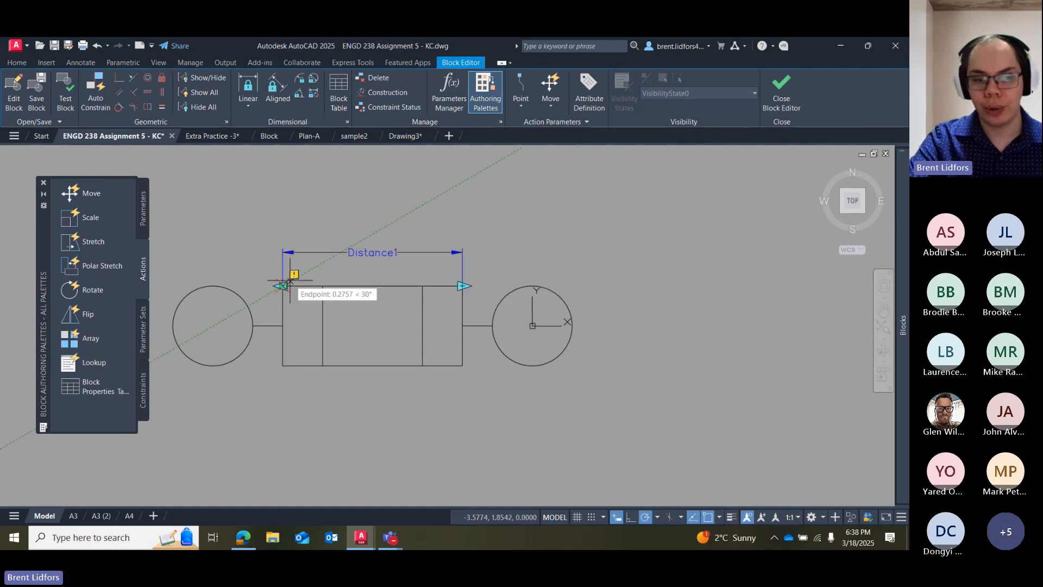
click(463, 285)
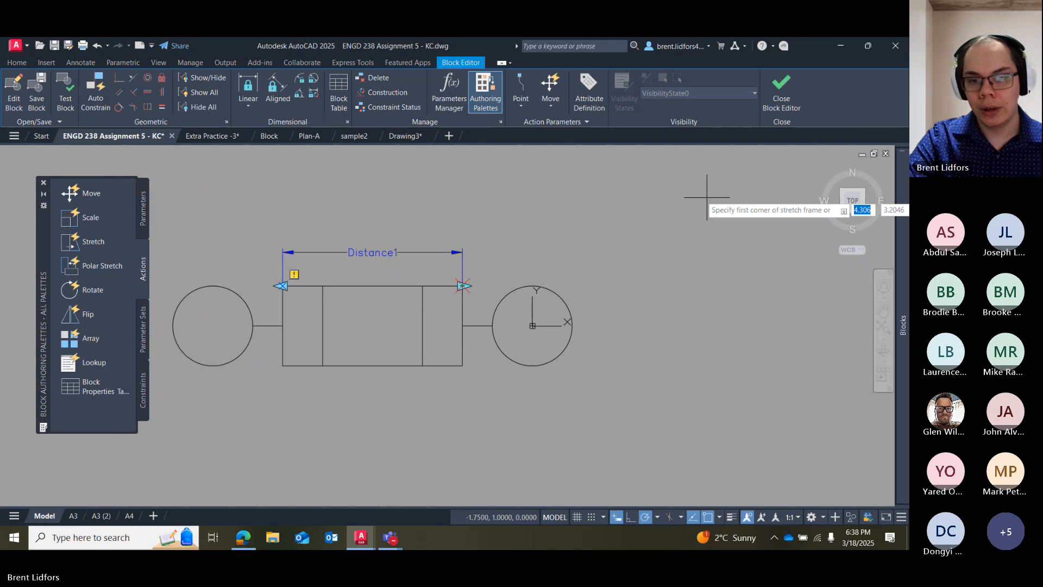
click(648, 202)
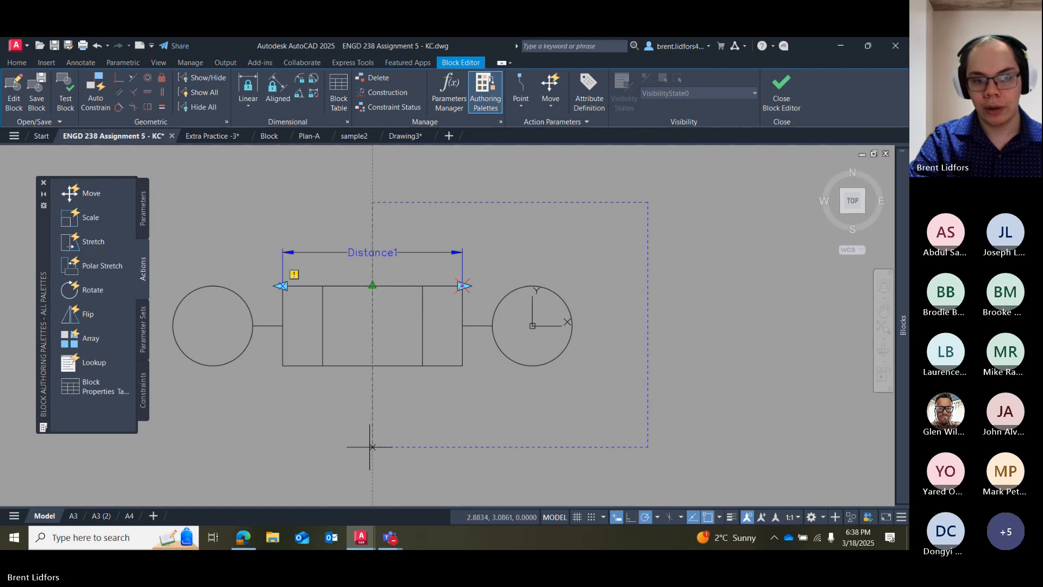
click(372, 428)
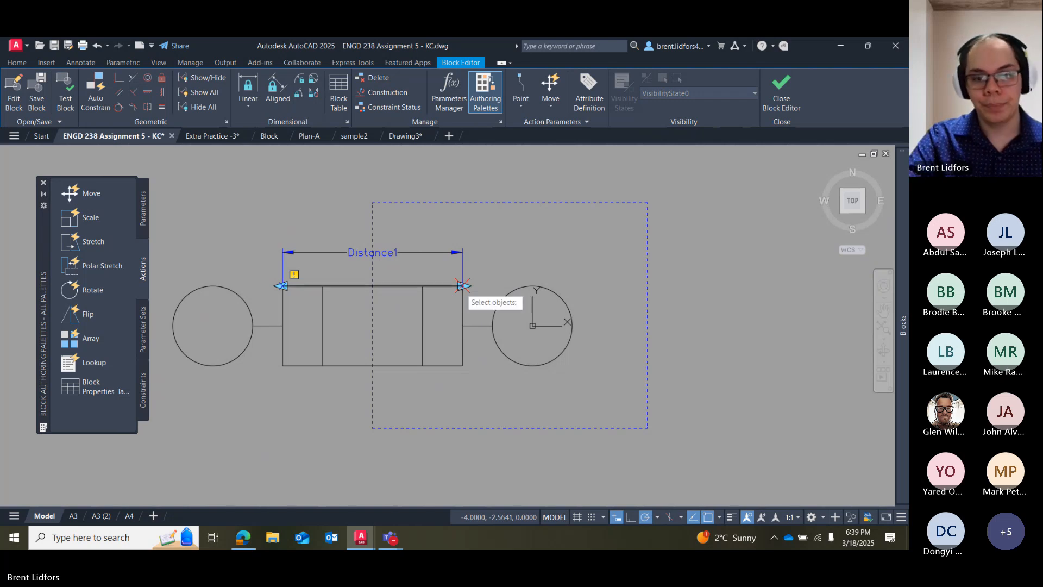
click(584, 276)
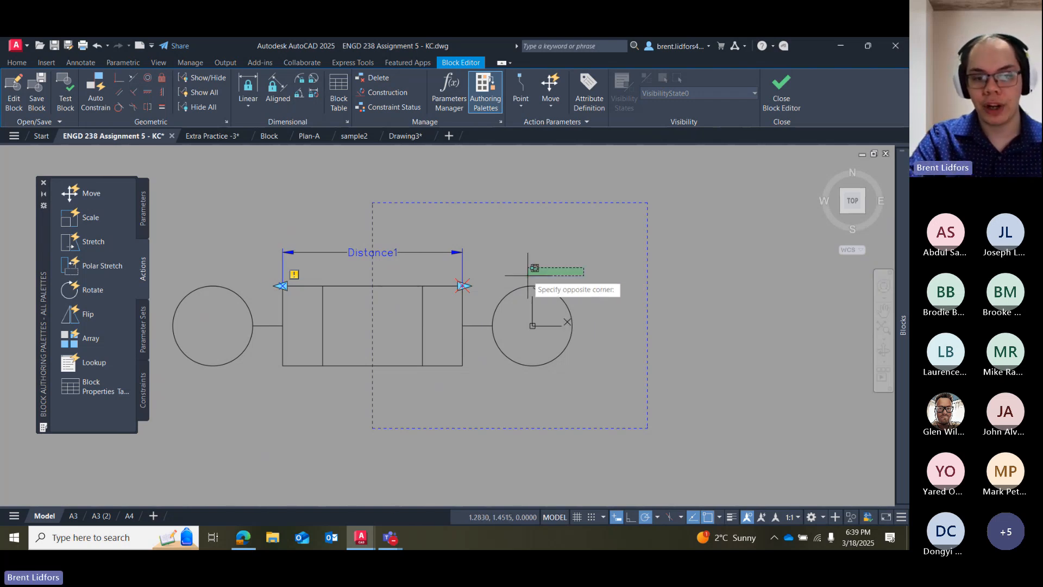
click(396, 402)
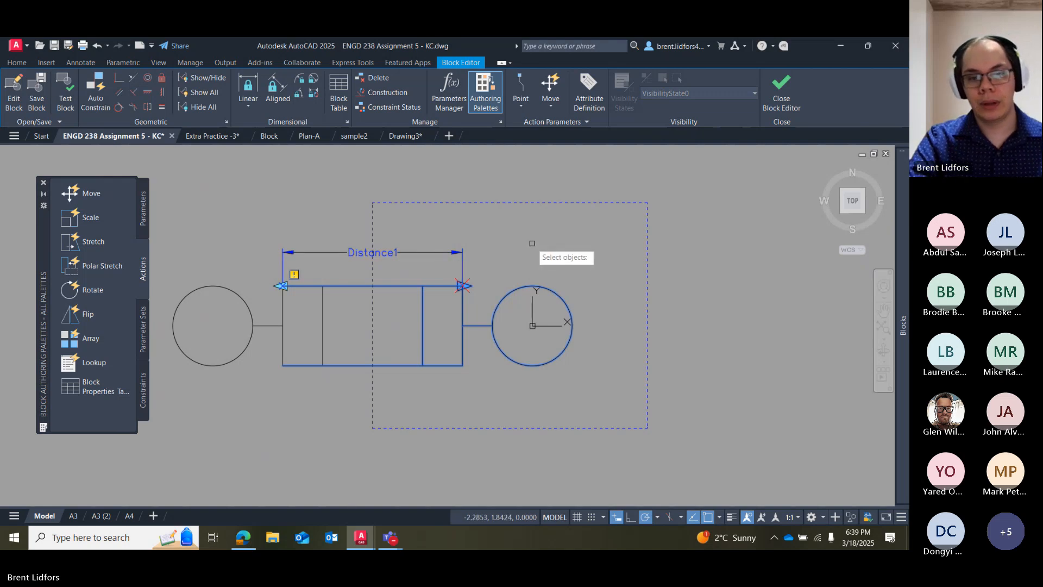
Save the Fuse block definition, close the Block Editor, and check the pasted fuse for a stretch grip.
click(40, 111)
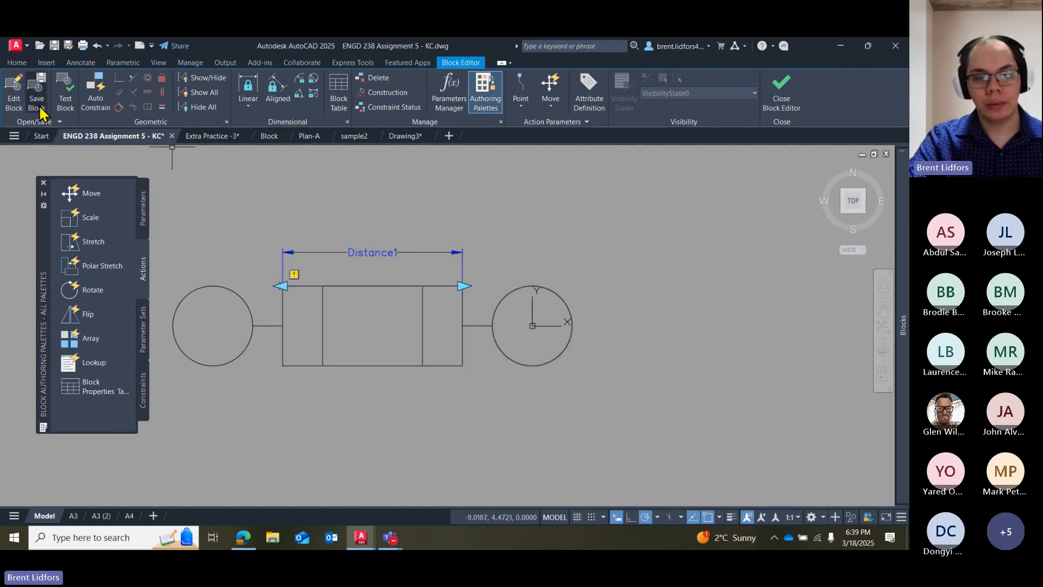
click(793, 112)
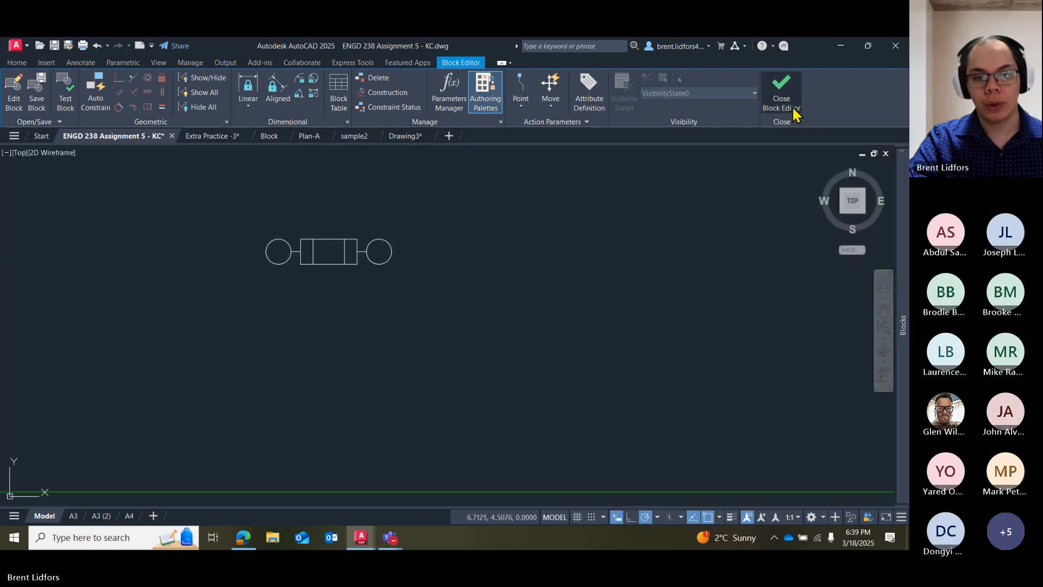
click(353, 264)
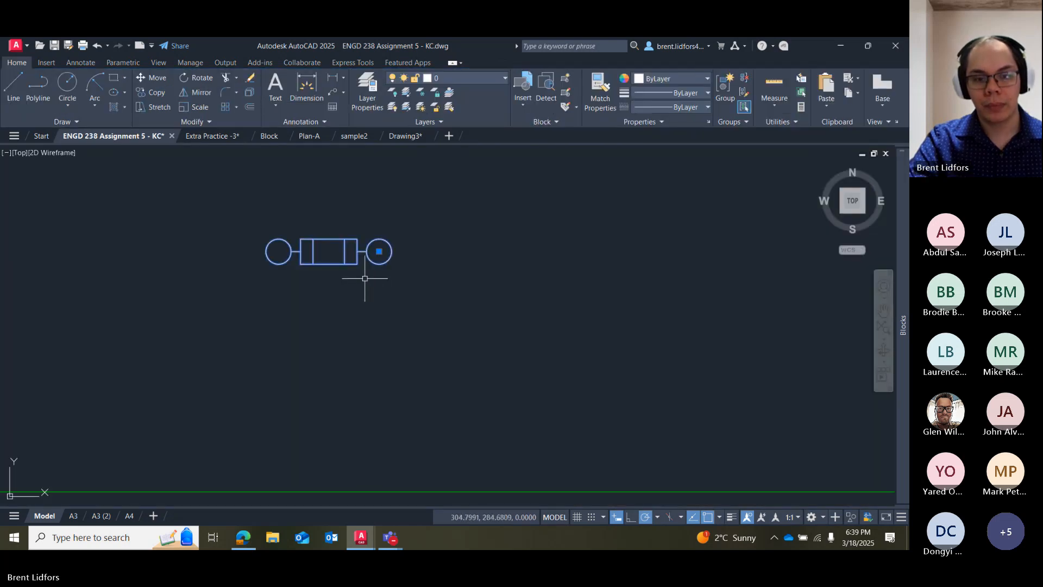
key(Escape)
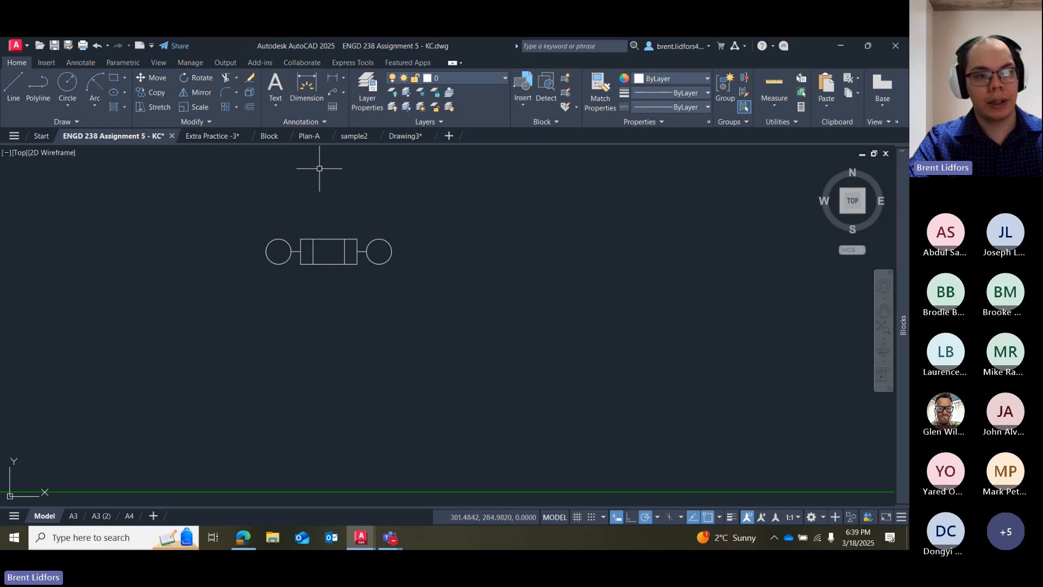
Reopen the Fuse block definition and add a Stretch action to the parameter's right end, framing and selecting the fuse's right half.
double_click(350, 241)
click(433, 349)
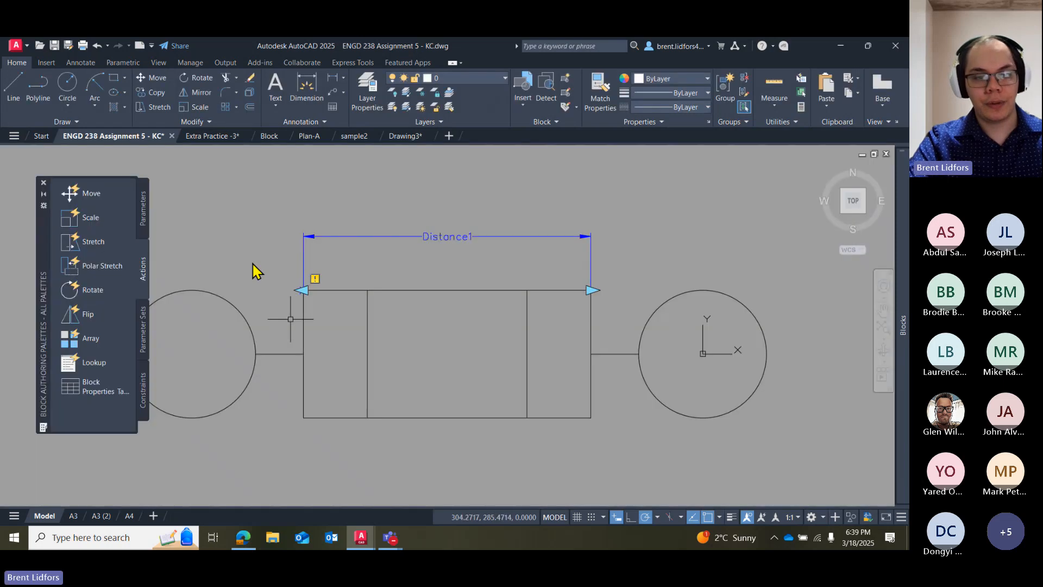
click(116, 250)
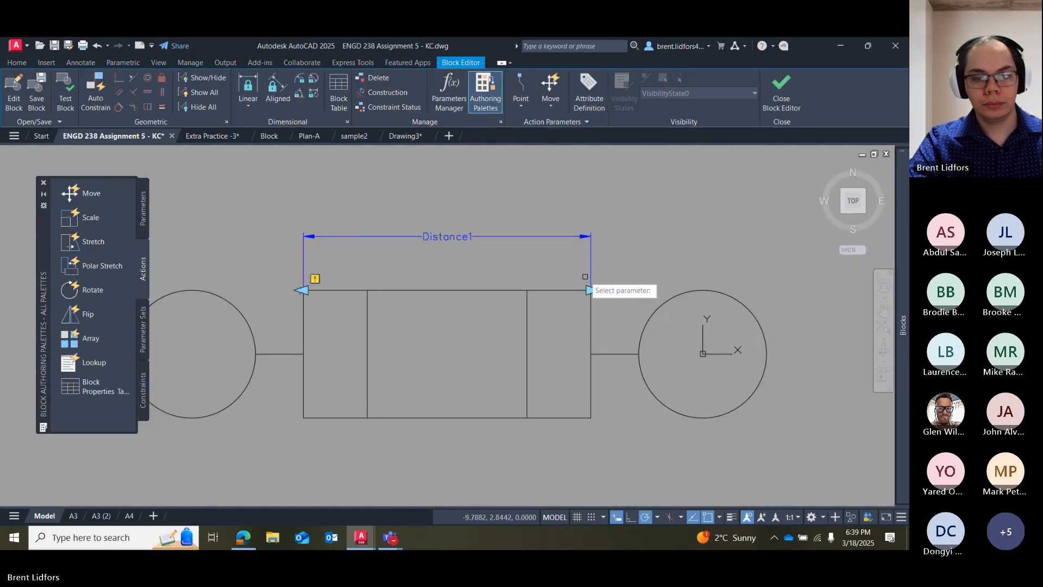
click(579, 238)
click(592, 290)
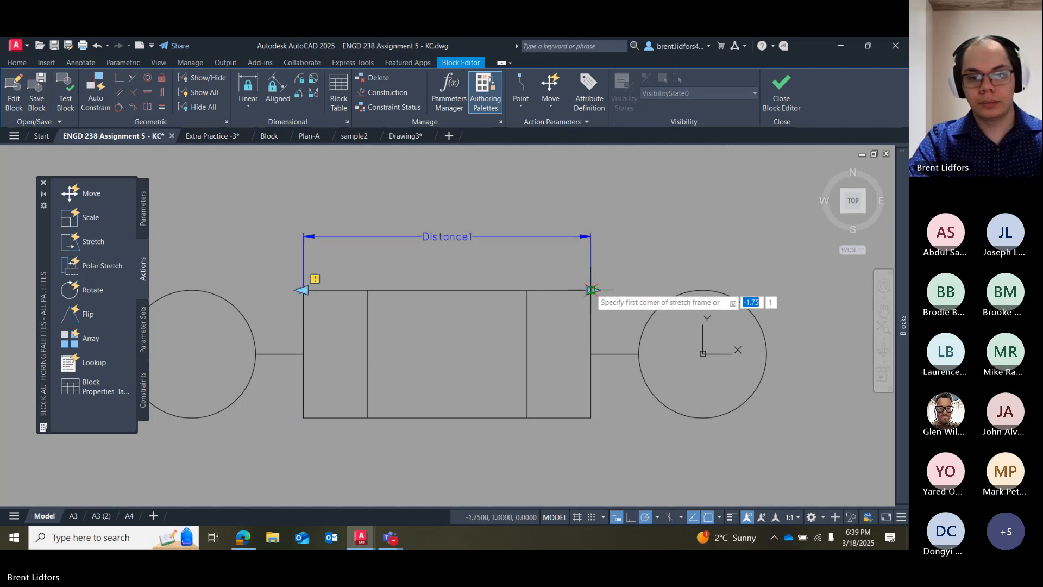
click(799, 207)
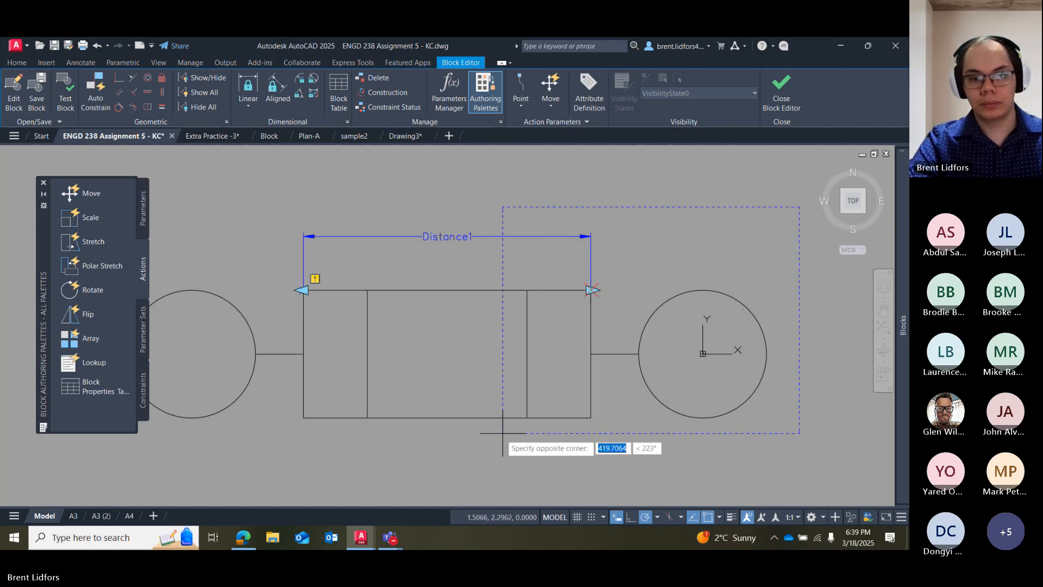
click(463, 460)
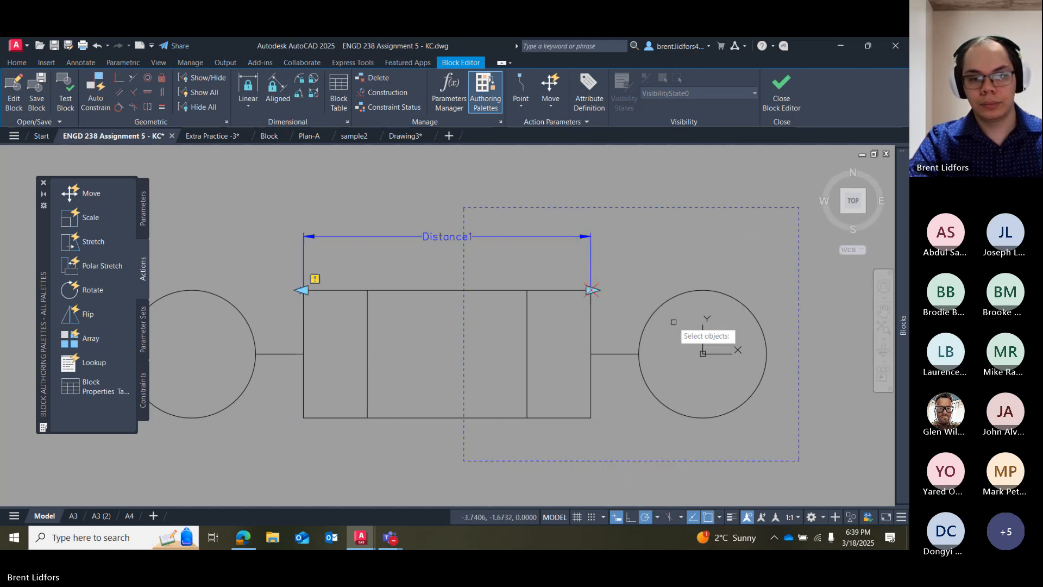
click(799, 198)
click(465, 443)
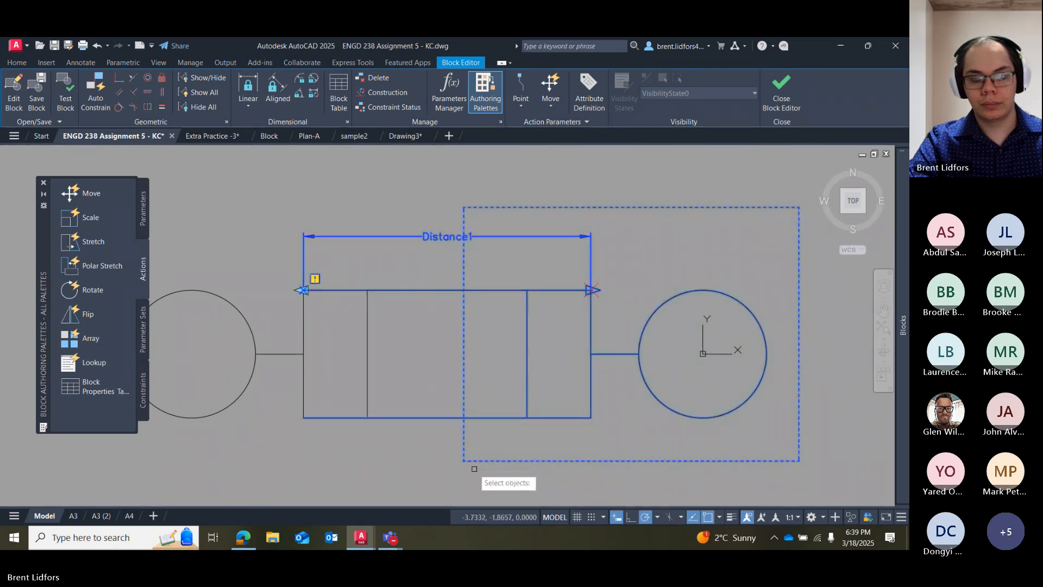
key(Return)
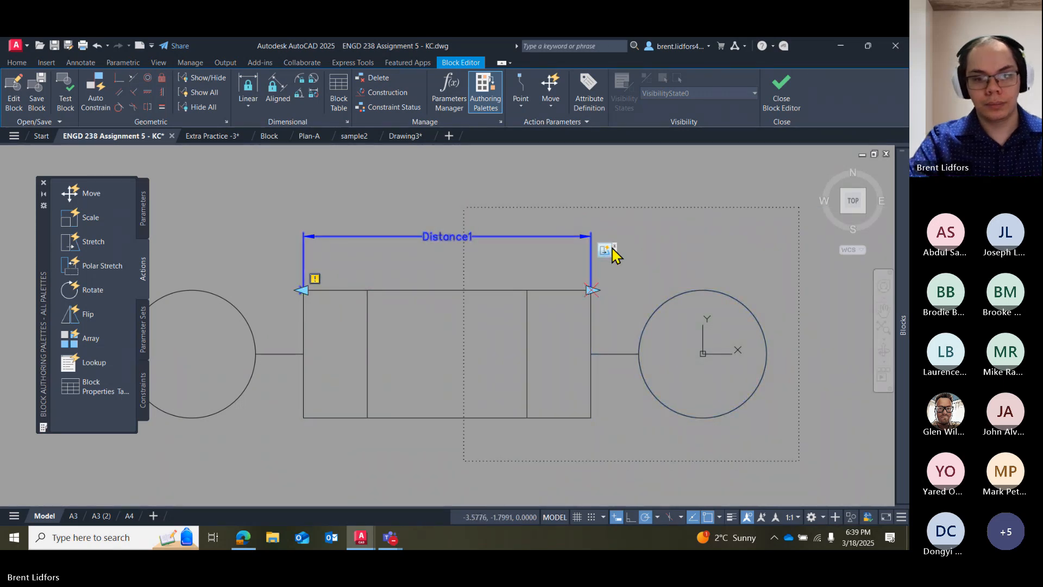
Save the parameter changes to the Fuse block and close the Block Editor.
click(30, 104)
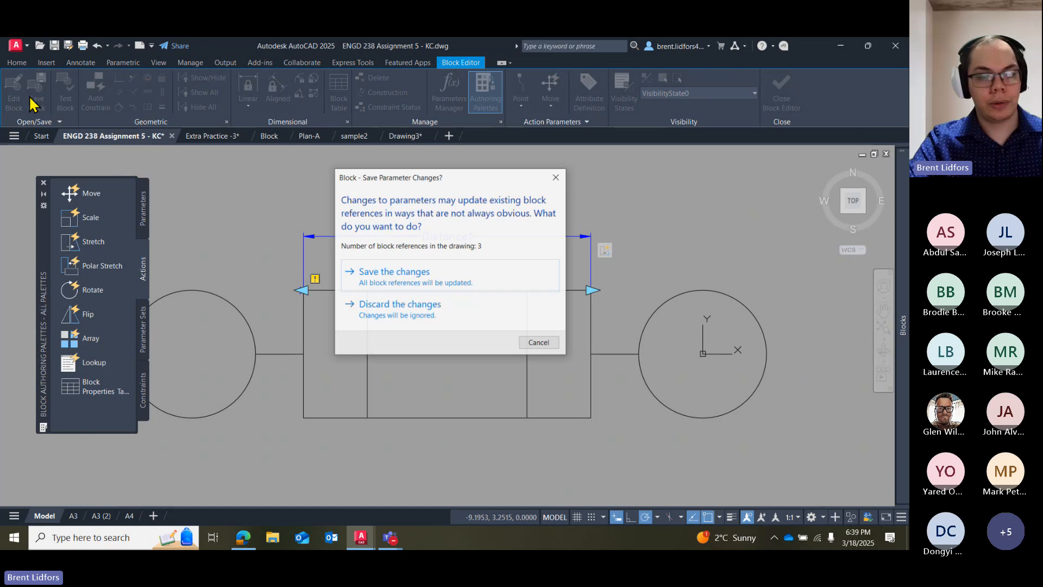
click(465, 276)
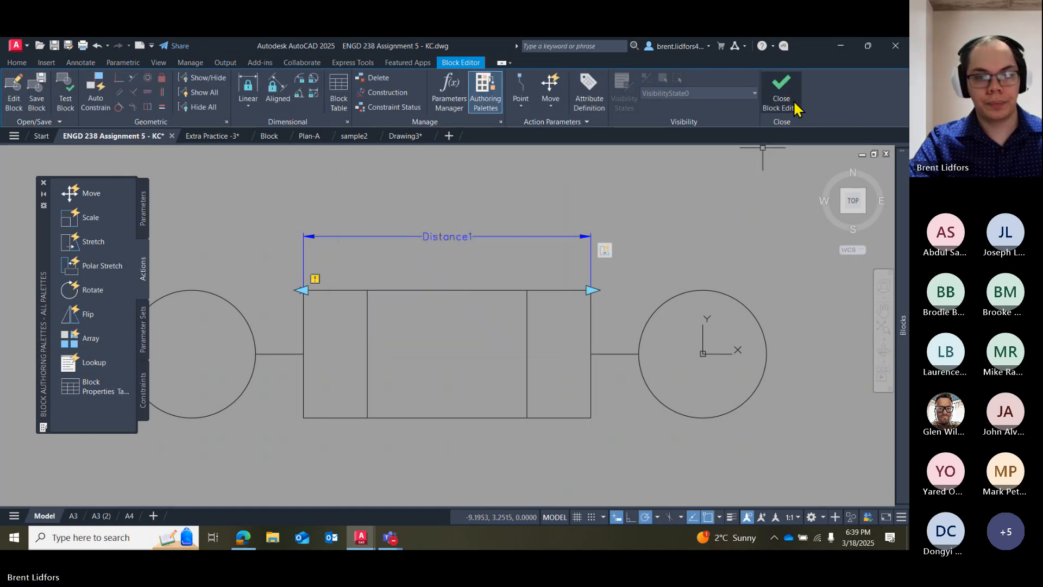
click(783, 98)
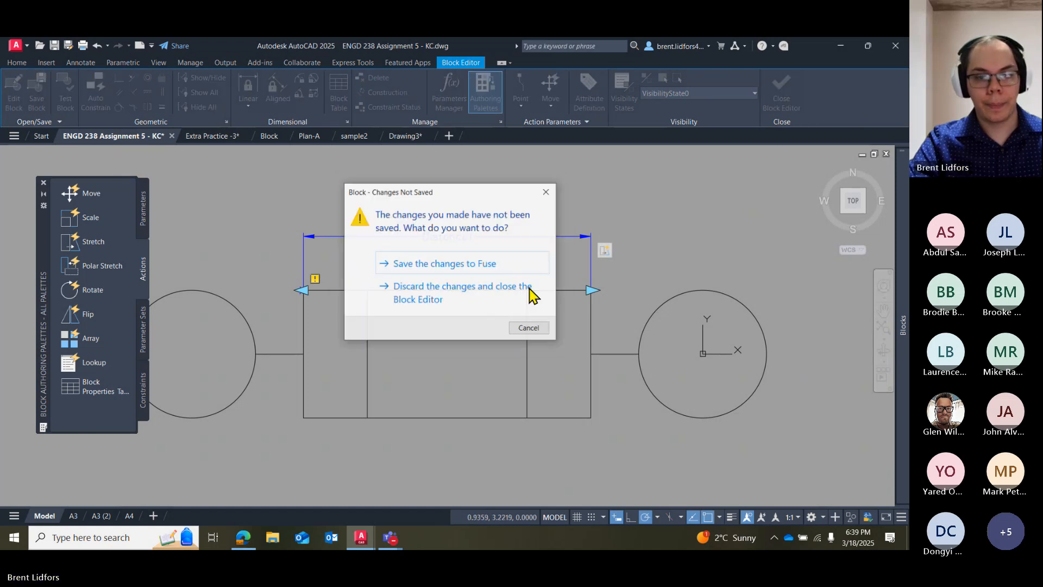
click(477, 264)
Test the pasted fuse's stretch grip by lengthening and shortening its body, ending at nearly three times its original length.
click(379, 247)
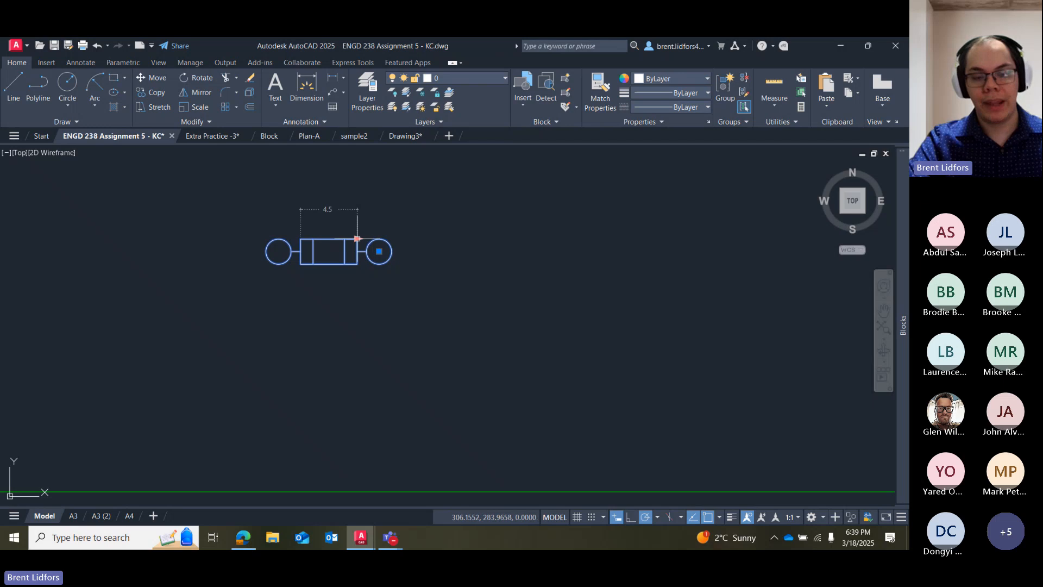
scroll(357, 238, up, 2)
middle_drag(355, 263, 380, 309)
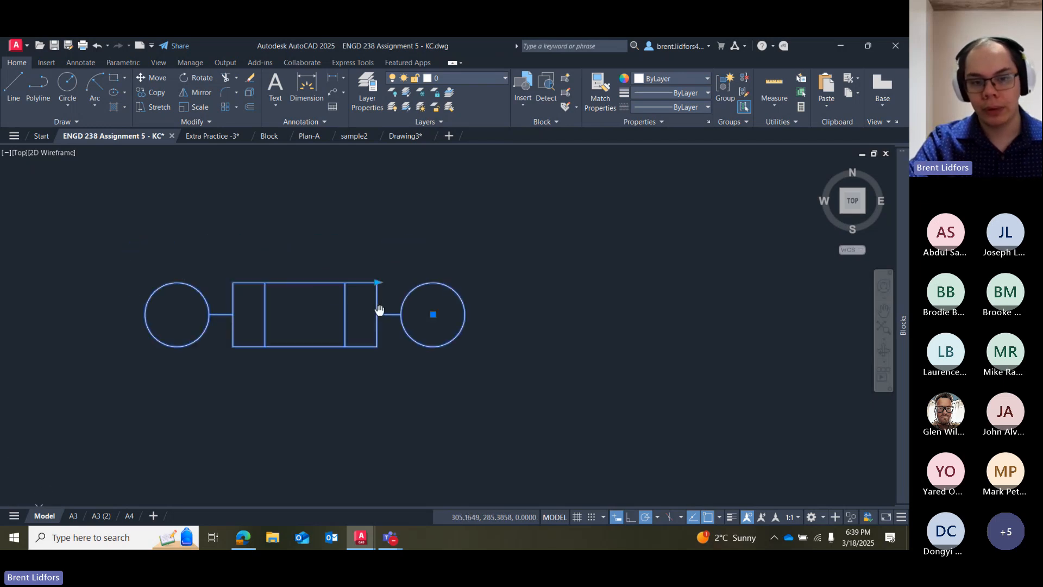
click(377, 283)
click(578, 282)
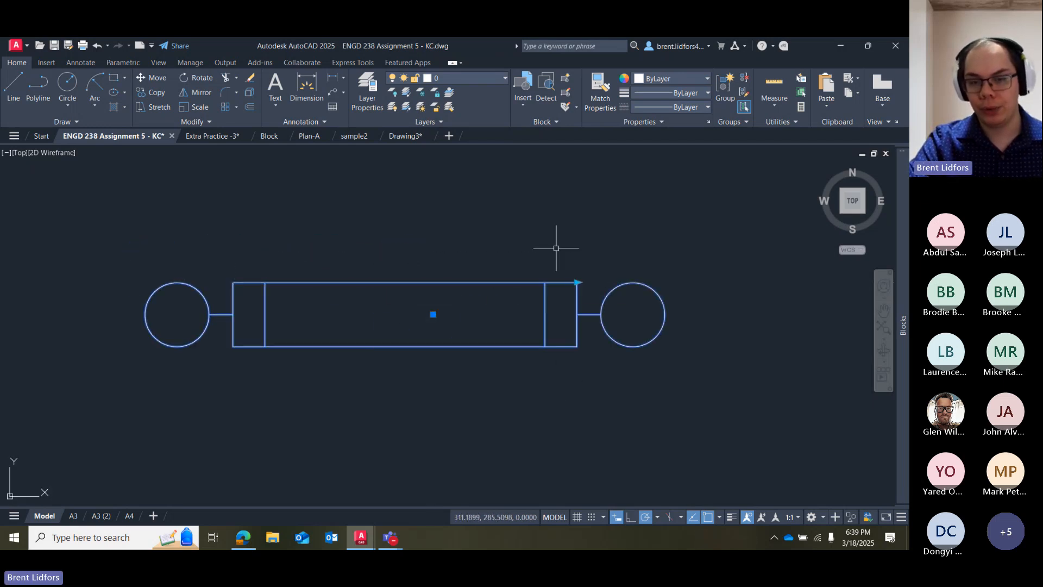
click(576, 282)
click(480, 282)
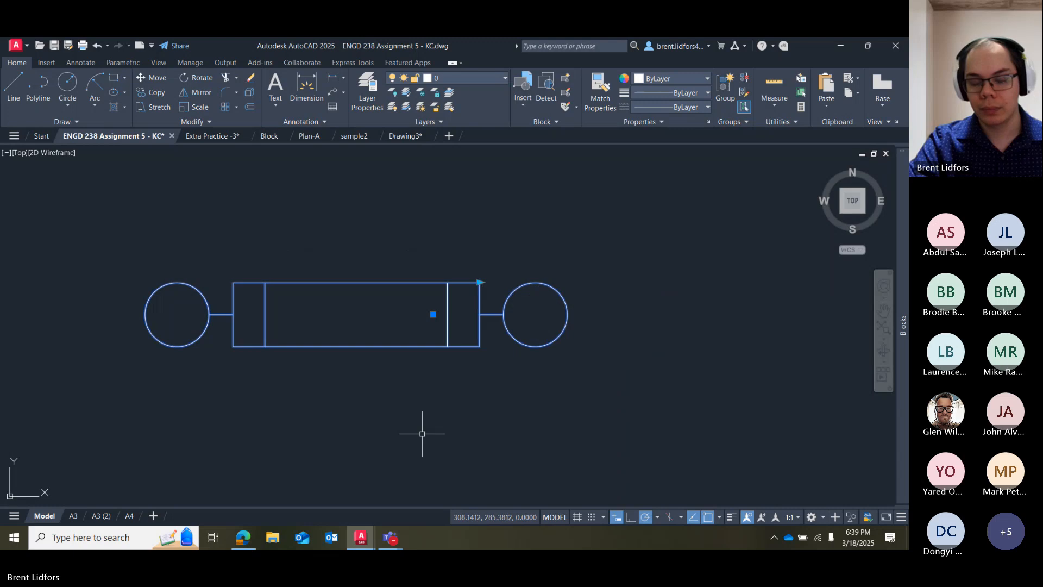
click(480, 282)
click(402, 282)
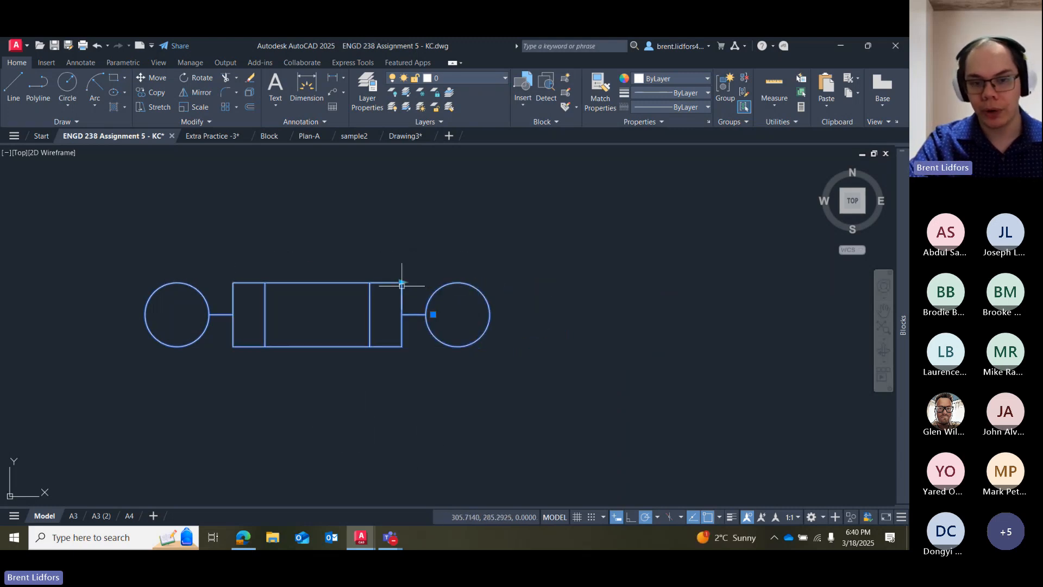
click(401, 282)
click(639, 282)
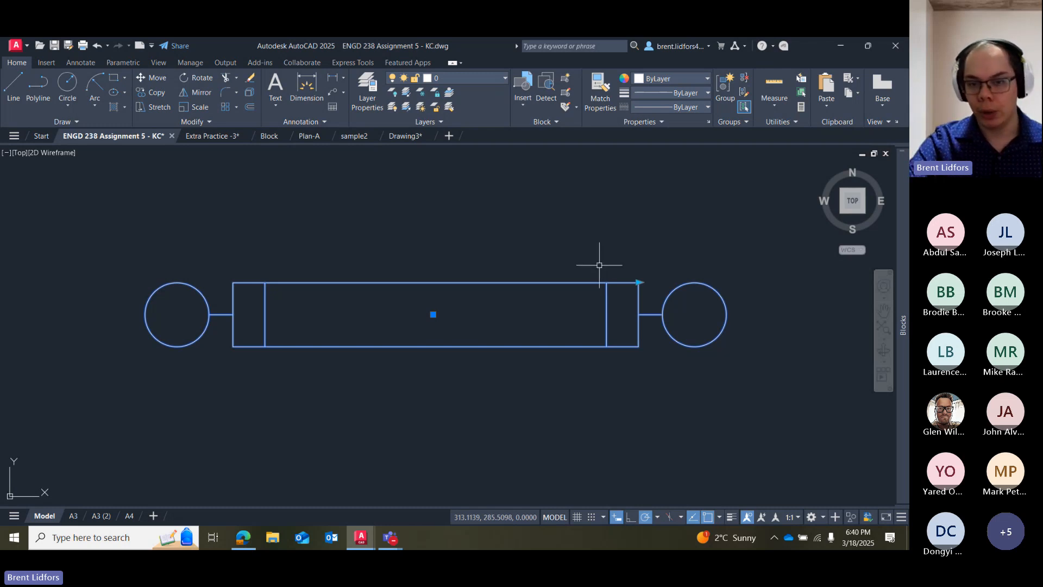
Open the stretched fuse's block definition in the Block Editor.
double_click(588, 283)
click(432, 349)
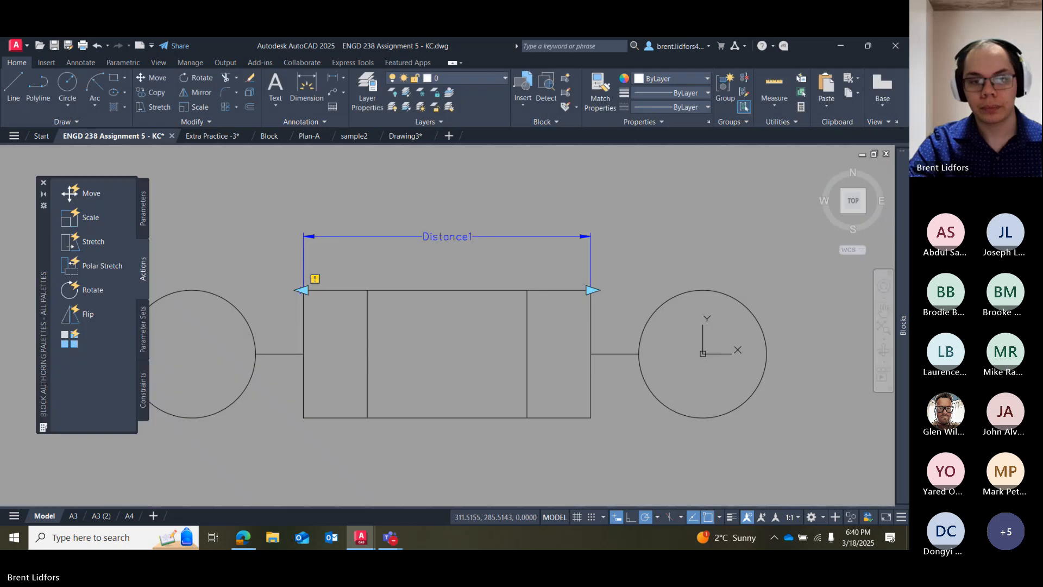
click(144, 223)
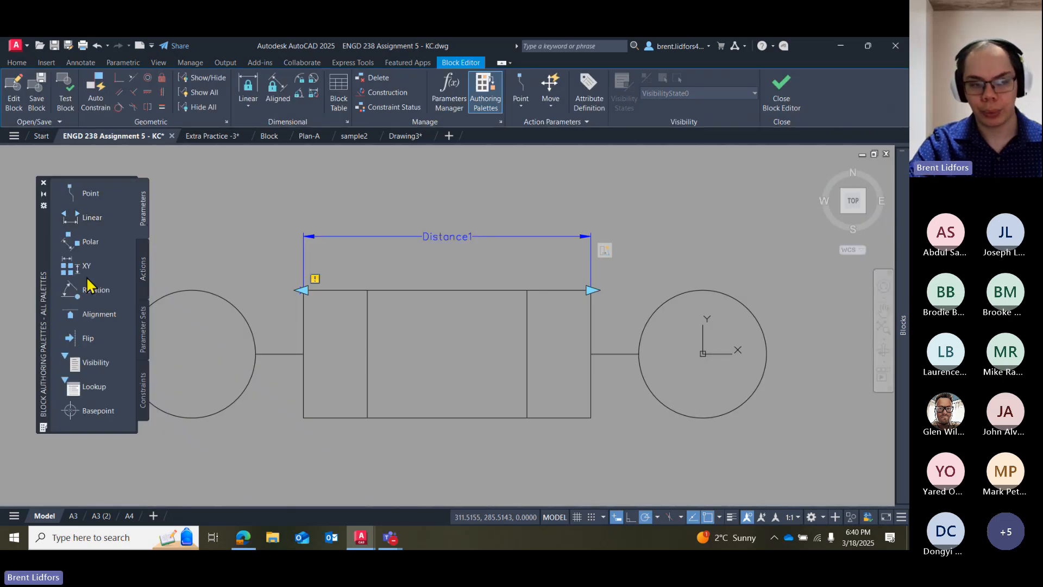
click(142, 269)
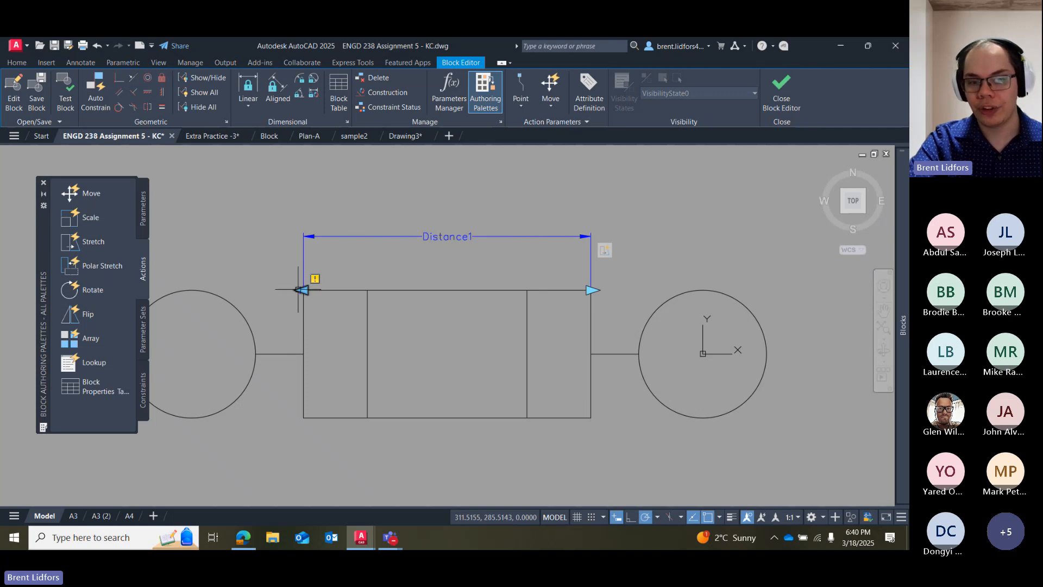
click(98, 244)
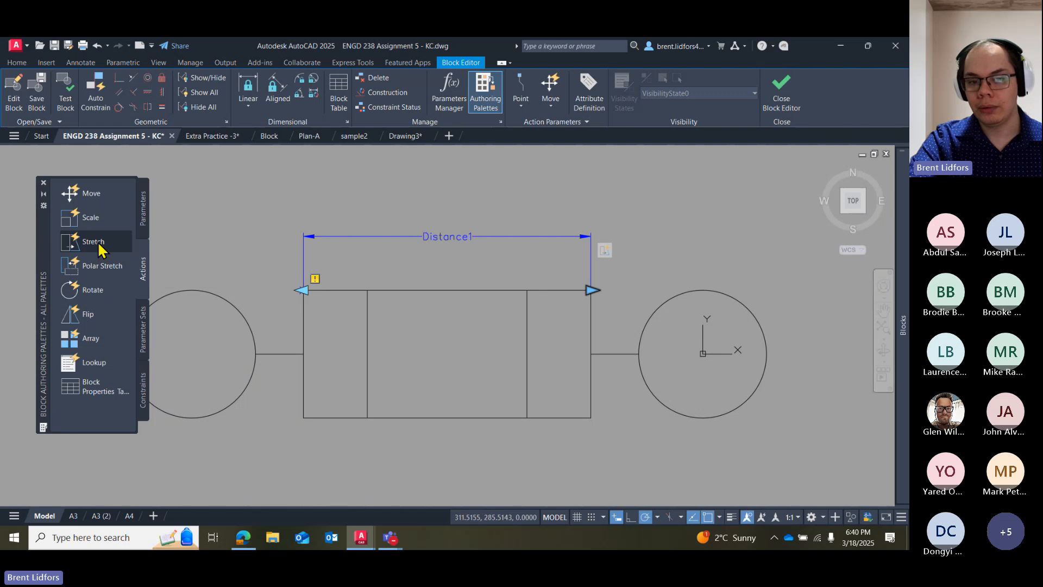
click(447, 237)
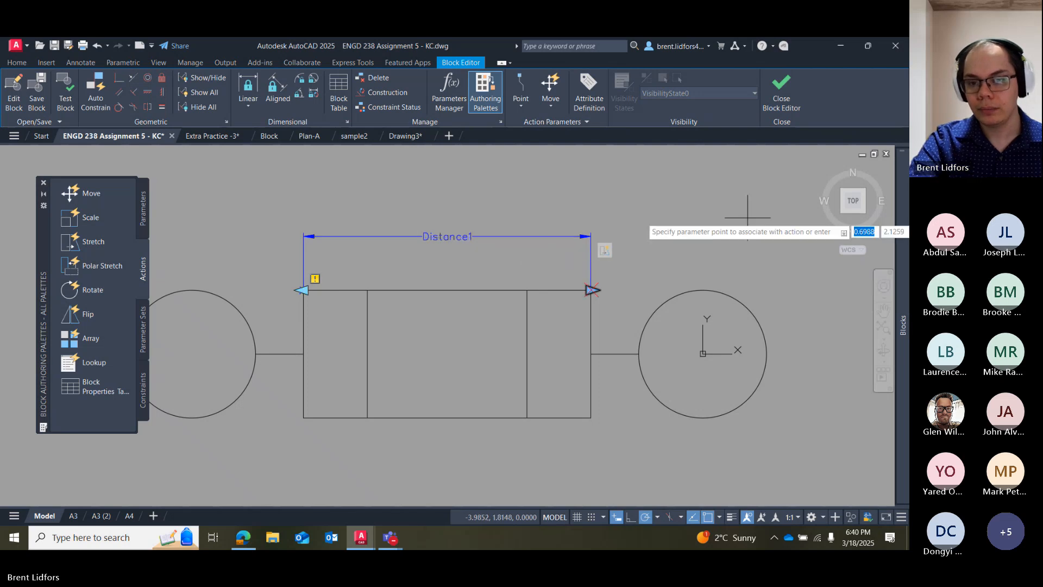
click(592, 290)
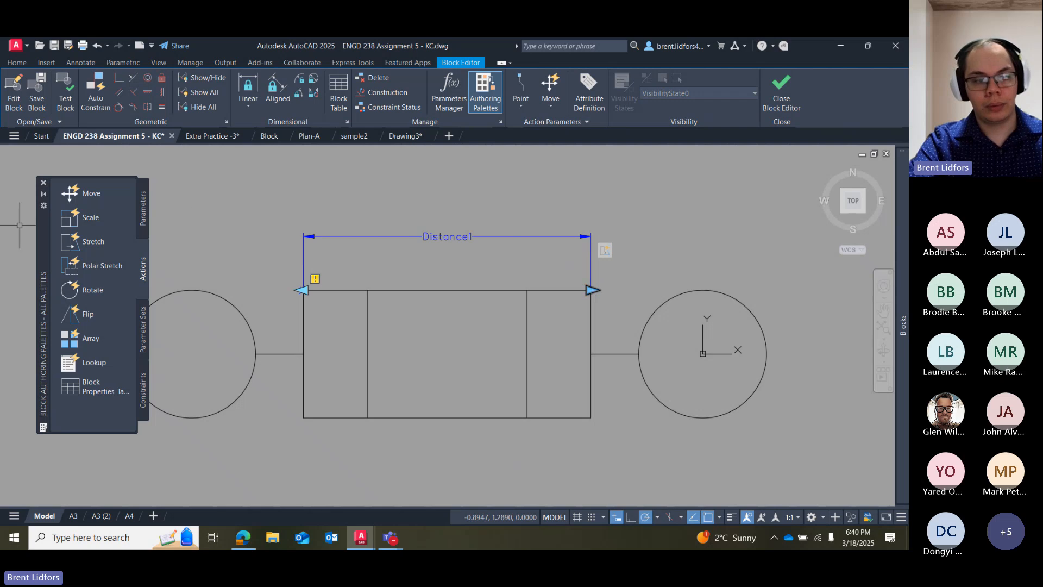
Add another Stretch action to the Distance1 parameter's right end, framing the fuse's right half and selecting its objects together with the parameter.
click(92, 242)
click(465, 237)
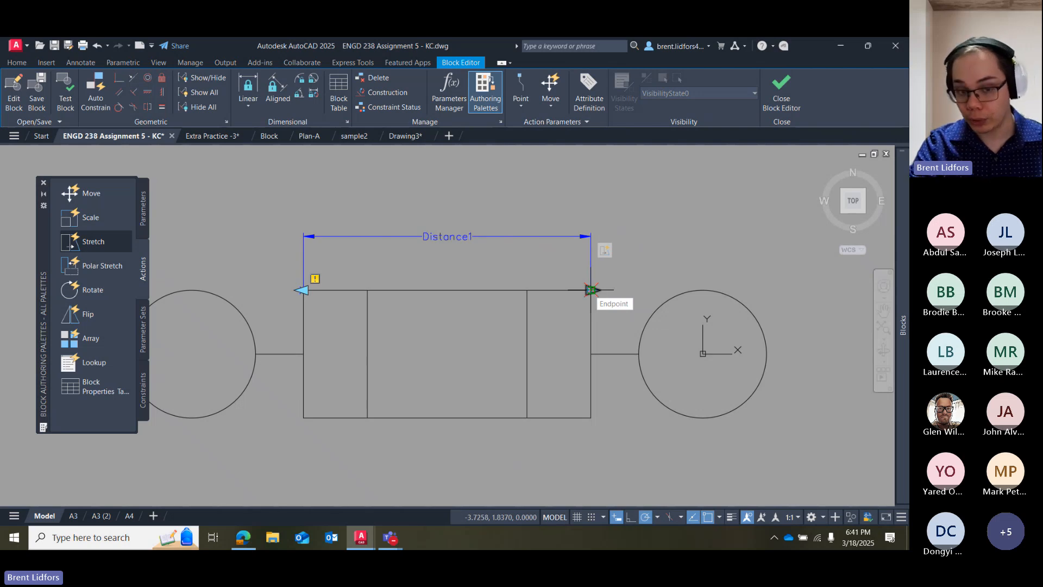
click(591, 290)
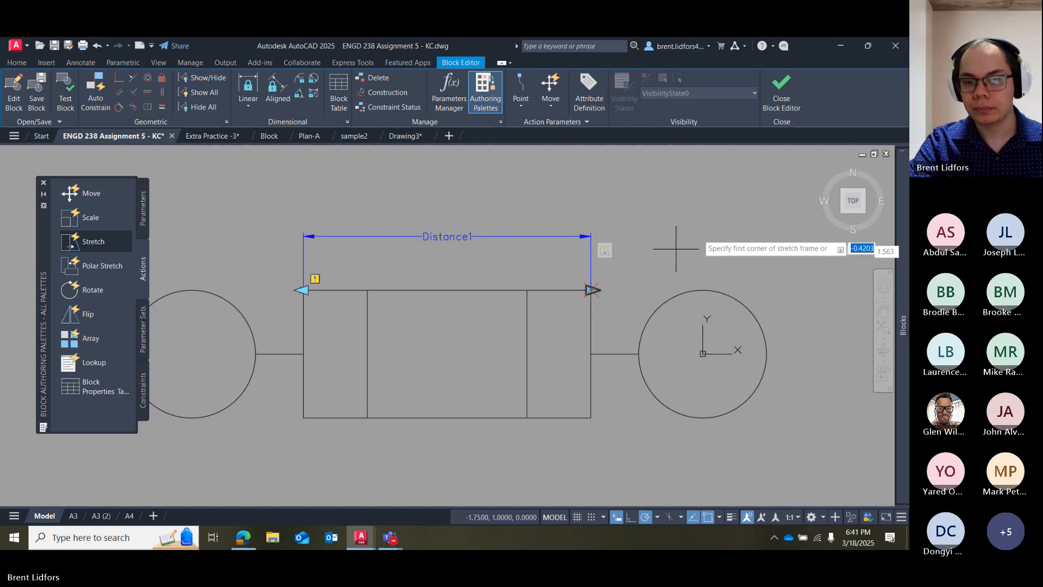
click(752, 205)
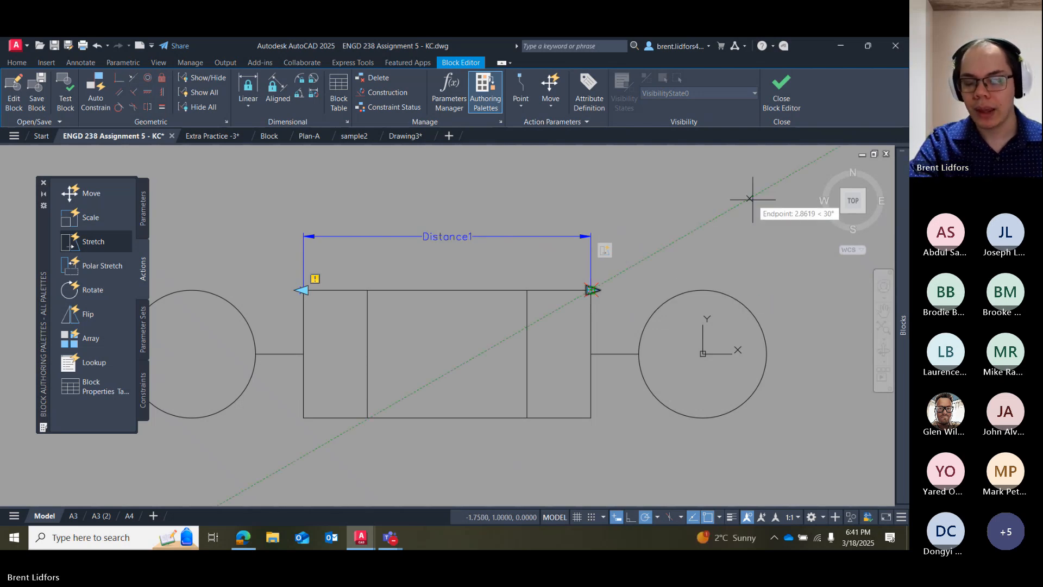
click(448, 461)
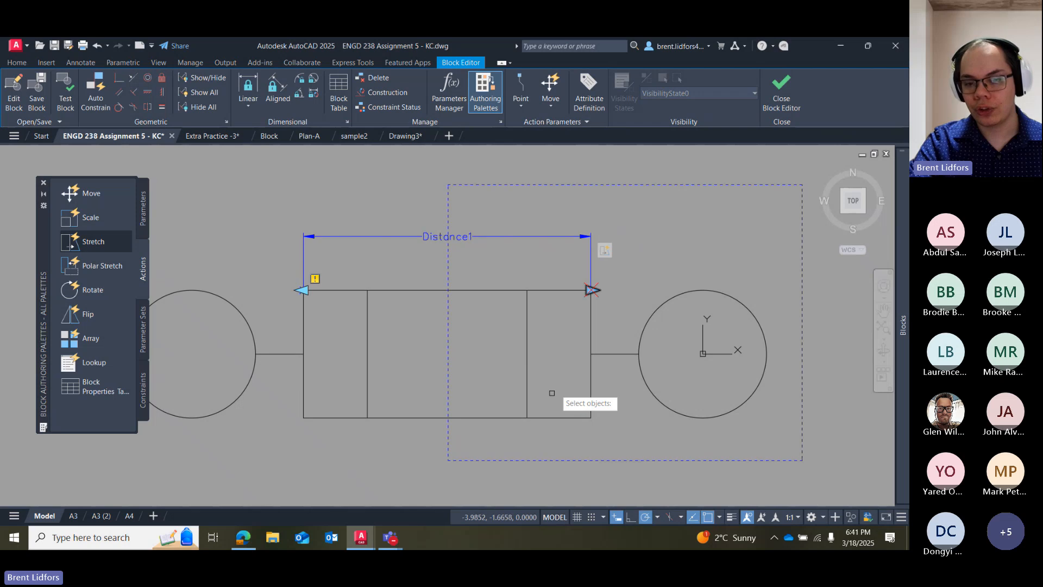
click(766, 347)
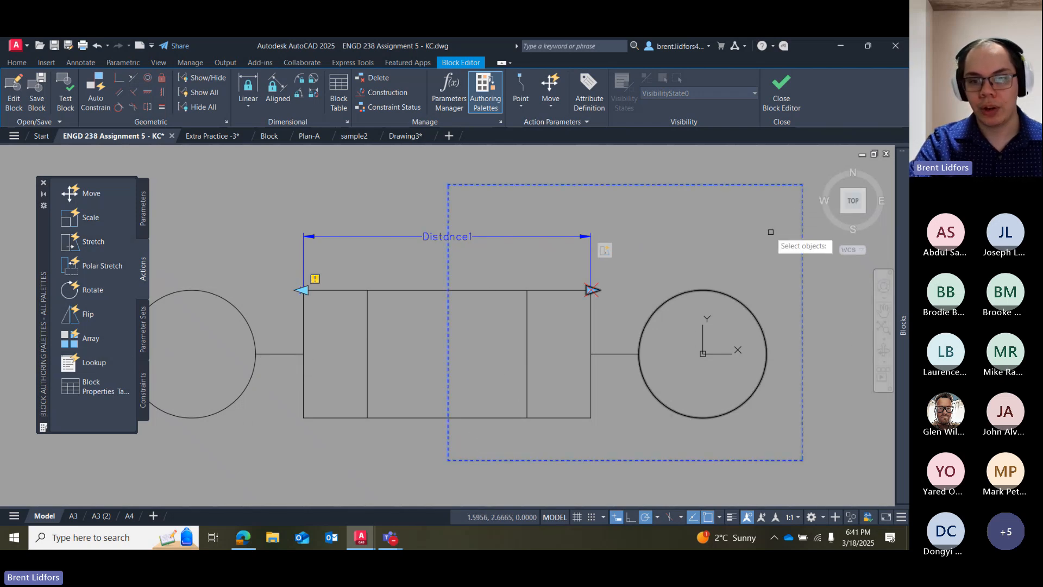
click(804, 178)
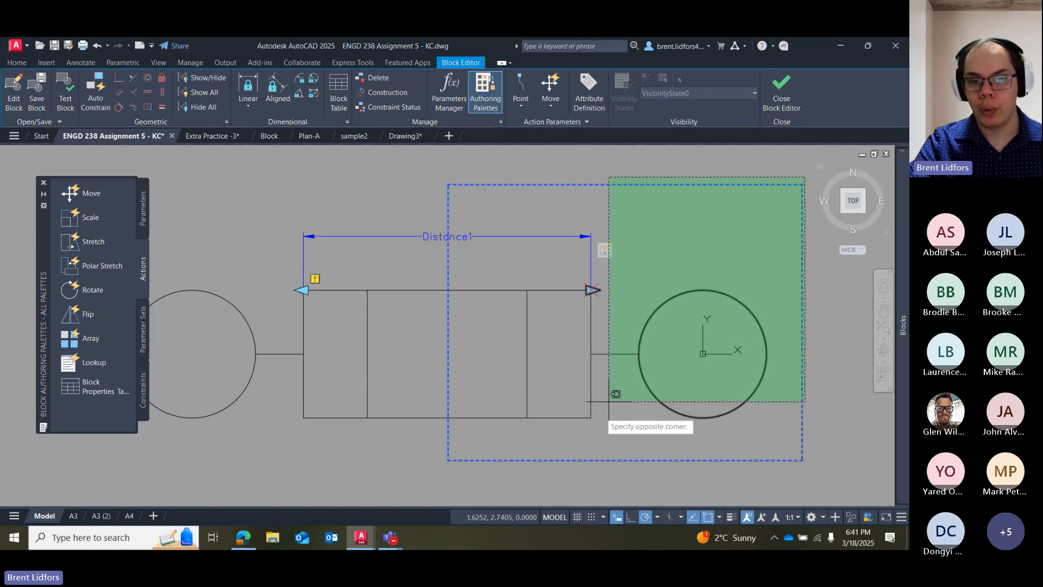
click(455, 455)
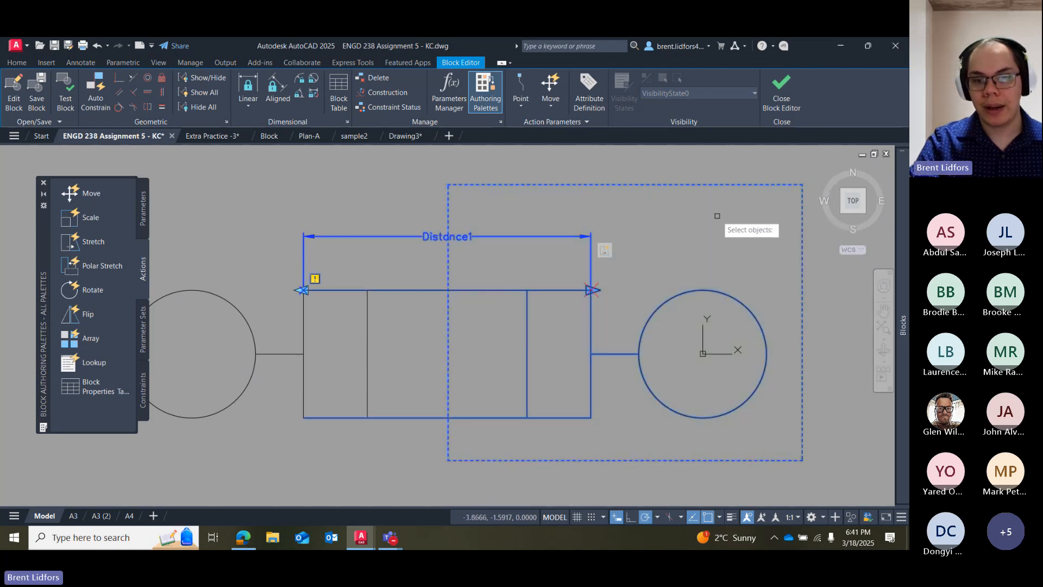
key(Return)
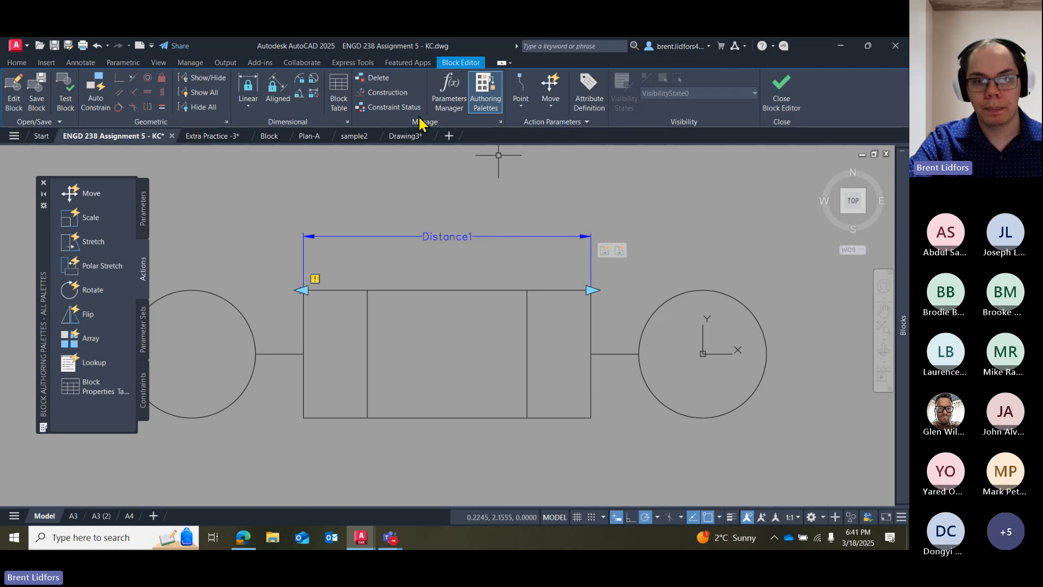
Save the added Stretch action and its parameter changes to the Fuse block, and leave the Block Editor.
click(37, 89)
click(419, 277)
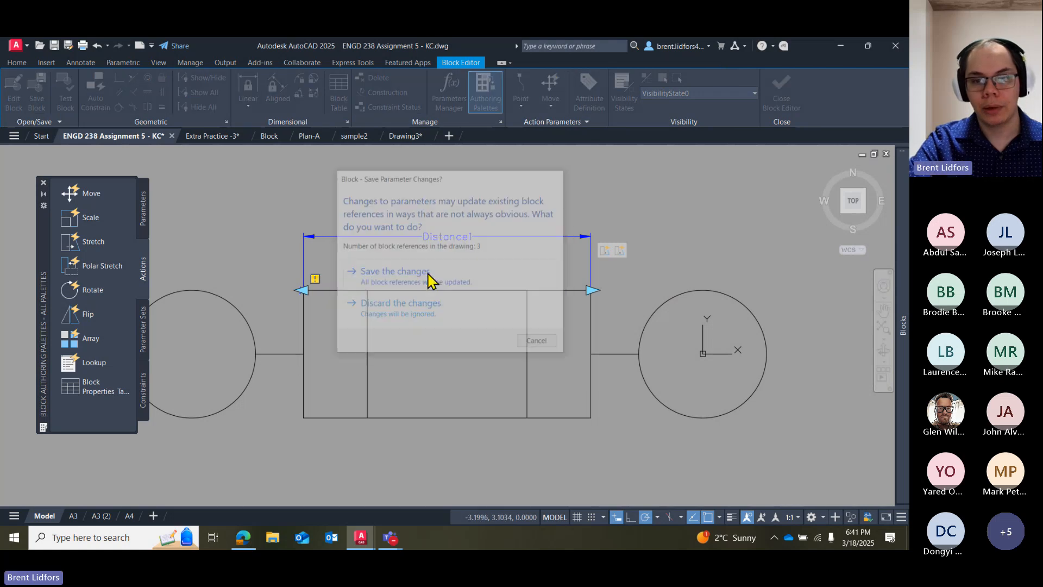
click(786, 108)
Test the stretched fuse's grip by lengthening and then shortening the body, and delete this test fuse.
scroll(543, 272, down, 3)
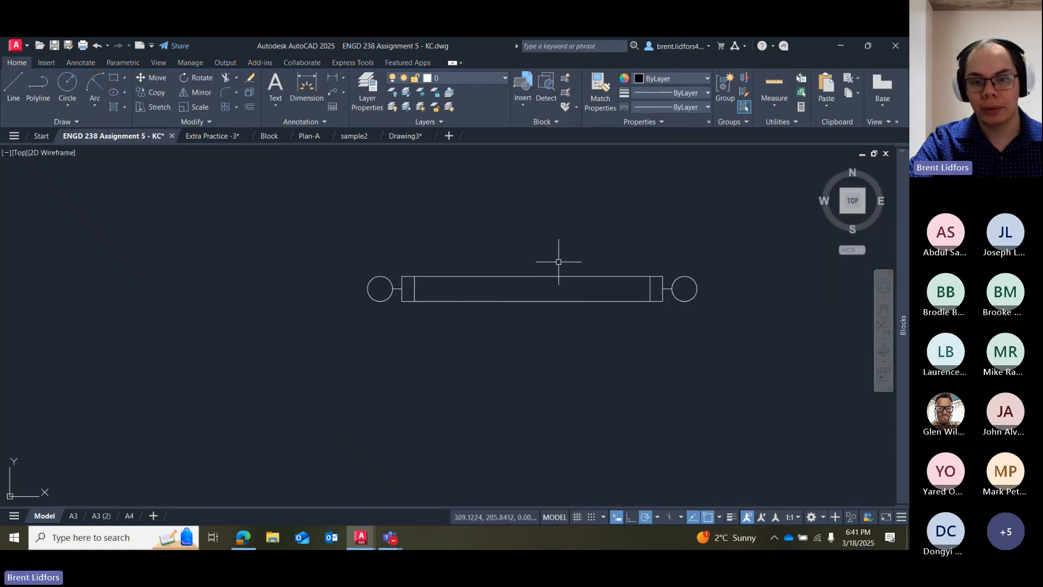
click(563, 276)
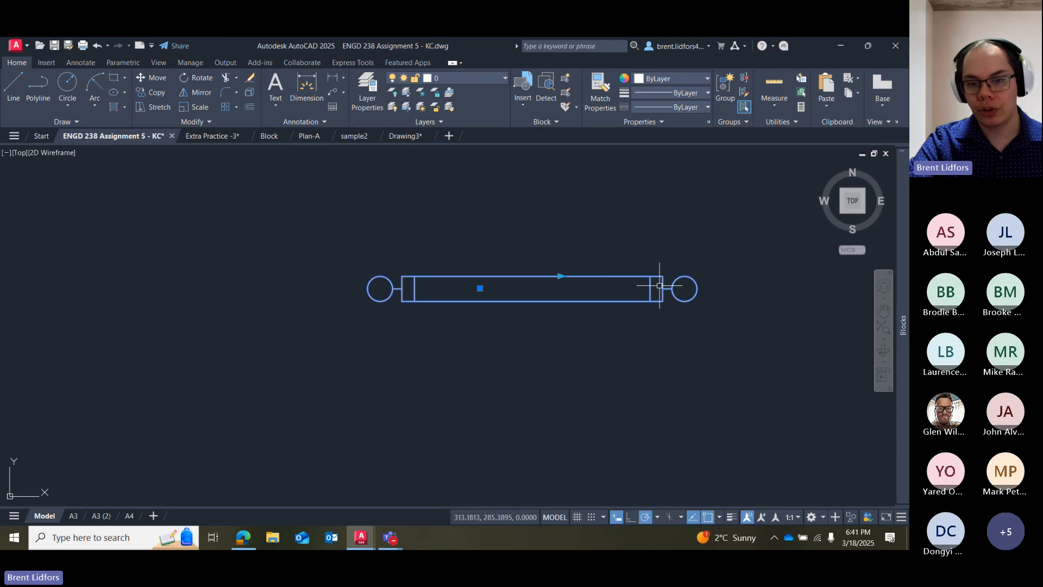
click(561, 276)
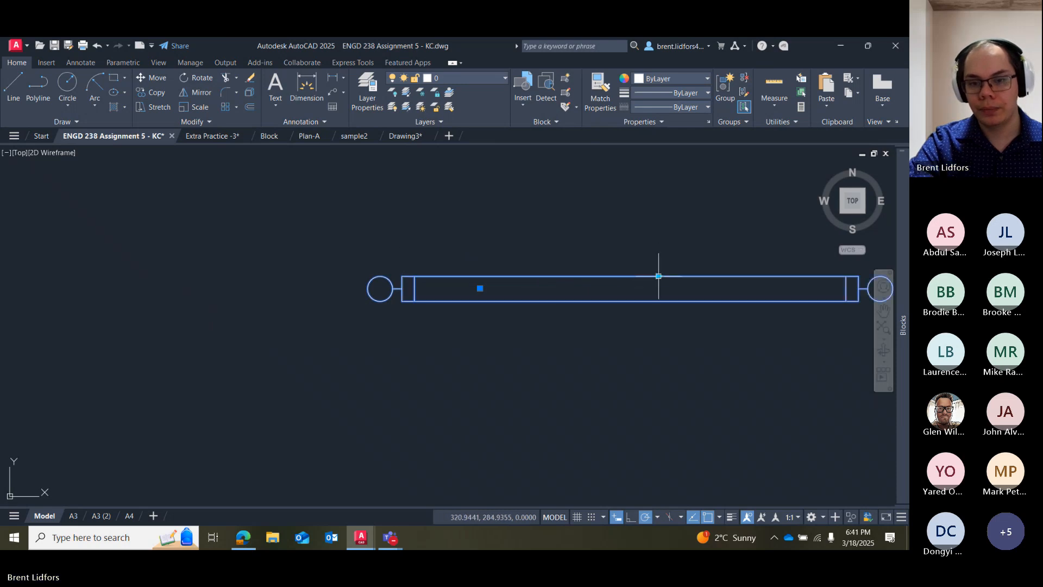
click(450, 277)
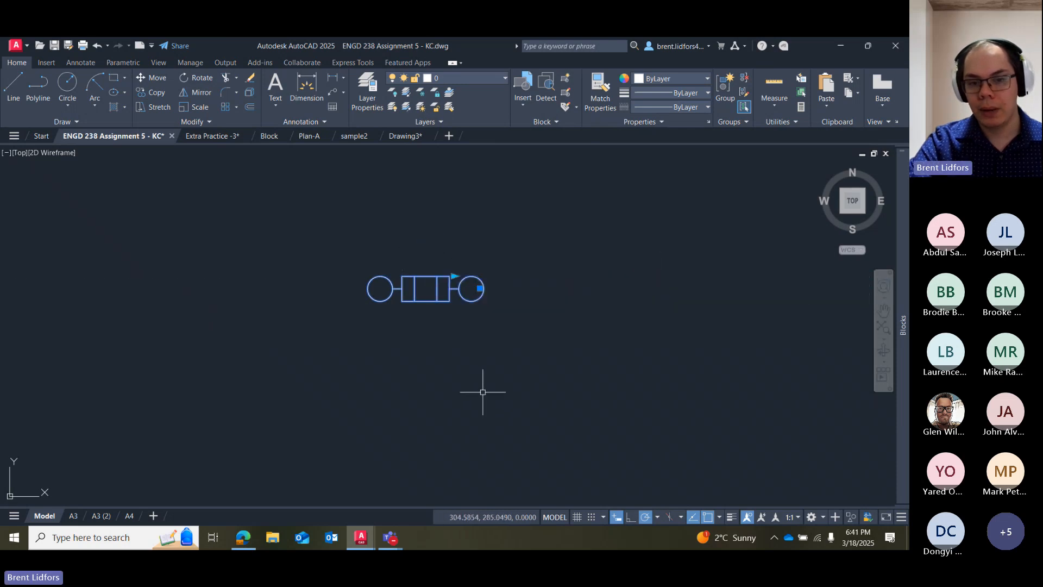
key(Delete)
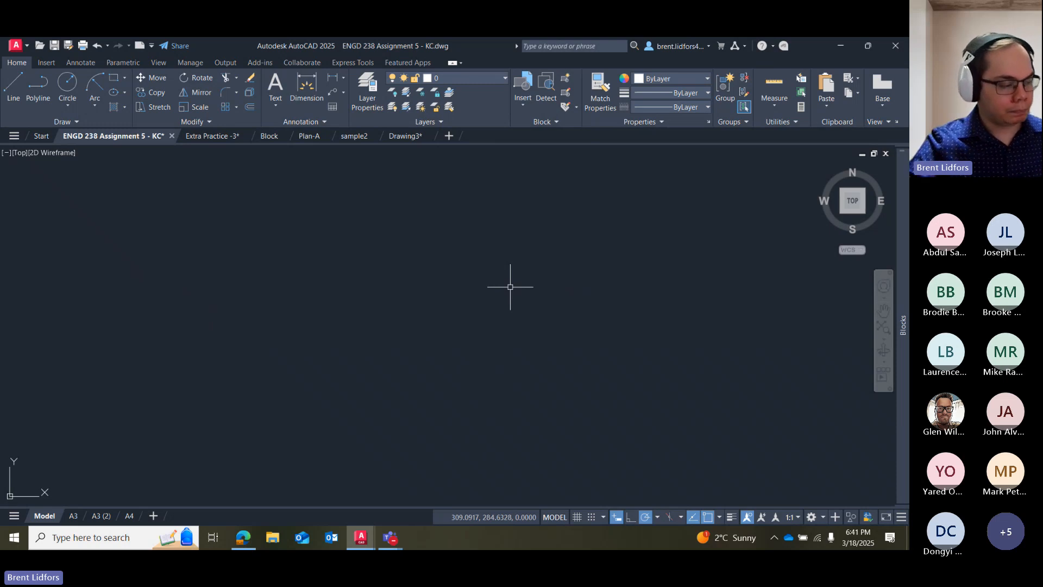
Check the Teams meeting window, then return to the ENGD 238 Assignment 5 - KC drawing in AutoCAD.
mouse_move(390, 537)
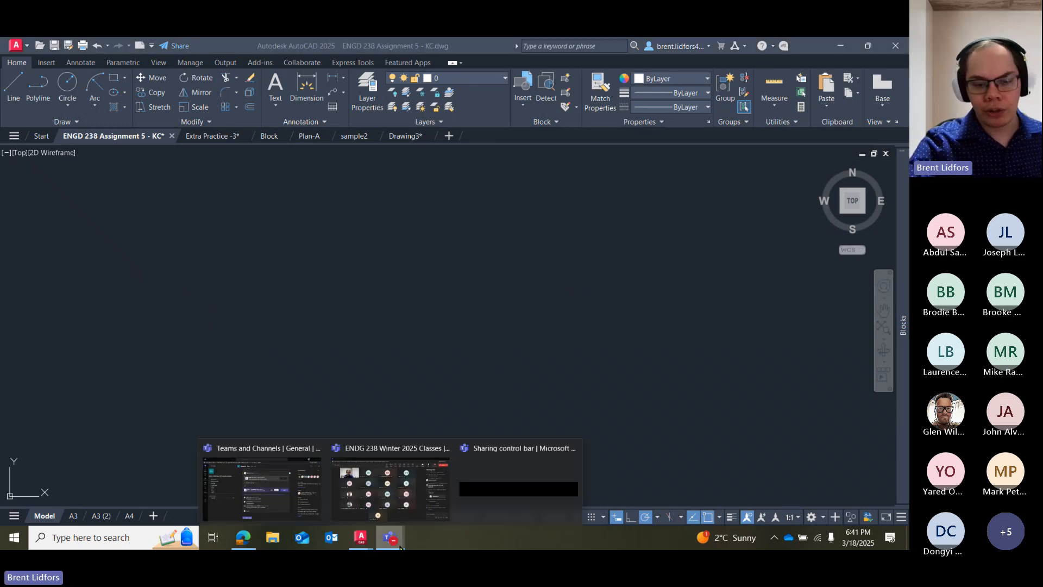
click(410, 510)
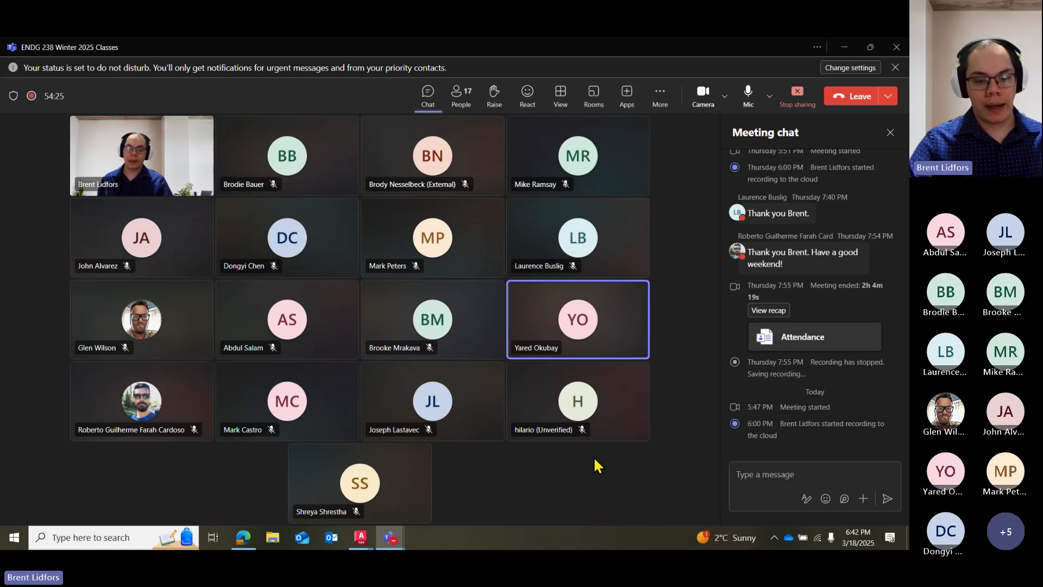
click(372, 538)
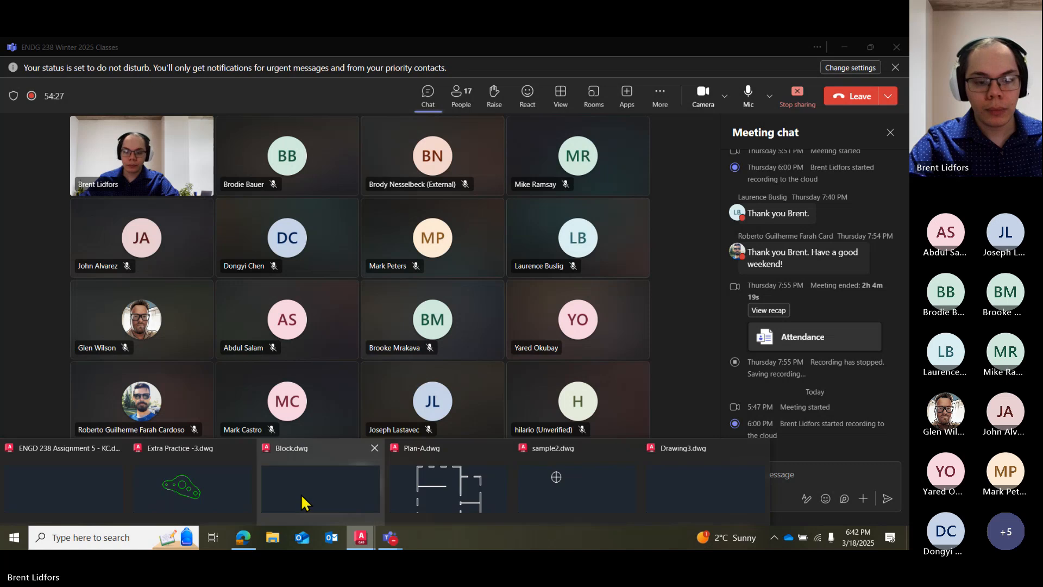
click(117, 498)
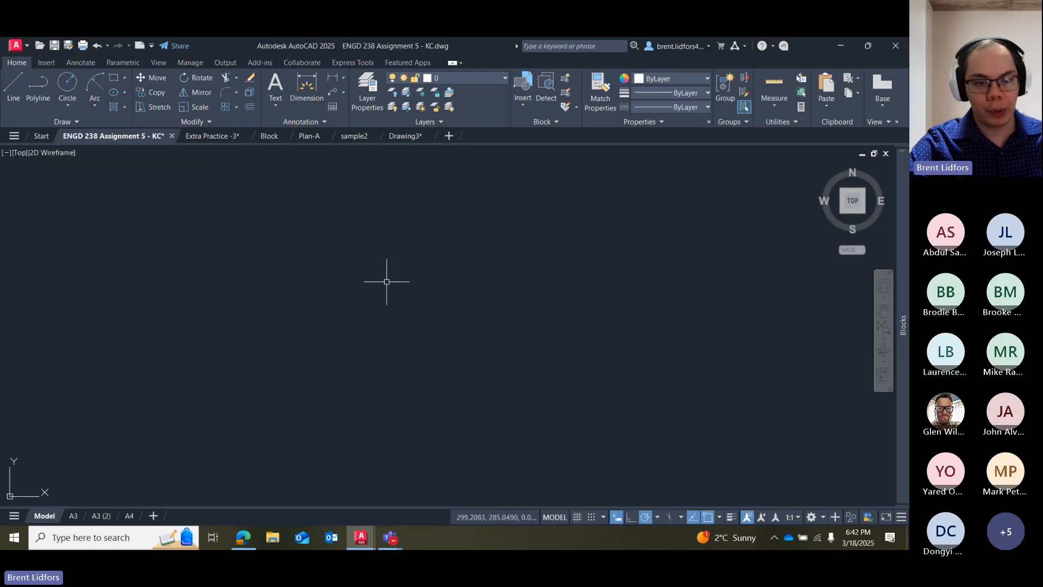
Paste a fuse block in the empty area above the symbol legend's border and explode it.
scroll(387, 282, down, 5)
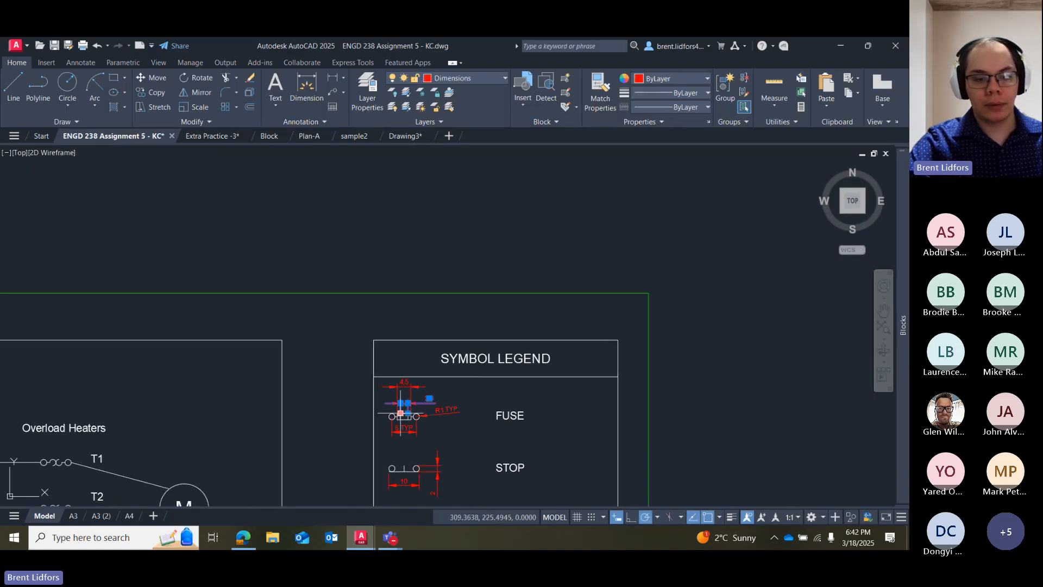
key(ctrl+v)
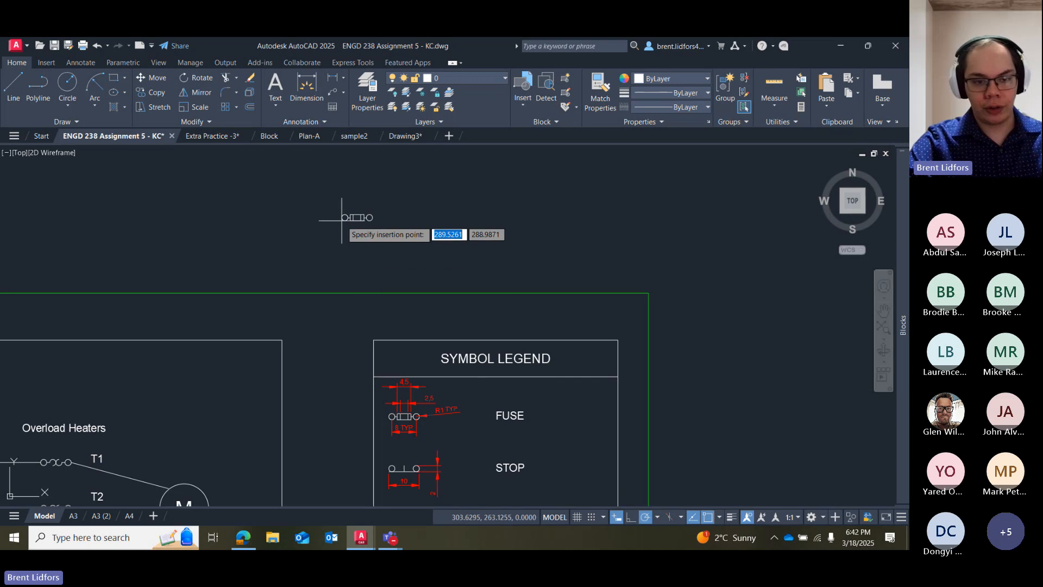
click(341, 221)
scroll(329, 197, up, 3)
click(403, 245)
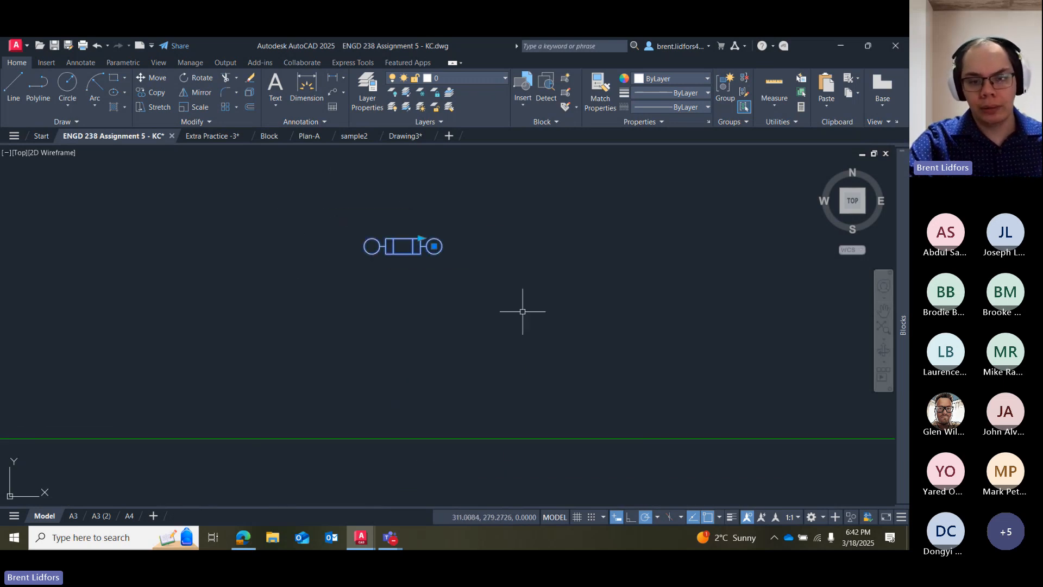
text(explode)
key(Return)
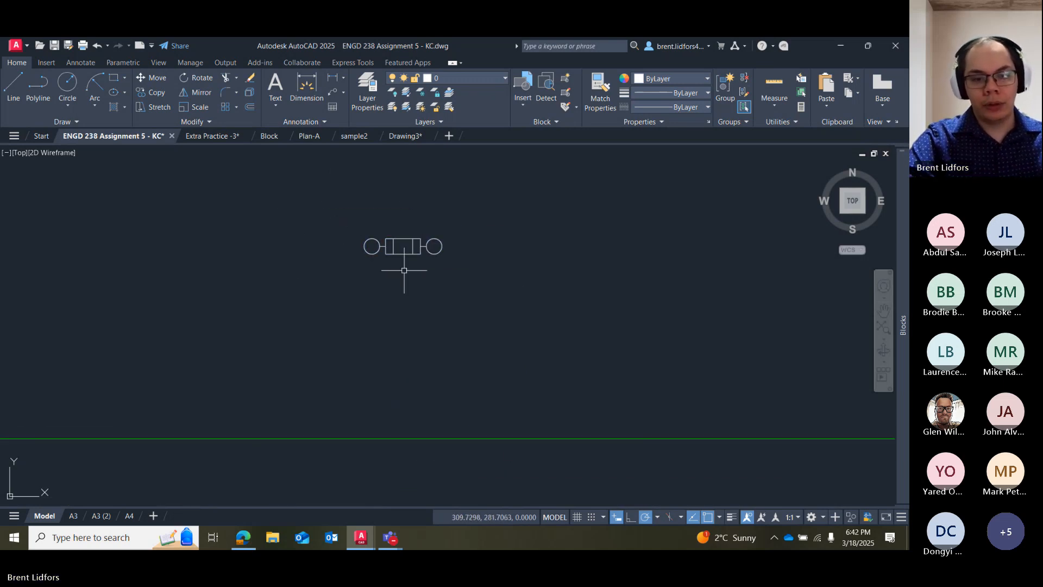
Define the exploded fuse's objects as a block named Fuset, converting them to a block with base point 0,0,0 and millimetre units.
click(343, 222)
click(489, 272)
key(Escape)
click(438, 217)
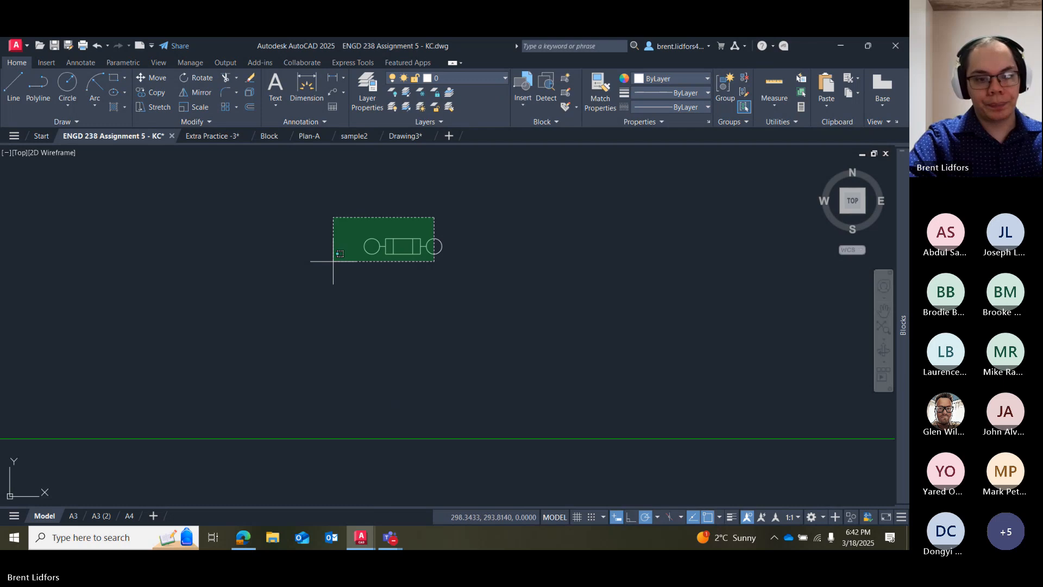
click(333, 261)
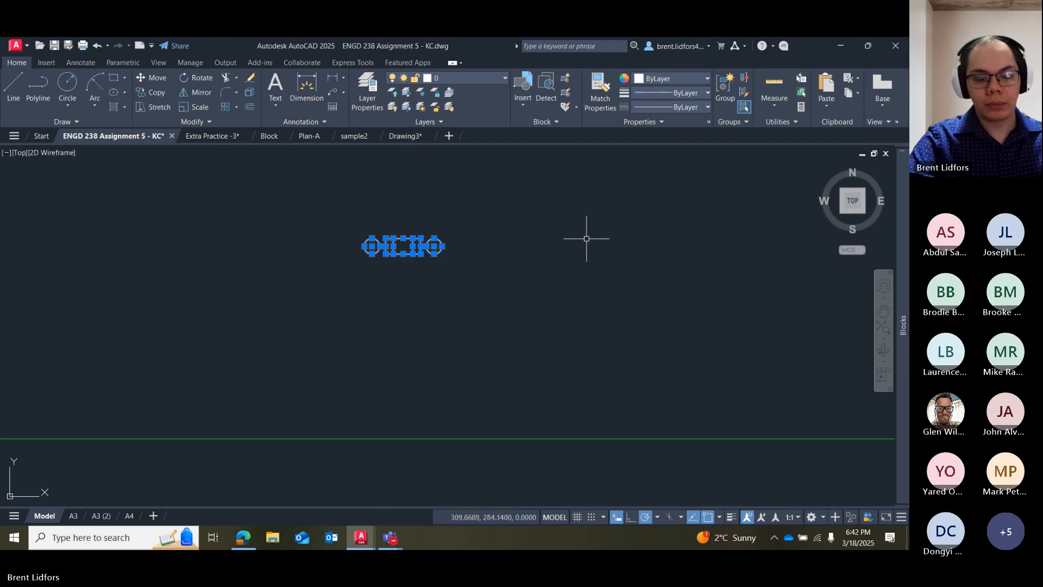
click(46, 63)
click(166, 87)
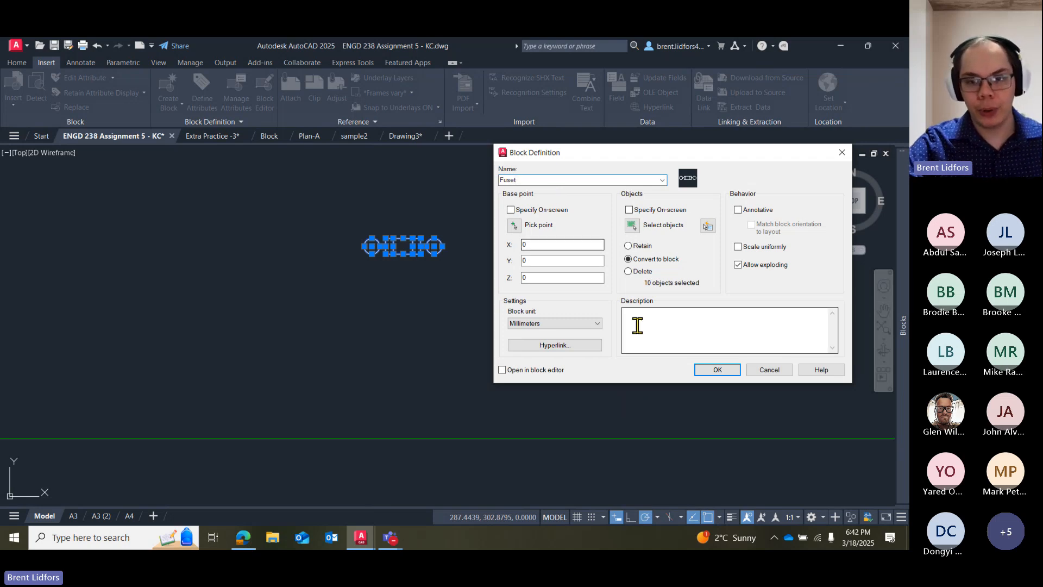
click(718, 371)
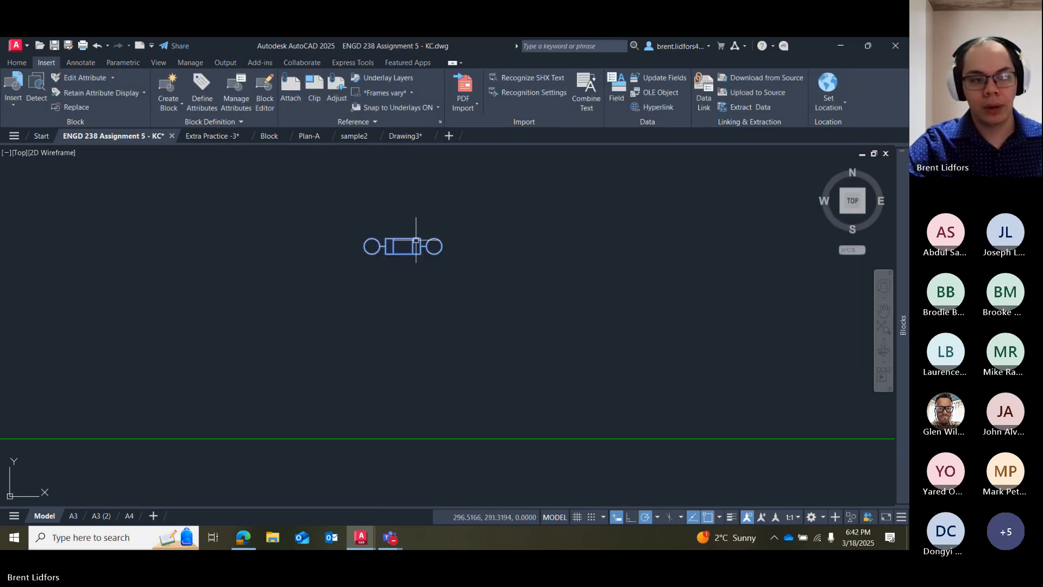
Try to insert the Fuset block near the existing fuse above the border.
click(13, 88)
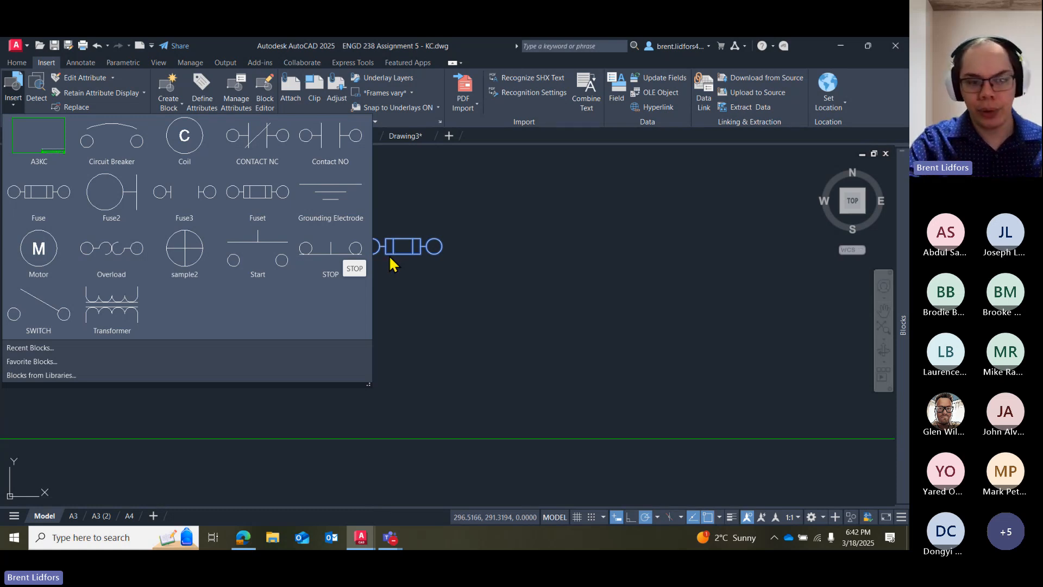
click(263, 200)
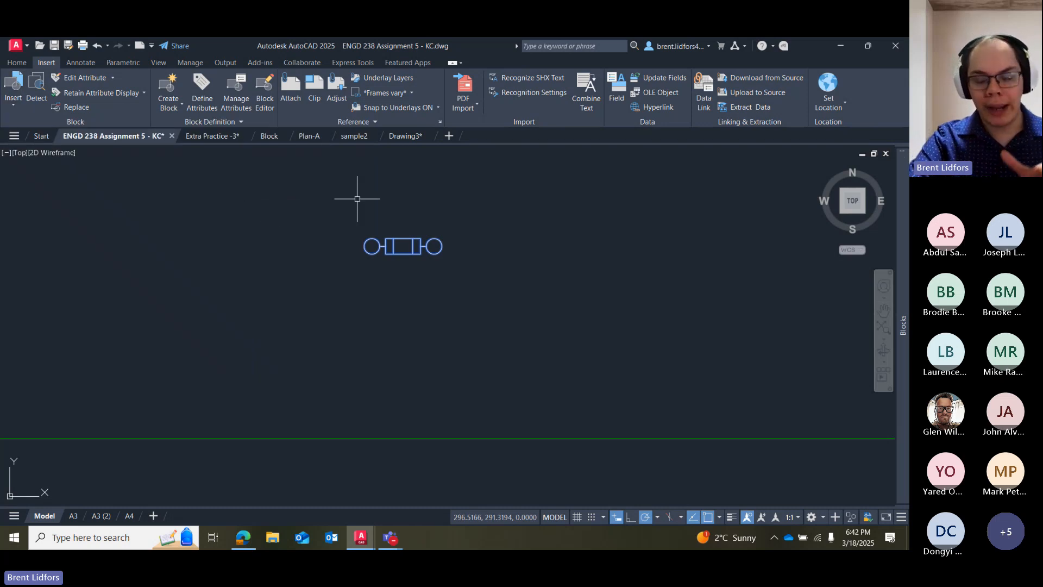
key(Escape)
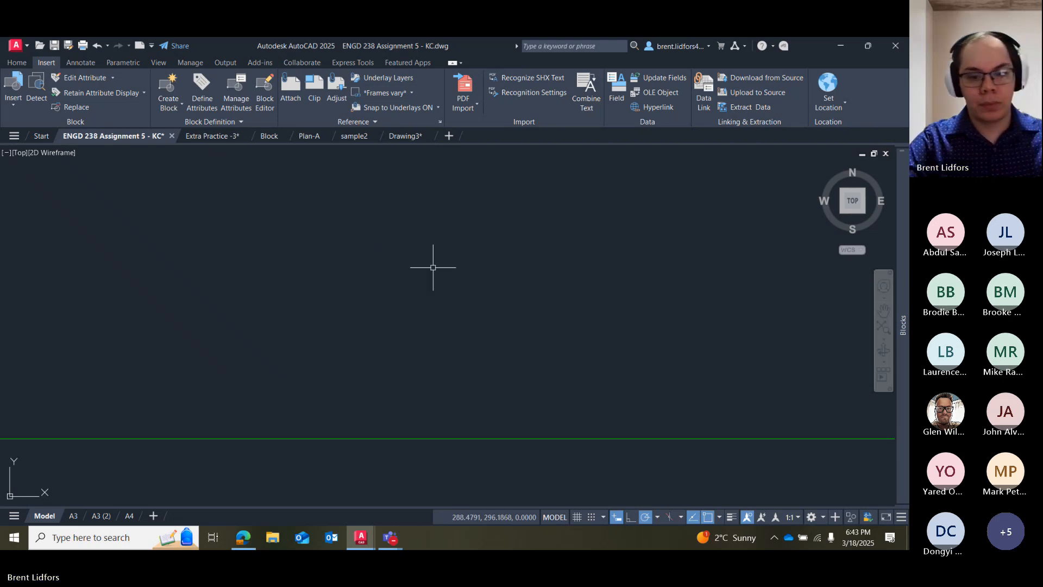
Insert the Fuset block in the empty area above the drawing border.
scroll(451, 285, down, 4)
click(7, 101)
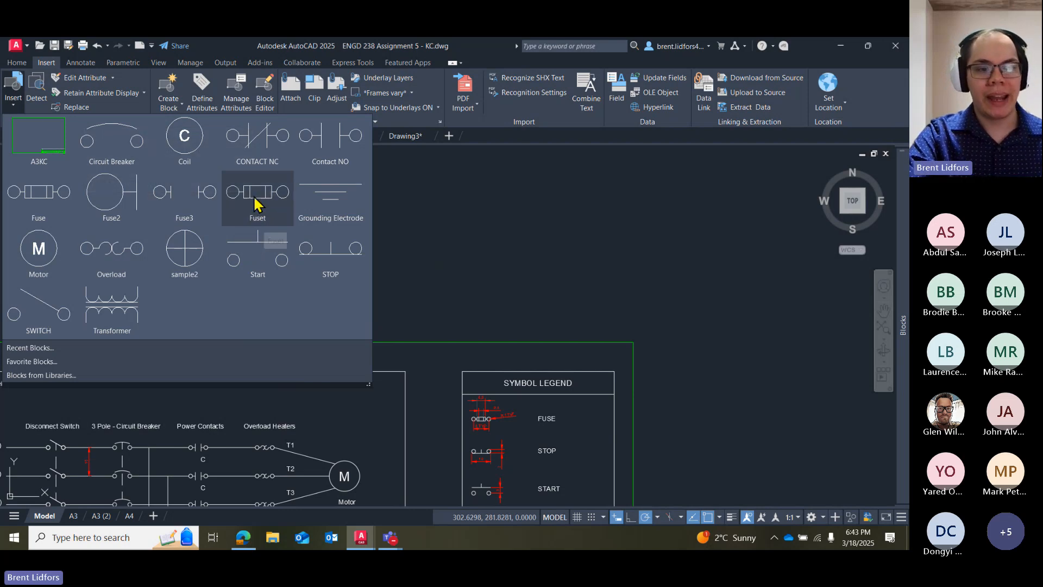
click(268, 210)
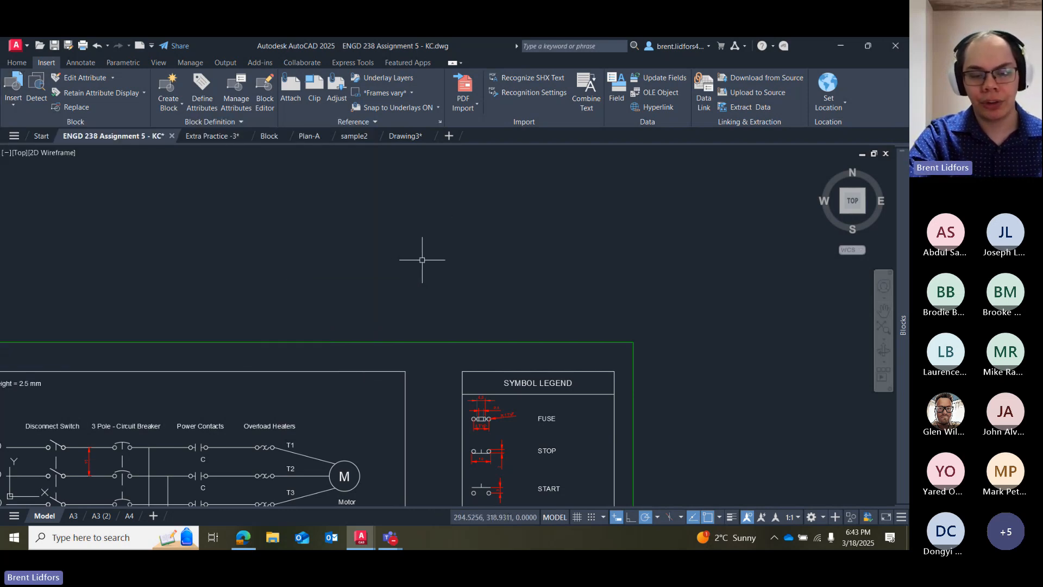
Select the Fuset instance offset far up and right of the drawing, and open its definition in the Block Editor.
scroll(416, 257, down, 5)
scroll(435, 250, down, 3)
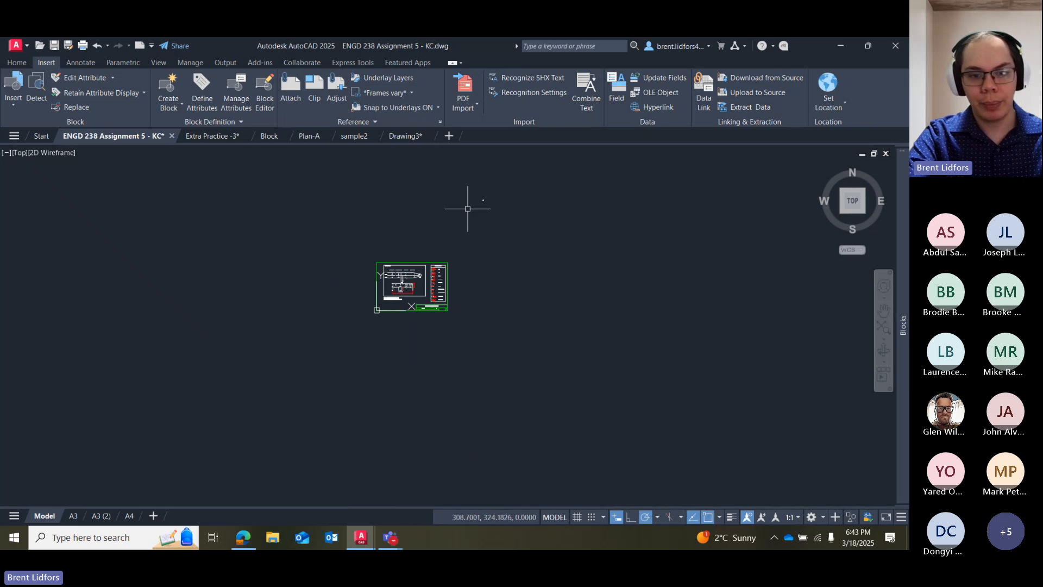
click(477, 186)
click(519, 211)
scroll(473, 210, up, 5)
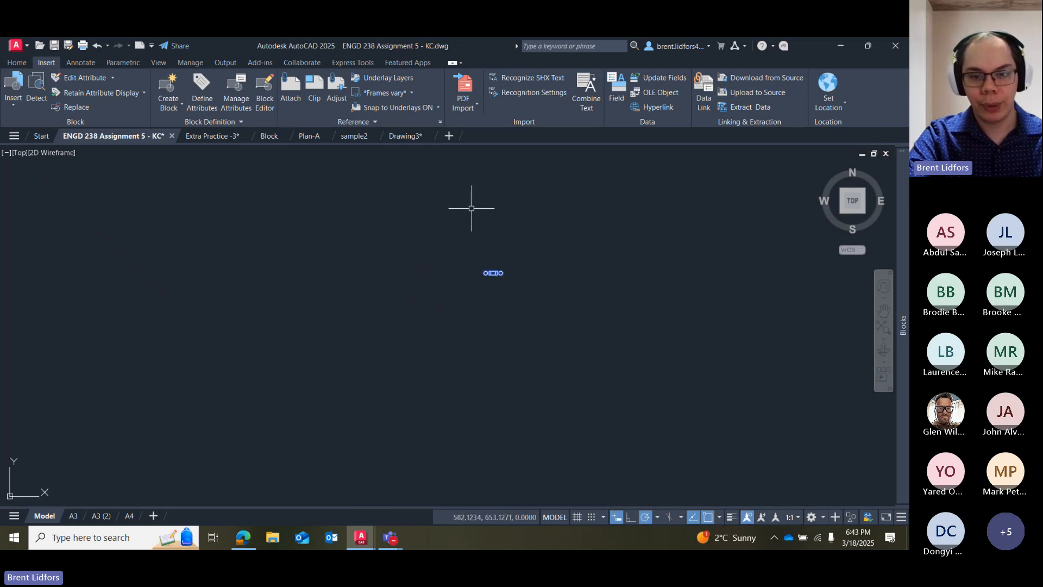
scroll(562, 391, up, 4)
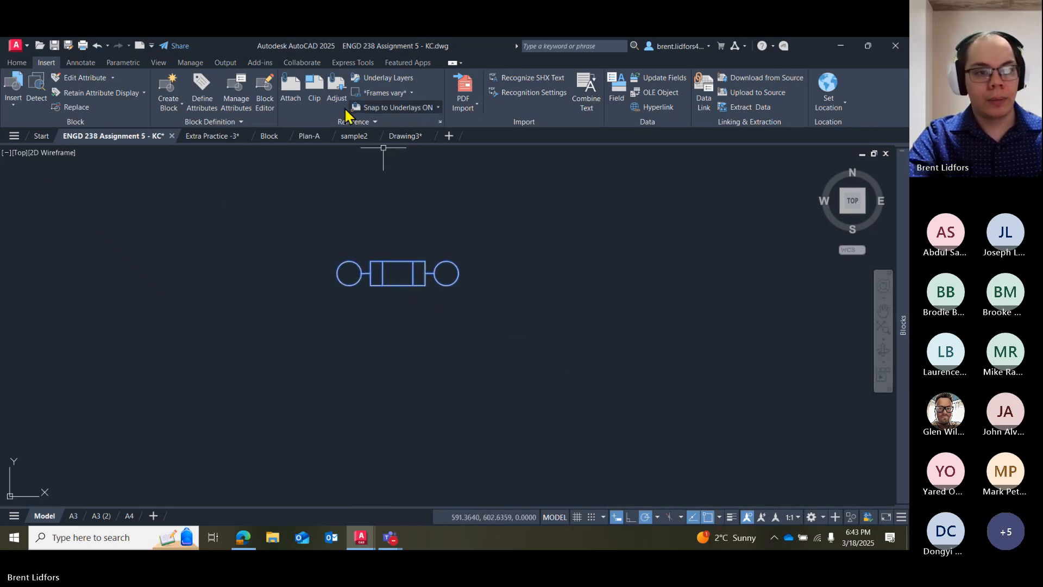
click(265, 93)
click(432, 348)
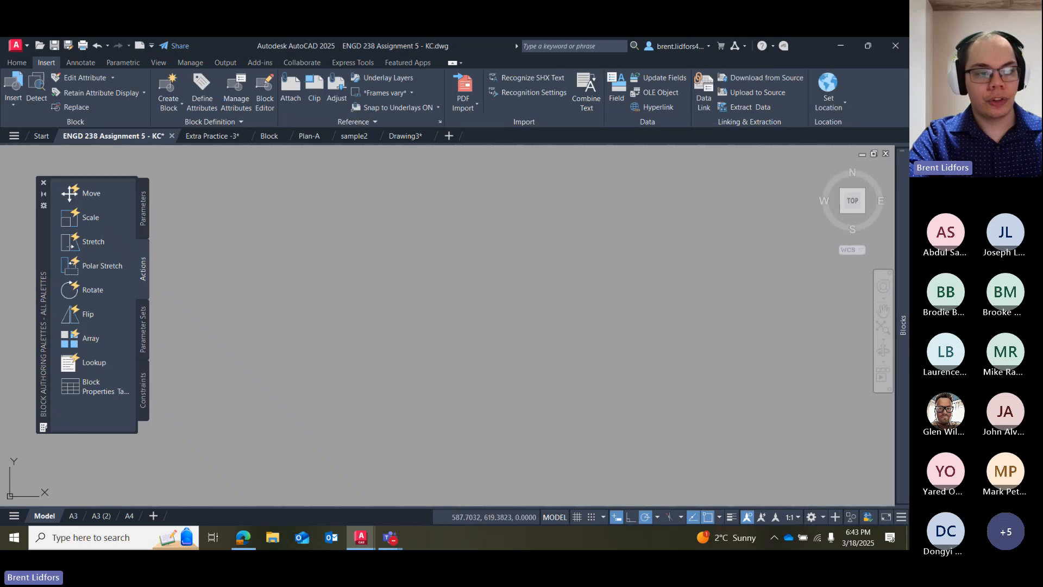
With object snap on, place a Basepoint parameter on the left quadrant of Fuset's left circle, and close the Block Editor.
click(143, 215)
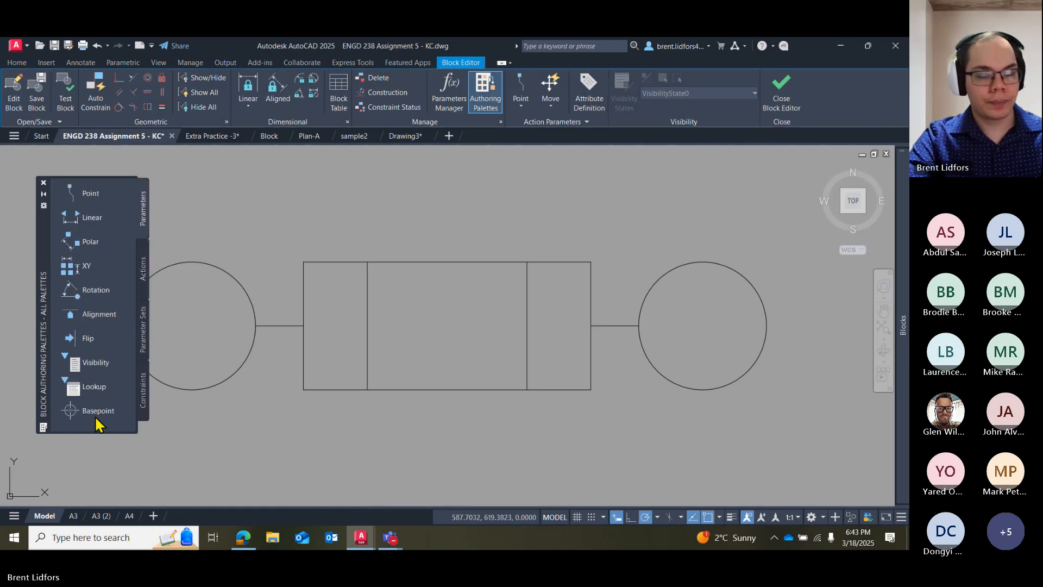
middle_drag(314, 326, 396, 319)
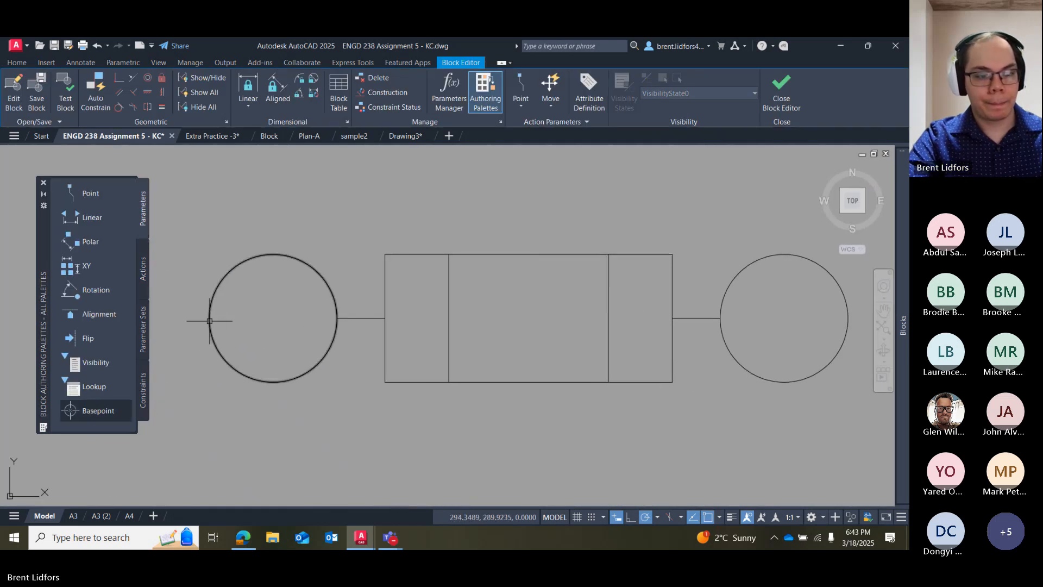
click(107, 414)
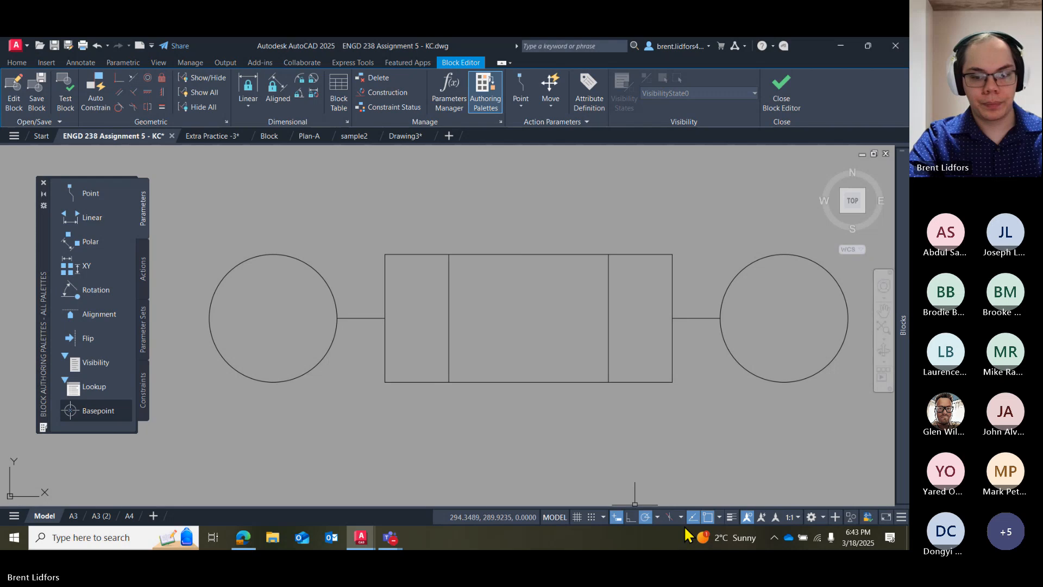
click(86, 416)
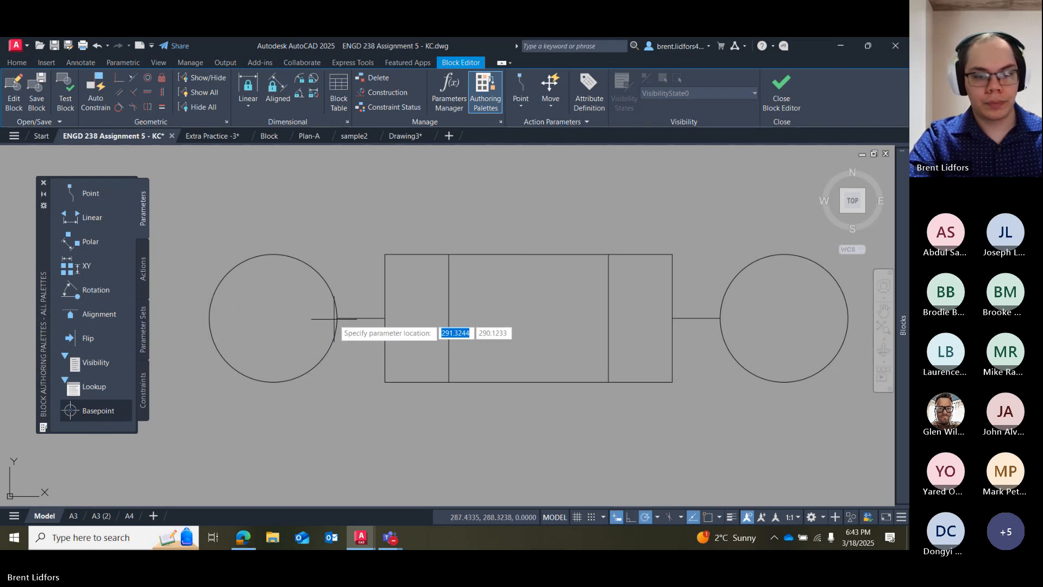
click(705, 517)
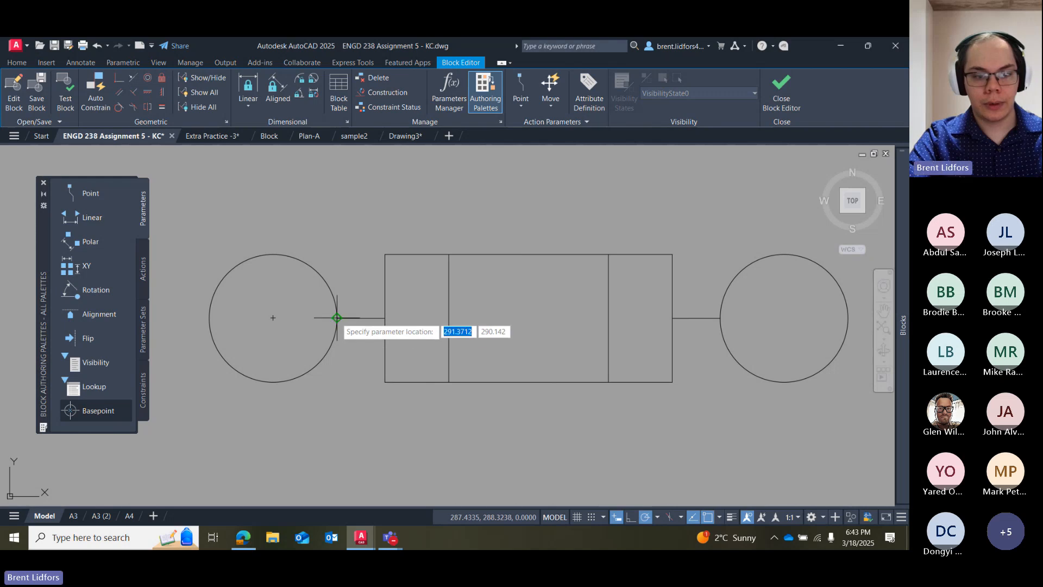
click(209, 318)
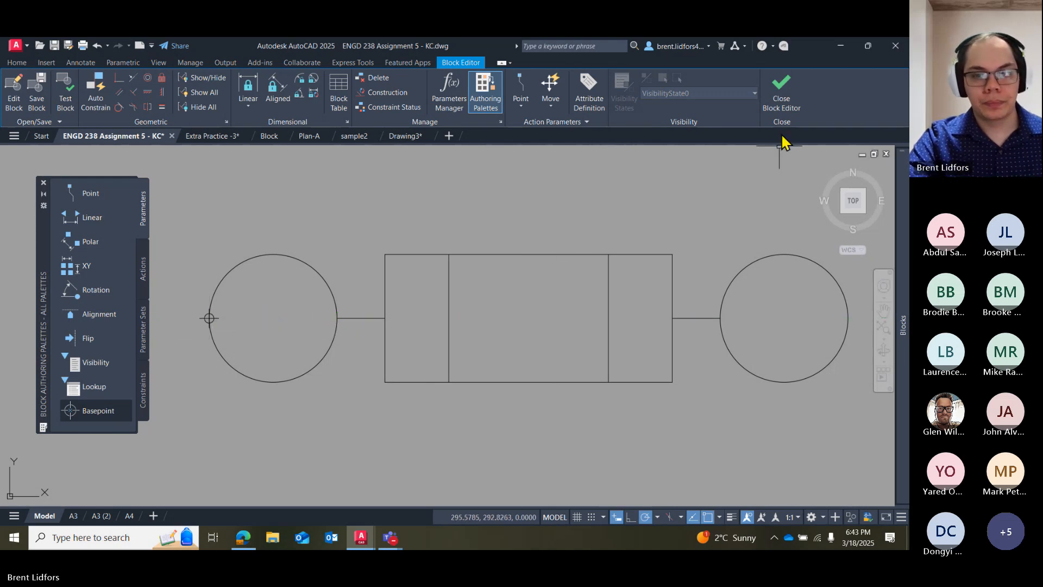
click(783, 103)
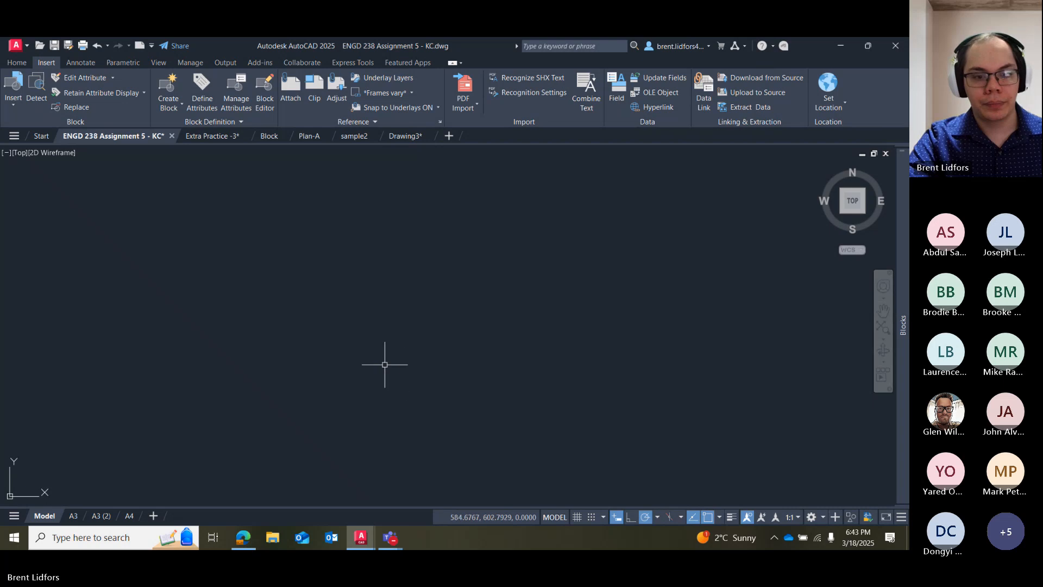
Select the Fuset instance above the border to check where its insertion grip sits, and clear the selection.
scroll(357, 333, down, 5)
scroll(364, 361, up, 12)
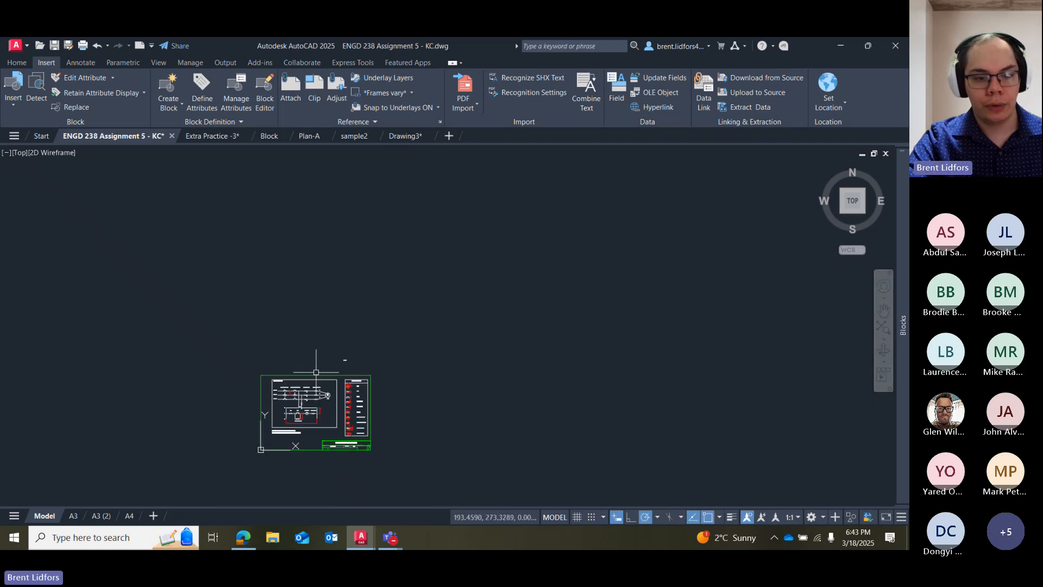
click(446, 238)
click(382, 265)
scroll(422, 270, up, 6)
scroll(387, 208, up, 2)
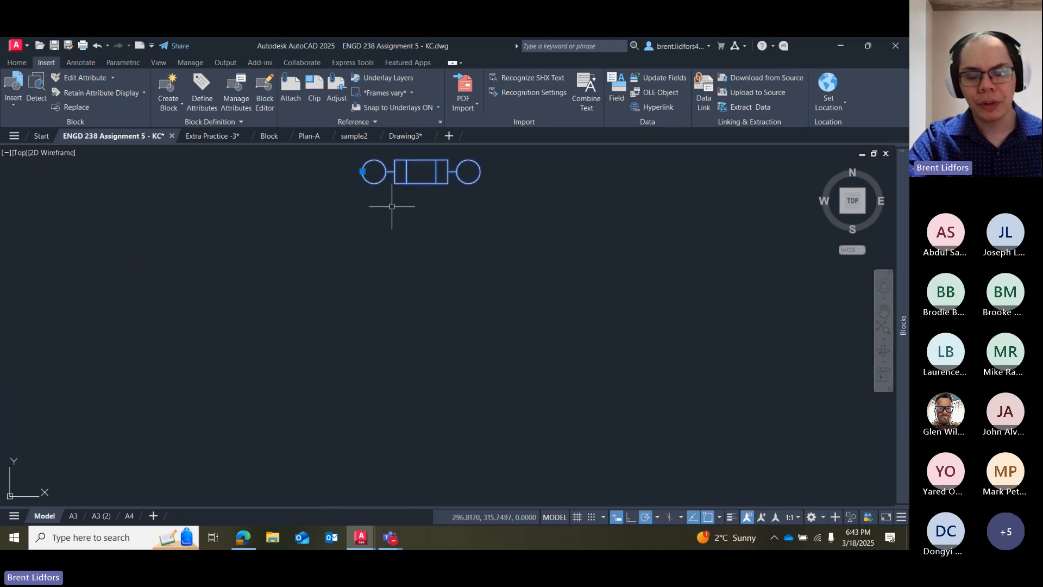
middle_drag(393, 234, 391, 295)
key(Escape)
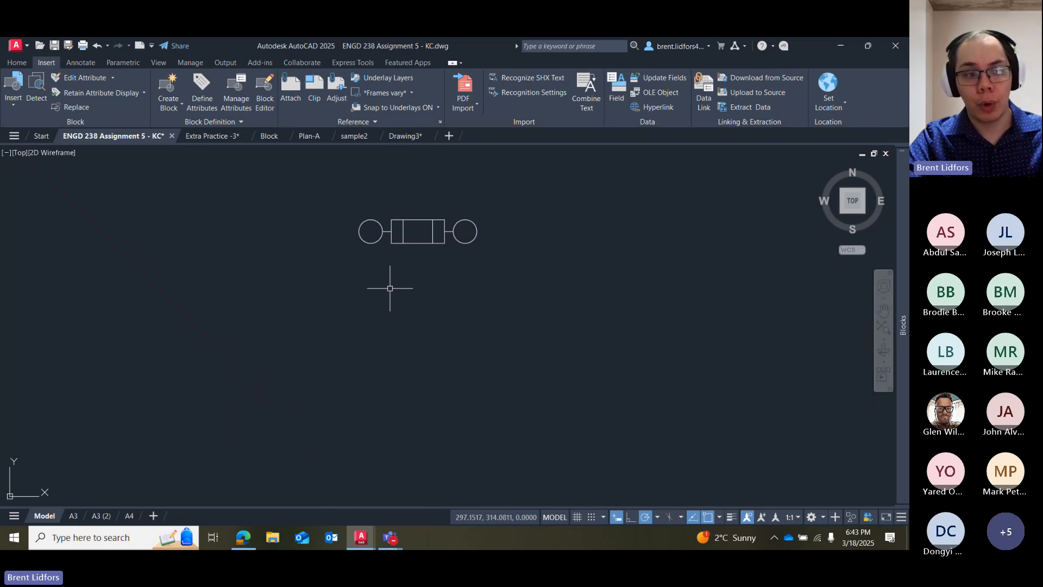
Review the blocks available for insertion, and view the categories of purgeable items in the Purge dialog.
click(13, 99)
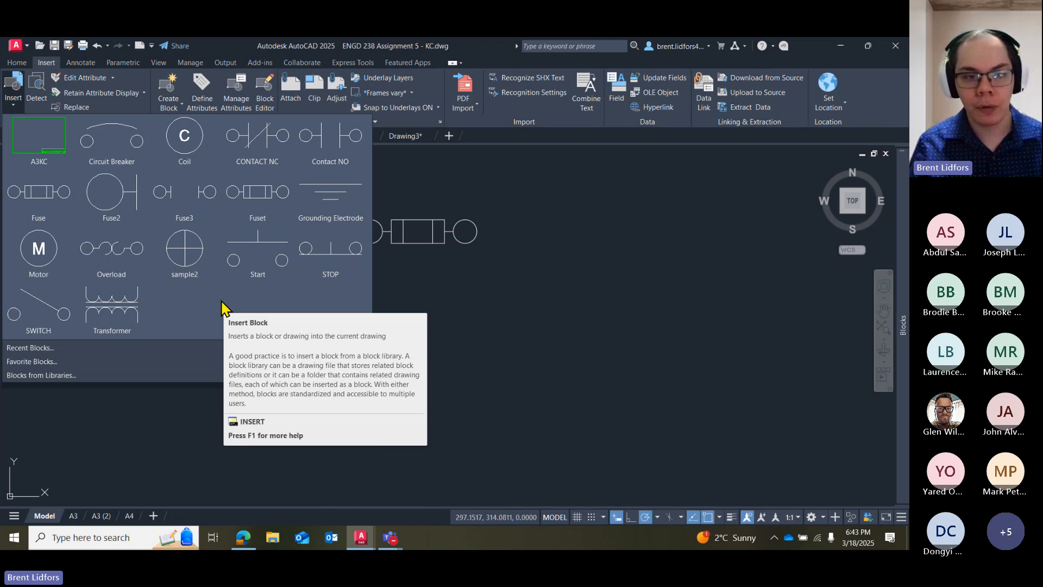
key(Escape)
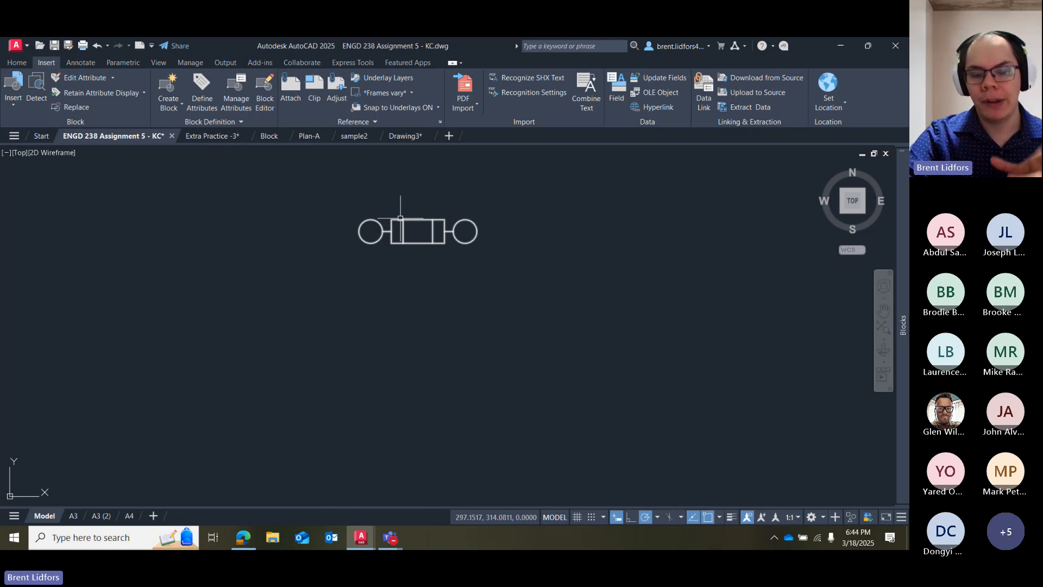
click(185, 64)
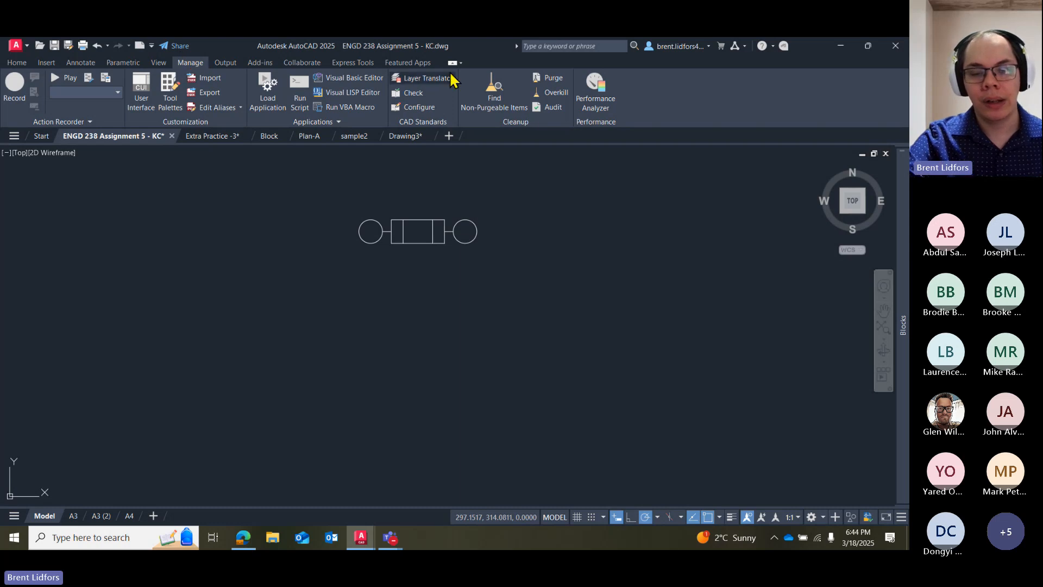
click(550, 79)
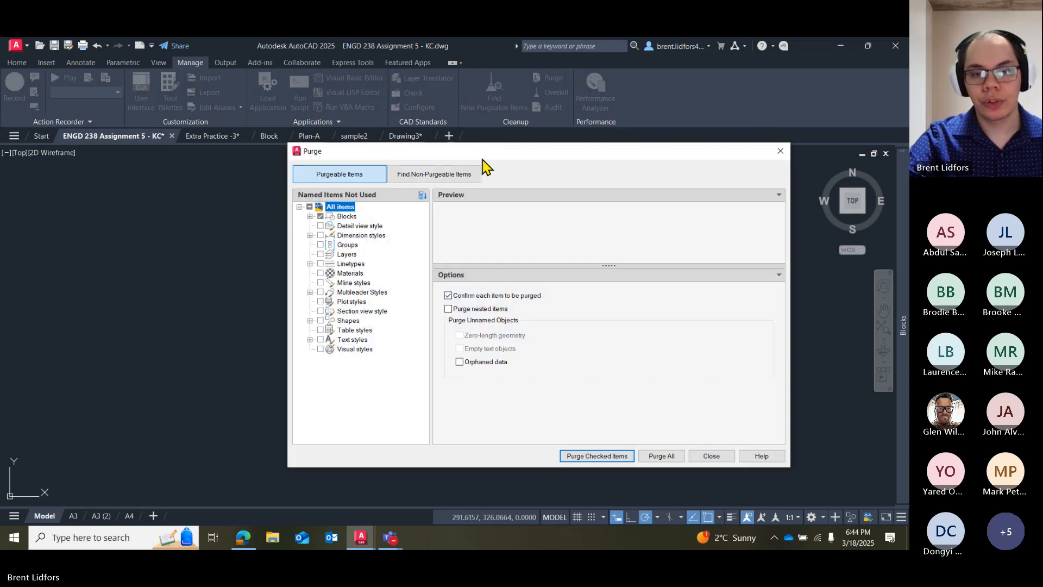
drag(481, 154, 362, 169)
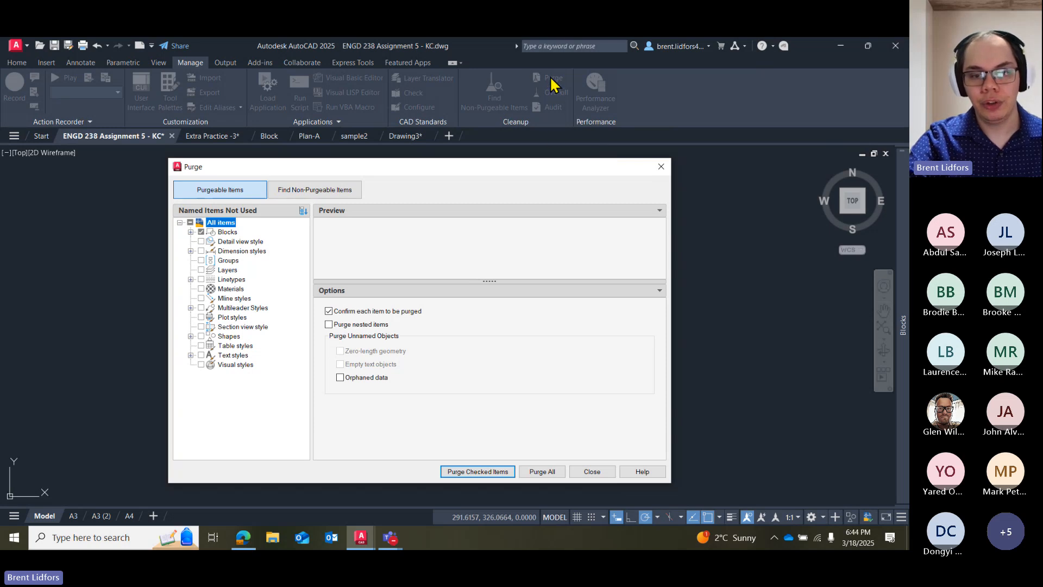
mouse_move(380, 174)
mouse_down()
mouse_move(395, 176)
mouse_move(394, 168)
mouse_up()
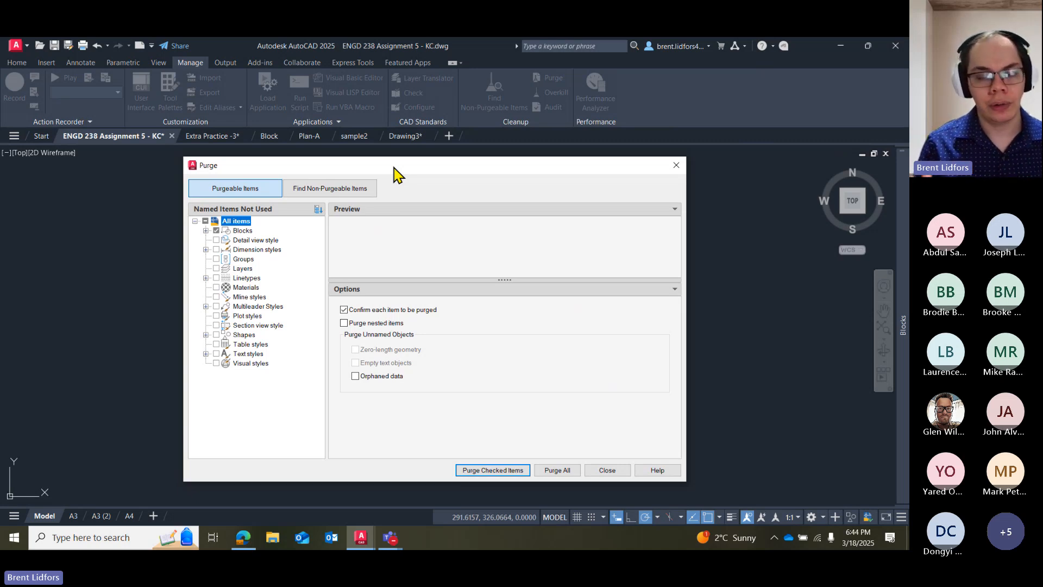
click(677, 165)
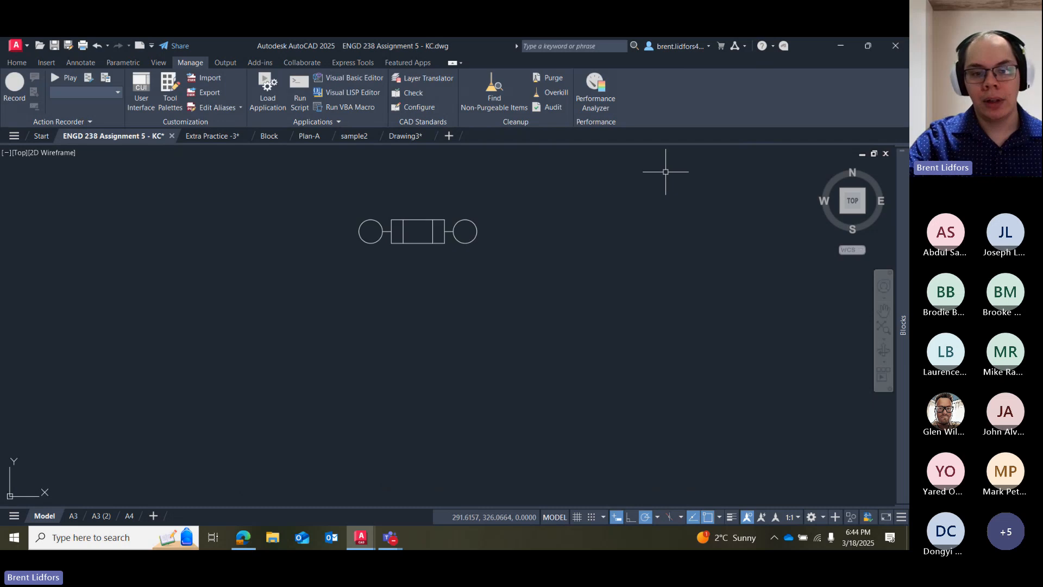
Explode the Fuset instance above the border and select its separate objects.
click(448, 236)
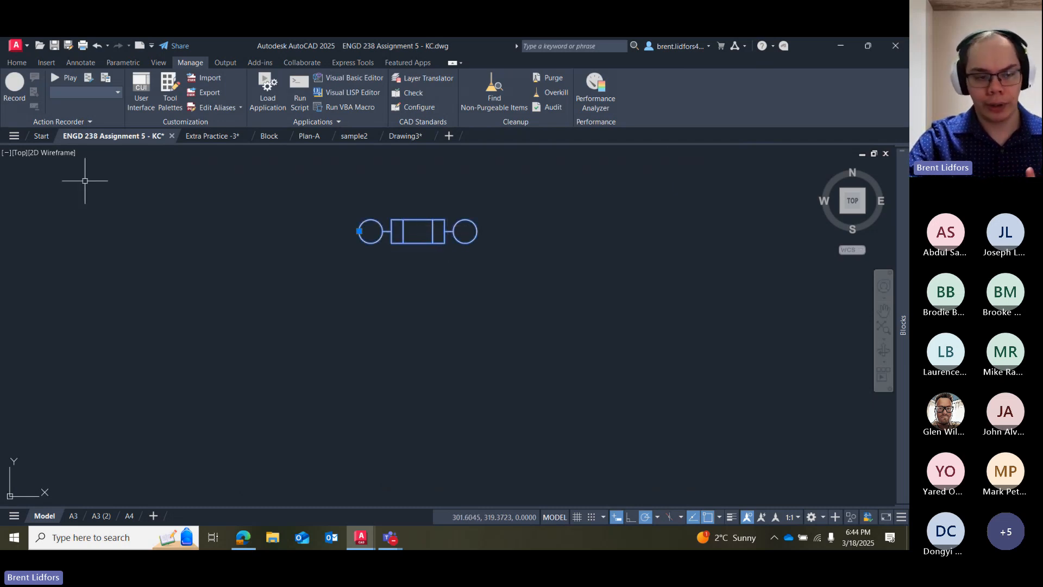
text(explode)
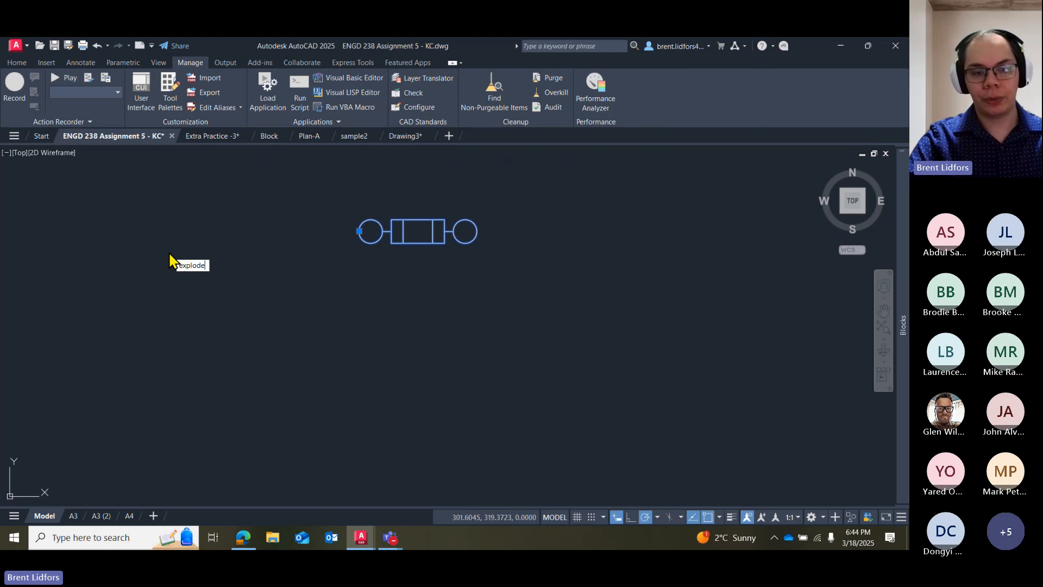
key(Return)
key(ctrl+a)
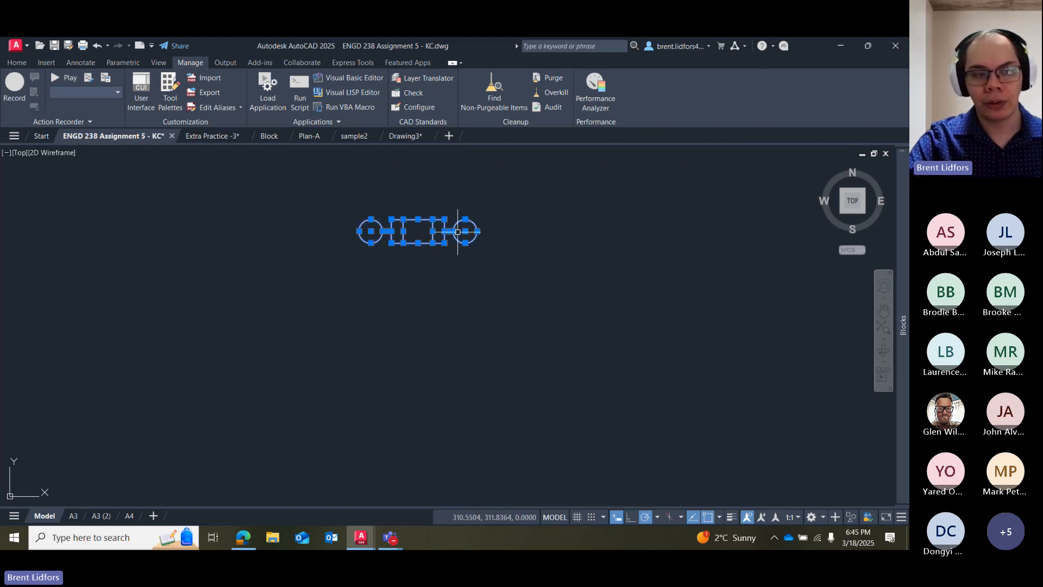
Check whether Fuset is among the insertable blocks, and inspect the exploded fuse's right inner vertical line.
click(47, 62)
click(16, 107)
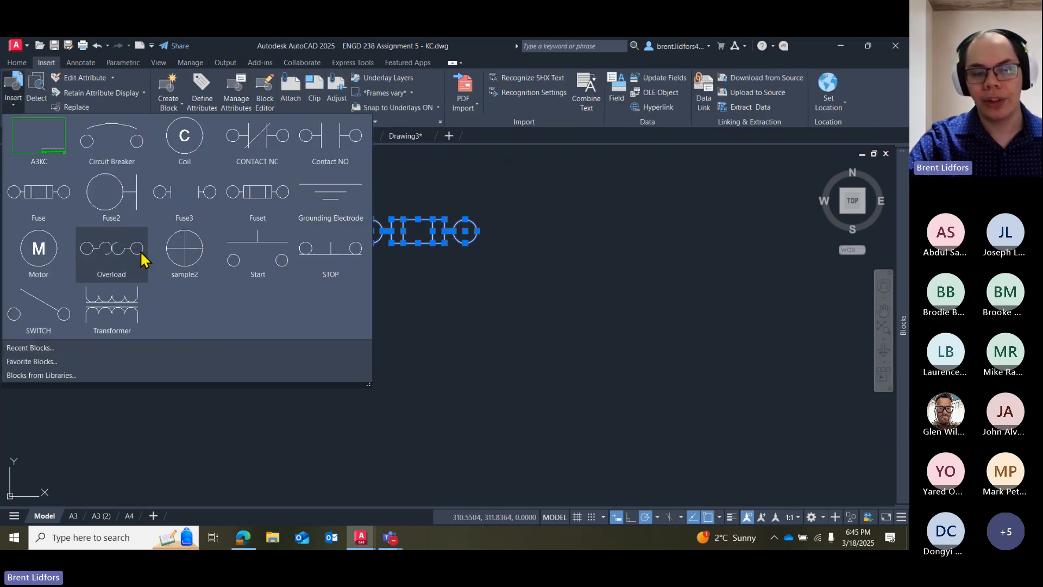
click(253, 212)
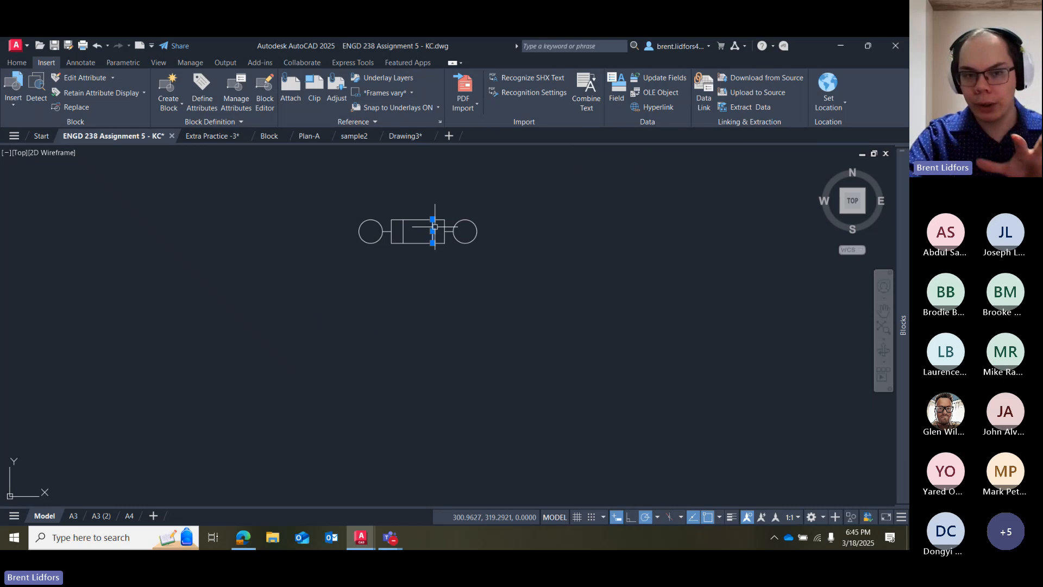
click(434, 226)
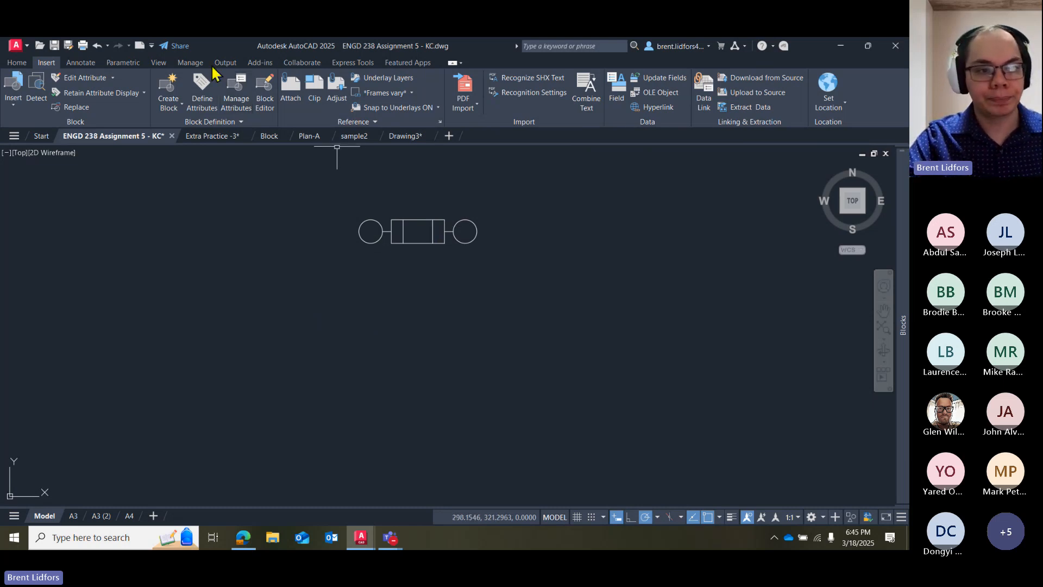
Expand the purgeable blocks in the Purge dialog, preview Fuset, and close the dialog without purging.
click(190, 63)
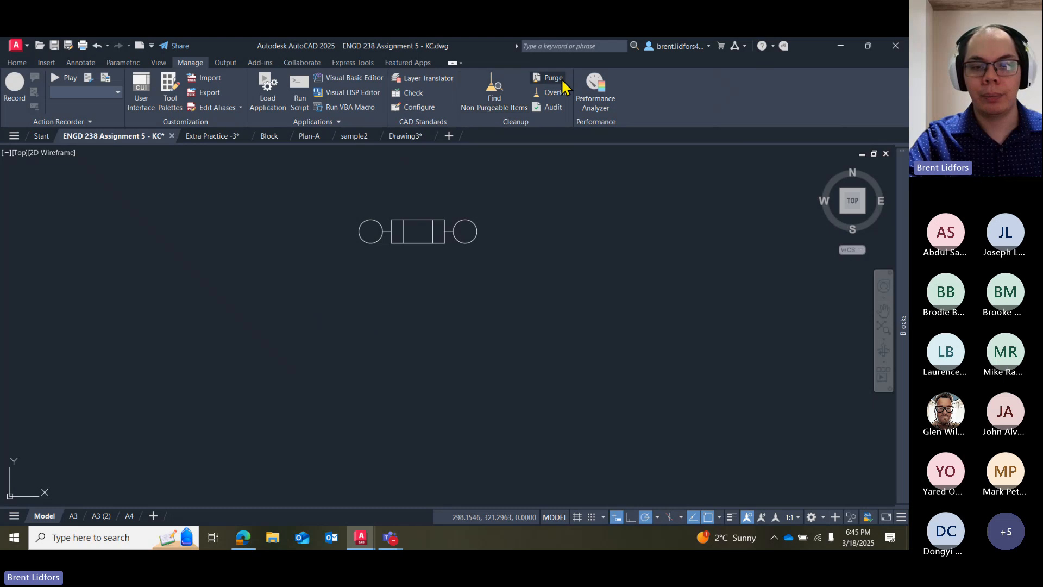
click(550, 79)
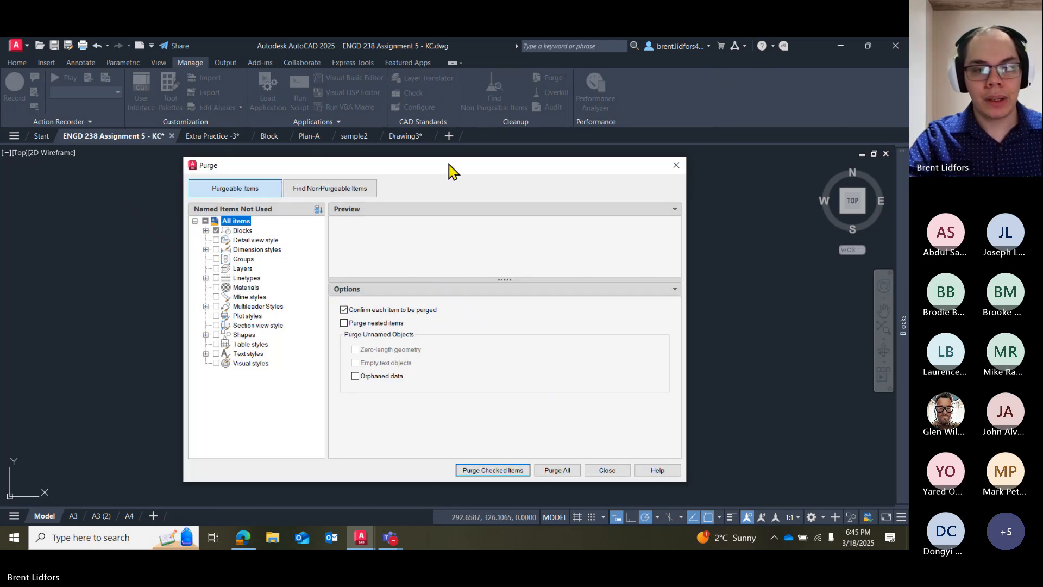
drag(448, 168, 447, 123)
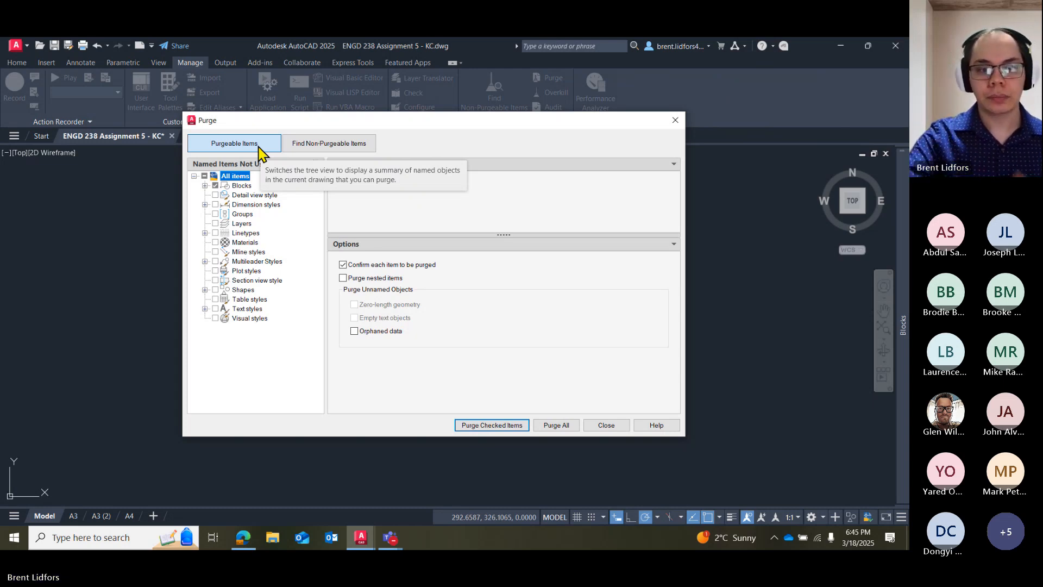
click(204, 185)
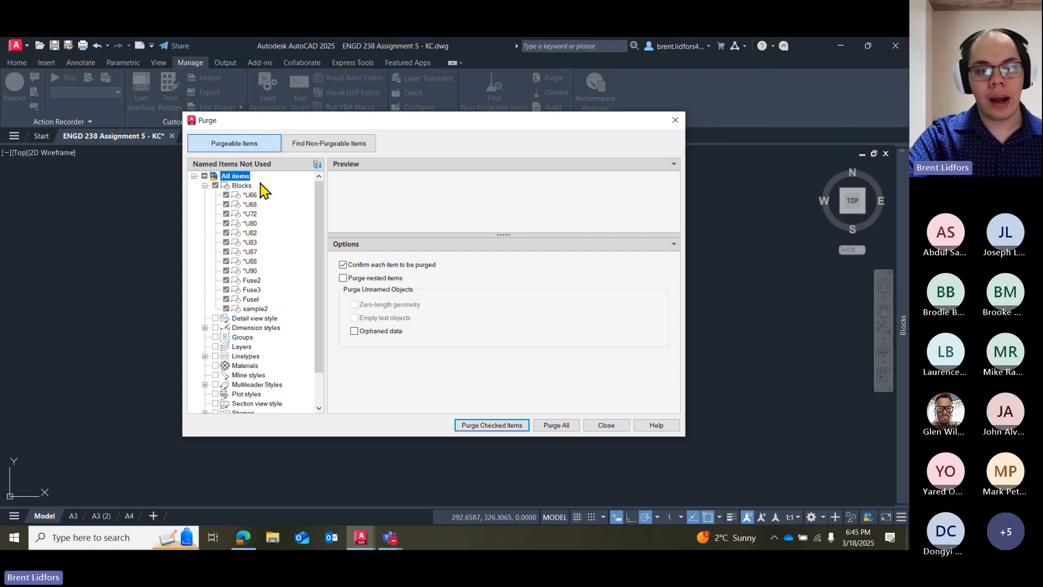
click(251, 301)
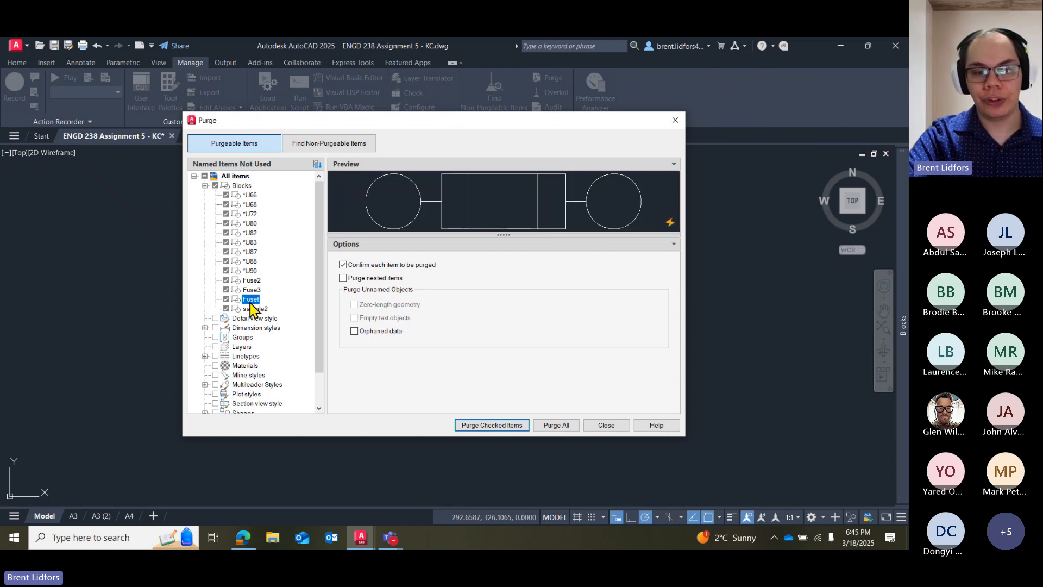
drag(392, 127, 587, 124)
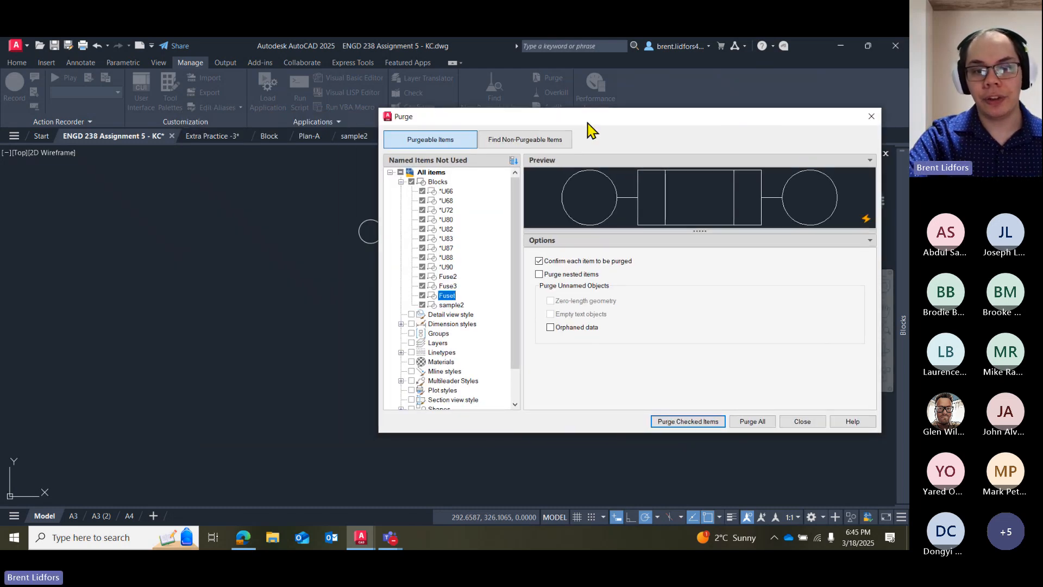
drag(484, 122, 429, 277)
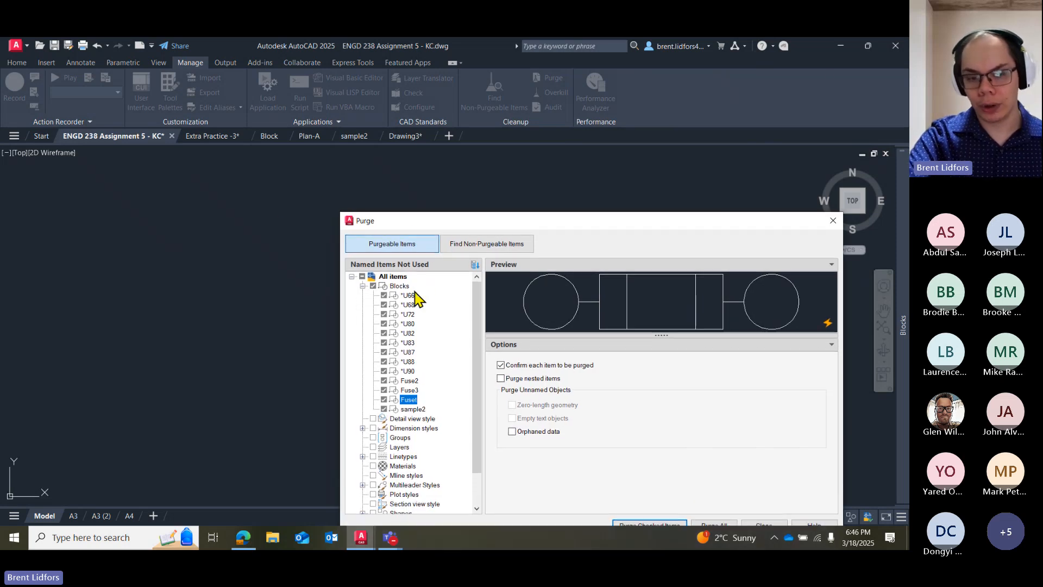
drag(409, 223, 400, 169)
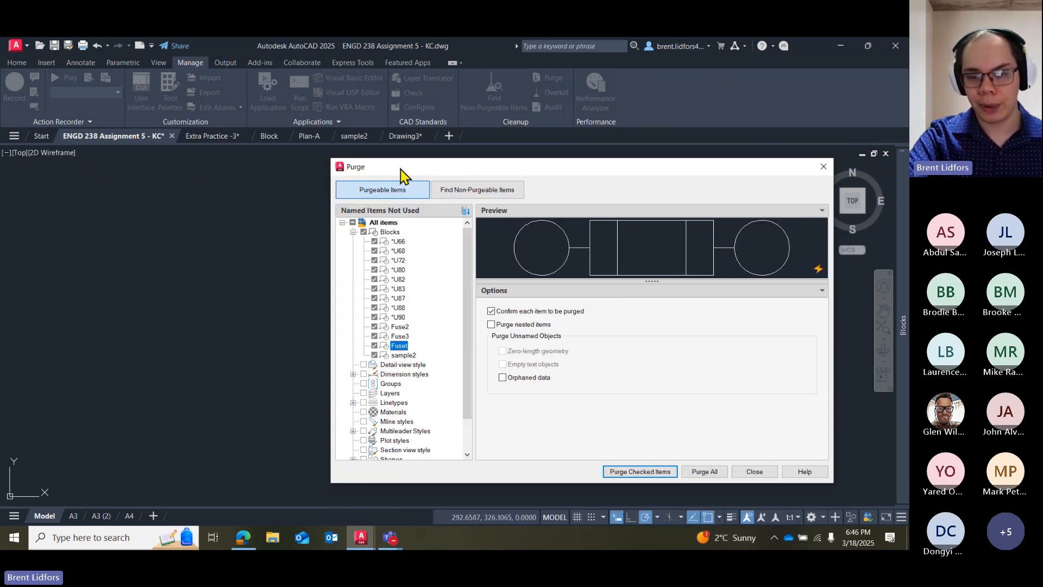
click(823, 167)
Insert a Fuset block beside the exploded fuse, select it to check its insertion grip, and clear the selection.
click(47, 62)
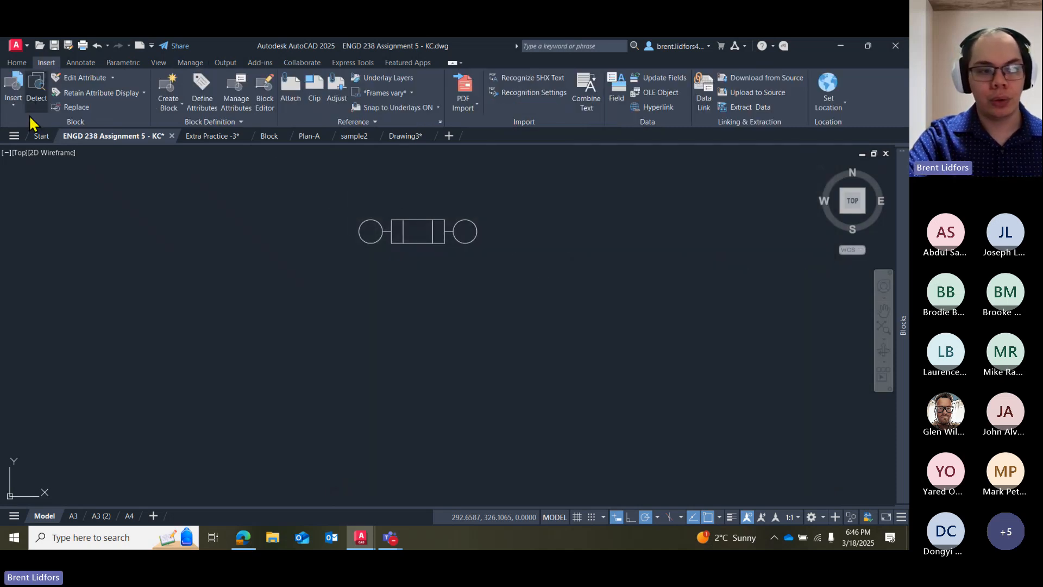
click(22, 100)
click(182, 206)
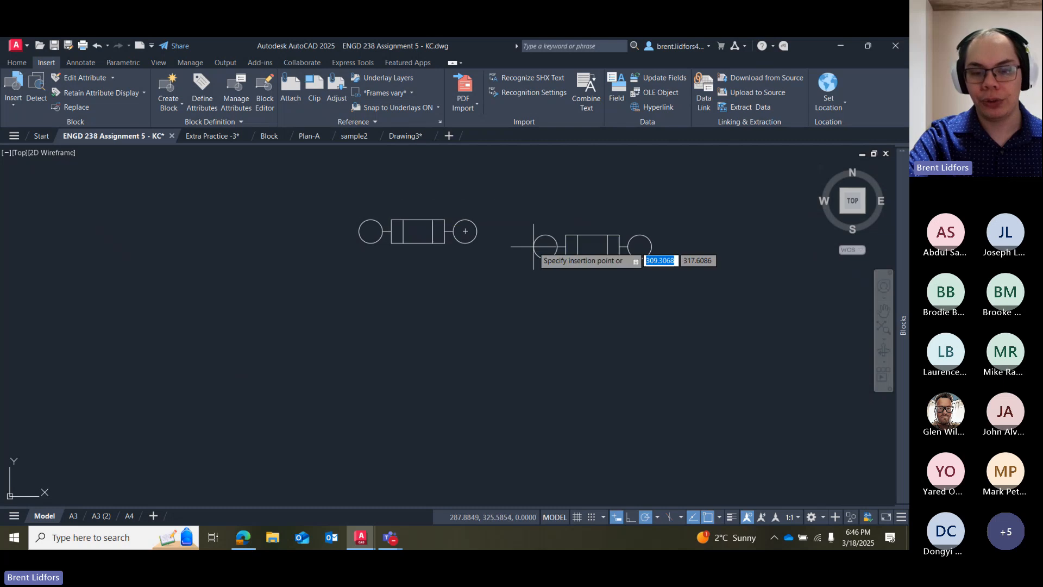
click(530, 245)
click(543, 242)
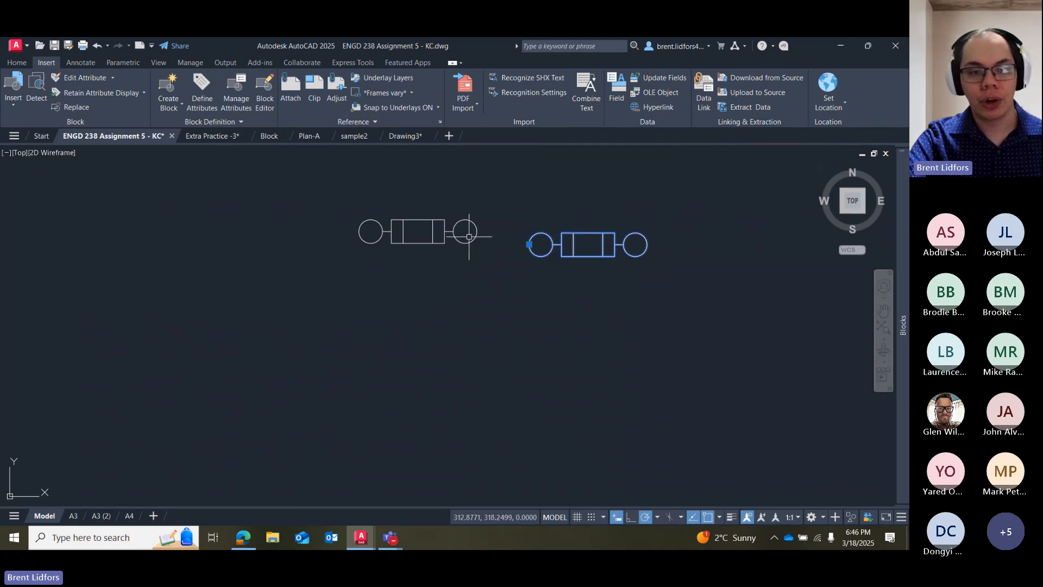
key(Escape)
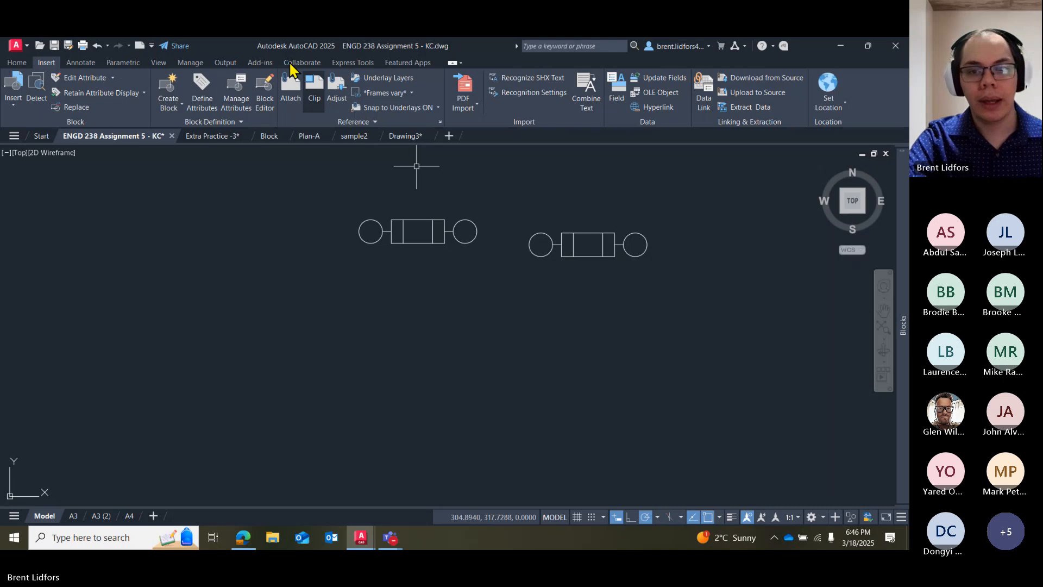
Check the purgeable blocks for Fuset, and preview the sample2 and Fuse2 blocks.
click(190, 63)
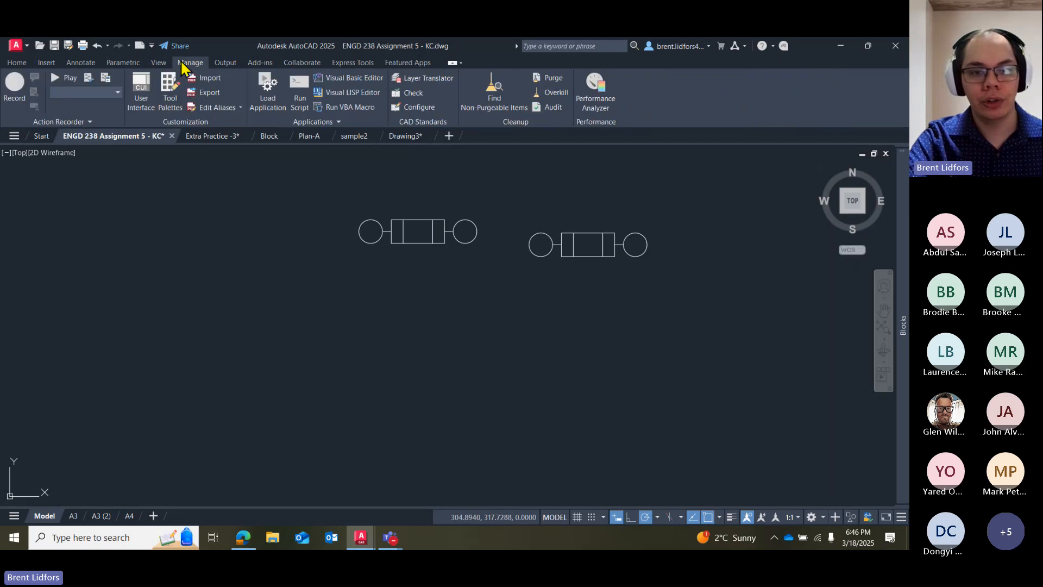
click(549, 78)
click(353, 232)
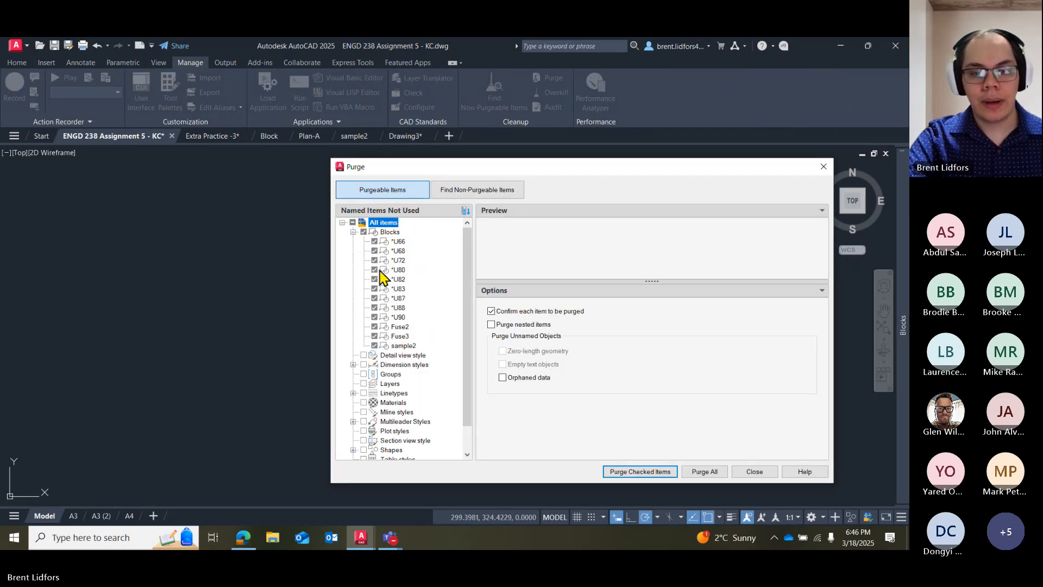
click(401, 346)
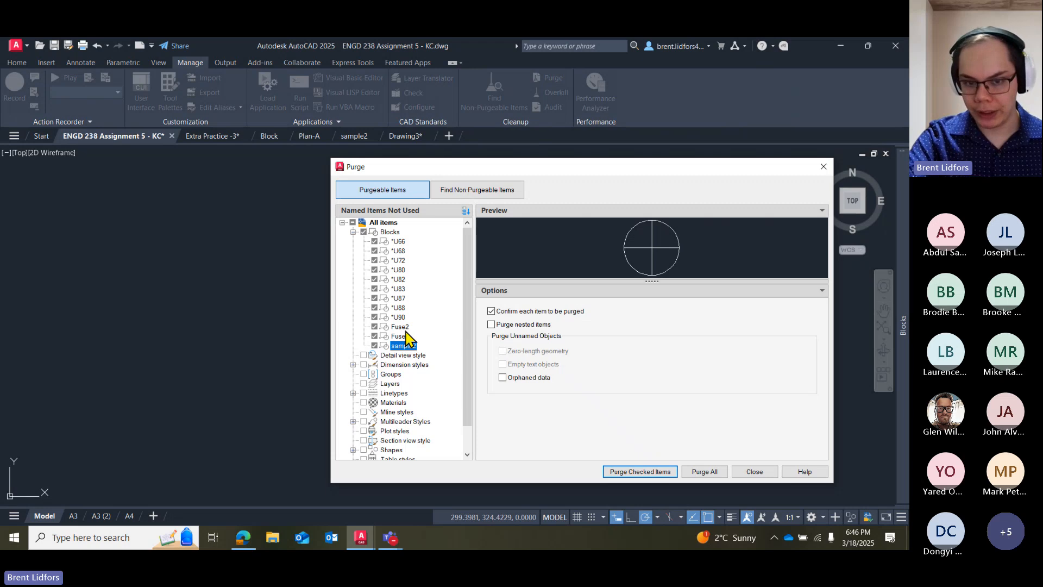
click(402, 327)
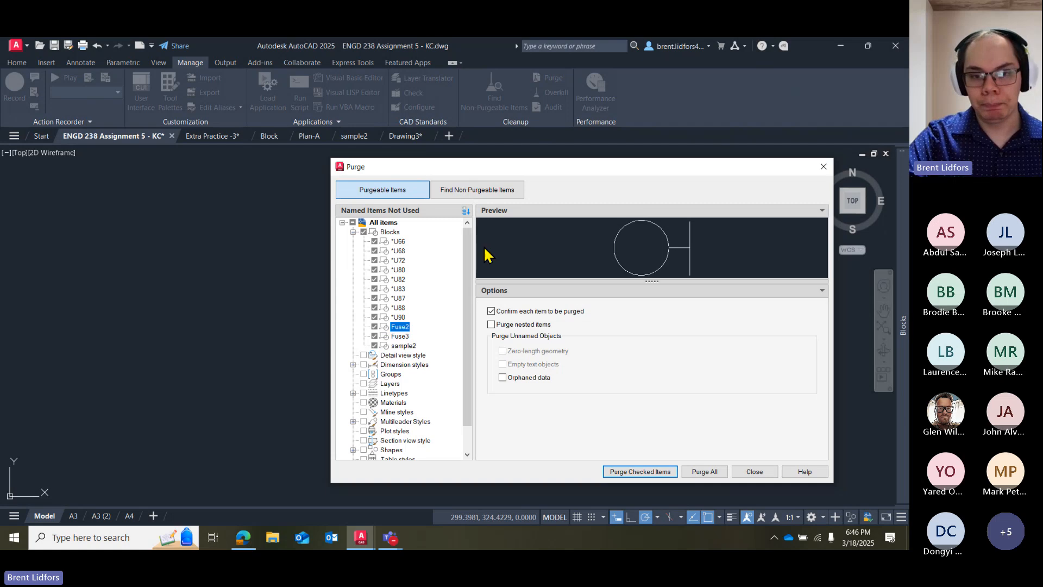
Review the non-purgeable details of the Fuset block and close the Purge dialog.
click(460, 190)
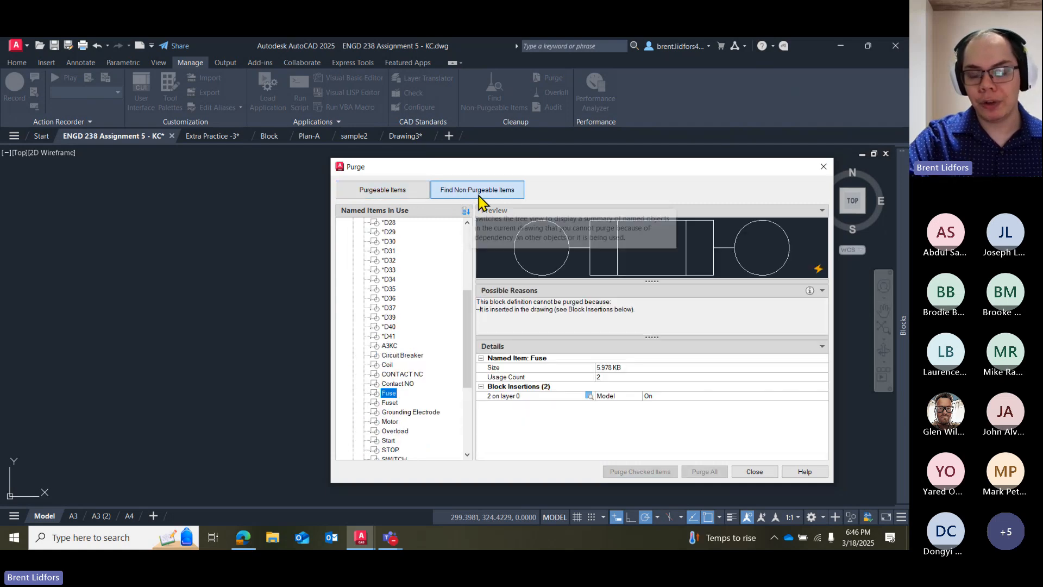
scroll(419, 359, down, 1)
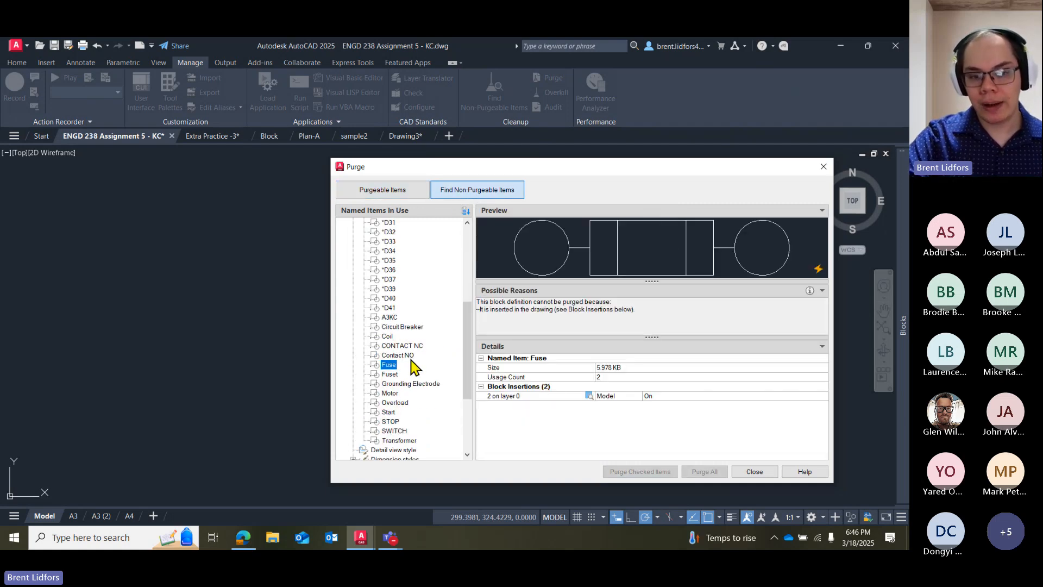
click(399, 375)
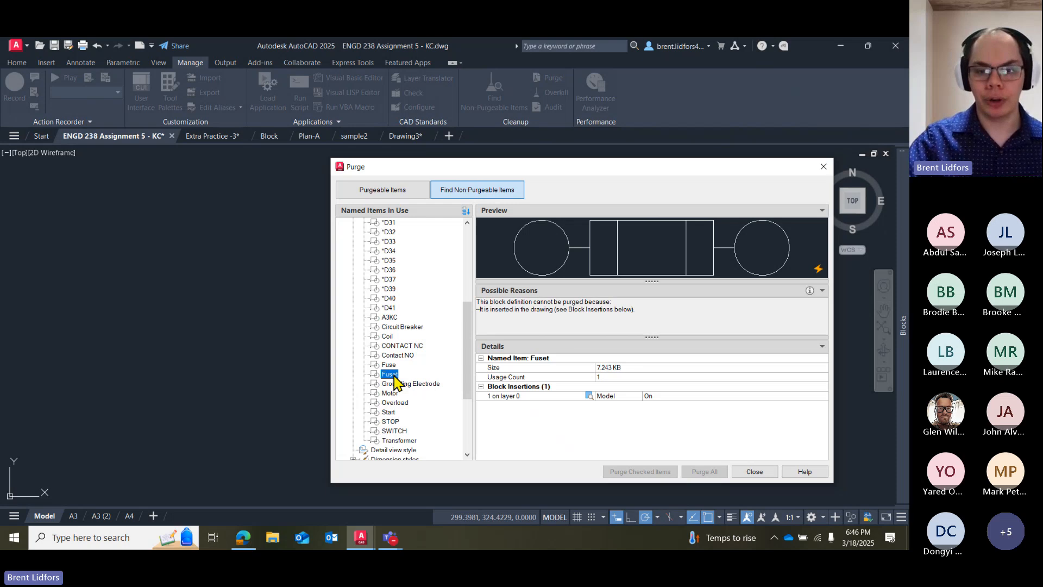
drag(578, 170, 415, 131)
click(660, 129)
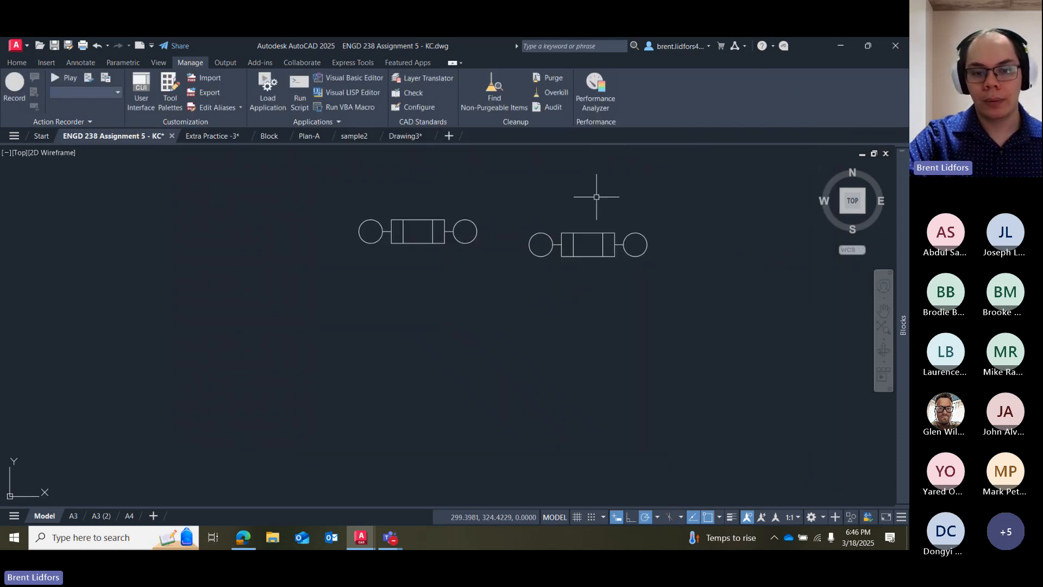
Locate and select the Fuset insertion in the drawing from its block insertion details among the non-purgeable items.
scroll(594, 194, down, 6)
scroll(408, 359, up, 4)
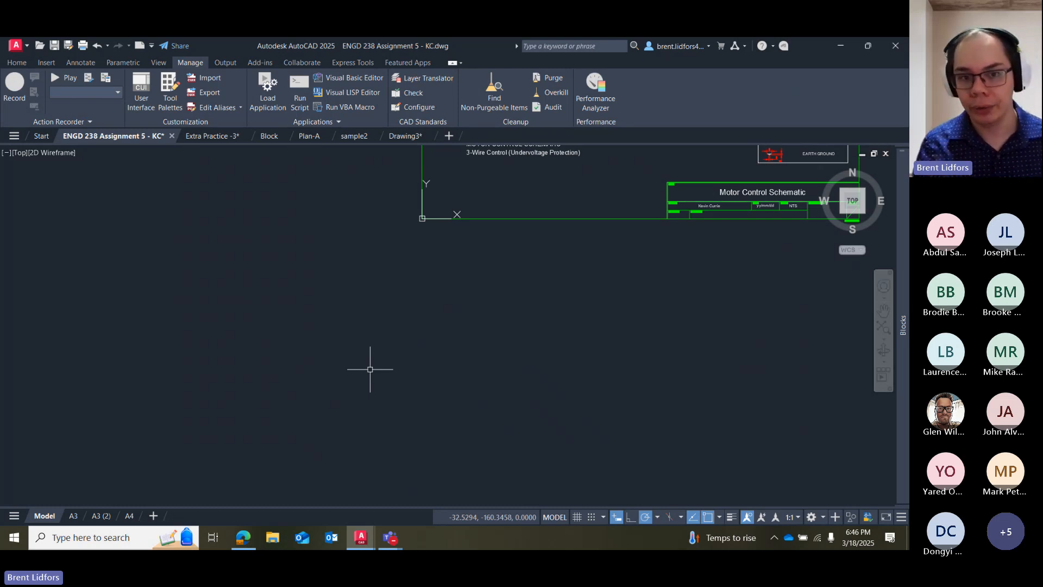
click(549, 79)
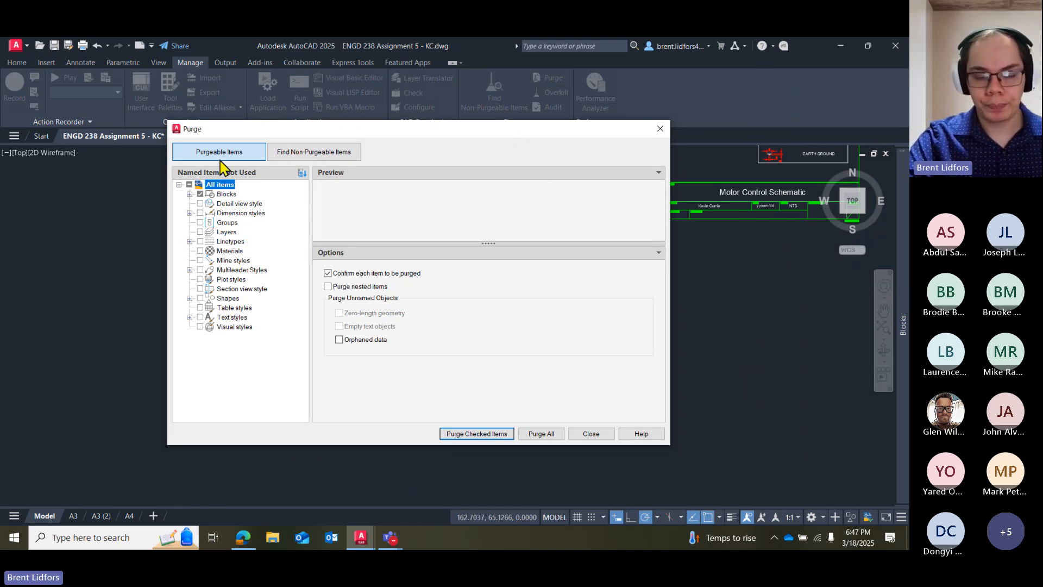
click(278, 155)
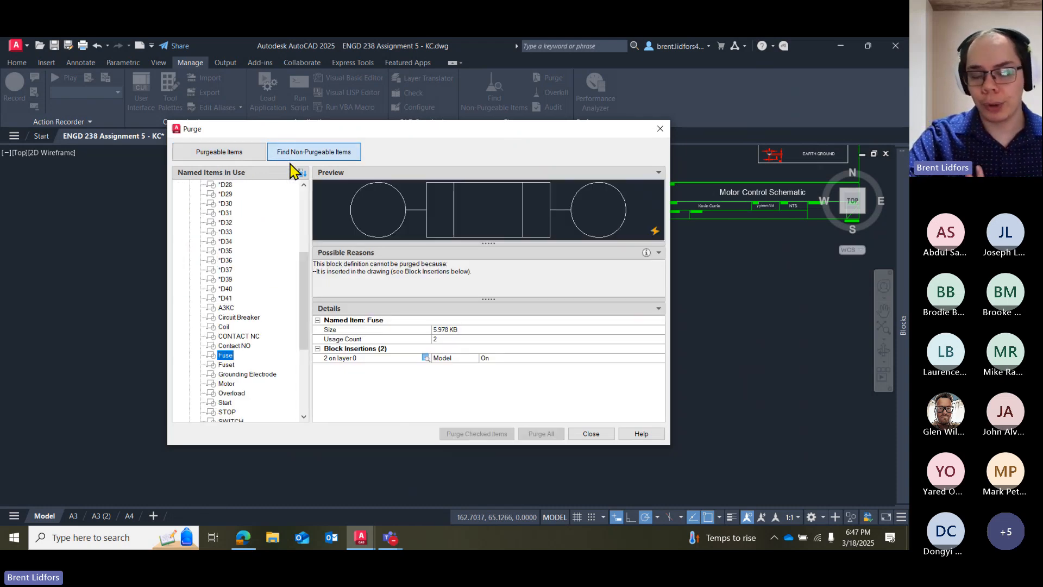
click(226, 365)
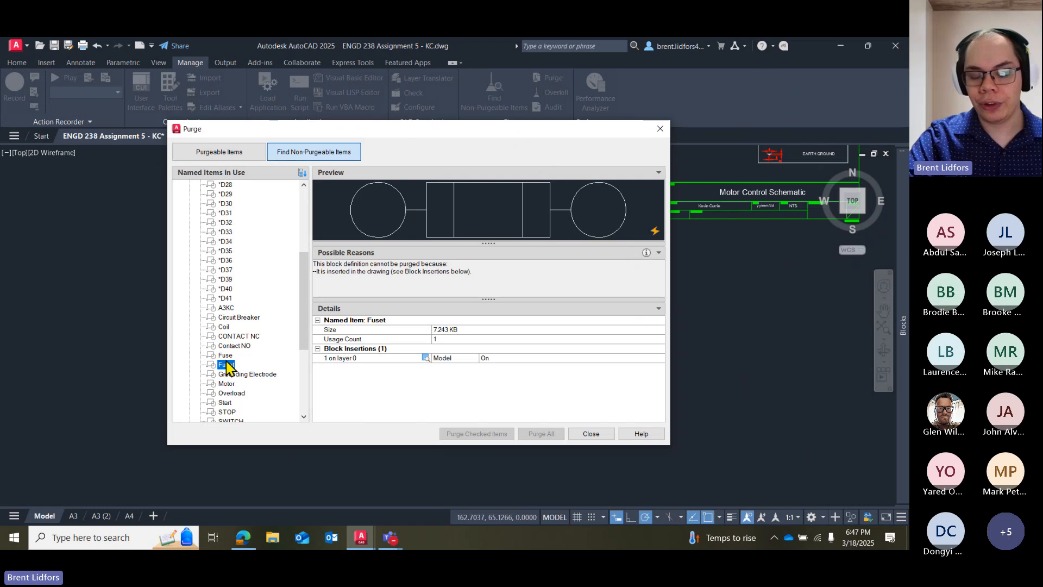
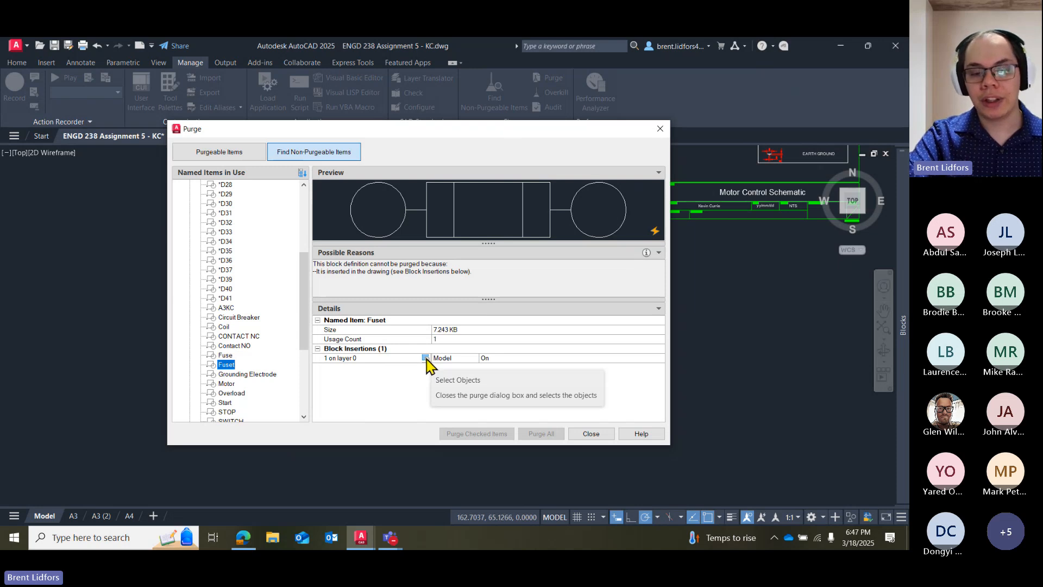
click(426, 358)
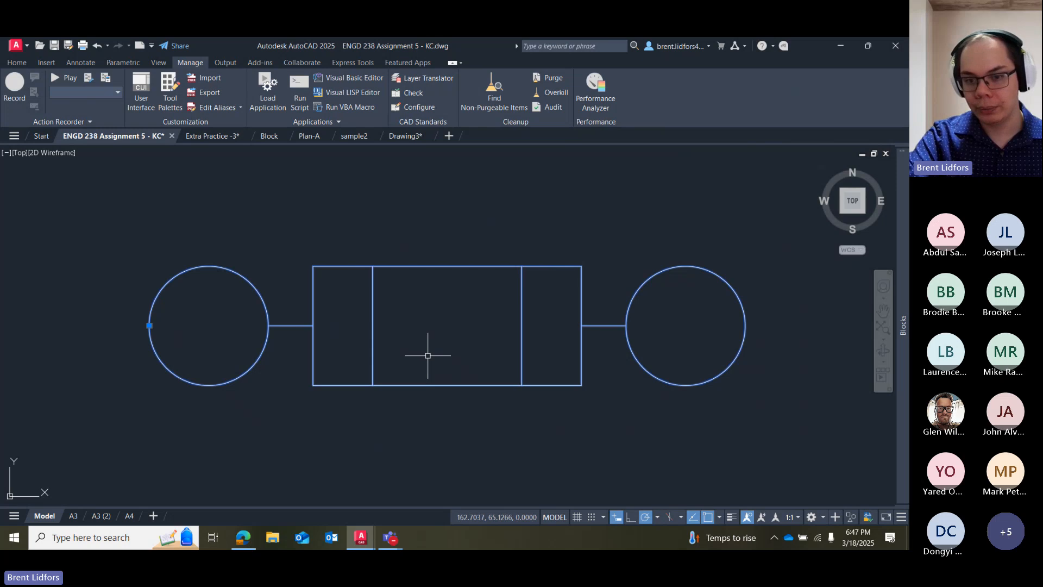
Delete the intact Fuset block instance beside the exploded fuse.
key(Return)
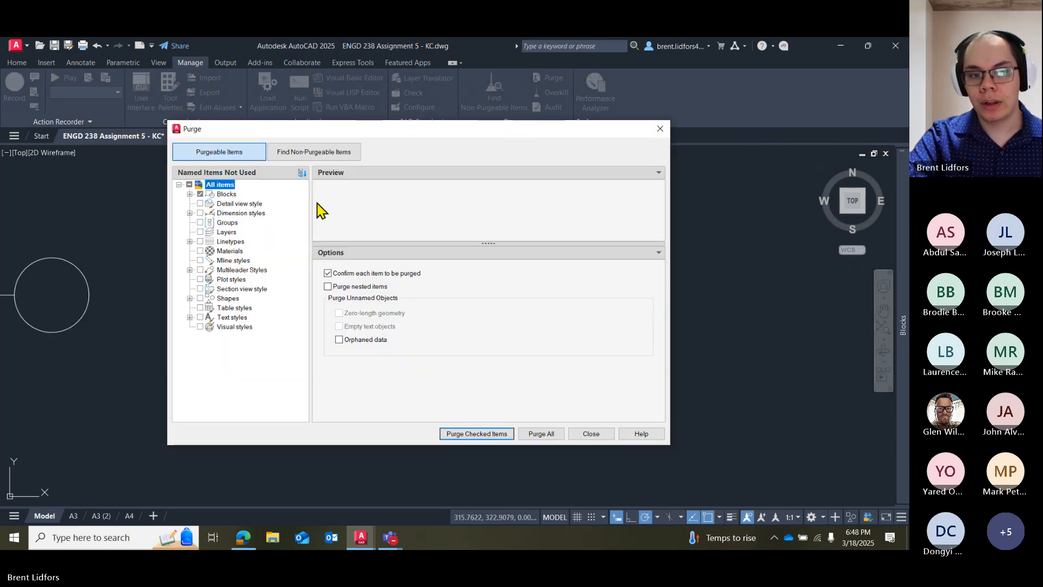
click(661, 127)
click(440, 299)
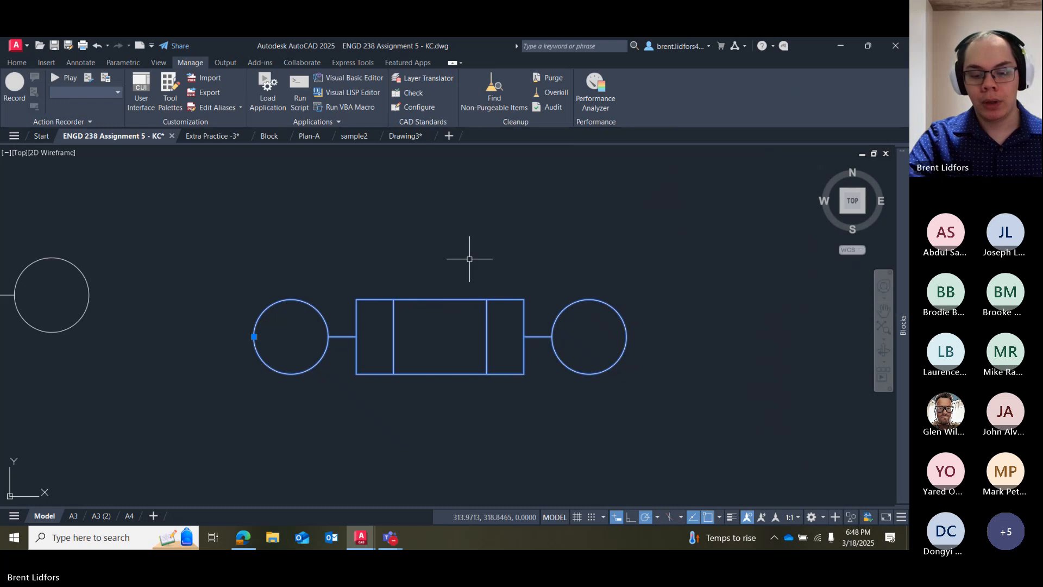
key(Delete)
scroll(264, 304, down, 6)
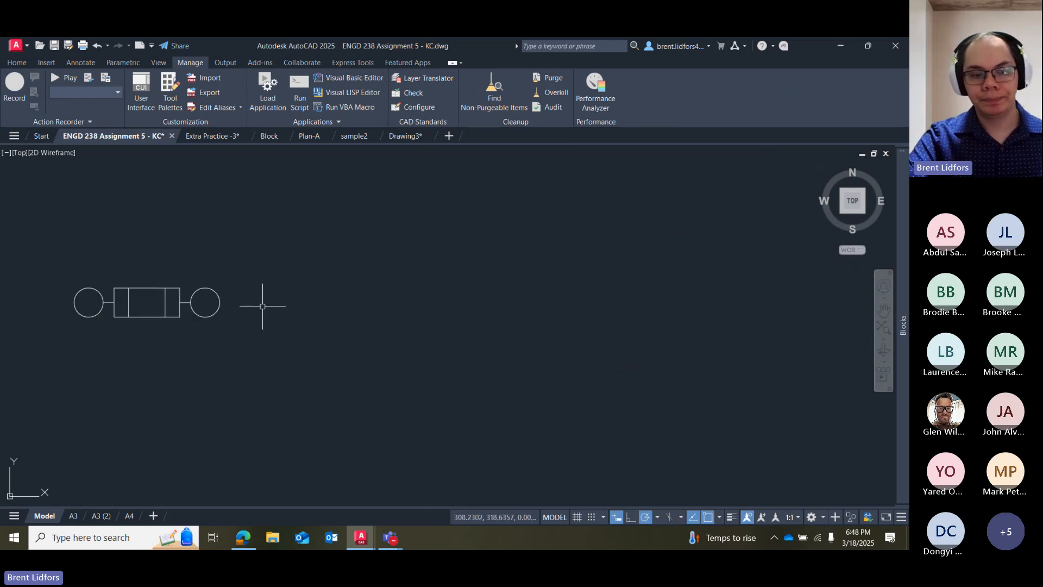
Preview Fuset among the purgeable blocks, and uncheck all blocks marked for purging.
click(551, 78)
click(190, 194)
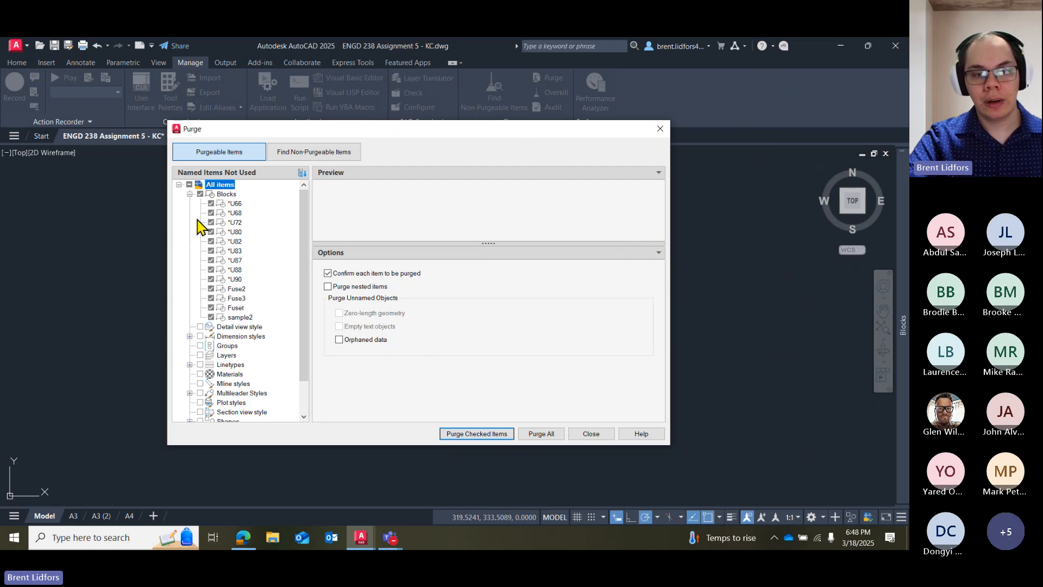
click(238, 309)
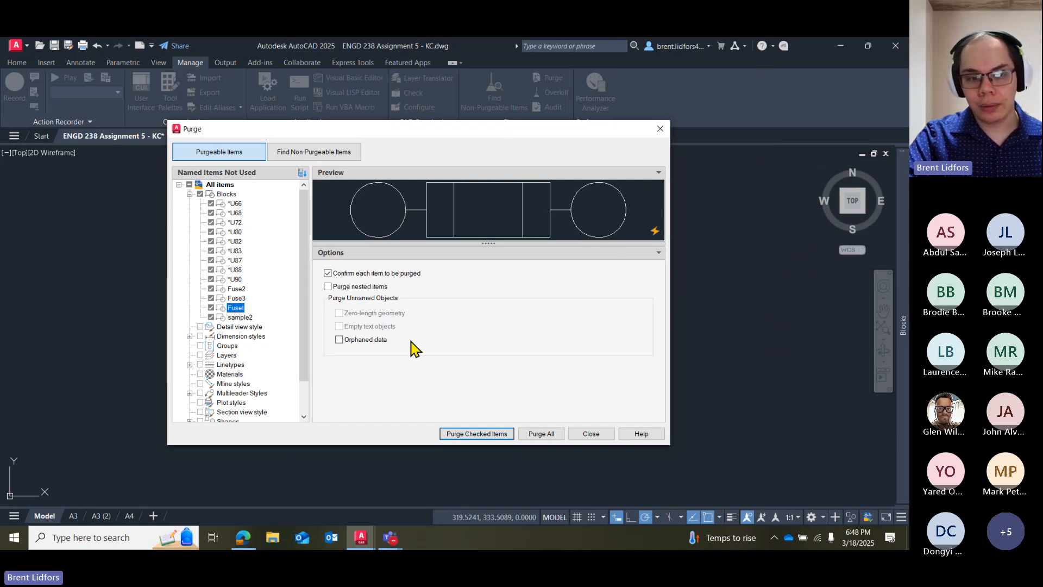
click(200, 194)
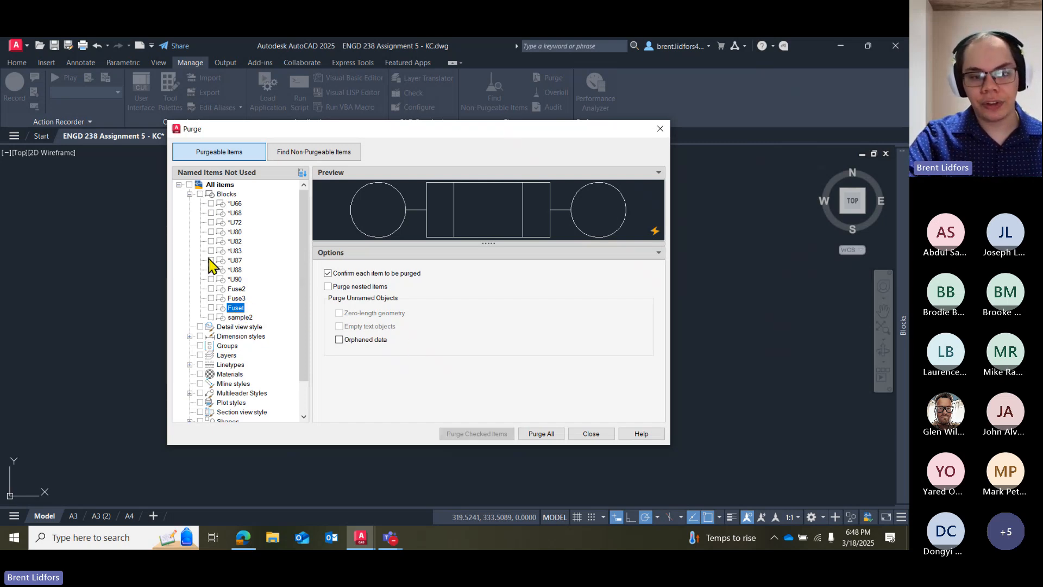
click(211, 204)
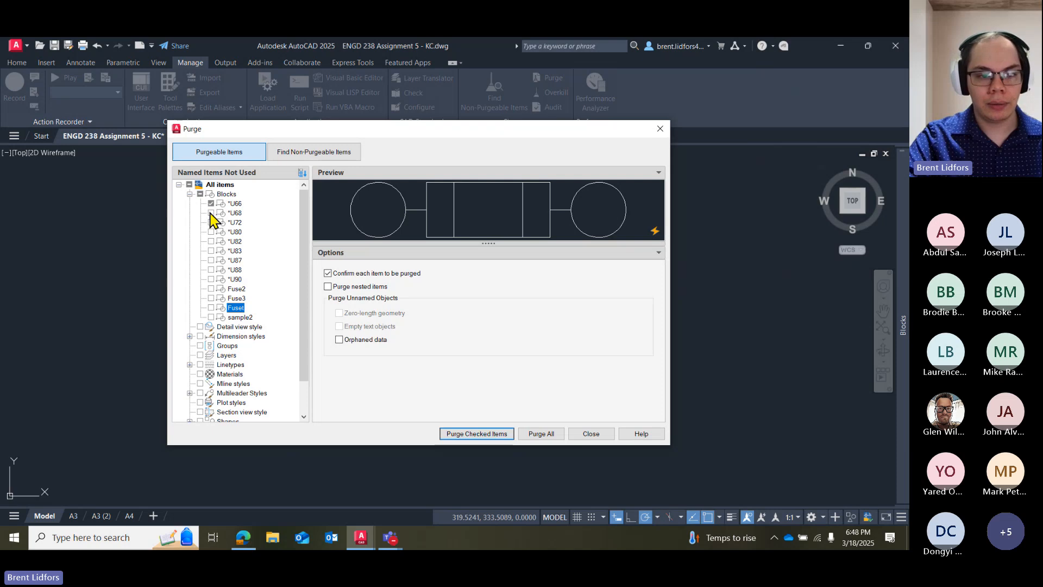
click(210, 213)
click(210, 222)
click(210, 241)
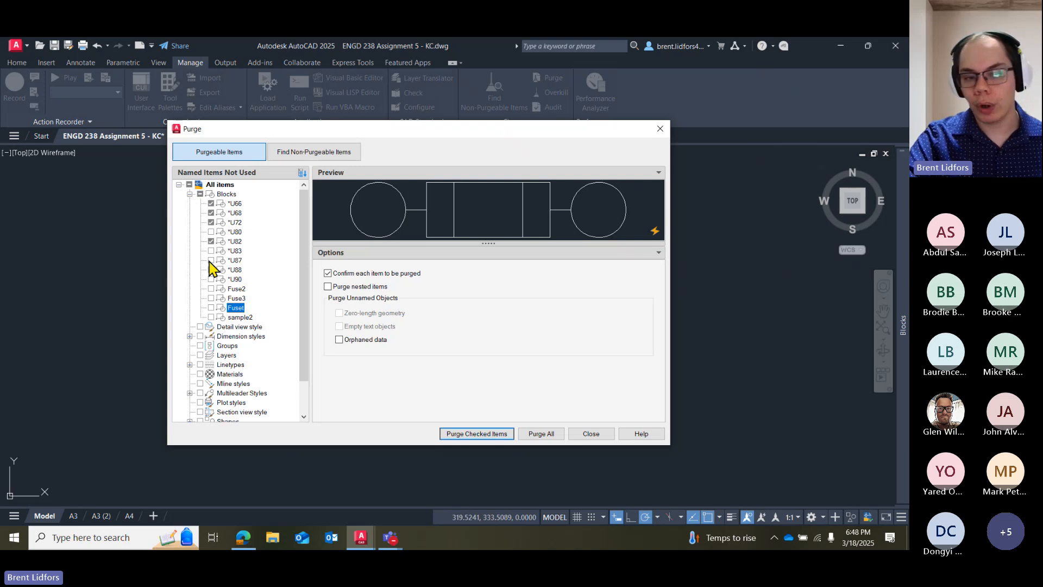
click(190, 185)
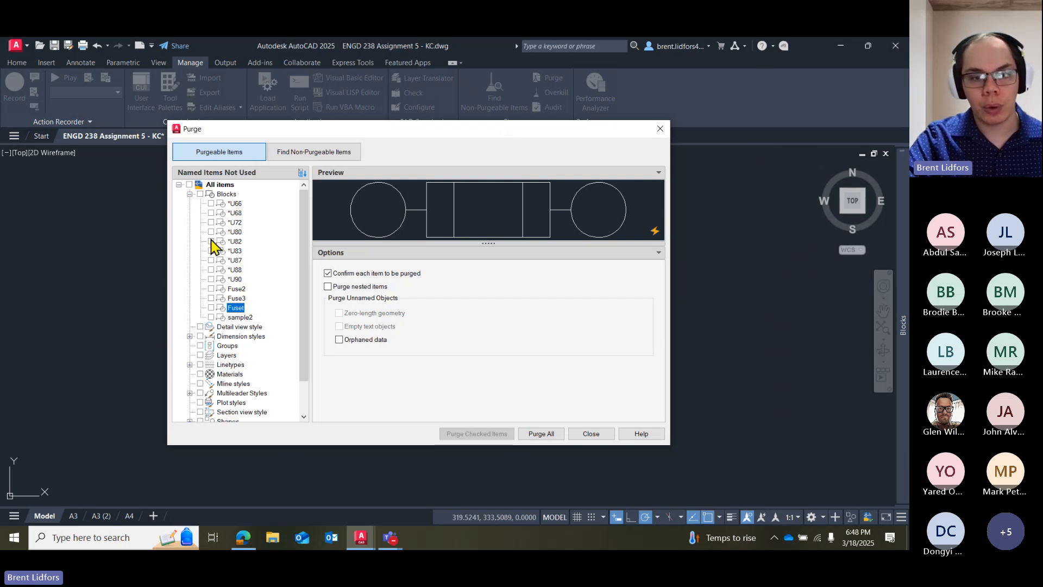
Purge only the Fuset block definition from the drawing, confirm its removal, and close the Purge dialog.
click(211, 308)
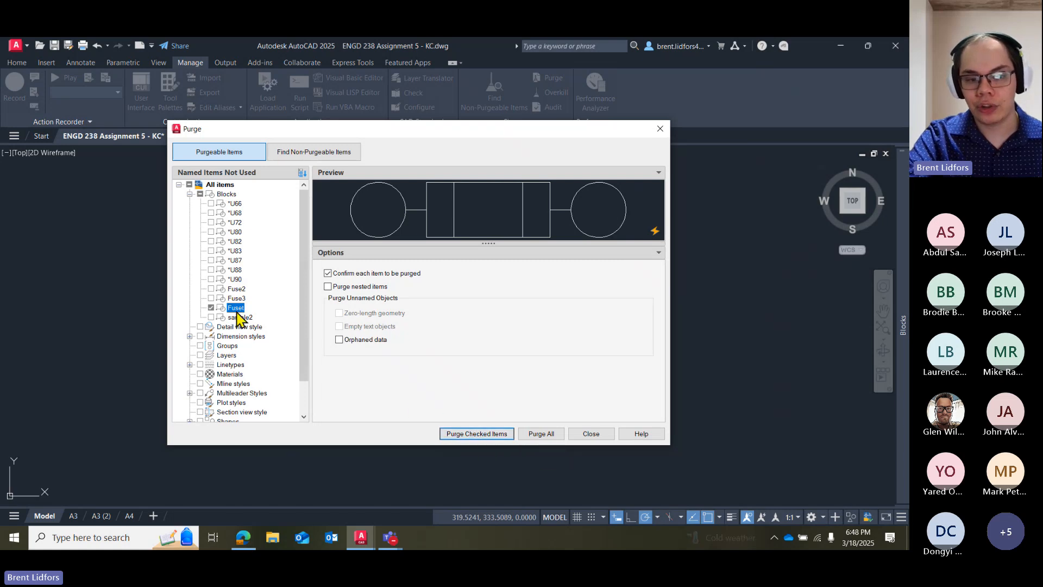
click(455, 435)
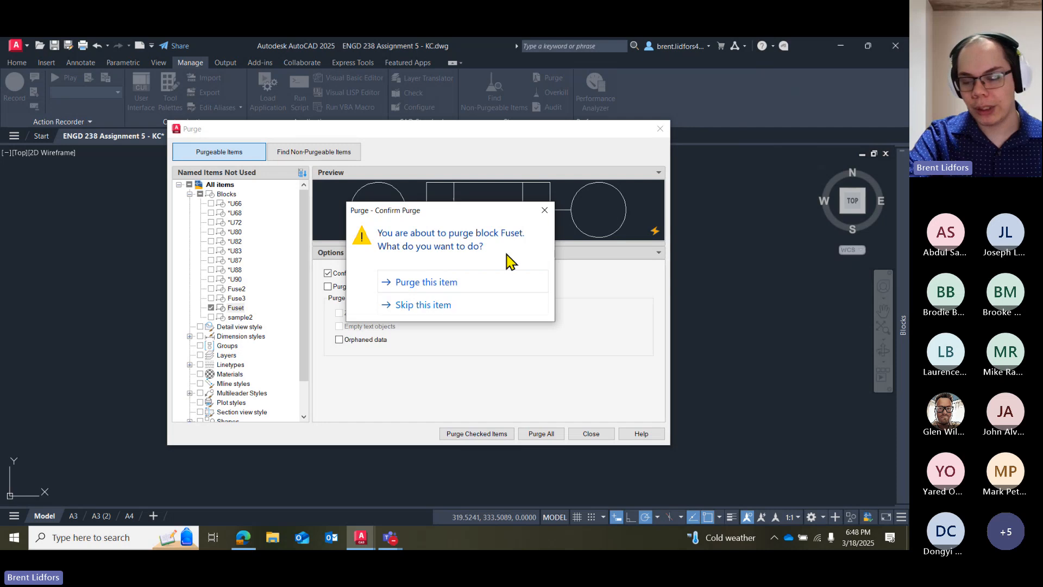
click(427, 287)
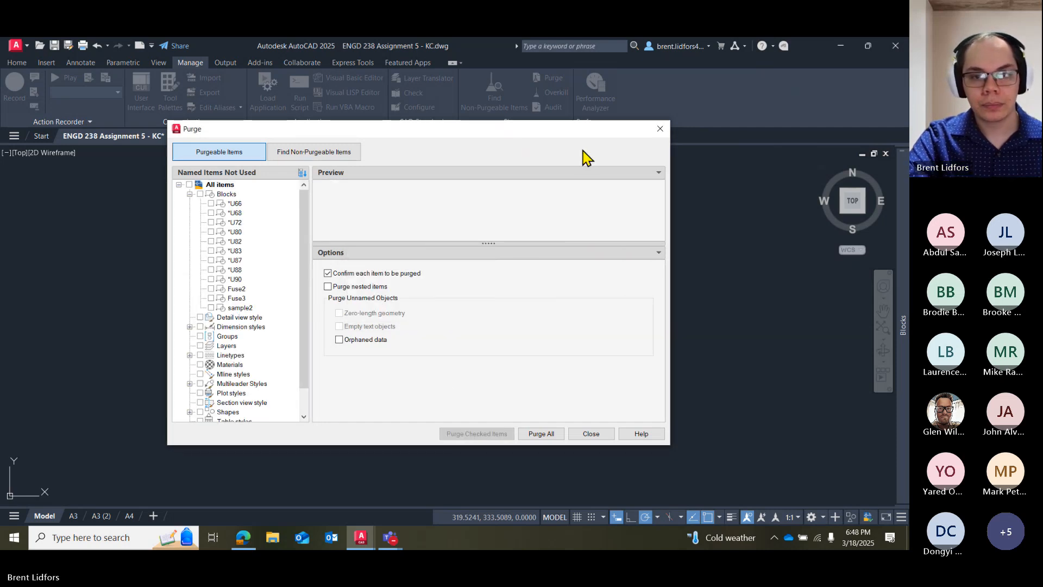
click(660, 129)
Check the gallery of insertable blocks for Fuset, and leave the drawing with nothing selected.
click(42, 62)
click(20, 90)
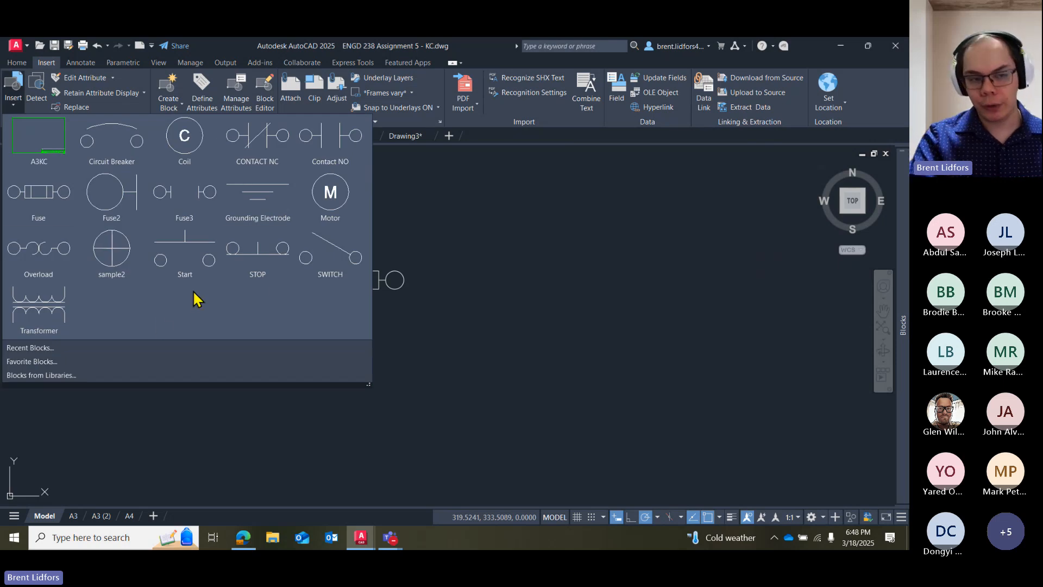
click(504, 321)
click(304, 250)
click(383, 297)
key(Escape)
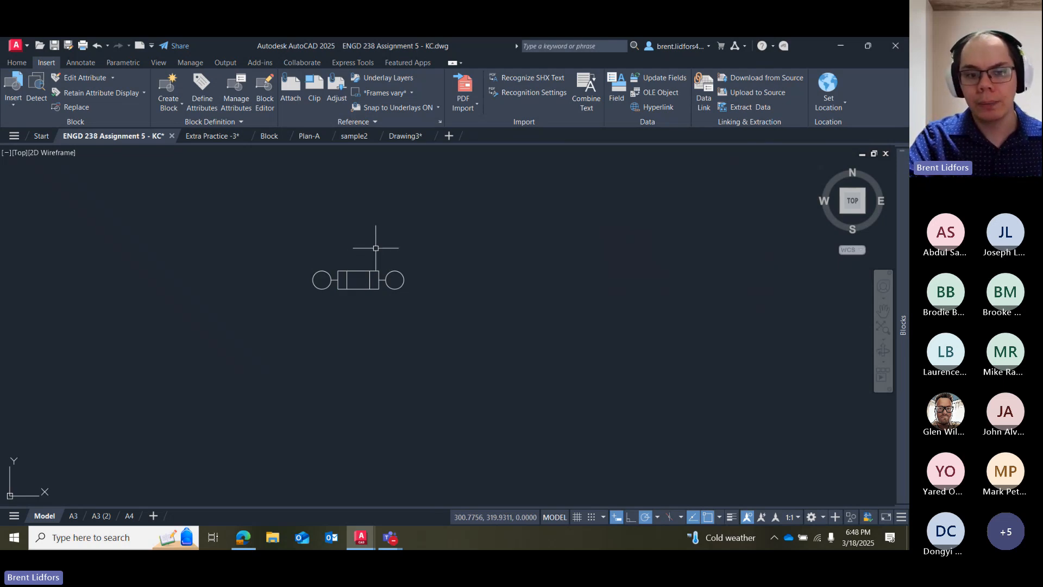
Convert the exploded fuse geometry into a block named Sample Fuse, with its base point at the left end of the left circle.
mouse_move(373, 244)
mouse_down()
mouse_move(422, 299)
mouse_move(432, 284)
mouse_up()
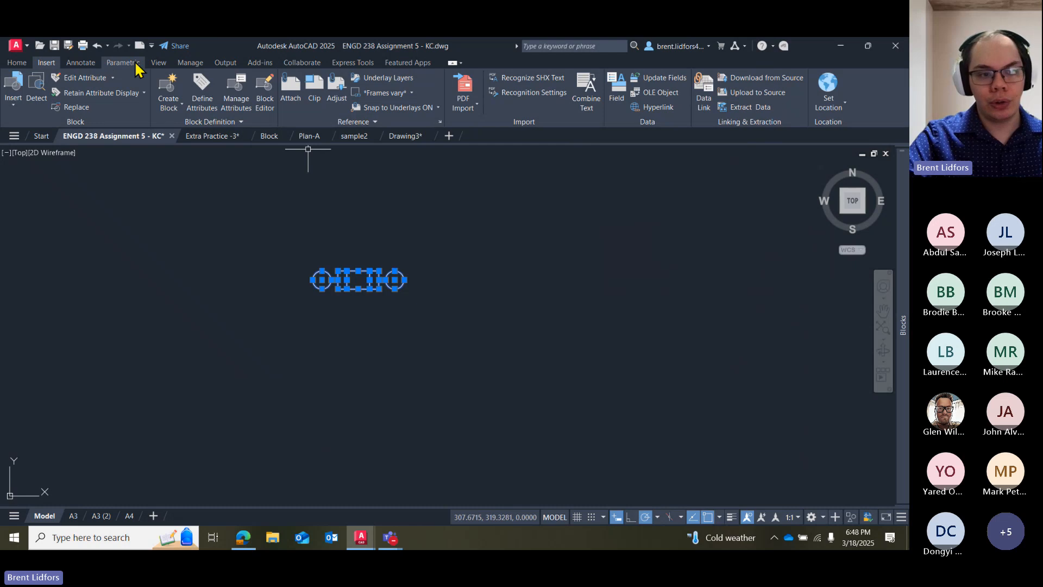
click(166, 92)
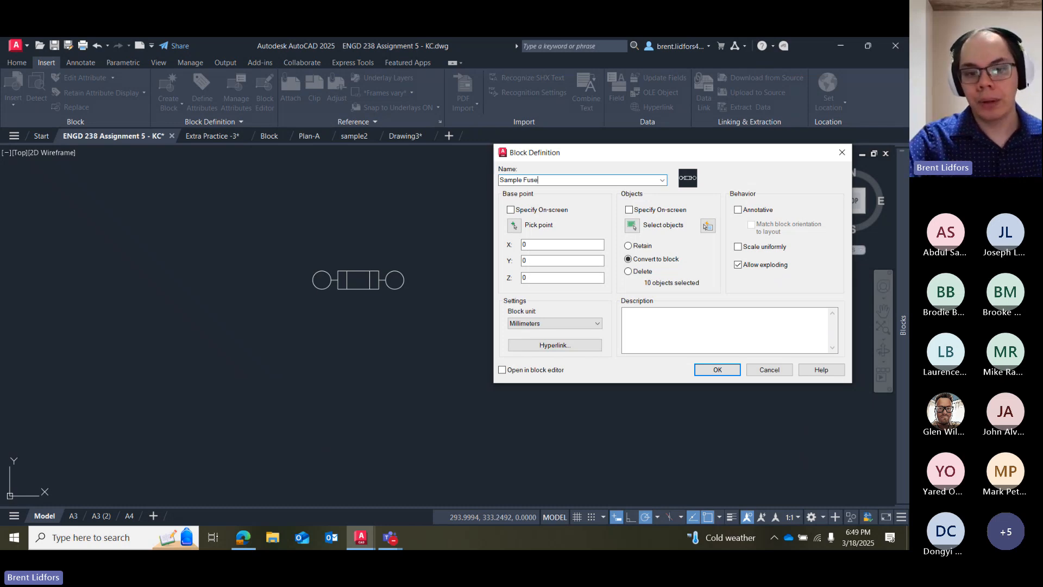
click(514, 225)
click(310, 286)
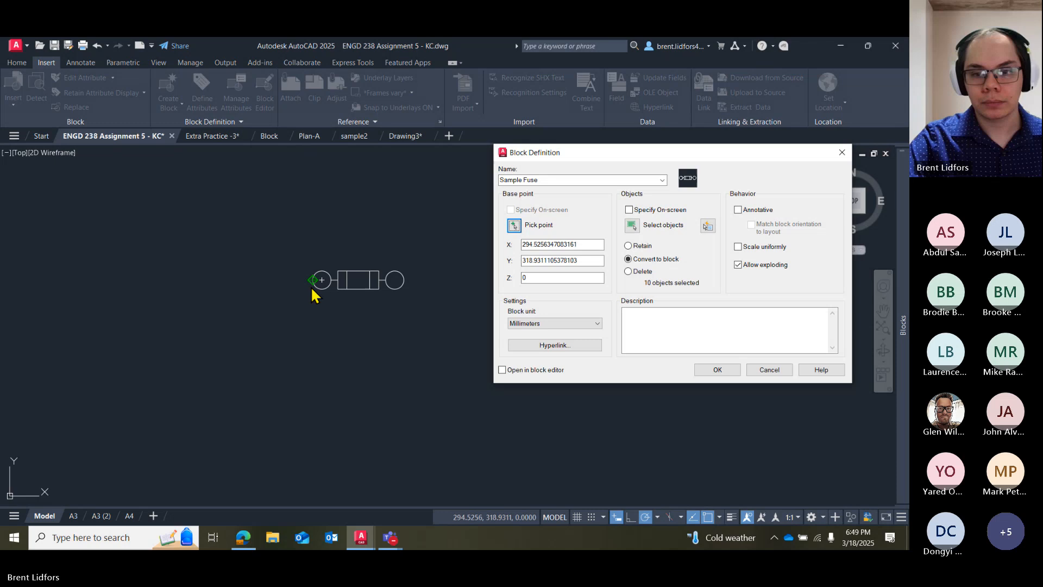
click(638, 228)
click(303, 329)
key(Return)
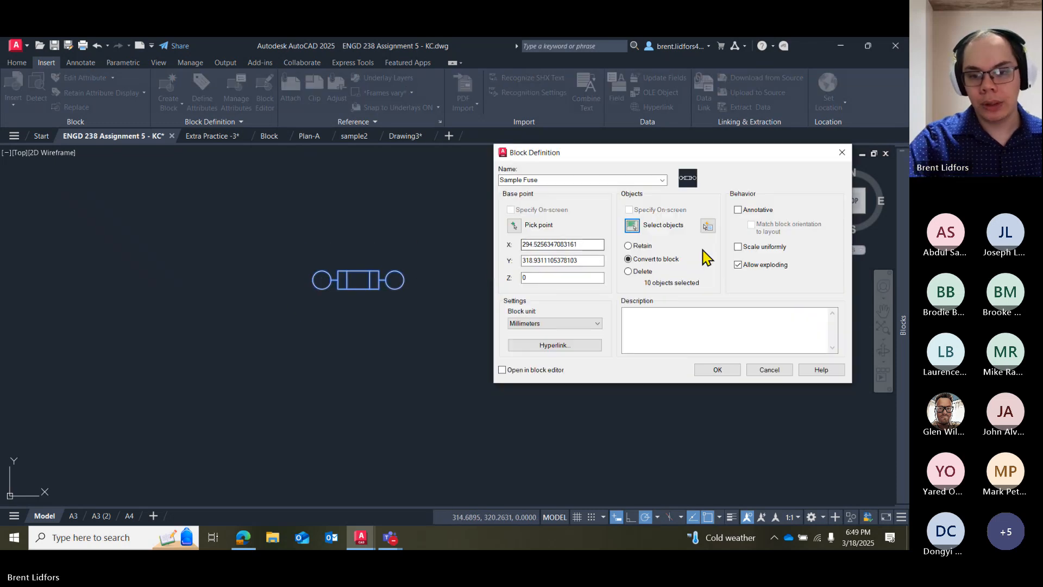
click(717, 370)
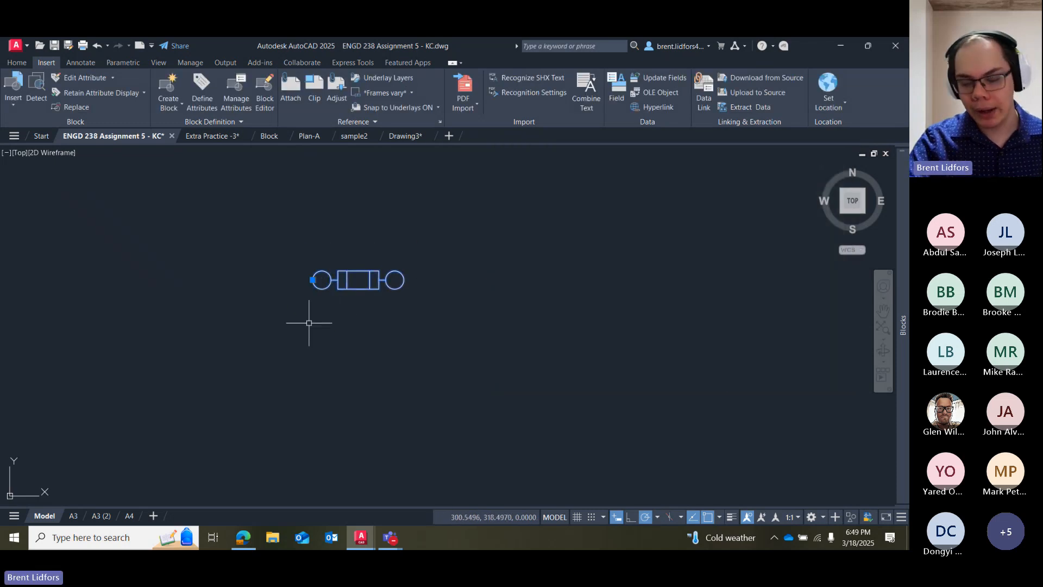
Check the gallery of insertable blocks for Sample Fuse, and clear the selection.
click(13, 87)
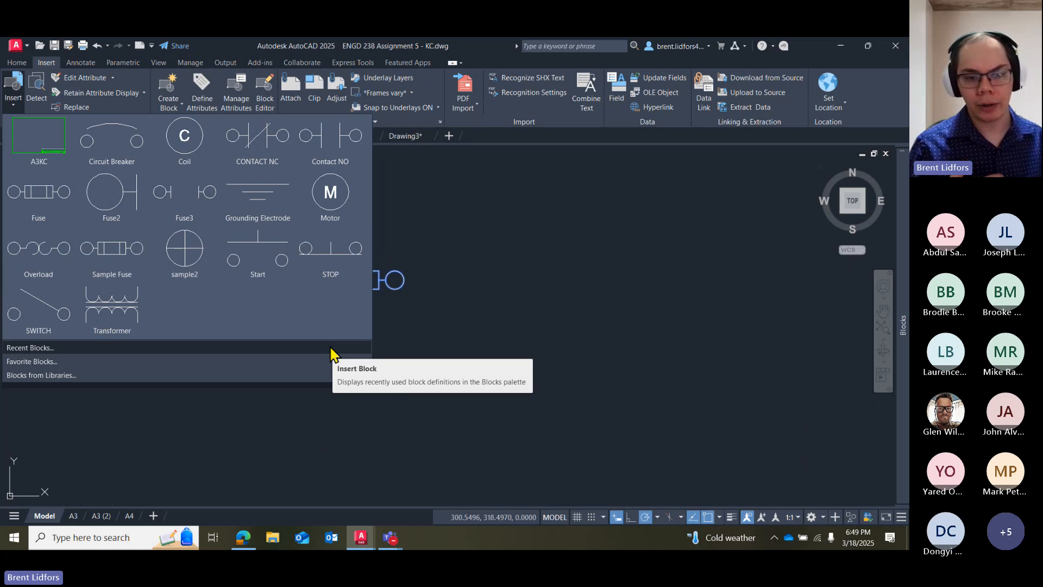
key(Escape)
key(Escape)
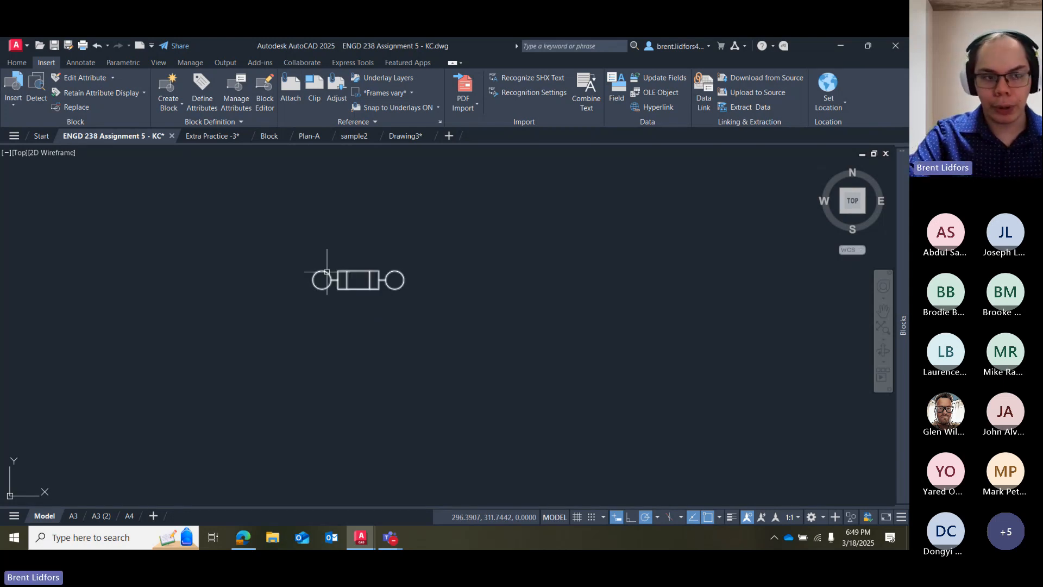
Select the fuse block in the drawing and look for Sample Fuse among the purgeable blocks in Purge.
click(346, 279)
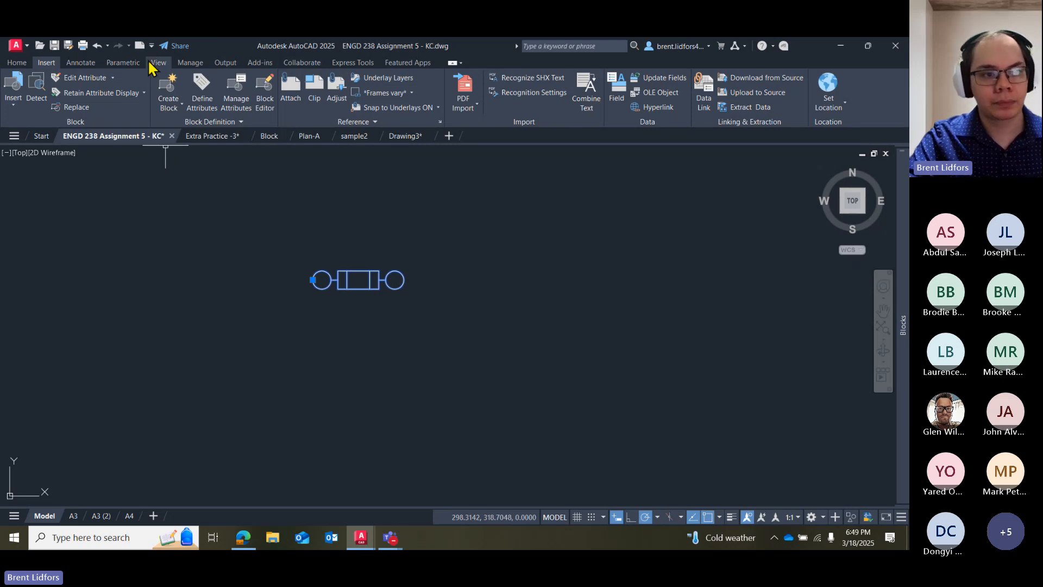
click(188, 63)
click(552, 79)
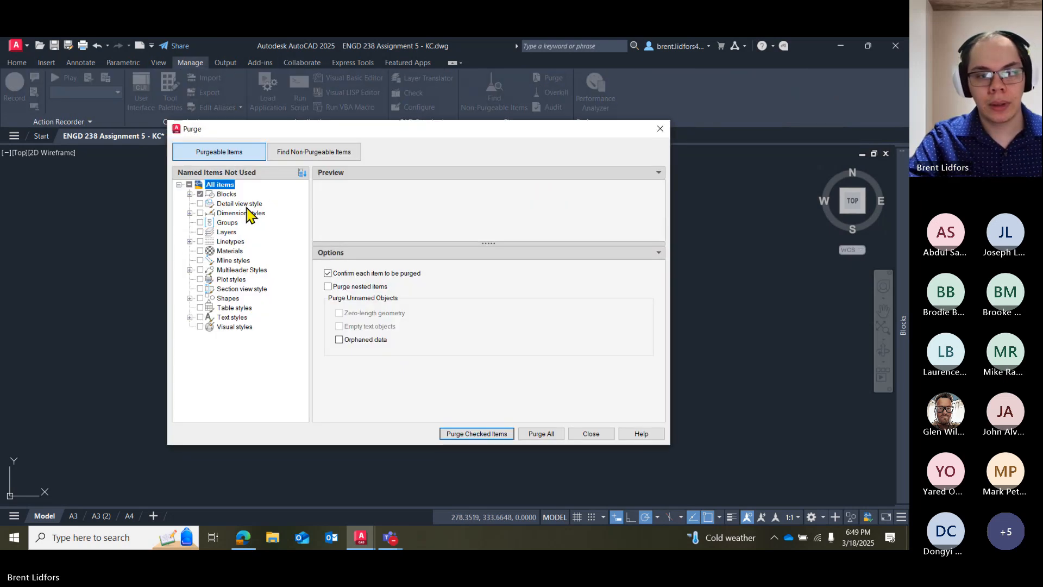
click(190, 194)
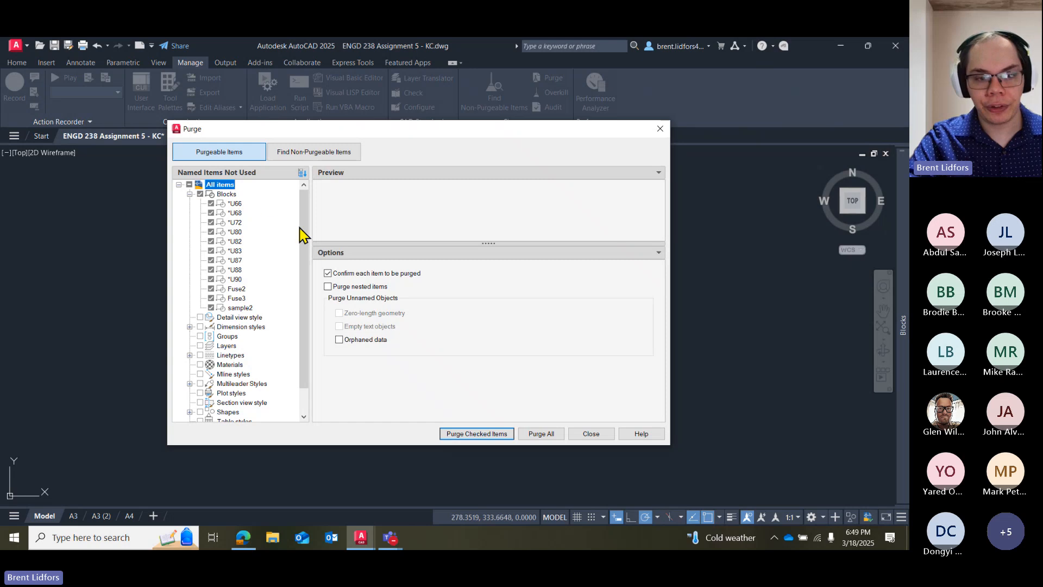
mouse_move(302, 226)
mouse_down()
mouse_move(307, 245)
mouse_move(300, 210)
mouse_up()
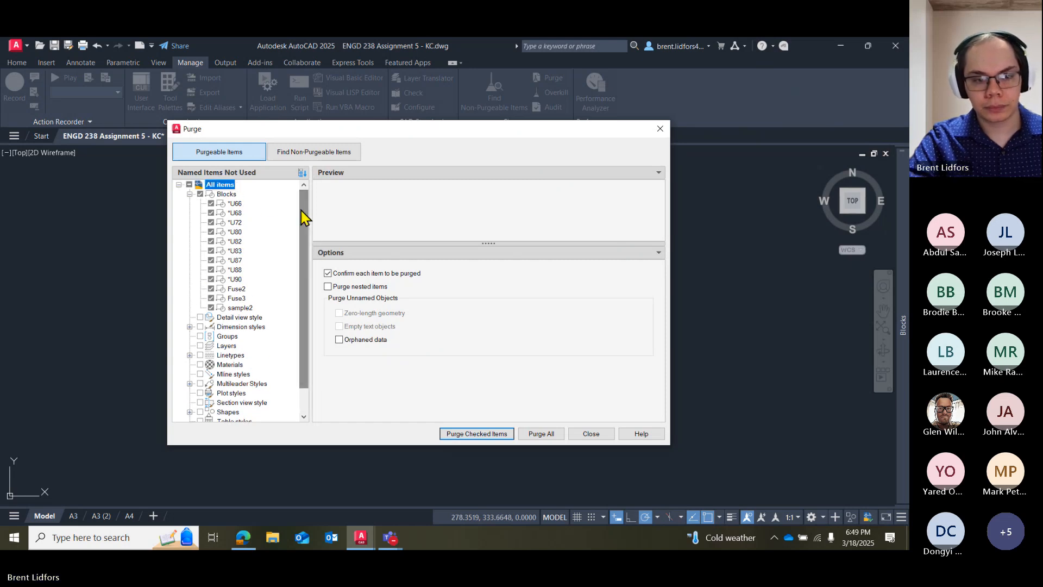
click(288, 153)
click(227, 154)
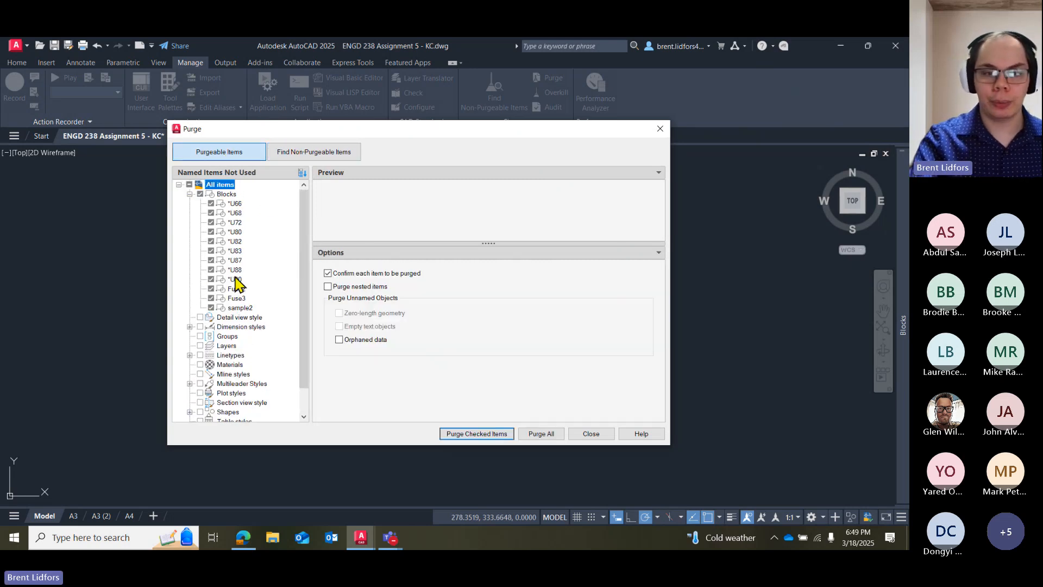
Review the preview and insertion details of the non-purgeable blocks from Circuit Breaker to STOP, including Sample Fuse.
click(279, 153)
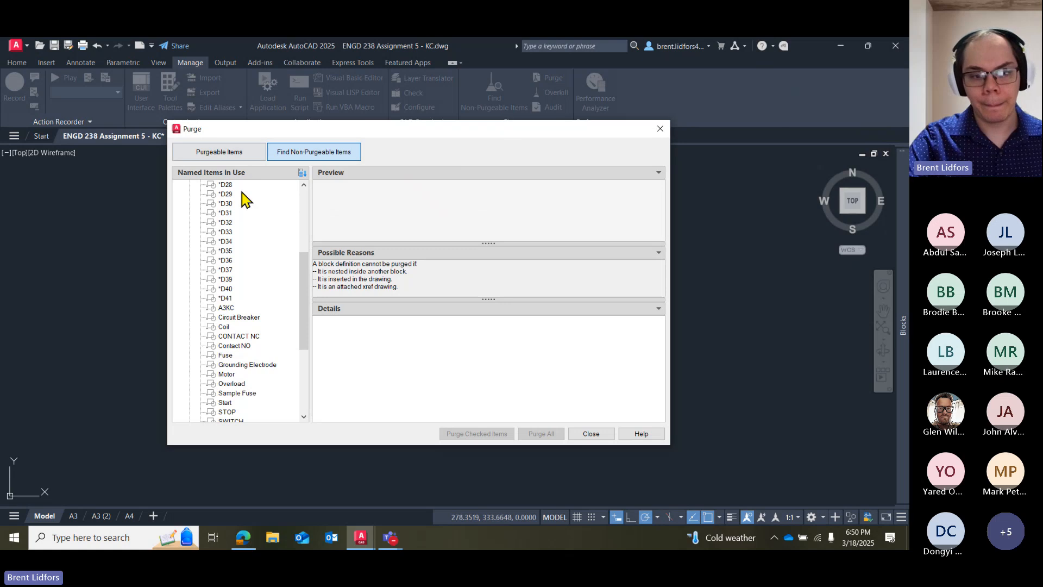
scroll(273, 293, down, 1)
click(244, 290)
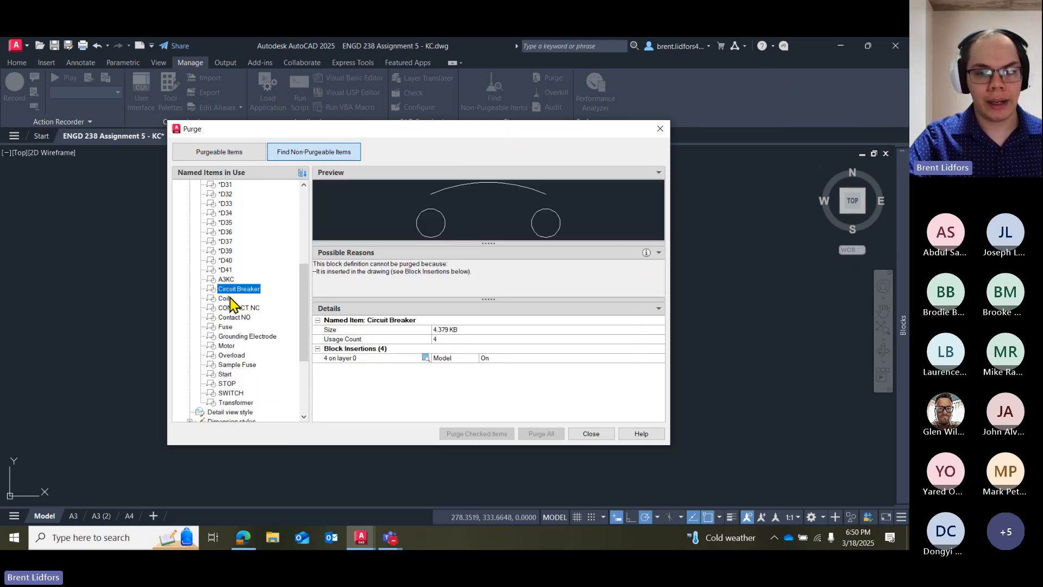
click(233, 298)
click(231, 318)
click(231, 327)
click(240, 337)
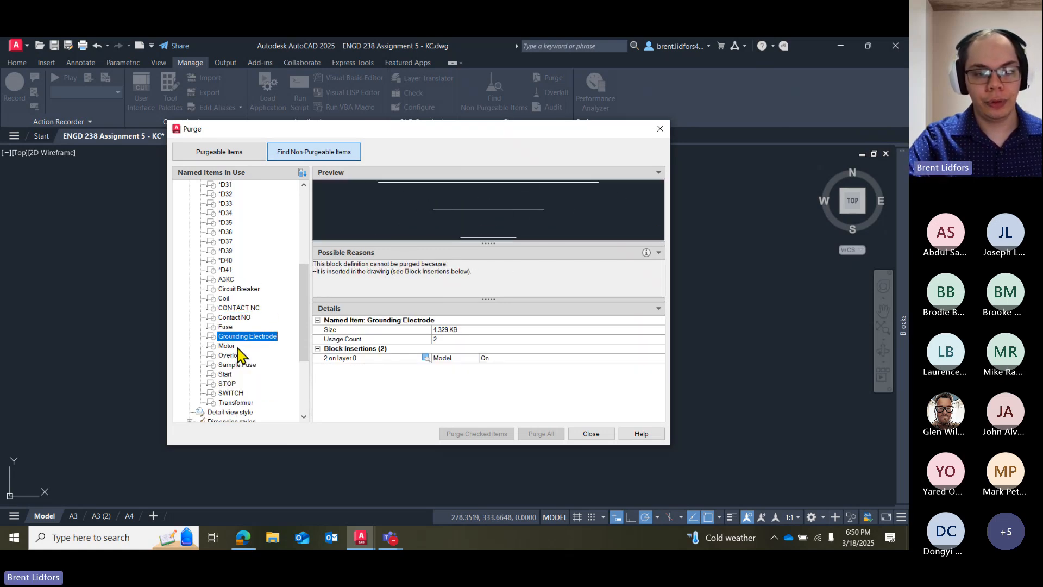
click(228, 345)
click(232, 355)
click(237, 365)
click(233, 384)
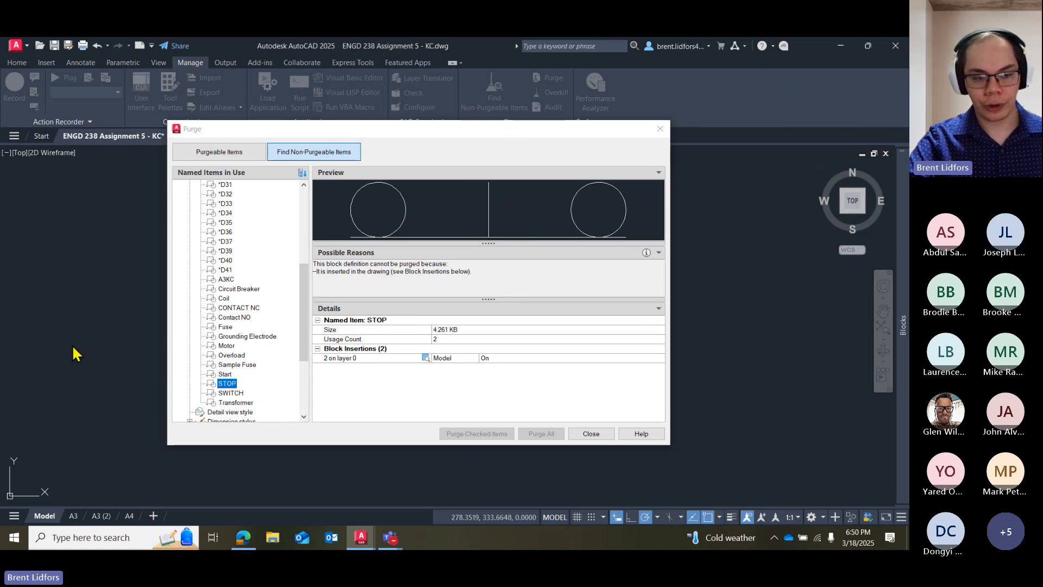
Preview each purgeable block in turn, from *U66 through Fuse2 and Fuse3 to sample2.
click(231, 156)
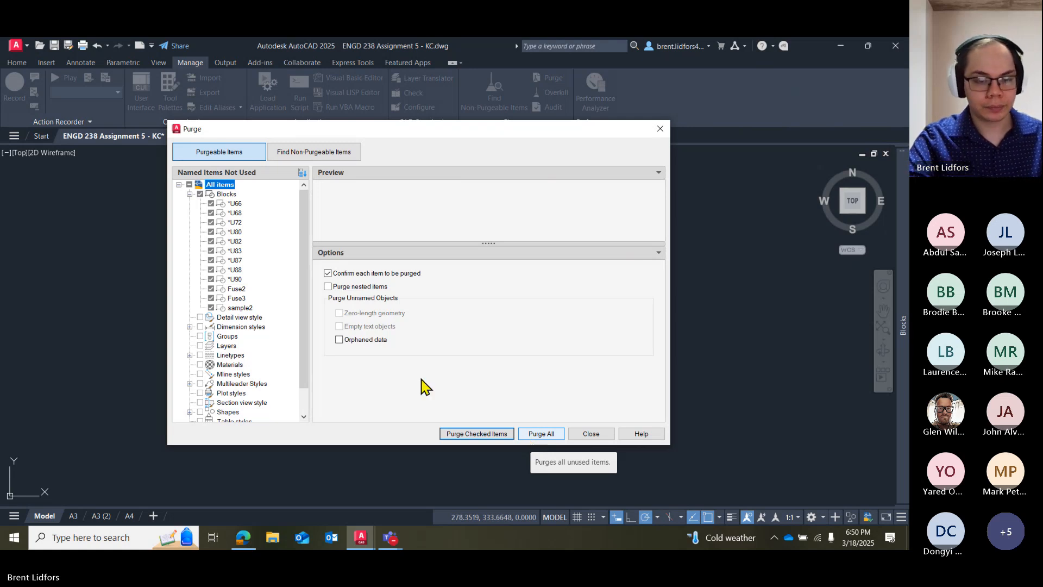
click(224, 195)
click(235, 204)
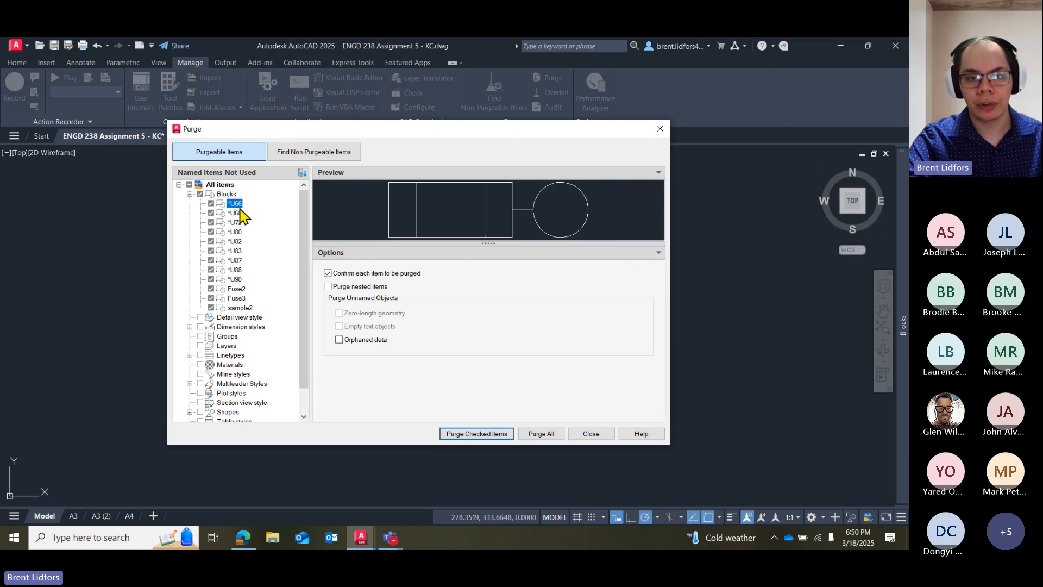
click(237, 213)
click(237, 223)
click(237, 232)
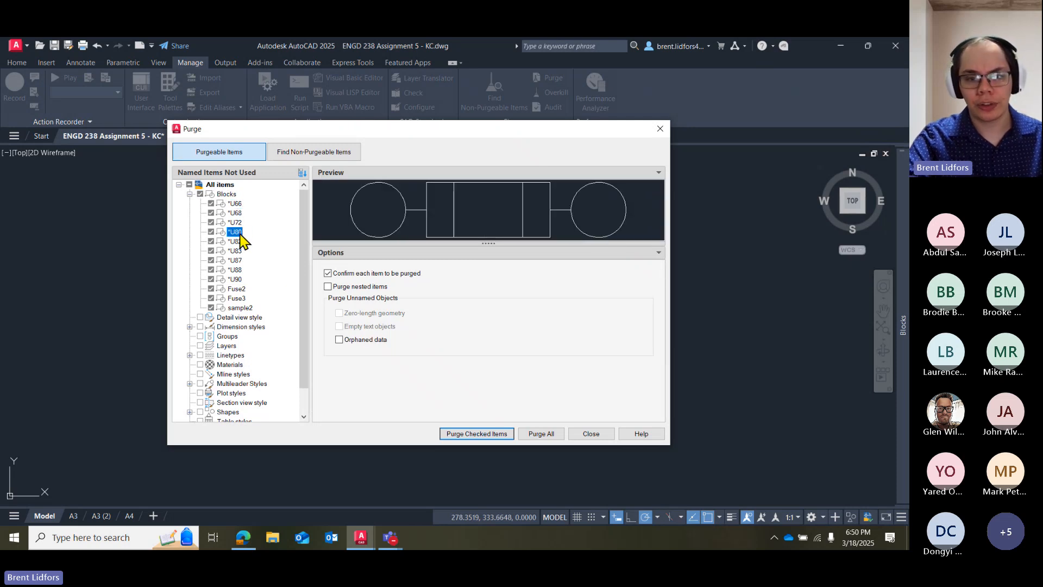
click(236, 242)
click(236, 251)
click(236, 260)
click(237, 270)
click(237, 279)
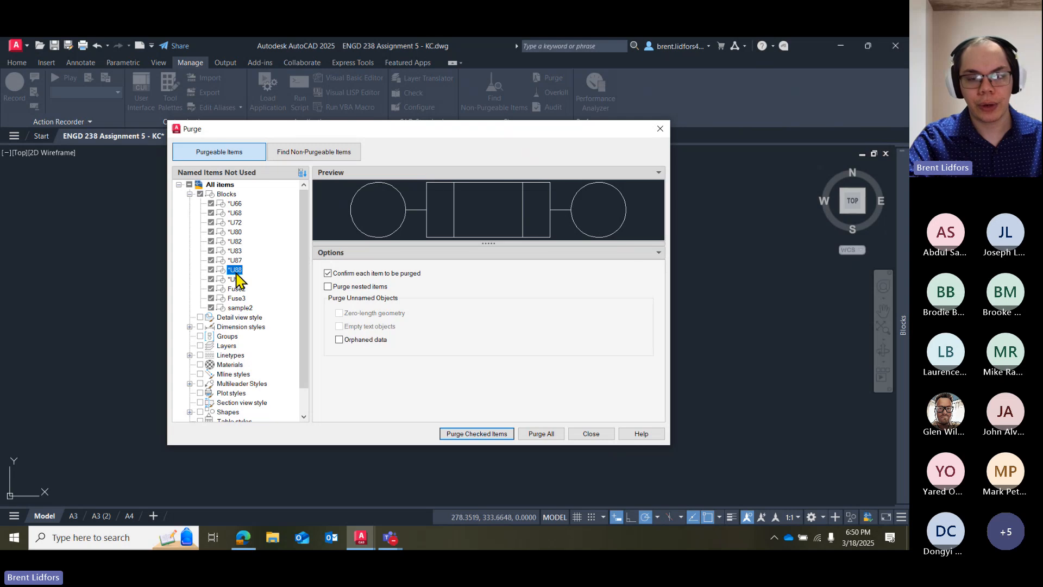
click(236, 289)
click(237, 298)
click(237, 307)
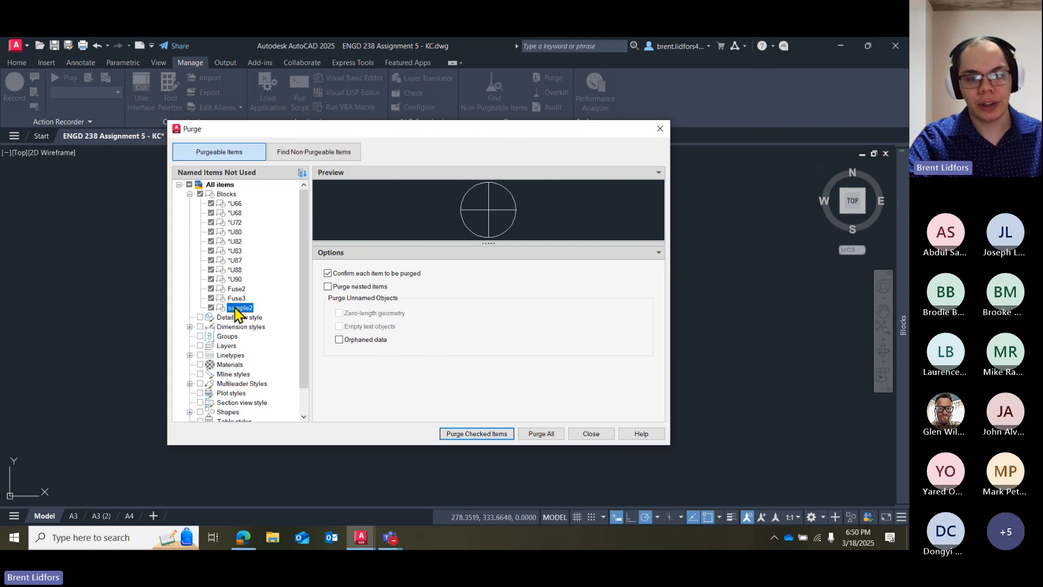
Preview the purgeable ISO-25 dimension style and compare the unused linetypes ACAD_ISO02W100 and DASHED.
scroll(199, 307, down, 1)
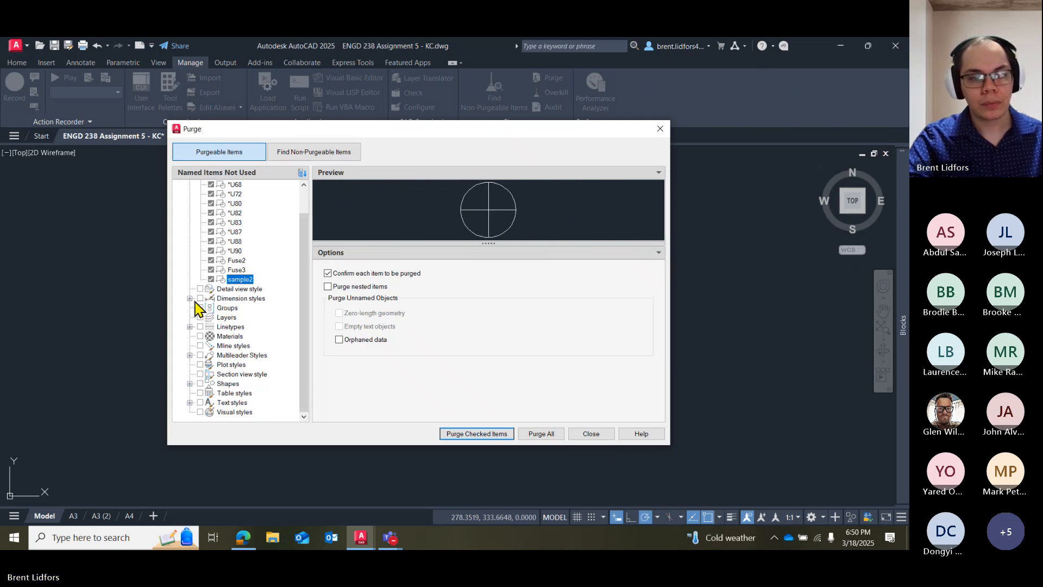
click(190, 299)
click(237, 309)
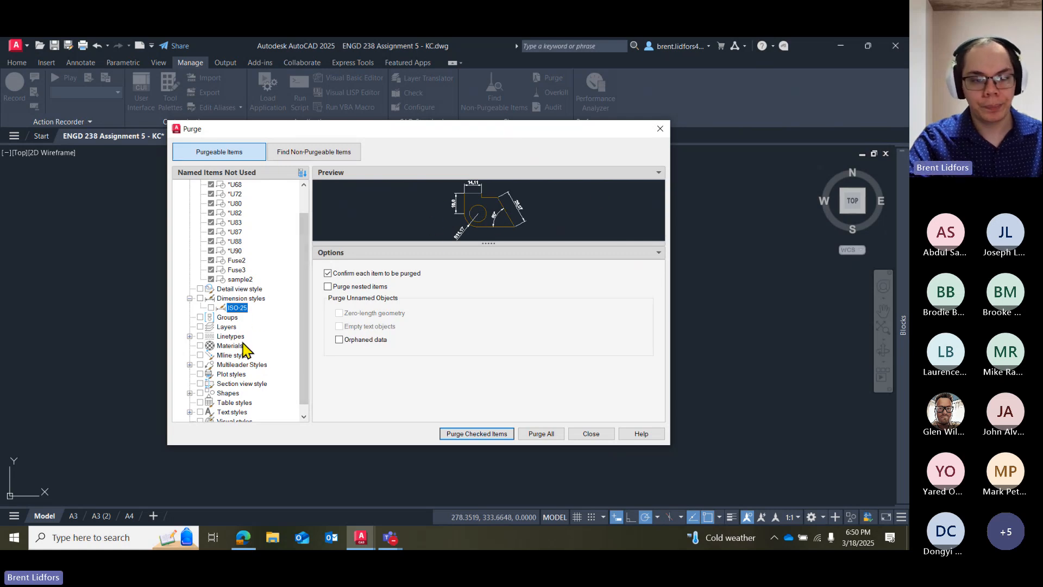
click(189, 337)
click(247, 346)
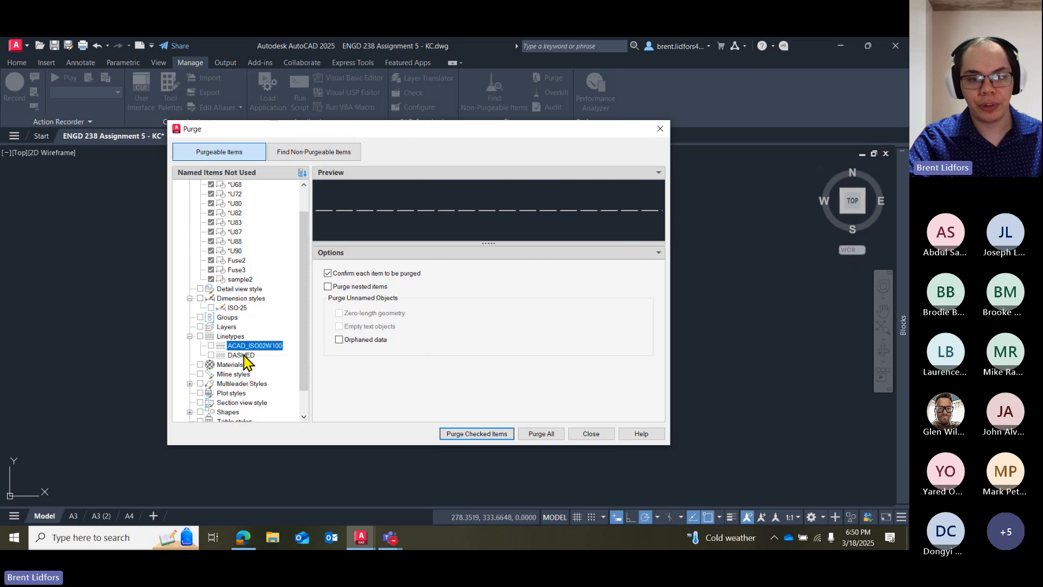
click(245, 355)
click(249, 347)
click(246, 355)
click(247, 348)
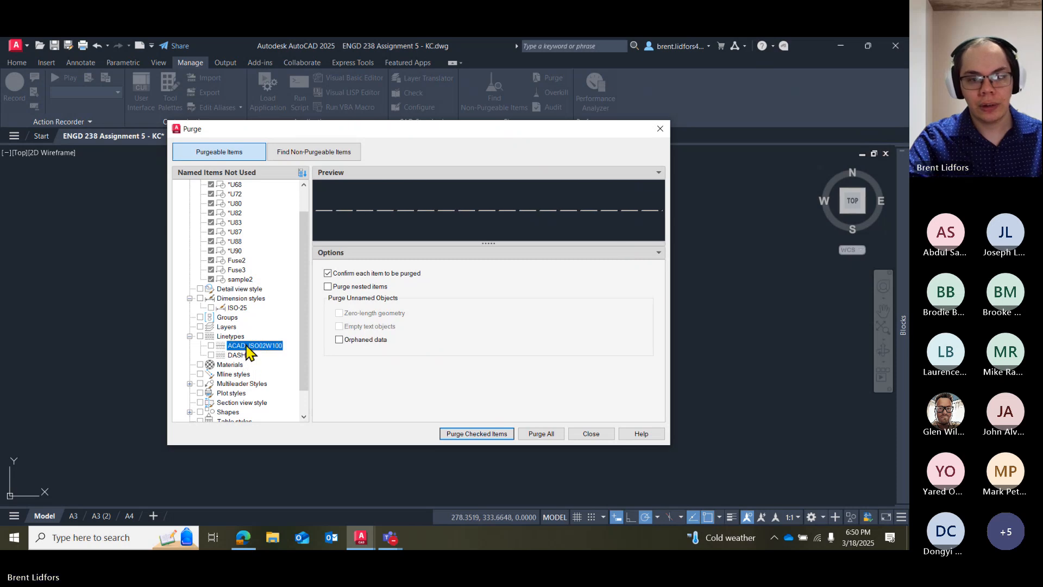
click(242, 355)
Examine the unused multileader styles, shapes and text styles, previewing the purgeable text style.
scroll(235, 353, down, 1)
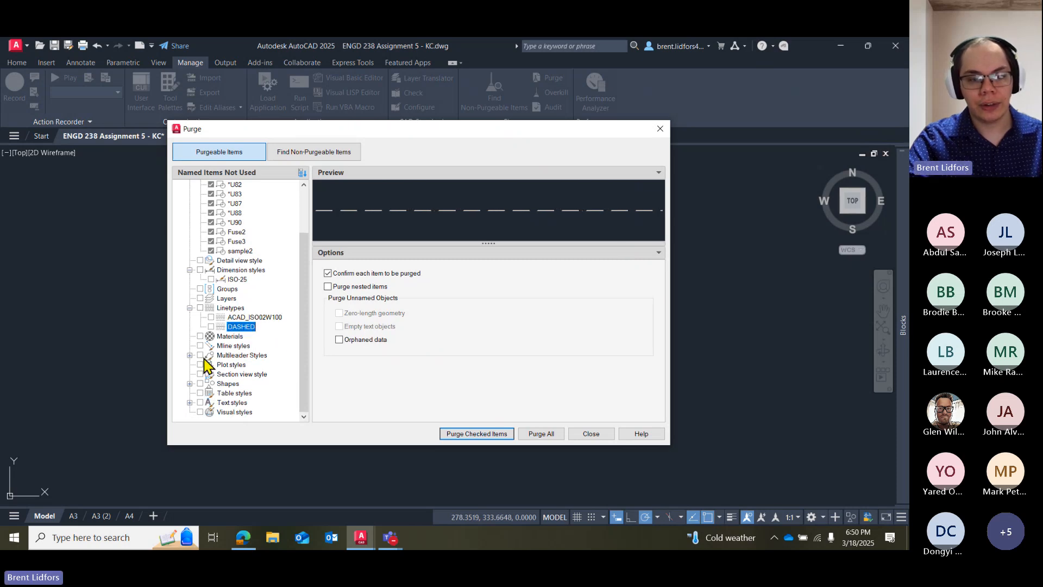
click(190, 355)
click(189, 393)
scroll(202, 395, down, 1)
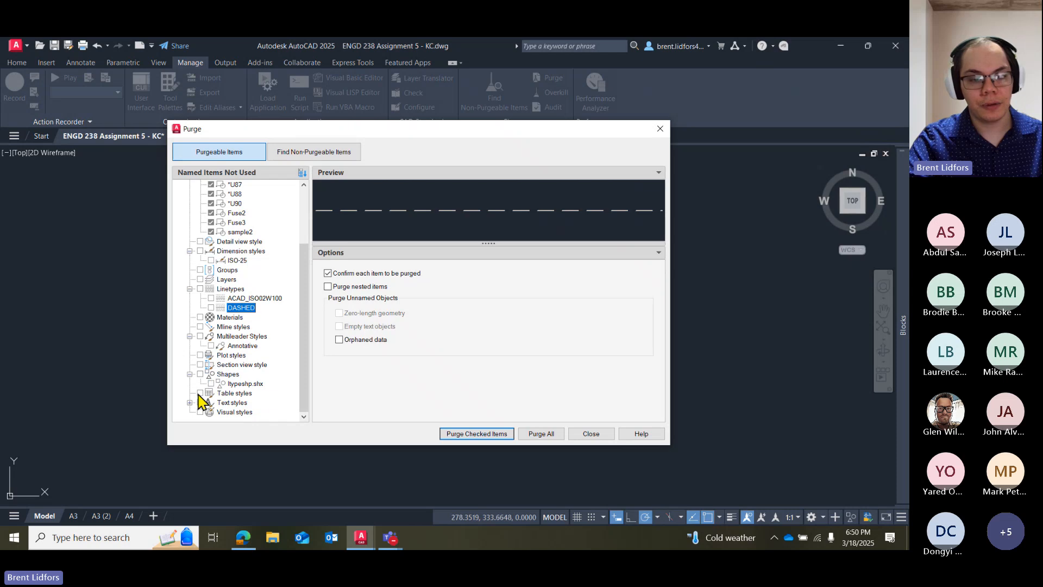
click(189, 402)
click(243, 403)
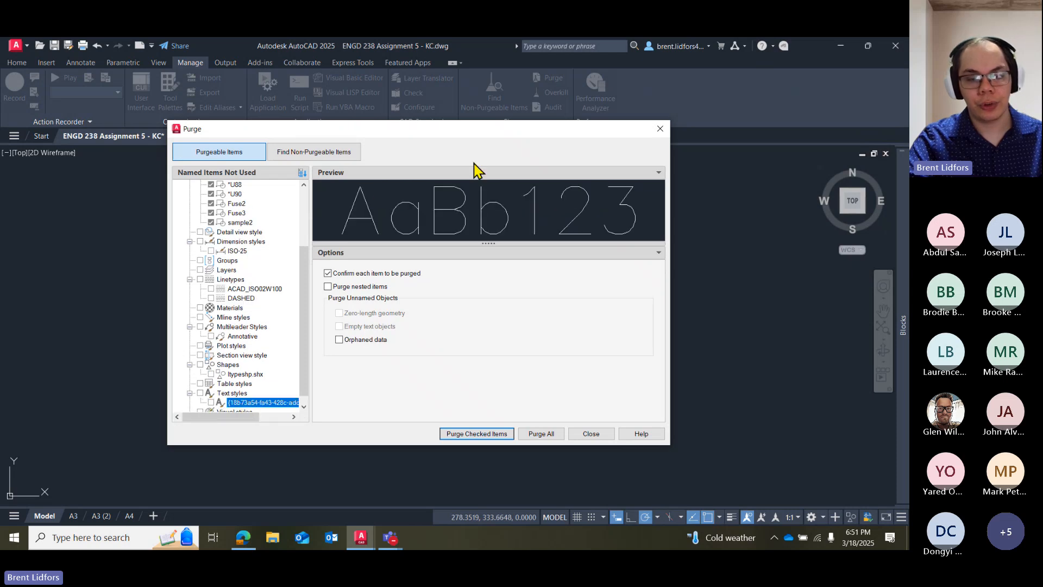
scroll(293, 280, up, 3)
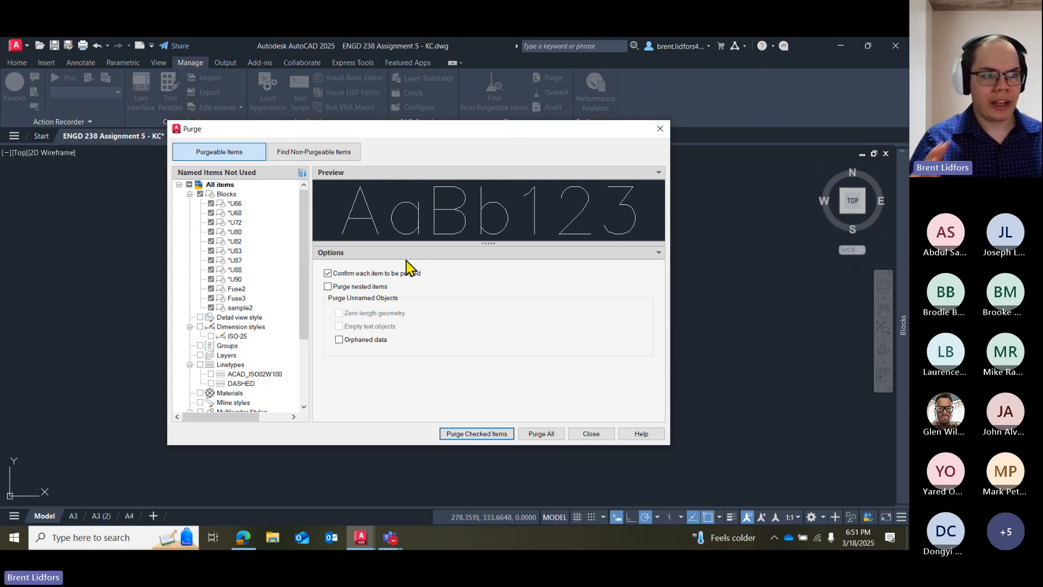
scroll(259, 245, down, 4)
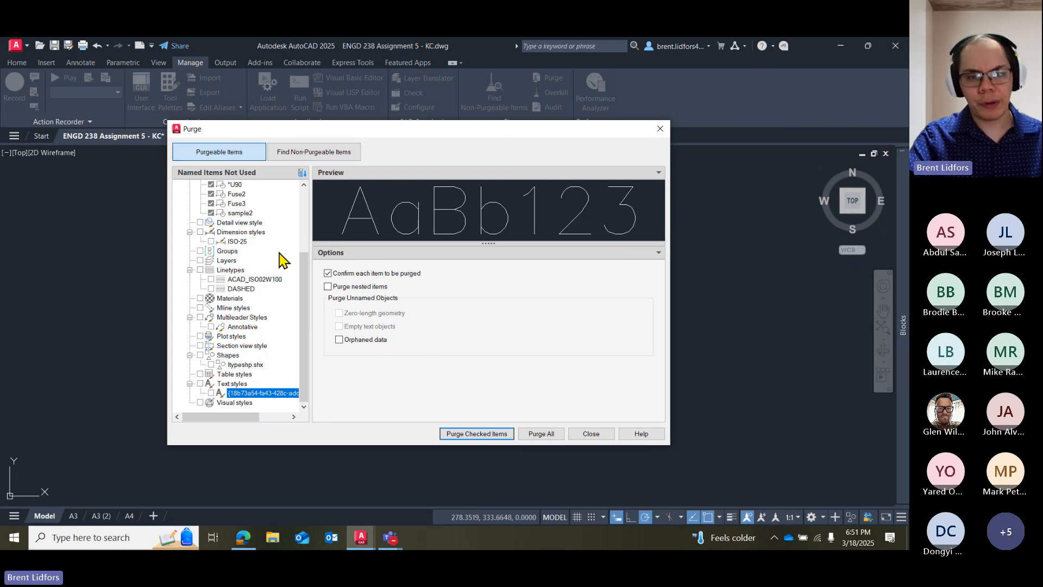
drag(381, 136, 434, 177)
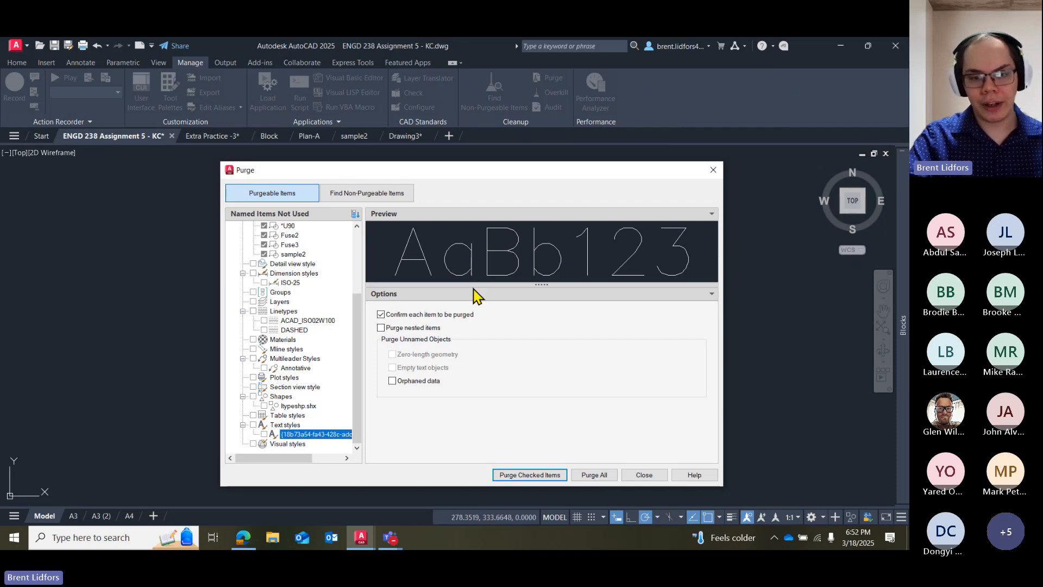
click(589, 476)
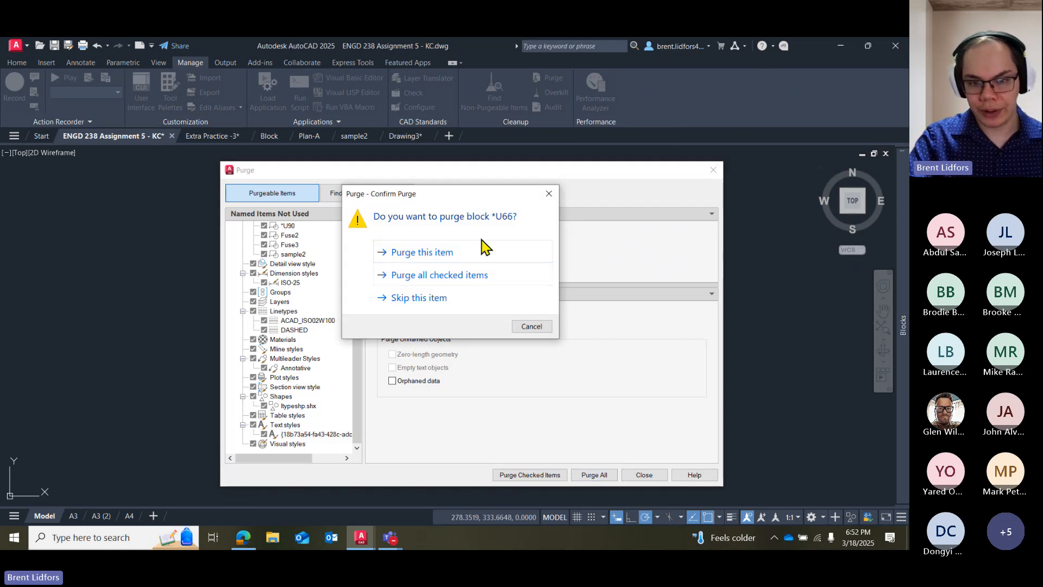
click(548, 193)
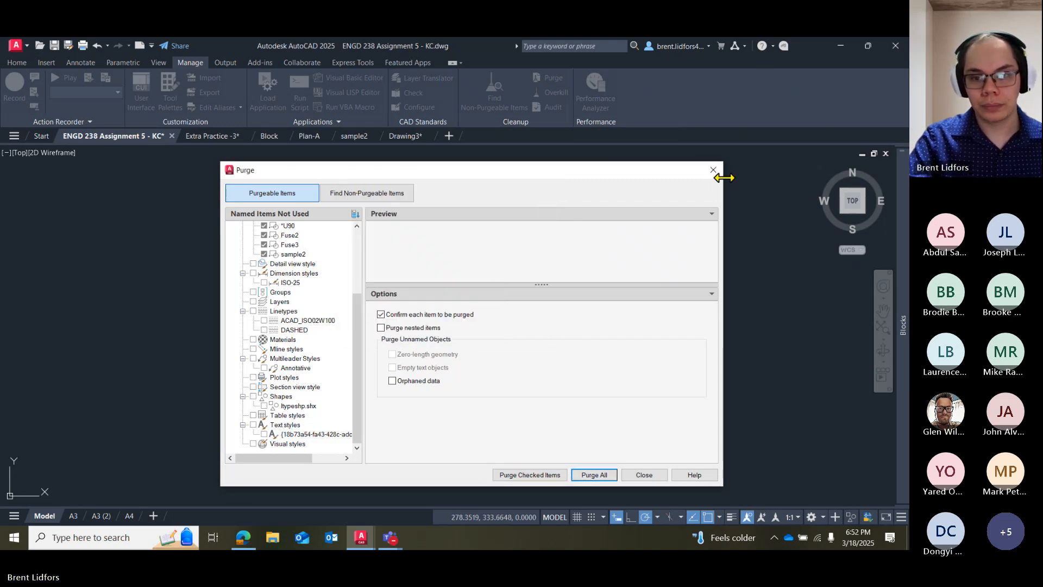
click(714, 170)
Review the blocks available for insertion in the drawing, including Fuse2, Fuse3 and sample2.
click(17, 62)
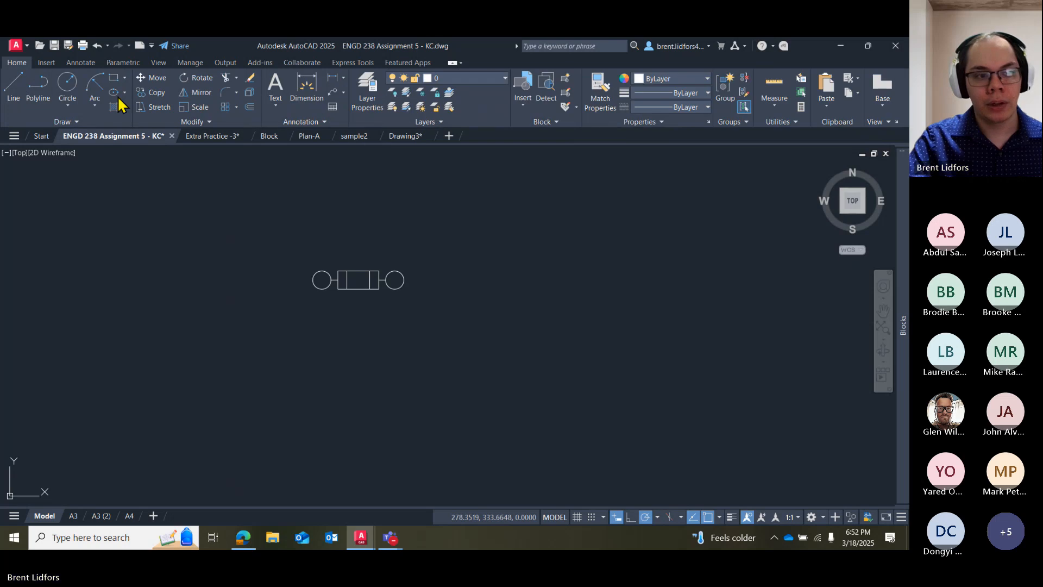
click(46, 63)
click(13, 96)
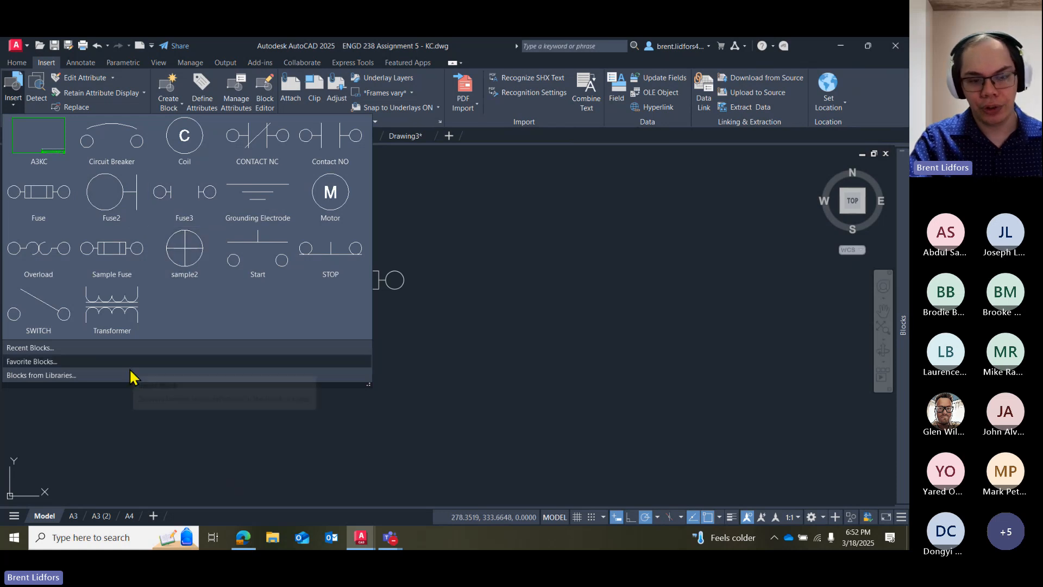
click(487, 363)
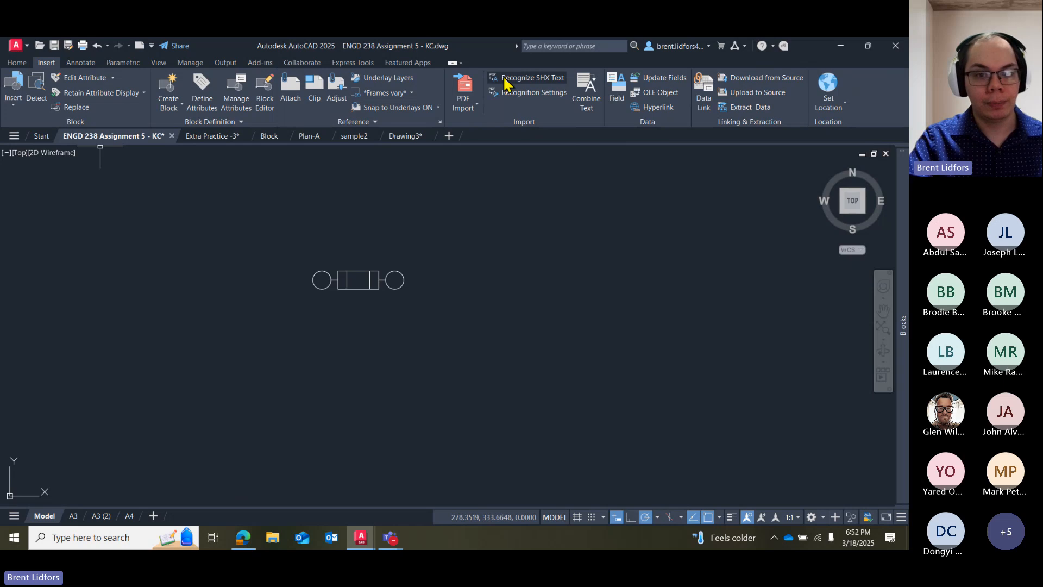
Purge all checked unused blocks, from *U66 through Fuse2, Fuse3 and sample2, and leave the Purge dialog.
click(188, 64)
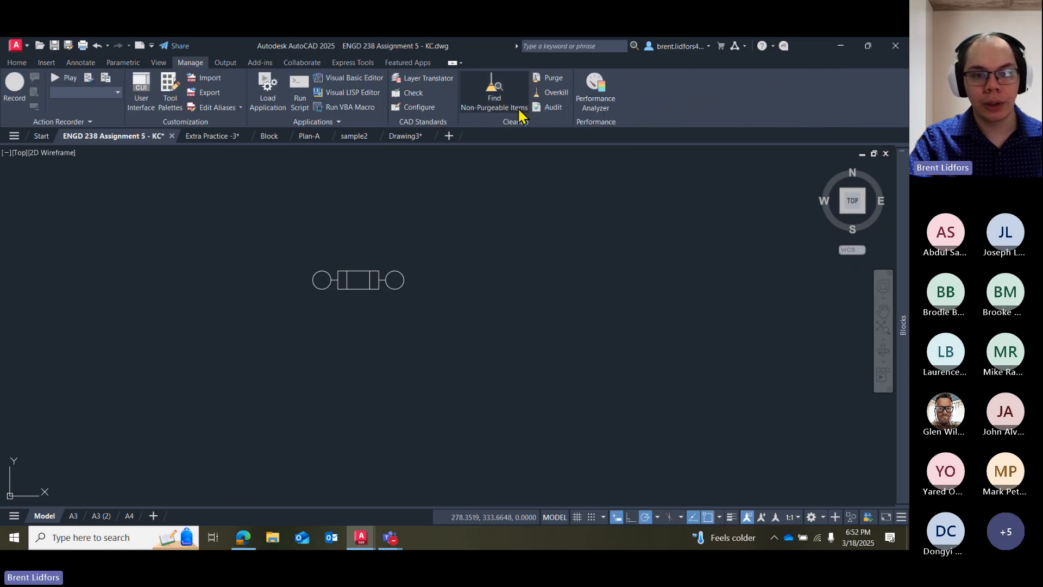
click(550, 81)
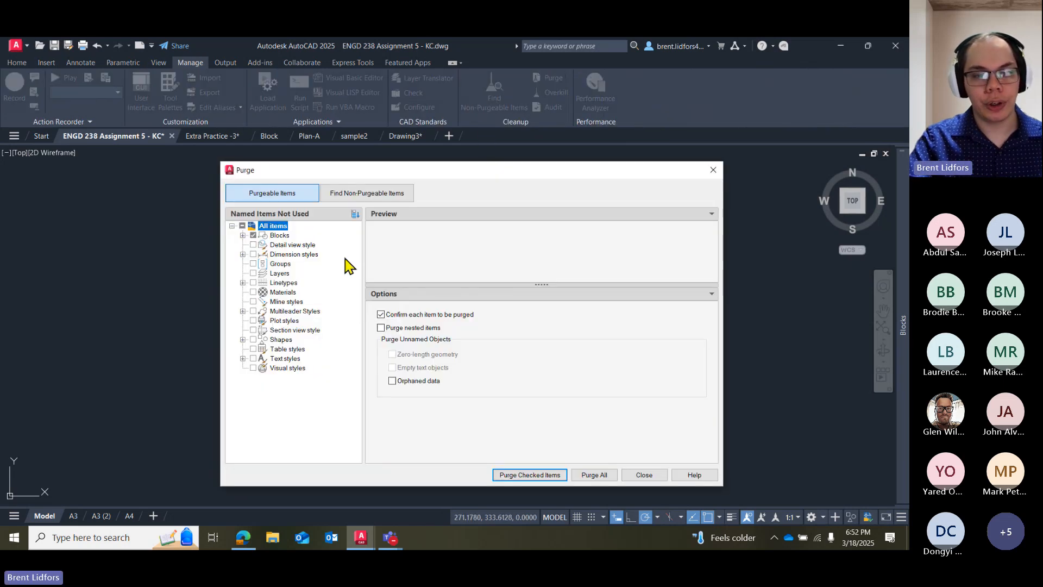
click(243, 236)
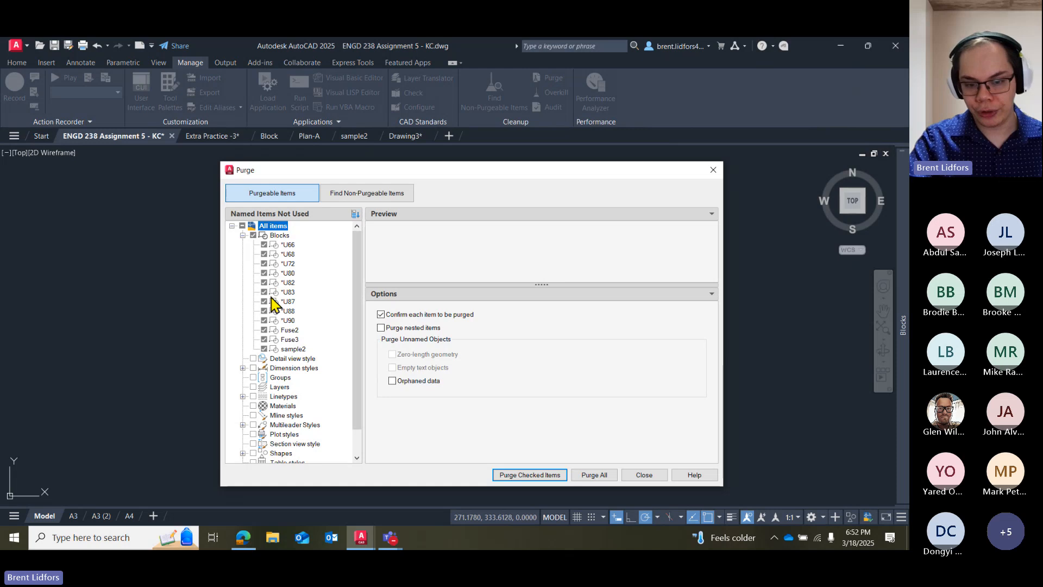
click(527, 474)
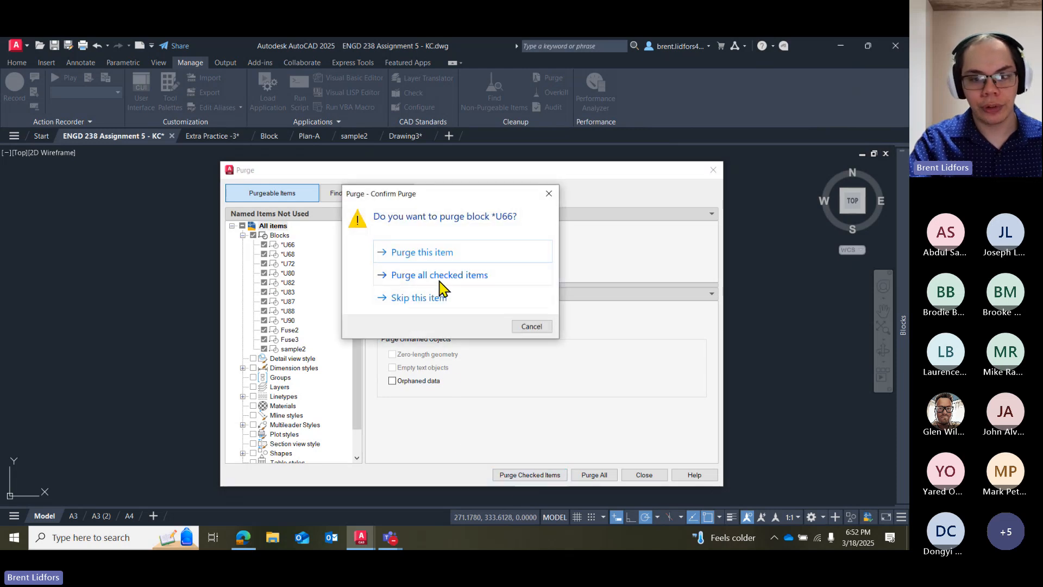
click(416, 276)
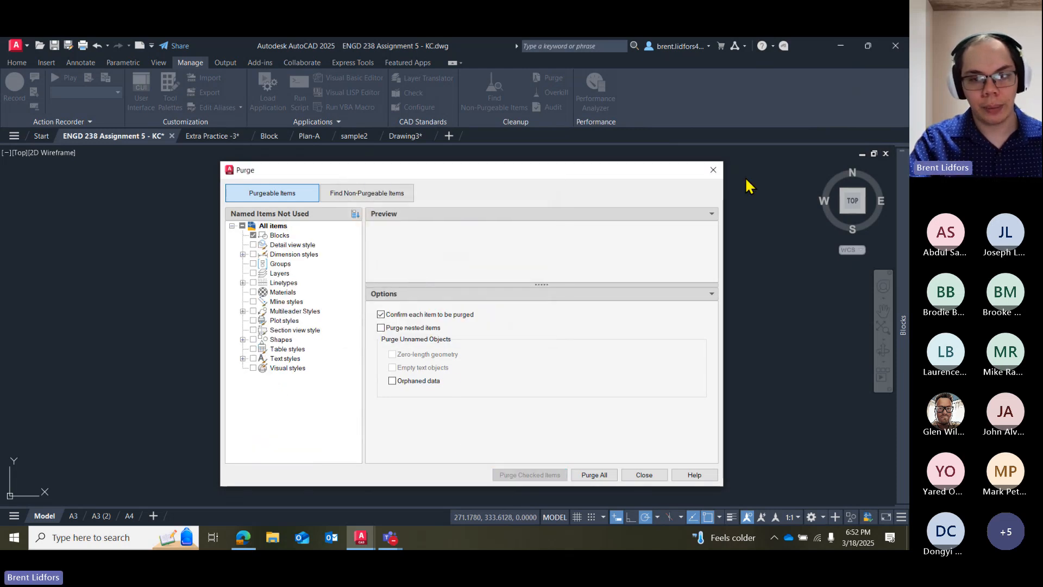
click(713, 170)
Check the remaining blocks available for insertion and erase the fuse symbol placed above the drawing.
click(46, 62)
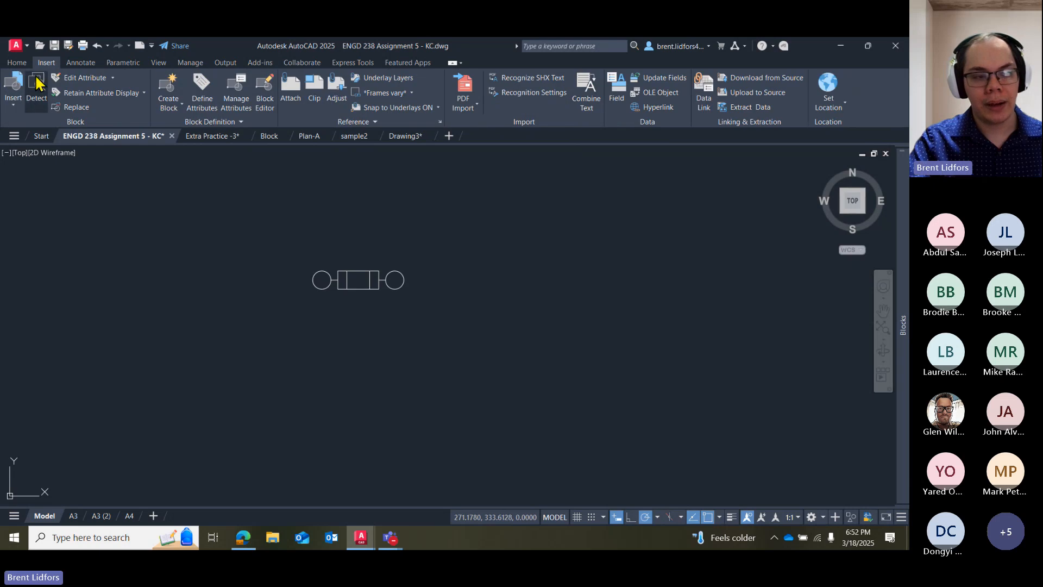
click(16, 101)
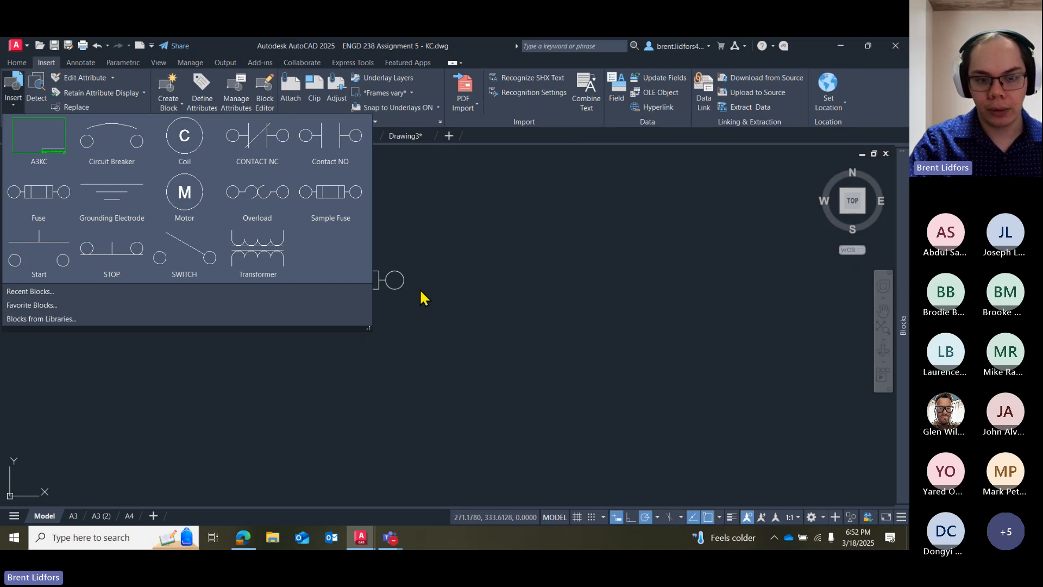
drag(429, 294, 318, 304)
key(Delete)
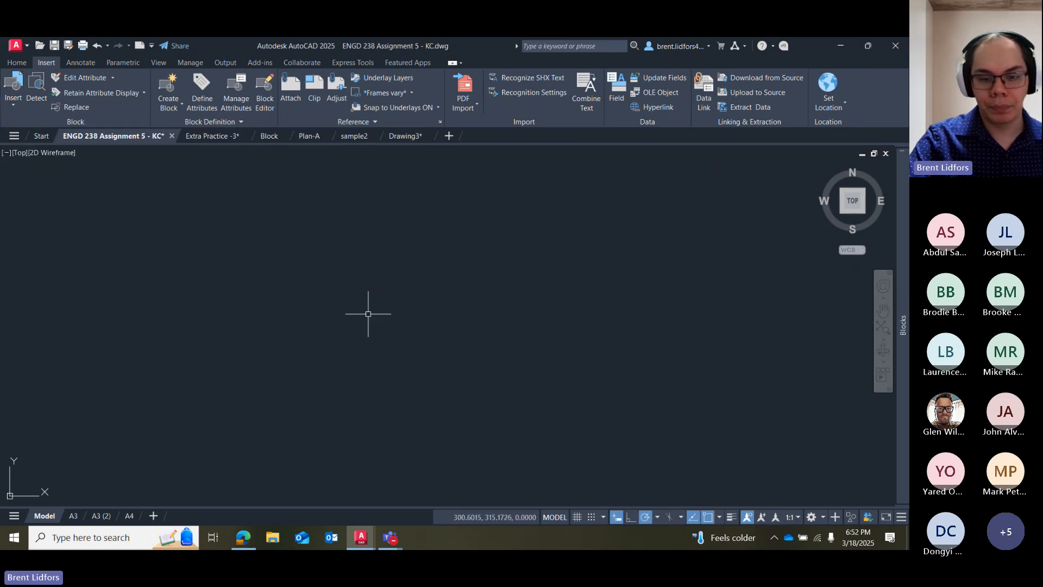
Compare the motor control schematic's symbol legend with the blocks still available for insertion.
scroll(370, 311, down, 8)
scroll(329, 438, down, 2)
middle_drag(339, 404, 382, 206)
scroll(402, 223, up, 7)
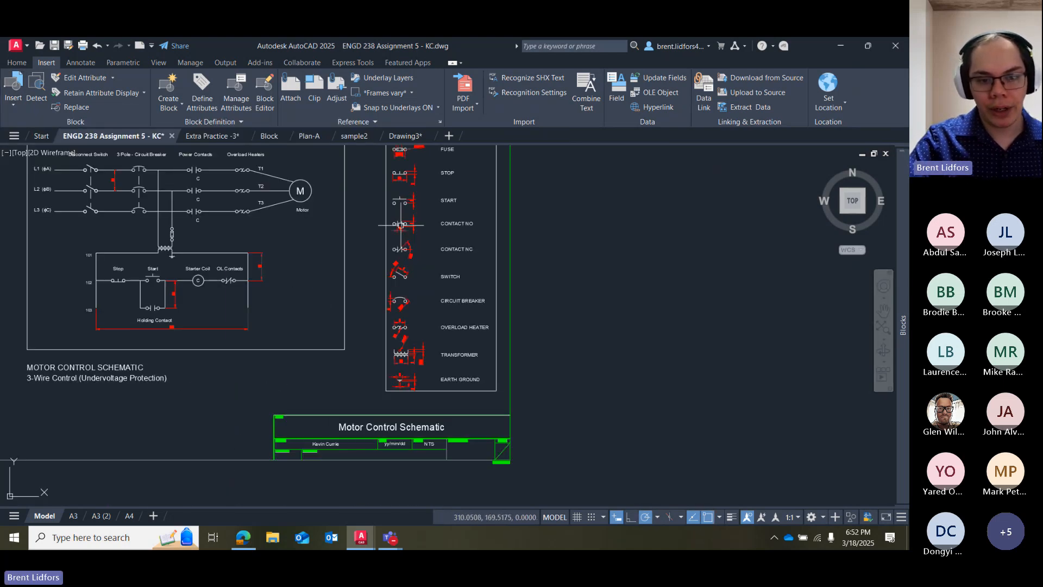
scroll(407, 253, down, 2)
middle_drag(405, 256, 403, 433)
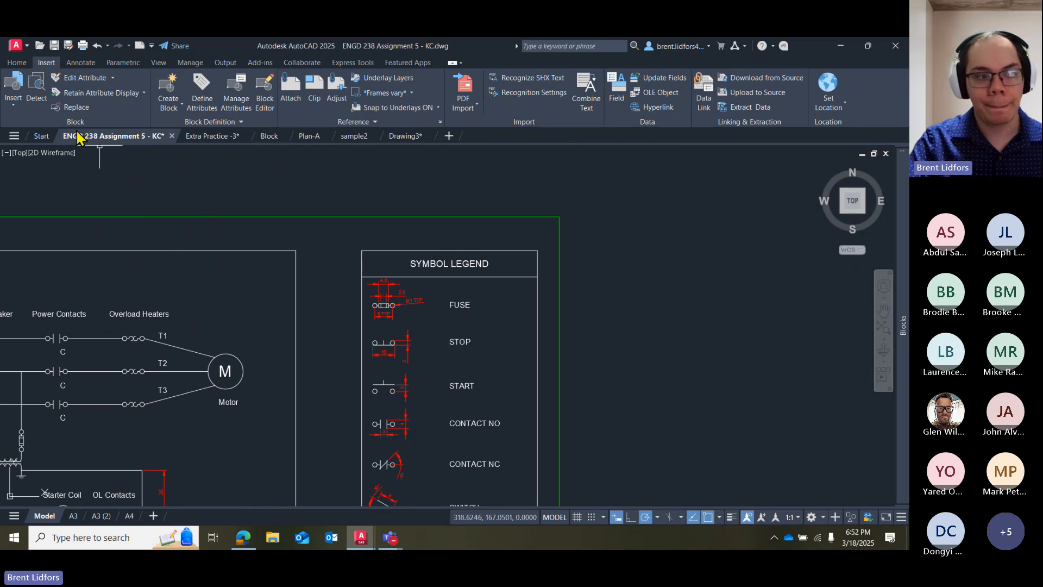
click(13, 88)
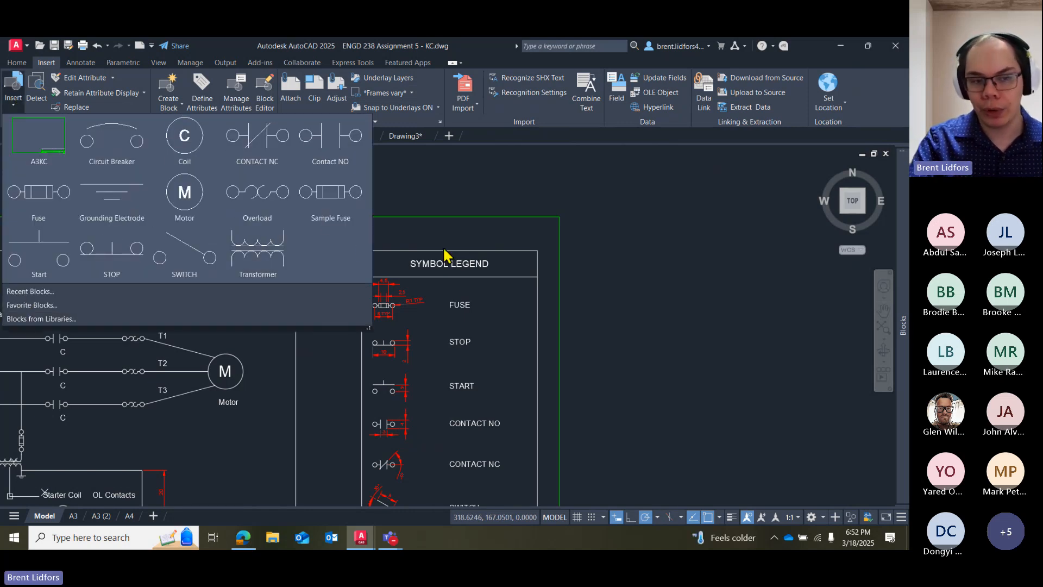
click(456, 180)
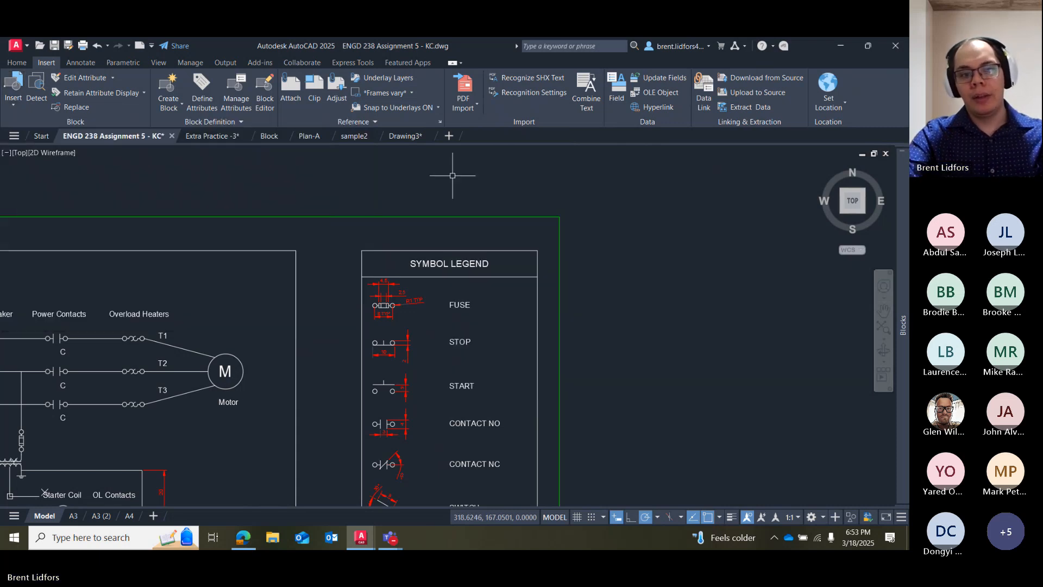
click(13, 88)
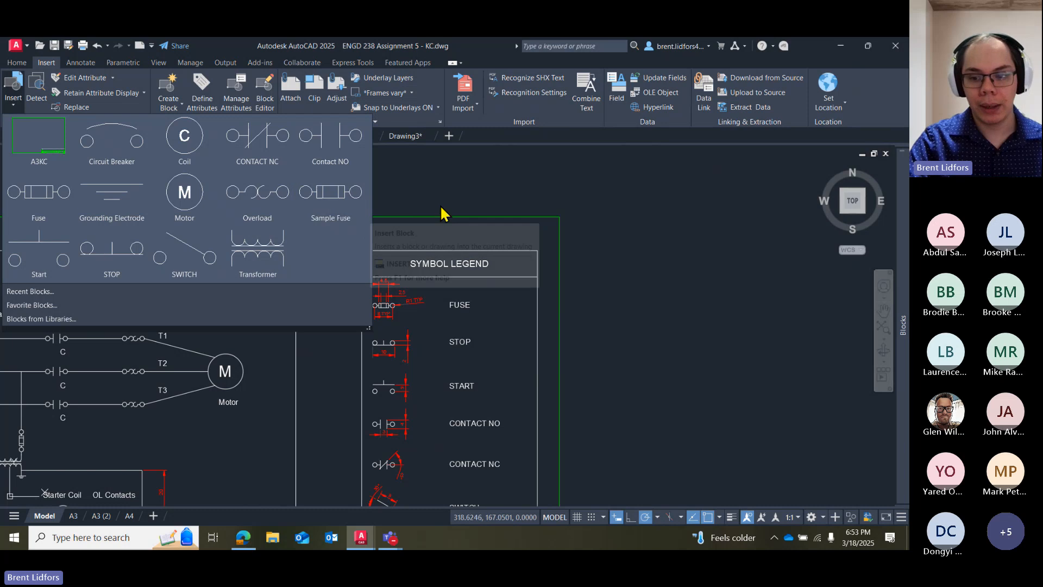
click(482, 186)
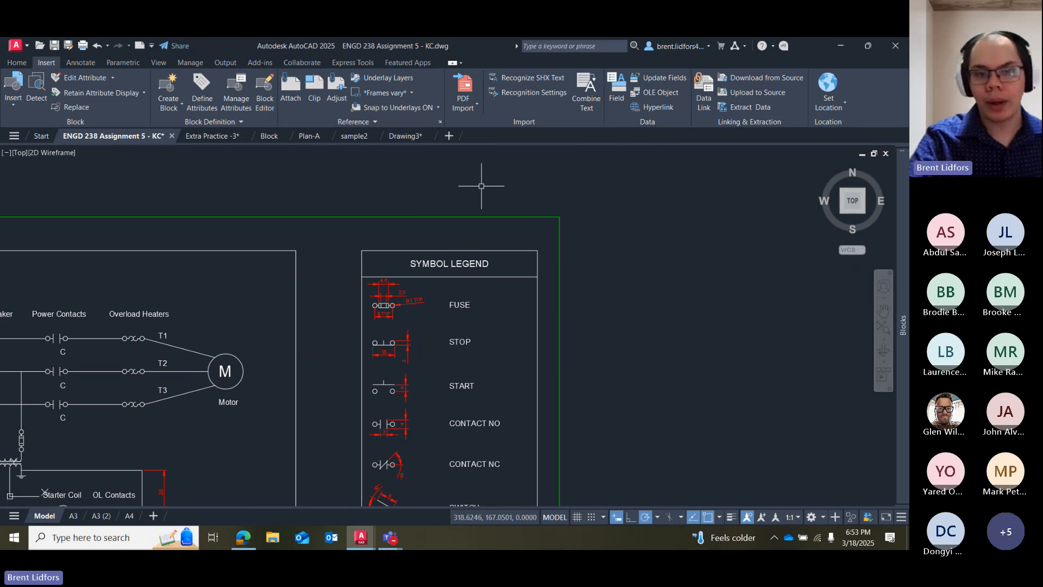
click(123, 62)
click(158, 62)
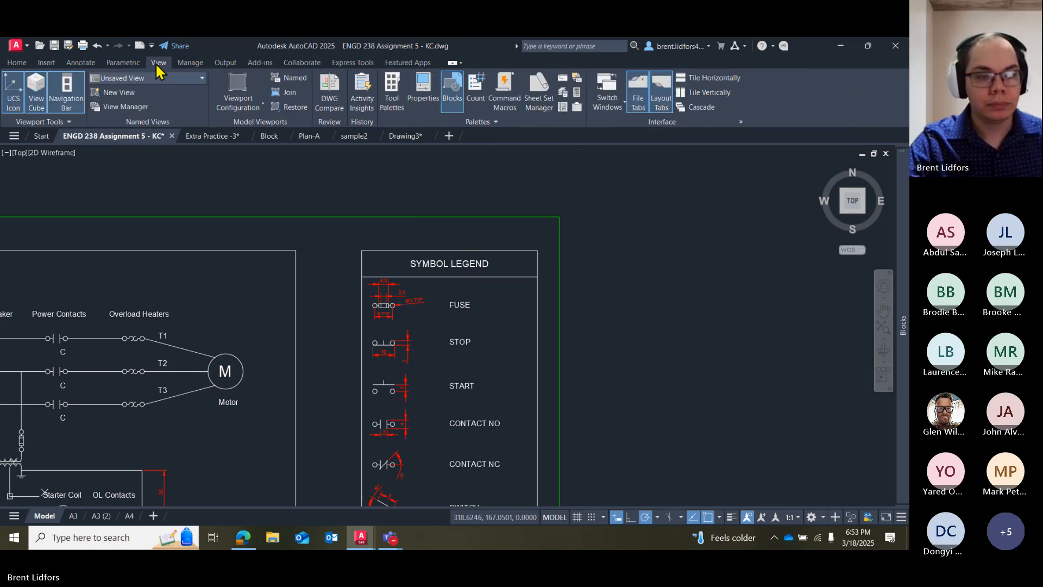
scroll(589, 245, down, 3)
scroll(447, 291, down, 2)
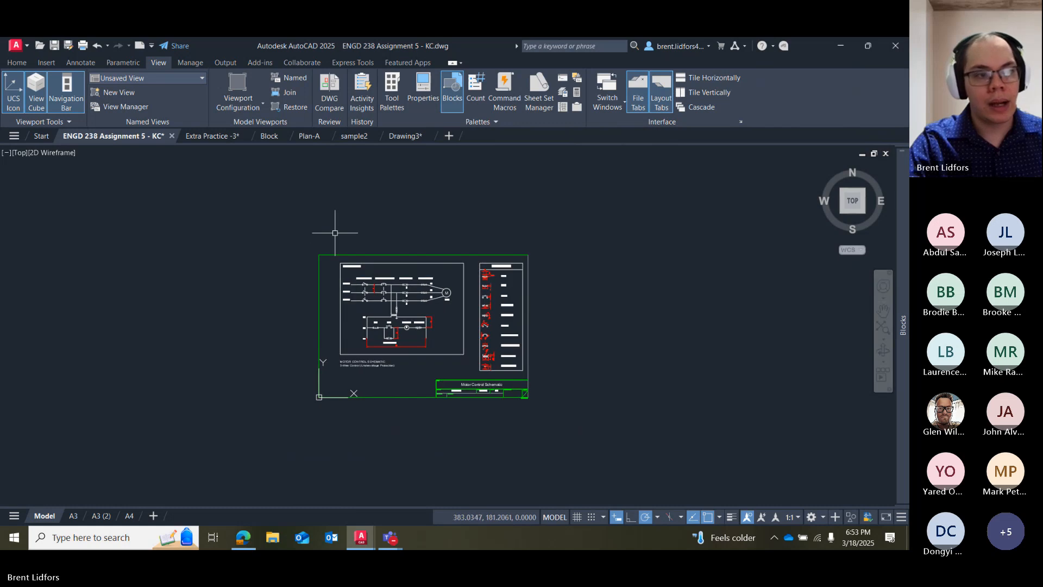
click(45, 62)
click(17, 62)
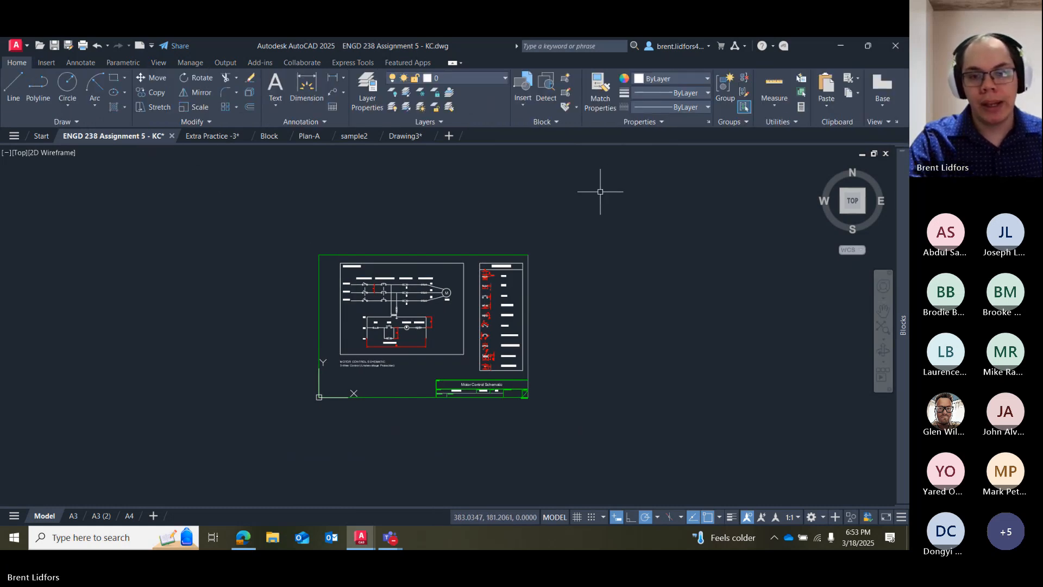
middle_drag(601, 191, 580, 242)
click(195, 64)
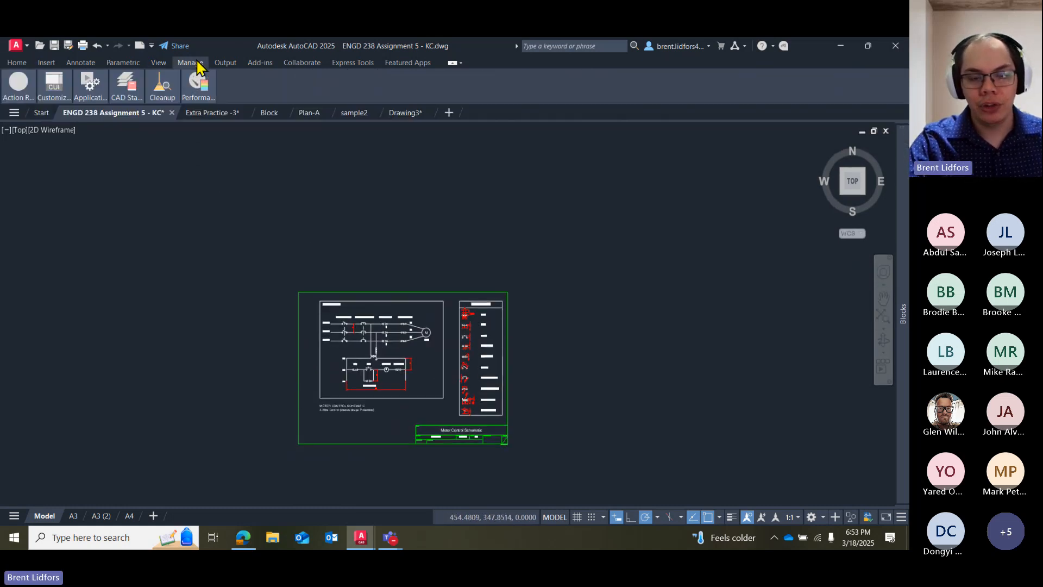
double_click(189, 64)
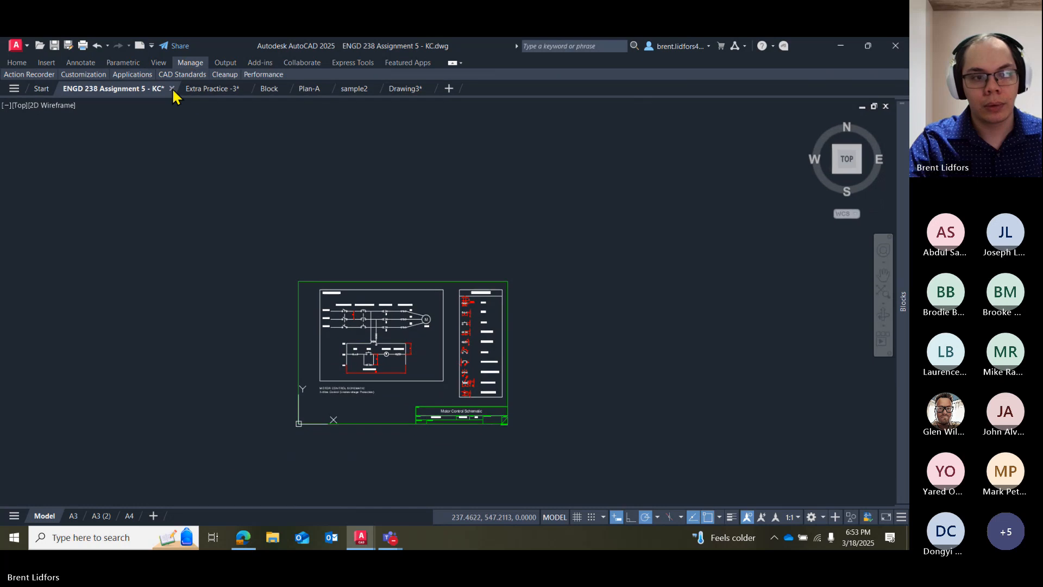
double_click(196, 65)
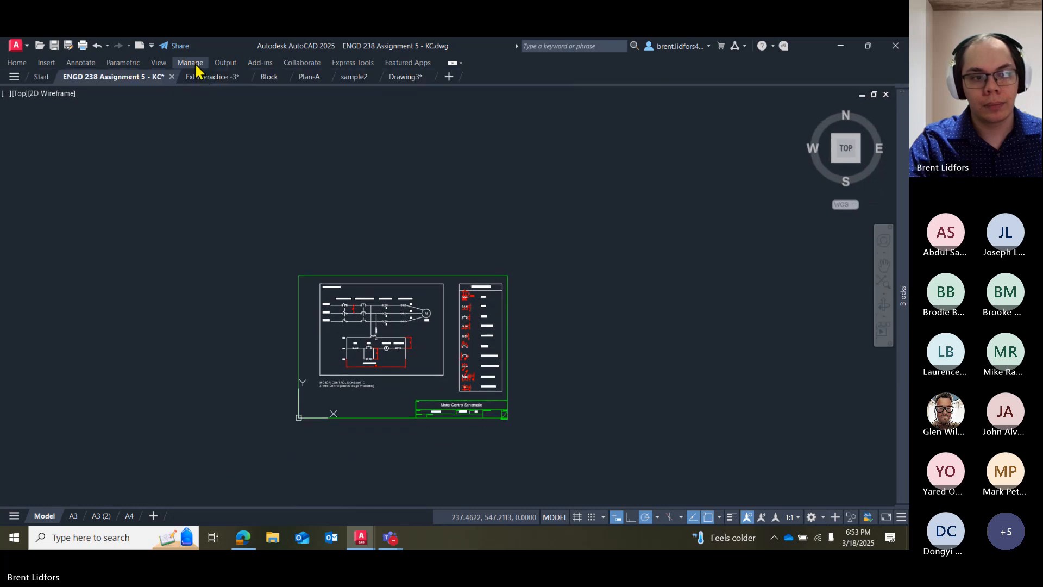
double_click(191, 64)
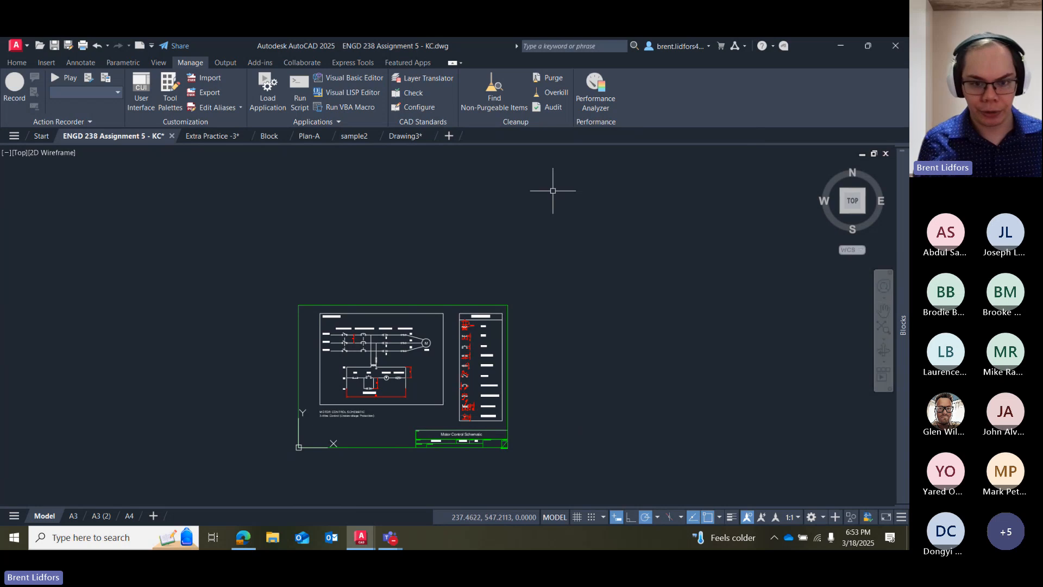
Draw a duplicate line over the existing wire between the starter coil and the OL contacts symbol.
scroll(494, 301, up, 8)
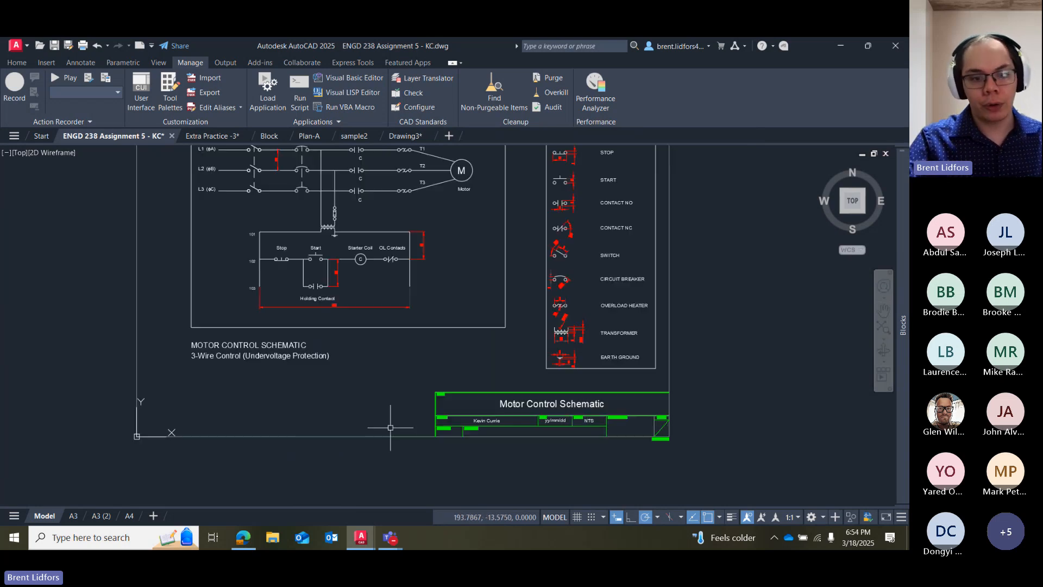
scroll(314, 244, up, 2)
middle_drag(482, 275, 687, 397)
click(17, 63)
click(17, 87)
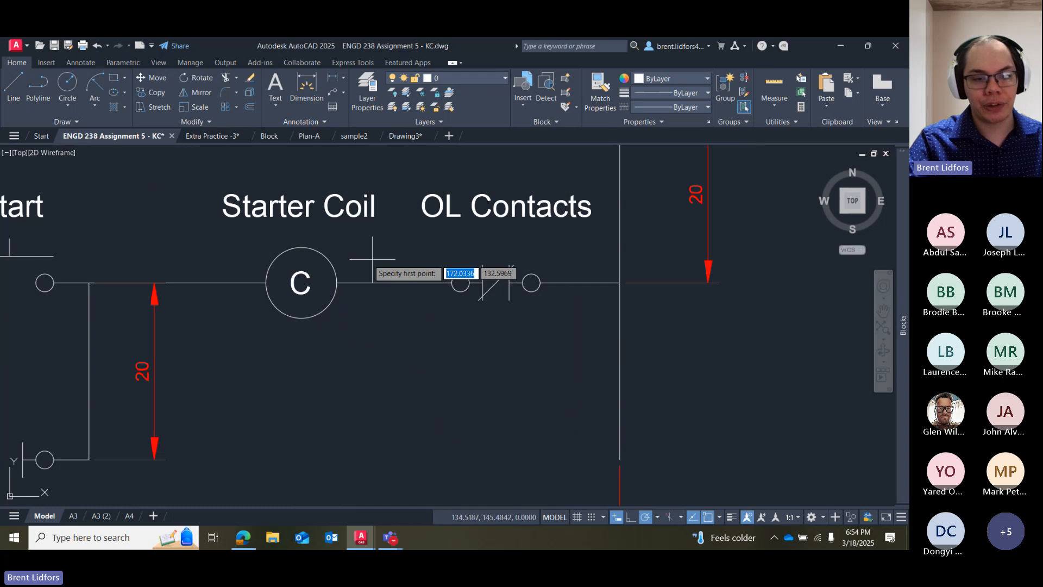
click(337, 282)
click(459, 283)
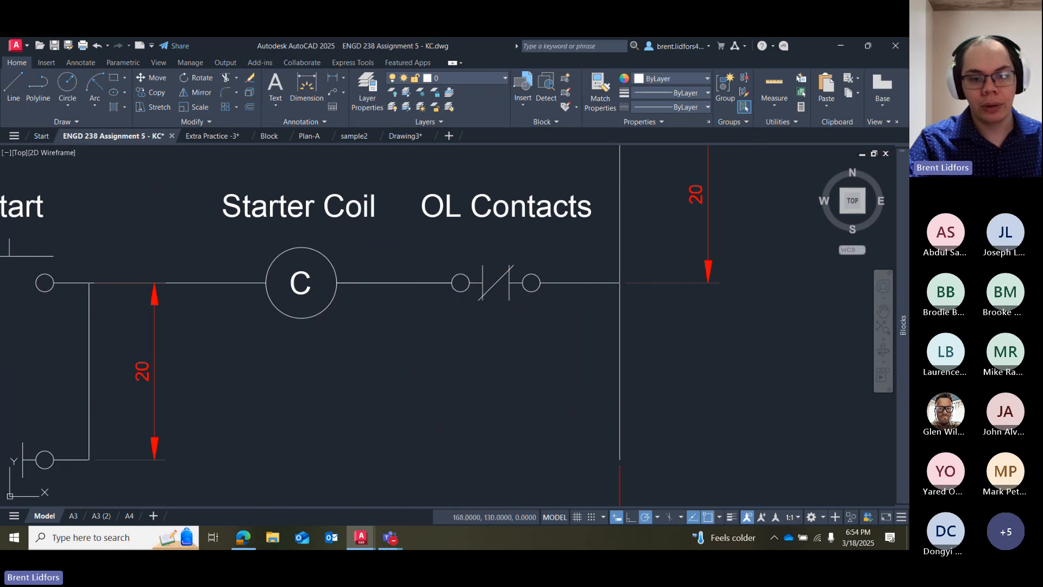
key(Escape)
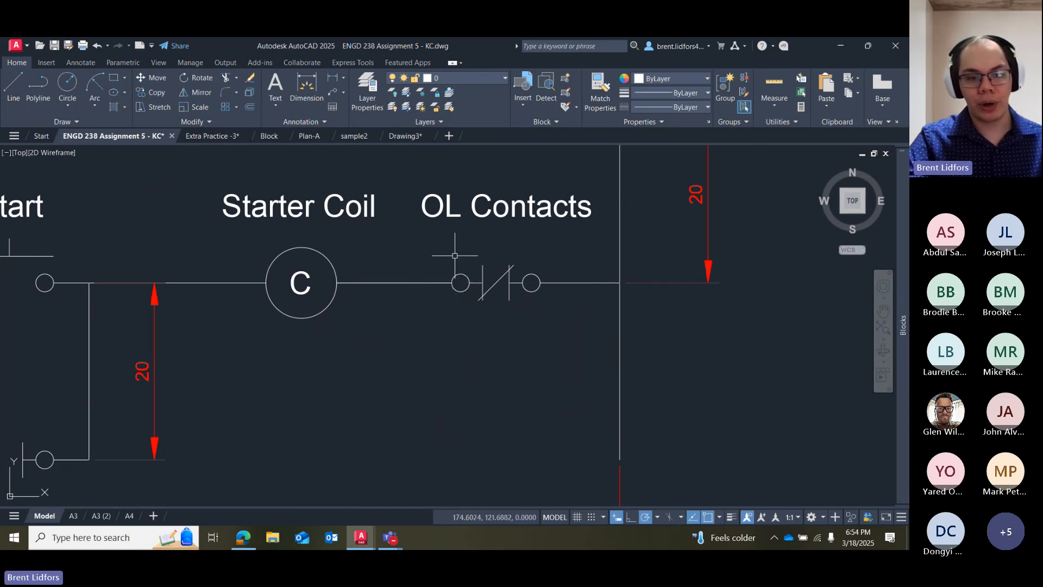
Move the duplicate line below the wire between the starter coil and OL contacts, and delete it.
click(412, 283)
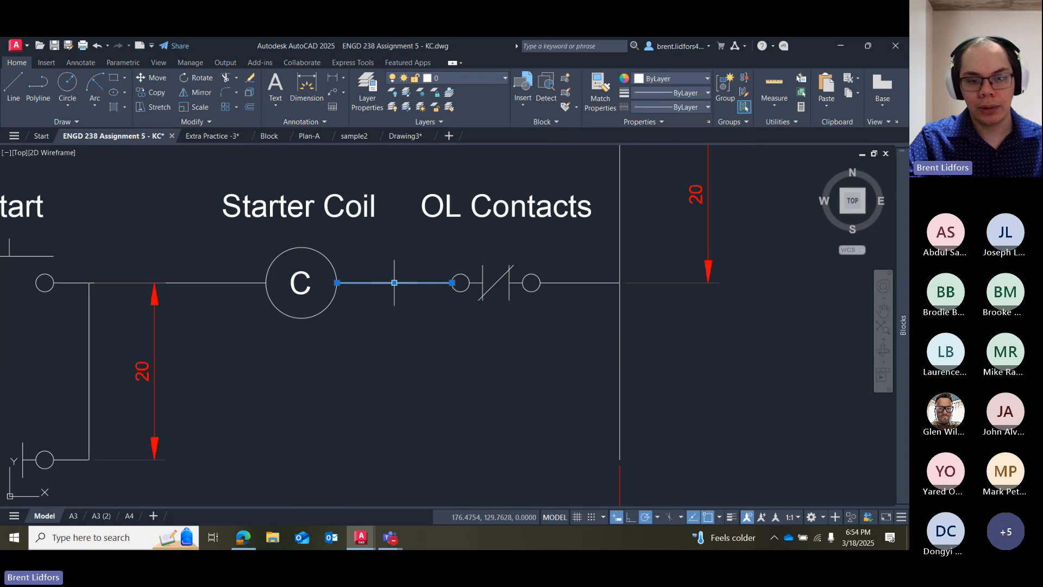
drag(394, 283, 394, 313)
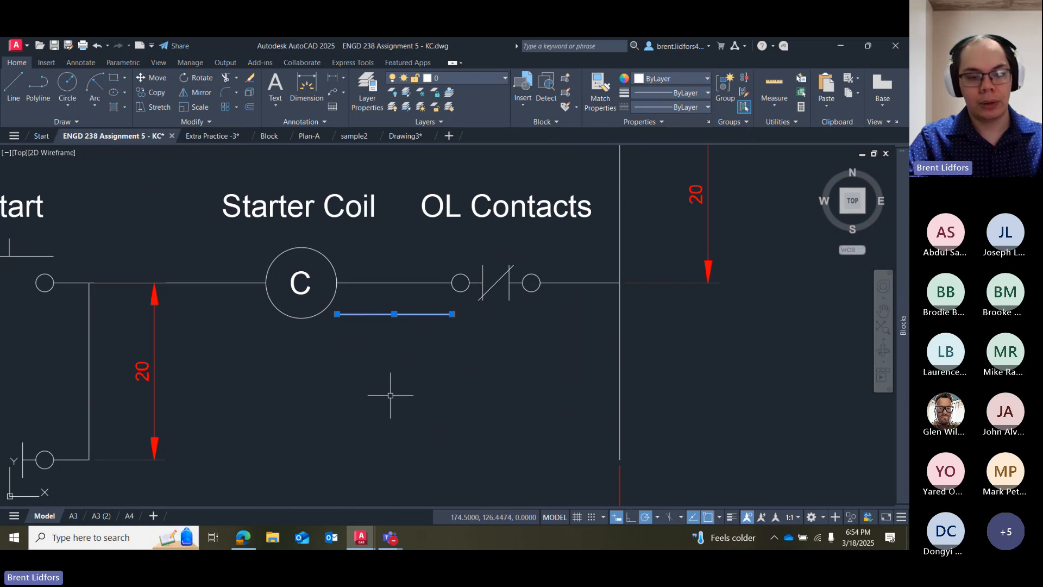
key(Delete)
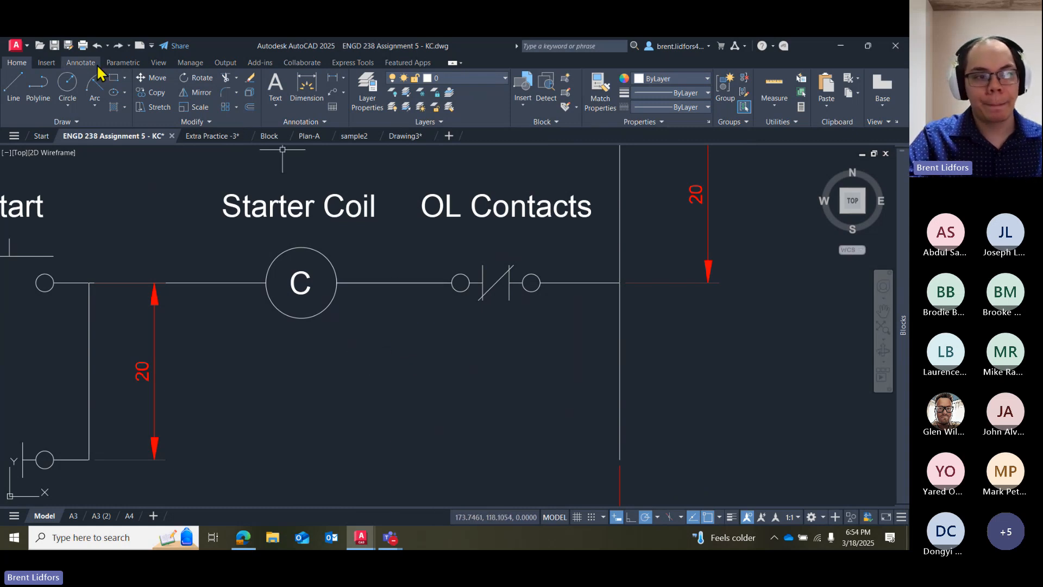
Run Overkill on the starter coil, the OL contacts symbol and the wire between them, keeping the default comparison settings.
click(80, 62)
click(190, 62)
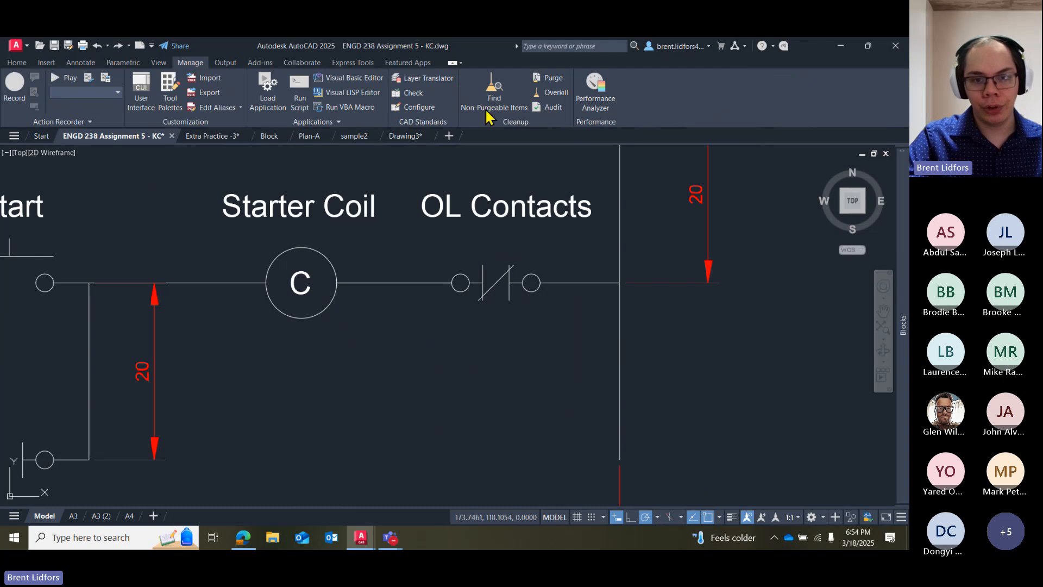
click(555, 93)
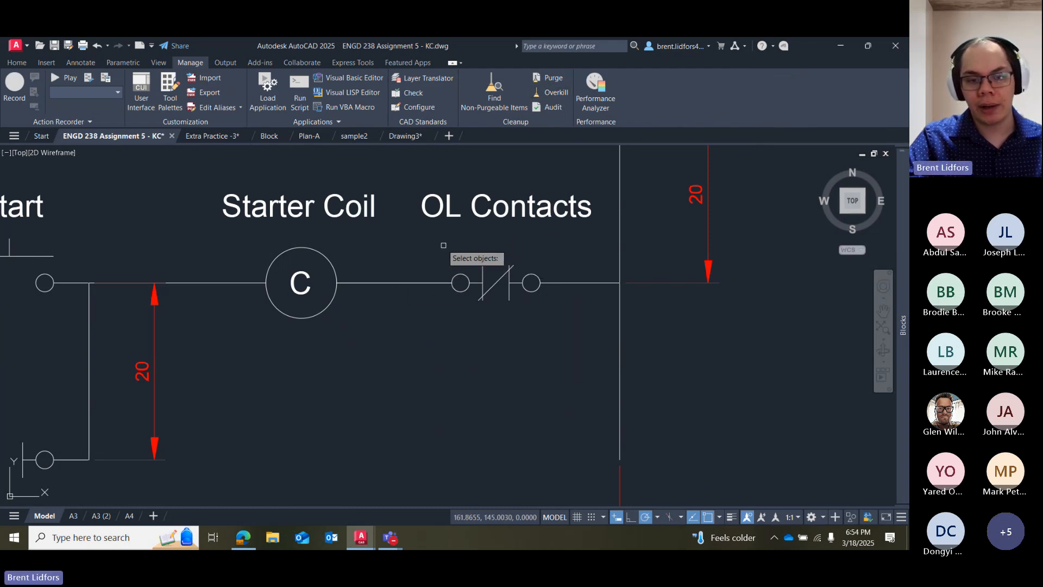
mouse_move(442, 243)
mouse_down()
mouse_move(280, 315)
mouse_move(552, 360)
mouse_move(543, 366)
mouse_up()
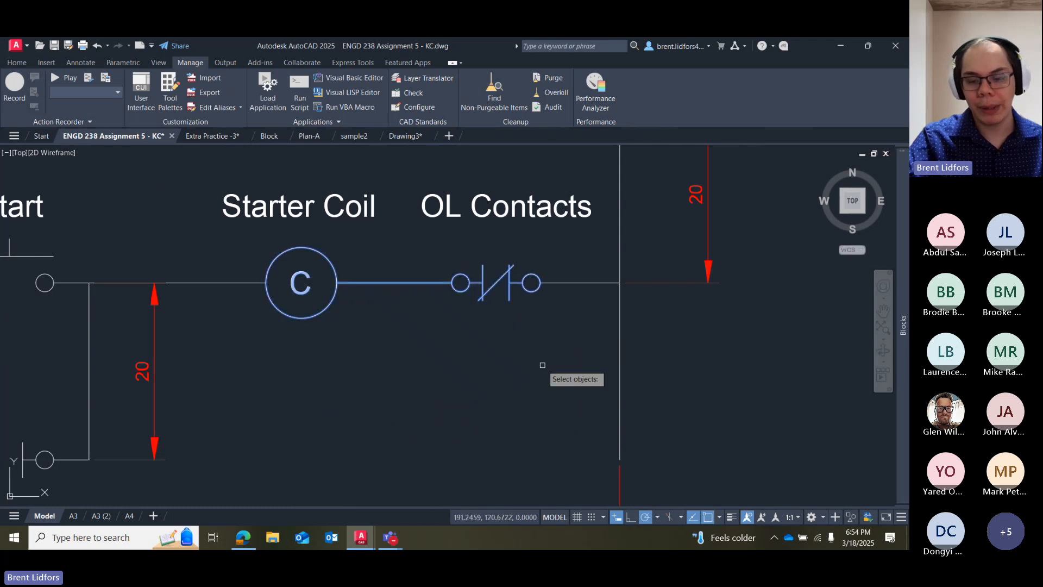
key(Return)
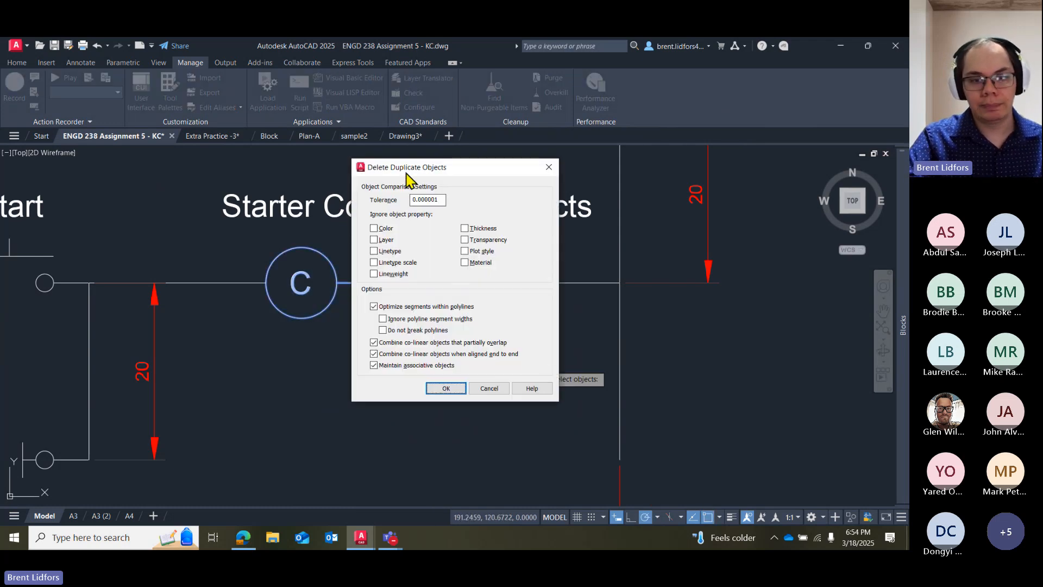
drag(380, 170, 377, 174)
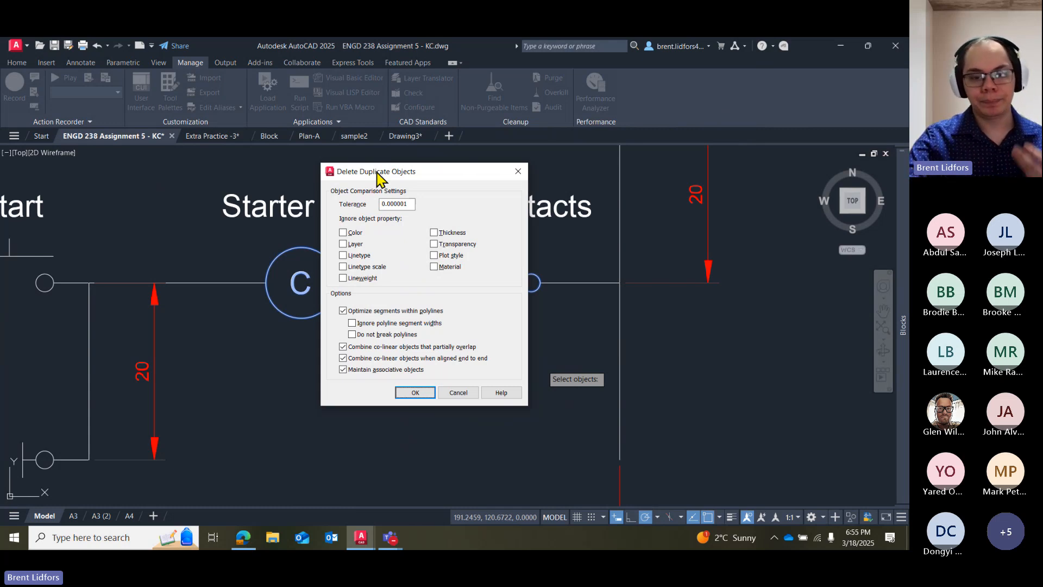
drag(416, 170, 553, 168)
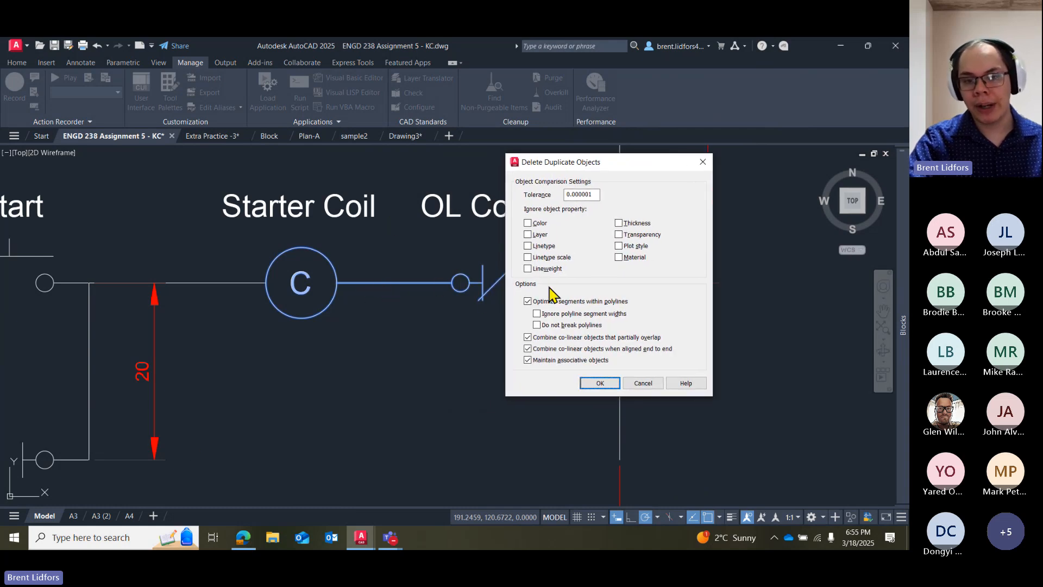
click(616, 387)
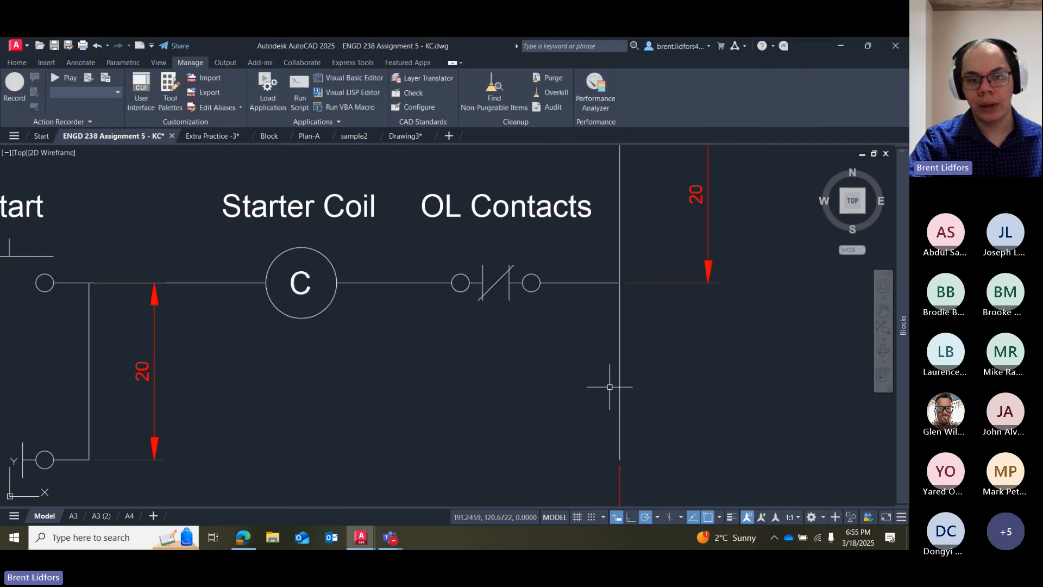
Move the wire between the starter coil and OL contacts downward to check for duplicates beneath it, and undo the move.
click(394, 283)
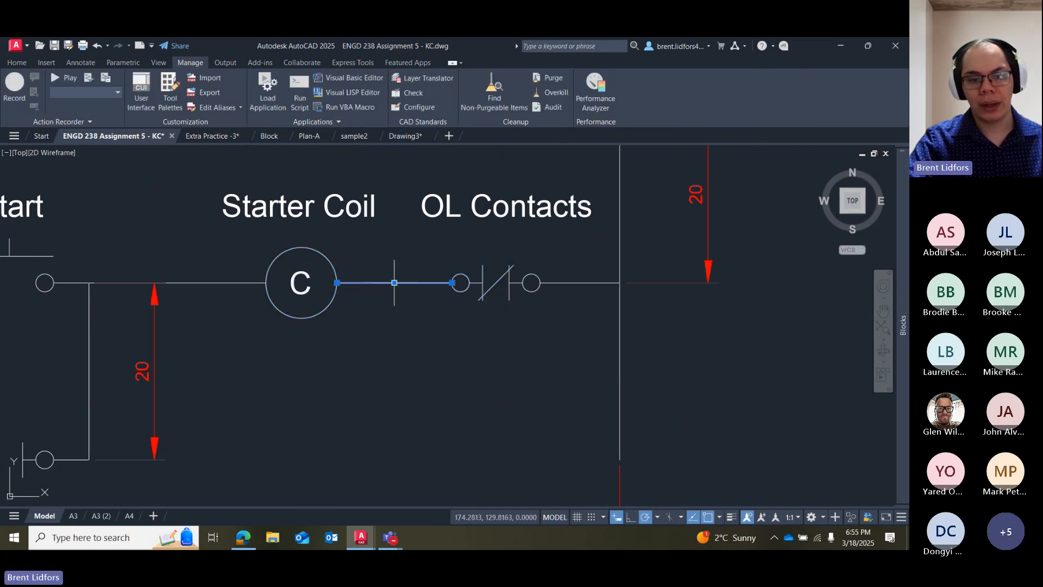
click(395, 283)
click(394, 323)
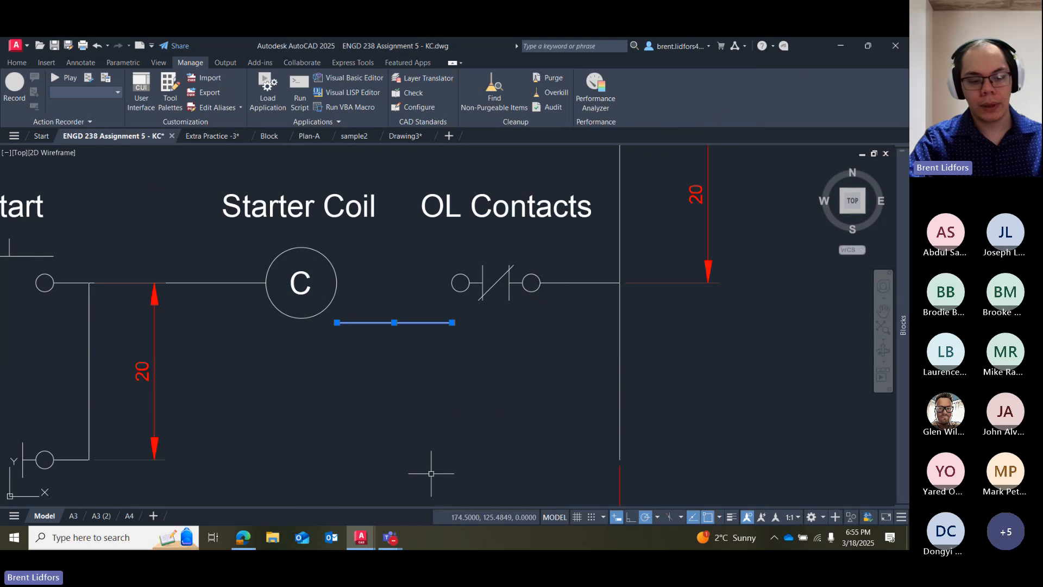
key(ctrl+z)
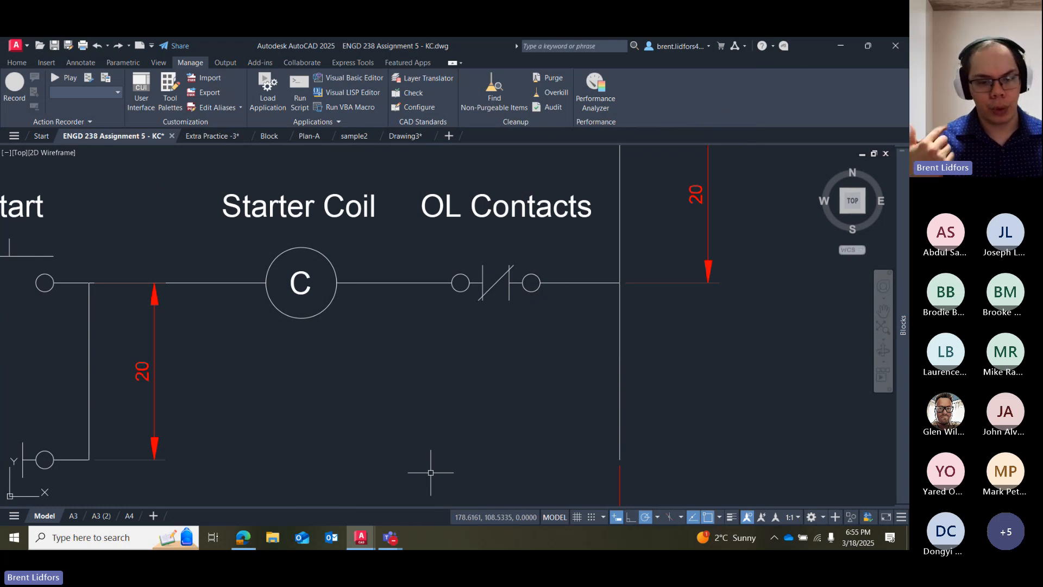
scroll(384, 426, down, 8)
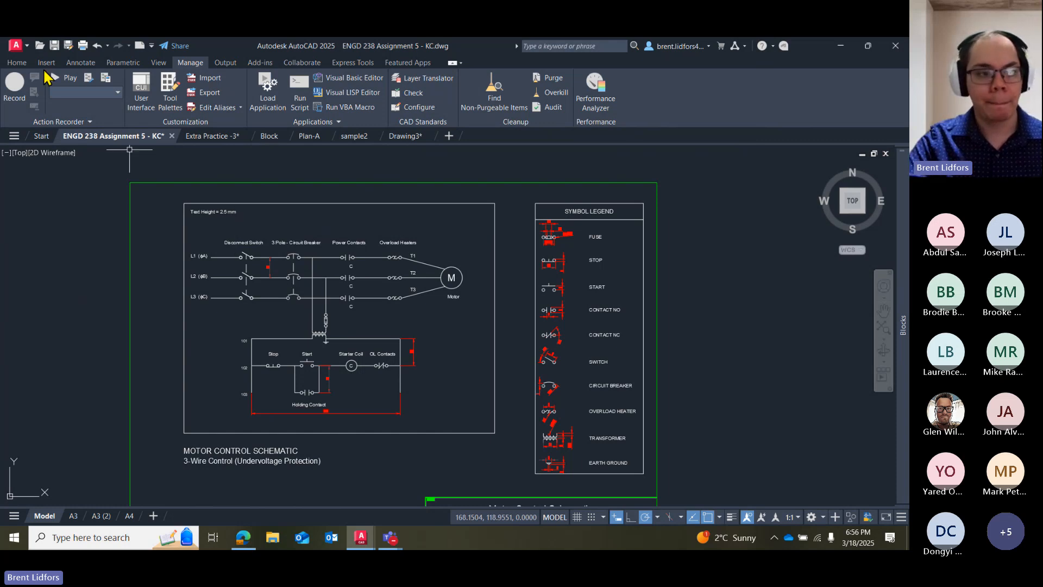
click(17, 62)
click(13, 86)
scroll(147, 312, down, 2)
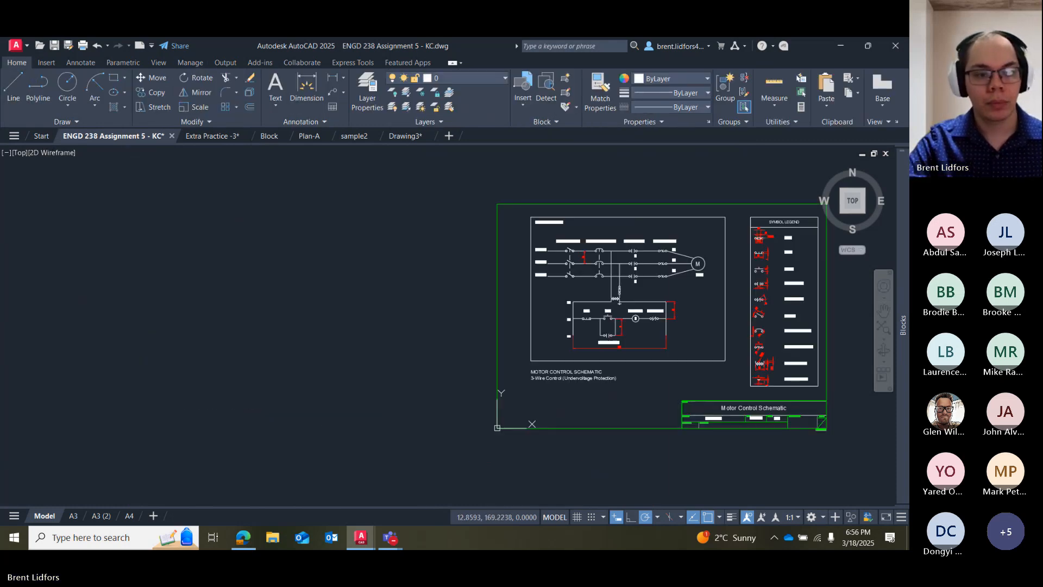
scroll(490, 298, up, 4)
click(314, 330)
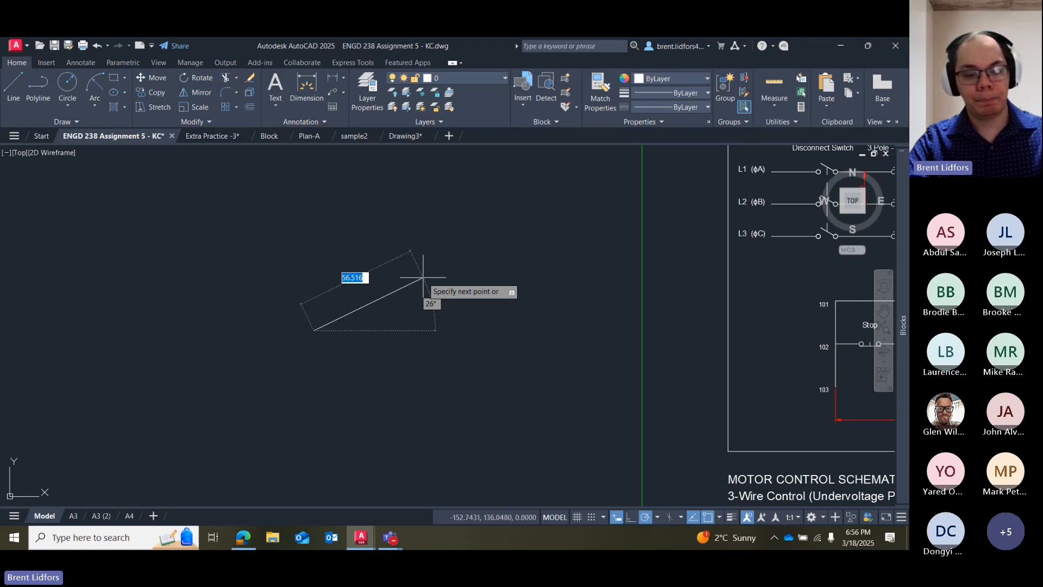
Switch to Microsoft Teams to check the meeting chat, and return to AutoCAD.
mouse_move(390, 538)
click(428, 514)
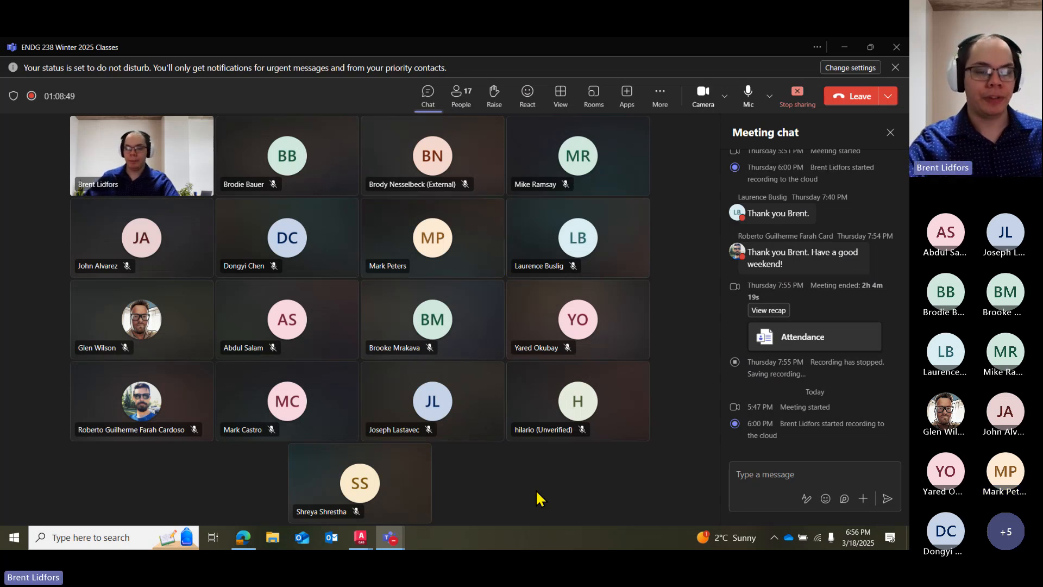
mouse_move(411, 530)
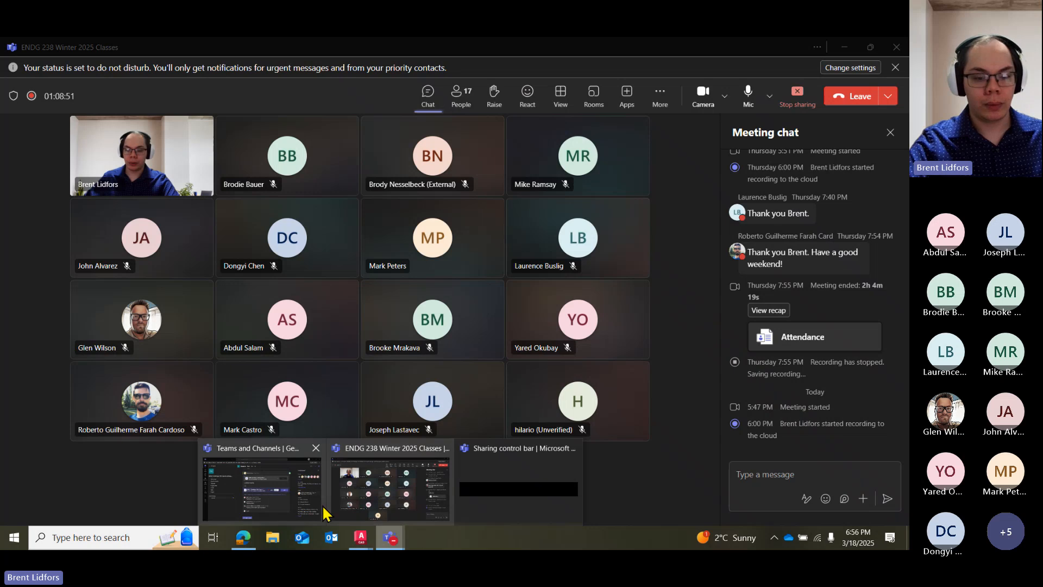
key(alt+Tab)
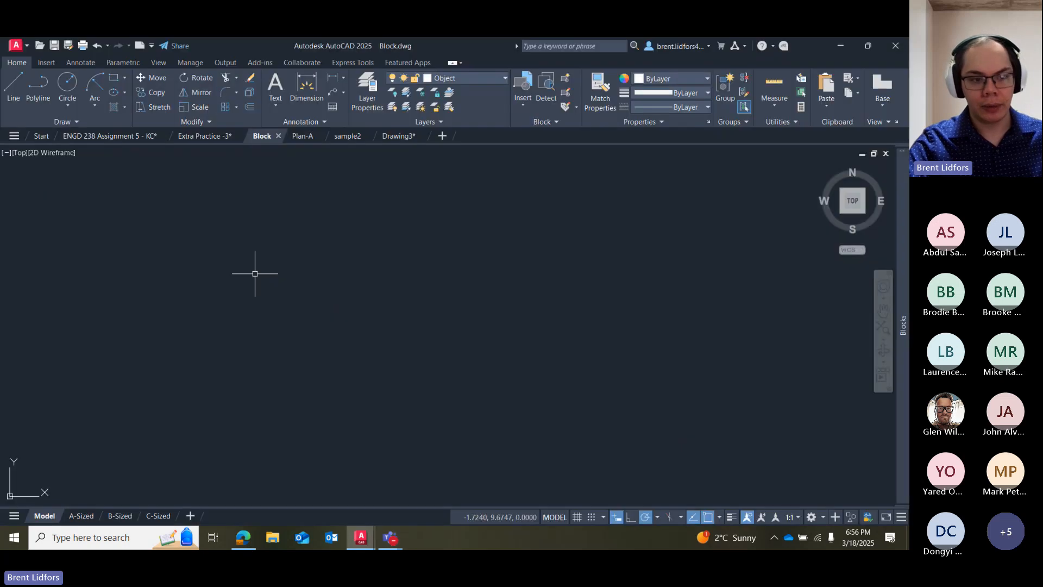
click(14, 82)
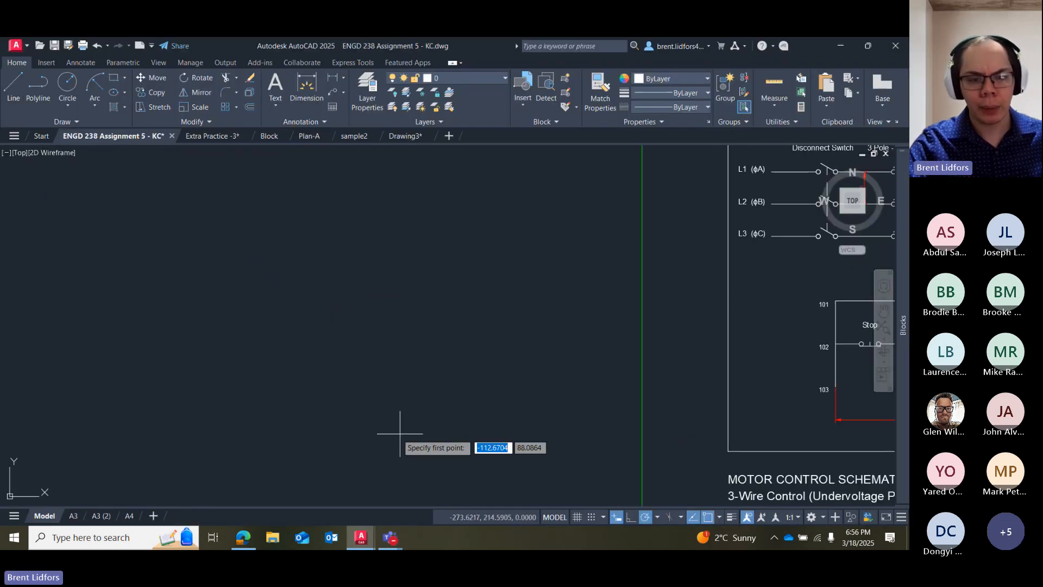
click(219, 352)
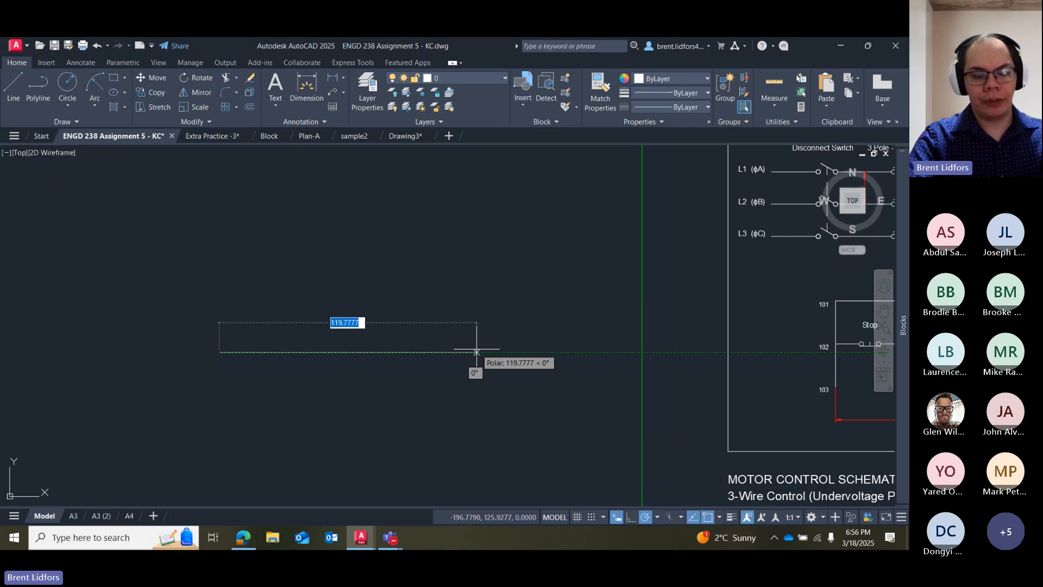
scroll(299, 352, up, 8)
middle_drag(435, 336, 797, 338)
key(Escape)
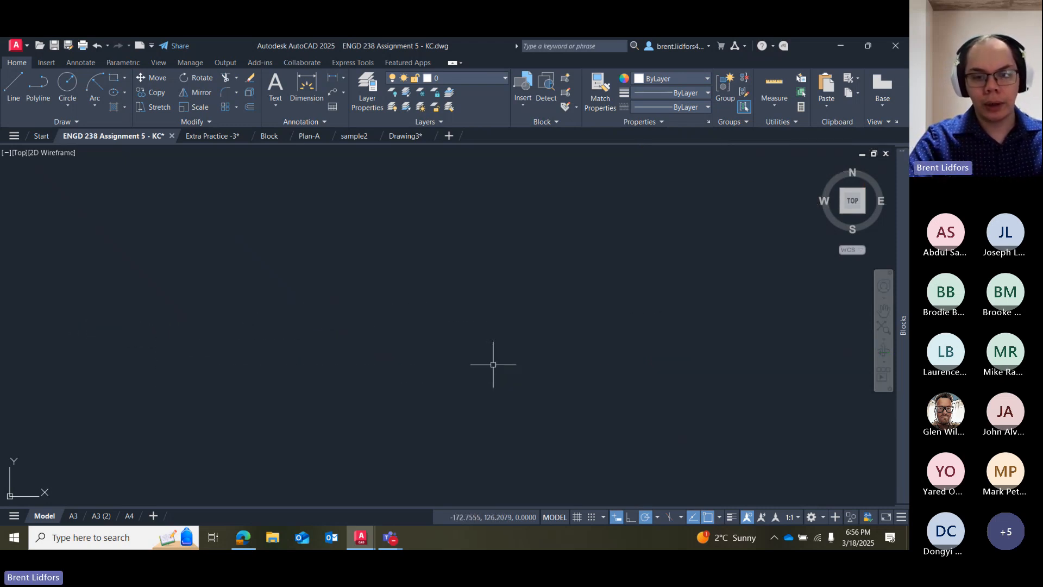
Copy the fuse symbol from the symbol legend and paste it into the empty area above the drawing.
scroll(495, 364, down, 8)
middle_drag(664, 259, 306, 287)
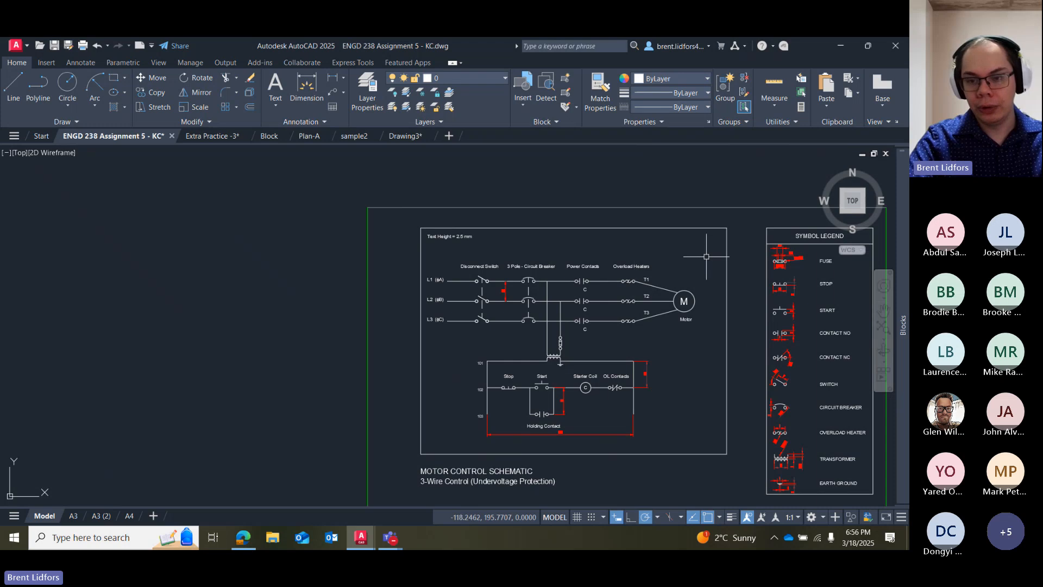
middle_drag(706, 256, 338, 293)
scroll(421, 304, up, 10)
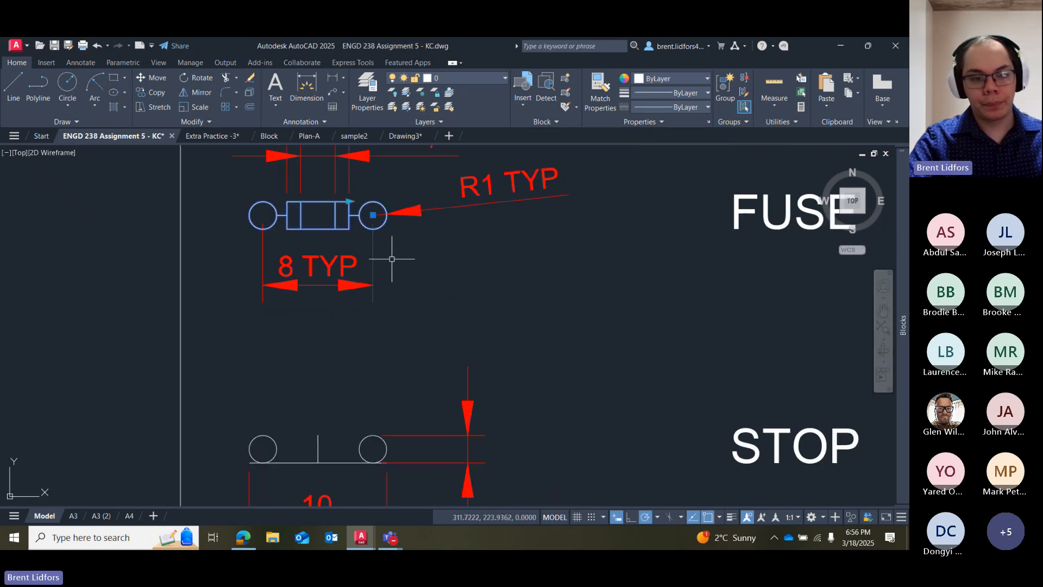
scroll(326, 217, down, 8)
key(ctrl+v)
scroll(325, 197, down, 2)
middle_drag(371, 239, 413, 525)
scroll(351, 302, up, 6)
click(309, 270)
Explode the pasted fuse symbol and delete the two vertical lines inside its rectangular body.
click(276, 227)
click(391, 302)
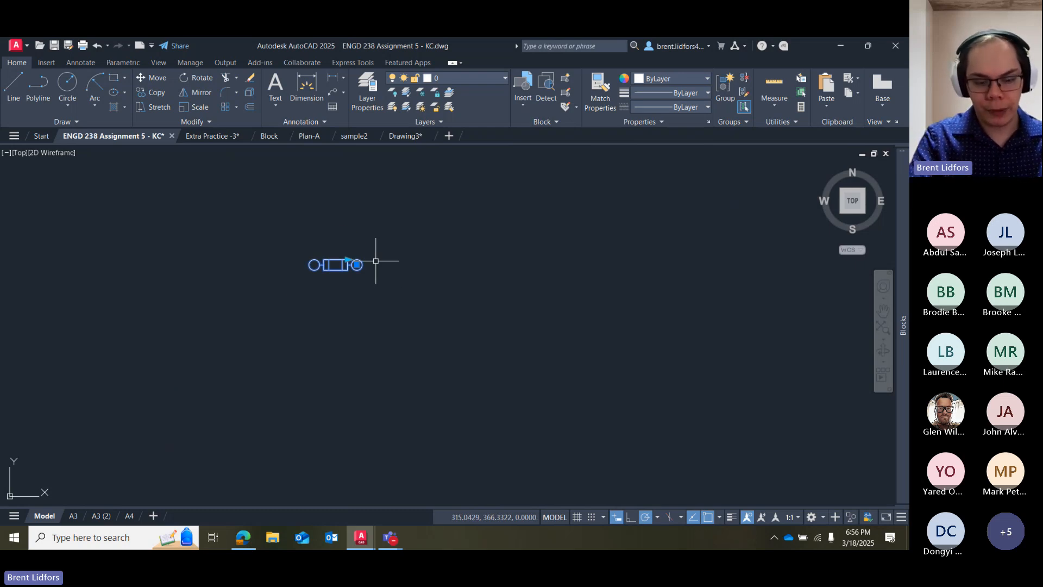
key(Escape)
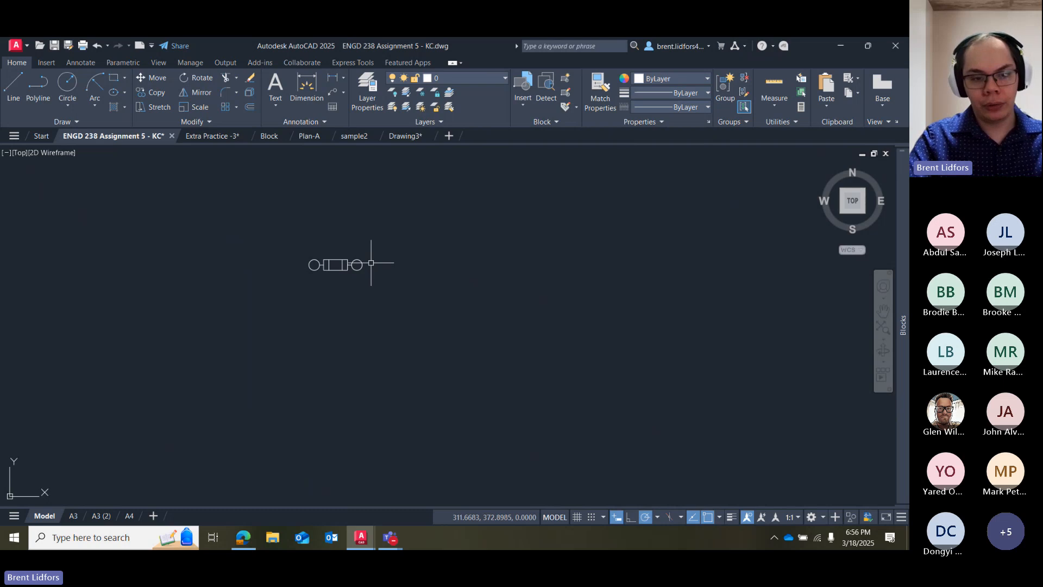
scroll(276, 243, up, 6)
click(418, 349)
key(Delete)
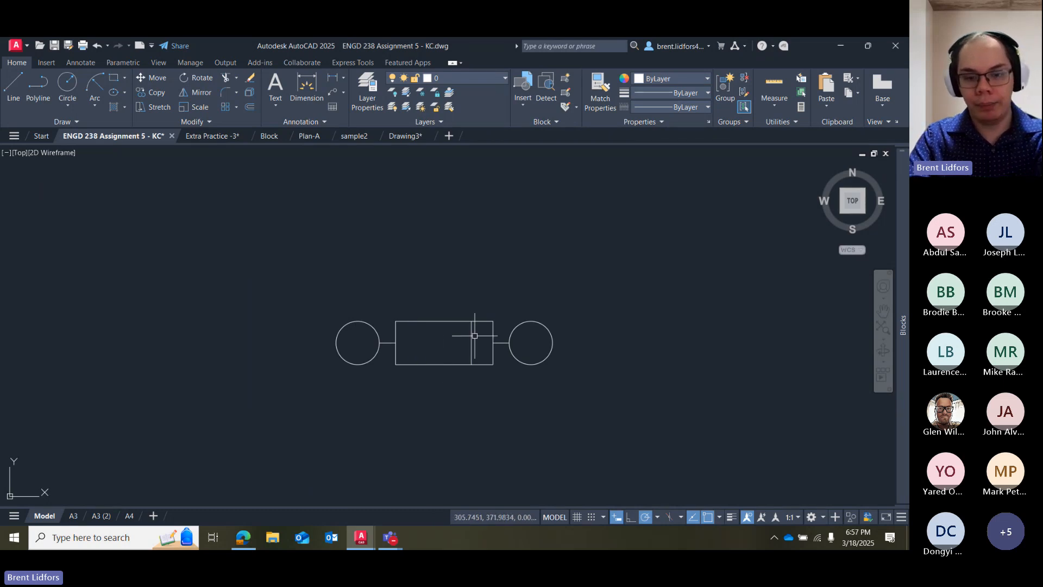
click(471, 335)
key(Delete)
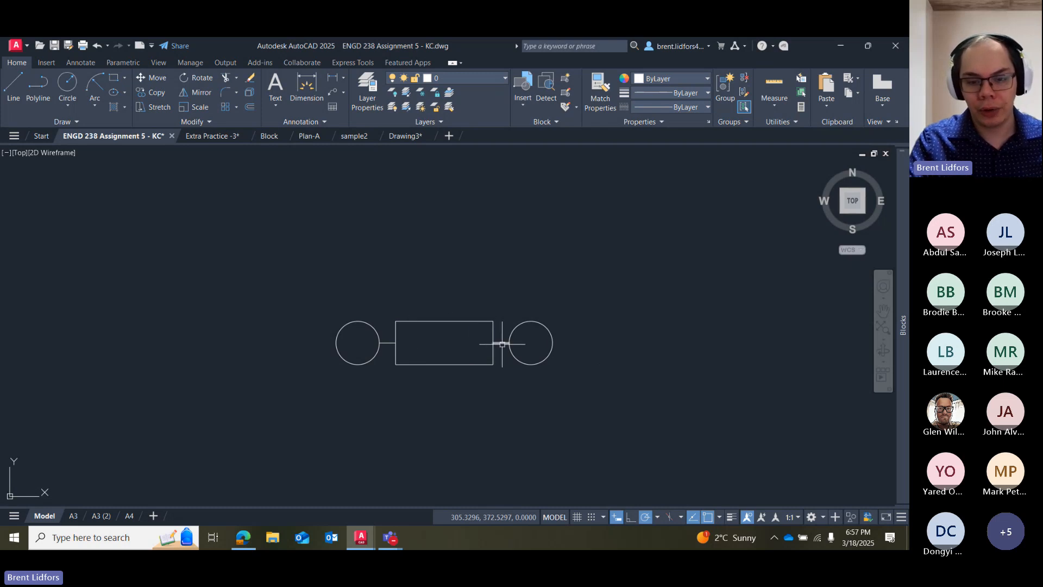
Draw a vertical line across the fuse body about 1 unit in from its right end, using object snap tracking.
click(13, 86)
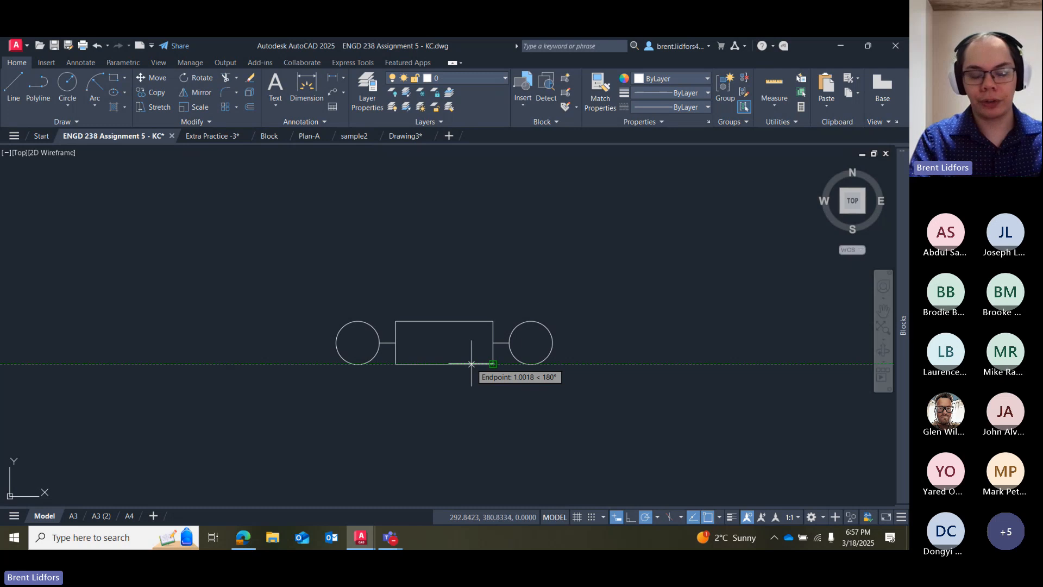
click(471, 363)
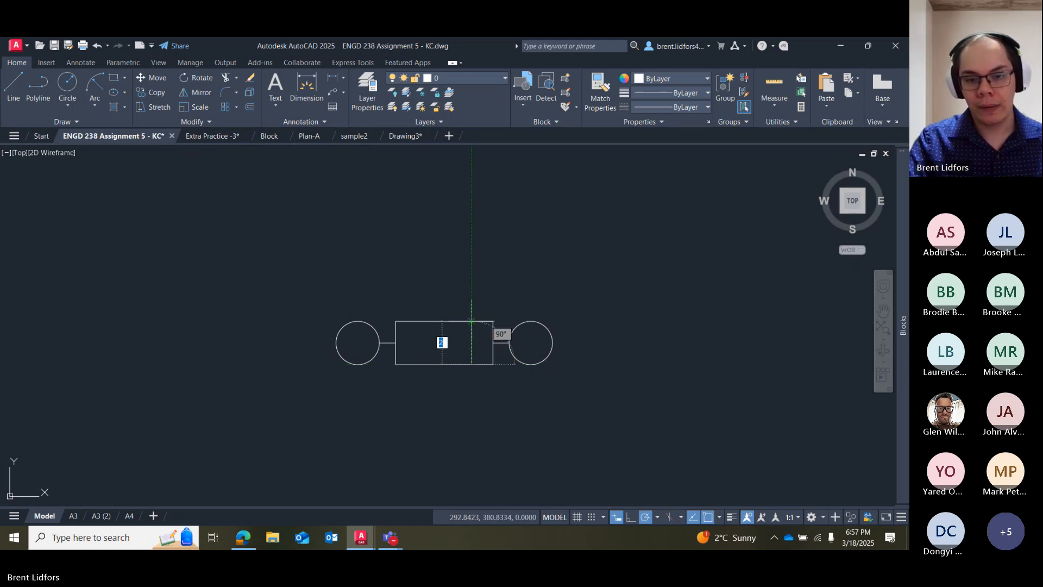
click(471, 321)
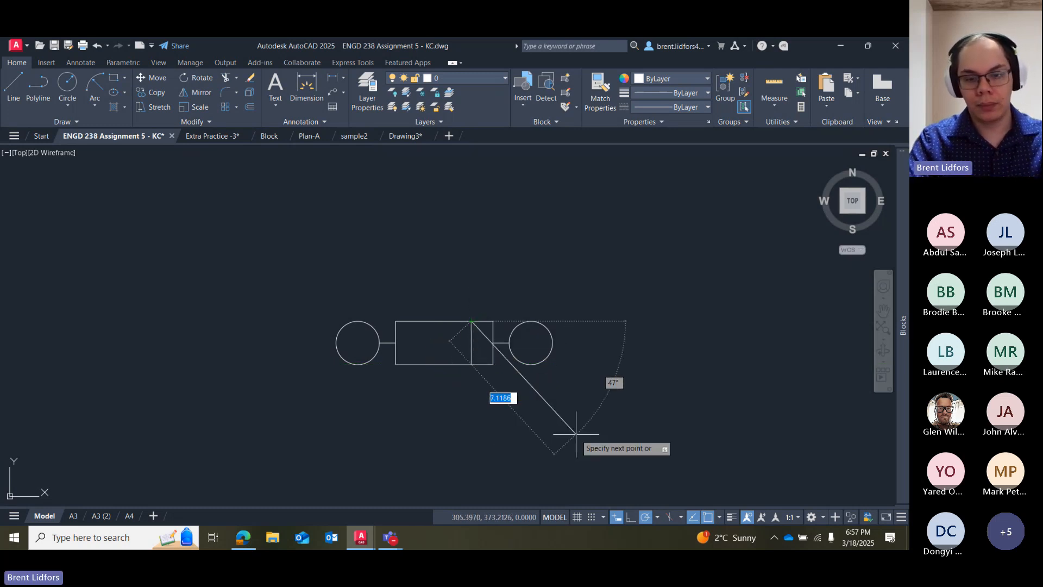
key(Escape)
Move the fuse body's bottom edge downward to check for overlapping lines, and undo both that move and the vertical line.
click(469, 364)
click(444, 364)
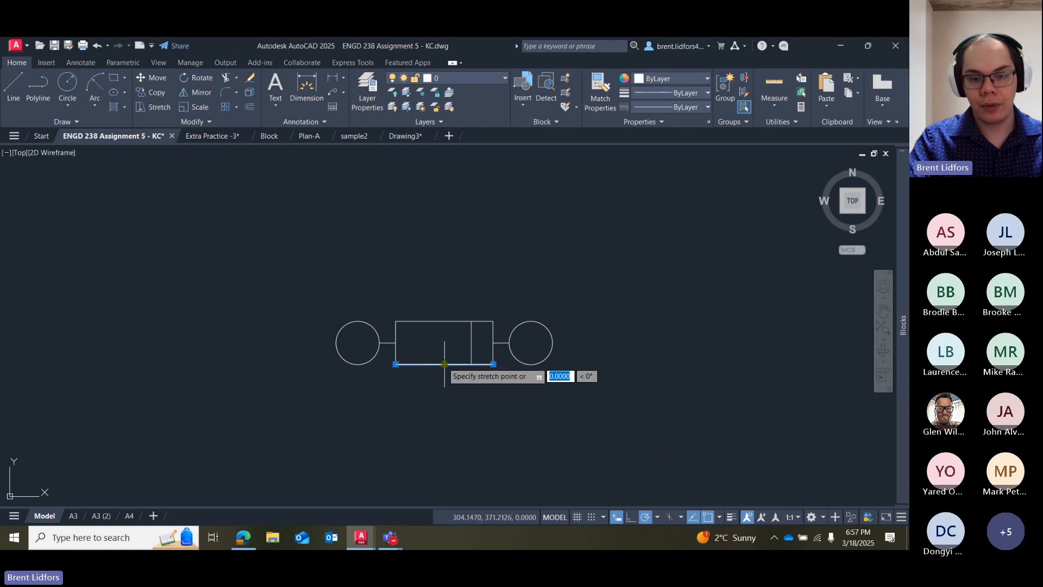
click(444, 391)
key(Escape)
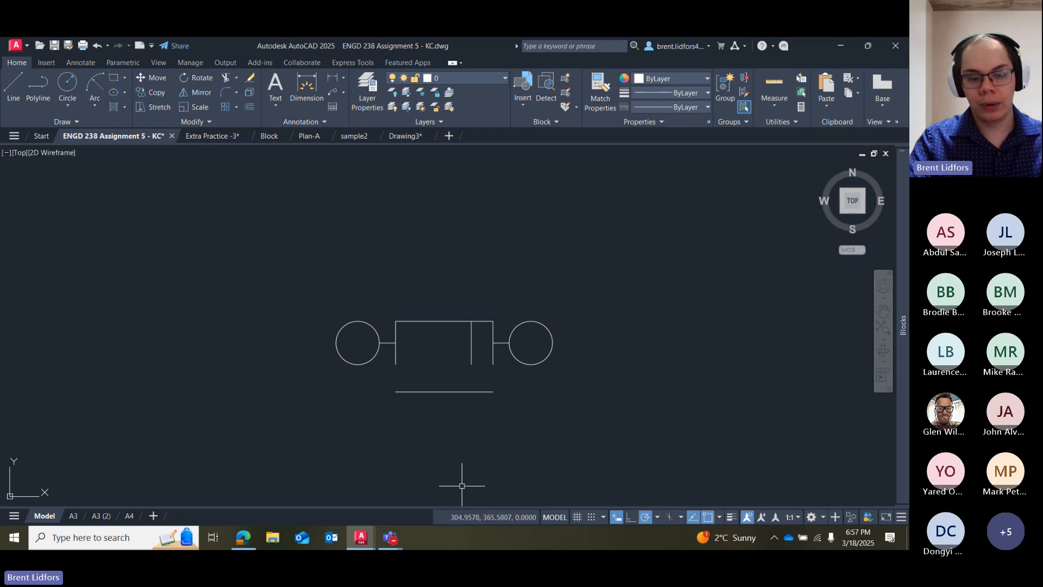
key(ctrl+z)
key(ctrl+z)
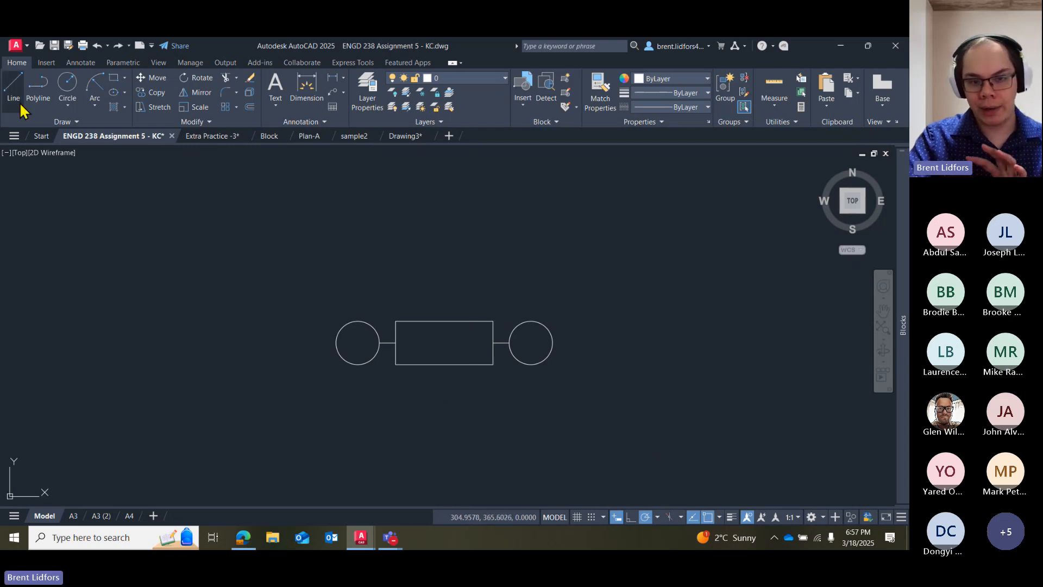
Draw a line from the fuse body's bottom-right corner 1 unit left along the edge and straight up to the top edge.
click(13, 86)
click(493, 364)
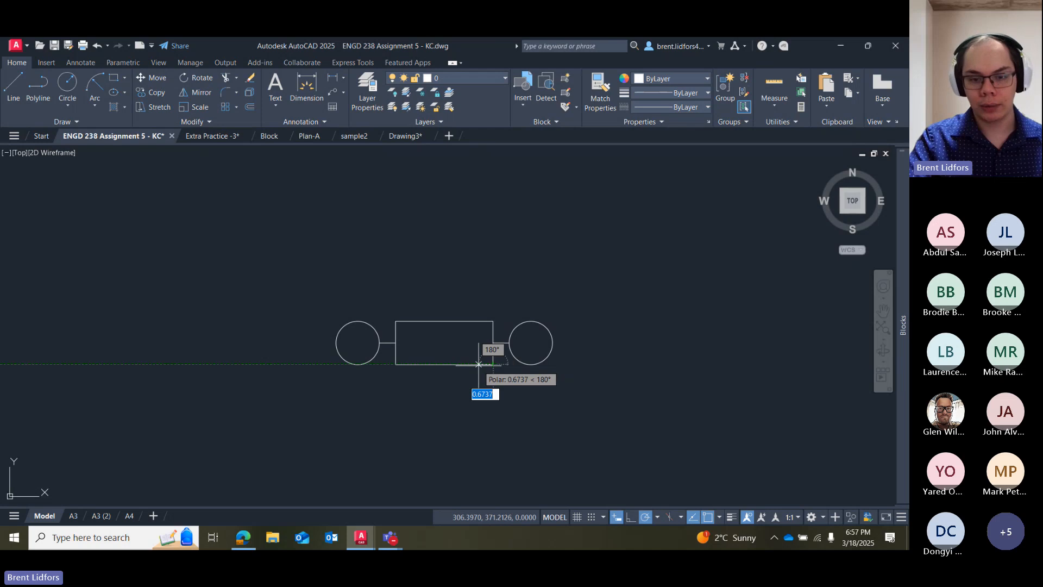
text(1)
key(Return)
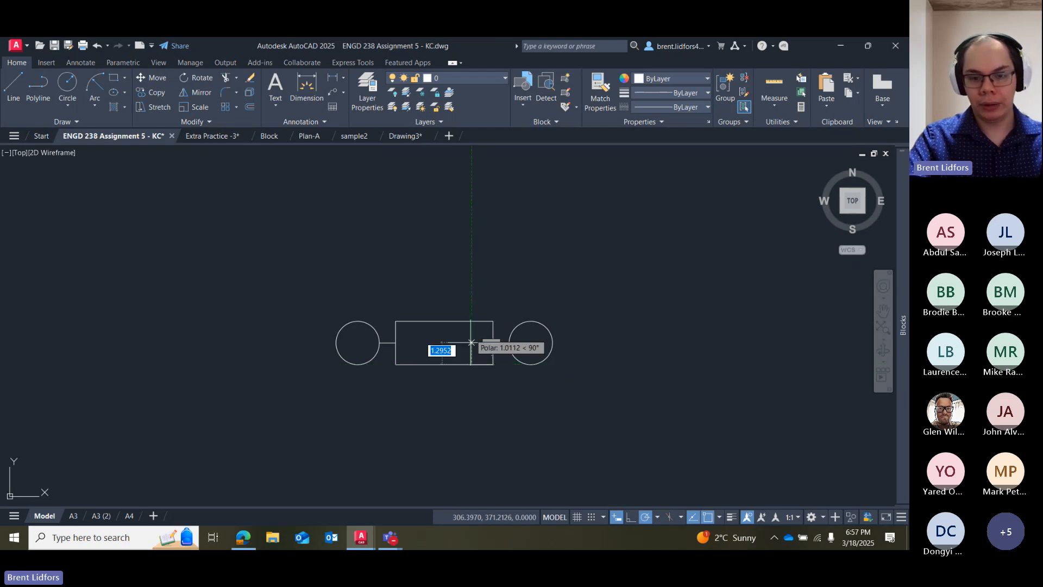
click(472, 321)
key(Return)
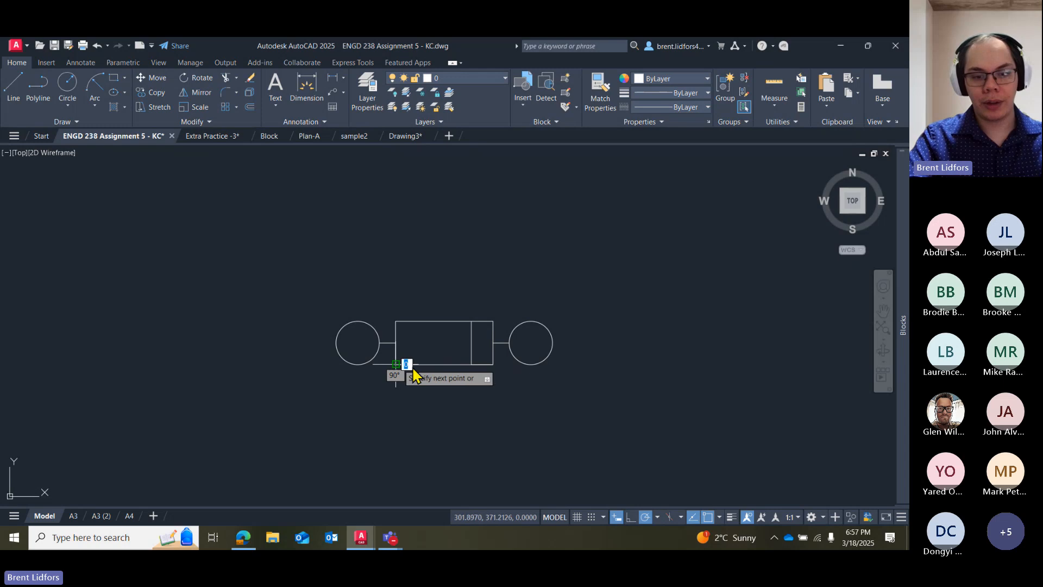
Draw a line from the fuse body's bottom-left corner 1 unit right along the edge and straight up to the top edge.
click(395, 364)
text(1)
key(Return)
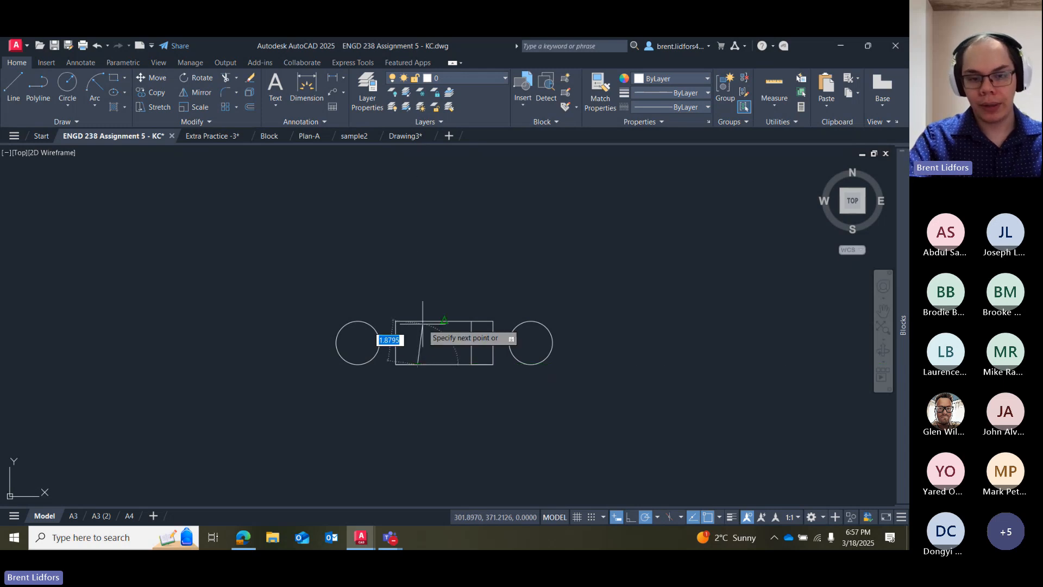
click(418, 321)
key(Return)
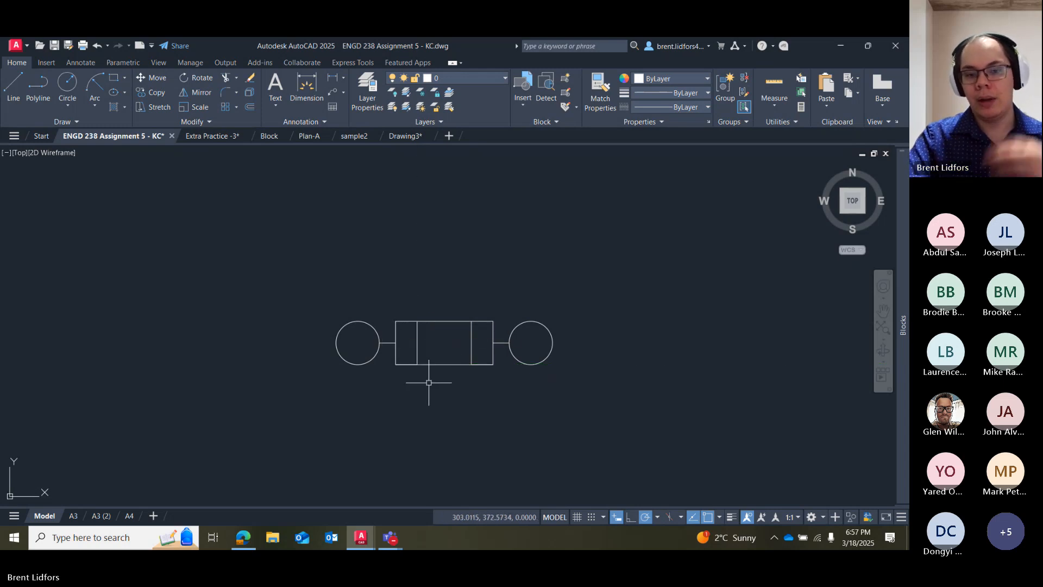
Move the short overlapping line at the fuse body's bottom-left corner downward off the edge, and undo the move.
click(406, 364)
click(406, 364)
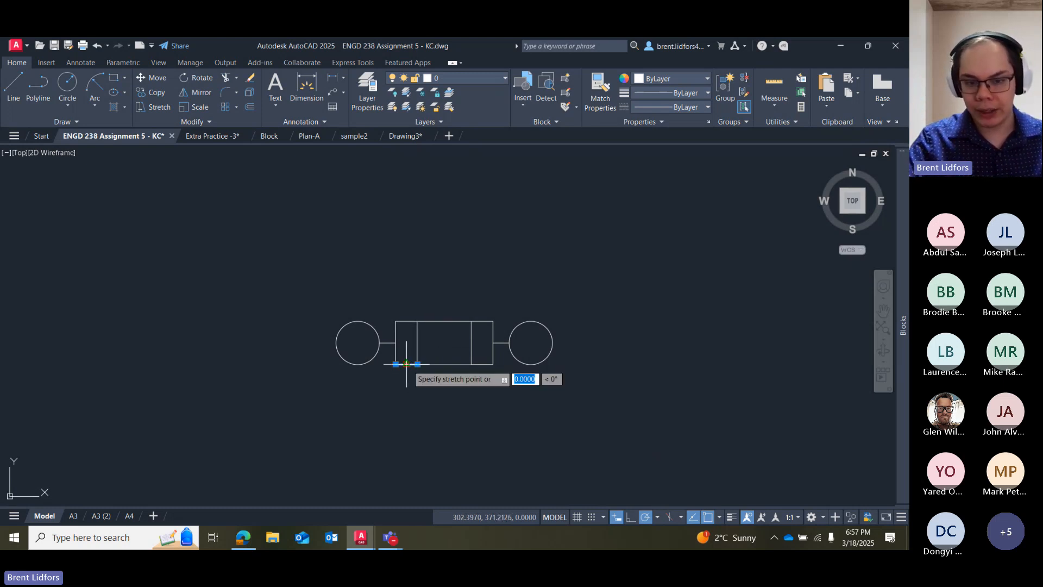
click(407, 379)
key(ctrl+z)
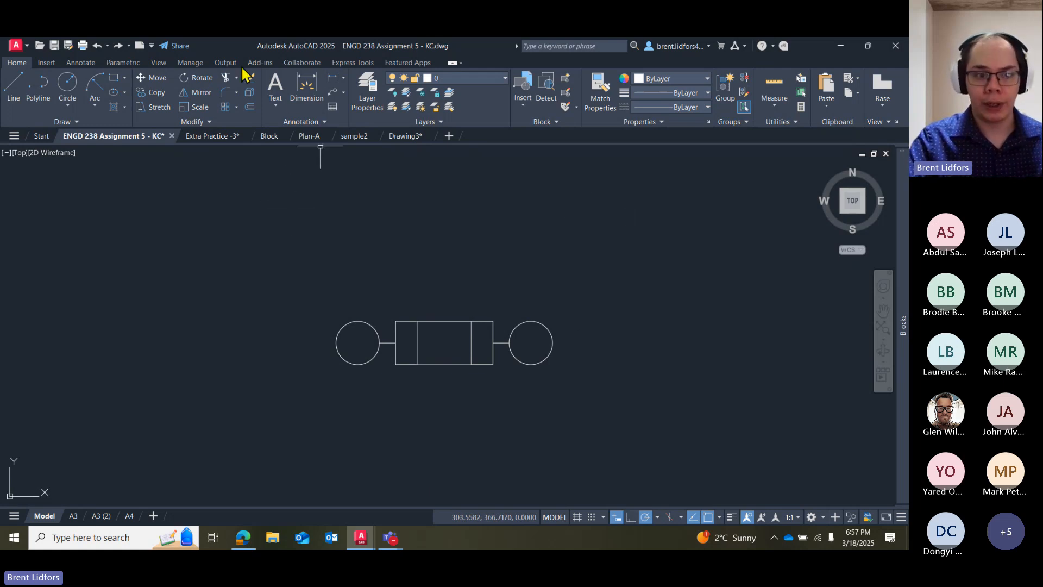
Run Overkill on the whole fuse symbol with the existing comparison settings, and select the body's bottom edge to check for duplicates.
click(190, 63)
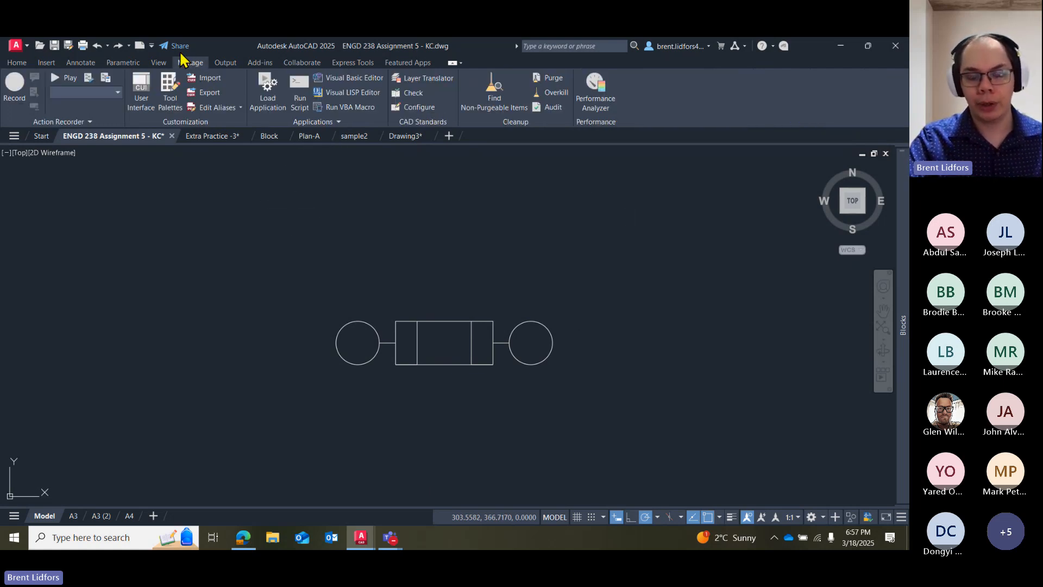
click(544, 93)
mouse_move(508, 240)
mouse_down()
mouse_move(275, 396)
mouse_move(704, 209)
mouse_up()
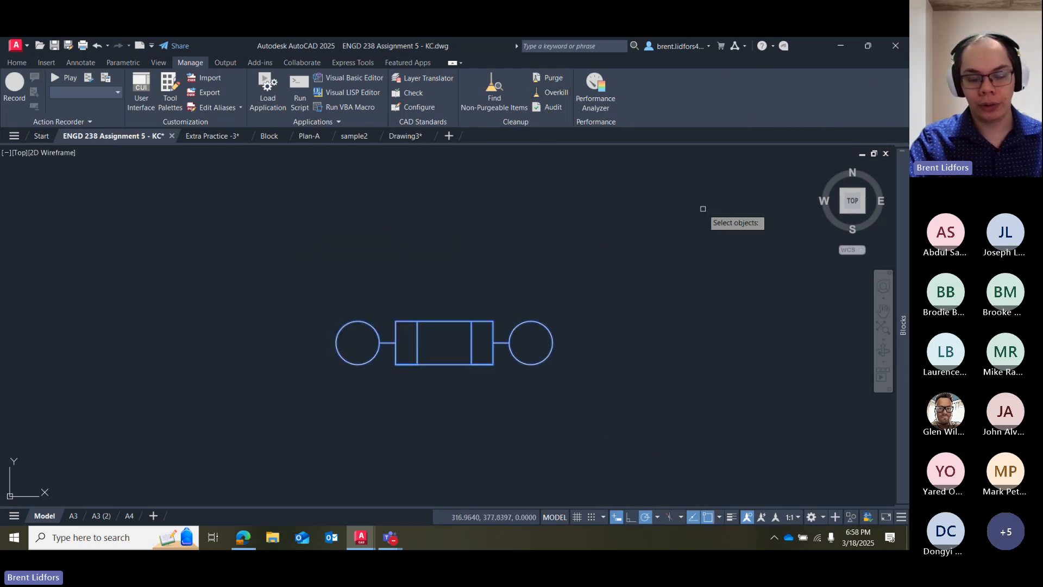
key(Return)
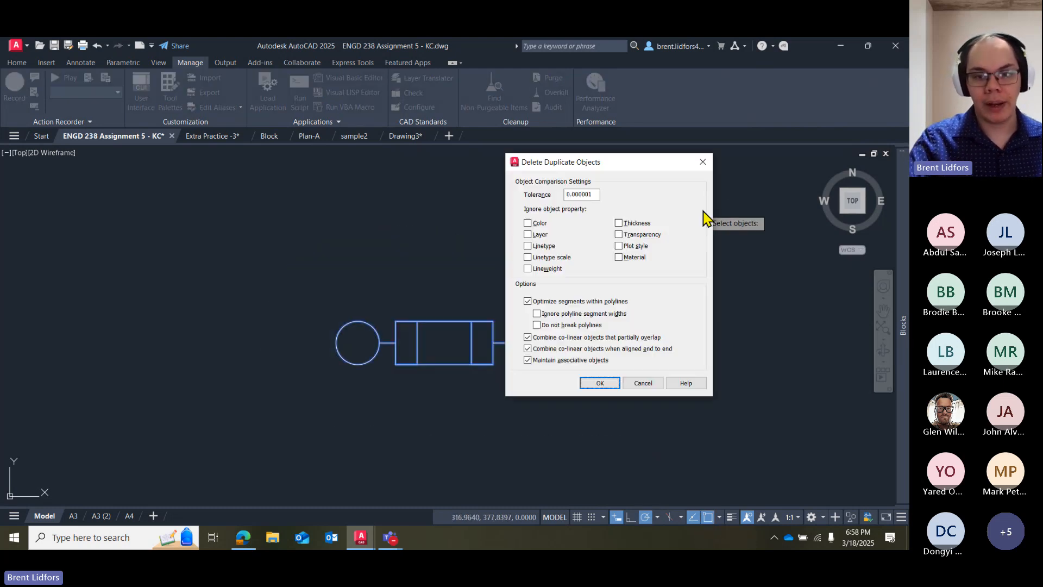
drag(617, 170, 555, 177)
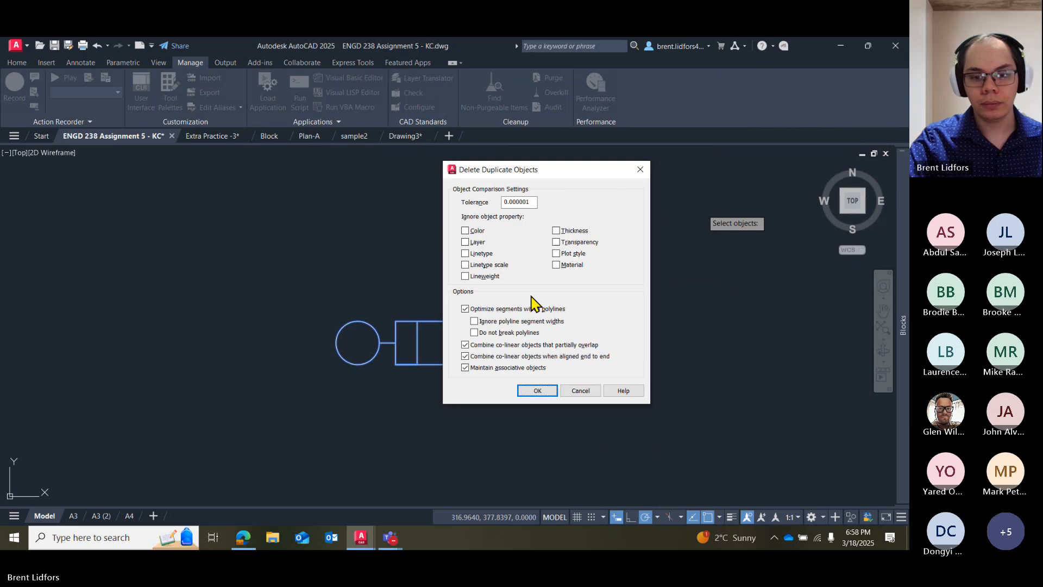
click(535, 391)
click(413, 364)
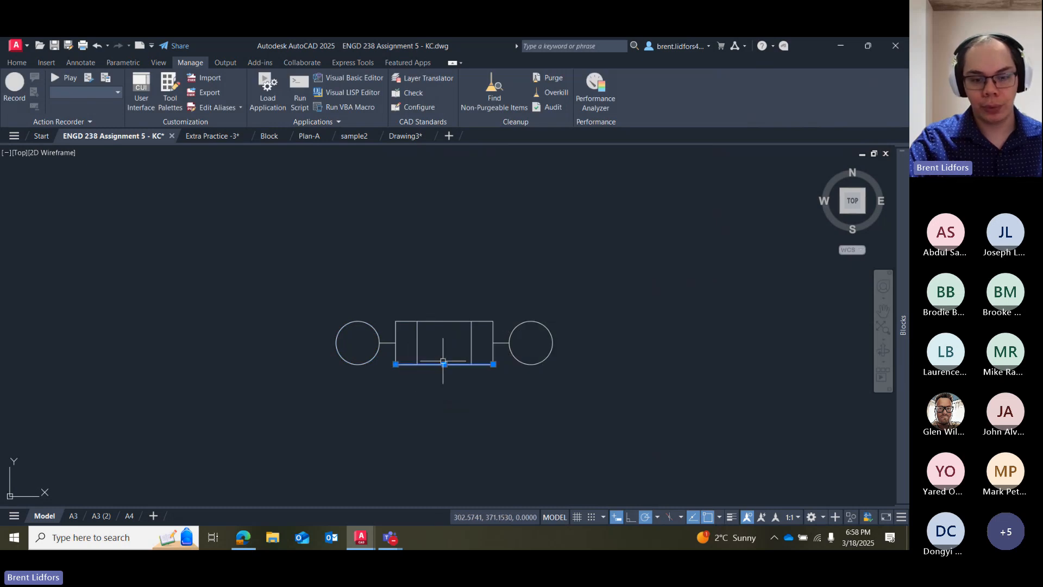
Try moving the rectangle's bottom line below the figure, and undo the move.
click(444, 364)
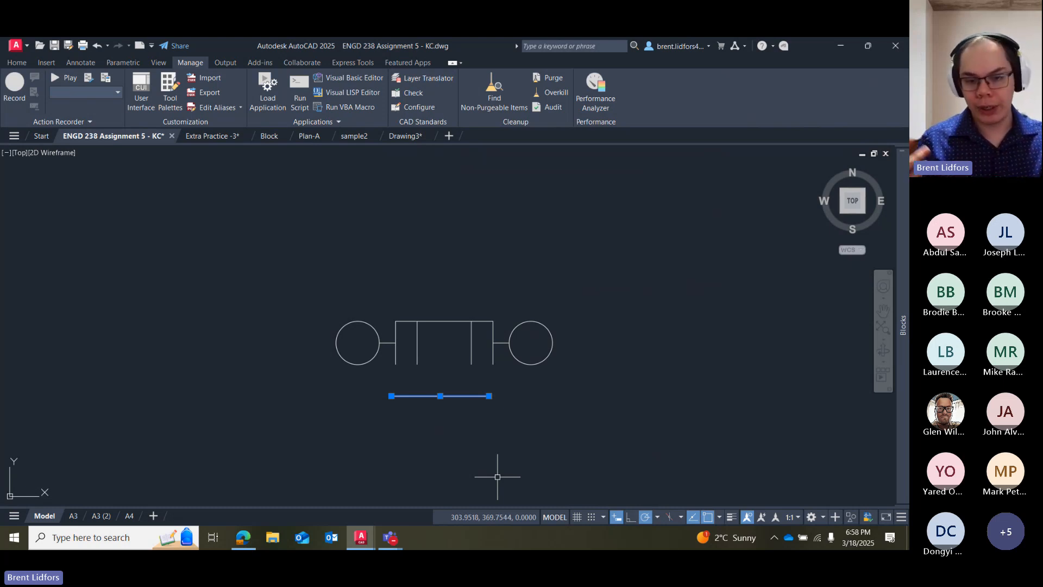
key(ctrl+z)
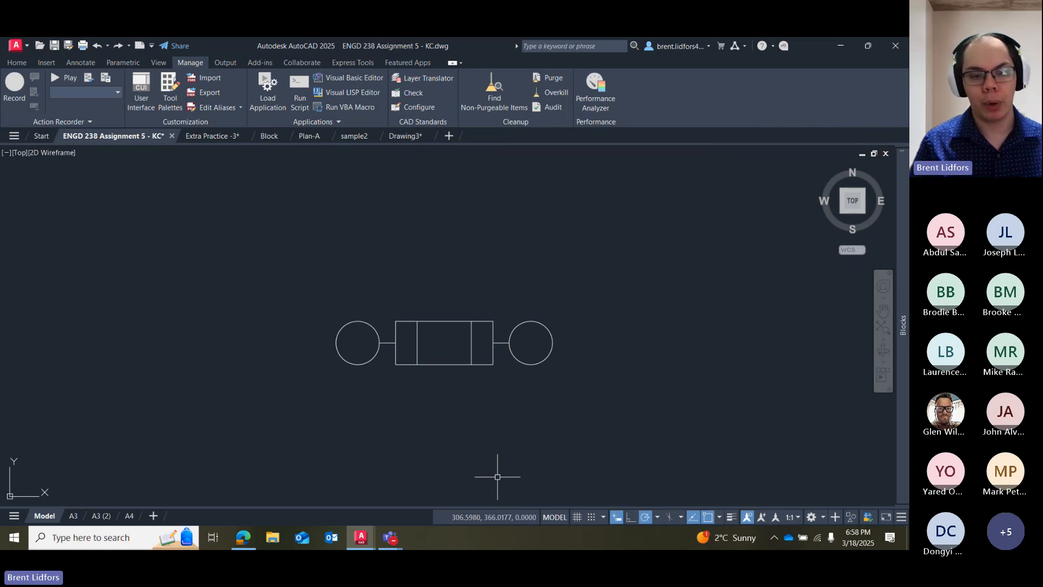
Switch to the Teams meeting window to check the participants and chat, and return to the ENGD 238 Assignment 5 - KC drawing in AutoCAD.
click(400, 541)
click(412, 517)
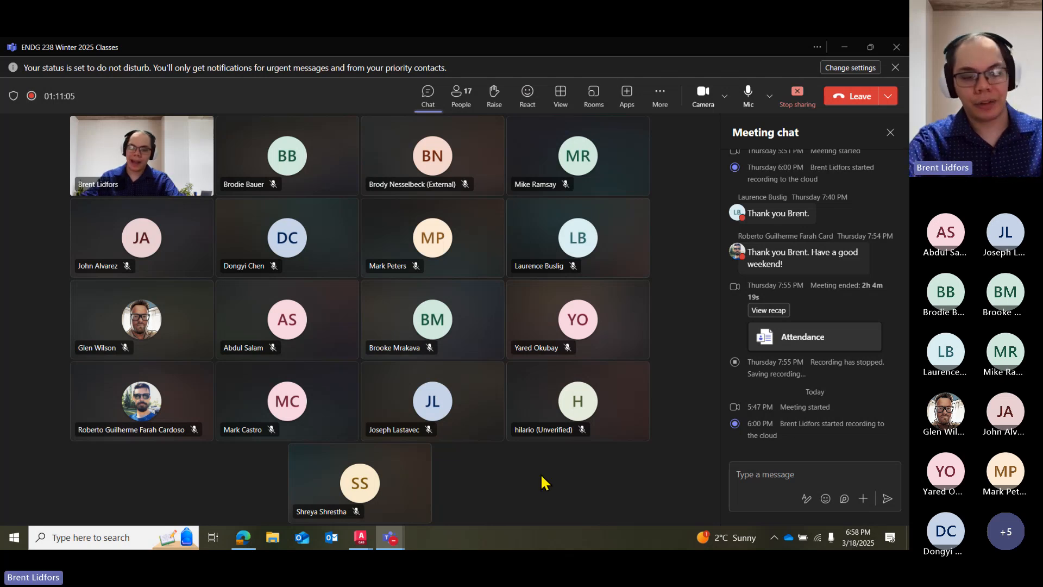
click(374, 537)
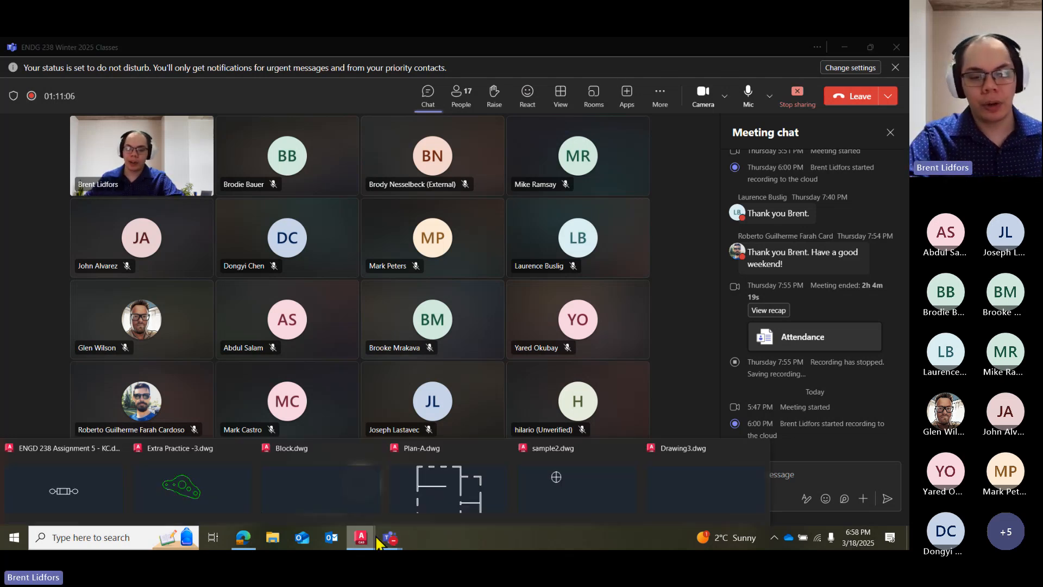
click(93, 500)
Draw a duplicate circle over the left small circle, using the same centre and radius.
click(17, 62)
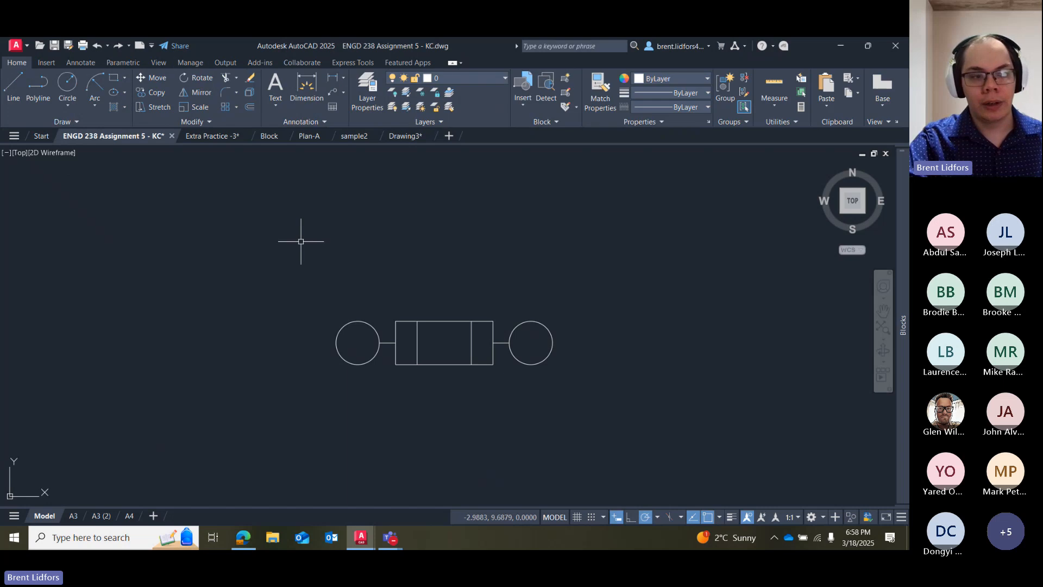
click(71, 99)
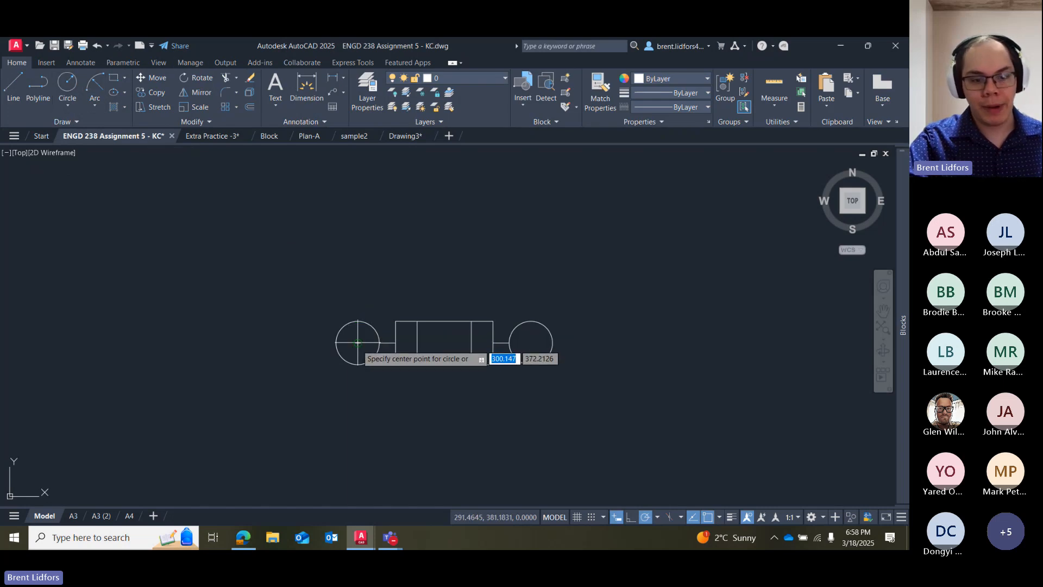
click(357, 343)
click(380, 343)
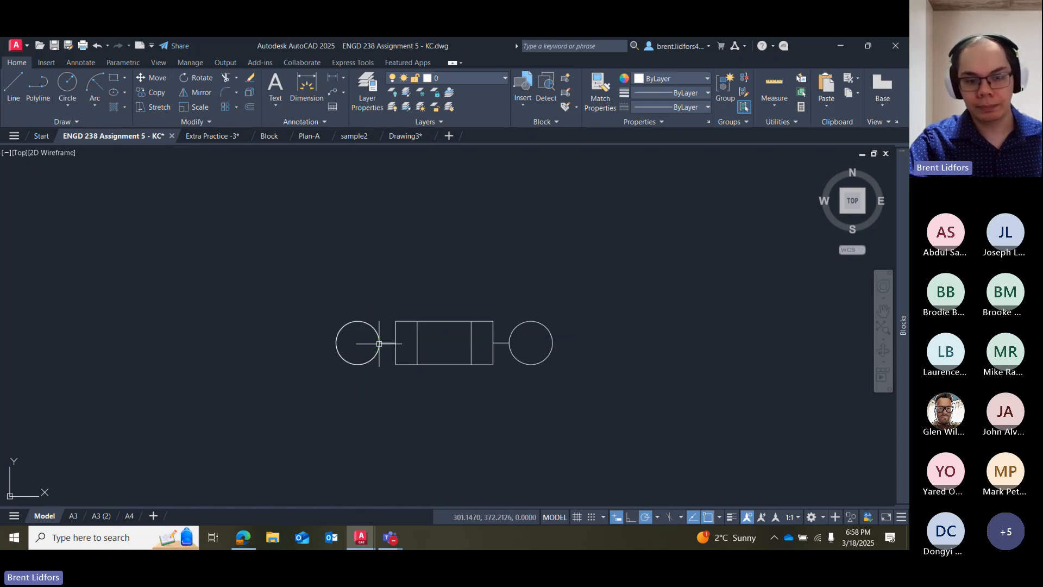
Draw a separate larger circle in the empty area to the left of the existing figure.
click(68, 84)
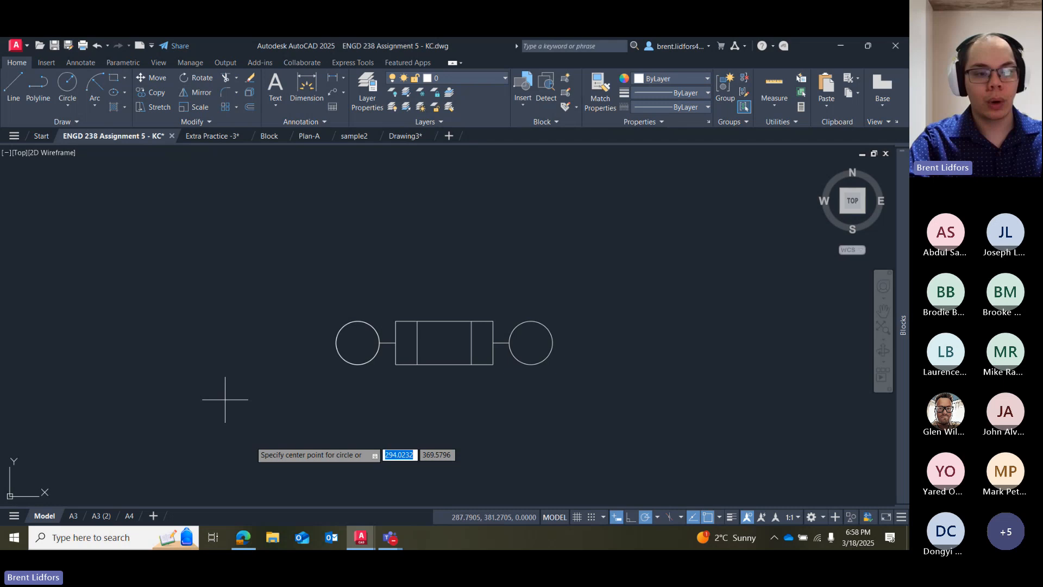
click(159, 308)
click(211, 310)
click(94, 84)
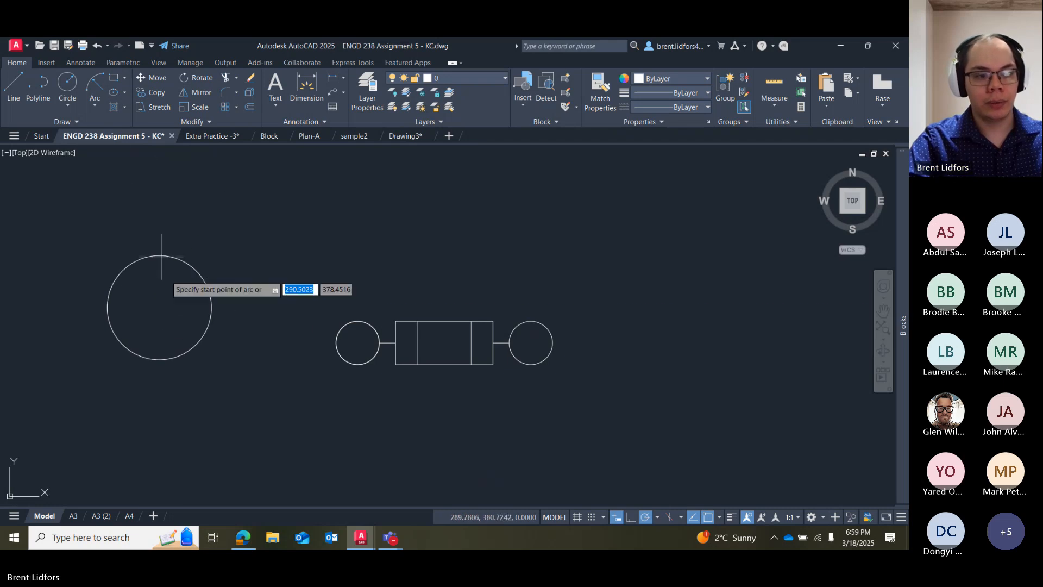
click(159, 255)
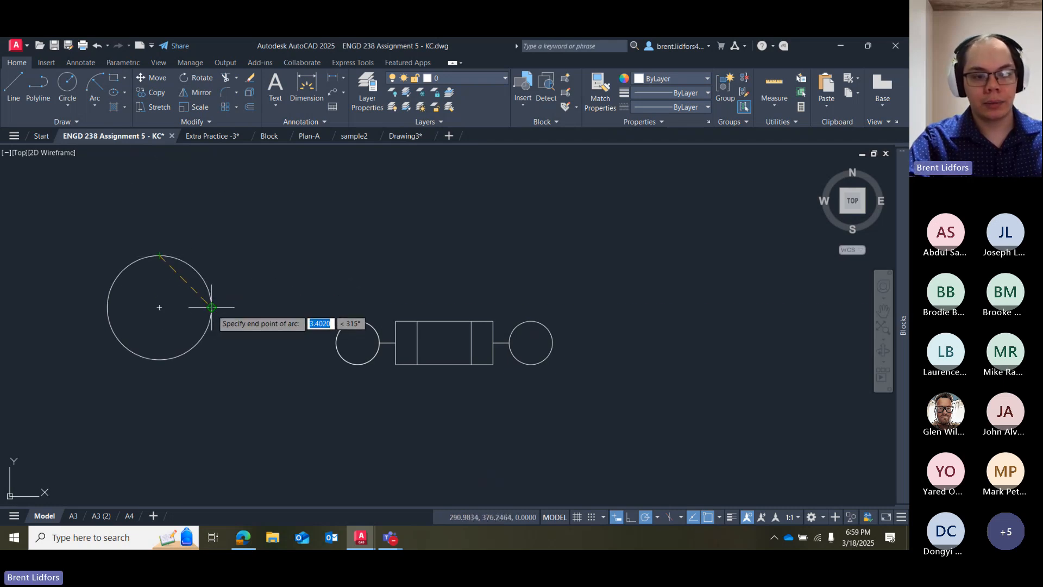
click(211, 308)
key(Escape)
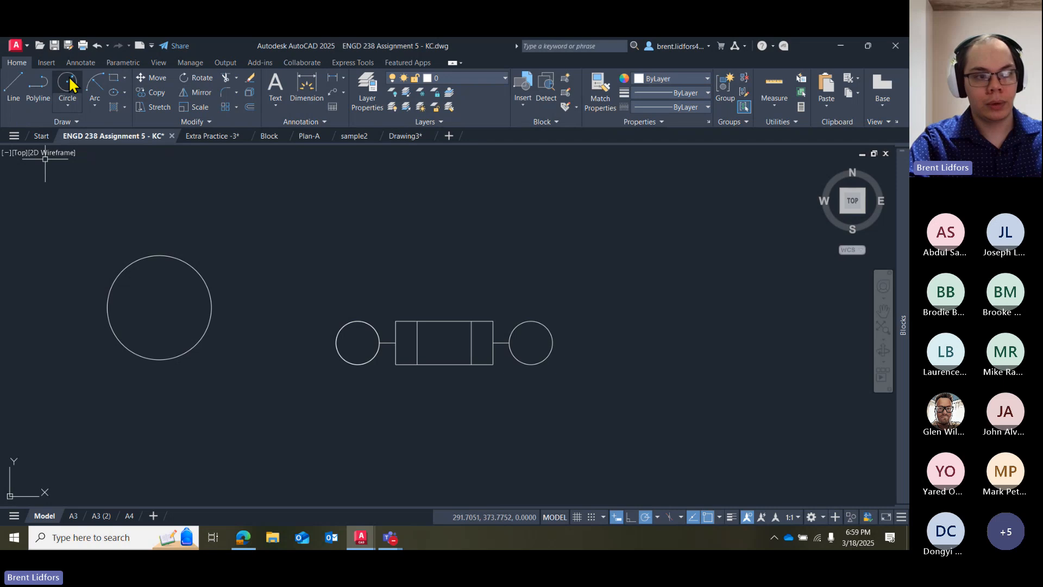
Draw a quarter arc directly over the large circle from its right quadrant to its top quadrant, and check the overlap.
click(95, 85)
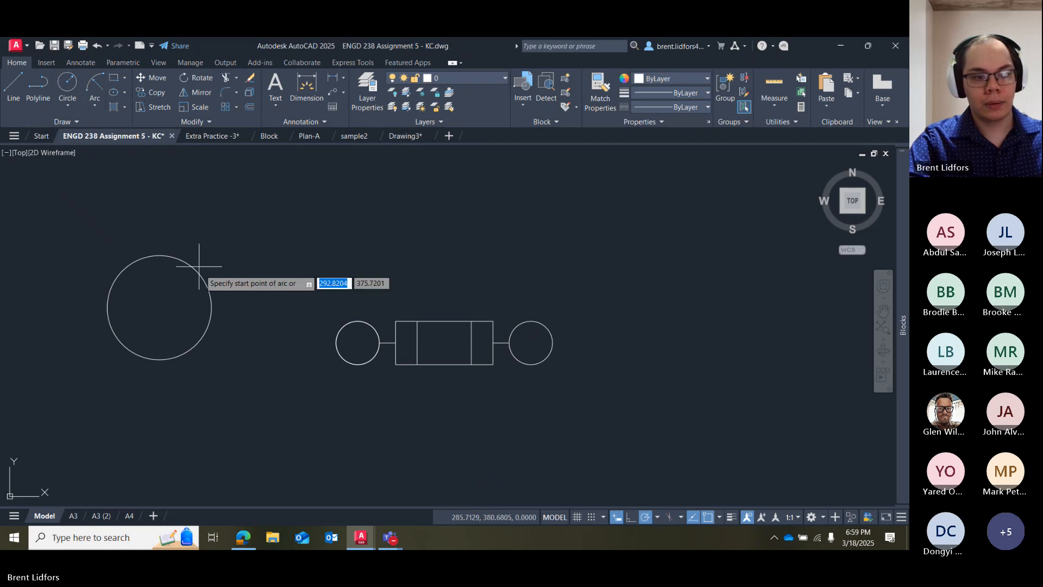
click(211, 307)
click(159, 255)
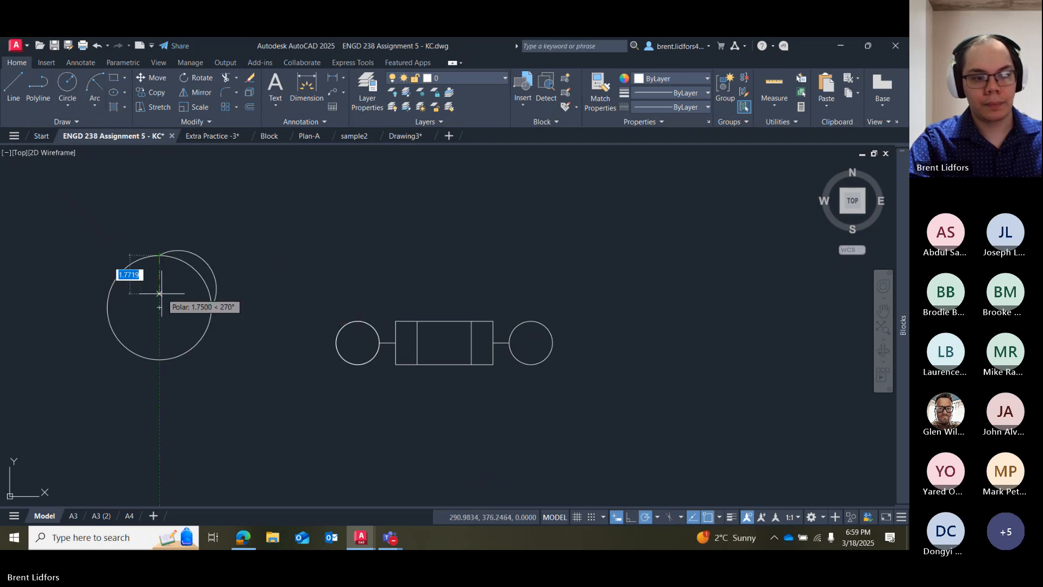
key(Escape)
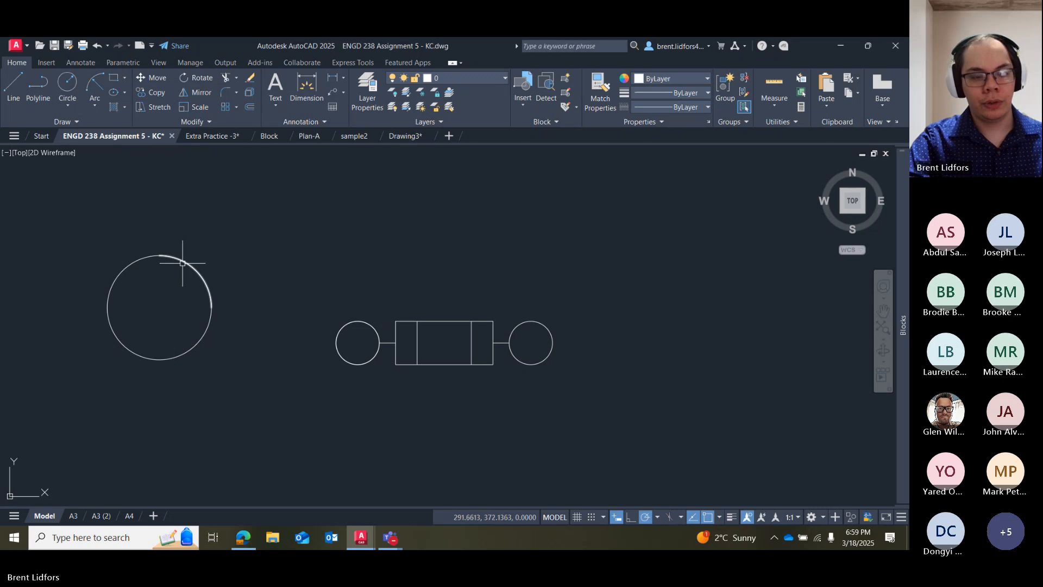
scroll(170, 261, up, 5)
click(187, 244)
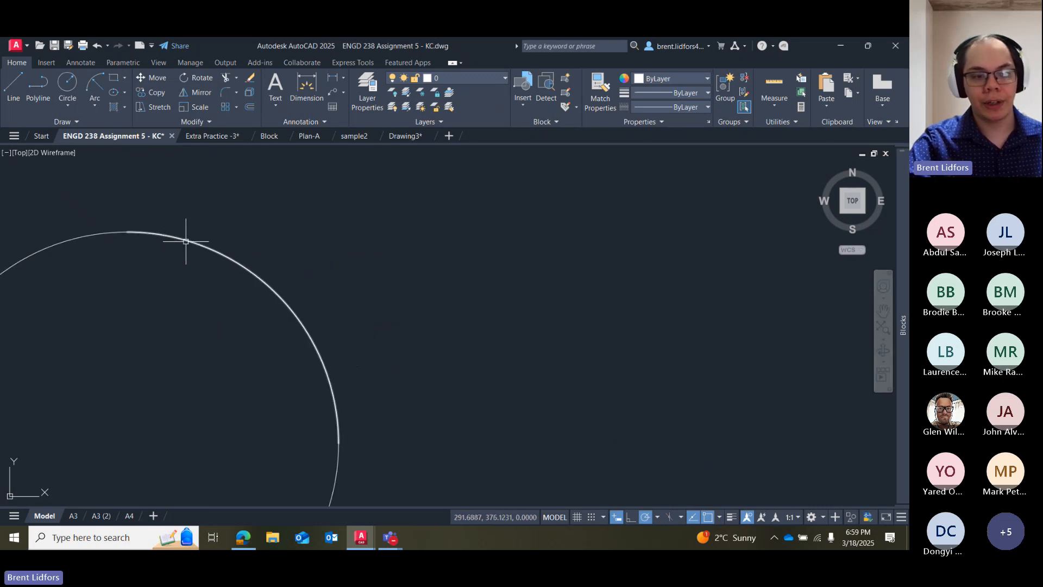
scroll(185, 239, down, 5)
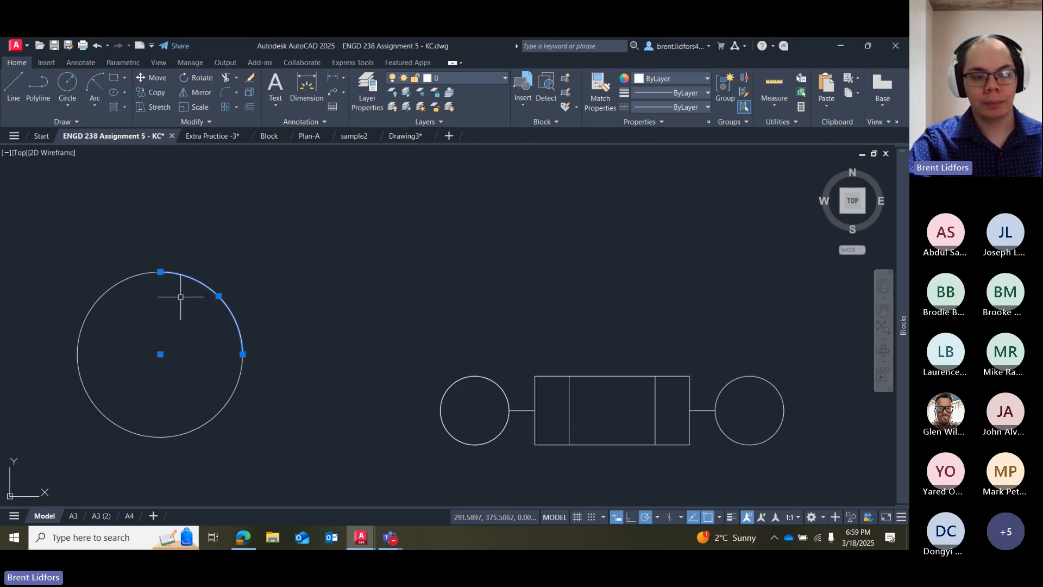
click(129, 276)
key(Escape)
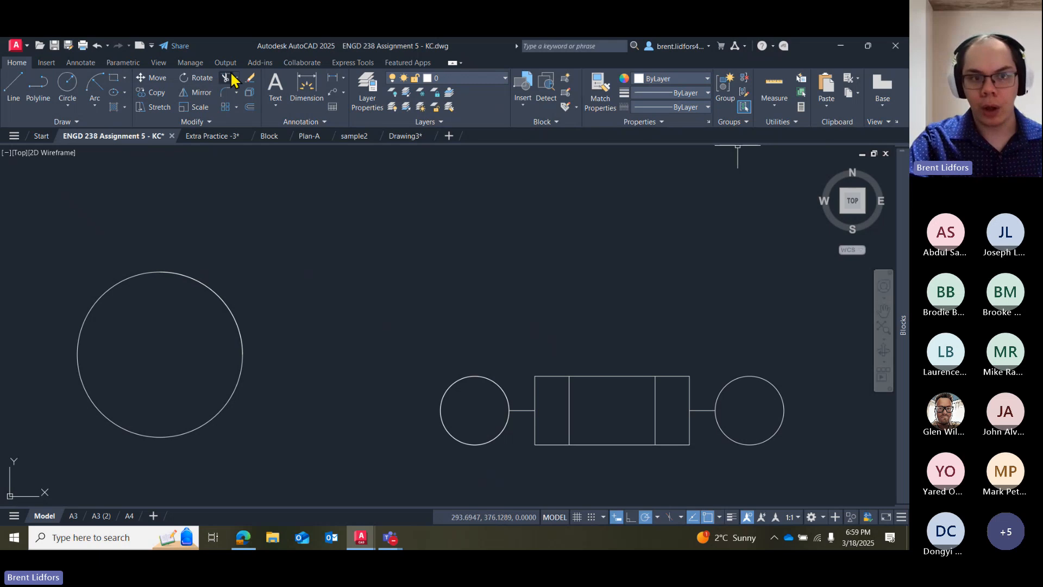
Run Overkill on the large circle, the left small circle and its connecting line to delete duplicate objects.
click(200, 63)
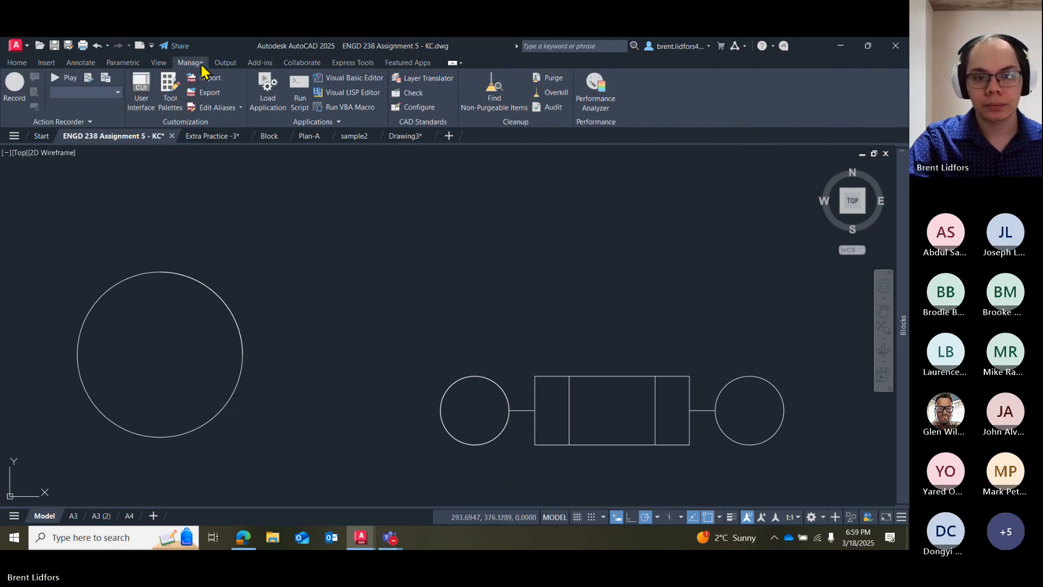
click(553, 92)
mouse_move(208, 249)
mouse_down()
mouse_move(93, 296)
mouse_move(414, 473)
mouse_move(420, 234)
mouse_up()
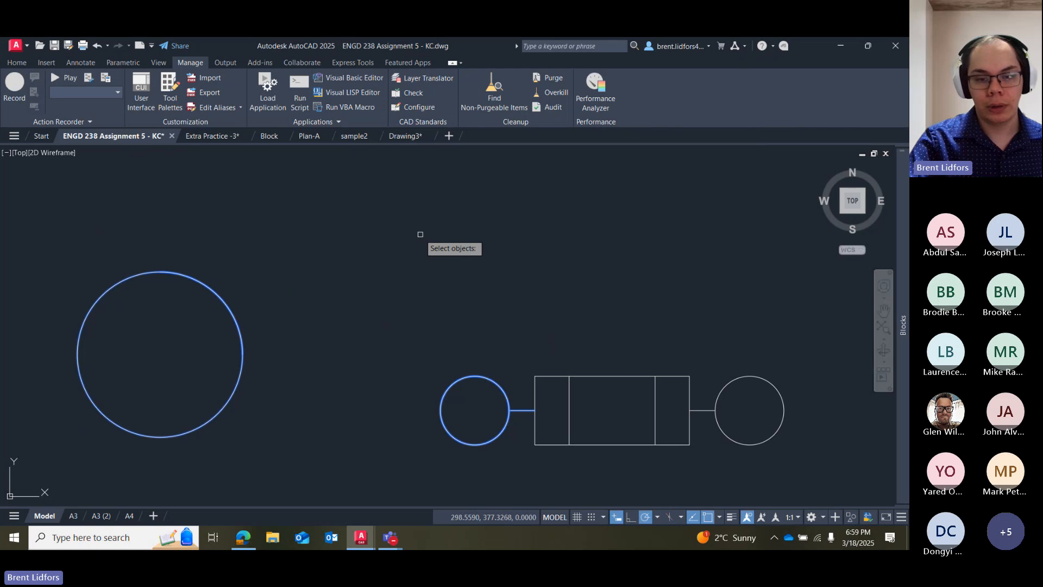
key(Return)
click(546, 396)
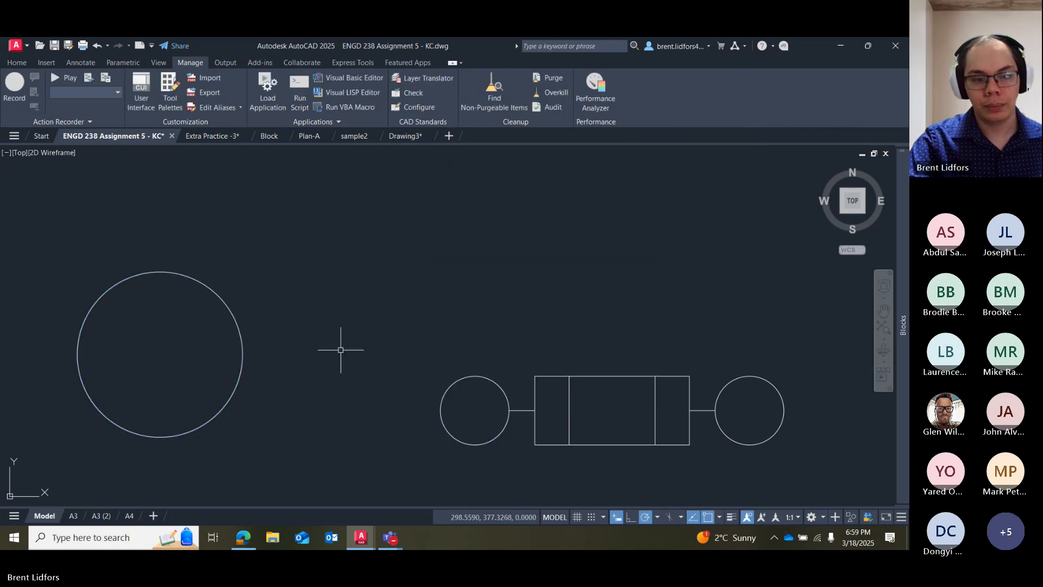
Move the large circle by its centre a short distance up and to the right.
click(217, 296)
click(160, 354)
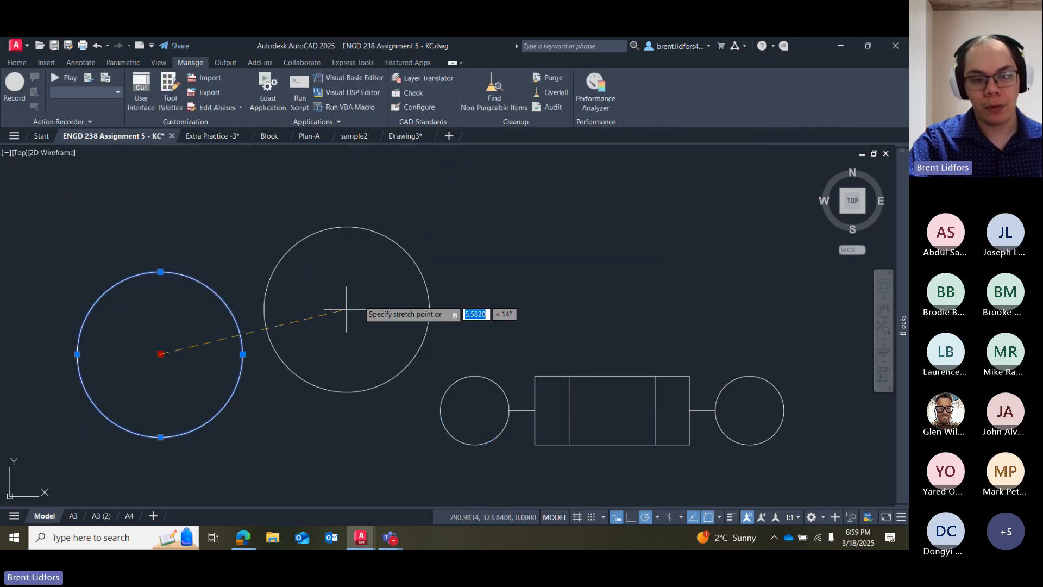
click(375, 279)
click(375, 279)
click(217, 329)
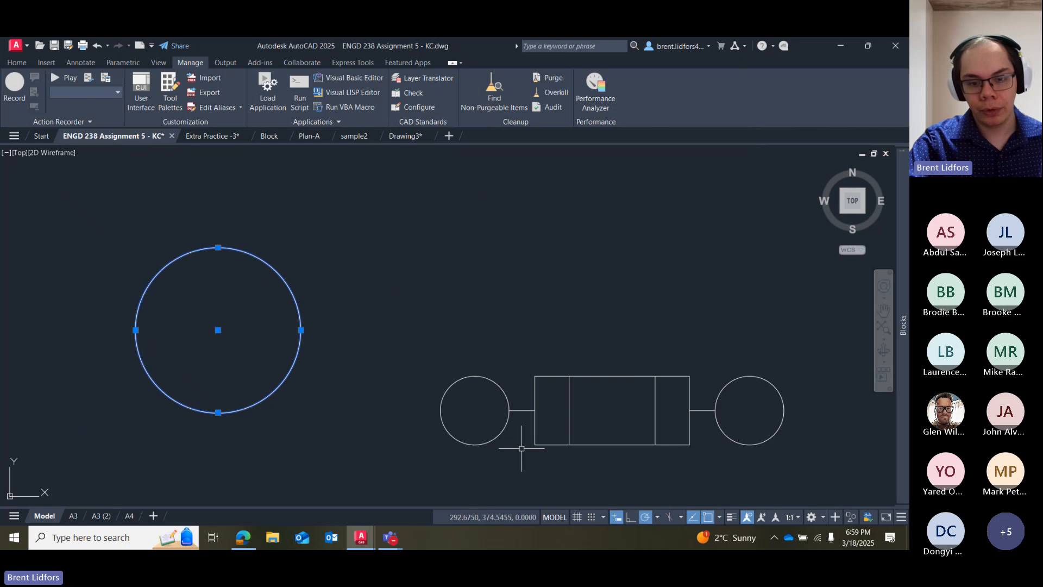
key(Escape)
Try moving the left small circle away from its connecting line by its centre, and undo the move.
click(453, 391)
click(475, 410)
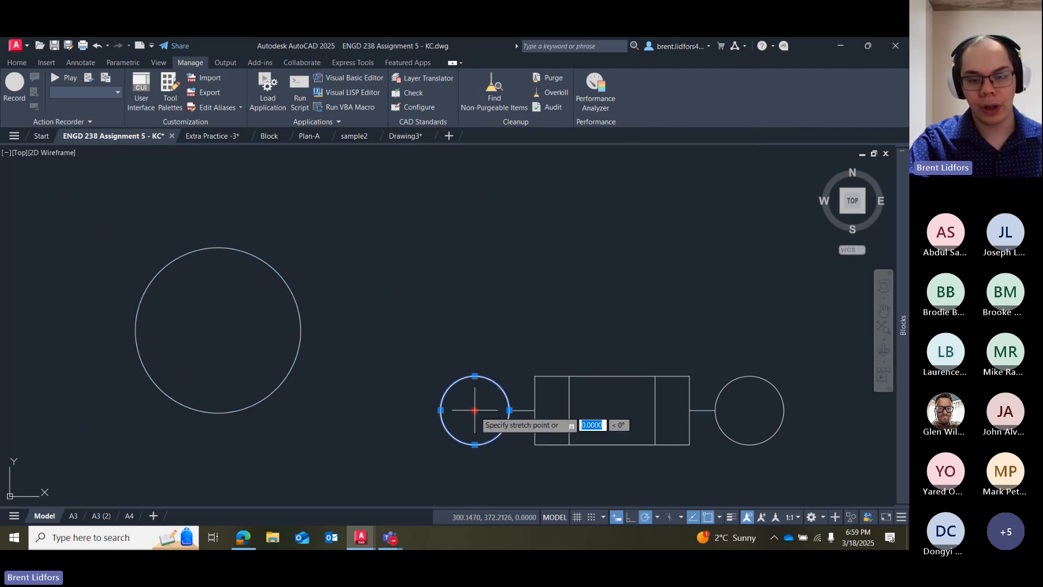
click(452, 394)
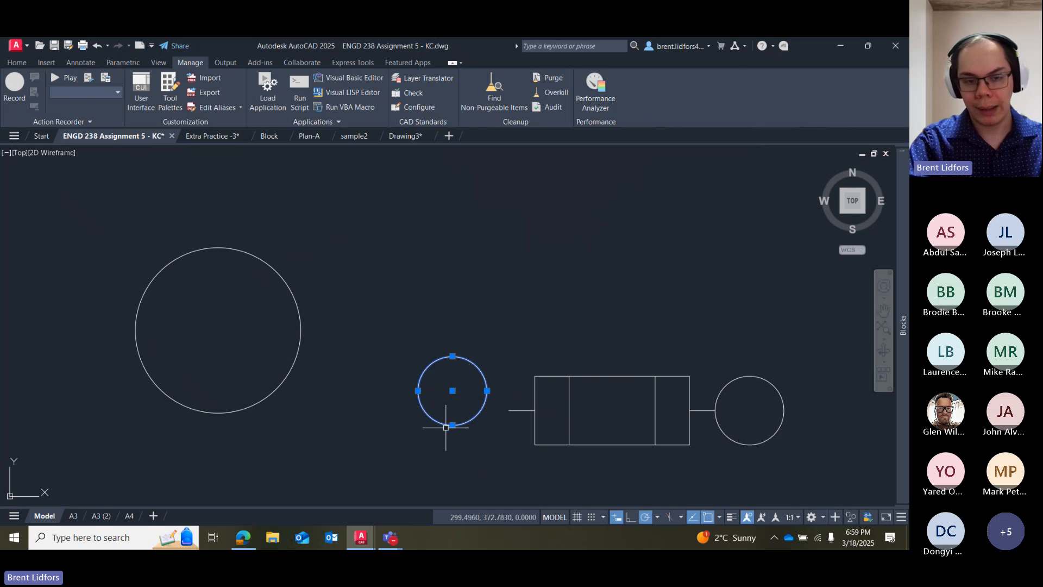
key(ctrl+z)
key(ctrl+z)
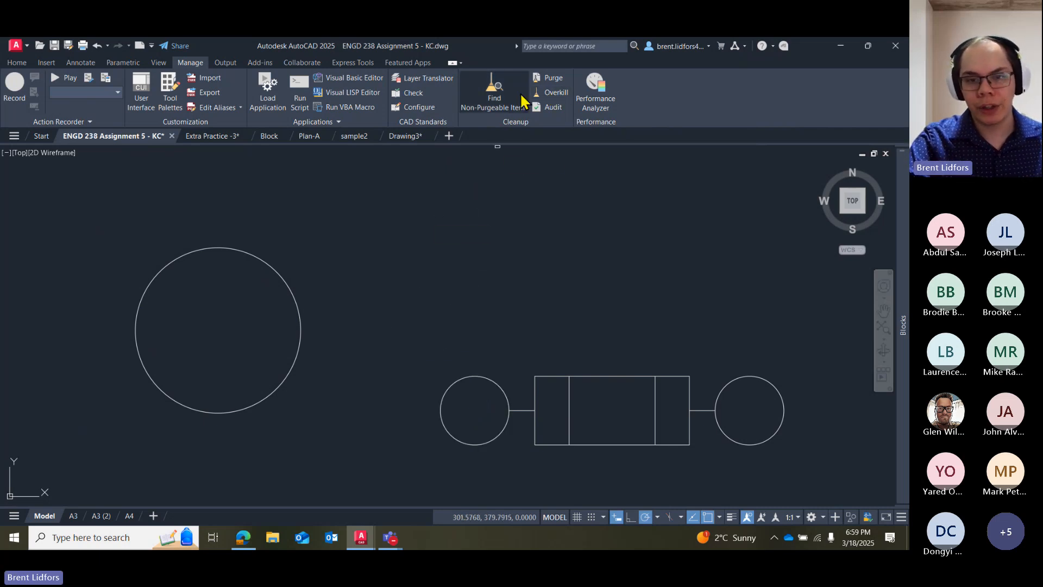
Run Overkill on the large circle with a tolerance of 0.000001.
click(552, 92)
mouse_move(328, 319)
mouse_down()
mouse_move(344, 459)
mouse_move(352, 422)
mouse_up()
key(Return)
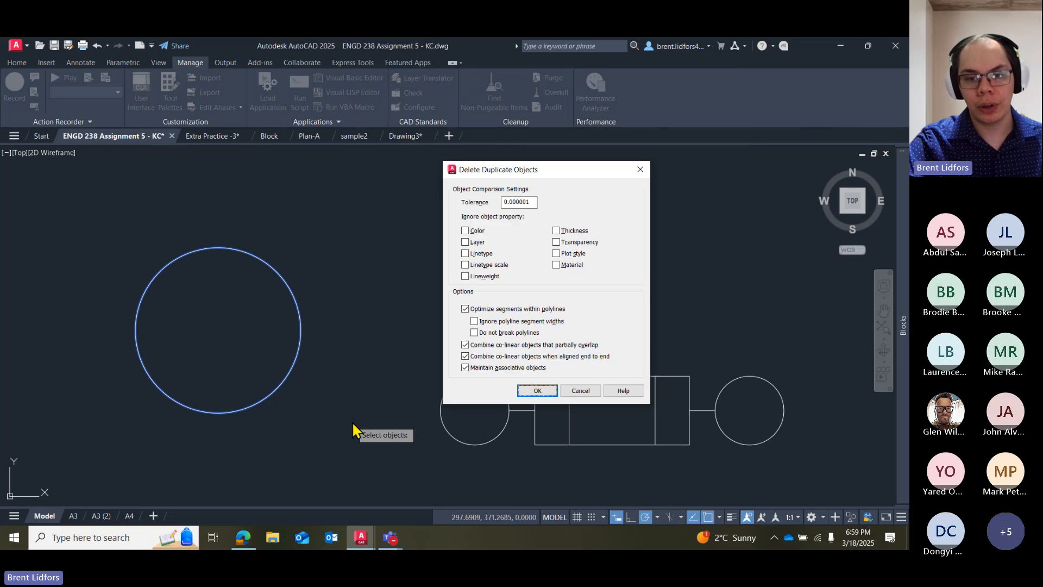
drag(571, 169, 515, 181)
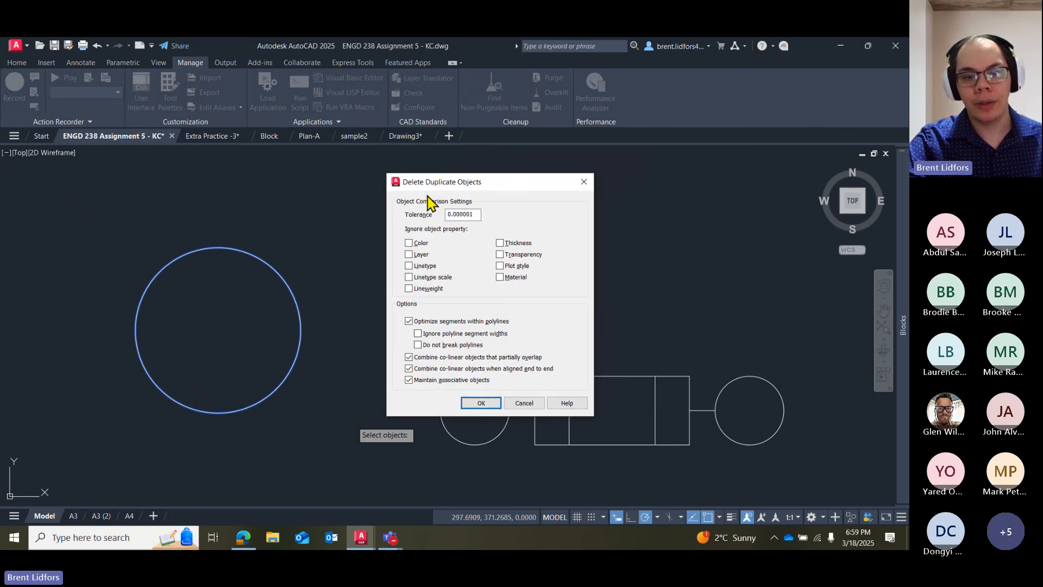
drag(445, 214, 479, 215)
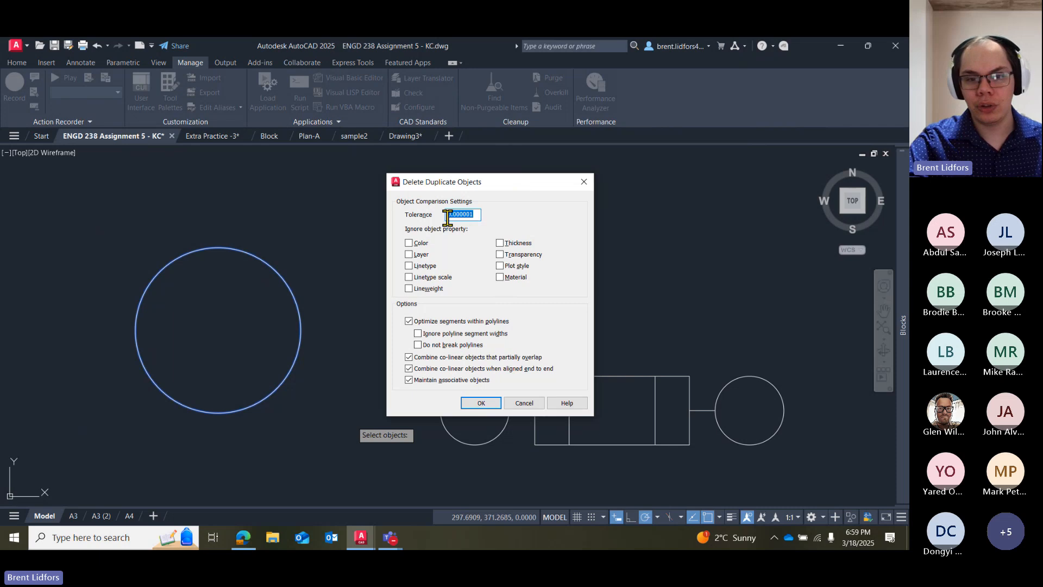
click(480, 213)
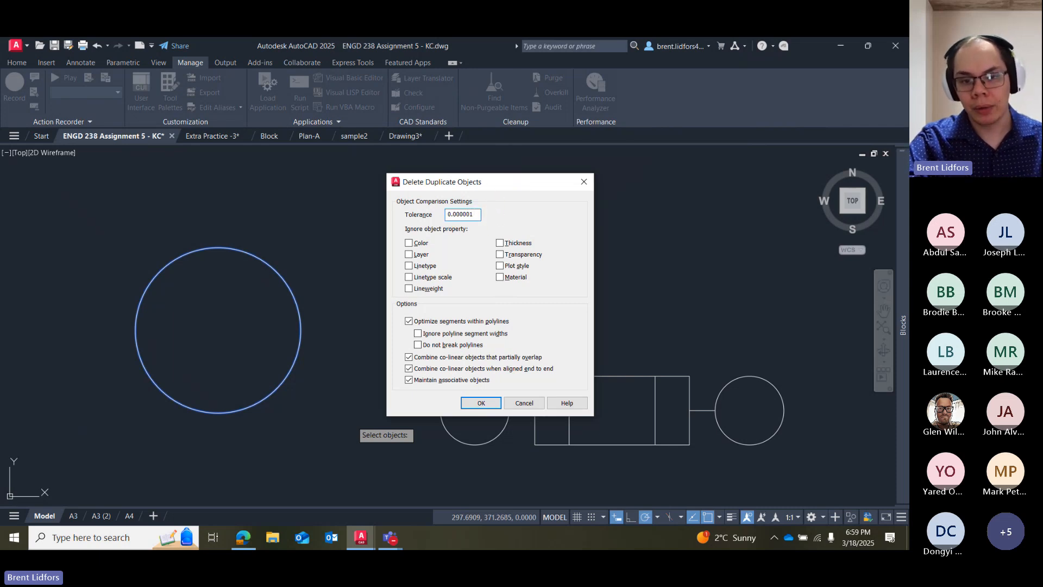
drag(479, 182, 496, 171)
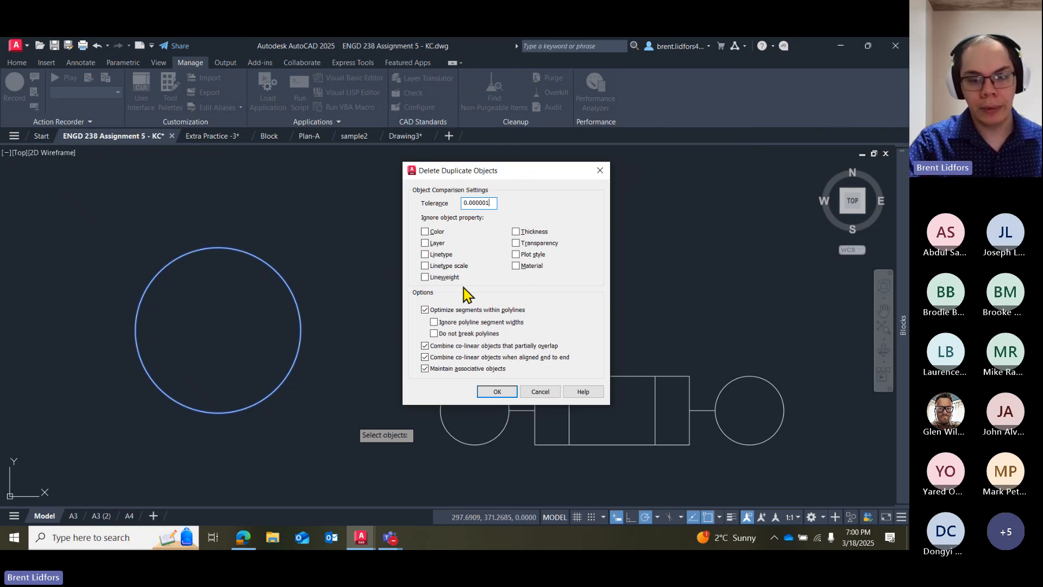
click(494, 392)
Delete the large circle and the remaining figure of small circles, connecting lines and rectangle.
mouse_move(291, 247)
mouse_down()
mouse_move(232, 228)
mouse_move(228, 370)
mouse_move(256, 379)
mouse_up()
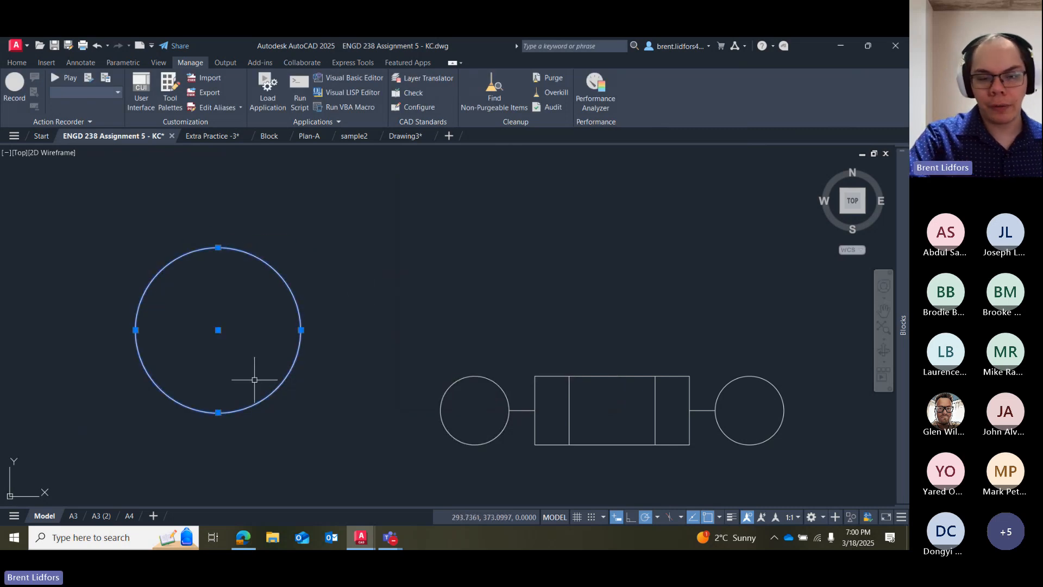
key(Delete)
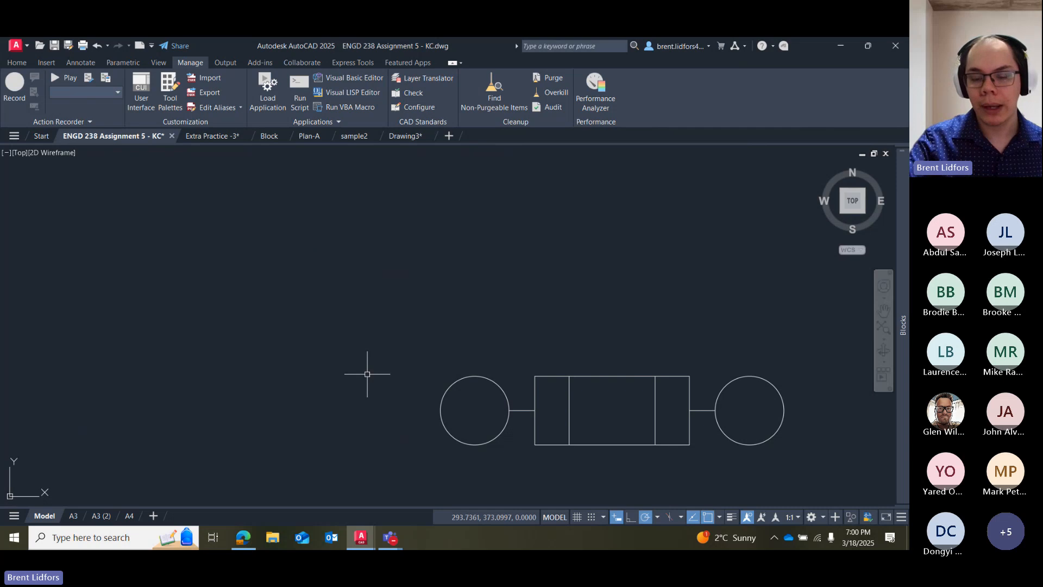
scroll(462, 351, down, 6)
click(509, 322)
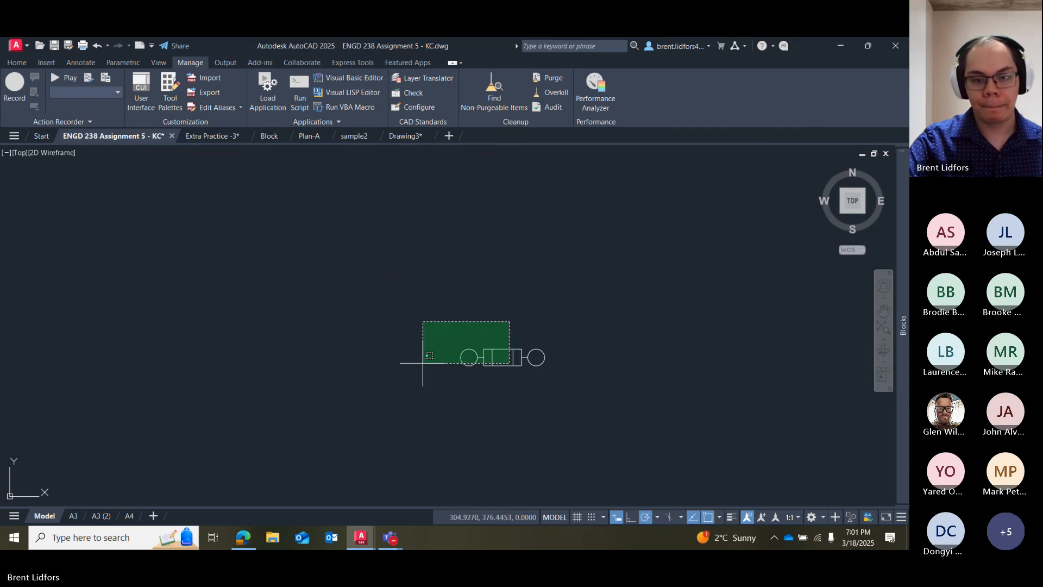
click(429, 356)
key(Delete)
Switch to the Teams meeting window.
click(387, 539)
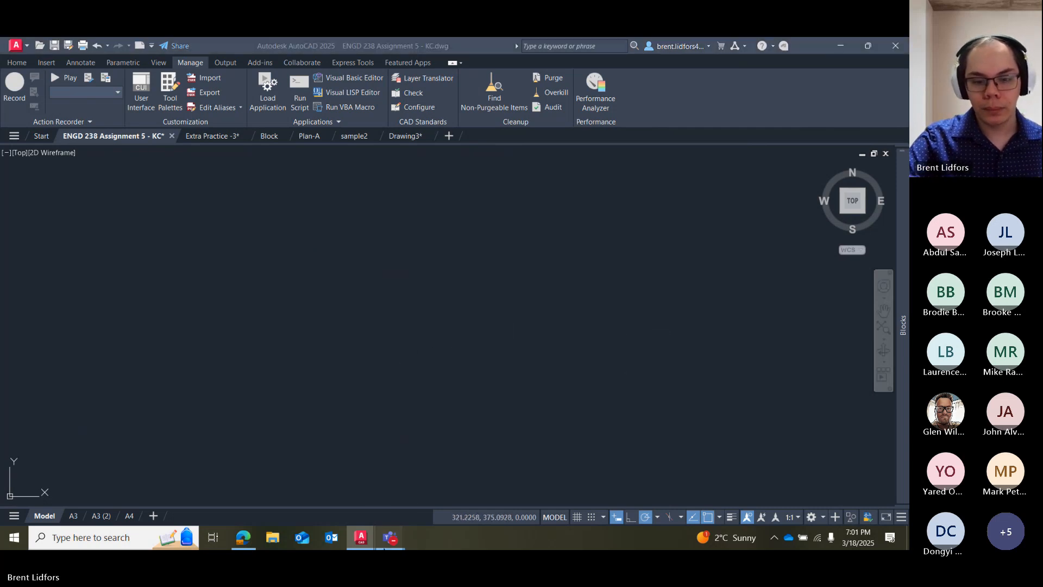
click(416, 508)
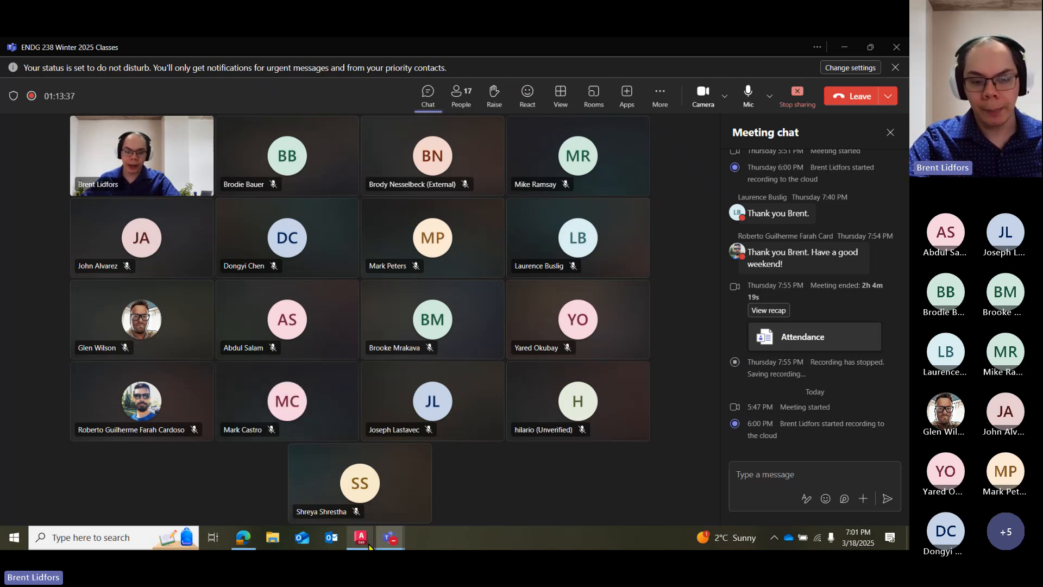
Switch to the sample2 drawing in AutoCAD and close it.
mouse_move(363, 540)
mouse_move(211, 465)
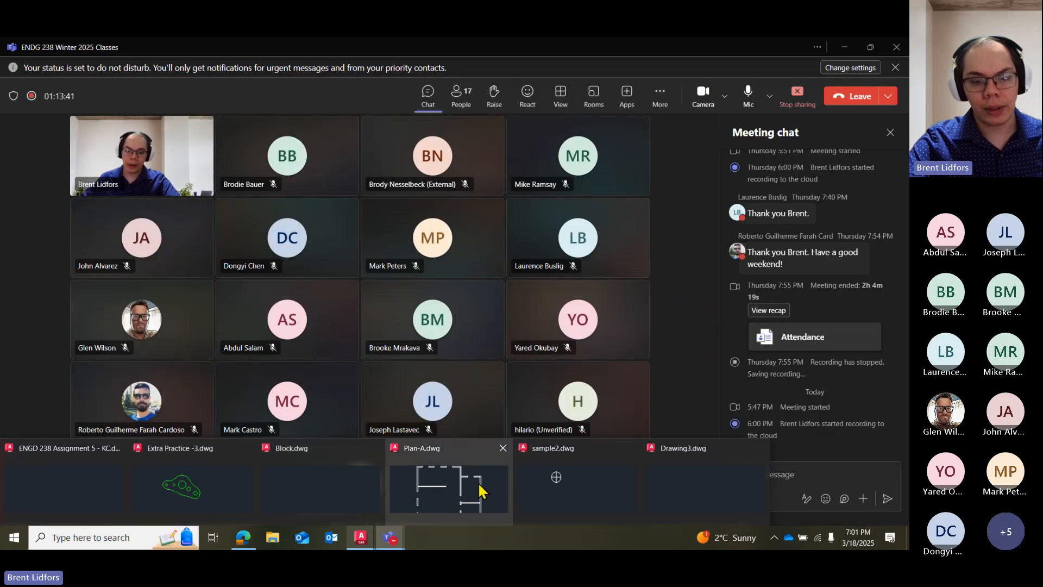
click(550, 492)
click(369, 136)
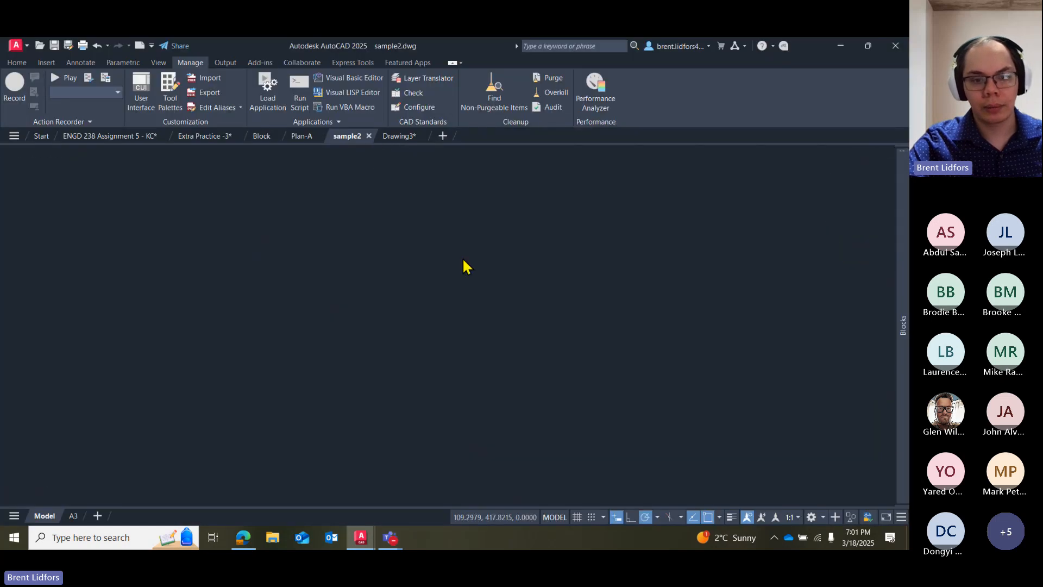
Go through the open drawings and close Drawing3 without saving its changes.
click(224, 137)
click(266, 138)
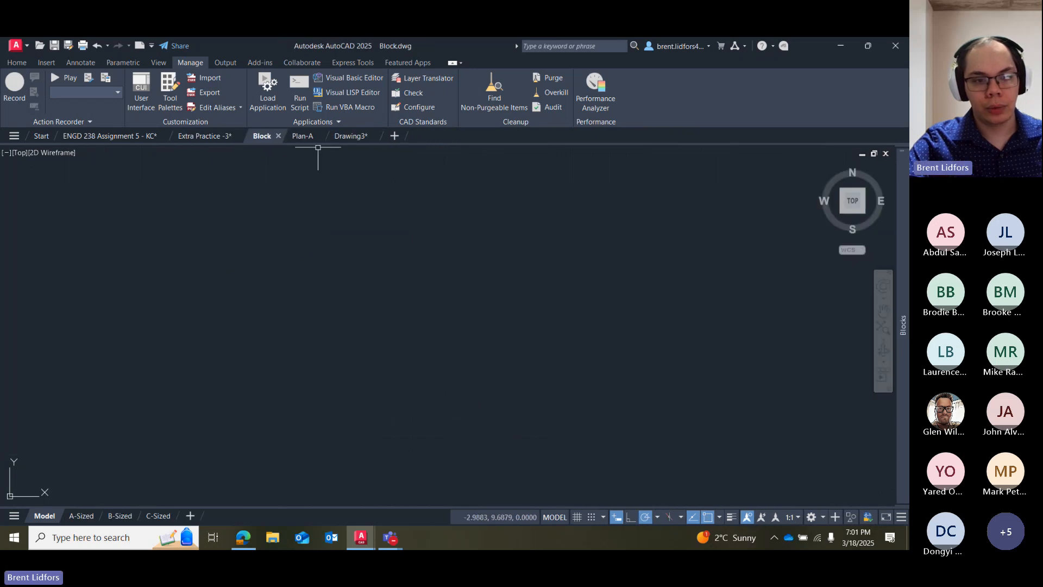
mouse_move(311, 142)
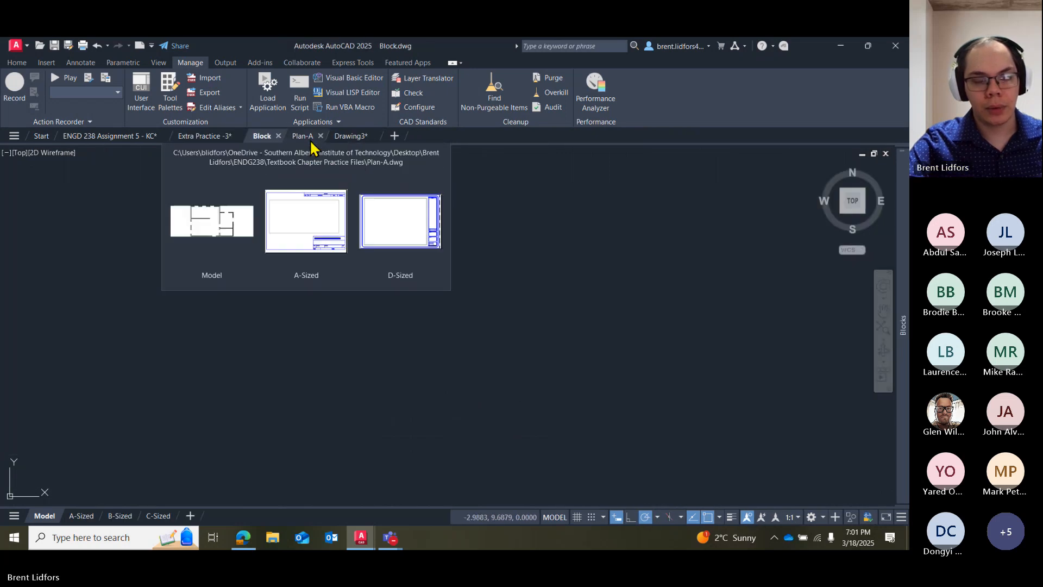
click(363, 139)
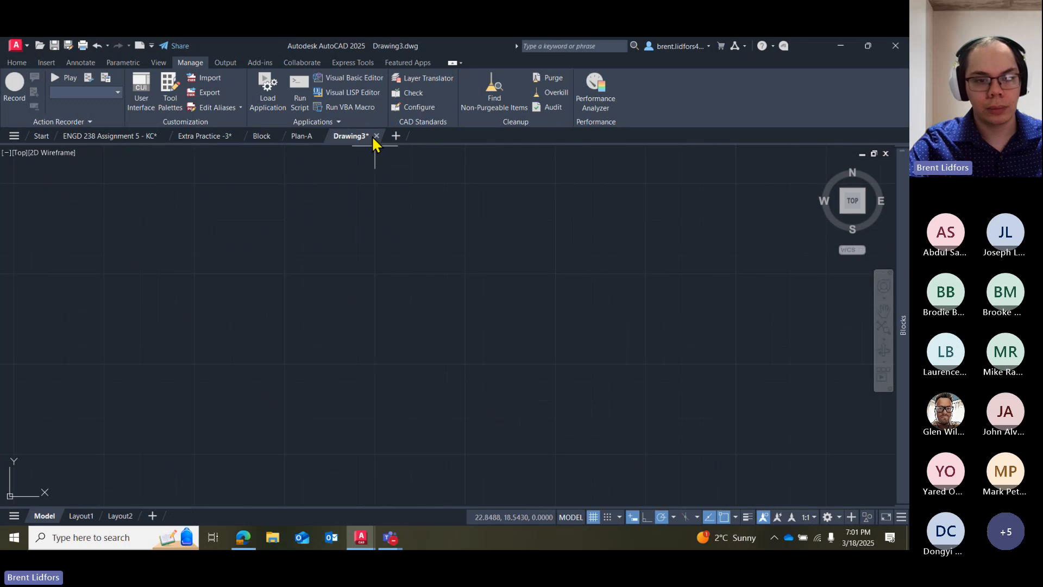
click(376, 136)
click(475, 315)
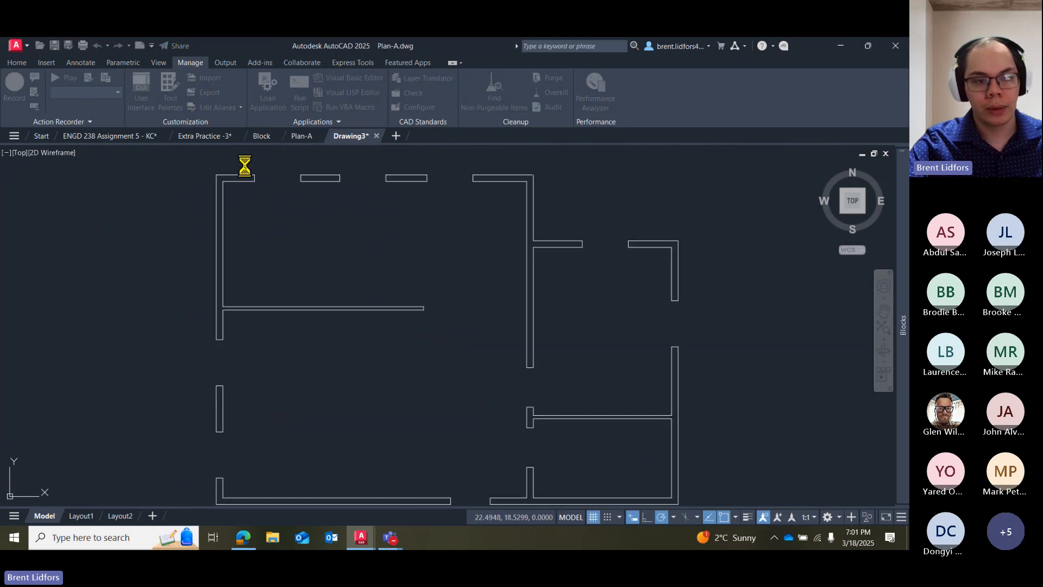
Bring up the Extra Practice -3 drawing and display the annotation tools.
click(217, 137)
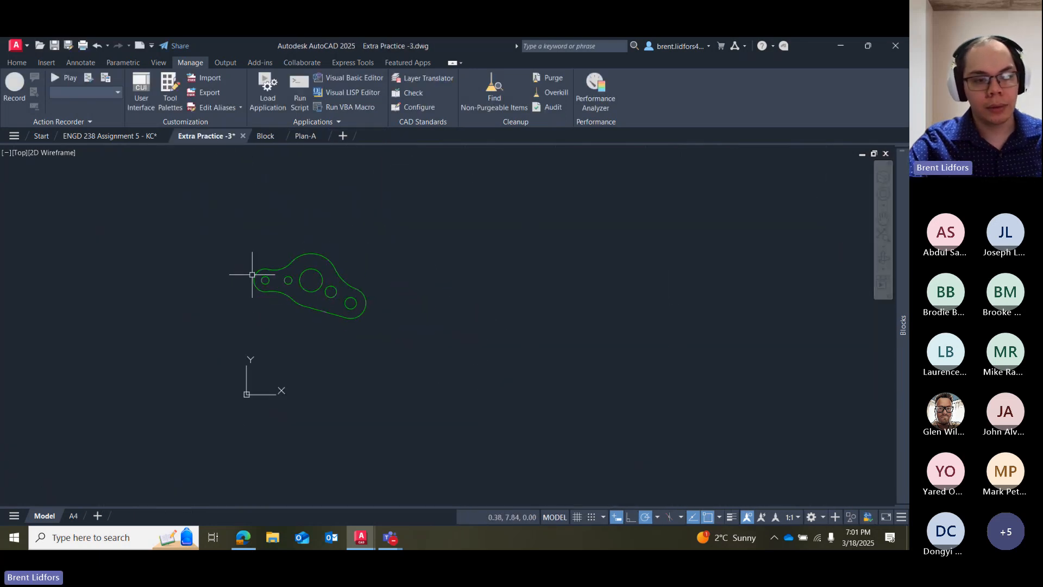
scroll(253, 274, up, 4)
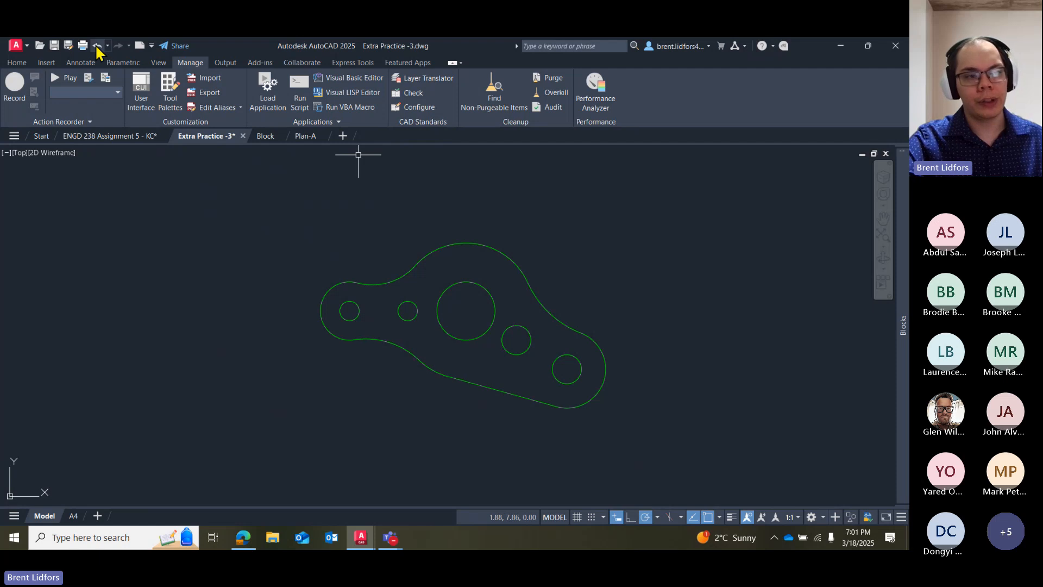
click(48, 63)
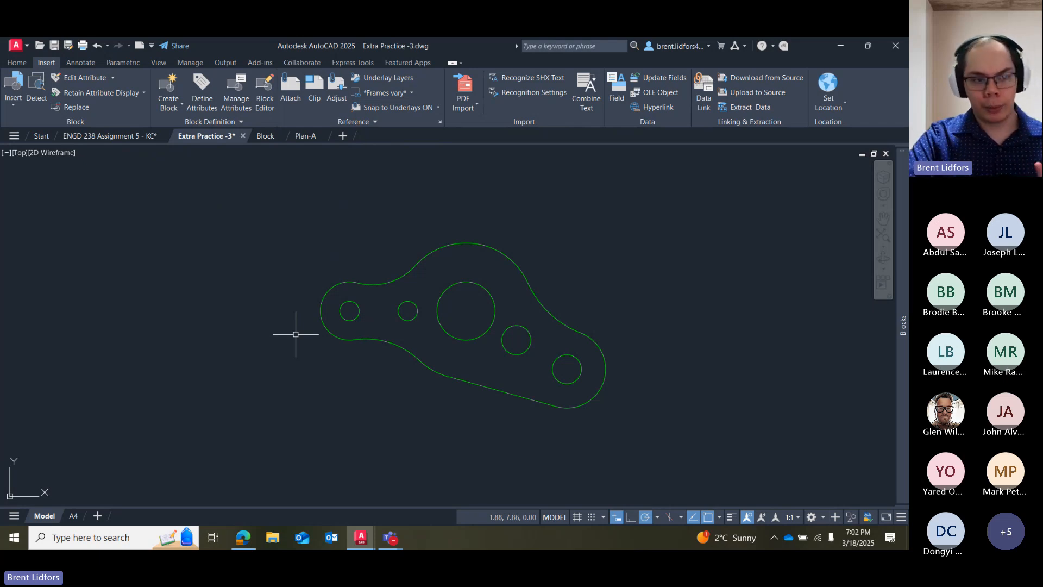
click(81, 63)
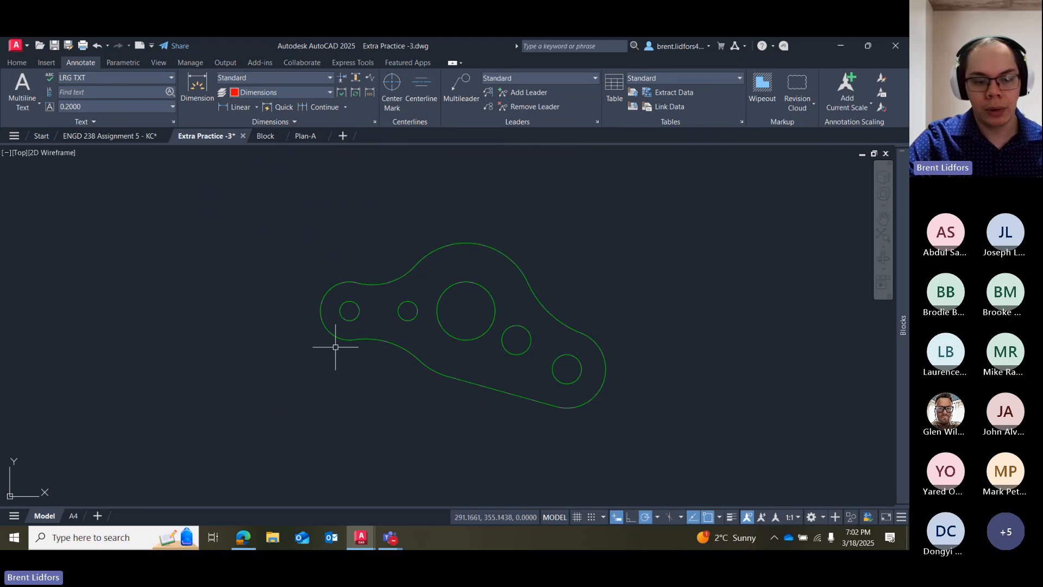
Switch to the browser and examine the dimensions, layers and centre lines required on the Extra Practice -3 sheet.
click(242, 538)
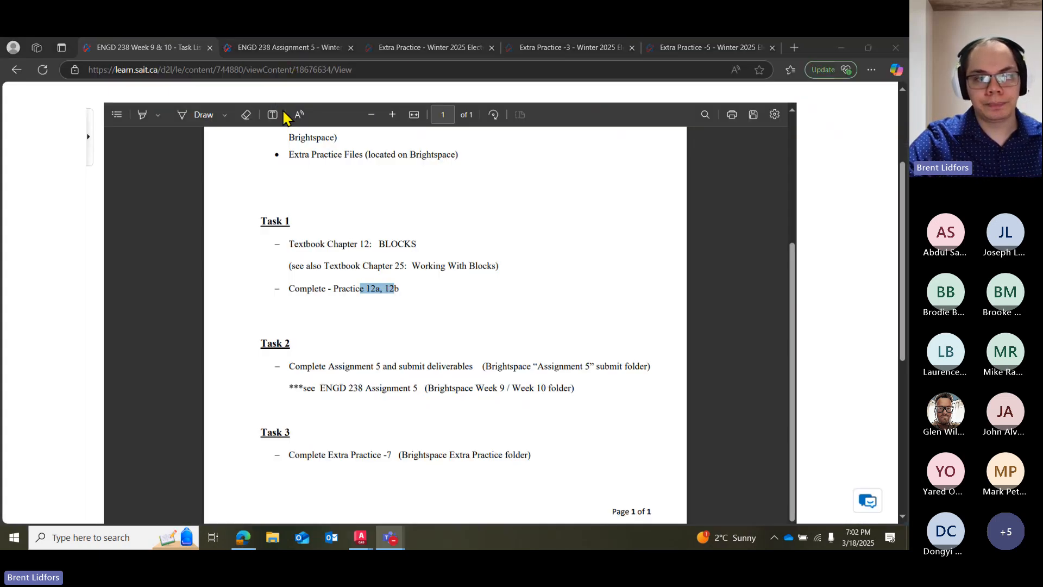
click(391, 49)
click(557, 49)
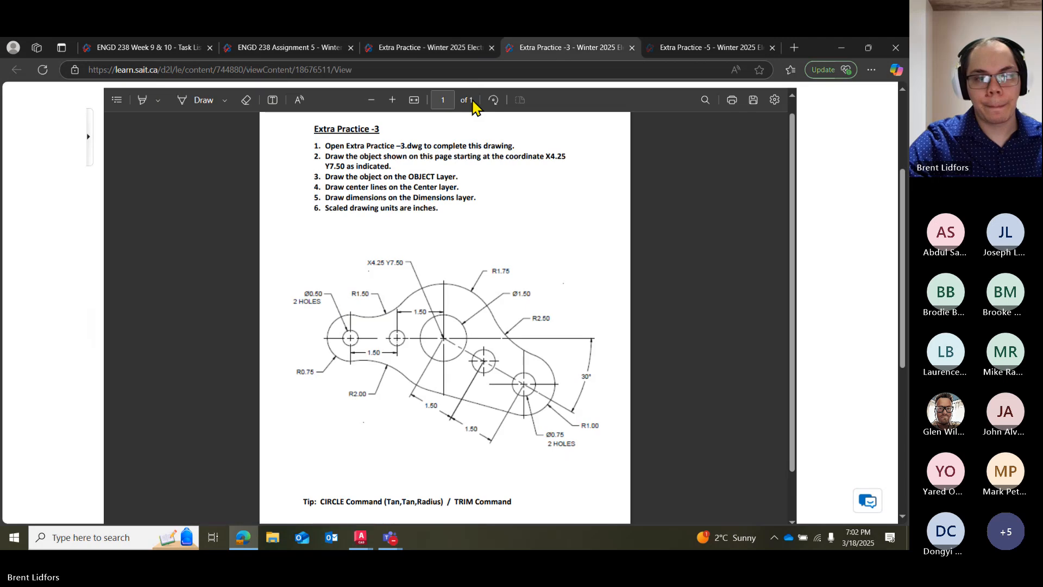
click(306, 80)
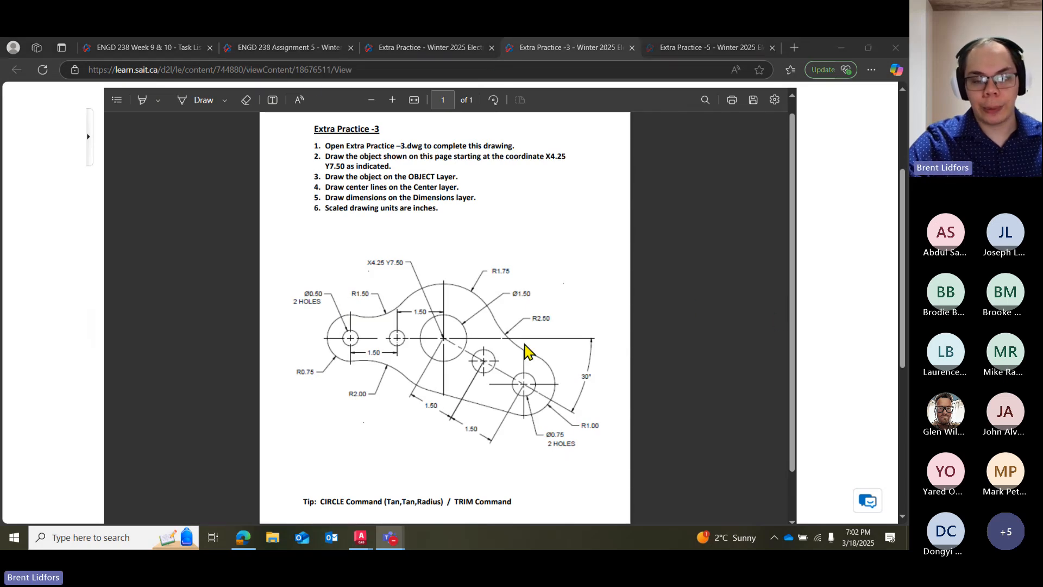
scroll(614, 357, down, 1)
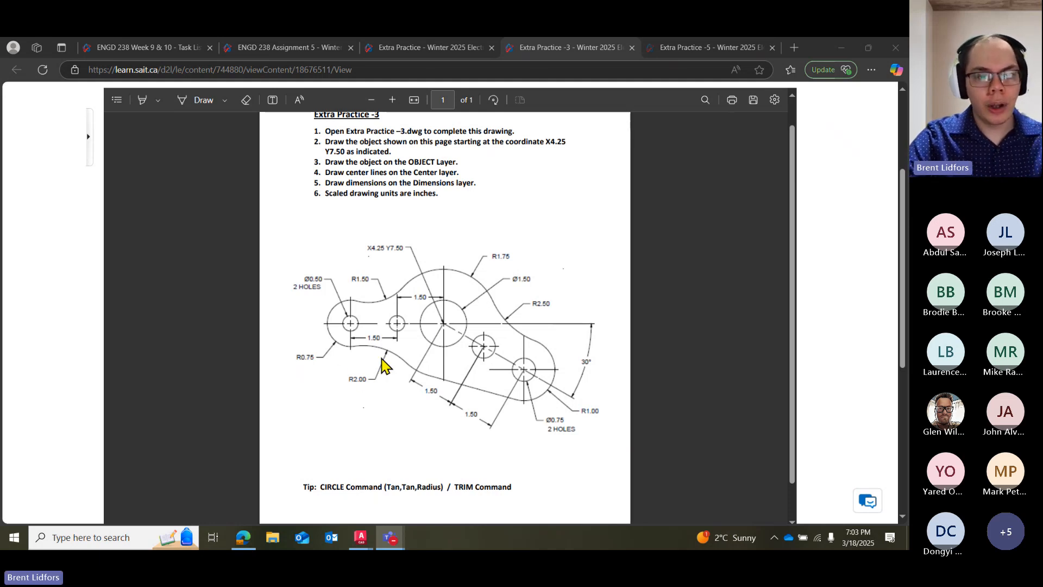
ctrl+scroll(387, 348, up, 2)
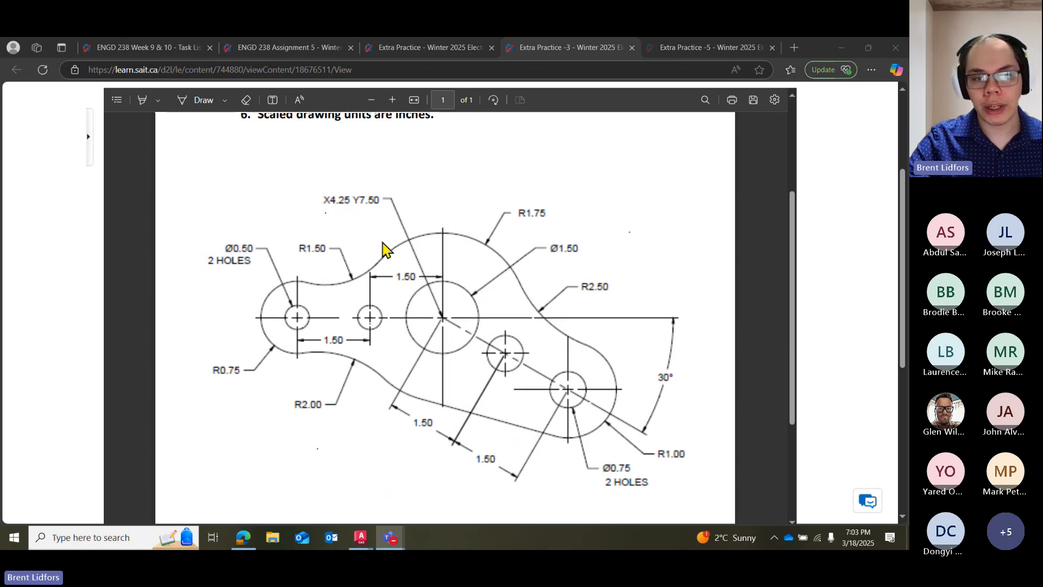
scroll(380, 247, up, 2)
scroll(451, 239, up, 2)
scroll(434, 394, down, 3)
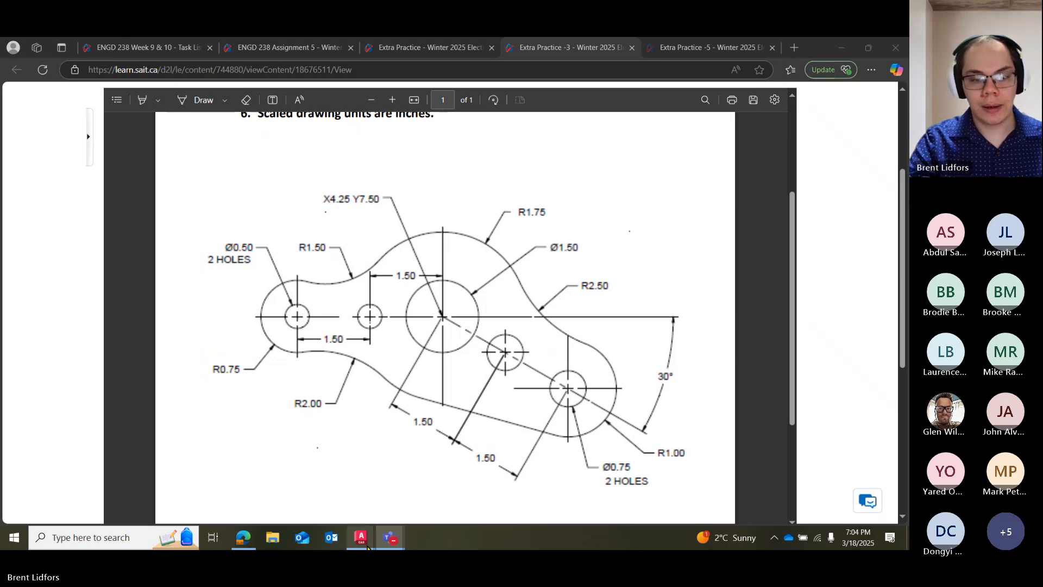
Return to the Extra Practice -3 drawing in AutoCAD and add a centre mark to the leftmost small circle, consulting the browser sheet.
mouse_move(368, 547)
click(297, 481)
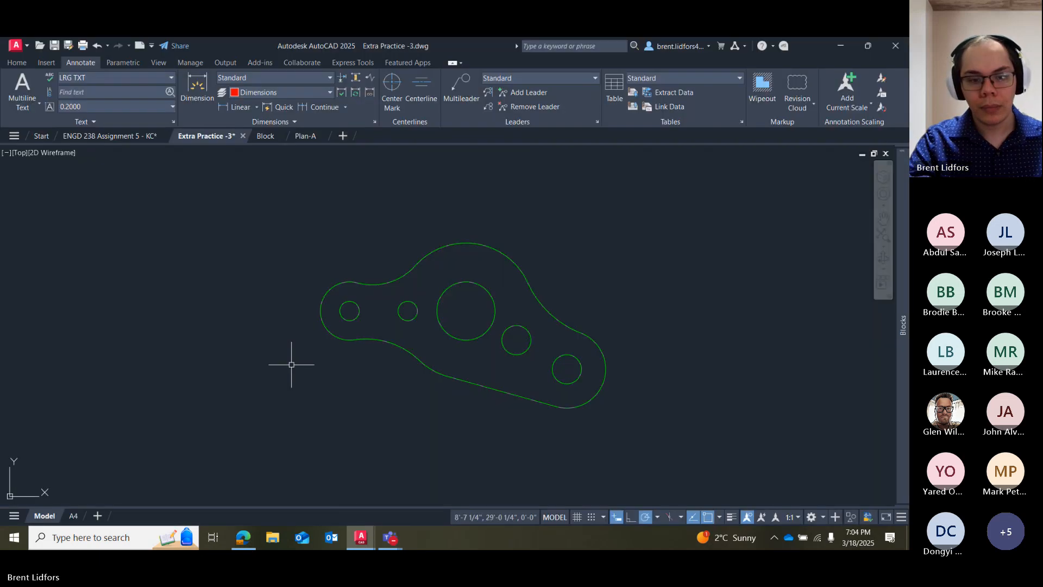
scroll(401, 321, up, 2)
scroll(361, 354, up, 1)
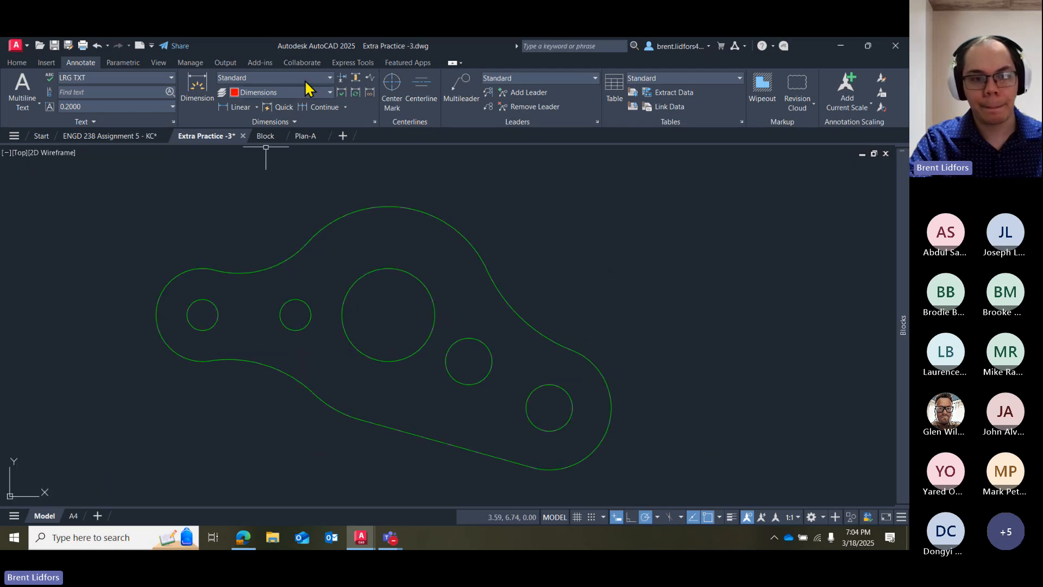
click(391, 83)
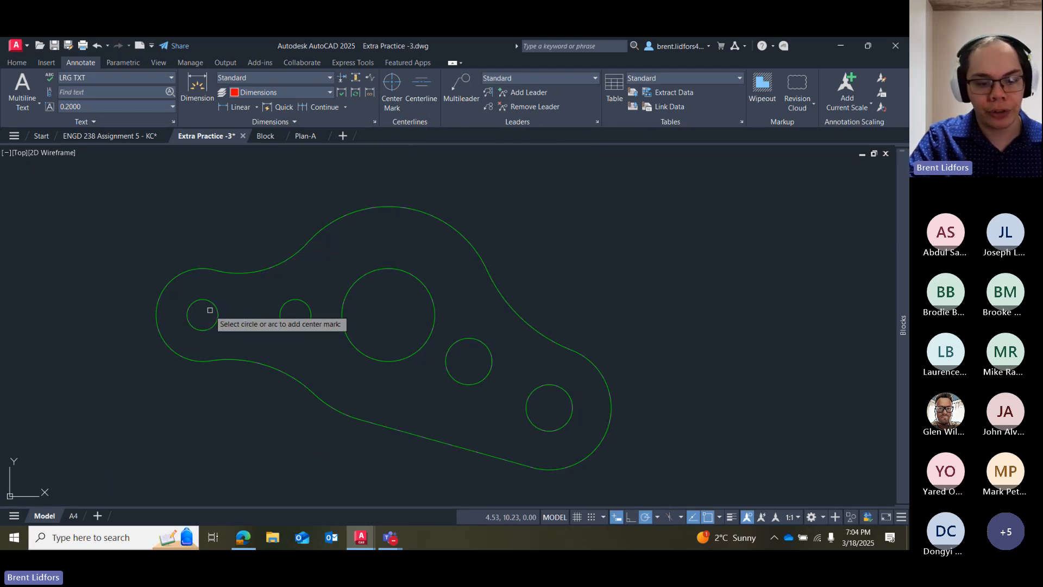
click(242, 533)
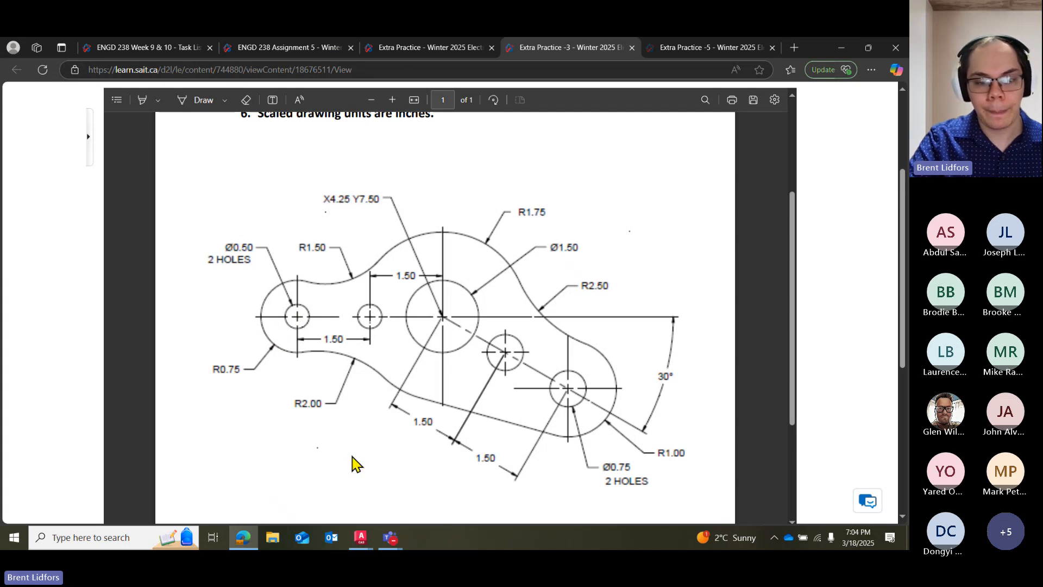
click(361, 538)
click(297, 489)
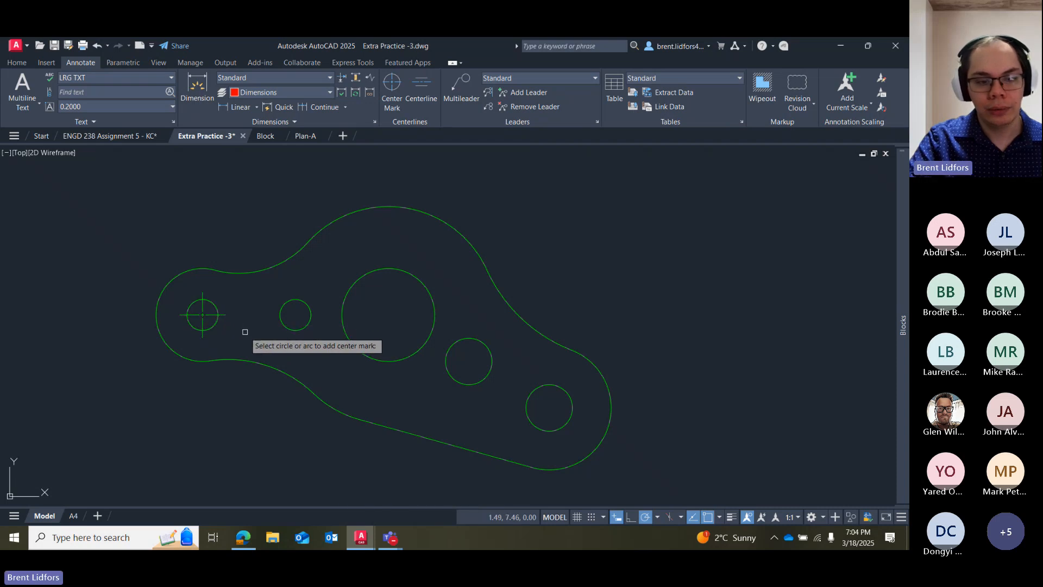
Check the reference sheet in the browser, and add centre marks in AutoCAD to the second small circle and the large central circle.
scroll(245, 333, up, 4)
middle_drag(230, 322, 397, 342)
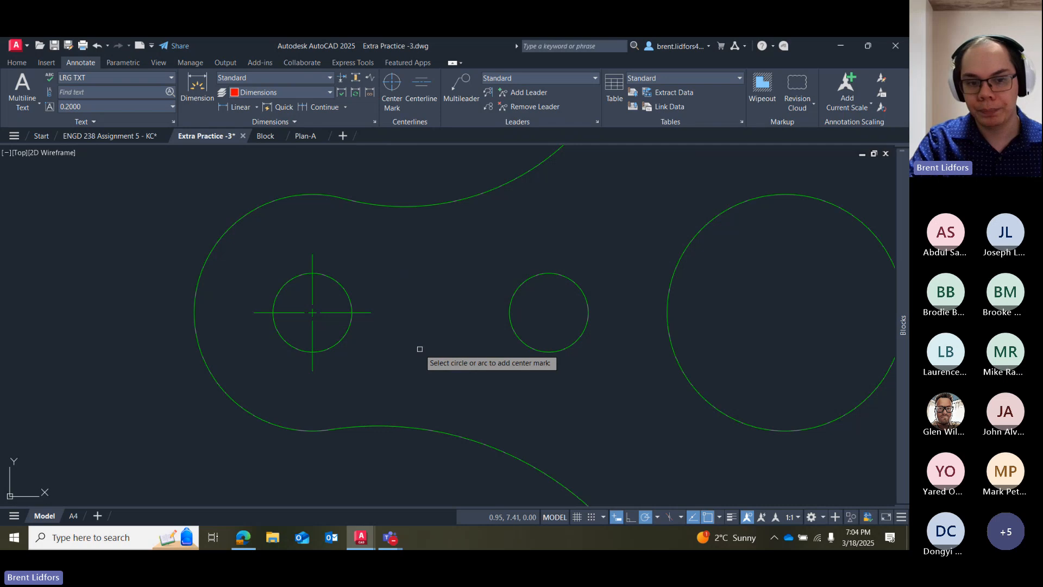
click(243, 537)
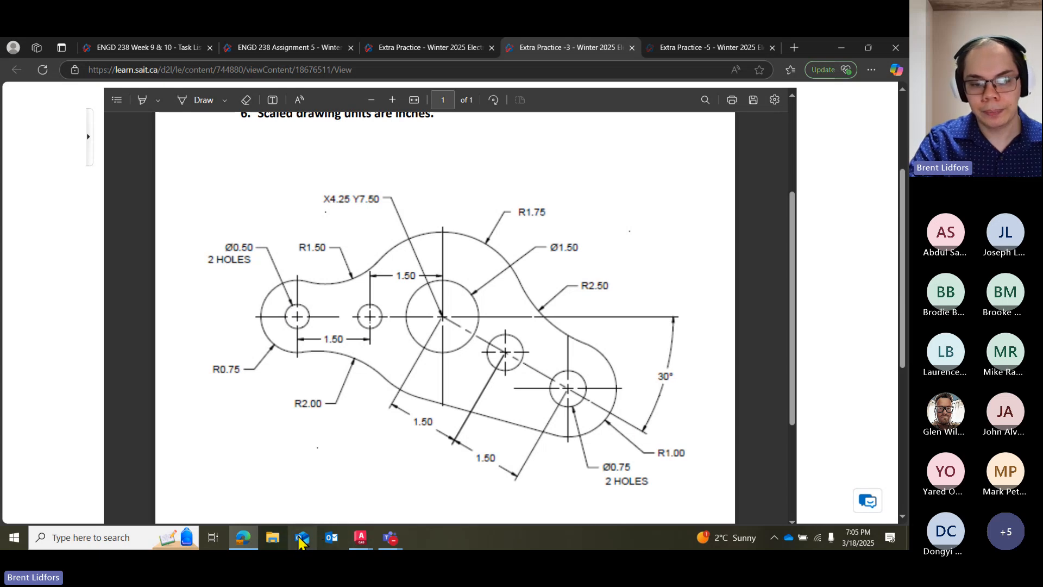
click(360, 538)
click(298, 484)
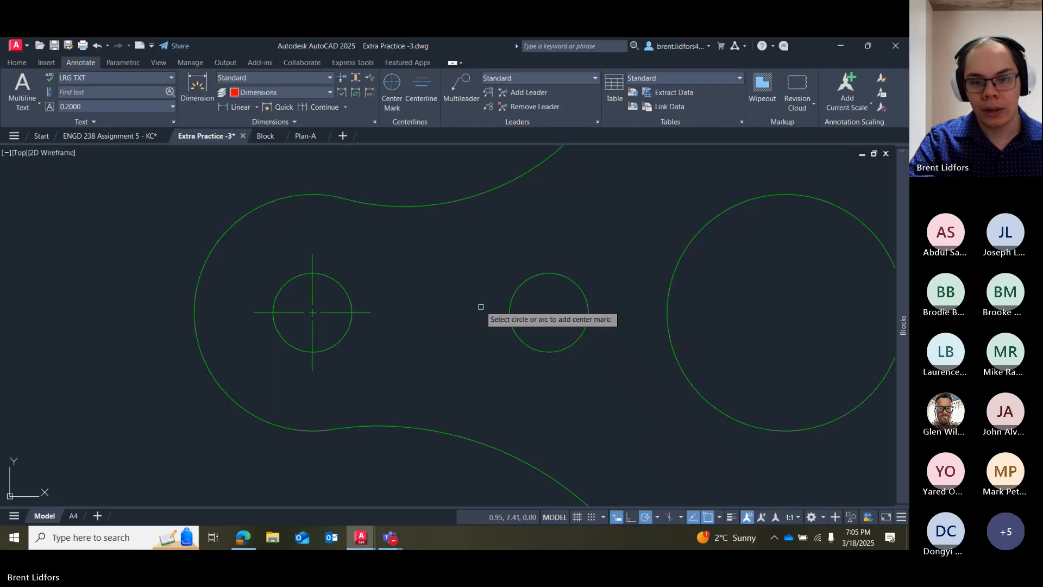
click(516, 296)
click(684, 262)
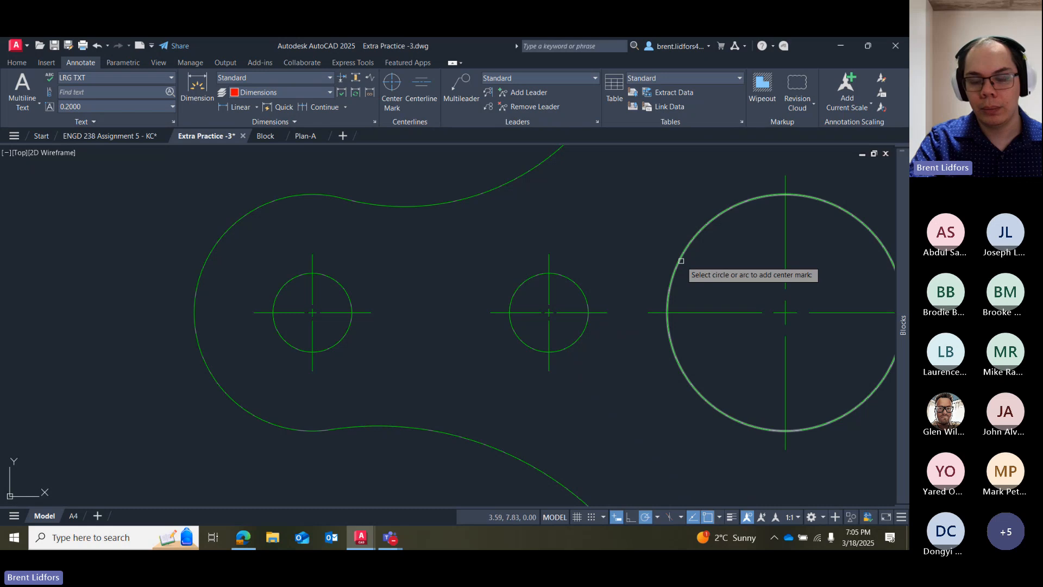
Add centre marks to the two circles on the part's angled arm and end the Center Mark command.
scroll(696, 313, down, 2)
scroll(733, 379, down, 1)
middle_drag(573, 362, 254, 292)
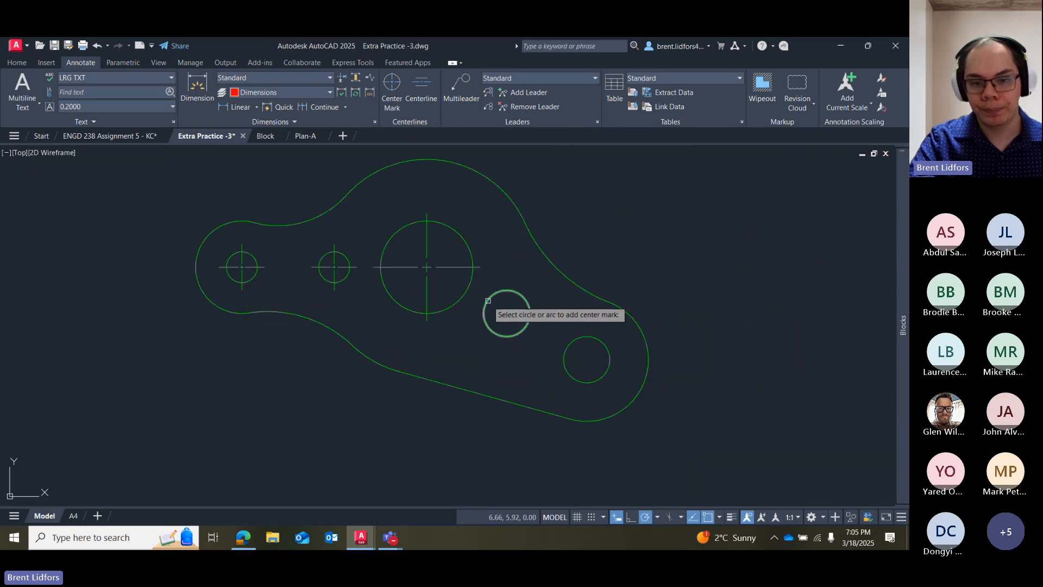
click(492, 299)
click(586, 337)
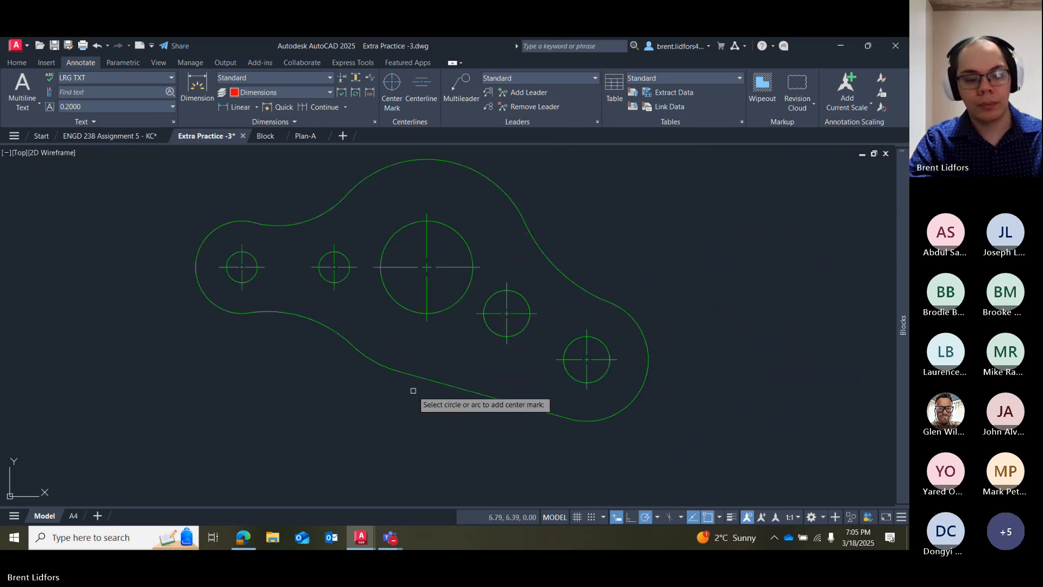
middle_drag(353, 362, 347, 412)
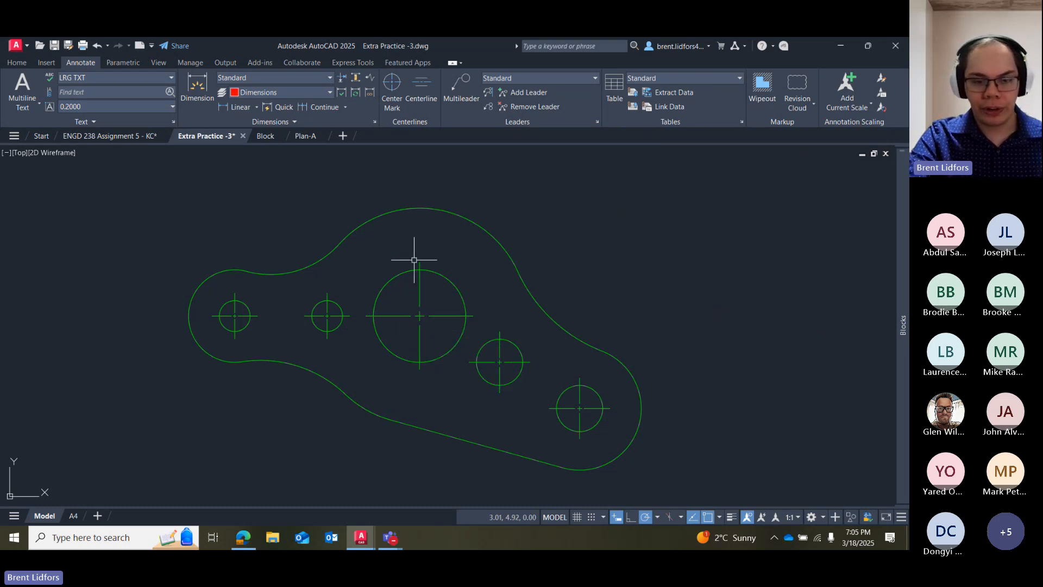
Examine the layer and extent of the centre marks on the large circle and the small circle beside it.
click(444, 317)
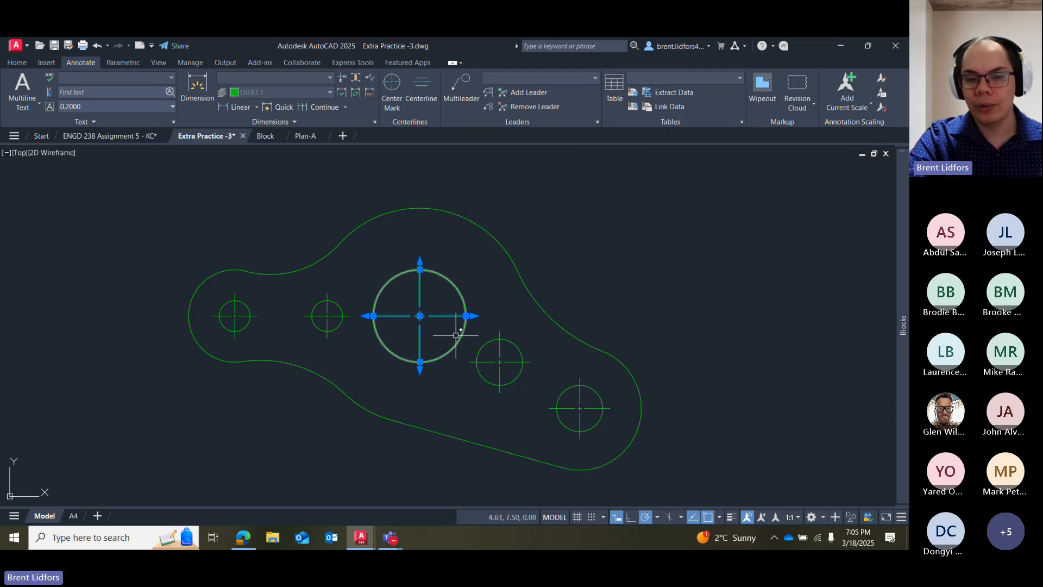
key(Escape)
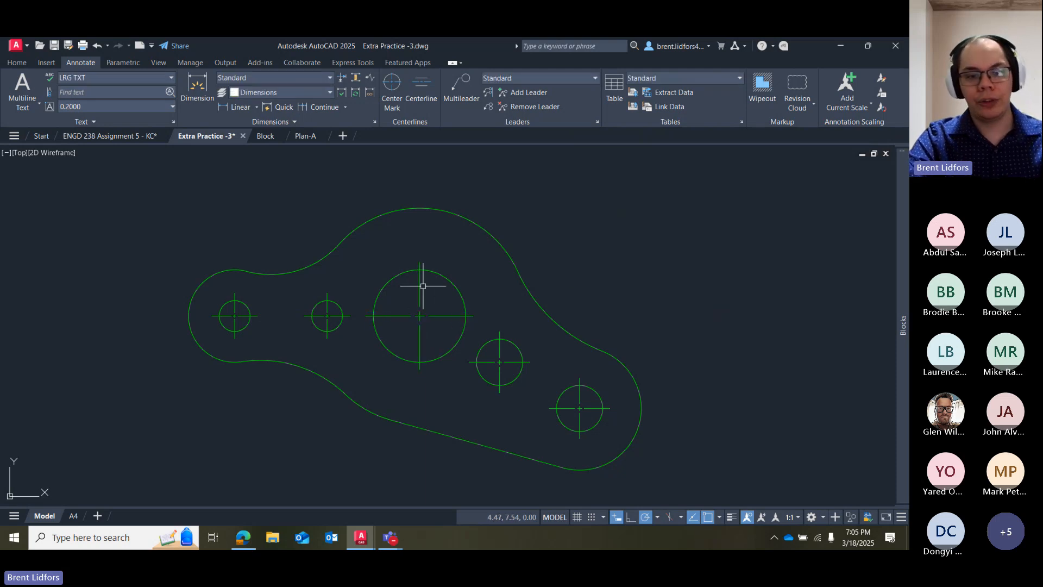
scroll(417, 290, up, 2)
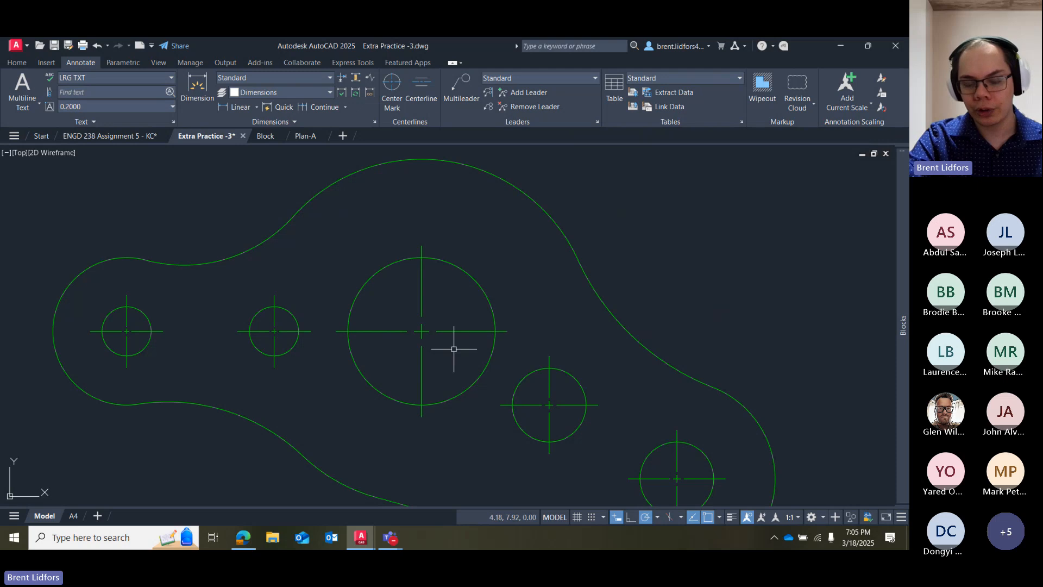
click(421, 311)
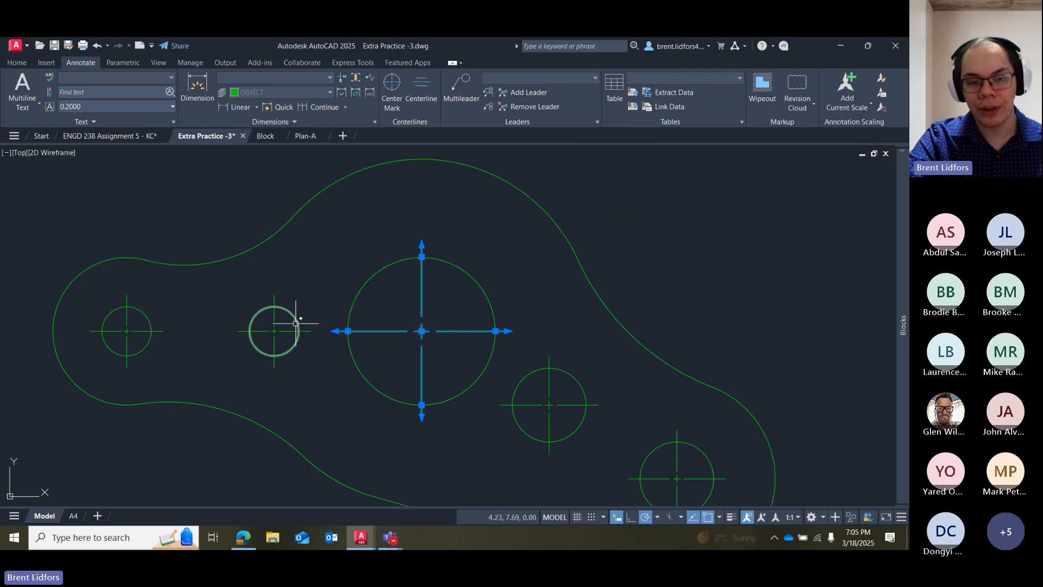
key(Escape)
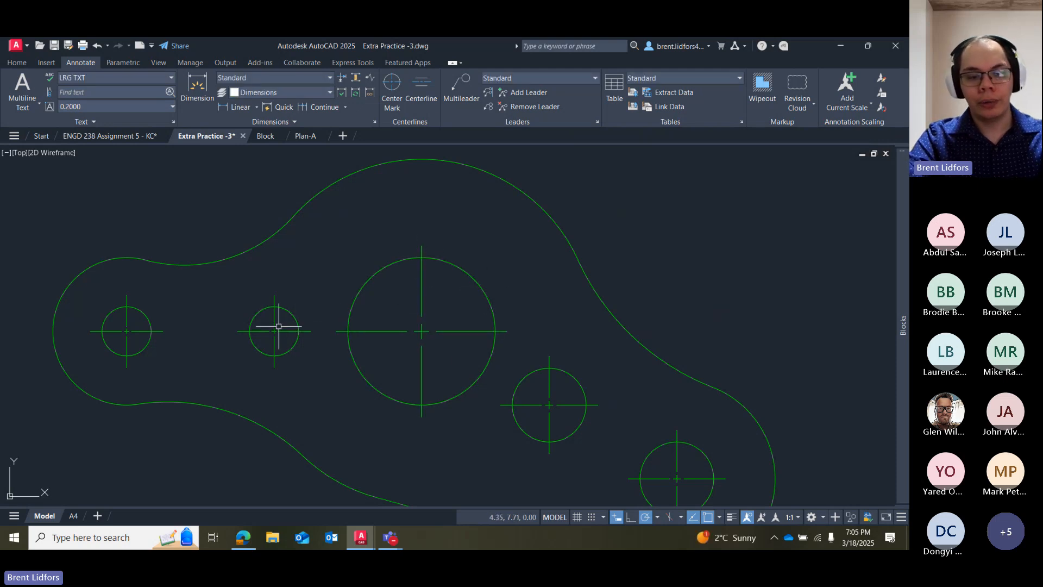
click(277, 325)
key(Escape)
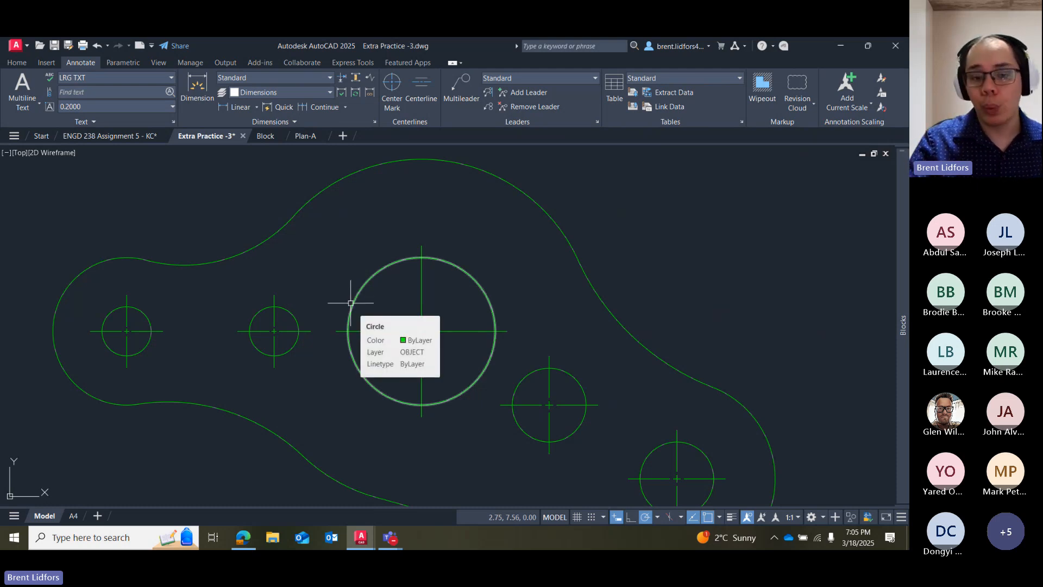
scroll(351, 303, up, 2)
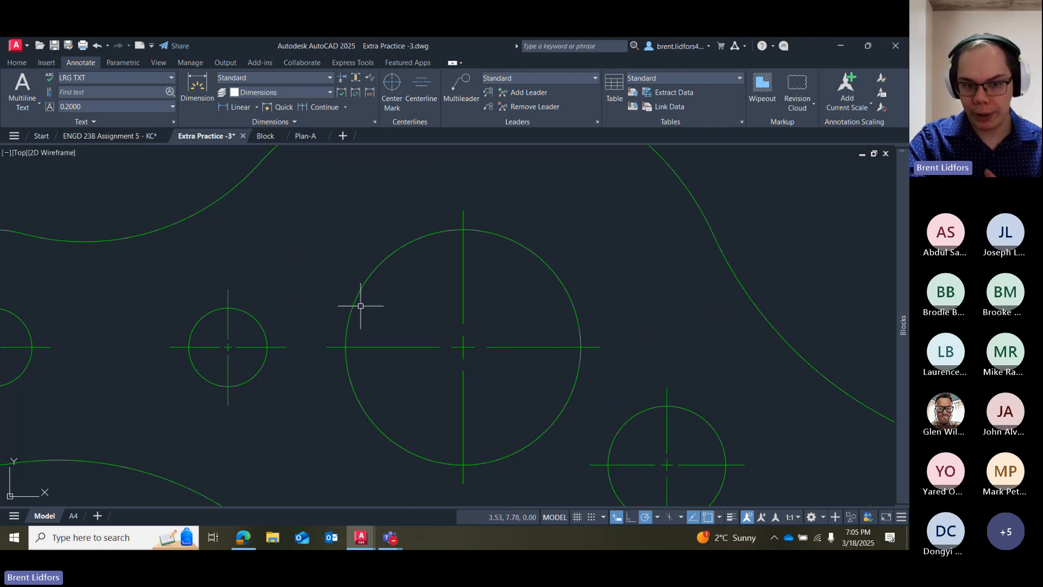
Move the large central circle by its centre point into the empty area above and right of the part, and select its centre mark.
click(354, 296)
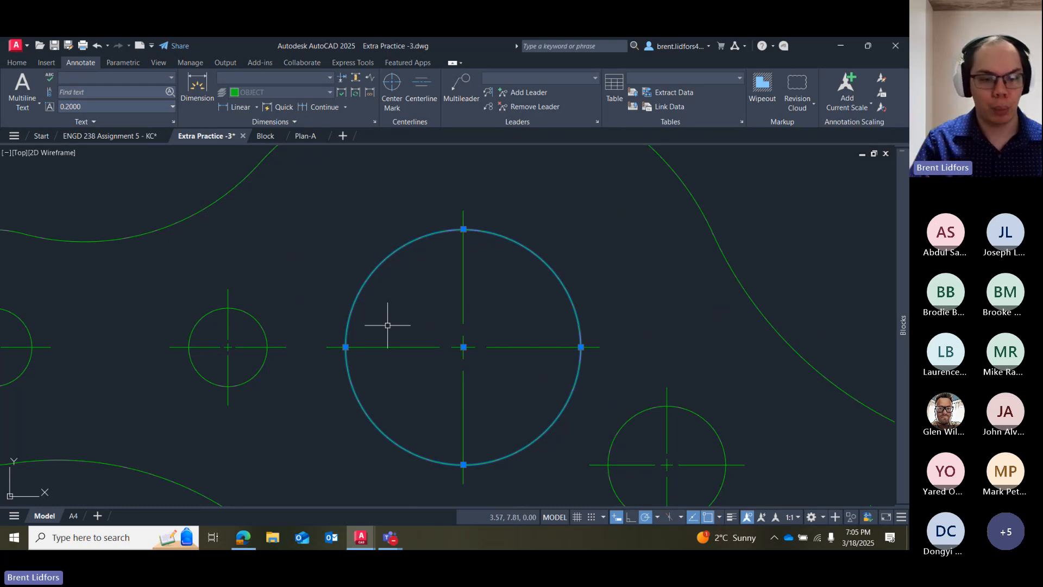
click(463, 347)
scroll(585, 287, down, 2)
middle_drag(585, 287, 324, 435)
click(555, 272)
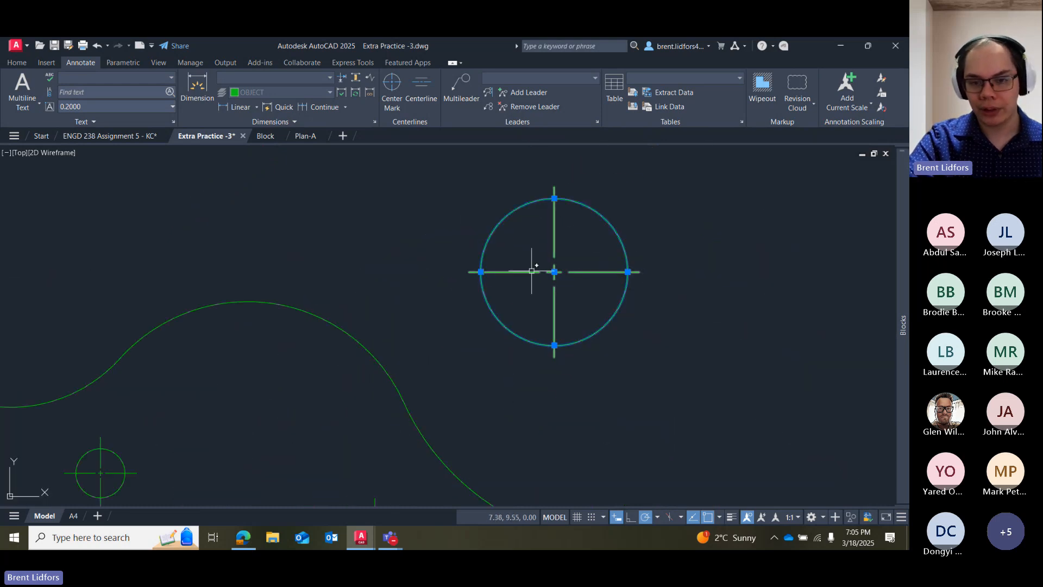
click(531, 272)
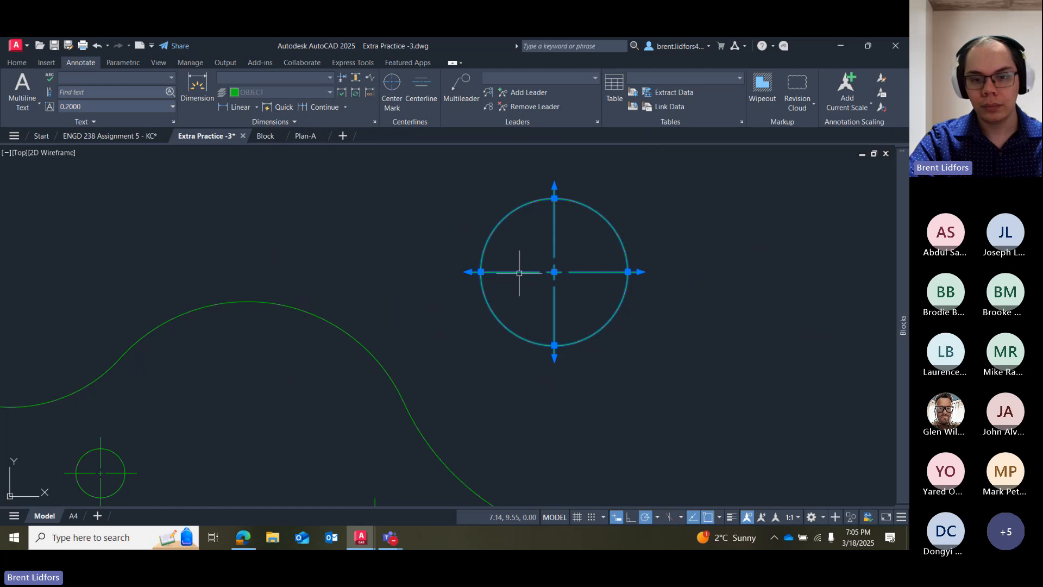
shift+click(554, 266)
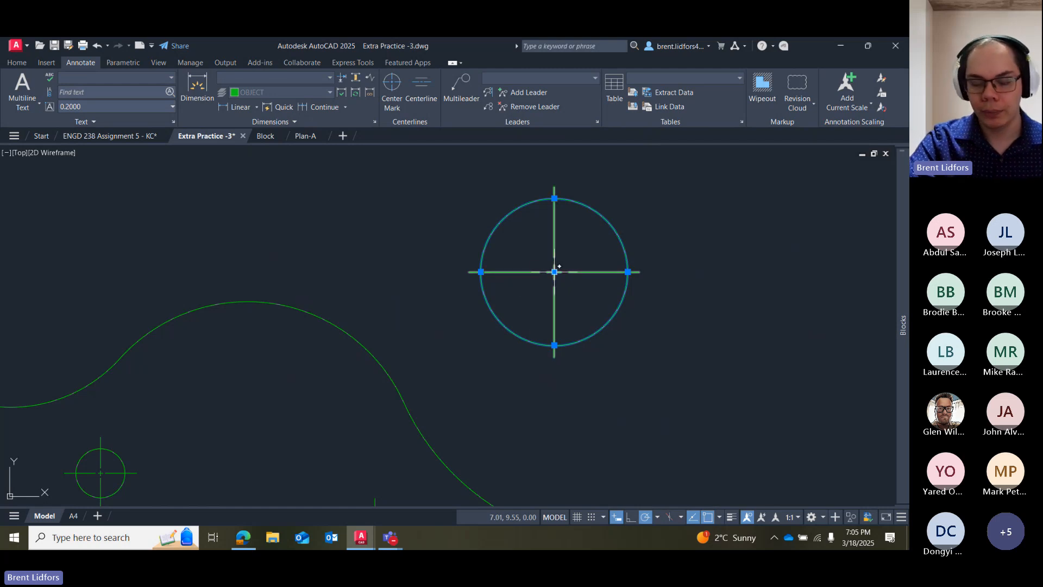
Reposition the moved large circle by its centre within the empty area to test its centre mark's association.
click(555, 272)
click(410, 238)
click(410, 238)
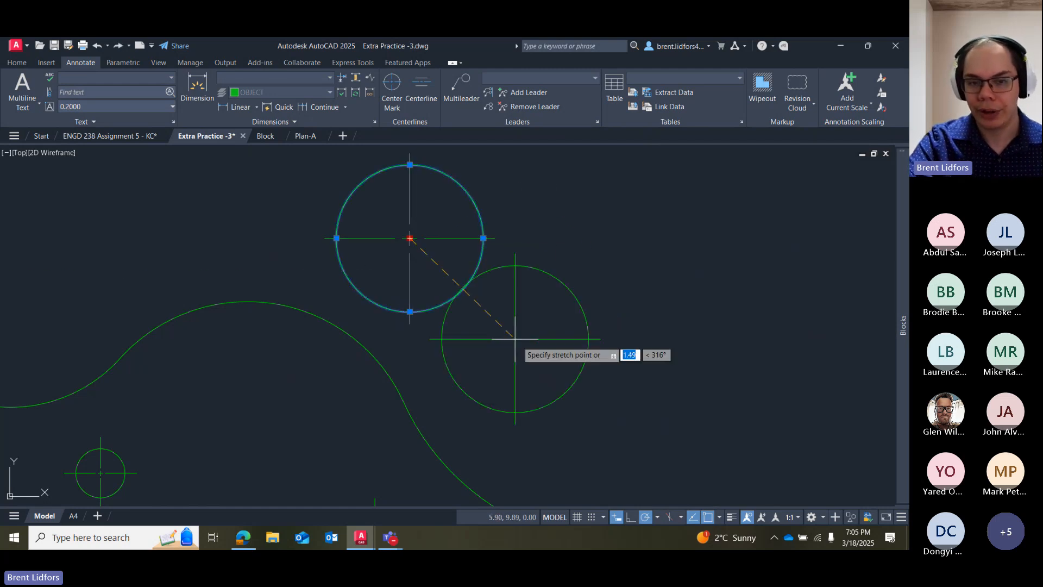
click(517, 341)
click(518, 342)
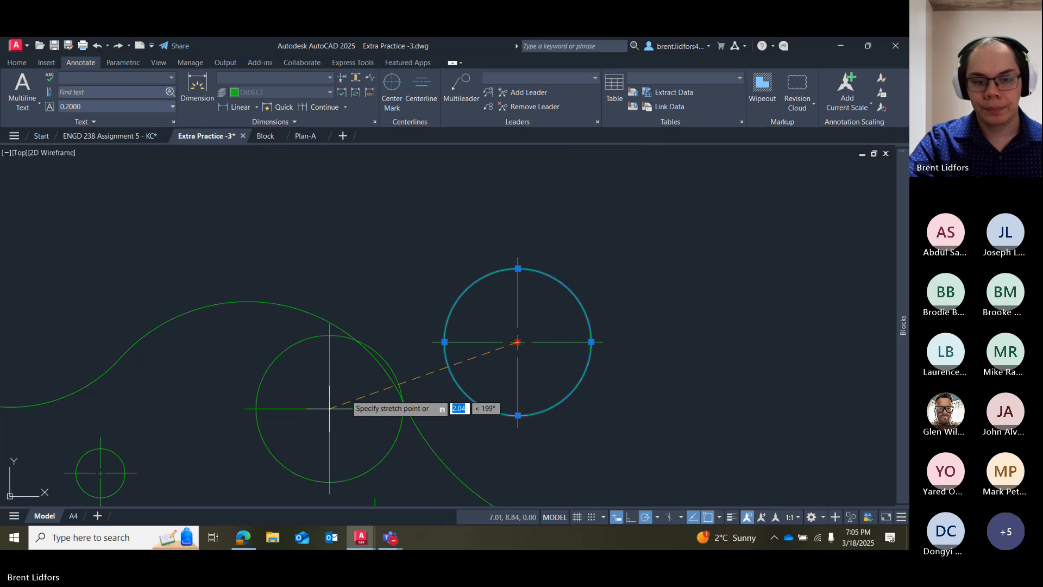
middle_drag(330, 408, 381, 337)
click(459, 235)
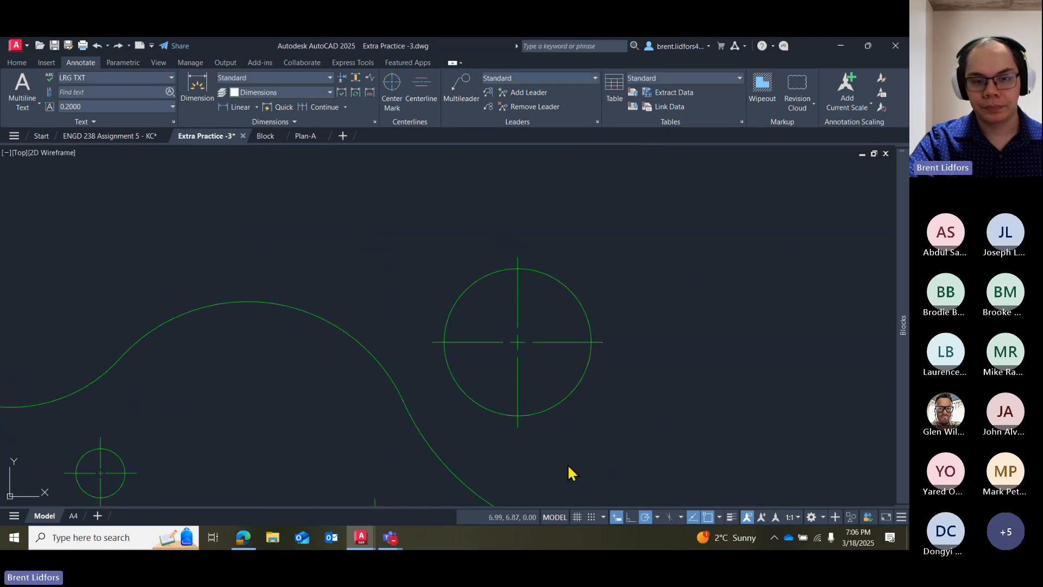
Resize the large central circle by its right quadrant, enlarging it once and shrinking it twice, to test its centre mark's association.
scroll(568, 463, up, 3)
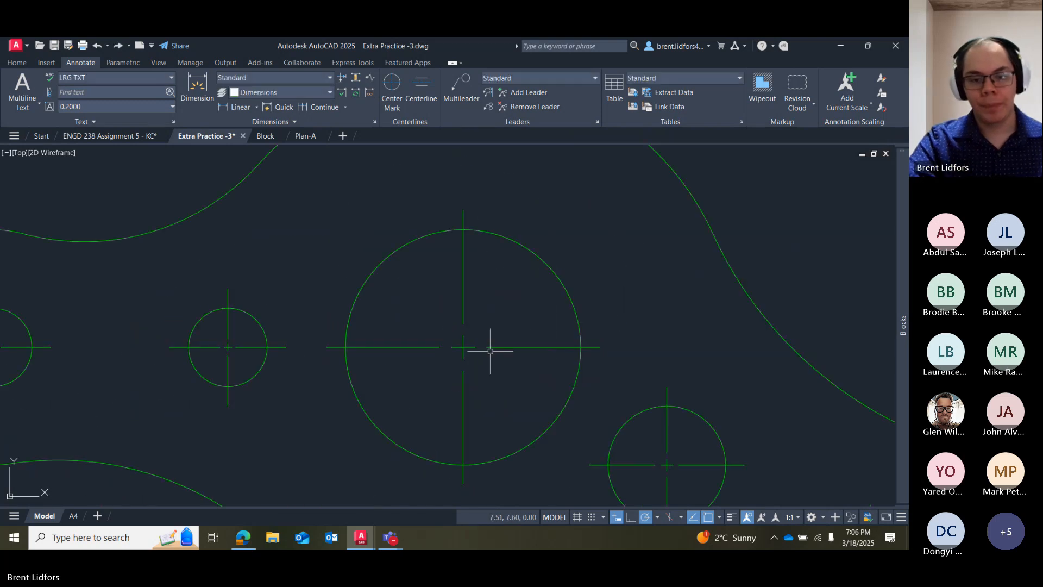
click(535, 252)
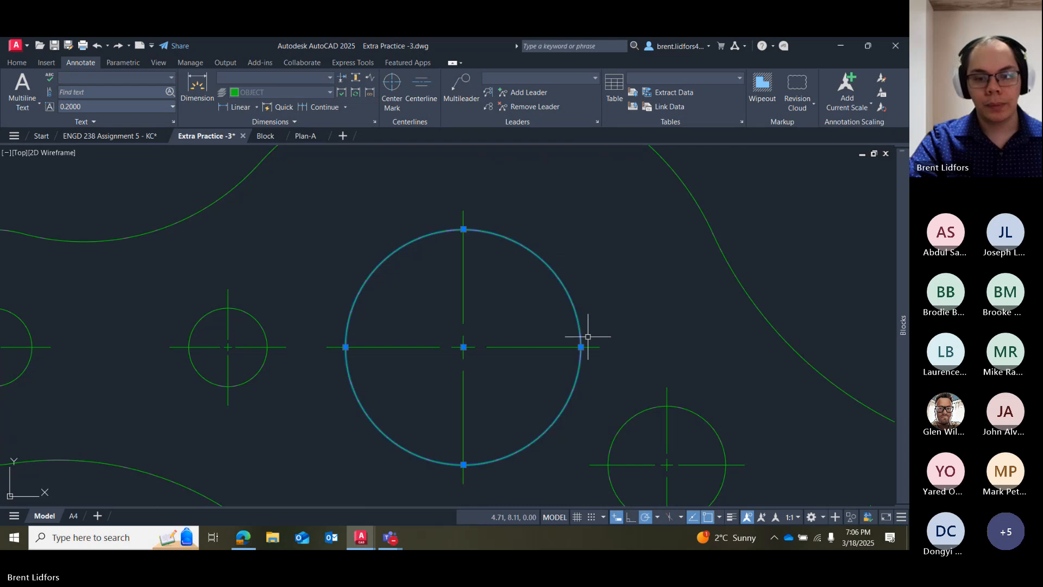
click(581, 347)
click(635, 347)
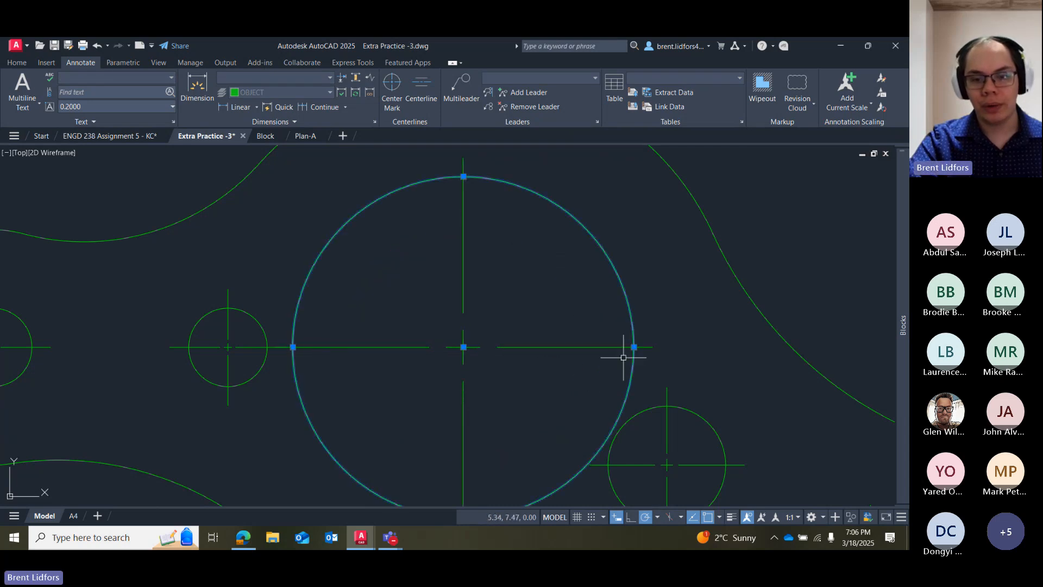
click(633, 348)
click(555, 349)
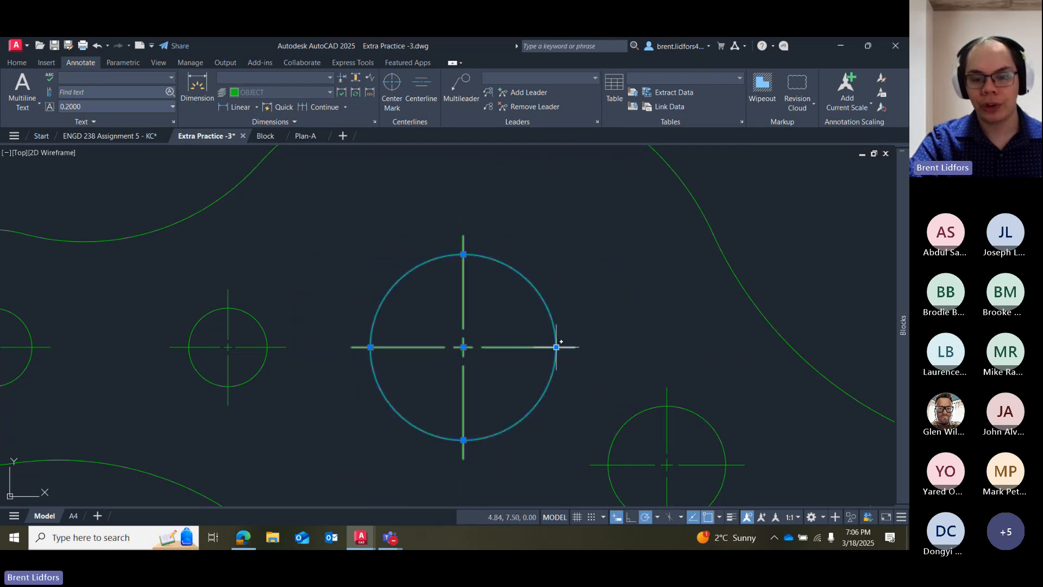
click(556, 347)
click(532, 347)
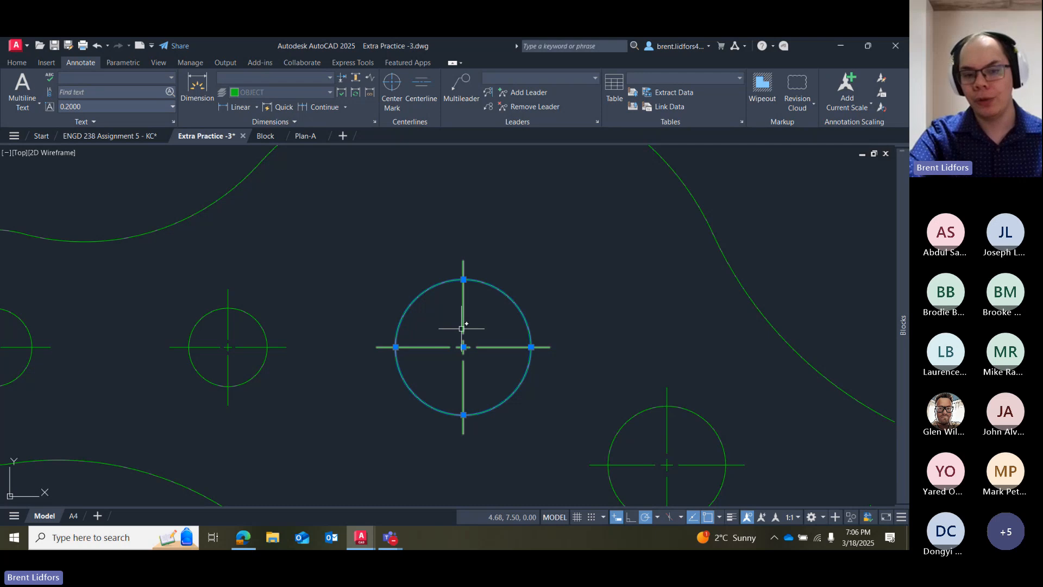
Select the large circle's centre mark, and undo the circle's resizing.
click(464, 303)
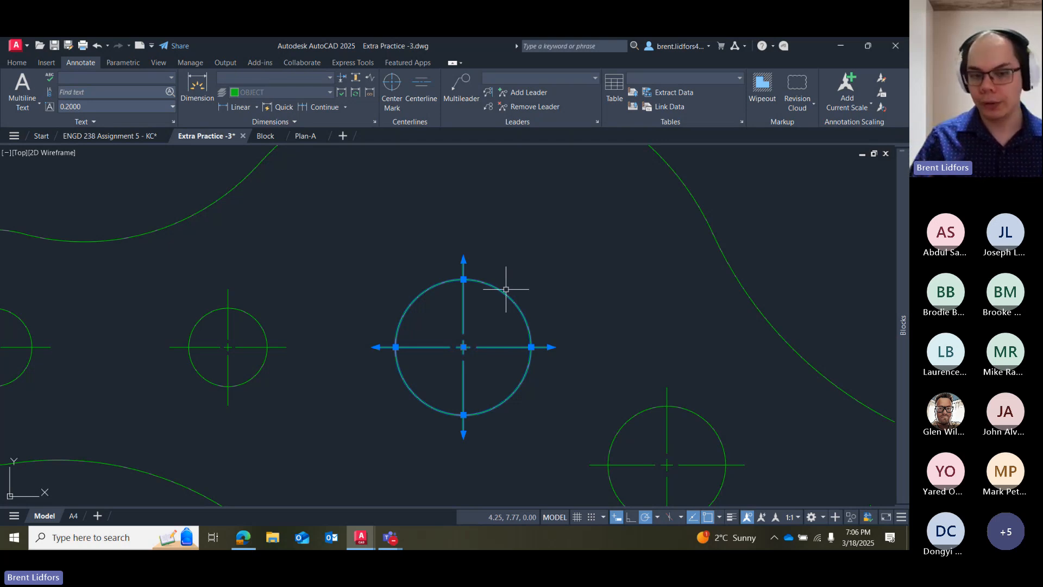
key(ctrl+z)
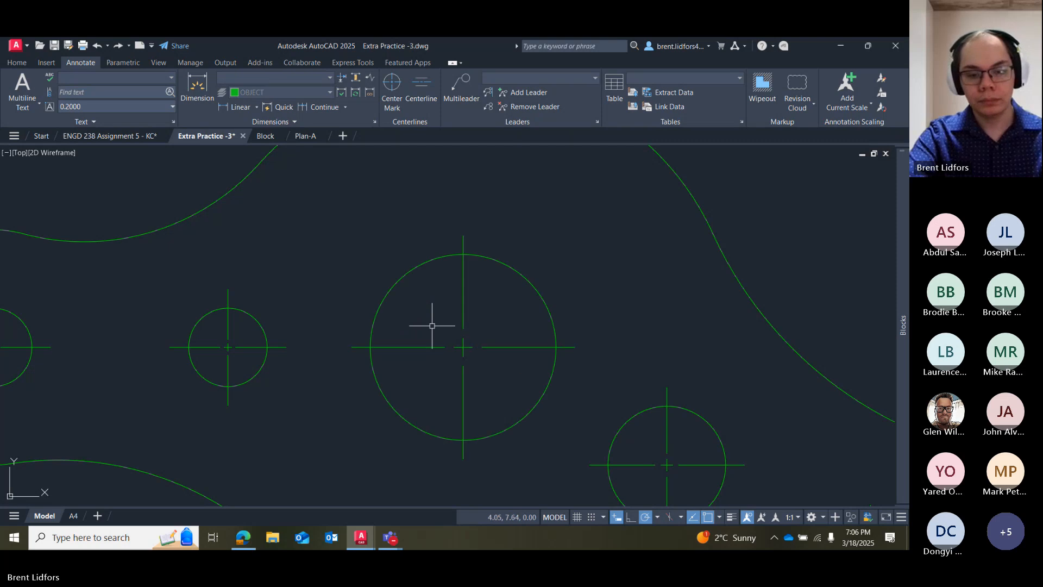
key(ctrl+z)
key(ctrl+z)
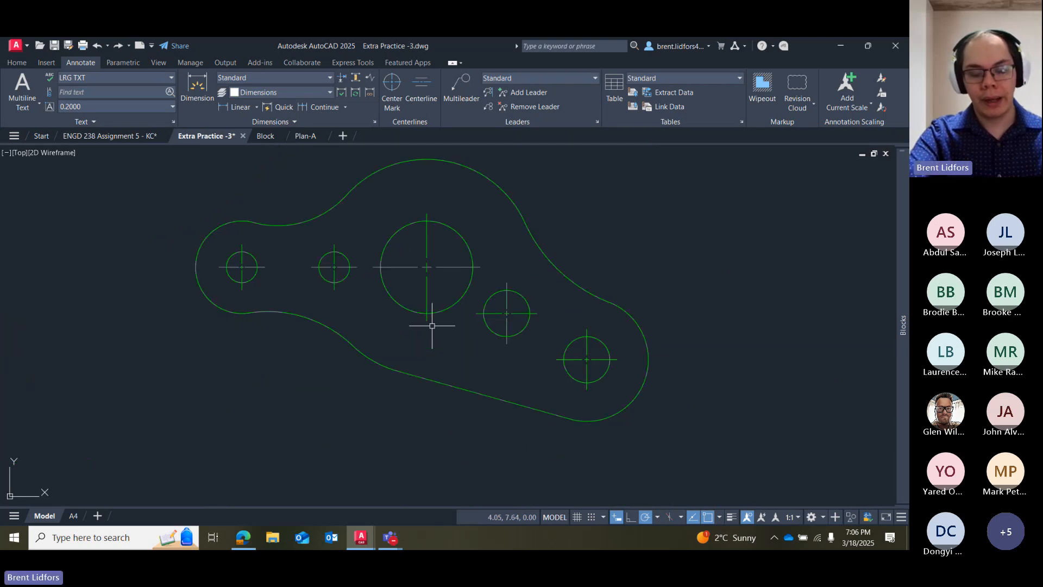
scroll(456, 245, up, 2)
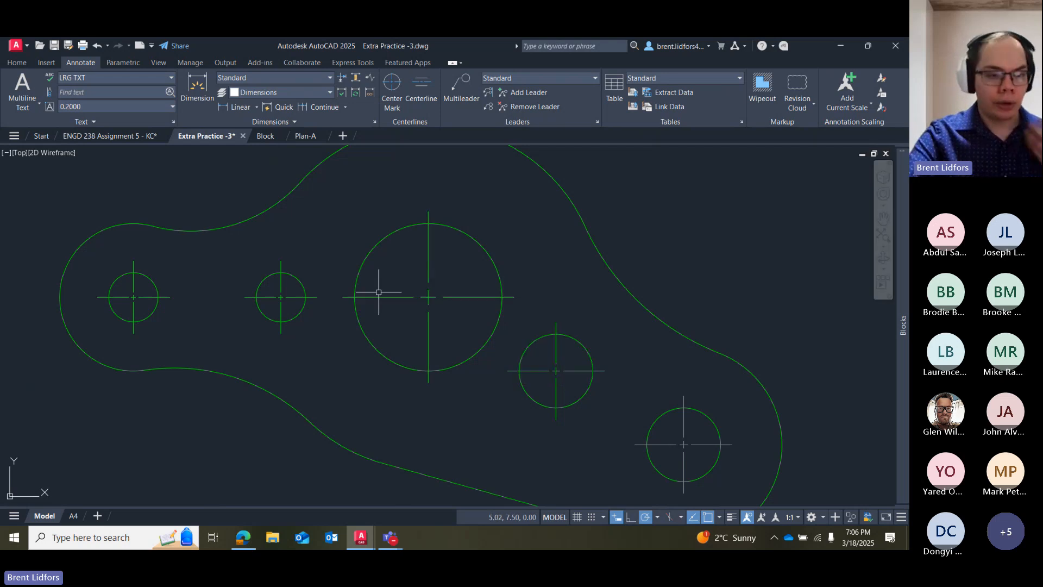
Assign the leftmost small circle's centre mark to the Center layer and return it to the OBJECT layer.
middle_drag(201, 281, 429, 288)
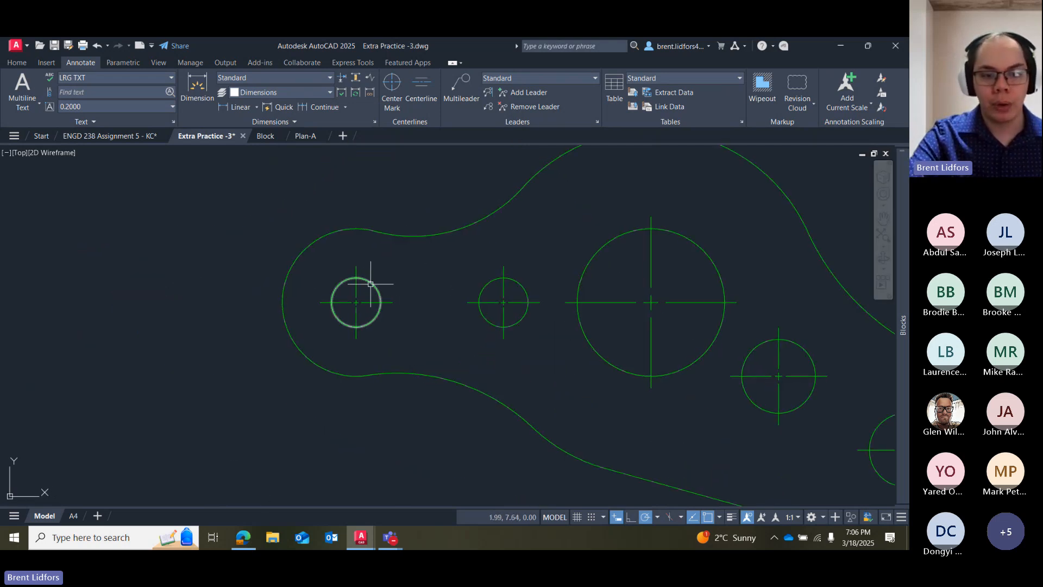
click(340, 317)
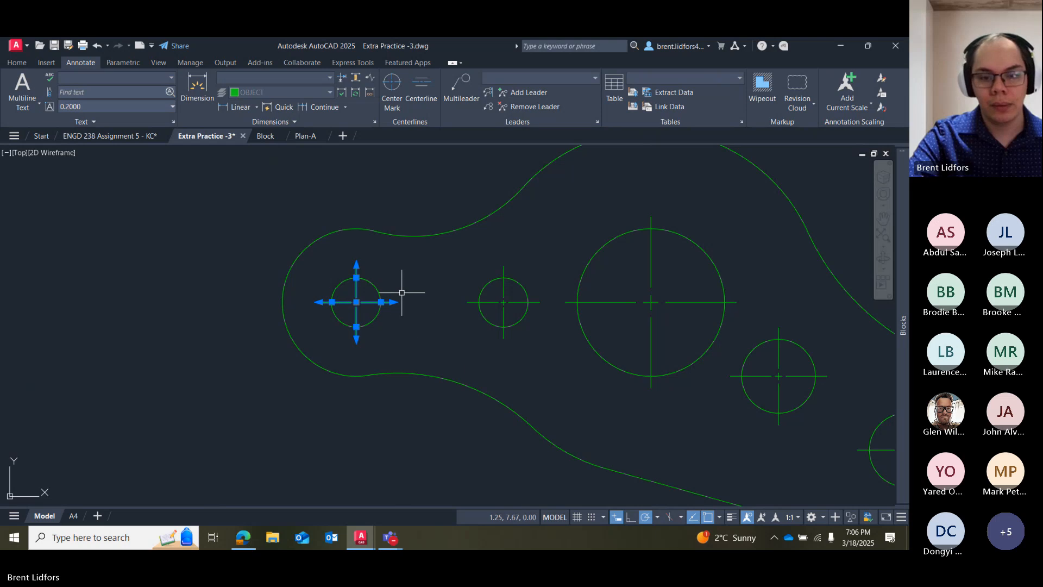
click(17, 62)
click(459, 79)
click(461, 139)
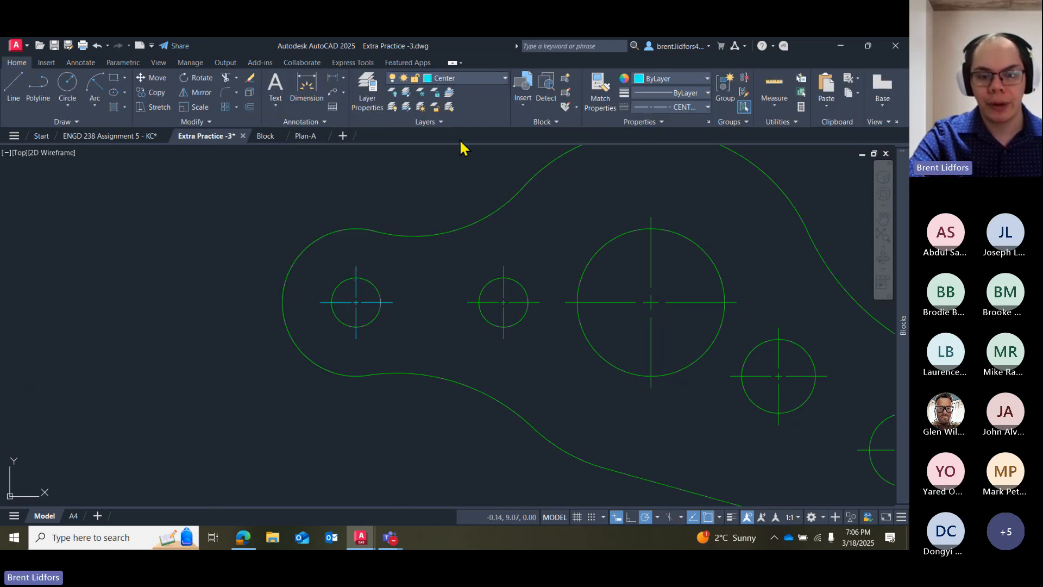
click(458, 78)
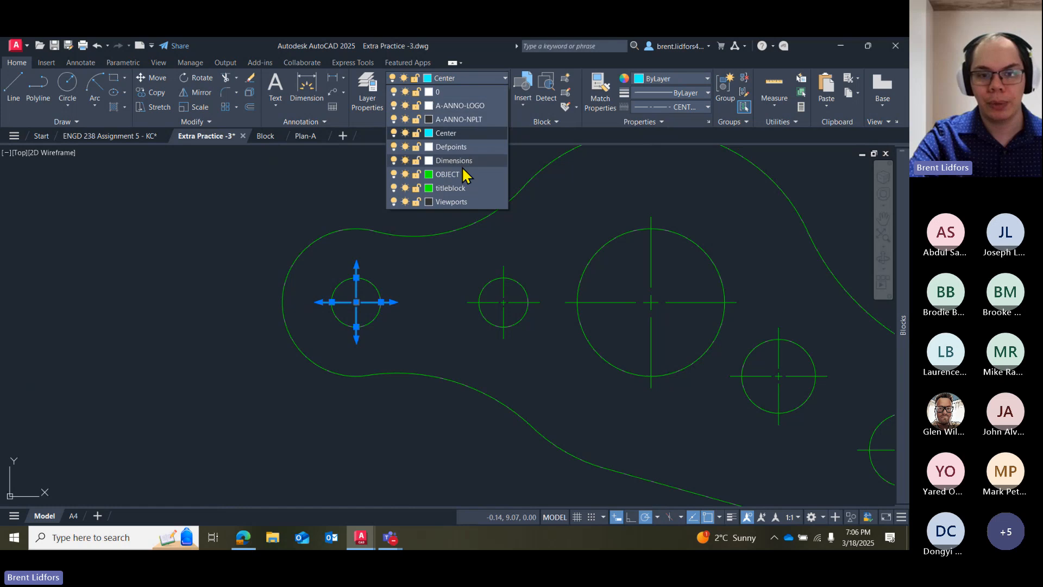
click(469, 176)
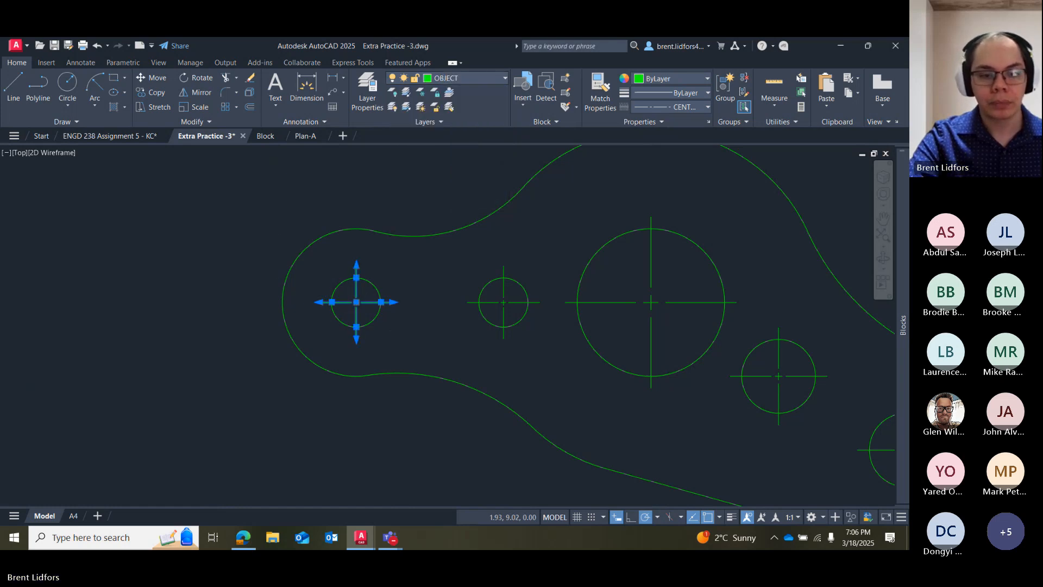
scroll(382, 270, up, 4)
click(320, 290)
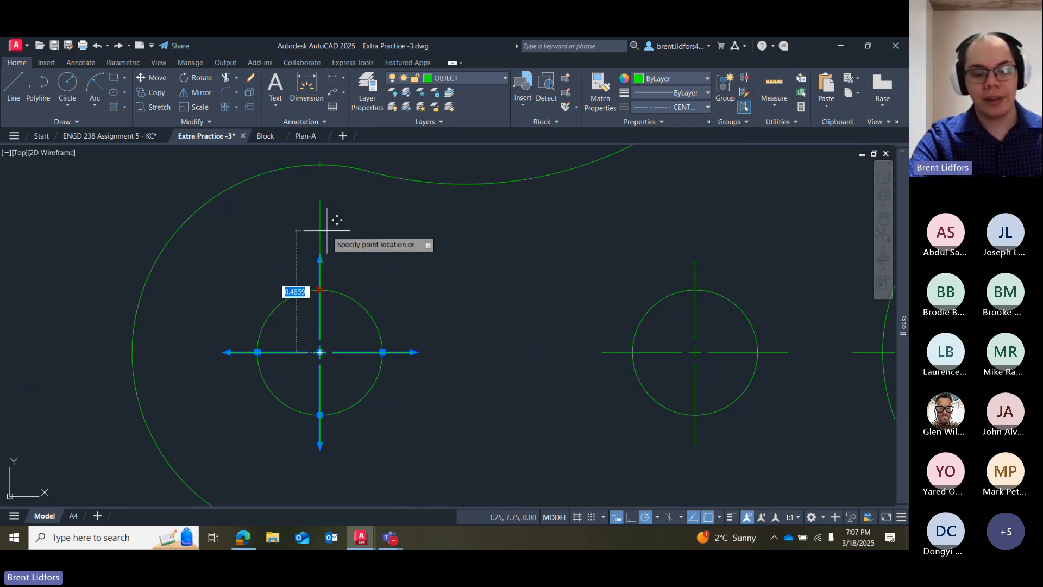
key(Escape)
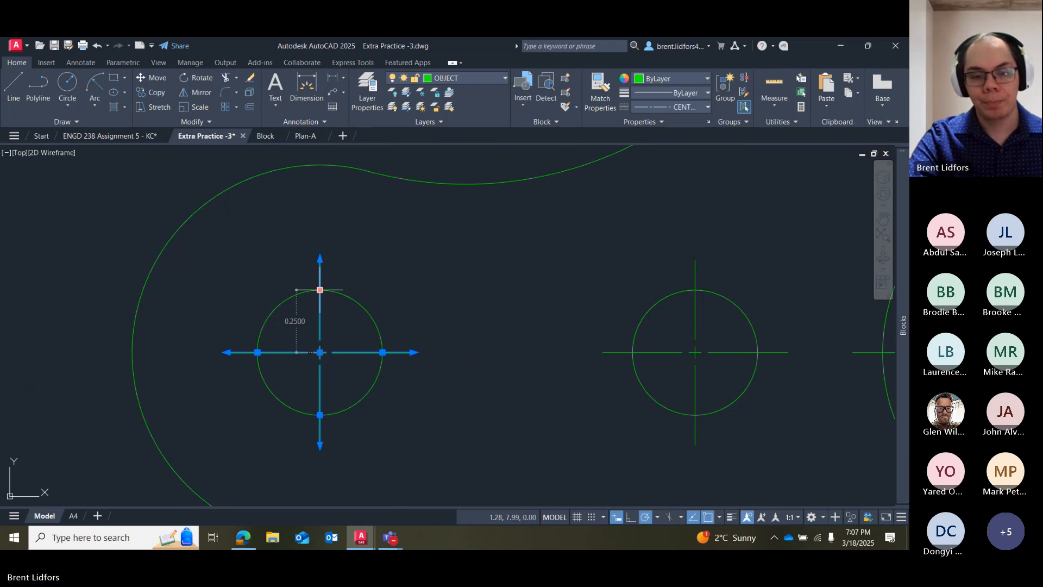
click(320, 289)
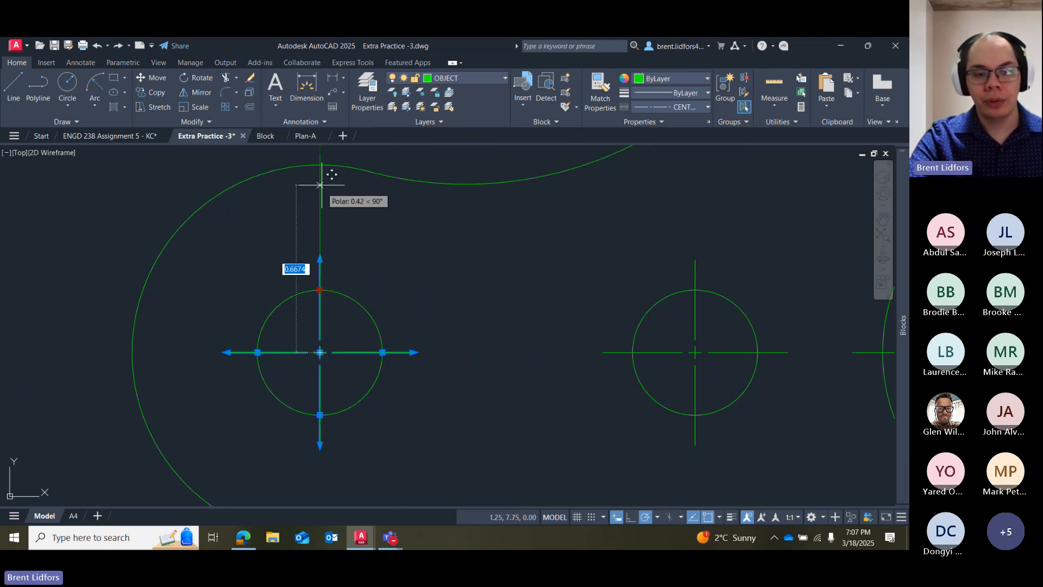
click(320, 290)
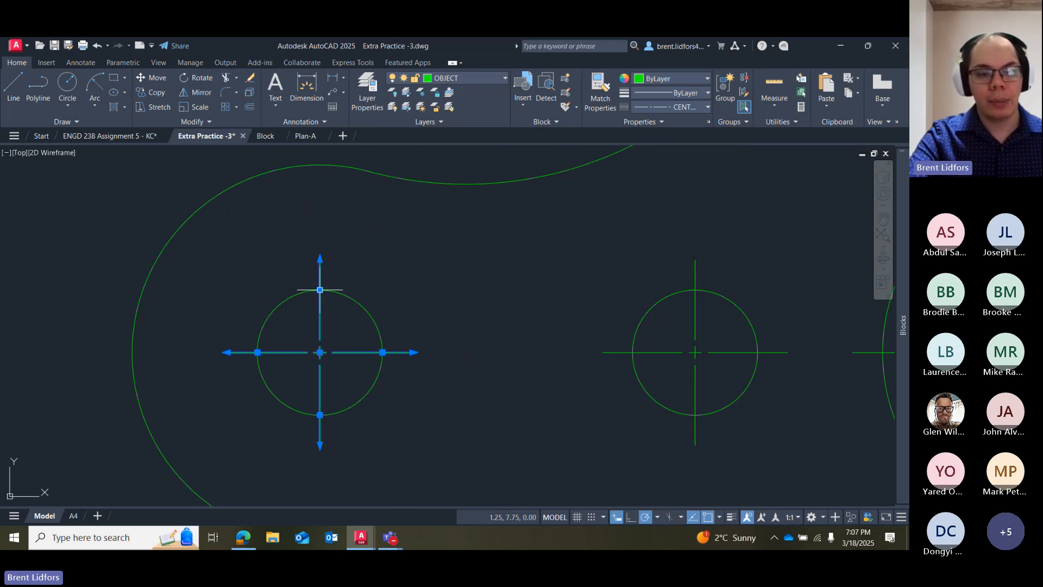
Stretch the upper, left and lower arms of the leftmost circle's centre mark to the surrounding outer arc.
click(320, 290)
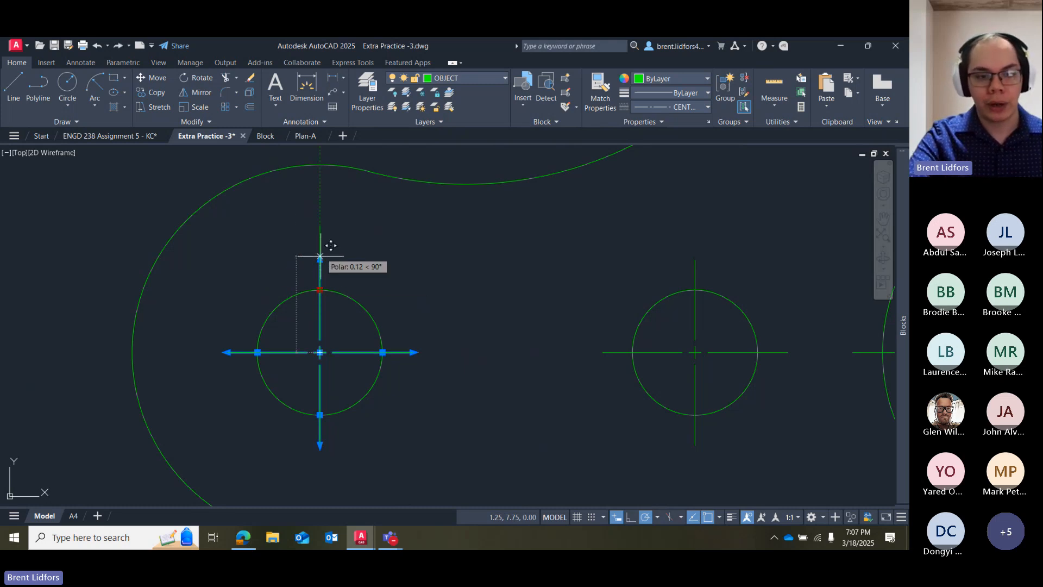
click(320, 164)
scroll(298, 197, down, 2)
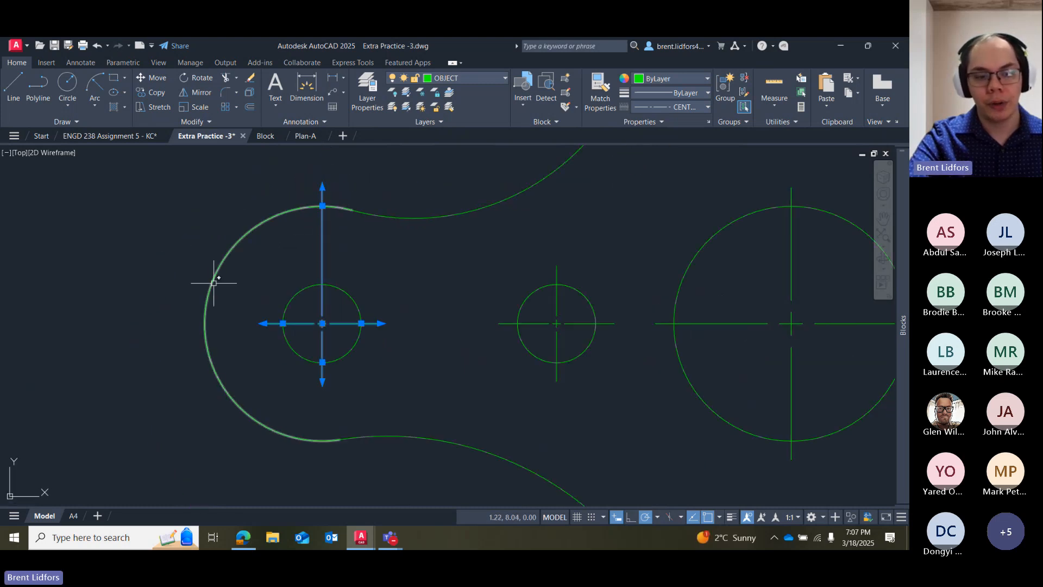
click(283, 323)
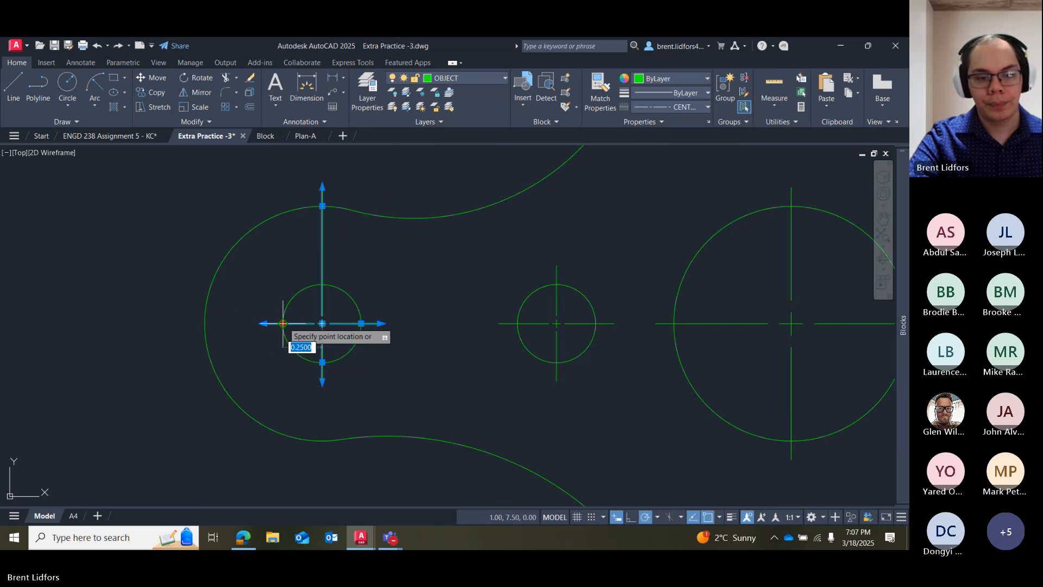
click(205, 323)
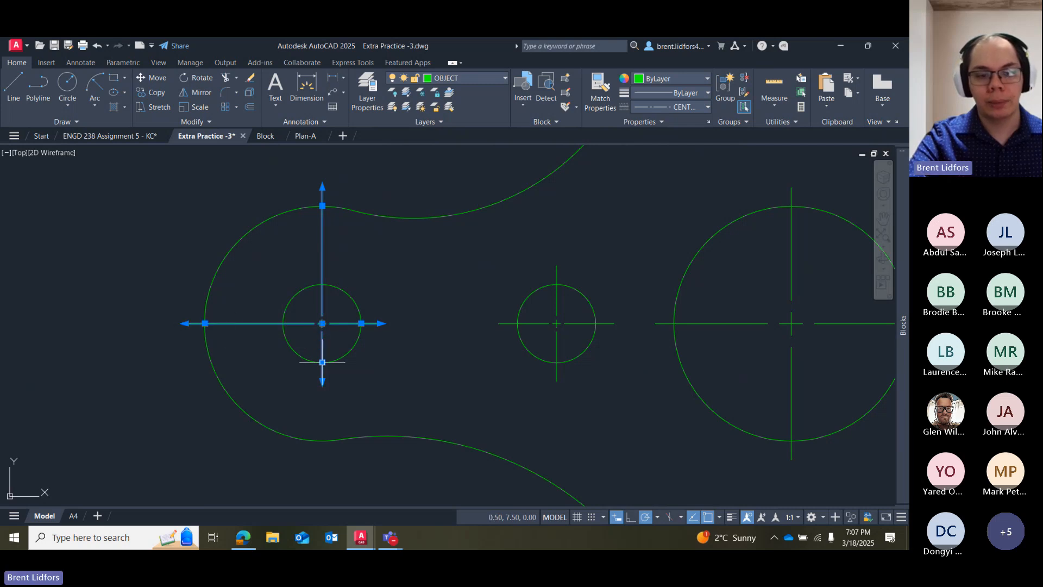
click(322, 362)
click(322, 440)
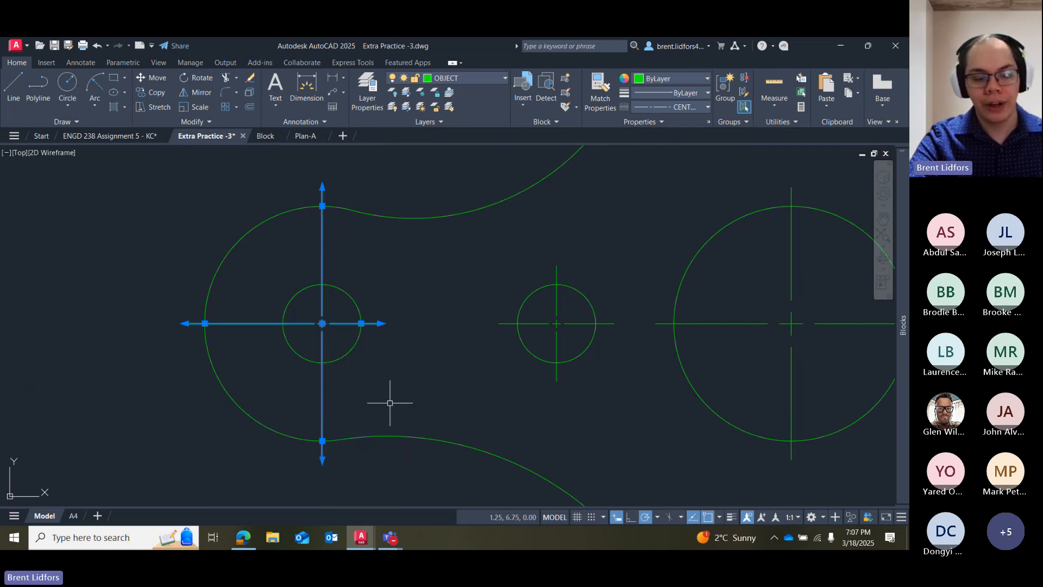
key(Escape)
Shorten the left overshoot of the leftmost circle's centre mark so it ends just outside the outer arc.
click(186, 323)
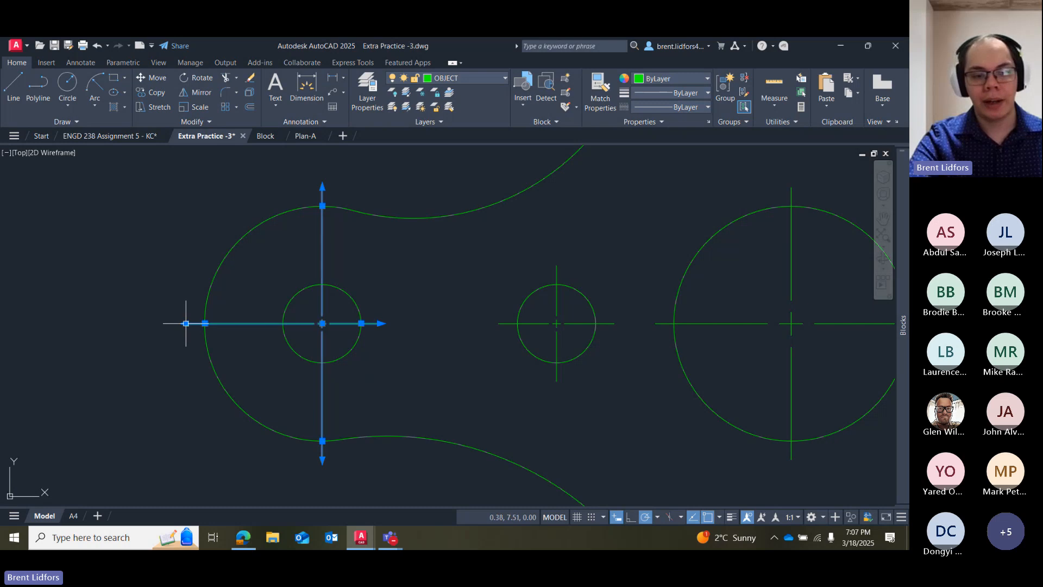
key(Escape)
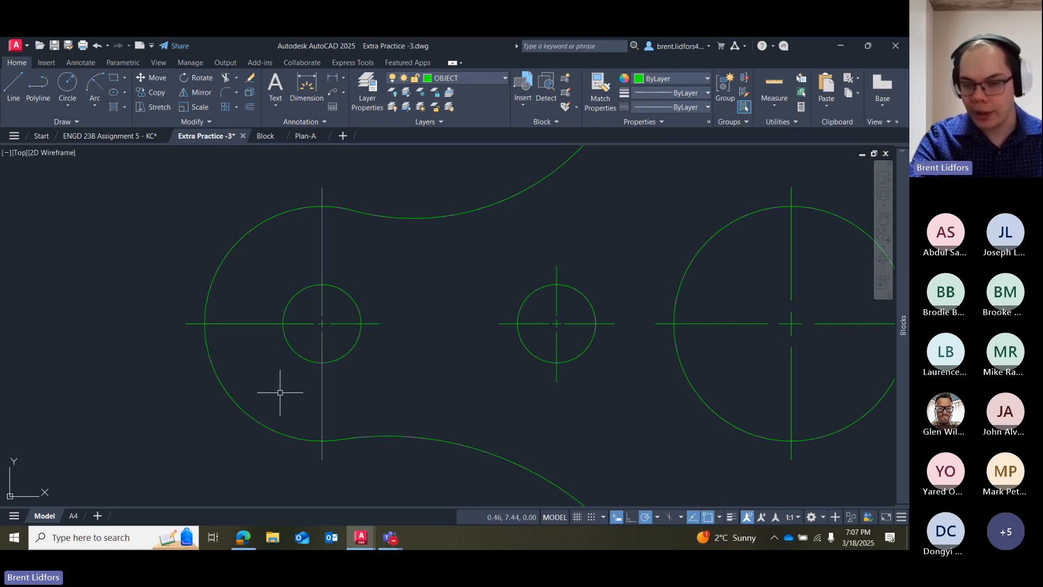
click(211, 323)
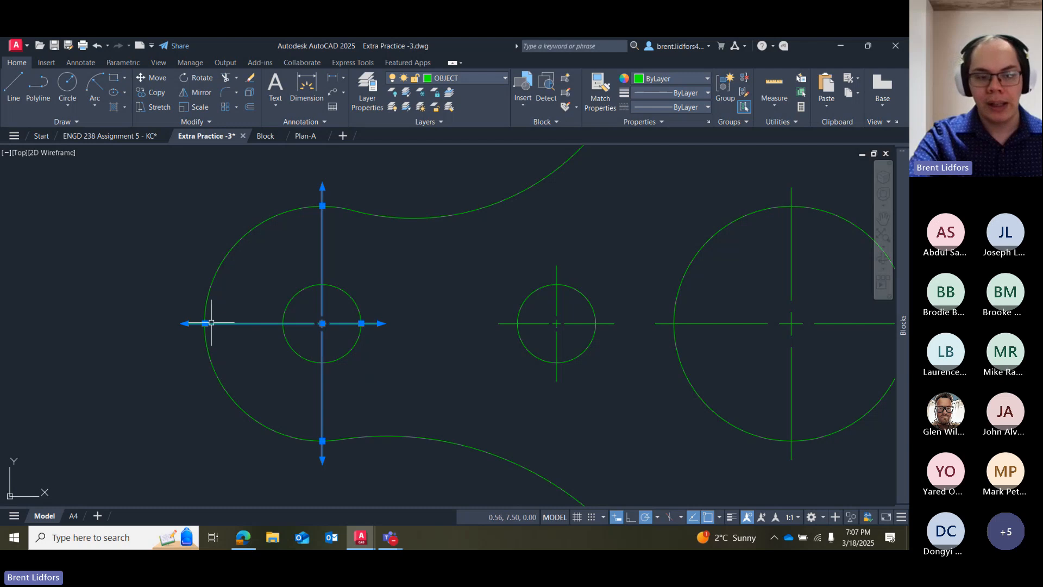
click(196, 323)
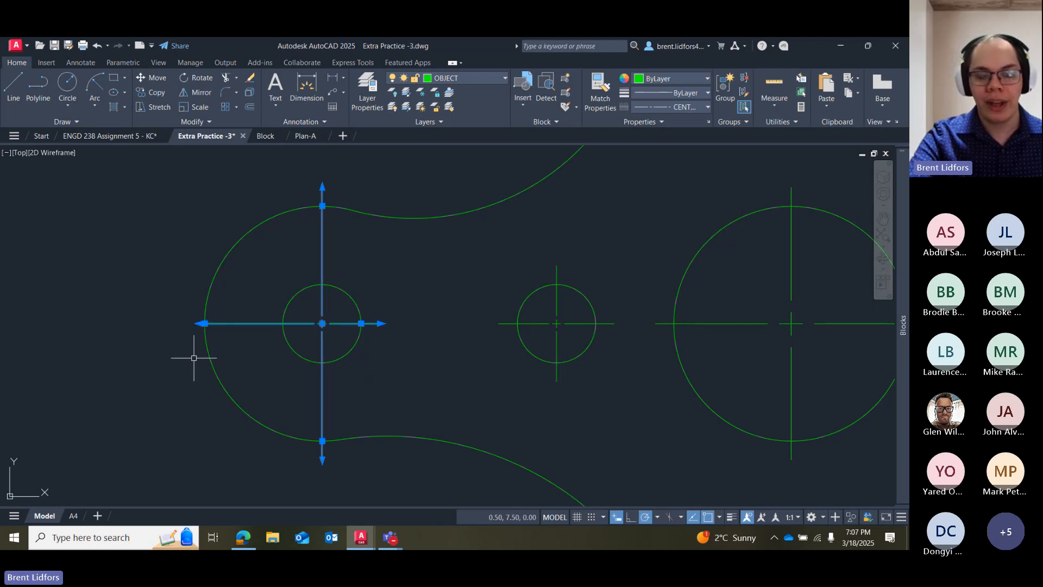
key(Escape)
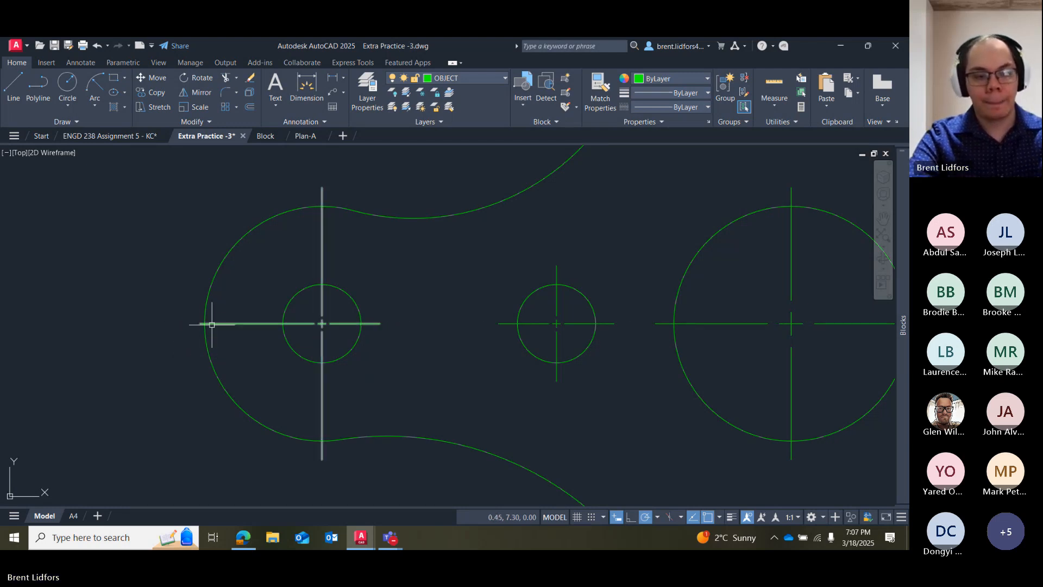
Shorten the left arm of the leftmost small circle's centre mark so it ends on the outer arc.
click(209, 326)
click(203, 324)
click(222, 323)
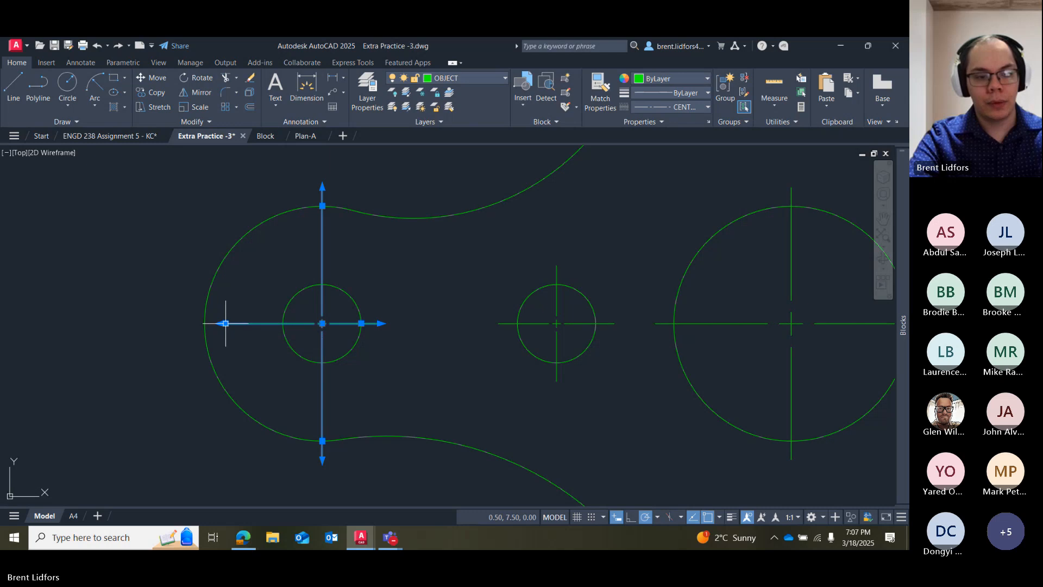
key(Escape)
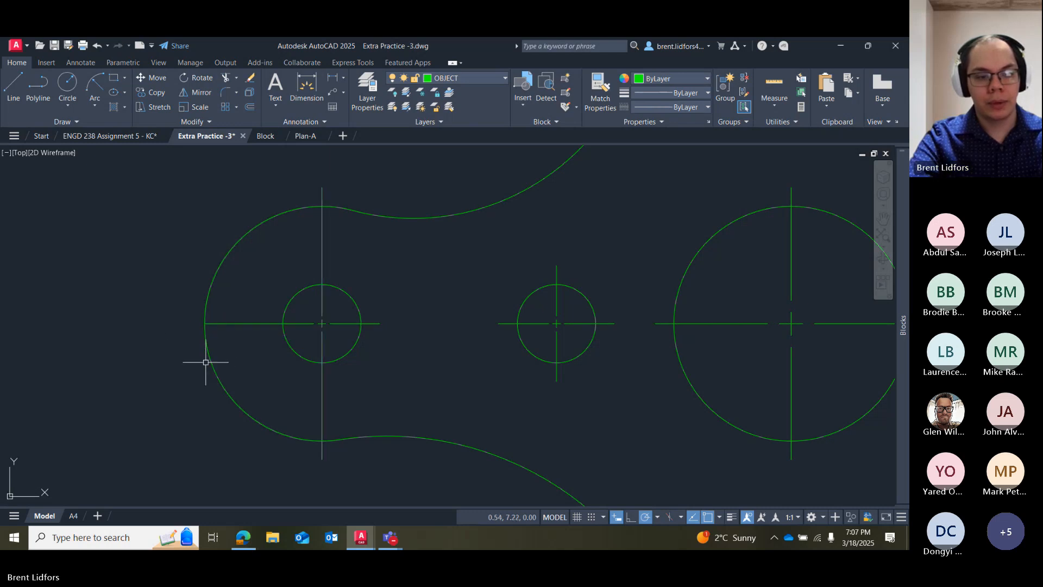
scroll(184, 329, up, 2)
scroll(184, 329, up, 2)
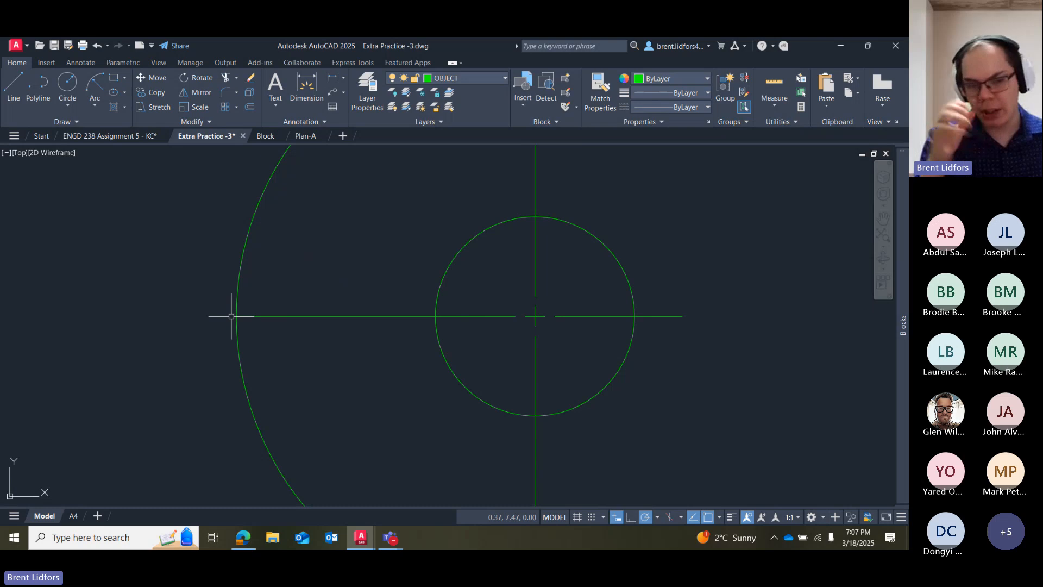
Check the Extra Practice -3 sheet in the browser, and in AutoCAD stretch the leftmost centre mark's left arm past the outer arc.
click(243, 538)
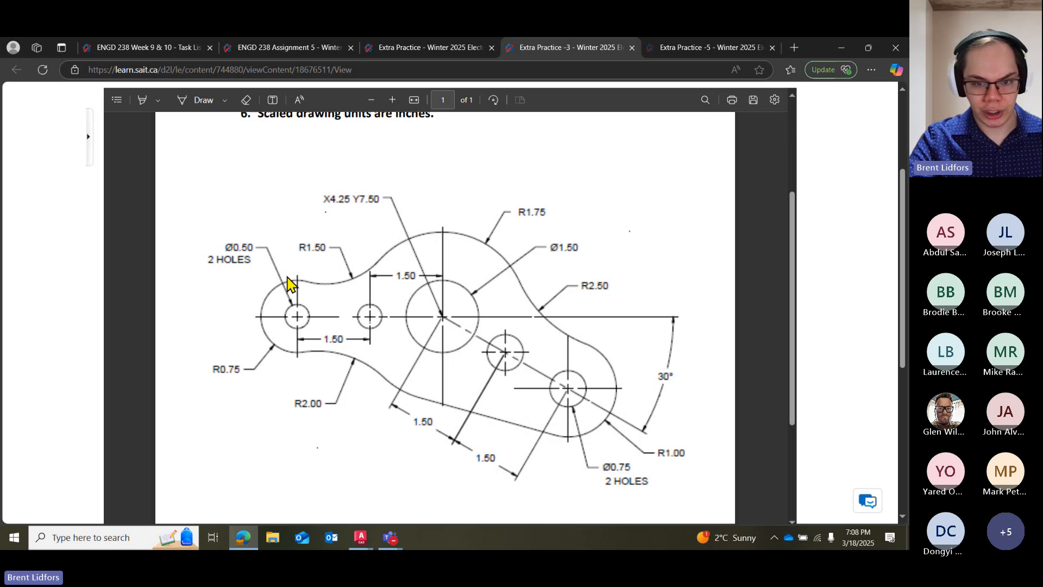
mouse_move(367, 537)
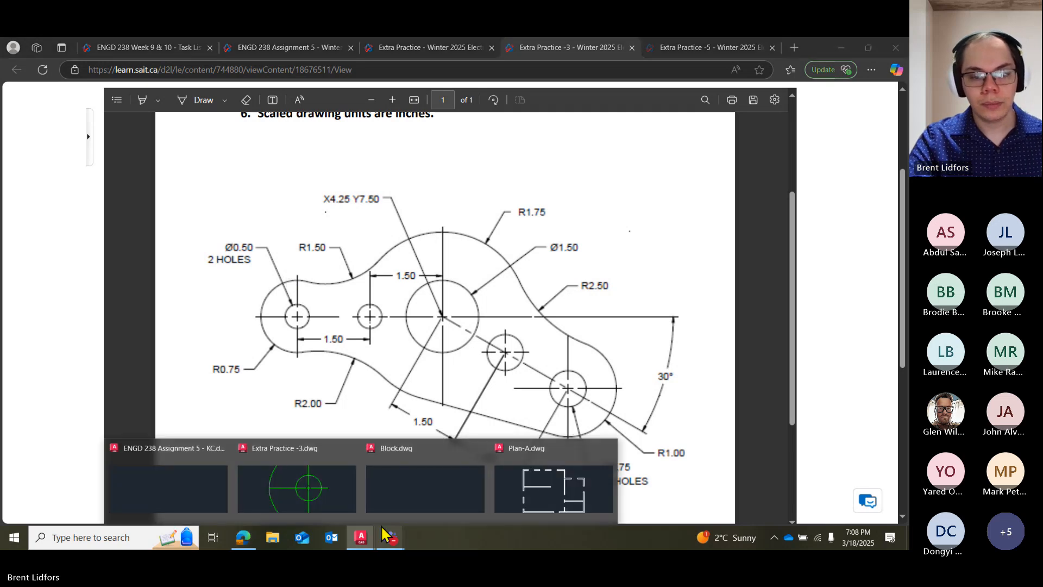
click(319, 508)
click(279, 316)
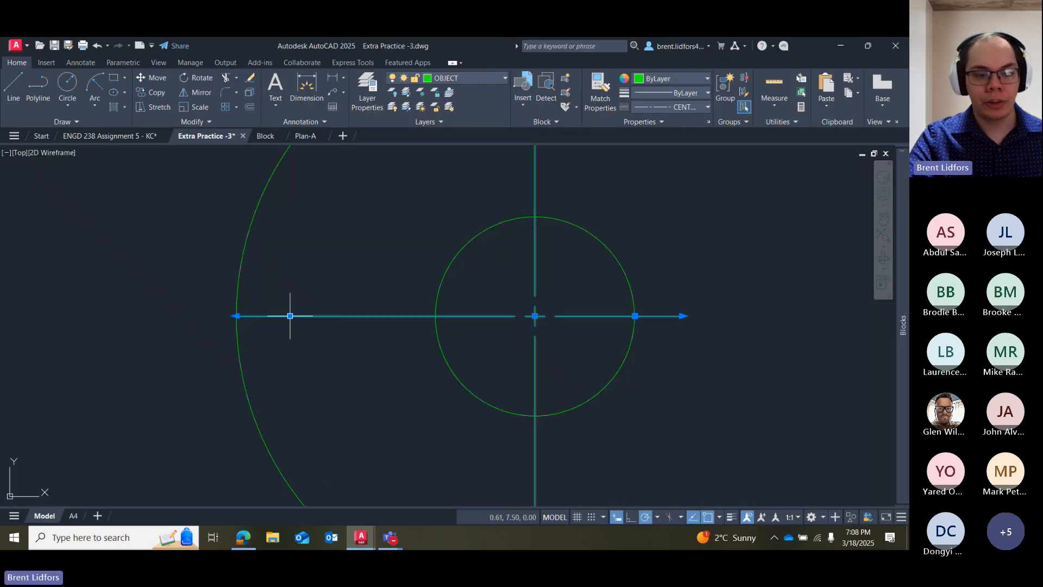
click(290, 317)
click(237, 316)
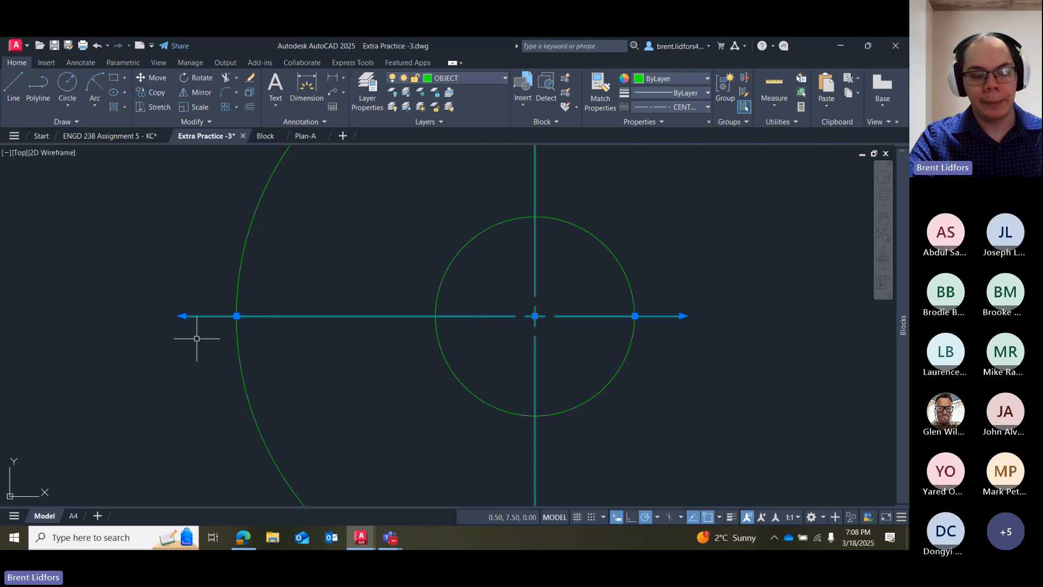
key(Escape)
Lengthen the left overshoot of the leftmost circle's centre mark far beyond the outer arc.
click(187, 317)
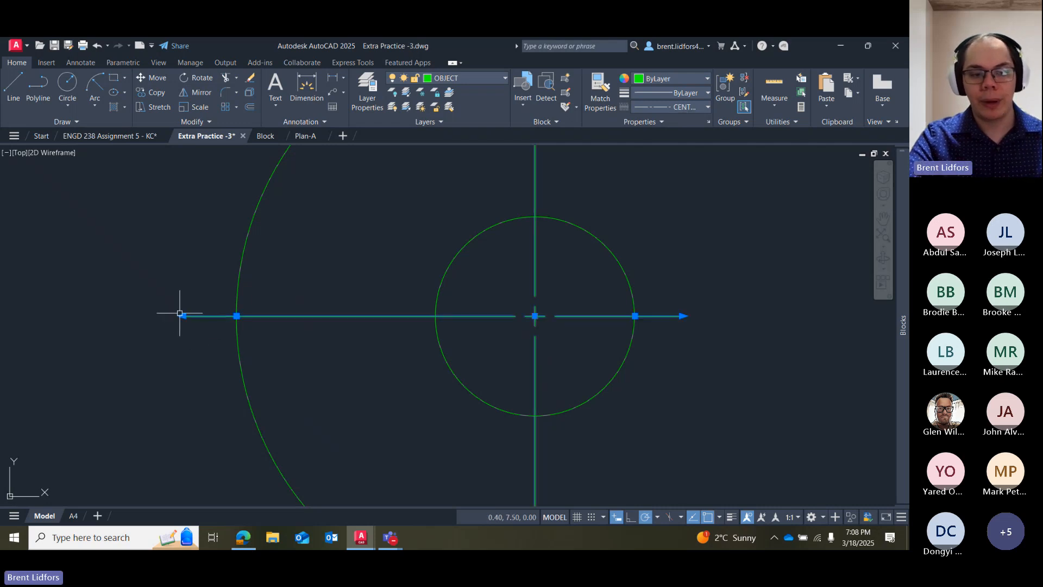
click(182, 316)
click(30, 316)
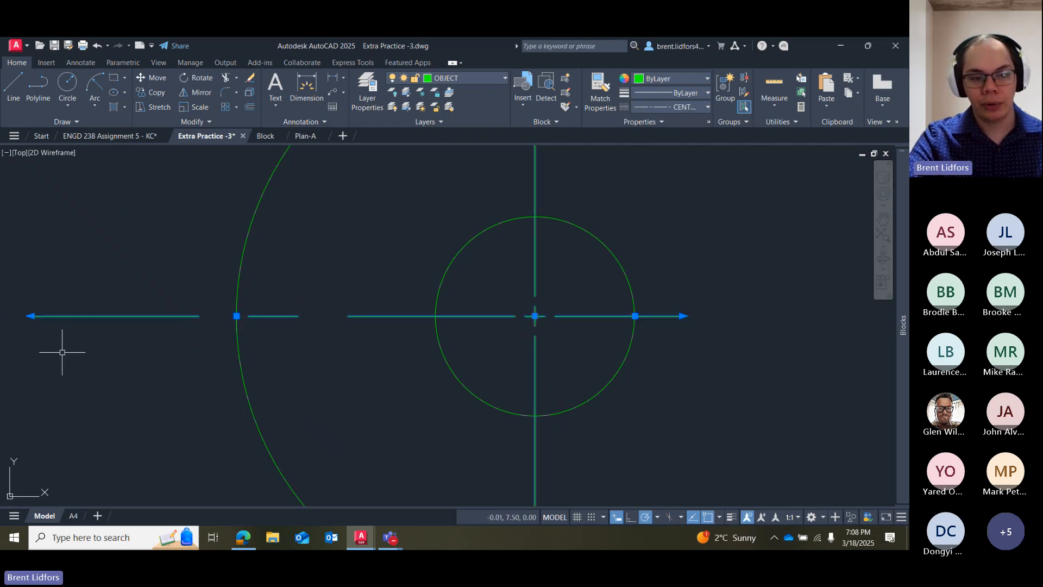
scroll(82, 391, down, 2)
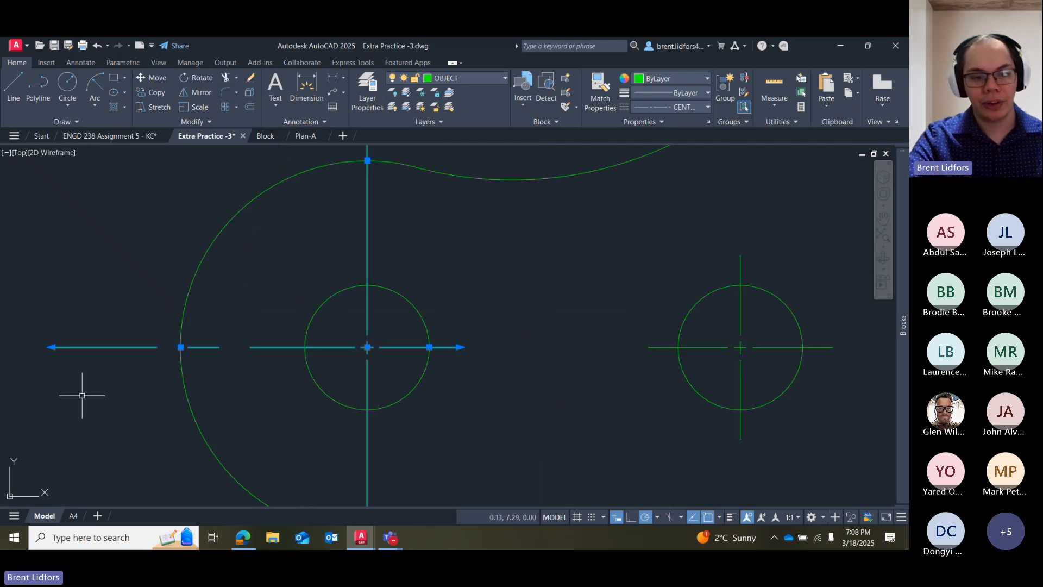
Pull the left overshoot of the leftmost circle's centre mark back to just outside the outer arc.
click(50, 347)
click(178, 347)
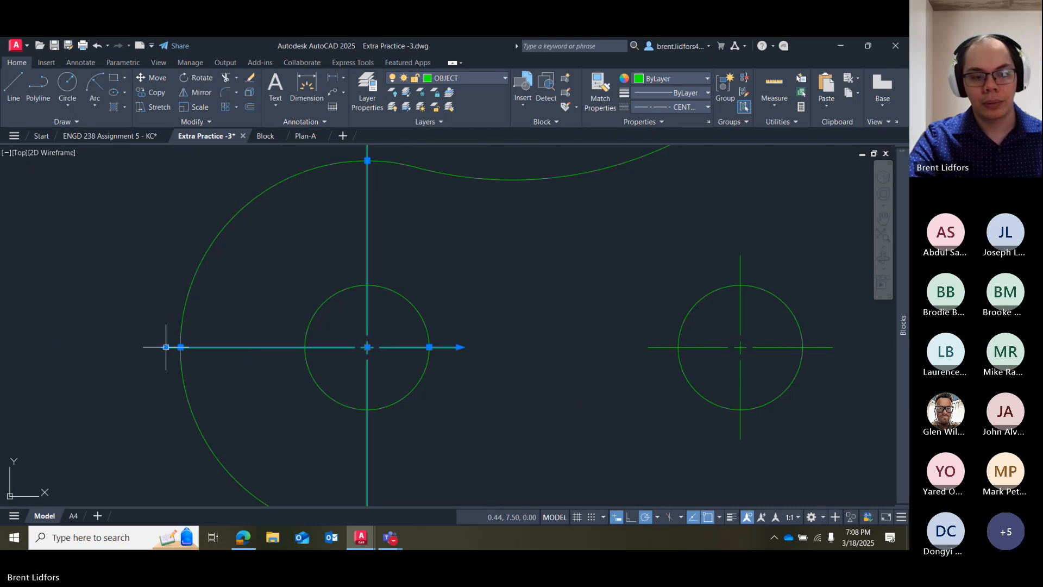
key(Escape)
scroll(163, 403, down, 3)
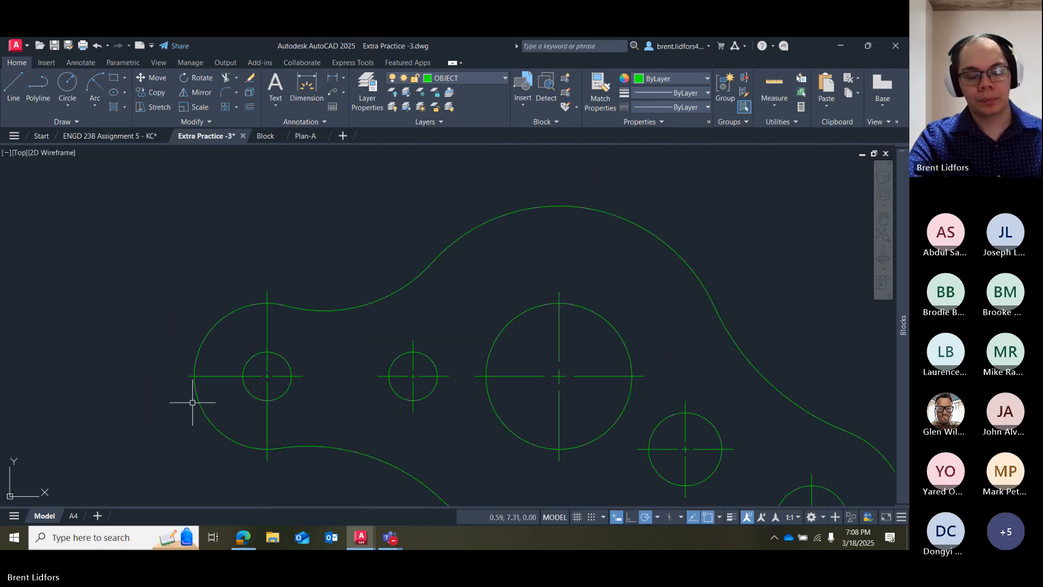
scroll(320, 381, up, 2)
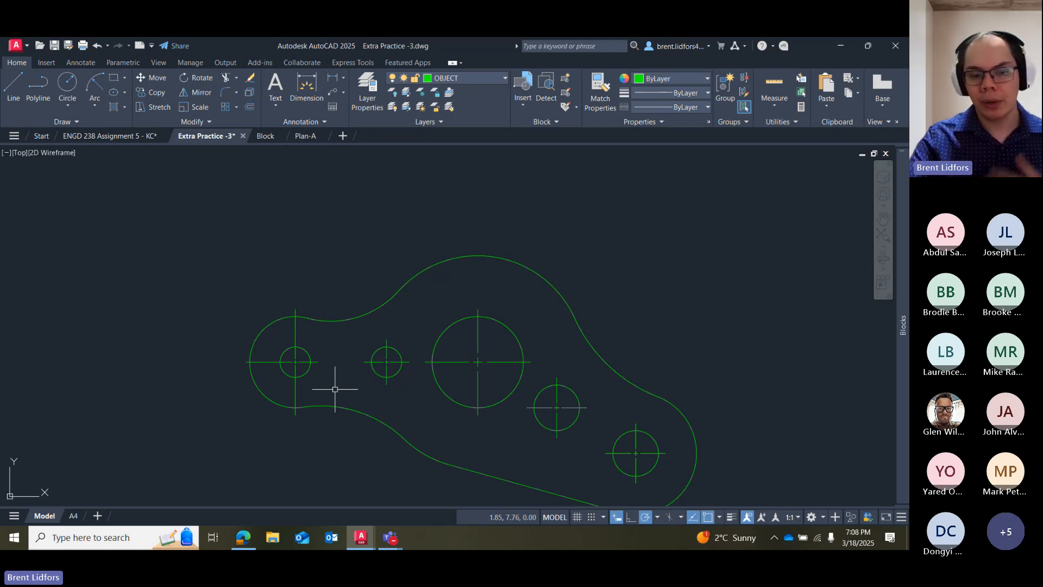
Select the leftmost circle's centre mark, and compare the hole centre marks with the reference sheet in the browser before returning to AutoCAD.
click(295, 348)
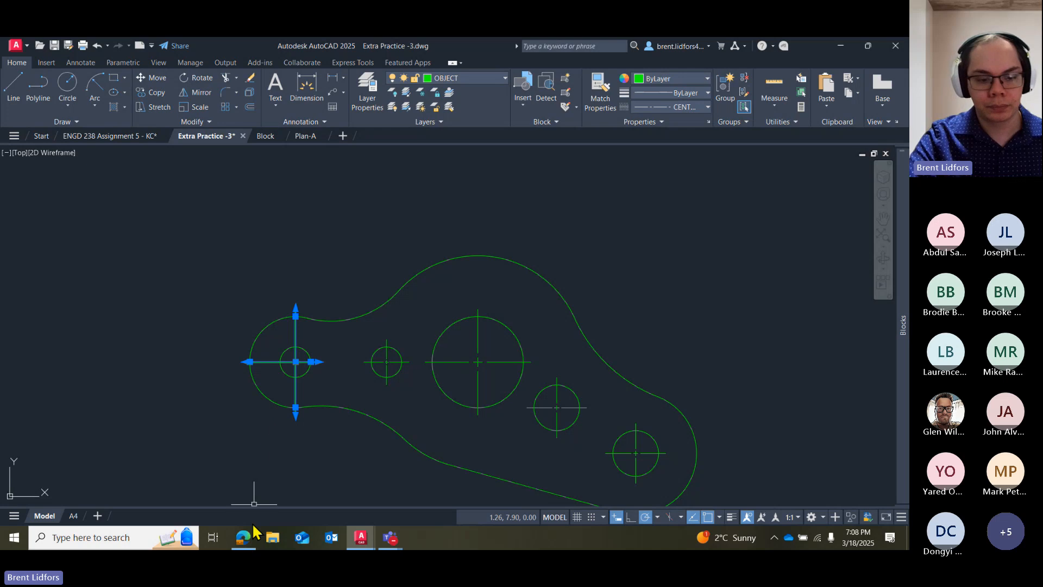
click(243, 537)
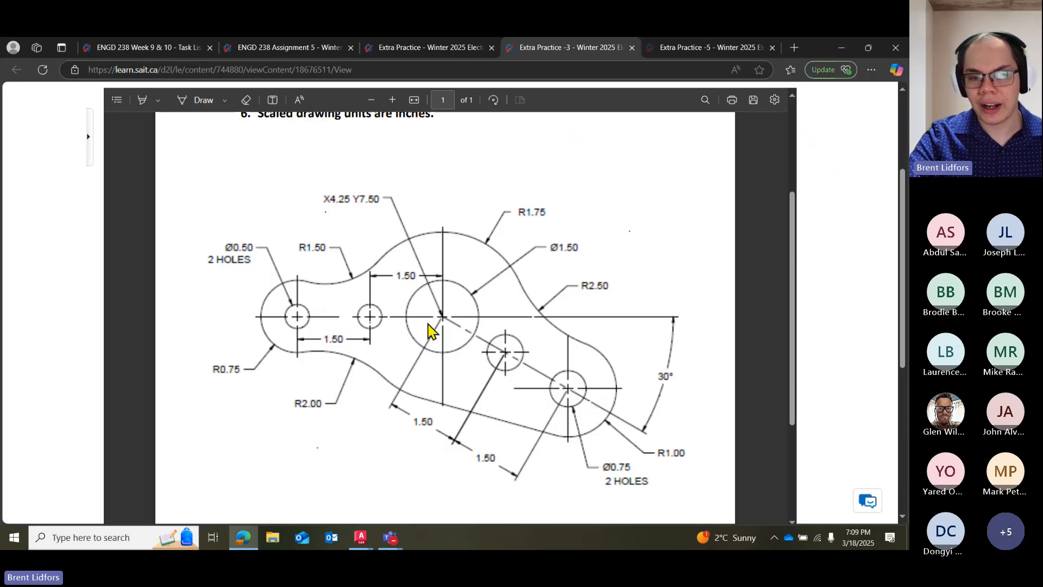
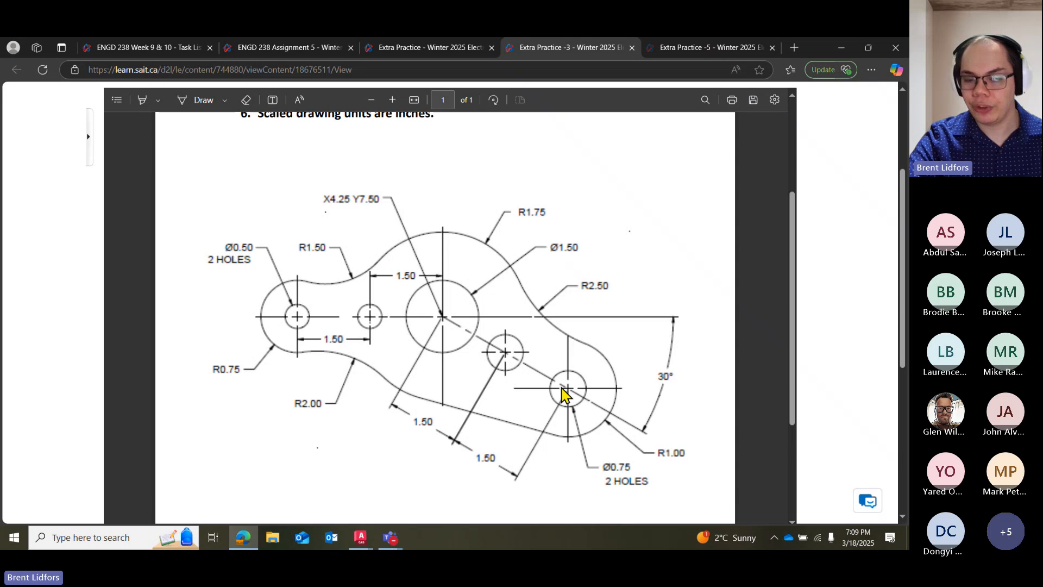
mouse_move(361, 537)
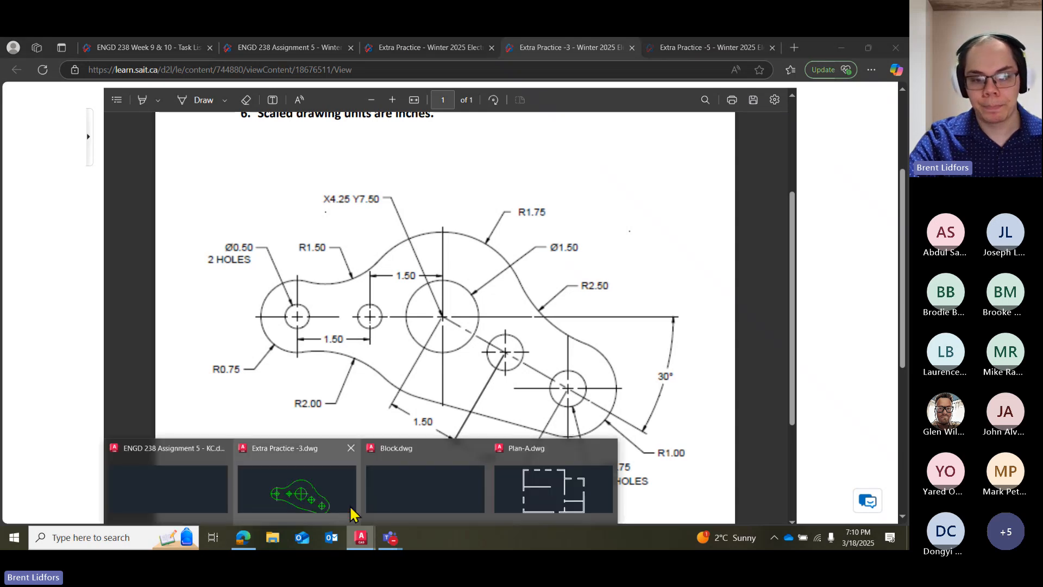
click(351, 508)
Stretch the upper and left arms of the second small circle's centre mark outward.
click(386, 350)
click(387, 346)
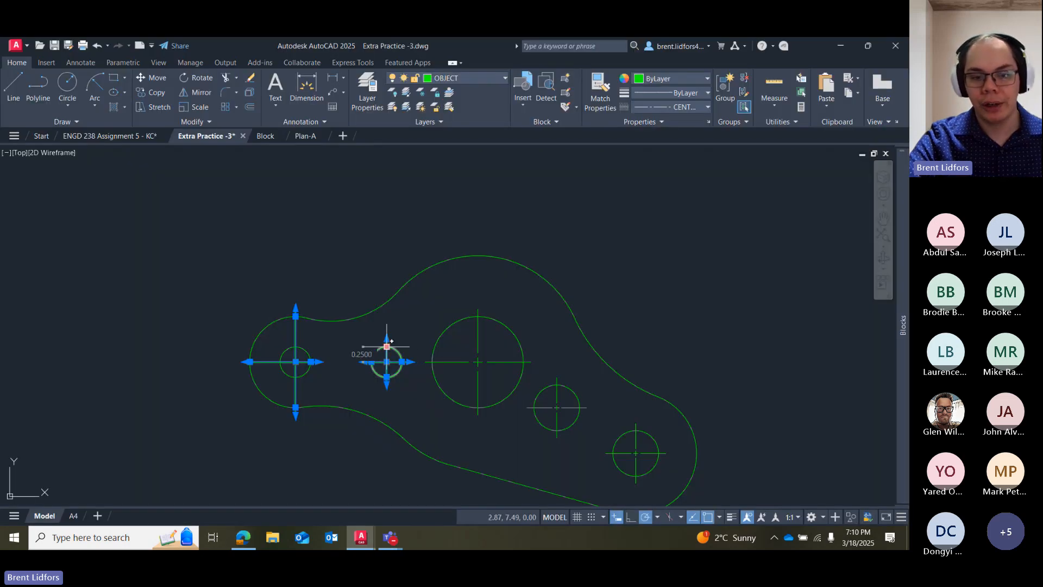
click(387, 331)
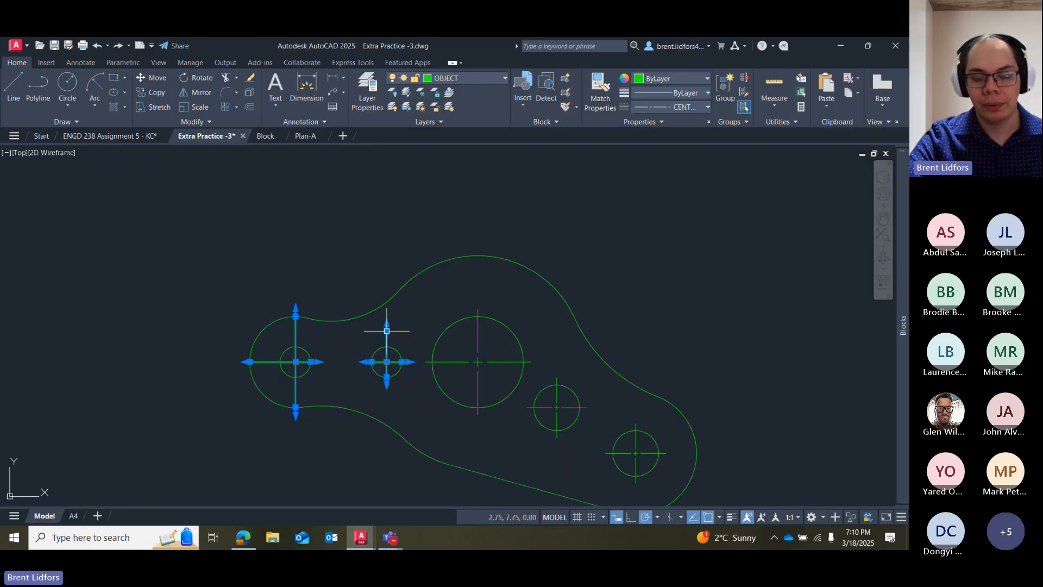
click(371, 361)
key(Escape)
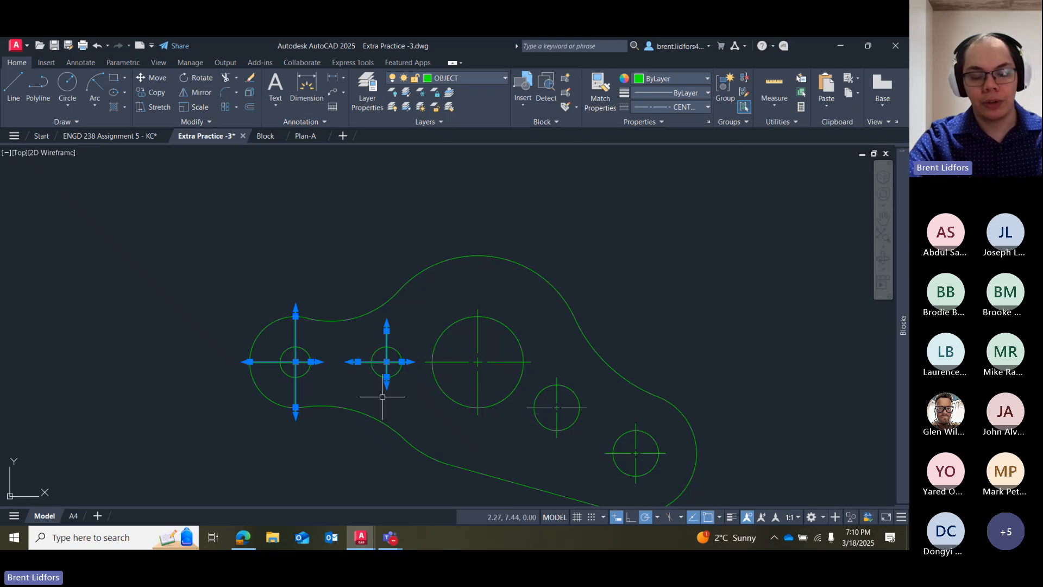
key(alt+Tab)
key(alt+Tab)
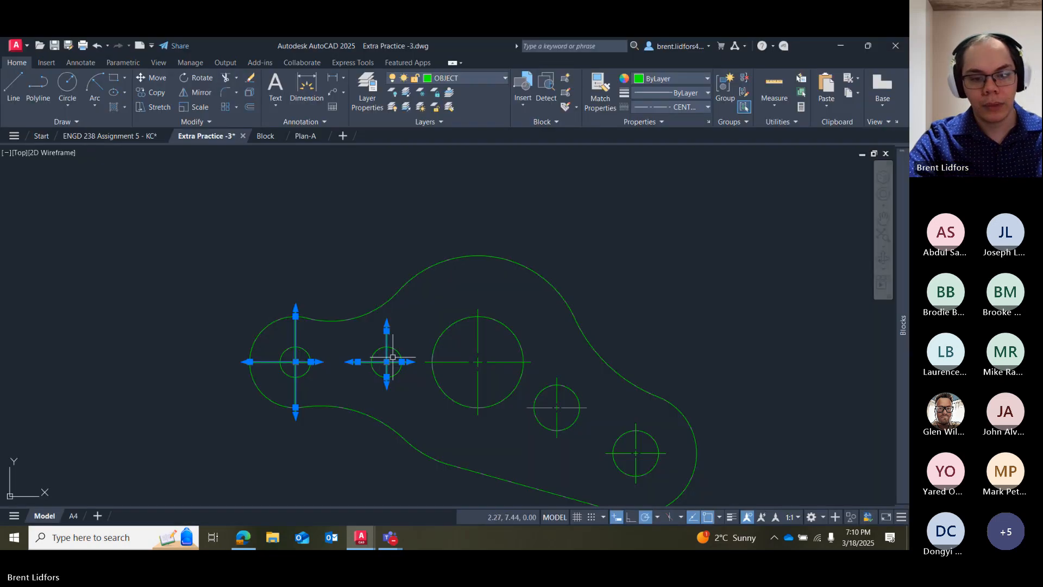
Stretch the lower and upper arms of the second small circle's centre mark to match the vertical extent of the leftmost mark.
key(Escape)
click(386, 373)
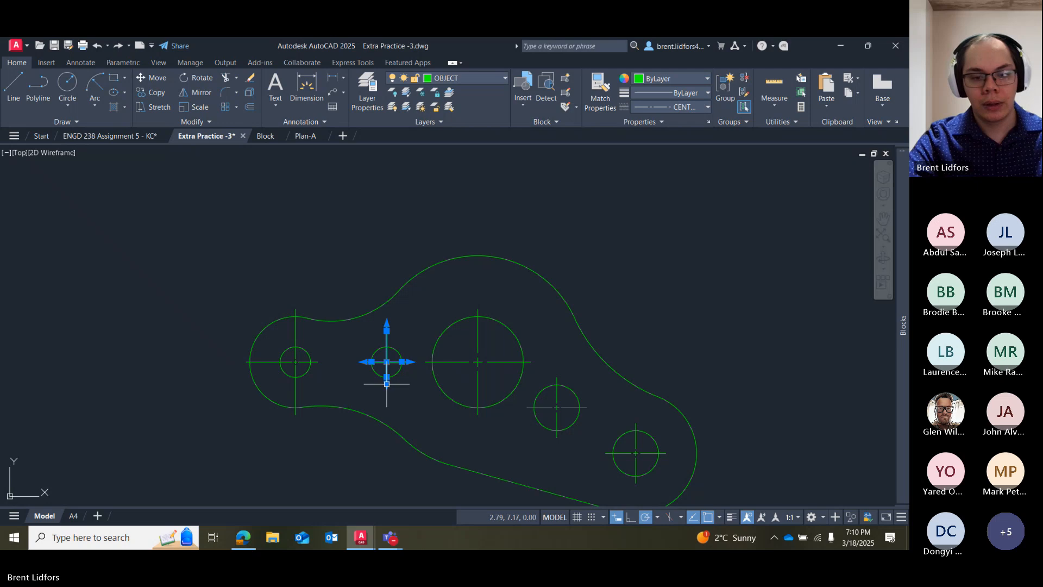
click(386, 377)
click(386, 414)
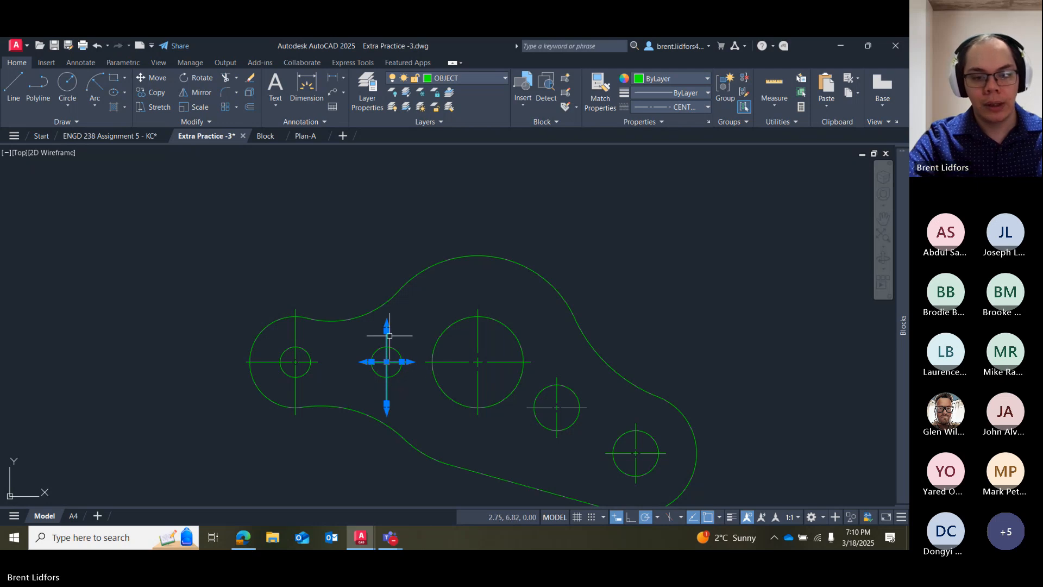
click(387, 331)
click(386, 315)
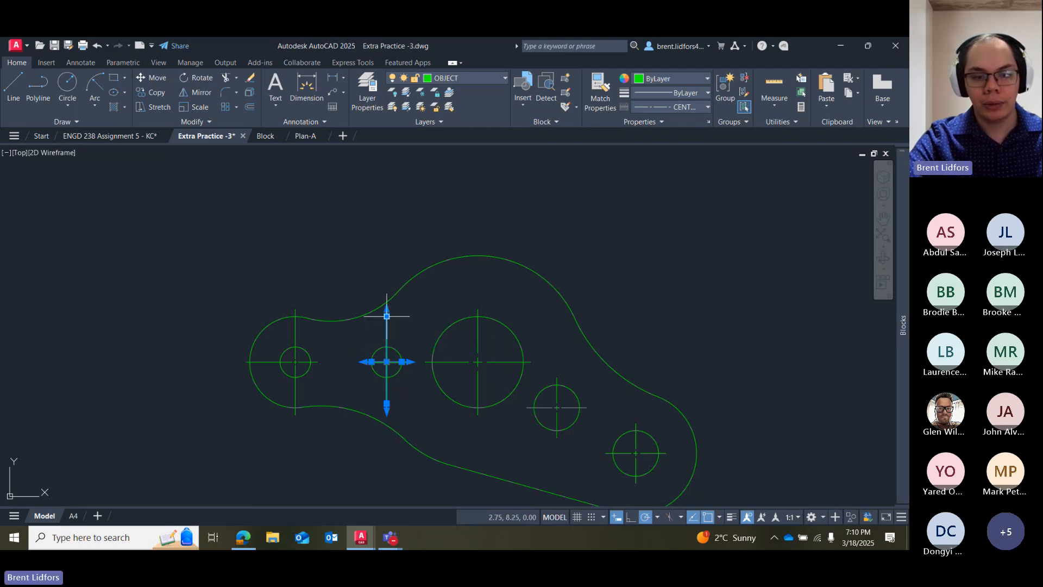
click(386, 316)
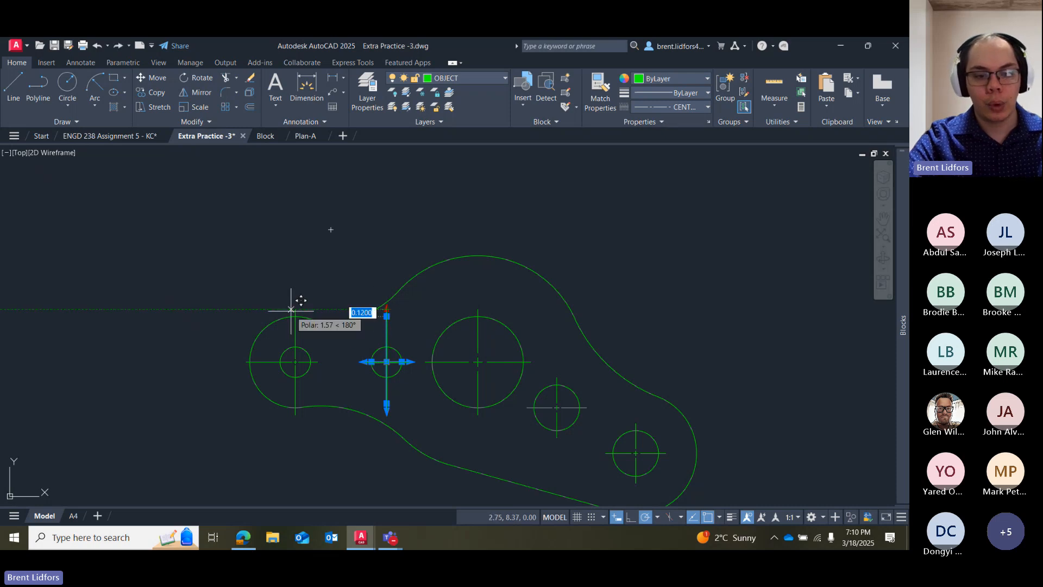
key(Escape)
key(Escape)
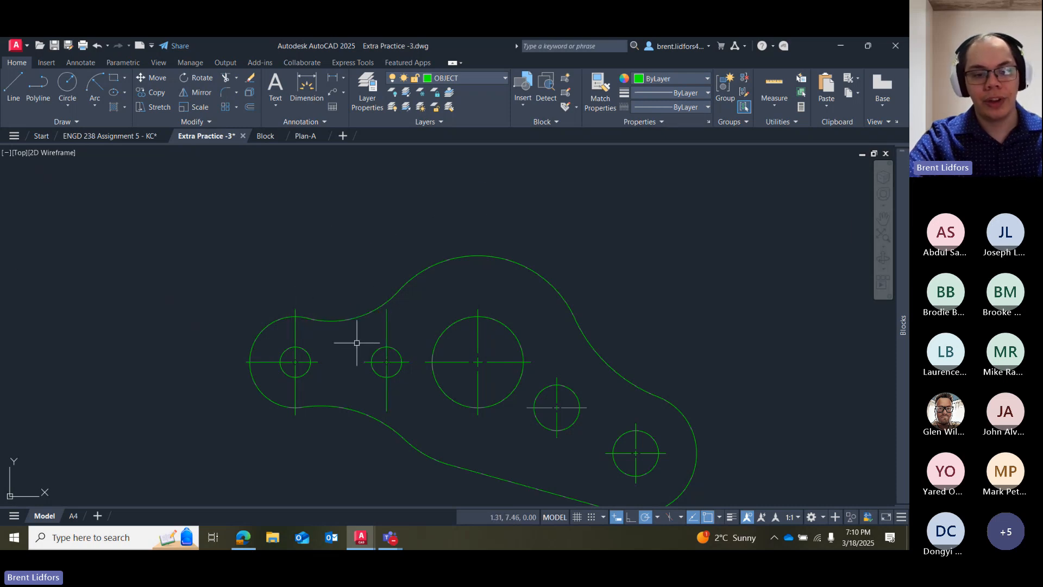
Select the centre marks of the two small left holes, and check on the browser's reference sheet how their spacing is dimensioned.
scroll(356, 343, up, 6)
click(114, 217)
click(485, 255)
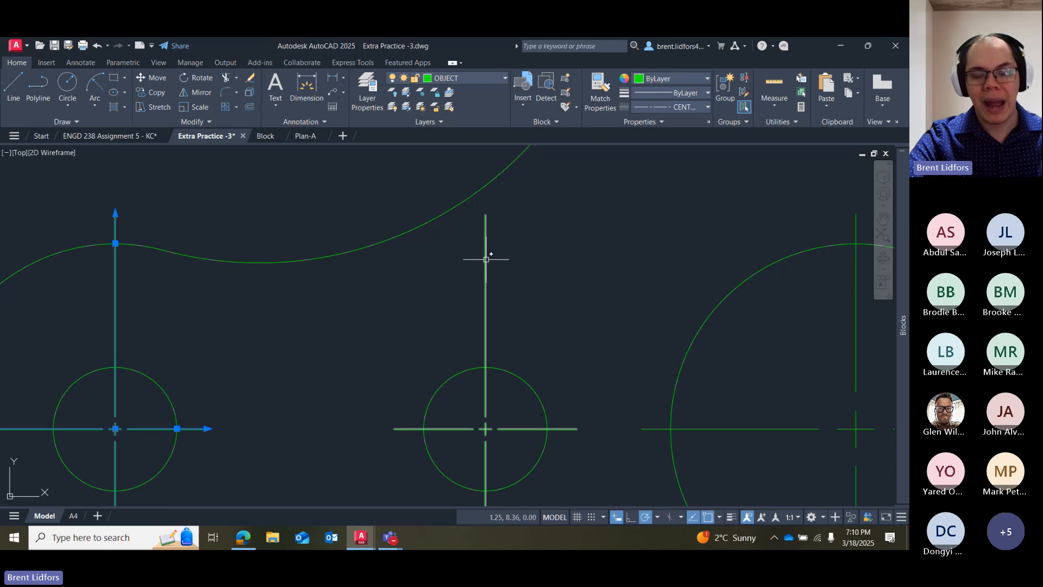
key(alt+Tab)
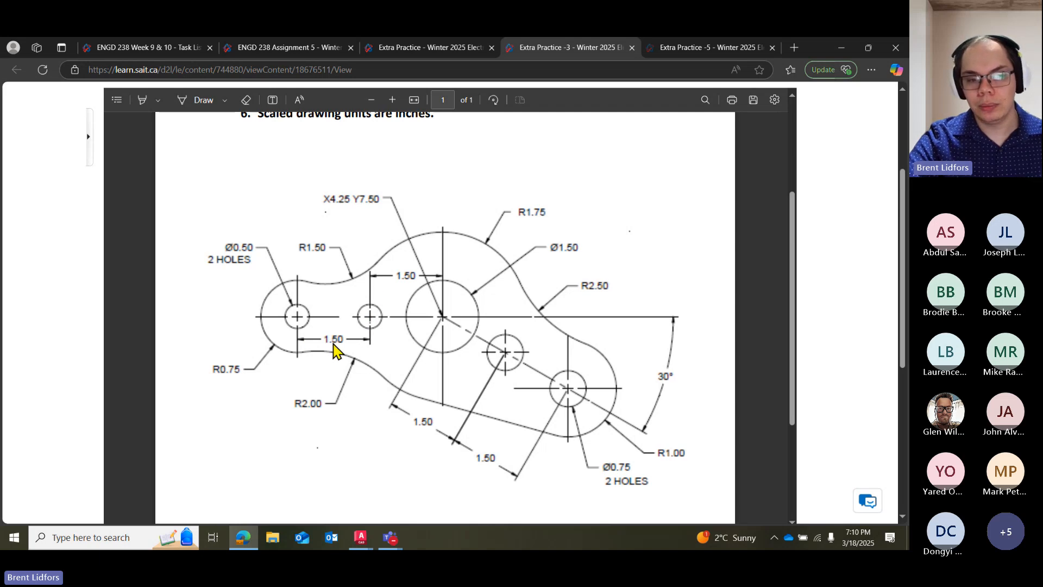
click(373, 539)
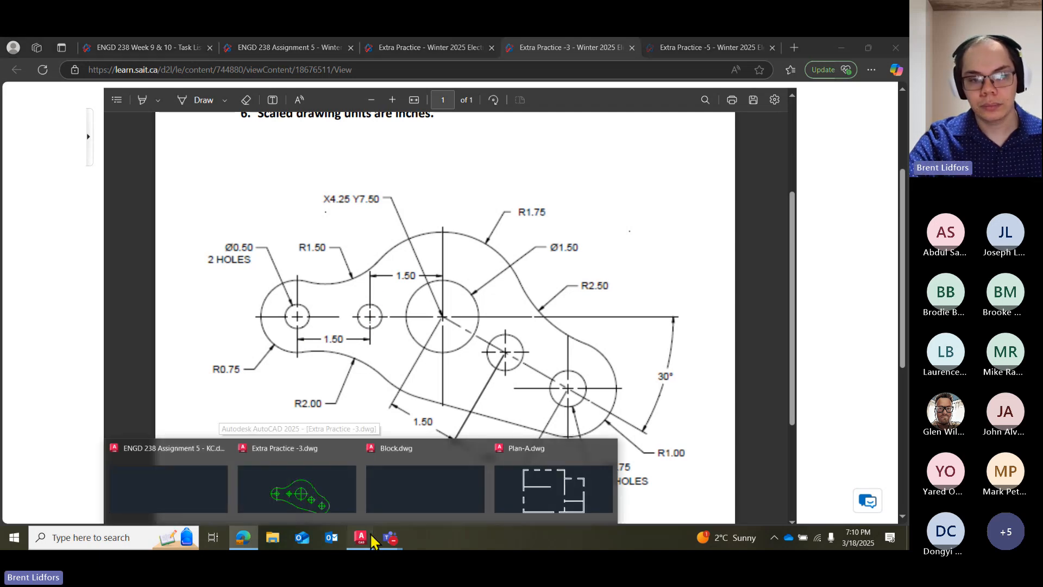
click(293, 492)
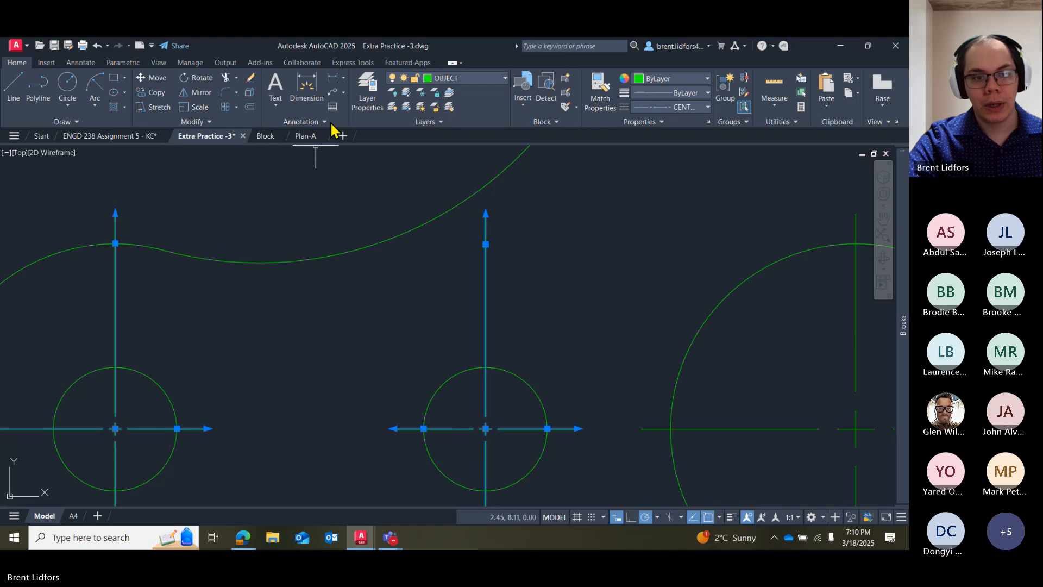
click(307, 88)
click(116, 214)
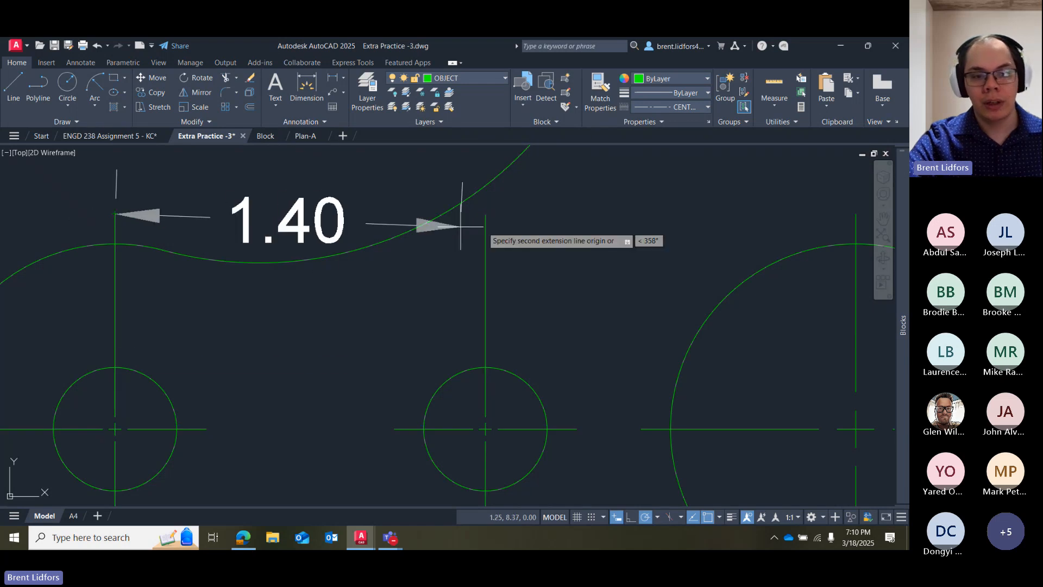
click(486, 215)
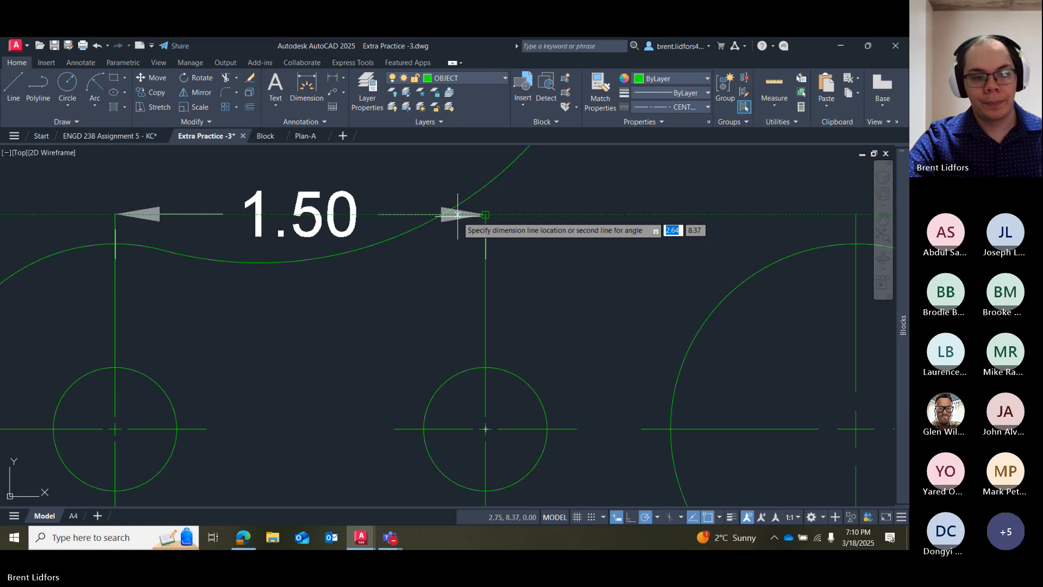
key(Escape)
Dimension the centre-to-centre distance between the two small left holes, with the dimension line level with the upper ends of their centre marks.
click(333, 78)
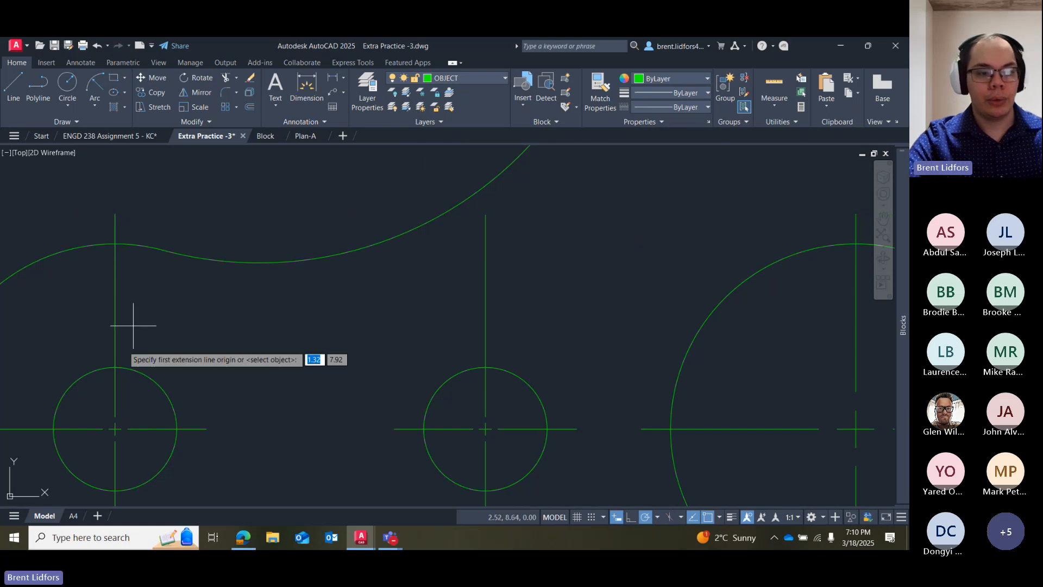
click(115, 430)
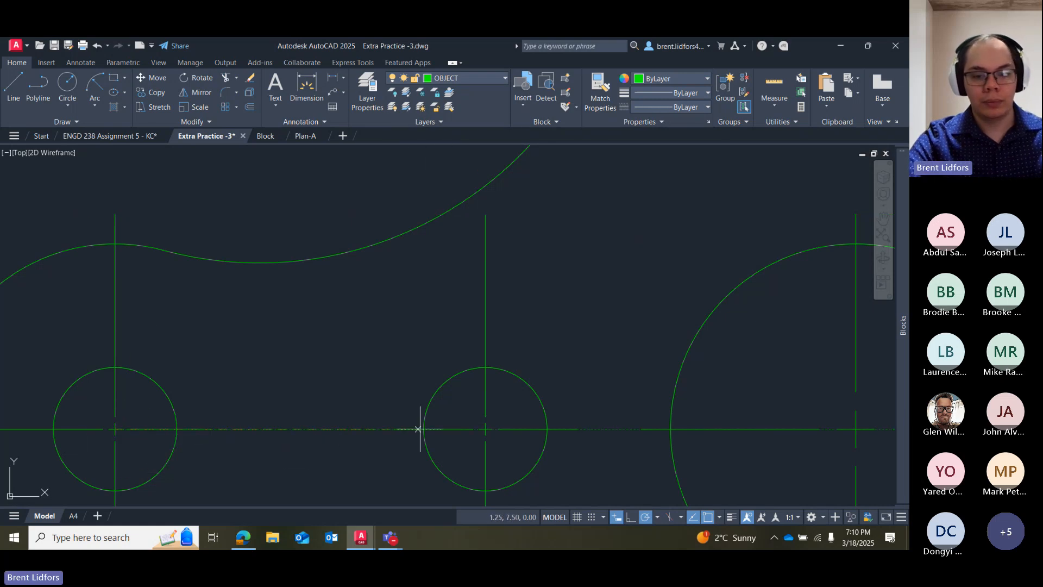
click(486, 429)
click(488, 215)
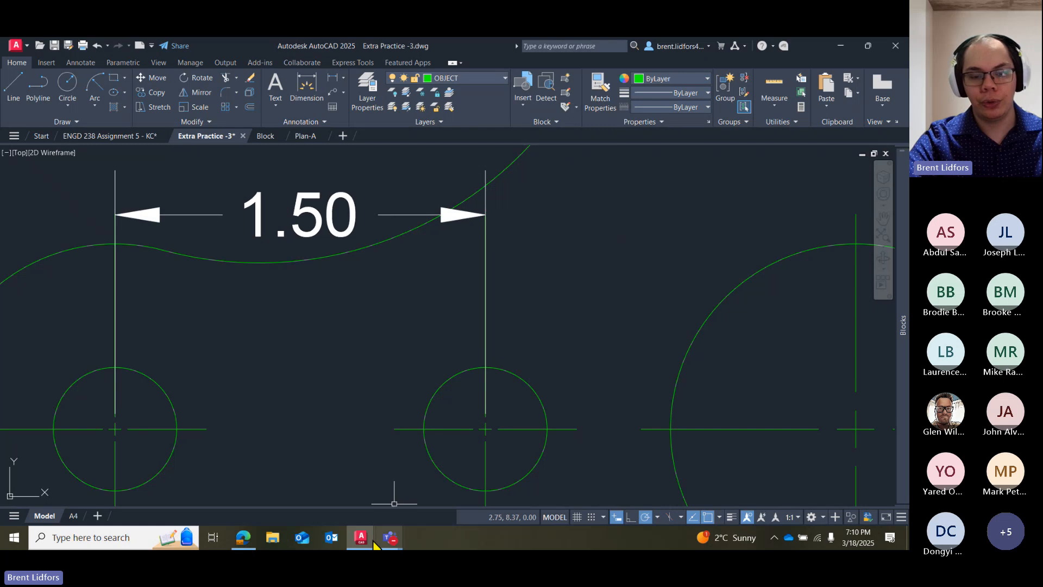
Undo the centre-to-centre dimension between the two small left holes.
scroll(326, 471, down, 2)
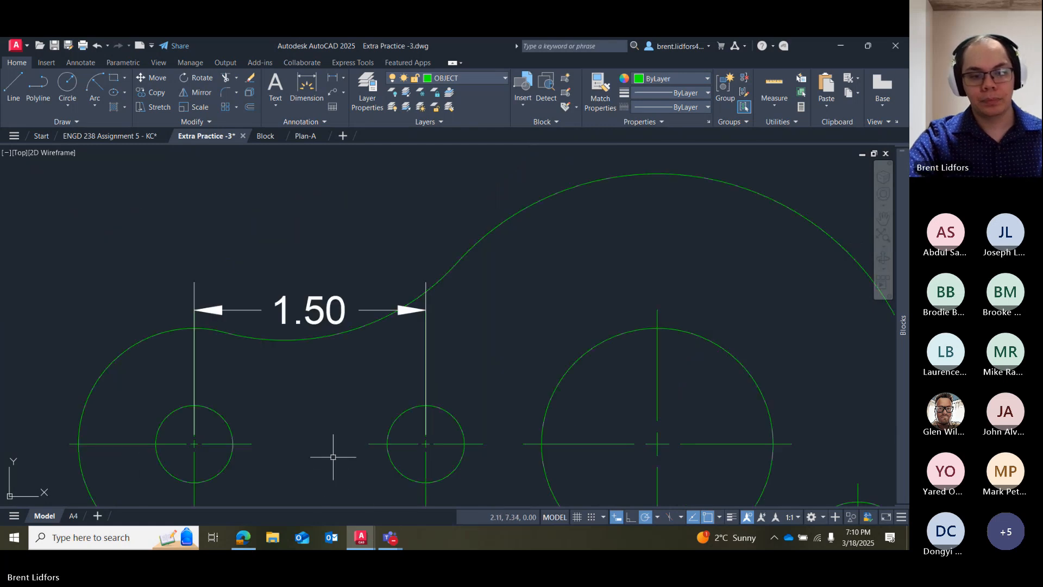
middle_drag(333, 457, 339, 405)
key(ctrl+z)
key(ctrl+z)
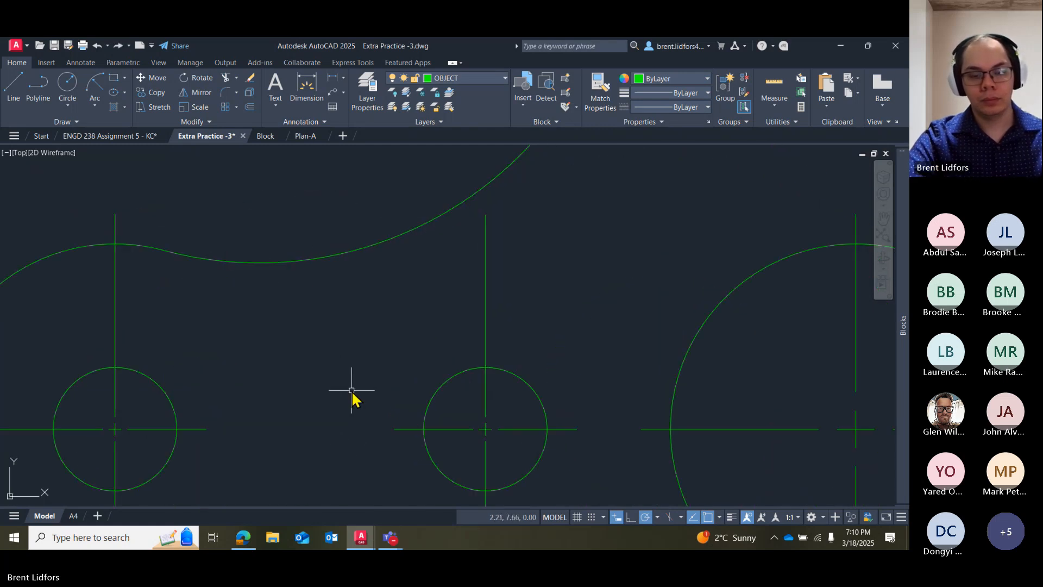
Stretch the upper and lower arms of the large circle's centre mark out to the part's outer outline.
scroll(351, 389, down, 4)
click(549, 366)
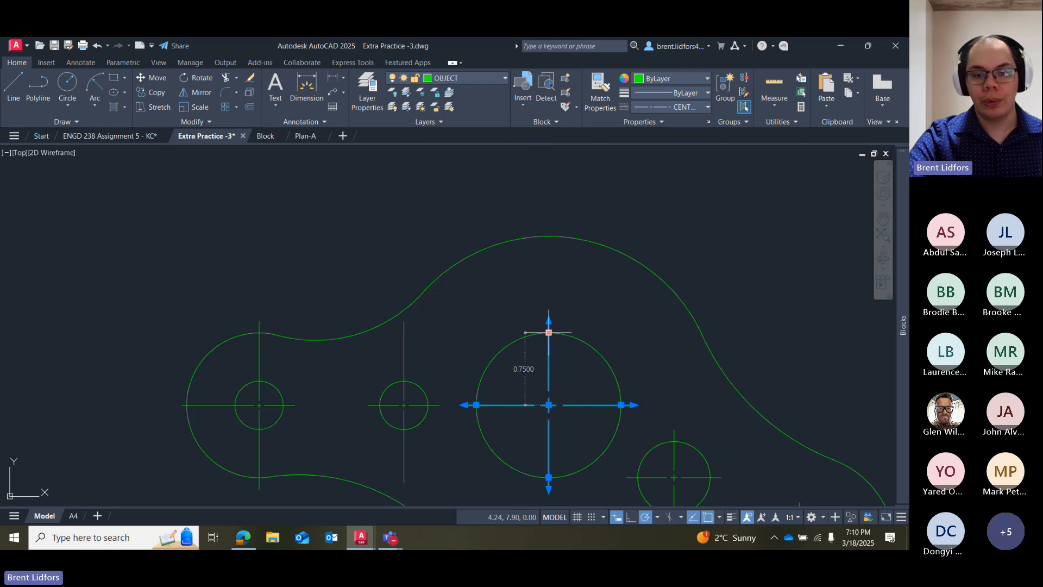
click(549, 332)
click(559, 226)
middle_drag(506, 315, 470, 218)
click(512, 380)
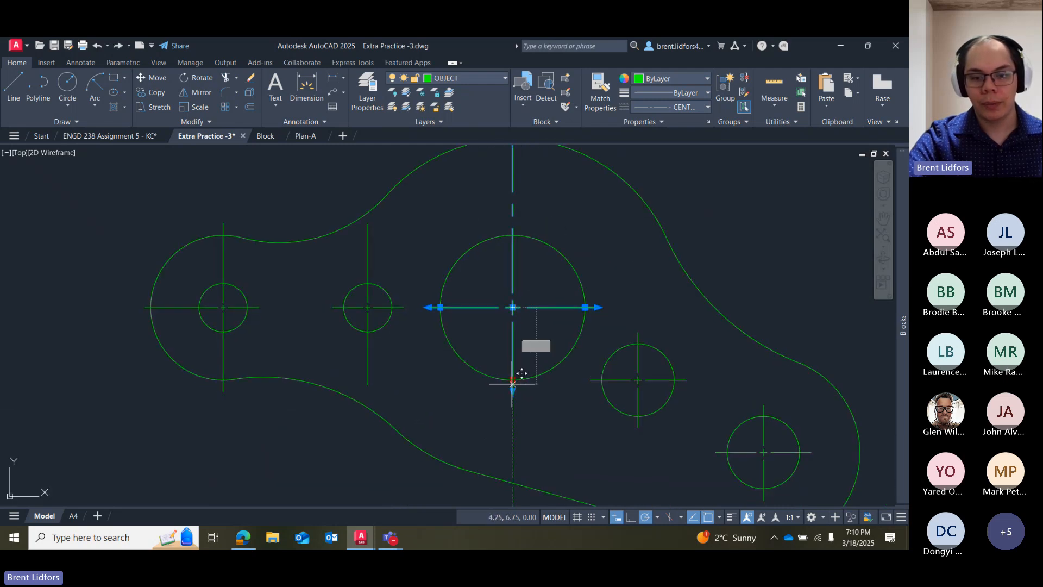
click(512, 482)
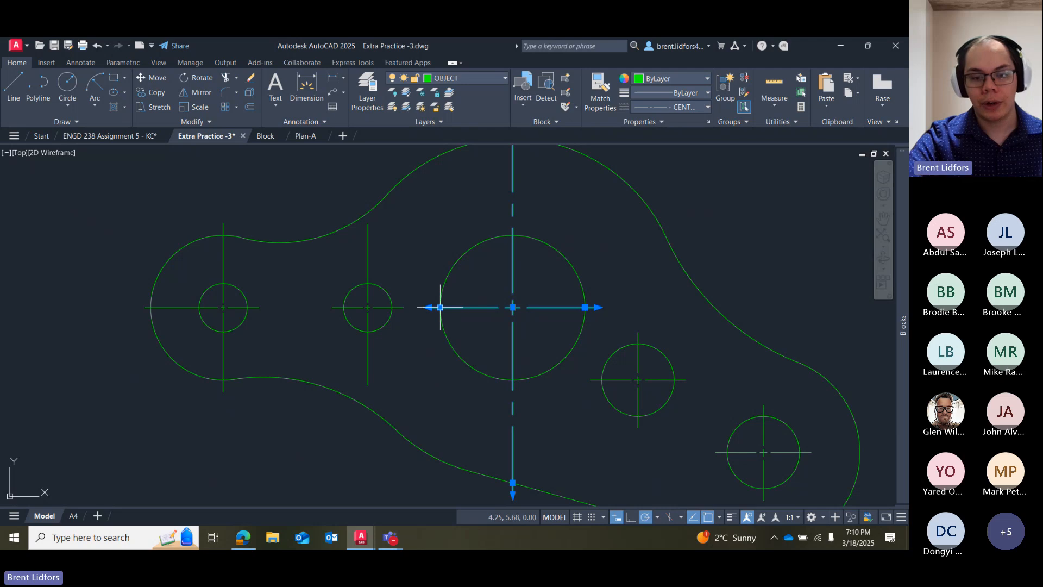
key(Escape)
Stretch the right and lower arms of the lower-right hole's centre mark out to the part's rounded end.
middle_drag(565, 308, 381, 261)
middle_drag(452, 284, 364, 194)
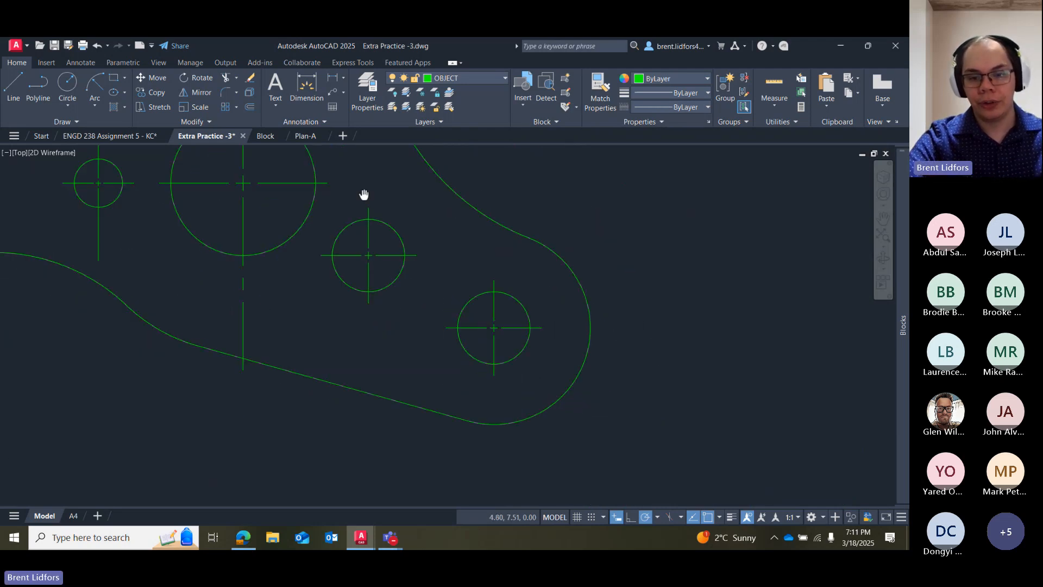
click(517, 326)
click(528, 326)
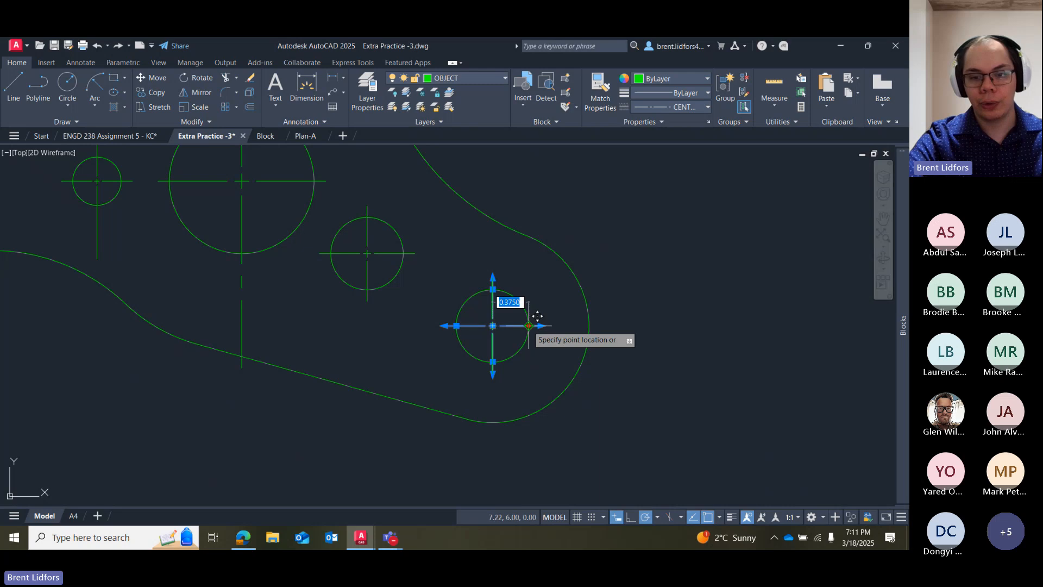
click(589, 326)
click(493, 362)
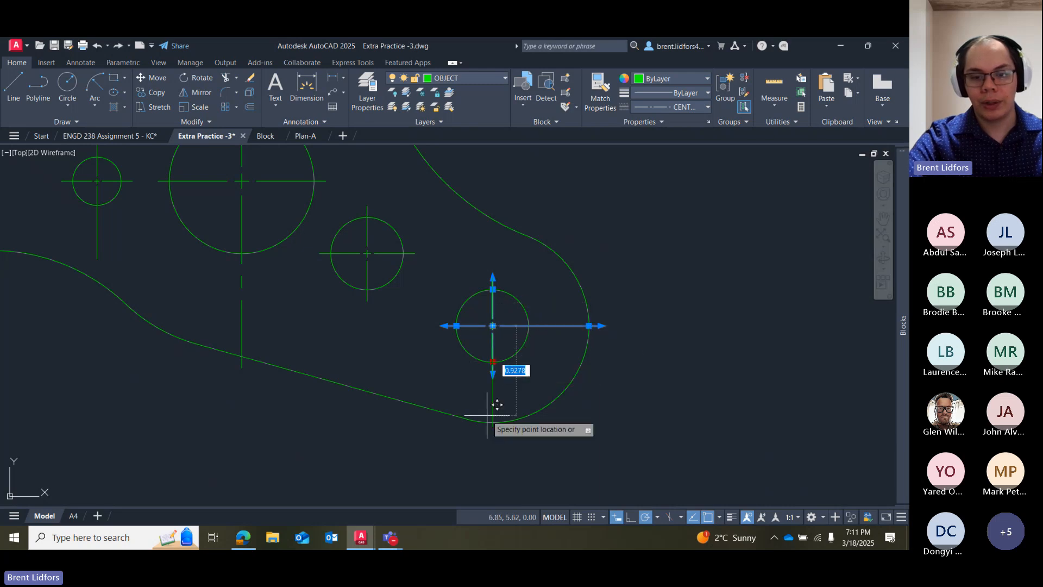
click(496, 419)
Check on the browser's reference sheet how far the lower-right hole's centre mark extends.
click(496, 293)
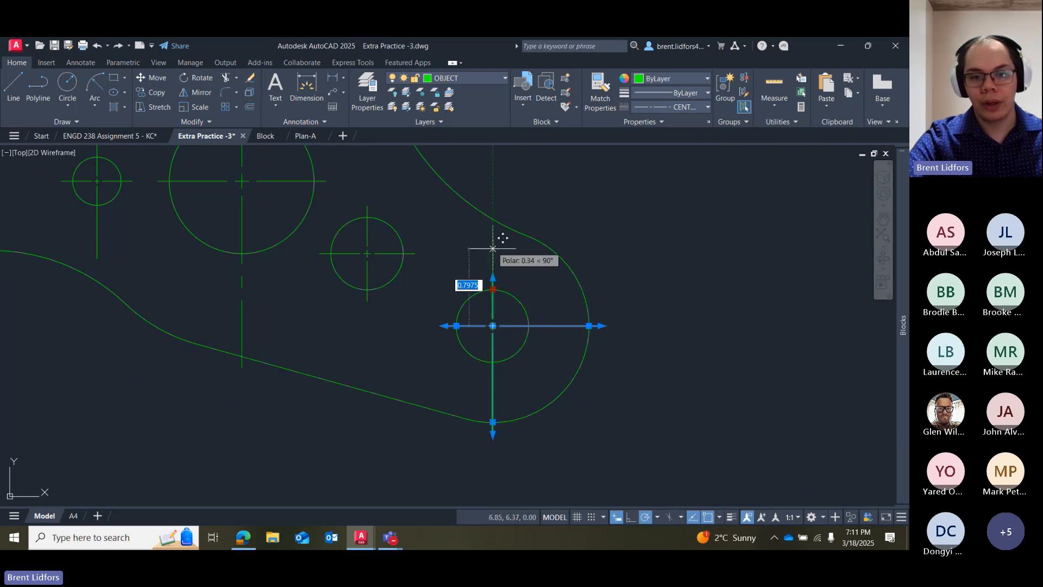
key(Escape)
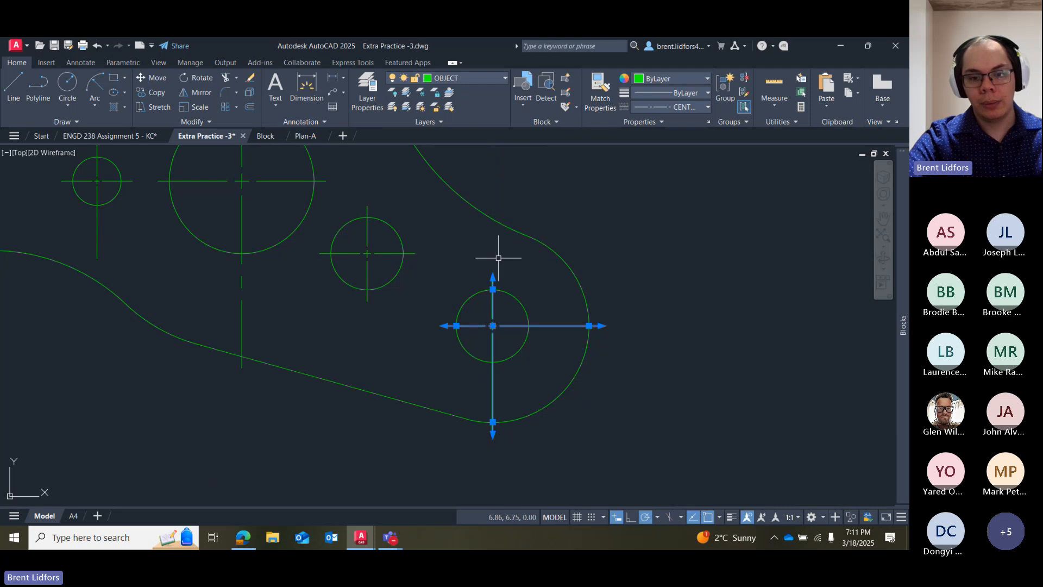
key(Escape)
key(alt+Tab)
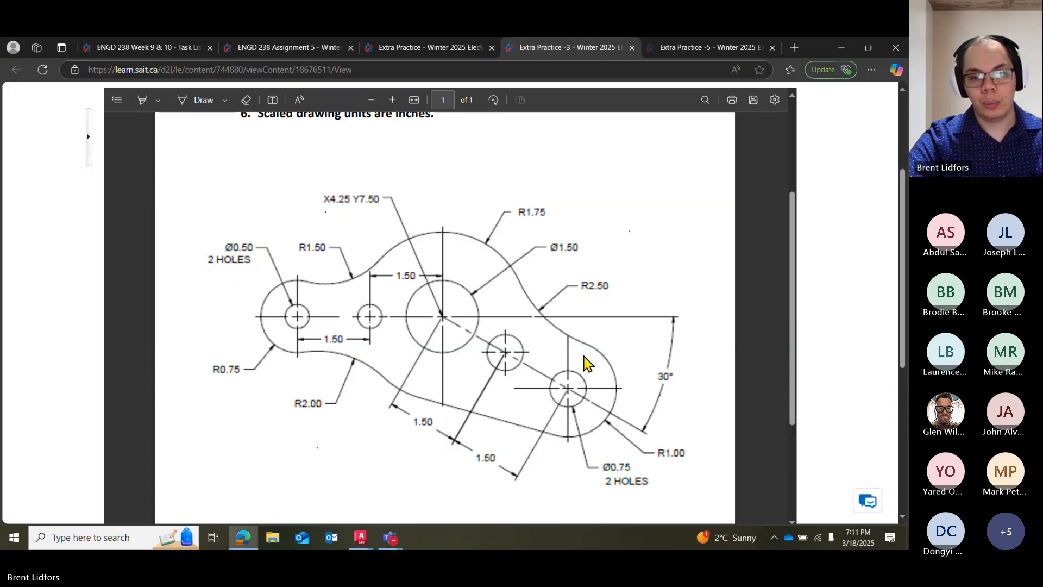
key(alt+Tab)
Try stretching the upper arm of the lower-right hole's centre mark past the outline, and undo that stretch.
click(492, 298)
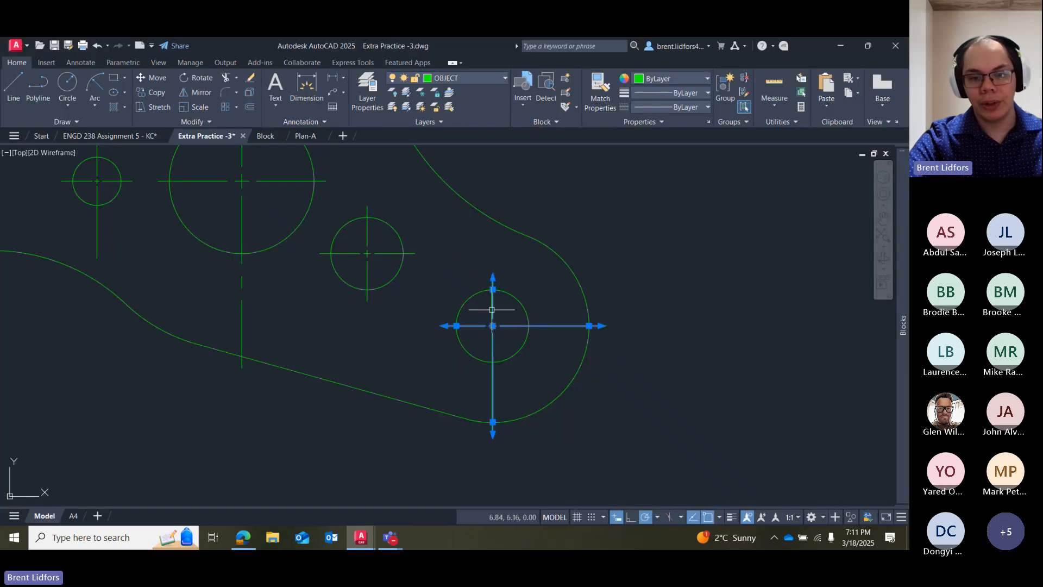
click(493, 289)
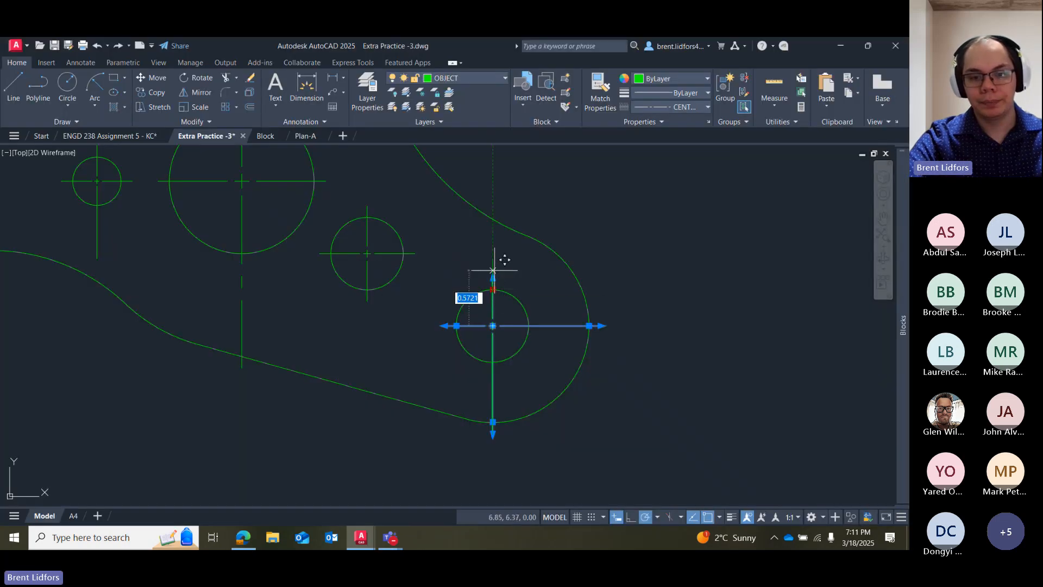
click(493, 208)
key(Escape)
click(493, 237)
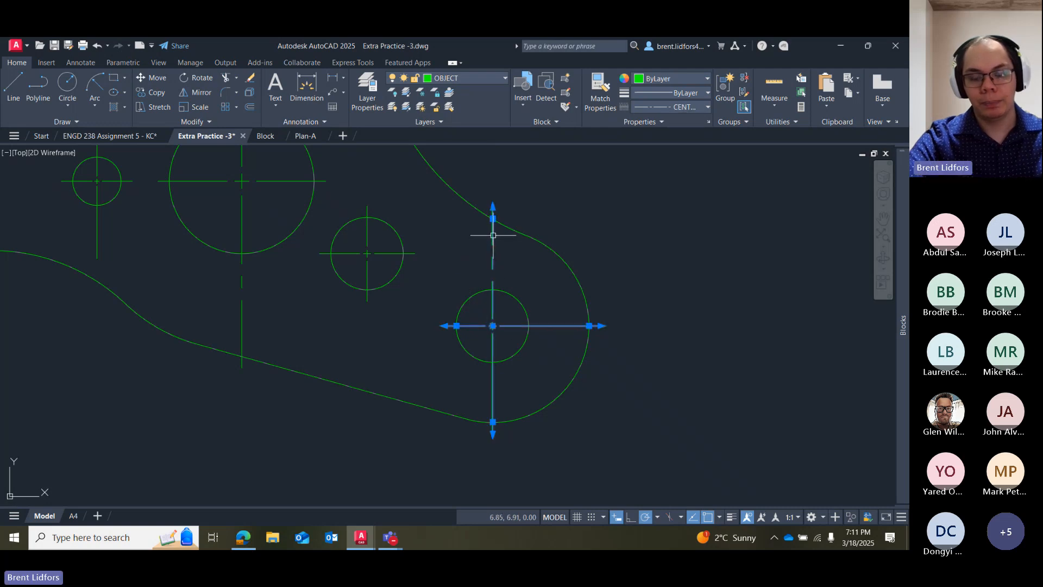
key(ctrl+z)
Stretch the upper arm of the lower-right hole's centre mark to the outline, and extend its left arm to match the right one.
click(491, 296)
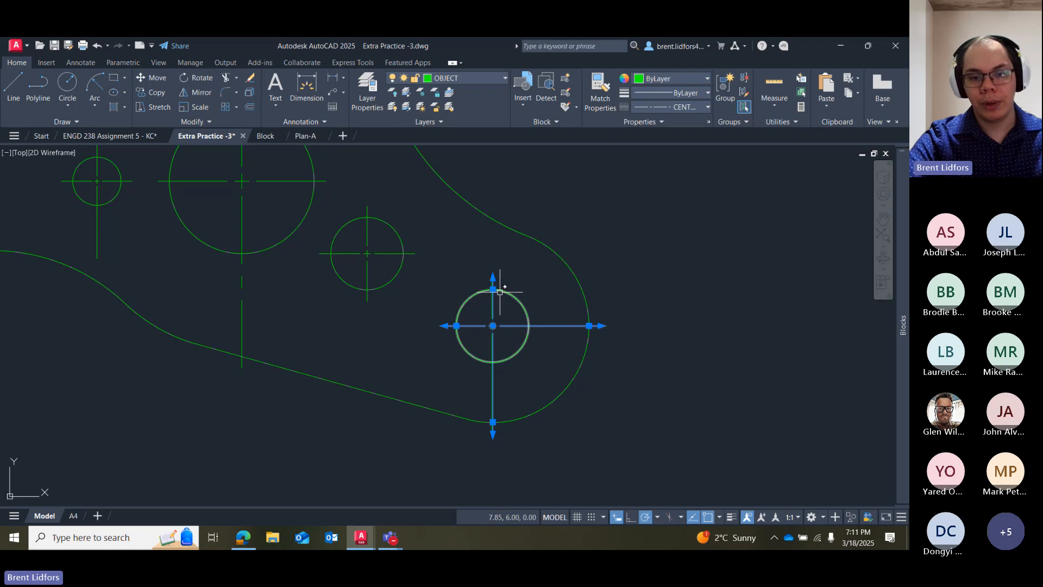
click(495, 290)
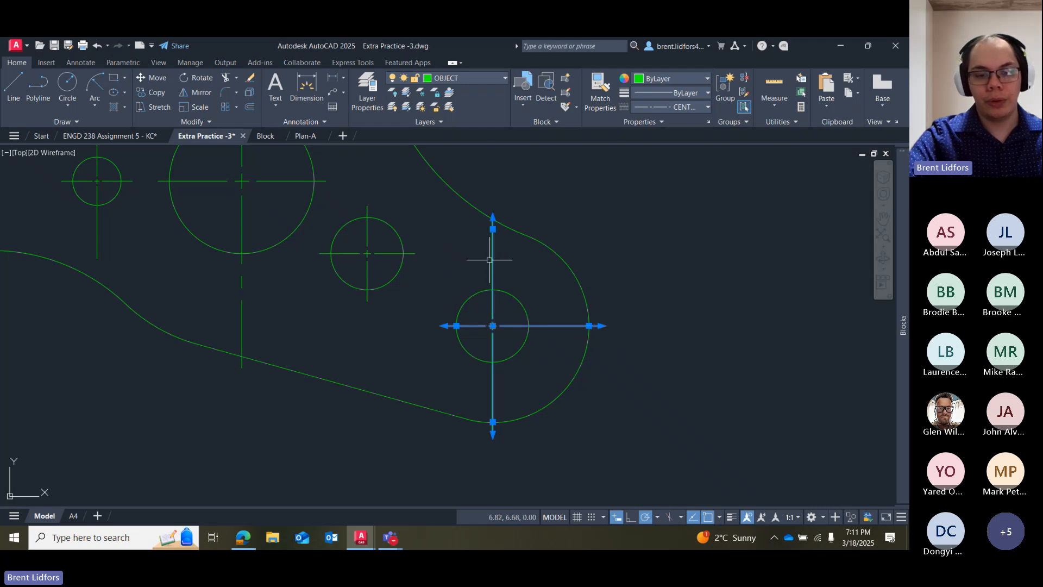
click(493, 229)
click(456, 326)
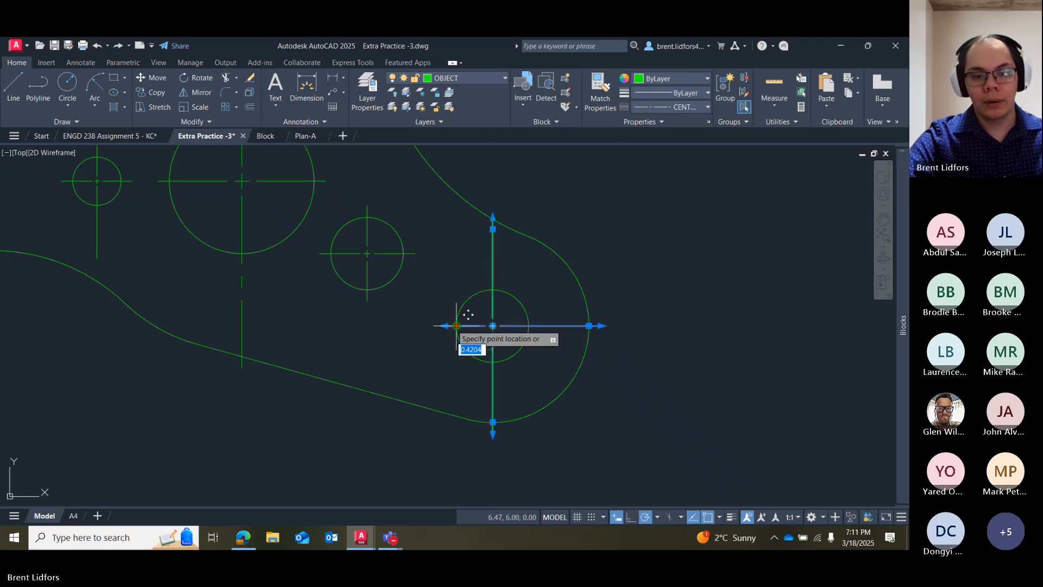
text(1.2)
key(Return)
key(Escape)
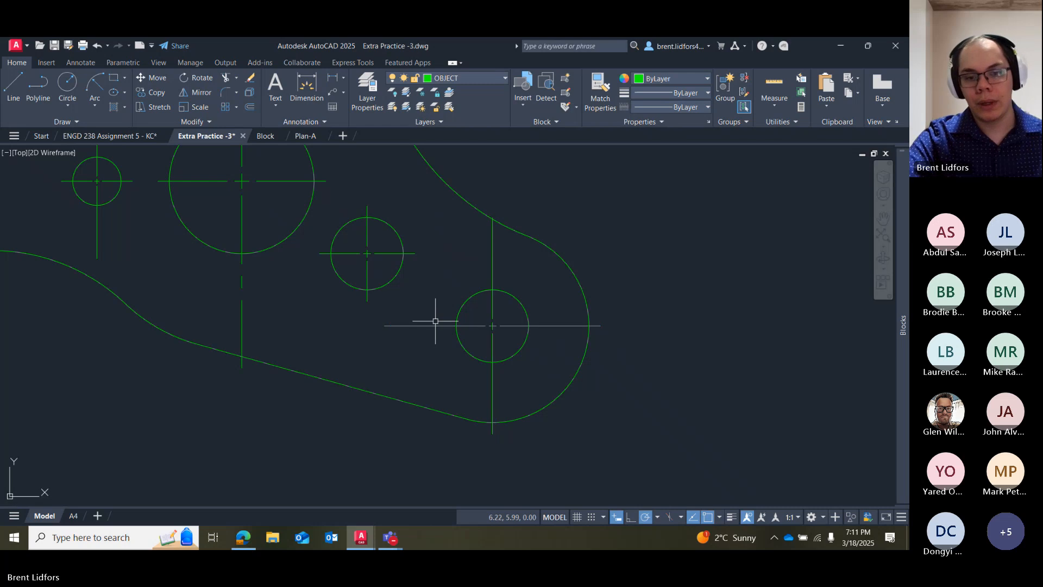
Draw a horizontal rectangle above and to the right of the part as a centreline example.
scroll(422, 319, down, 4)
middle_drag(386, 285, 458, 370)
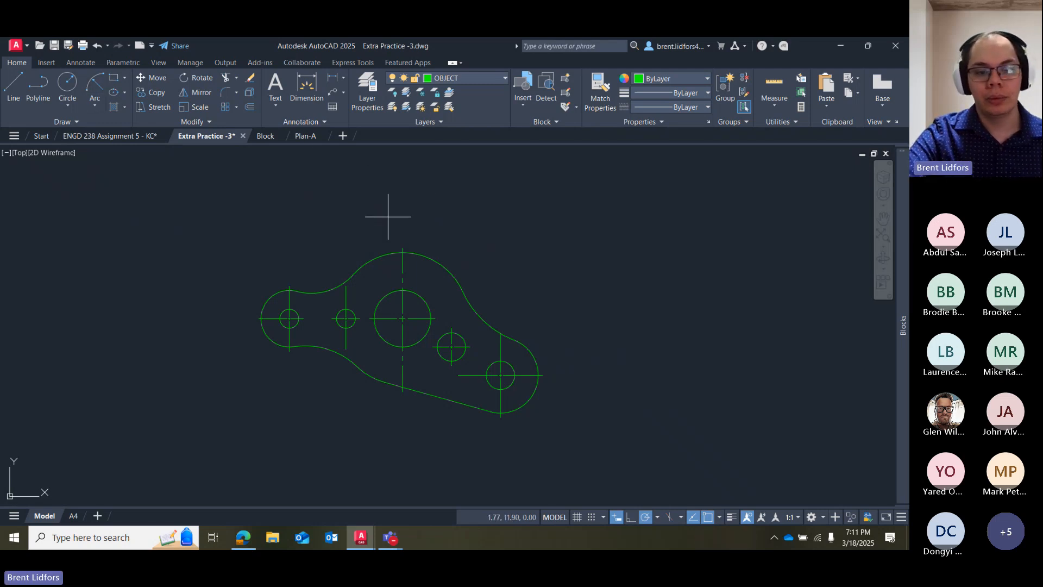
click(500, 225)
click(633, 281)
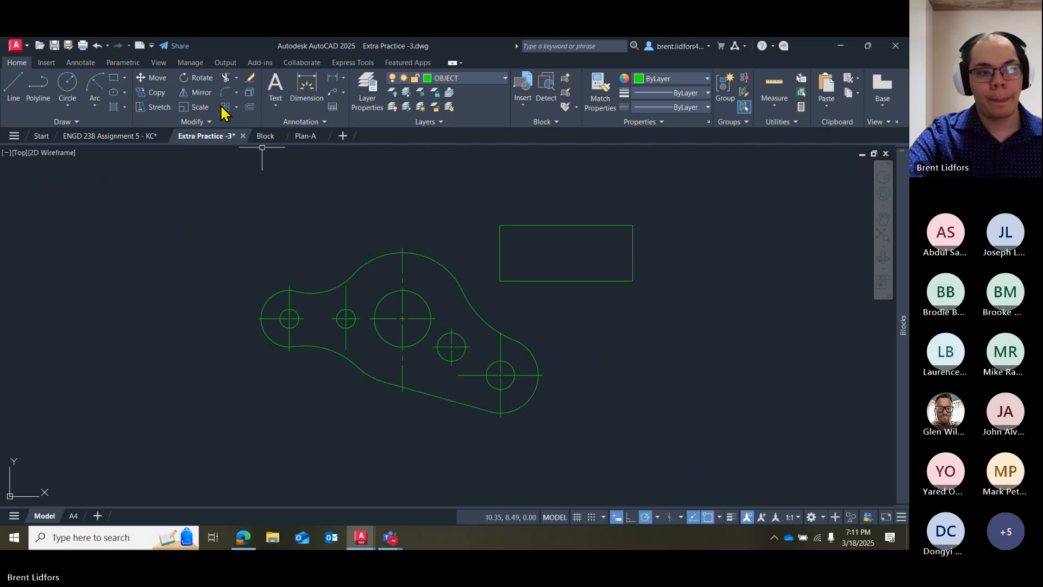
Add a centreline between the upper and lower edges of the example rectangle.
click(81, 65)
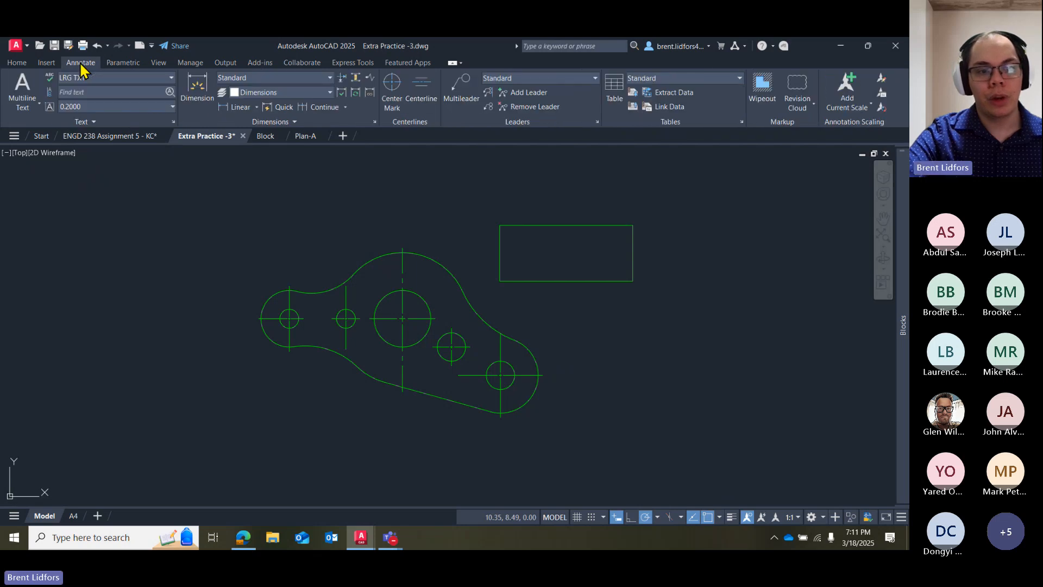
click(422, 97)
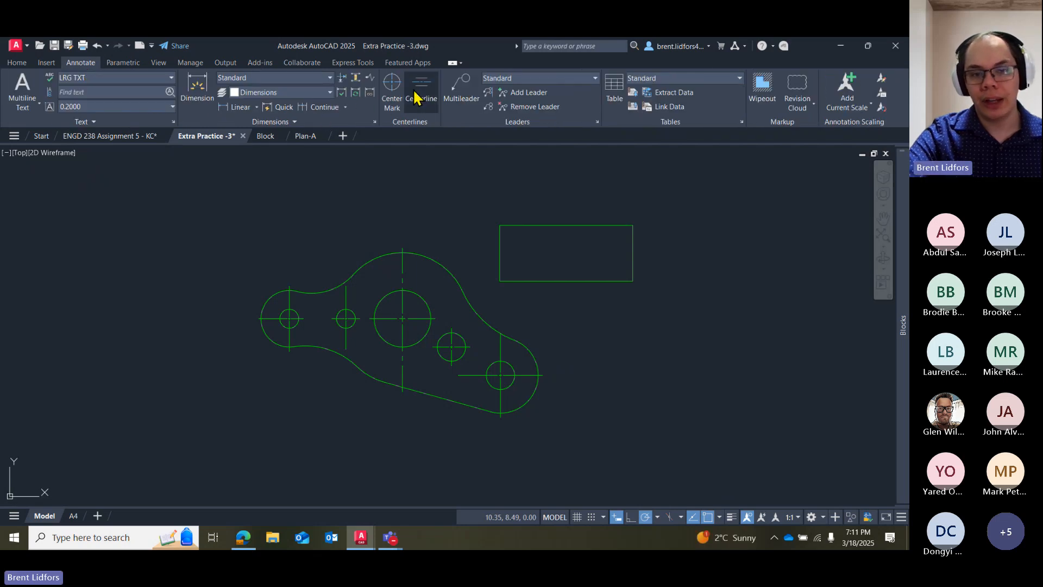
click(518, 225)
click(530, 281)
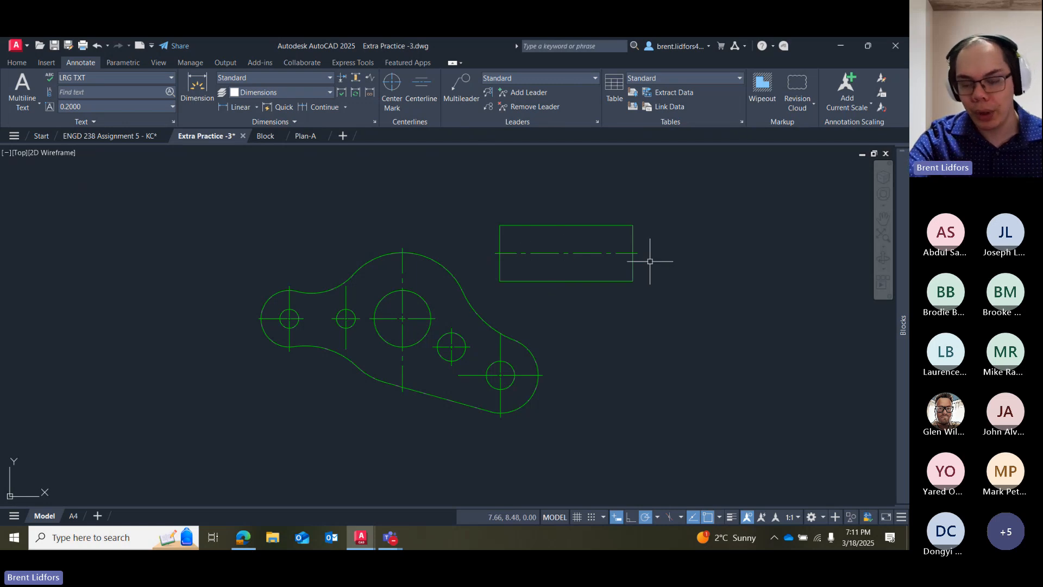
Stretch both ends of the rectangle's centreline outward, well beyond its short sides.
click(594, 252)
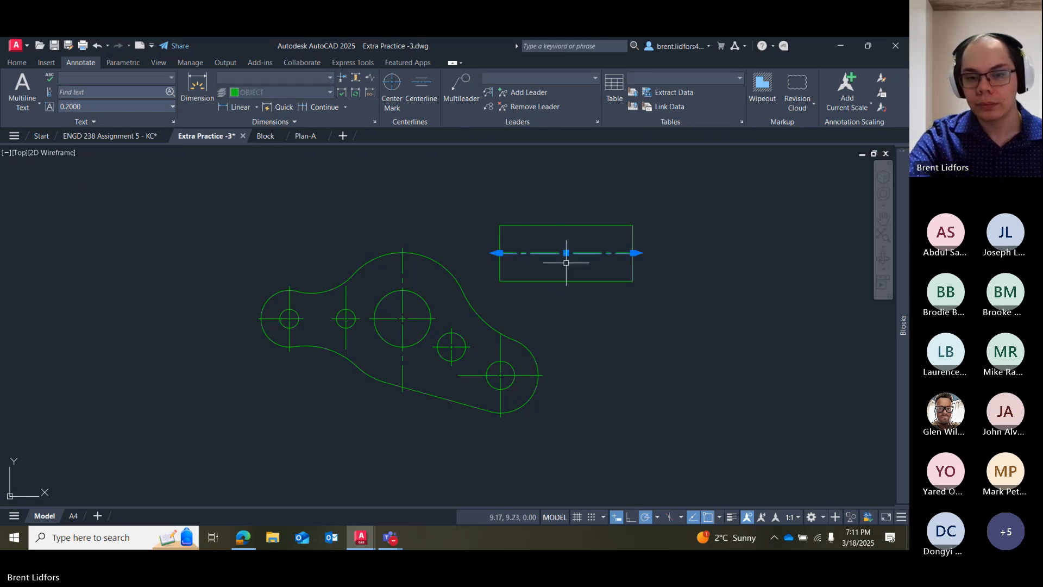
click(505, 255)
click(480, 252)
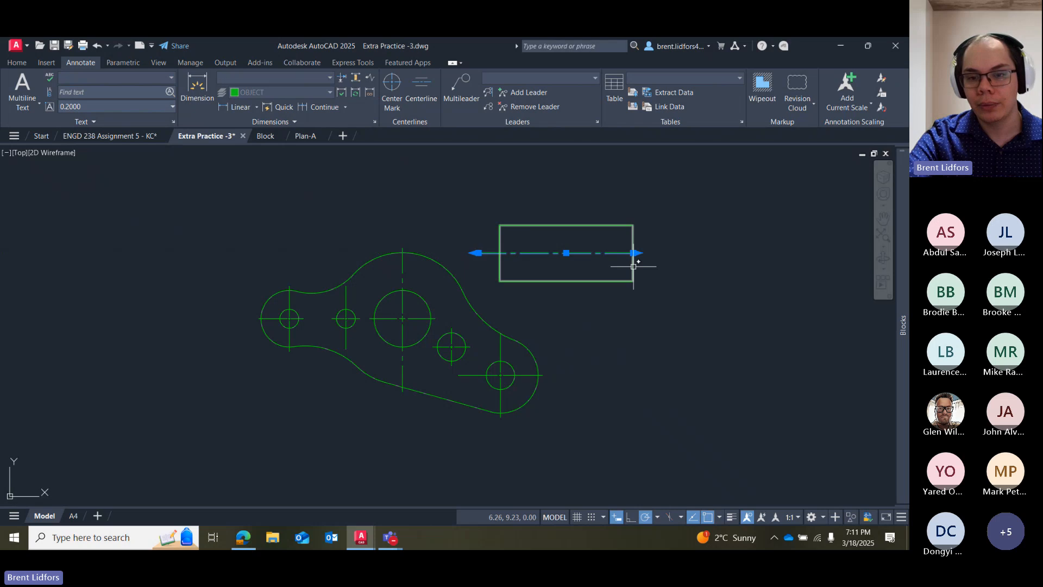
click(633, 253)
click(679, 253)
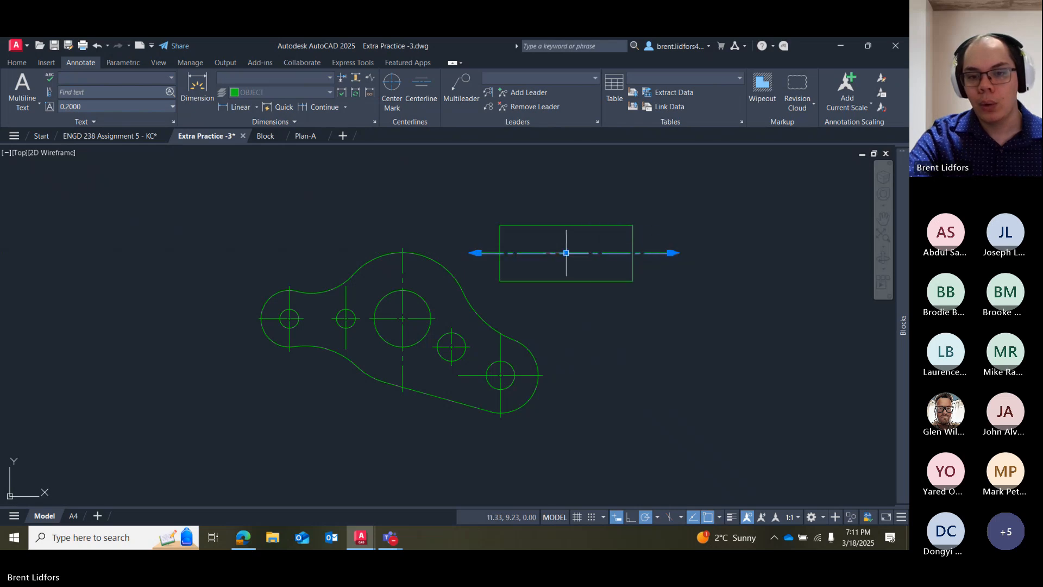
click(567, 252)
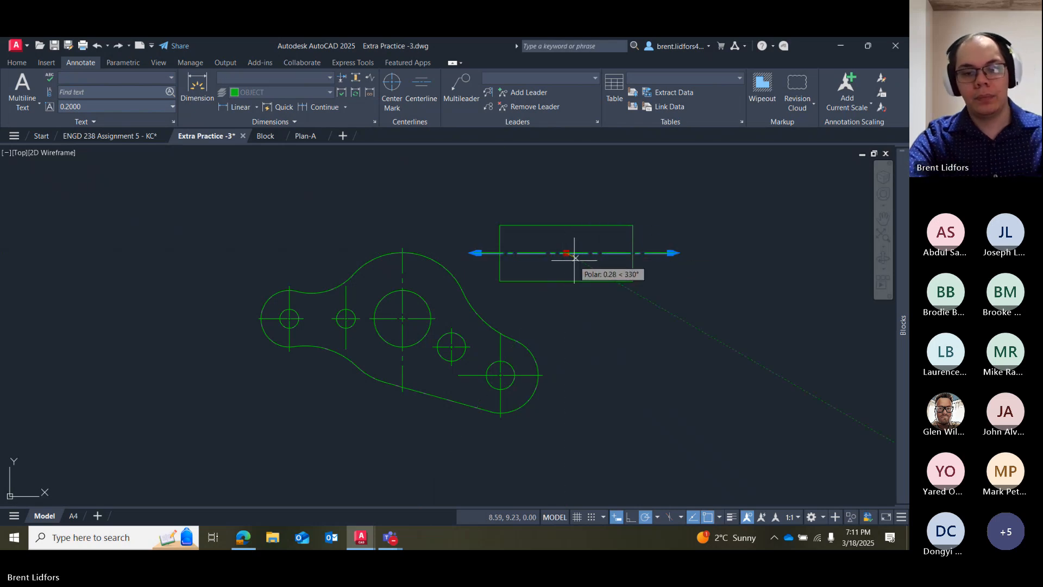
key(Escape)
scroll(577, 256, up, 4)
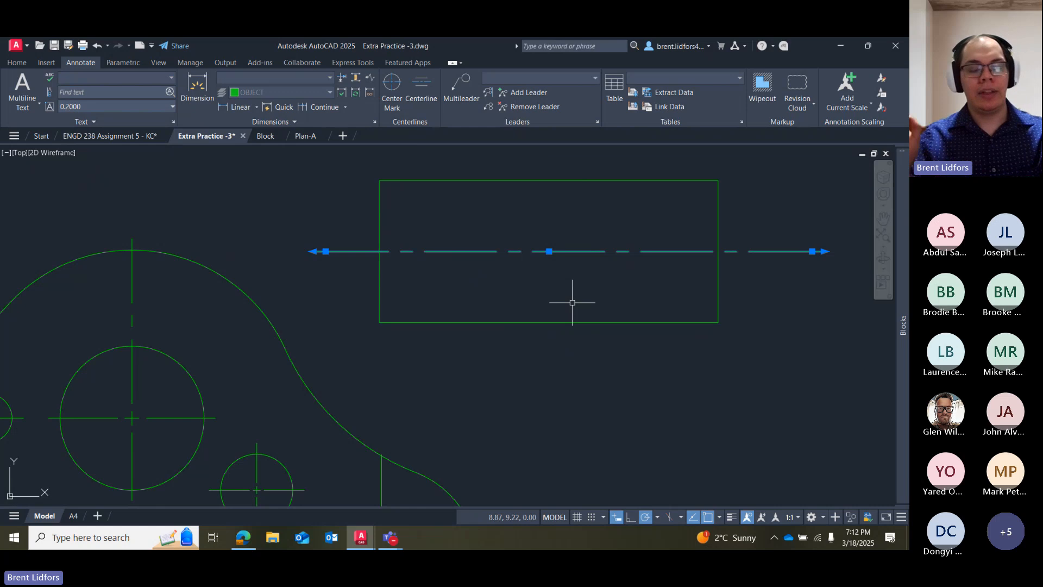
key(Escape)
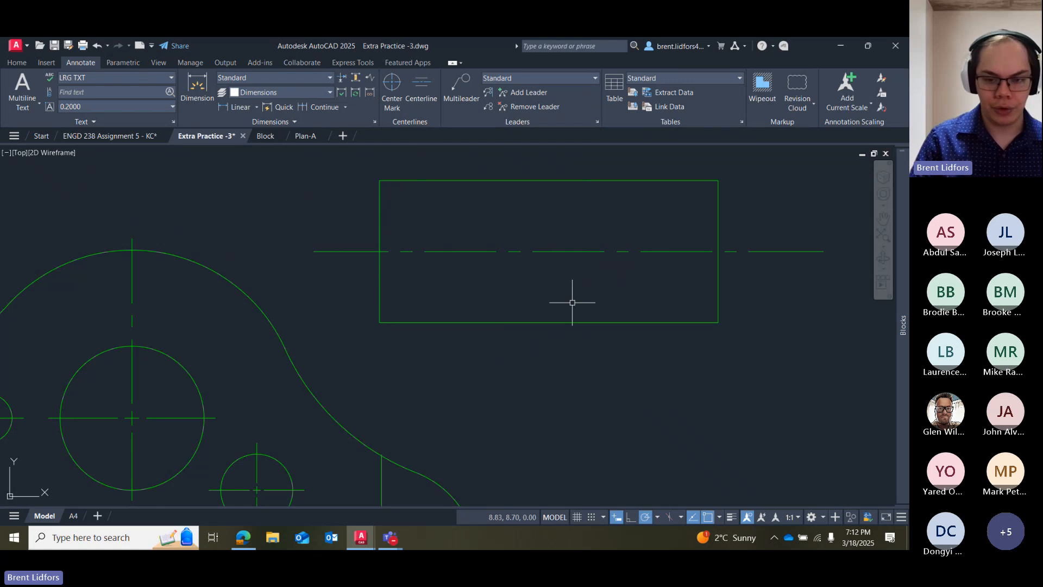
Switch to the Teams meeting window and look over the participants and the meeting chat.
scroll(503, 271, down, 8)
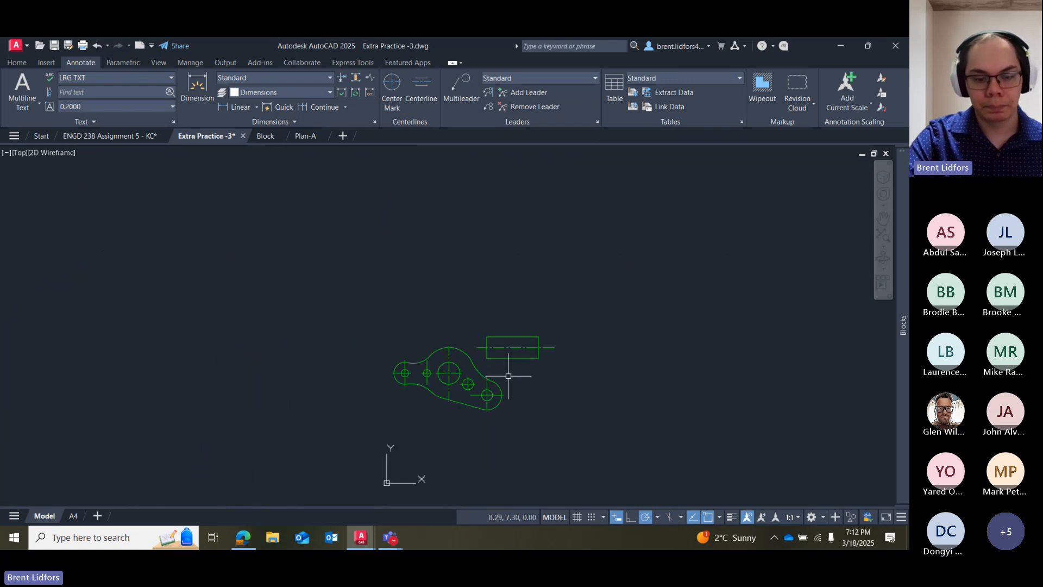
scroll(232, 266, up, 2)
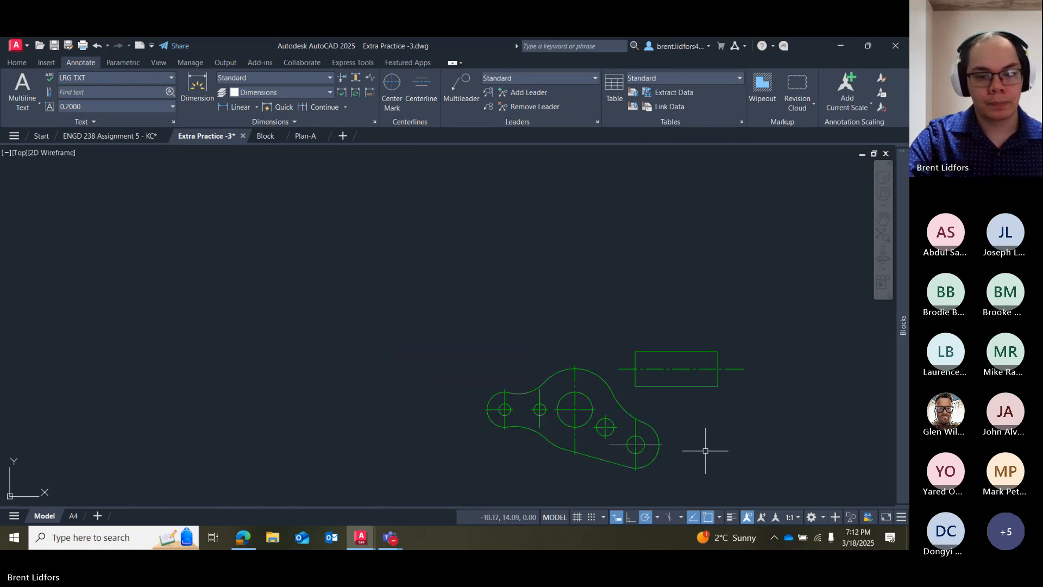
middle_drag(648, 367, 570, 314)
mouse_move(391, 537)
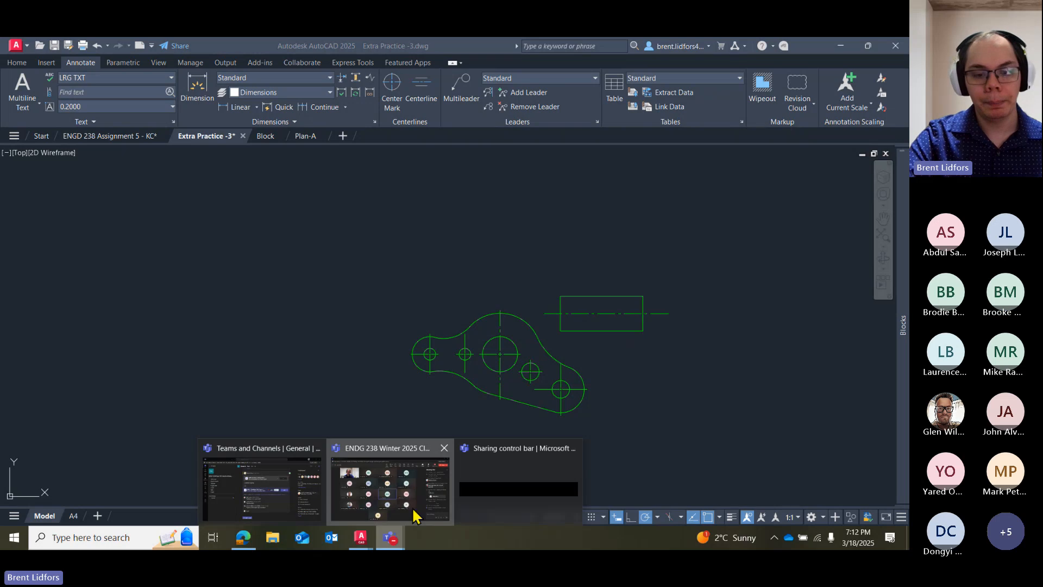
click(393, 478)
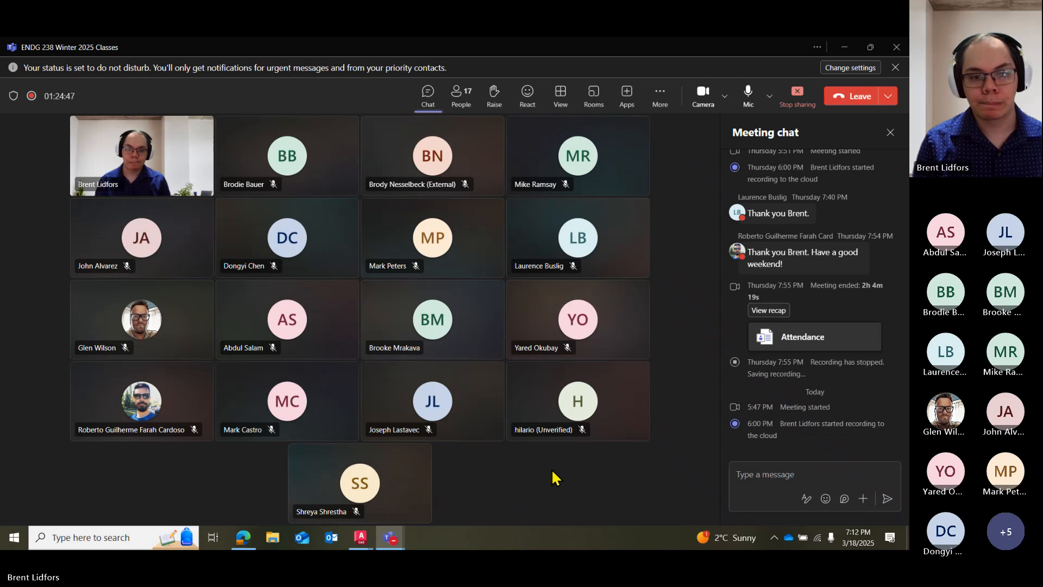
Switch back to AutoCAD with the Block drawing in front.
mouse_move(360, 538)
click(461, 492)
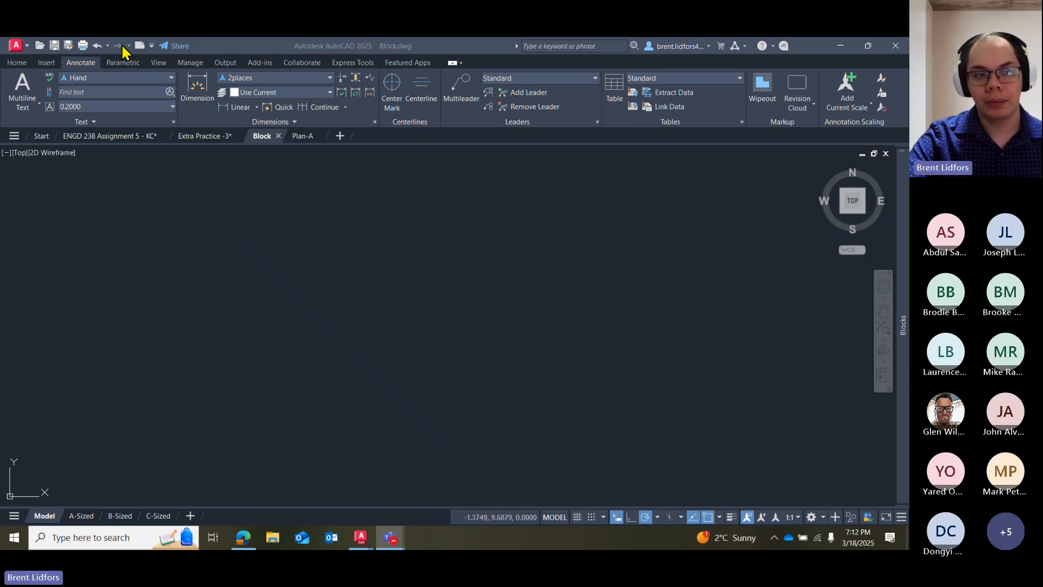
click(453, 64)
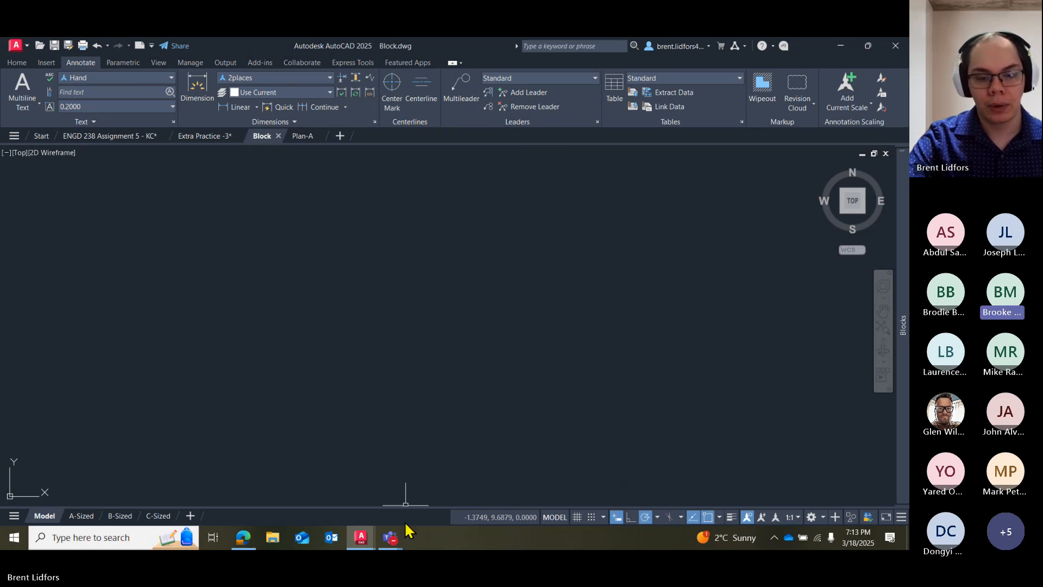
Switch to the Teams meeting window to check the participants and chat, and return to AutoCAD's Block drawing.
mouse_move(400, 538)
mouse_move(394, 520)
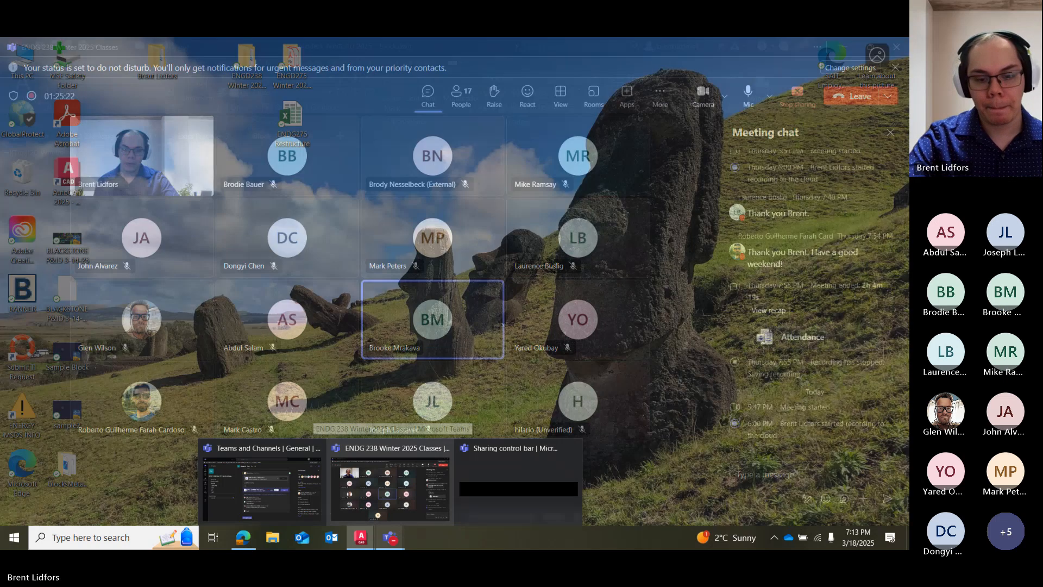
click(393, 513)
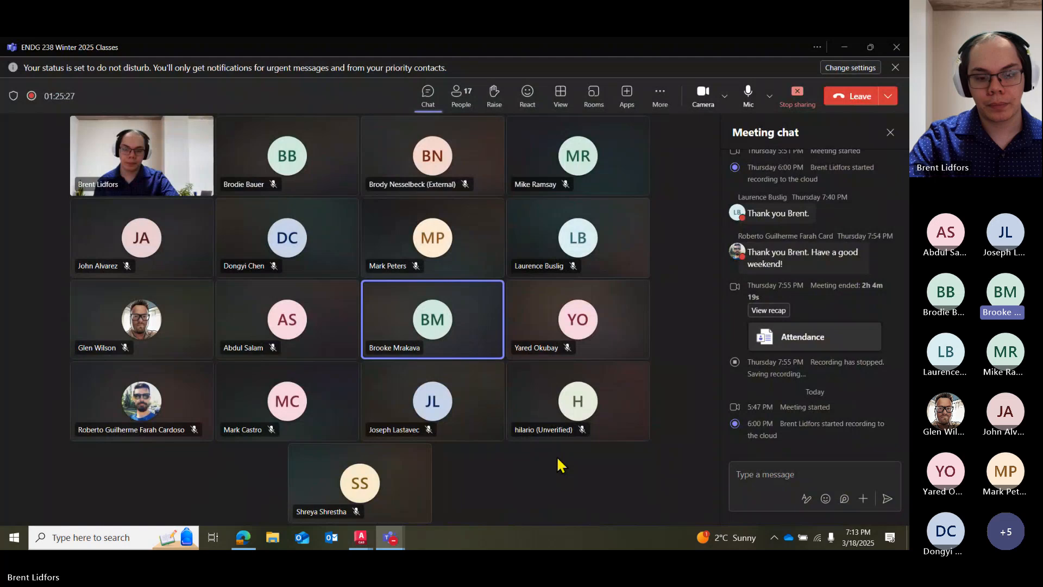
click(360, 538)
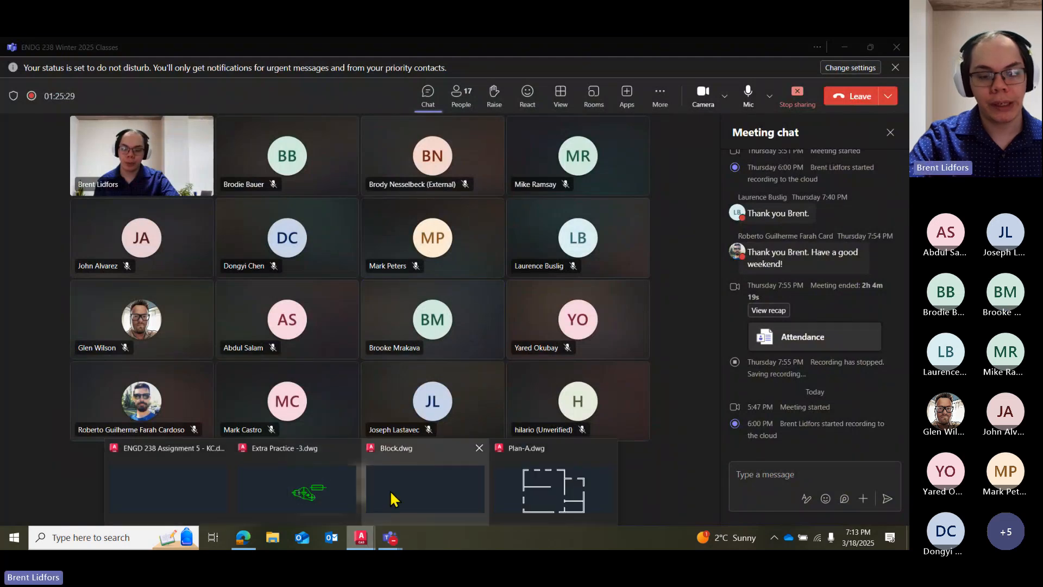
click(393, 499)
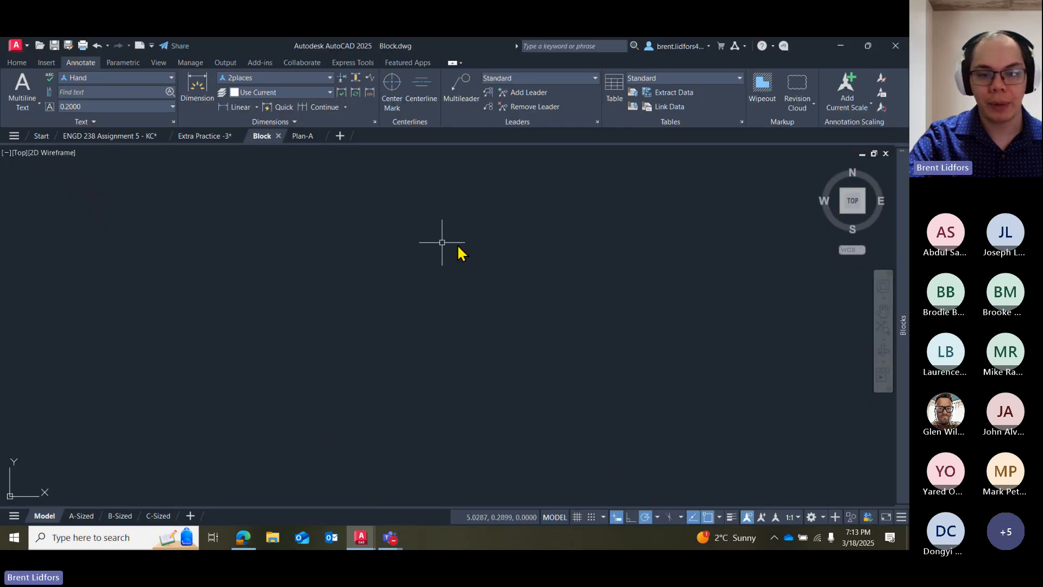
click(448, 231)
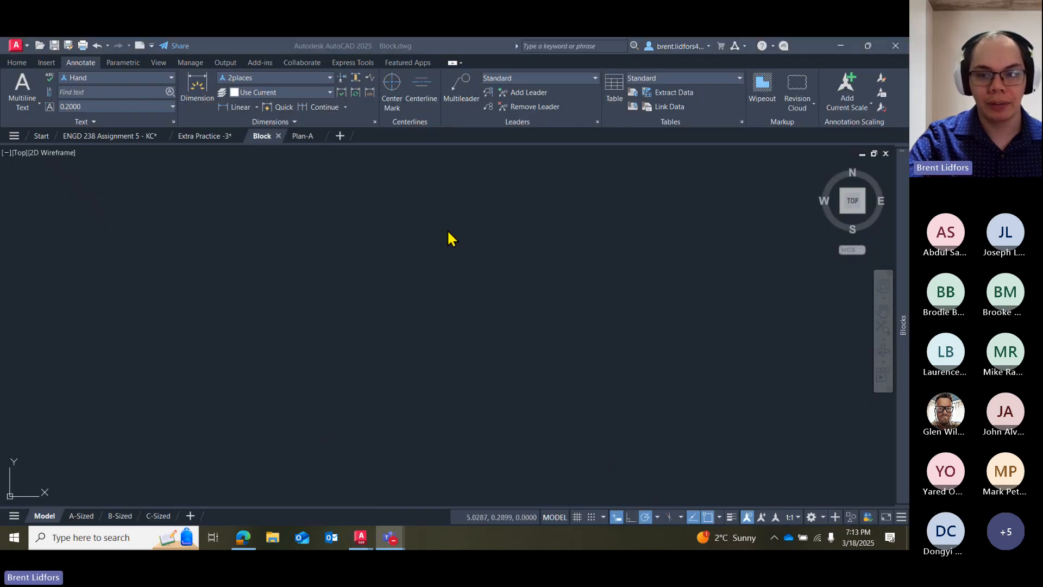
click(24, 62)
click(47, 63)
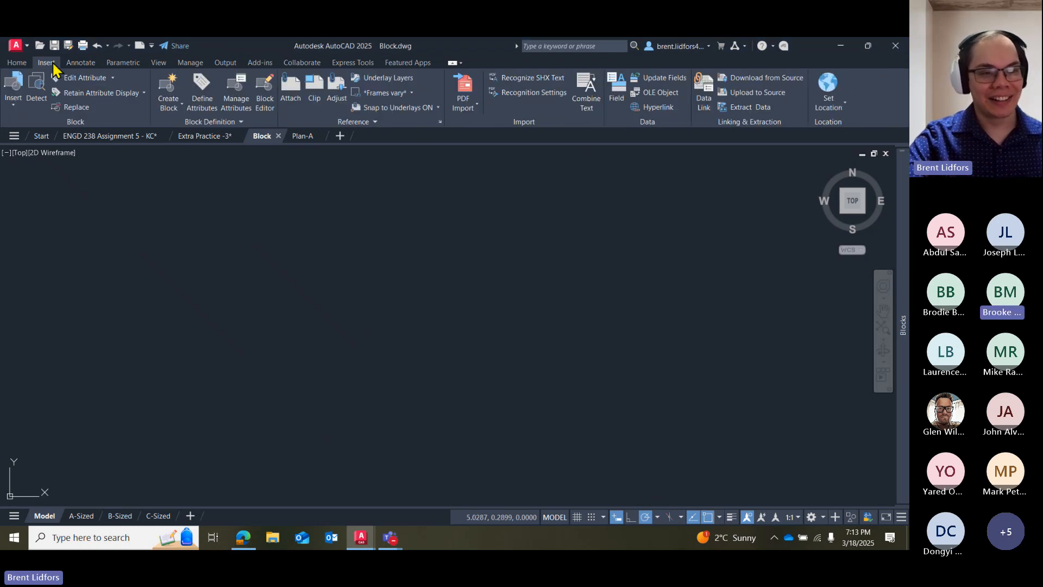
click(266, 100)
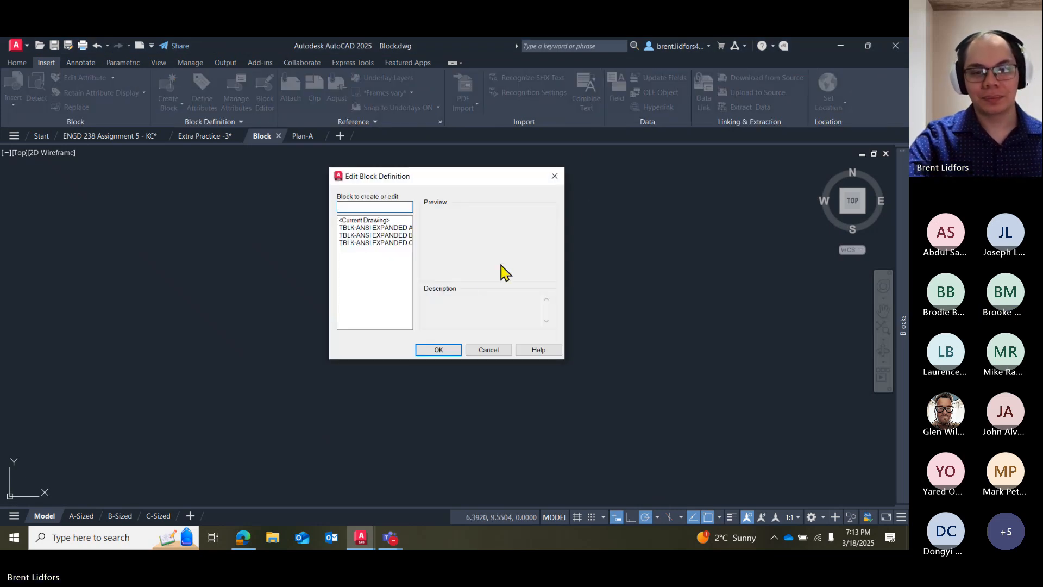
click(554, 175)
Bring the ENGD 238 Assignment 5 - KC drawing to the front and switch to the Teams meeting window.
click(128, 136)
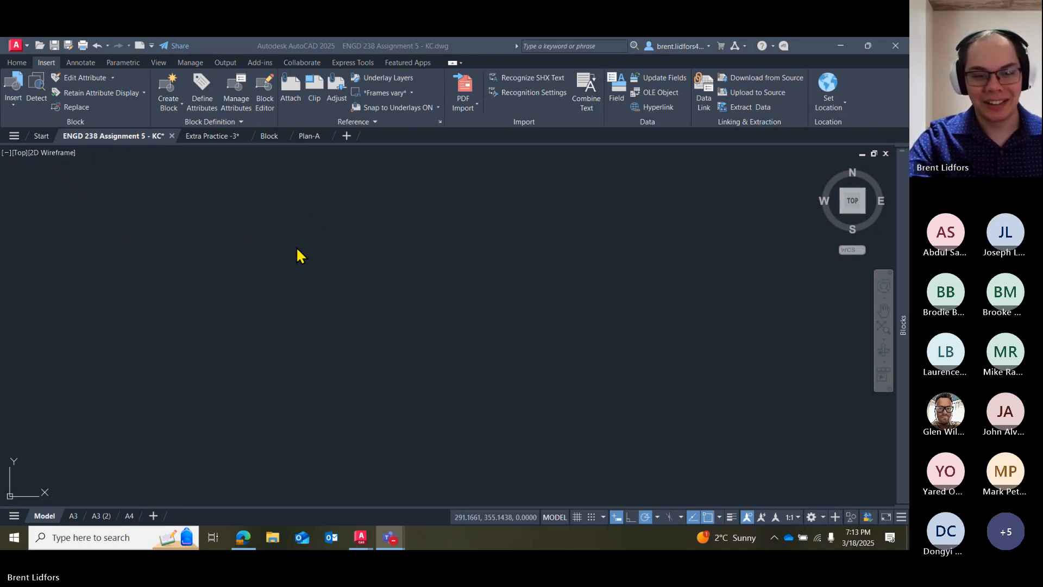
mouse_move(389, 539)
click(423, 496)
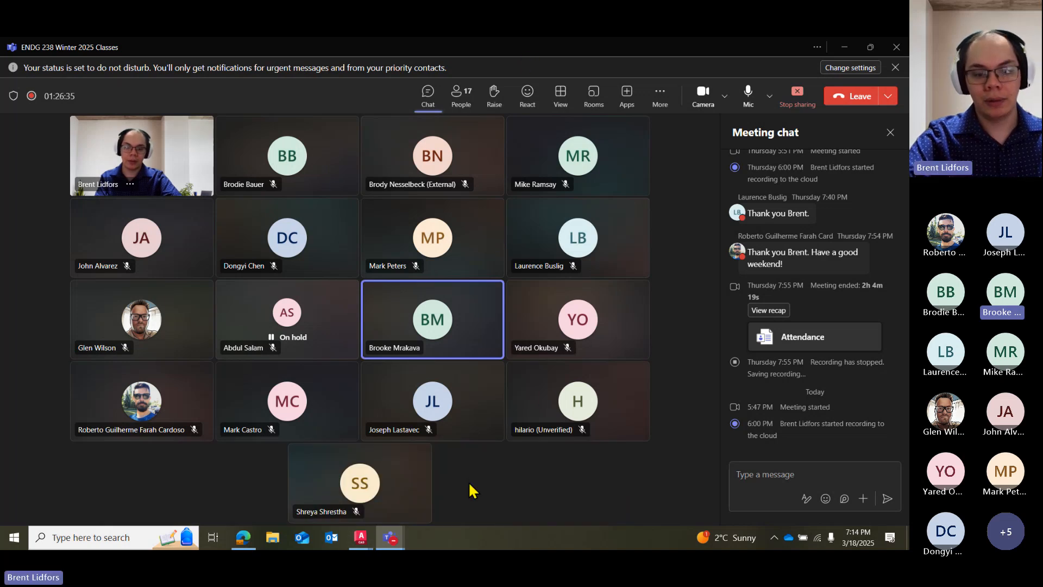
Bring AutoCAD's Block drawing back briefly and return to the Teams meeting window.
mouse_move(361, 537)
click(401, 497)
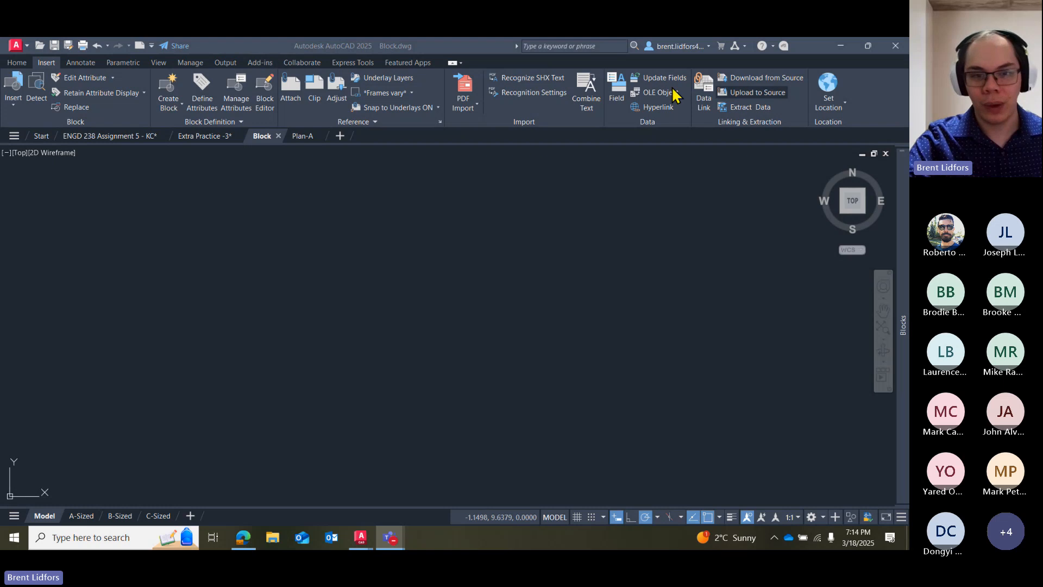
mouse_move(902, 168)
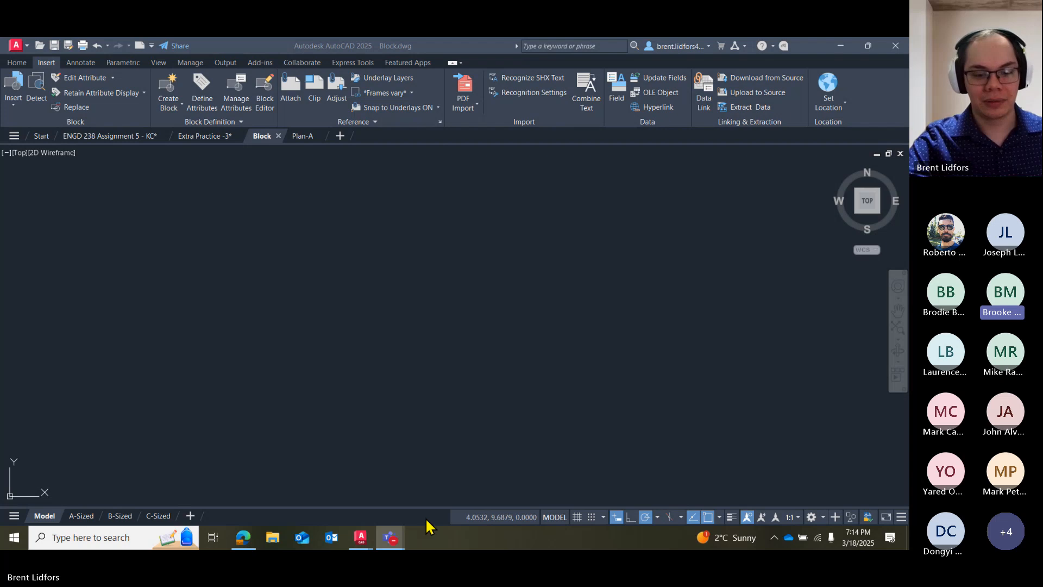
mouse_move(389, 539)
click(394, 492)
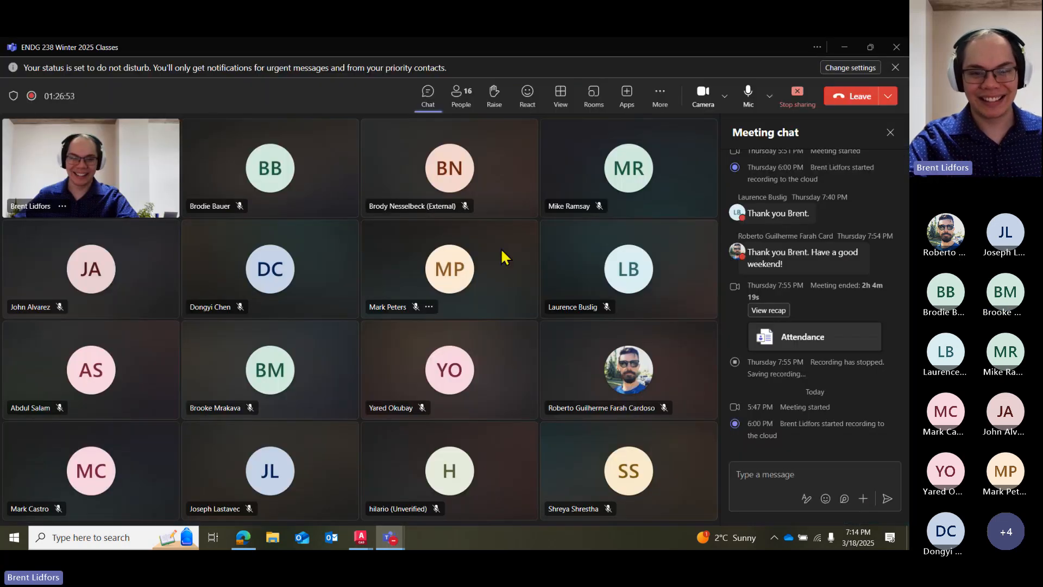
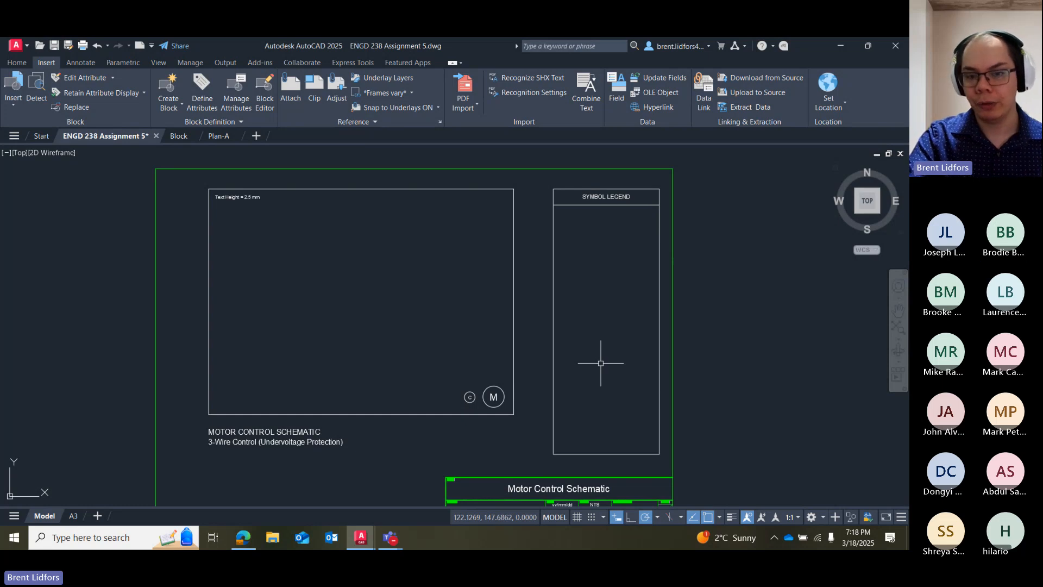
Switch to the browser and review the Part A procedure for drawing the 10 schematic symbols in the Assignment 5 document.
click(250, 539)
scroll(338, 377, down, 1)
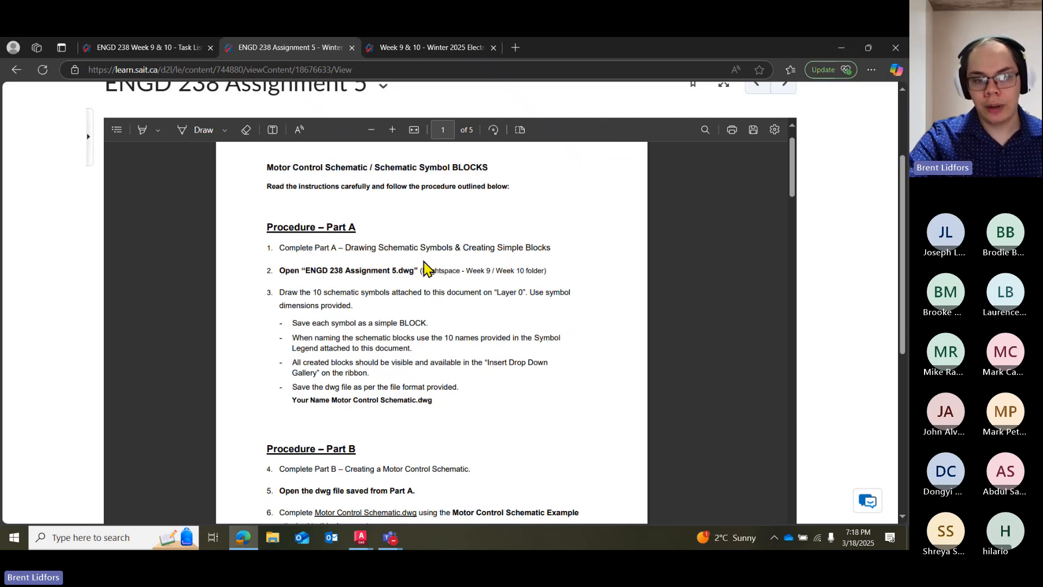
drag(299, 298, 429, 293)
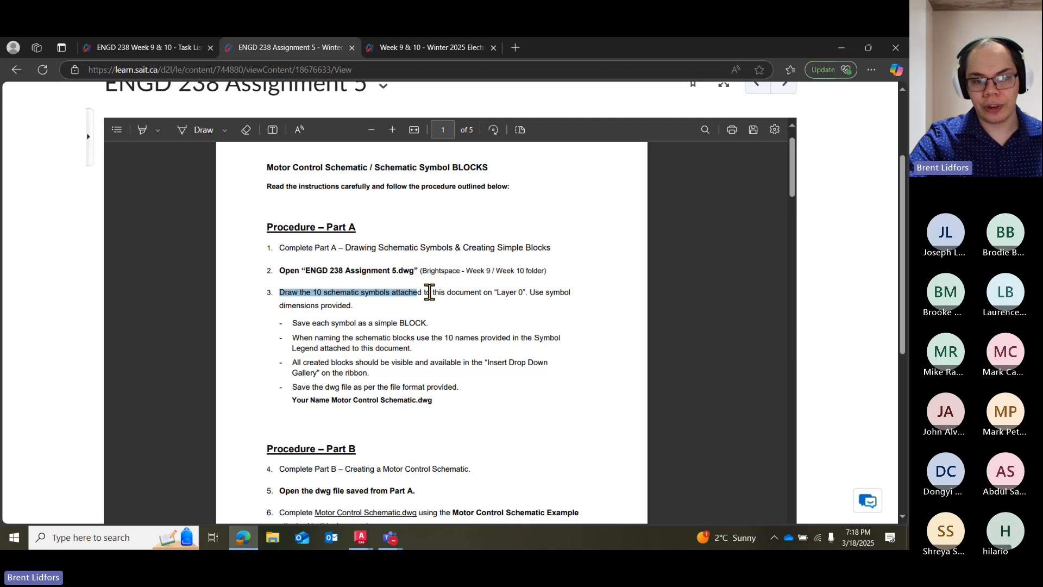
click(521, 301)
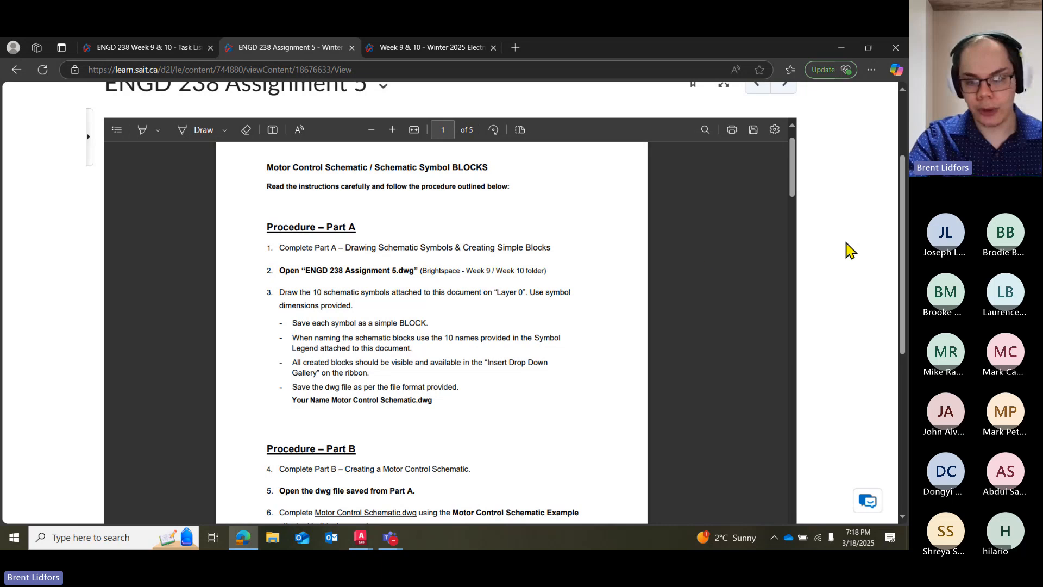
Look through the motor control schematic example and find the dimensioned symbol legend on page 5.
scroll(849, 250, down, 2)
scroll(550, 236, down, 15)
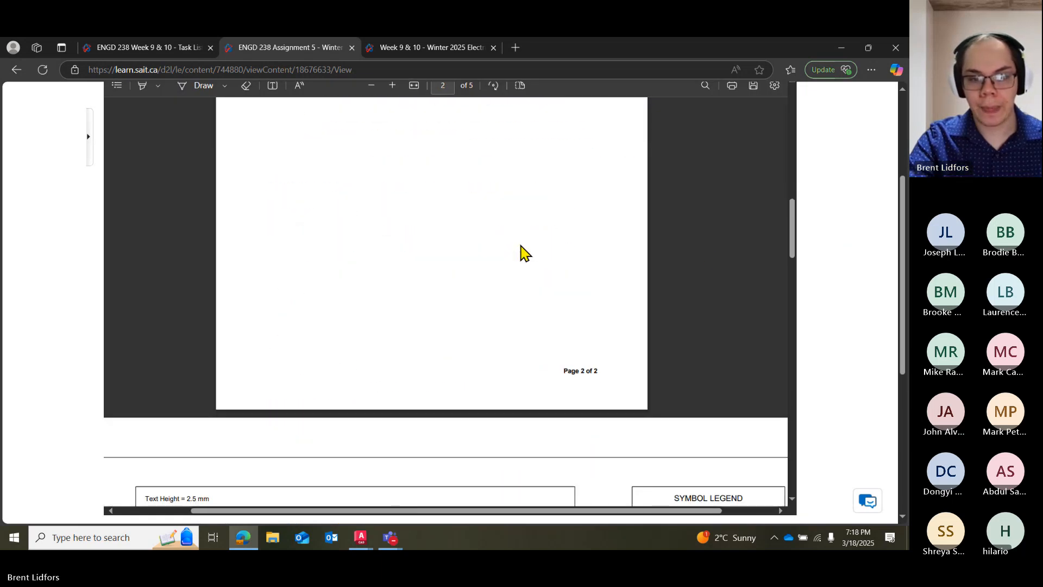
scroll(521, 253, down, 7)
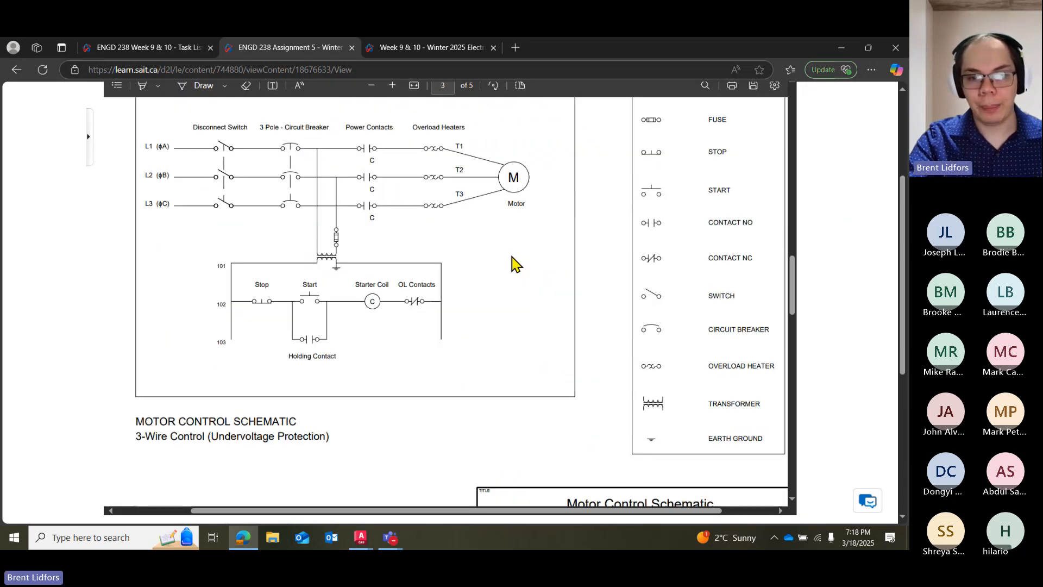
scroll(512, 256, up, 2)
scroll(625, 229, down, 6)
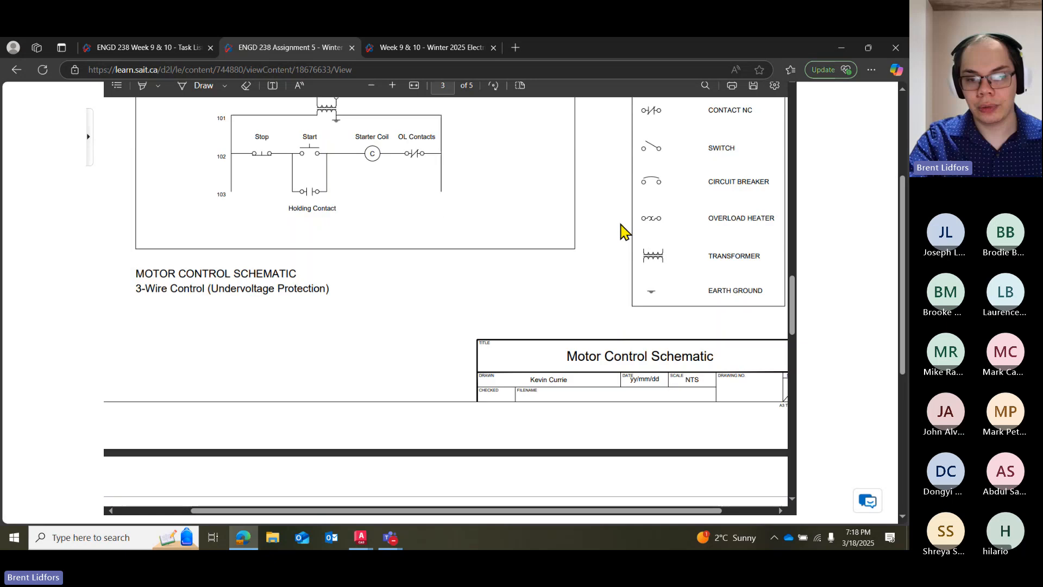
scroll(554, 261, down, 10)
scroll(549, 260, up, 3)
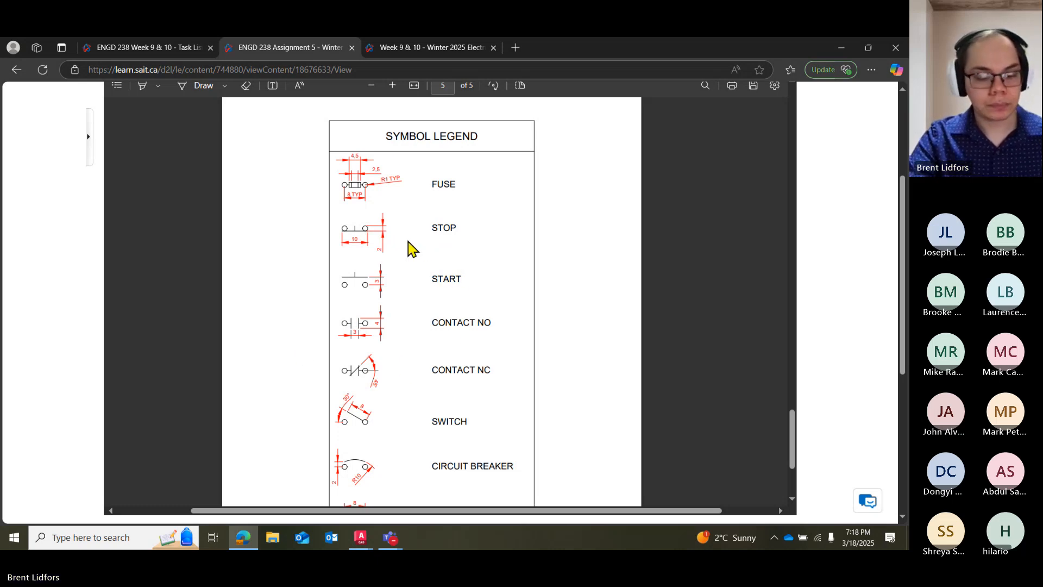
Enlarge the dimensioned symbol legend and examine the symbols from the fuse to the transformer.
ctrl+scroll(366, 203, up, 2)
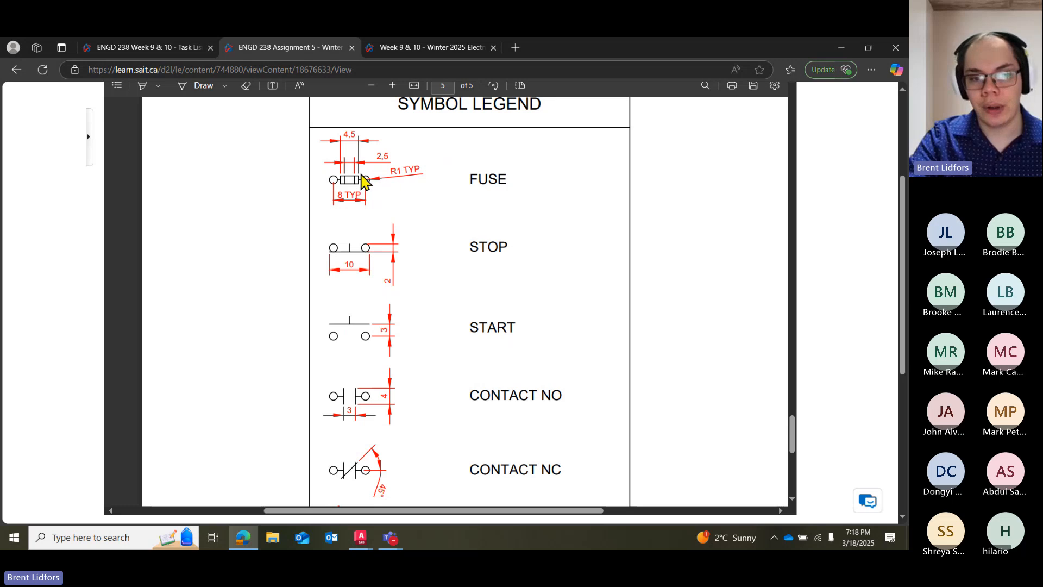
scroll(385, 353, down, 3)
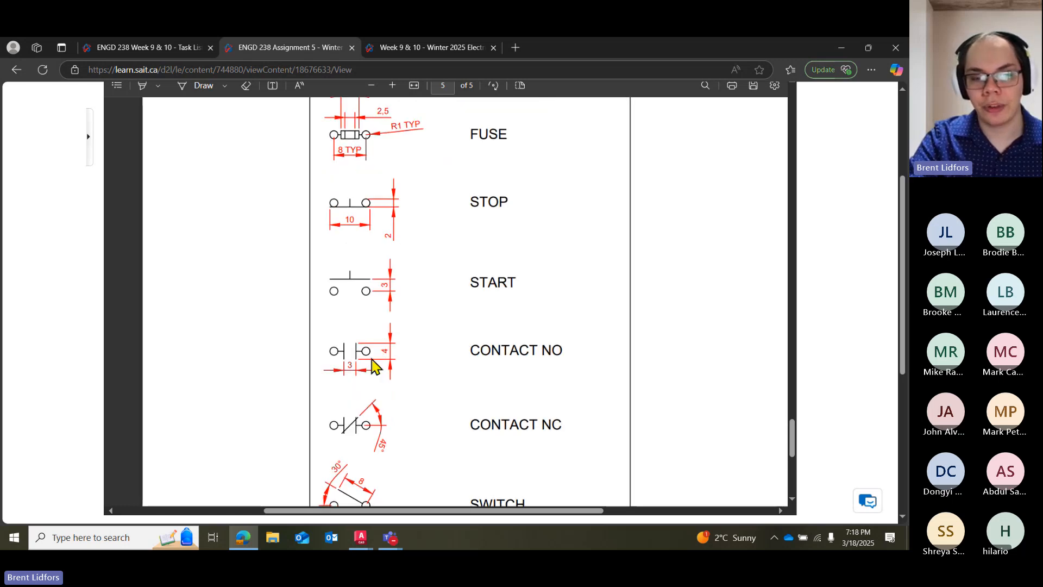
scroll(348, 299, down, 2)
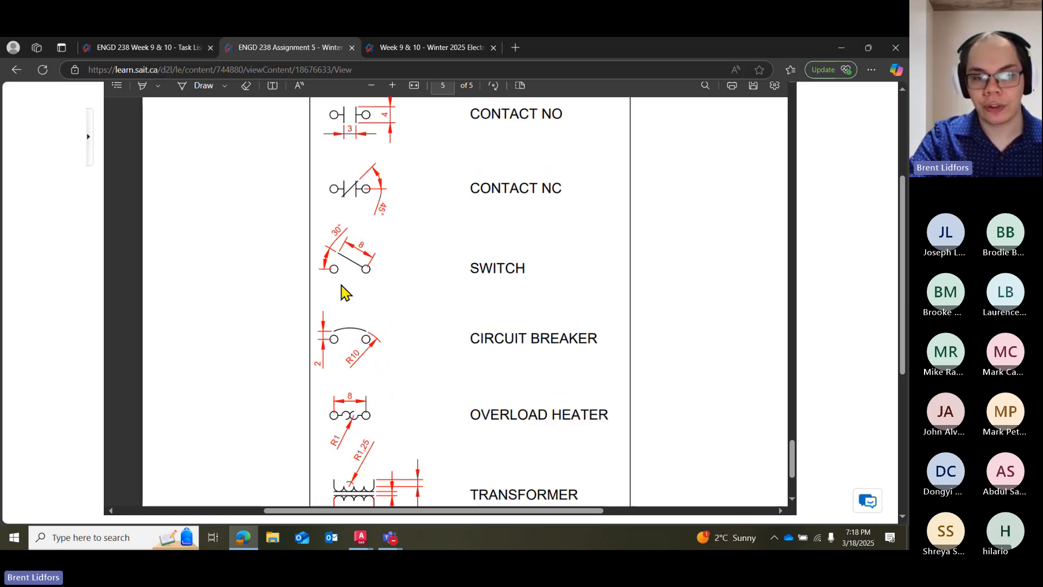
scroll(348, 326, down, 1)
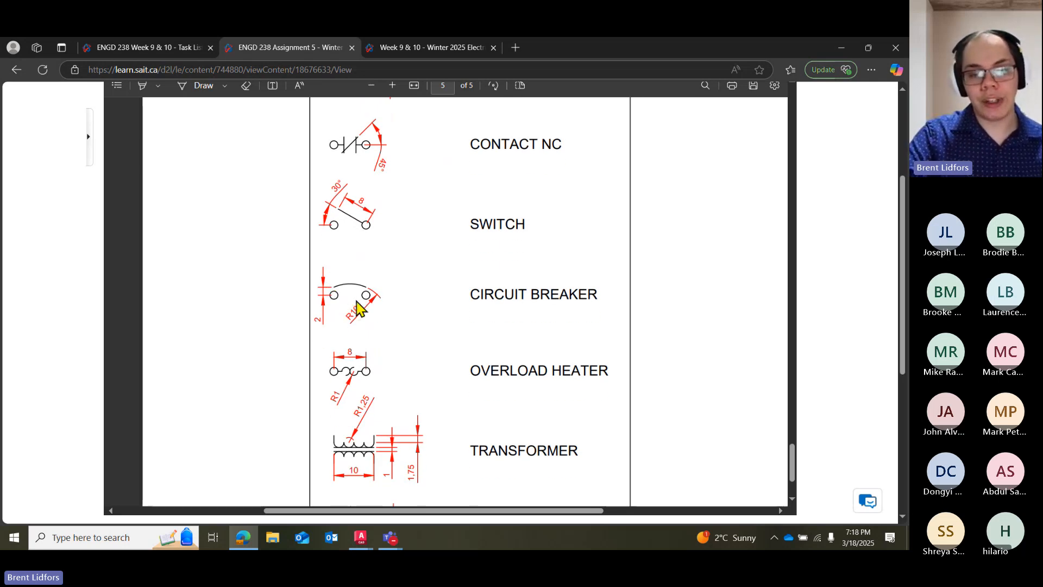
Switch to AutoCAD with the ENGD 238 Assignment 5 drawing in front and show the drawing tools.
mouse_move(361, 537)
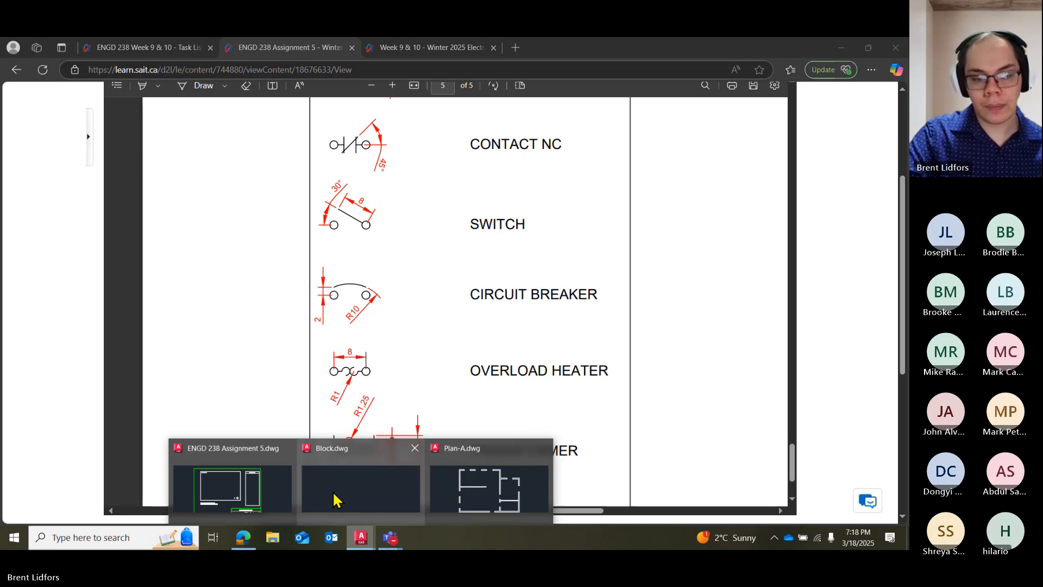
click(256, 494)
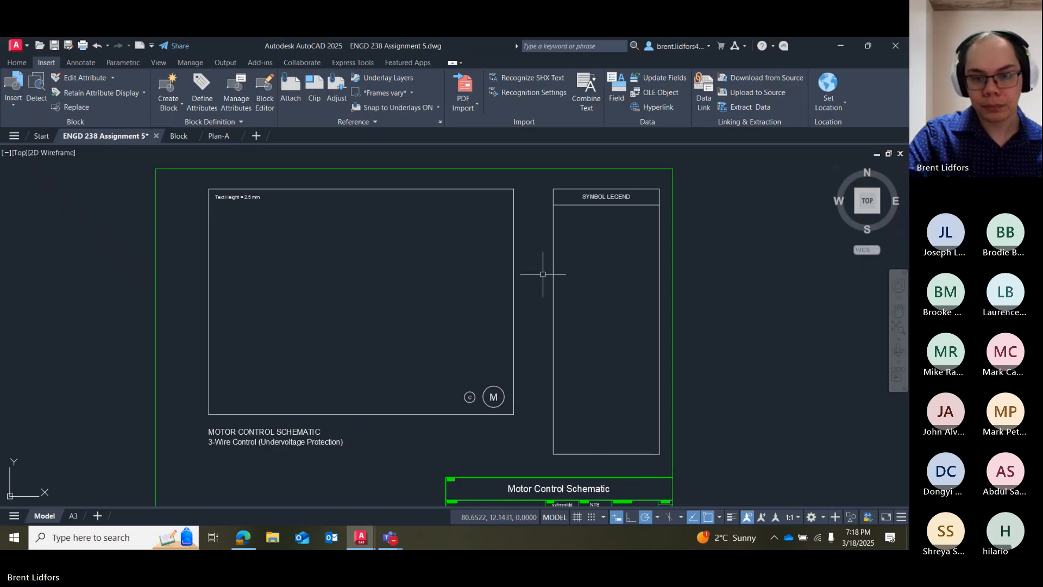
middle_drag(511, 272, 364, 266)
click(17, 63)
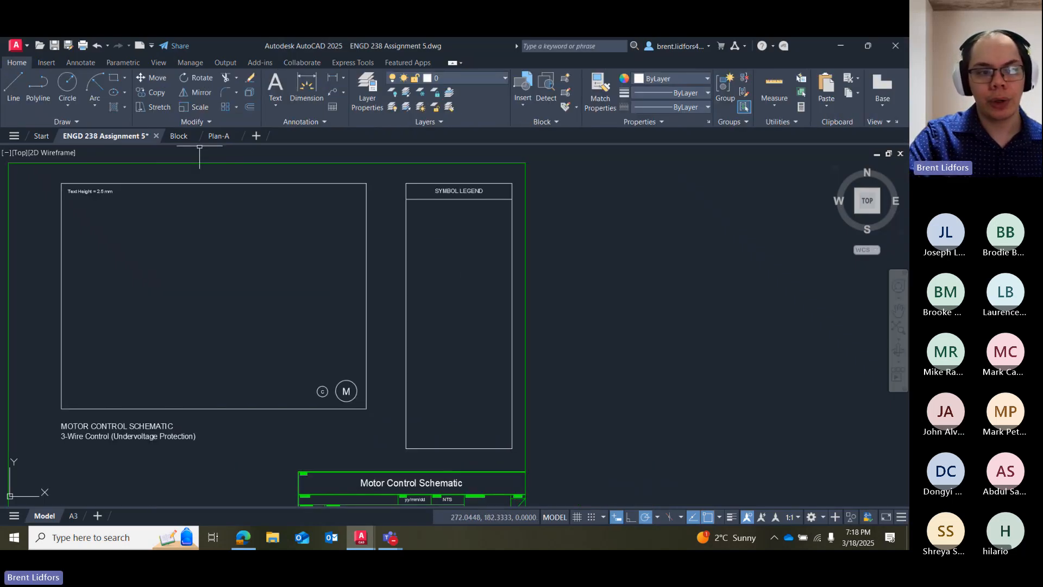
Draw a circle with a radius of 1 mm inside the upper part of the symbol legend box.
click(68, 86)
scroll(473, 250, up, 2)
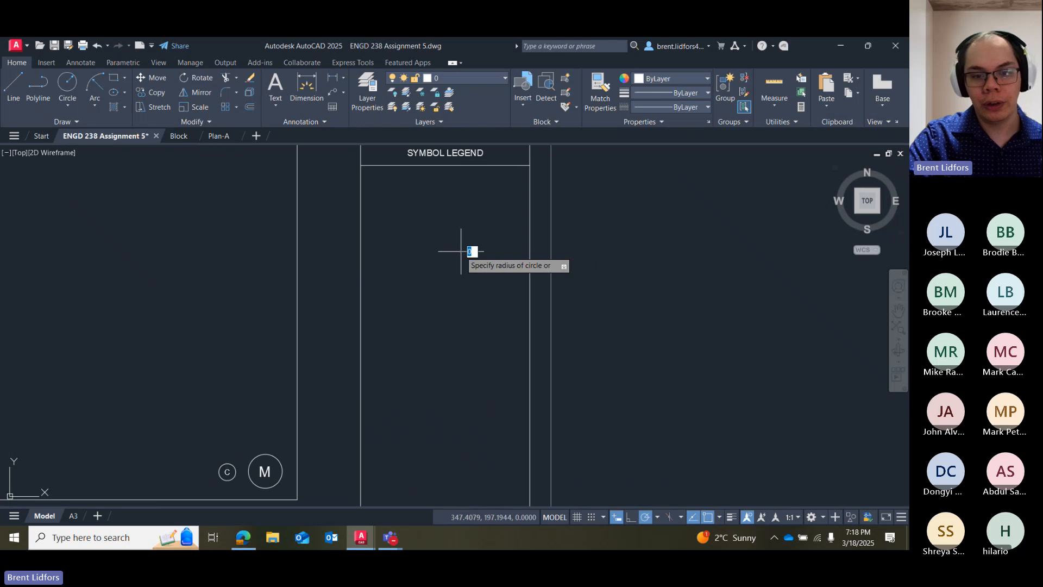
click(461, 252)
text(1)
key(Return)
Draw a second circle with a radius of 1 mm to the left of the first one.
key(Return)
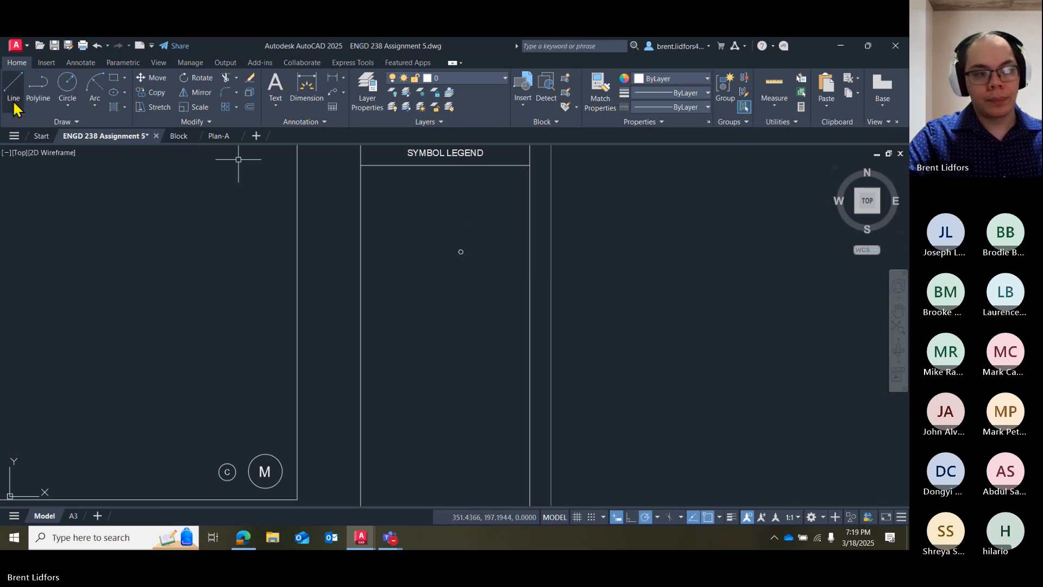
scroll(448, 268, up, 3)
click(379, 229)
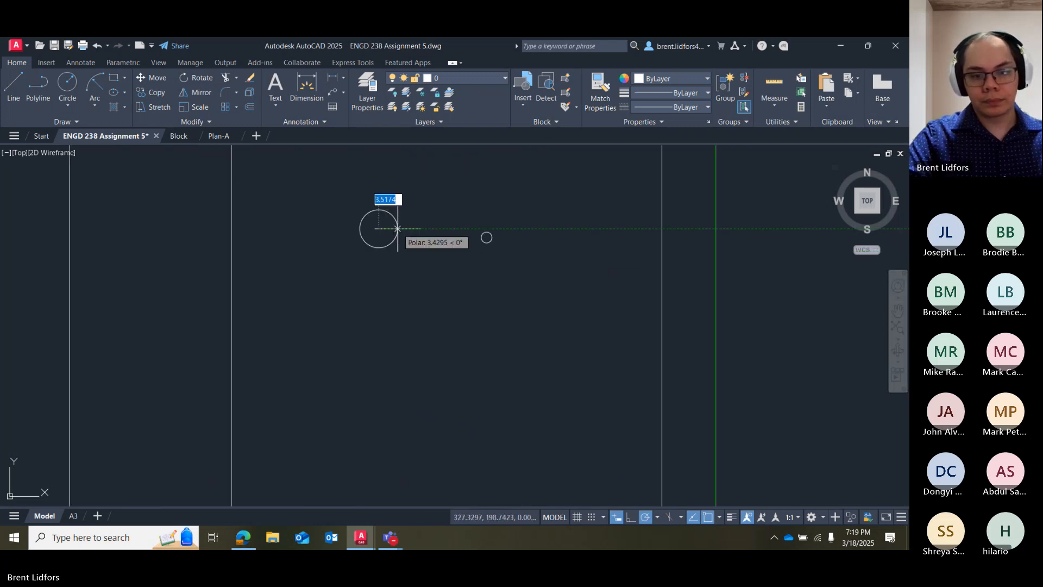
text(1)
key(Return)
Draw a rectangle 4.5 mm wide and 2 mm high between the two small circles for the fuse symbol.
click(113, 79)
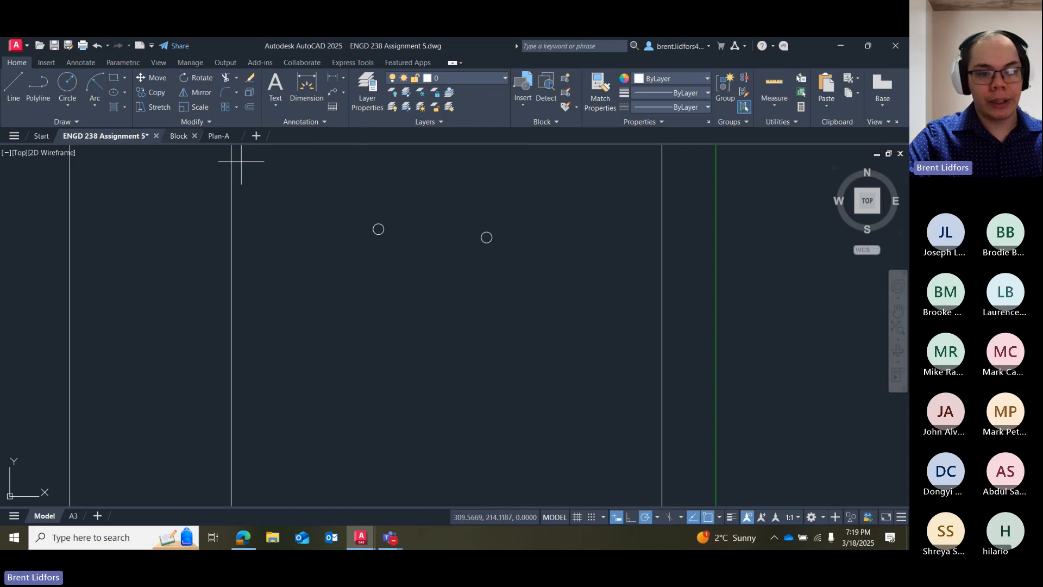
click(411, 223)
text(4)
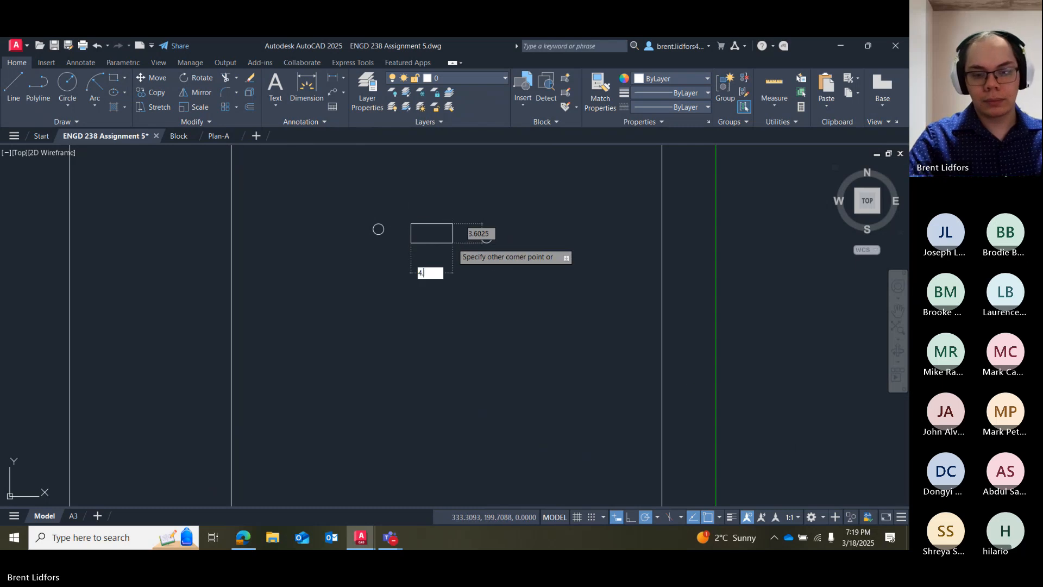
key(Tab)
text(2)
key(Return)
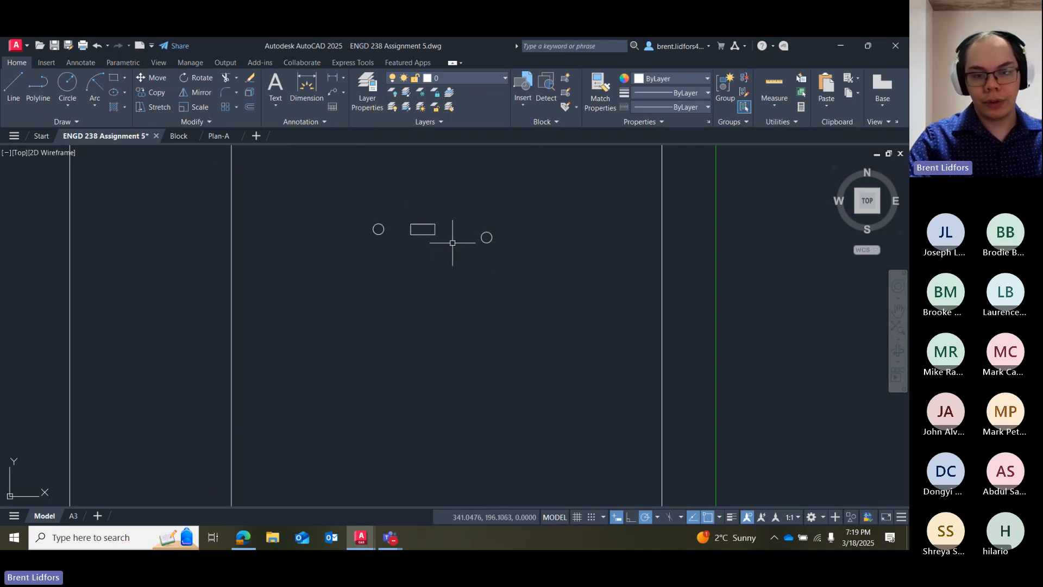
Try to move the right circle by its centre over to the left circle, and undo the move.
scroll(187, 166, up, 2)
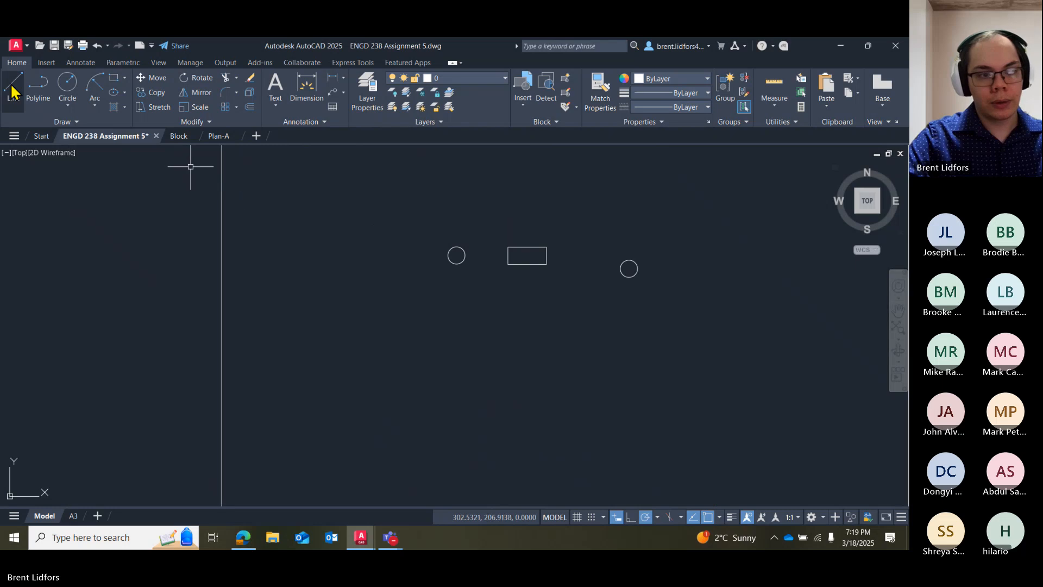
click(160, 81)
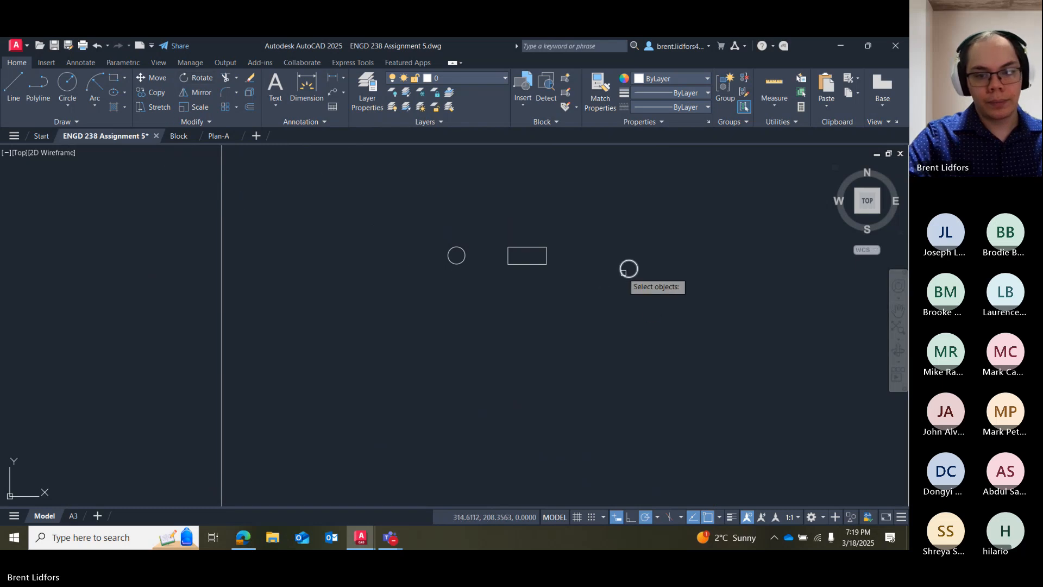
click(623, 273)
key(Return)
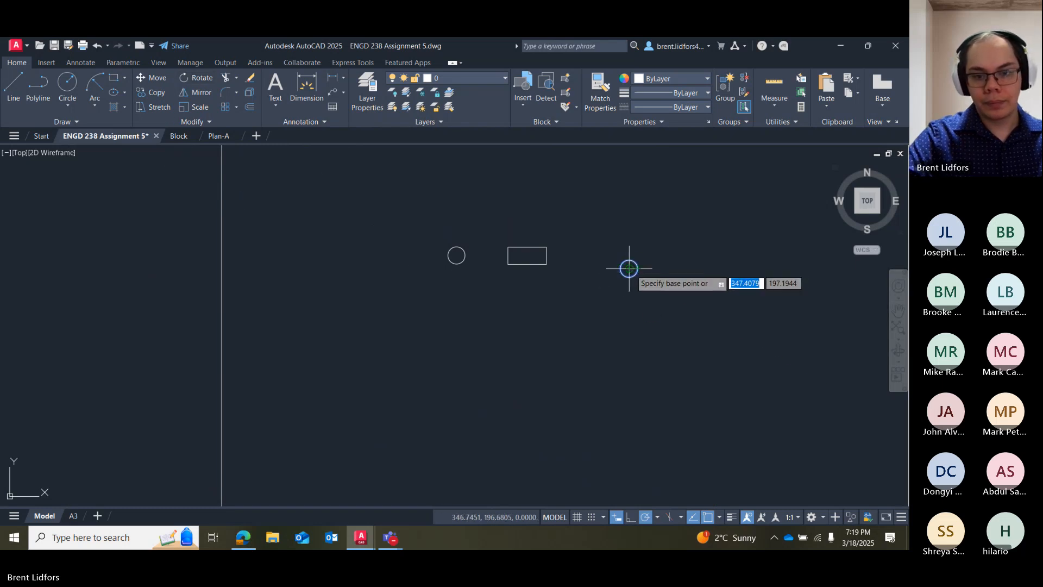
click(628, 270)
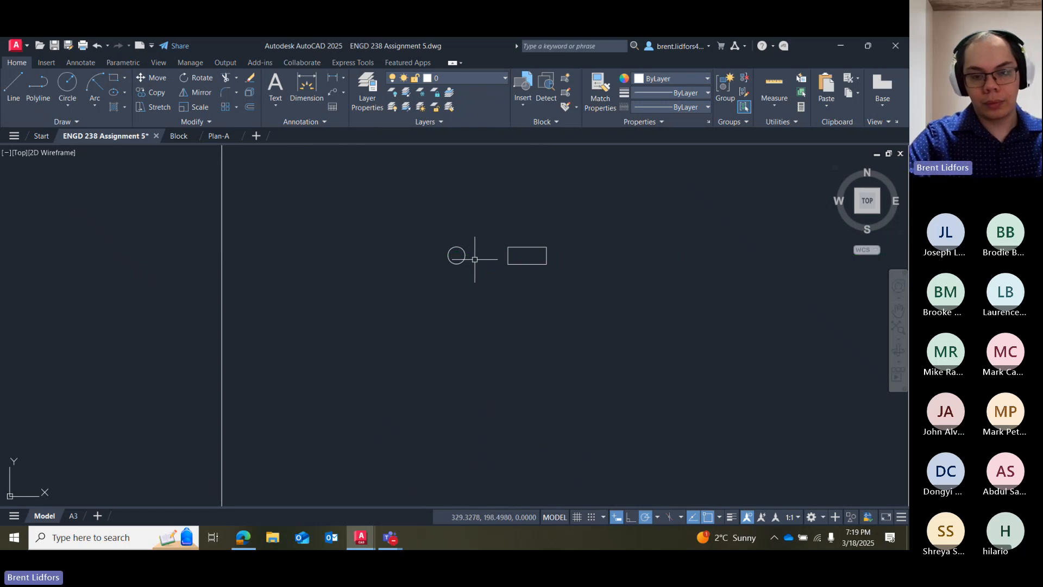
key(ctrl+z)
Try to move the right circle from its centre 8 mm toward the left circle.
click(621, 269)
key(Return)
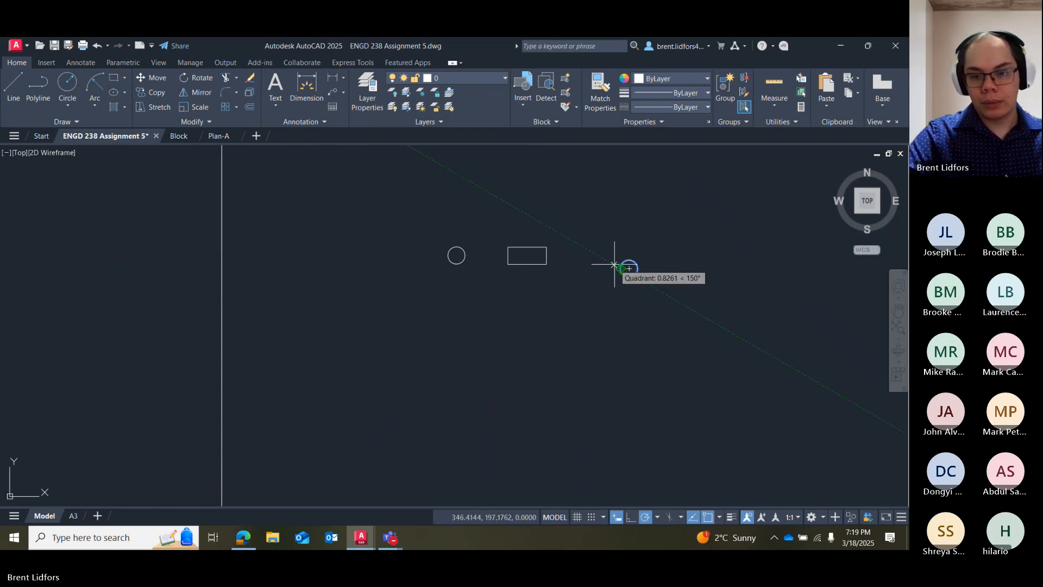
click(628, 268)
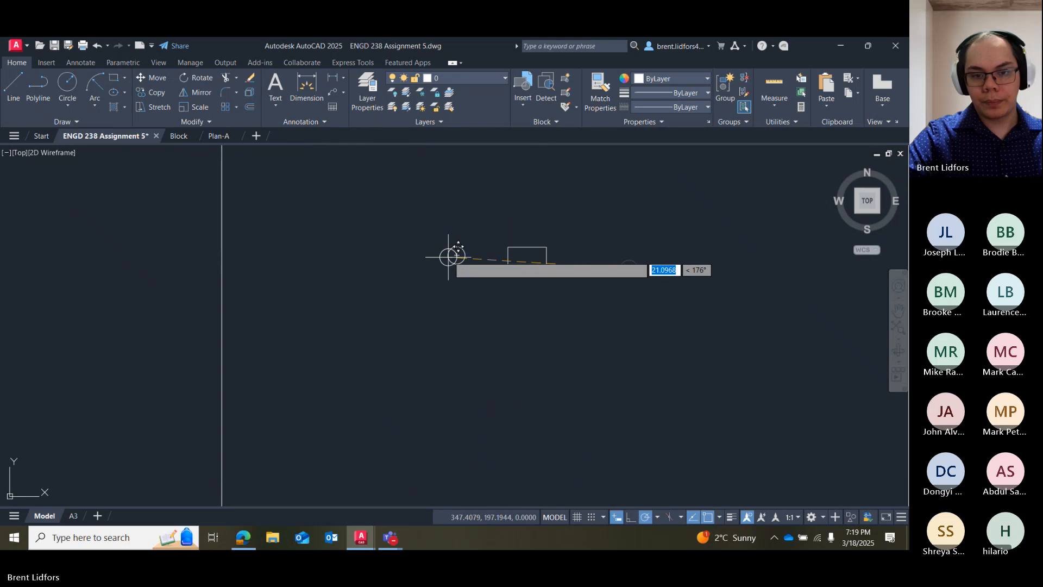
text(8)
key(Return)
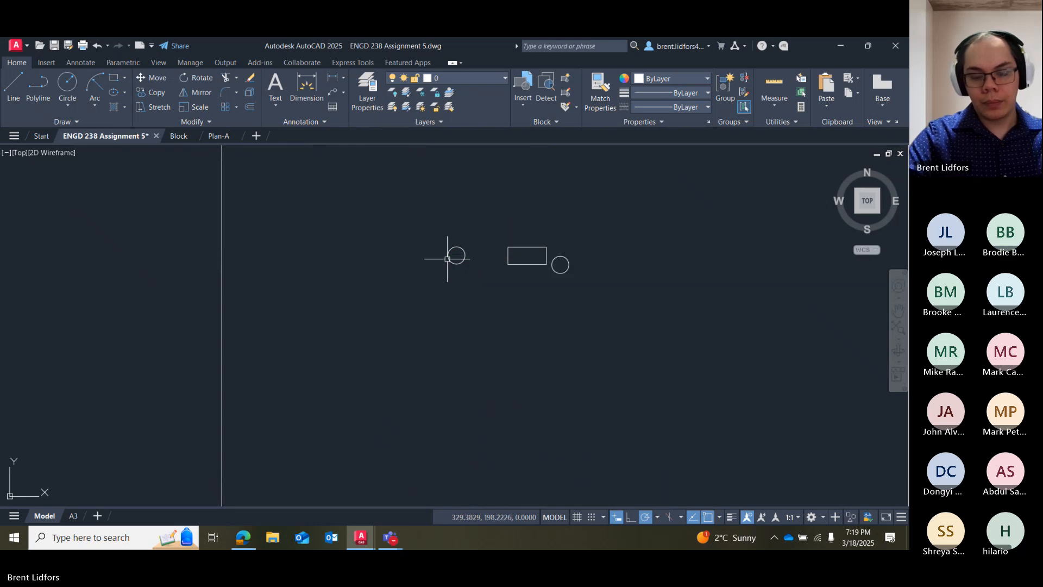
Place the right circle's centre 8 mm to the right of the left circle's centre, on the same horizontal line.
click(561, 265)
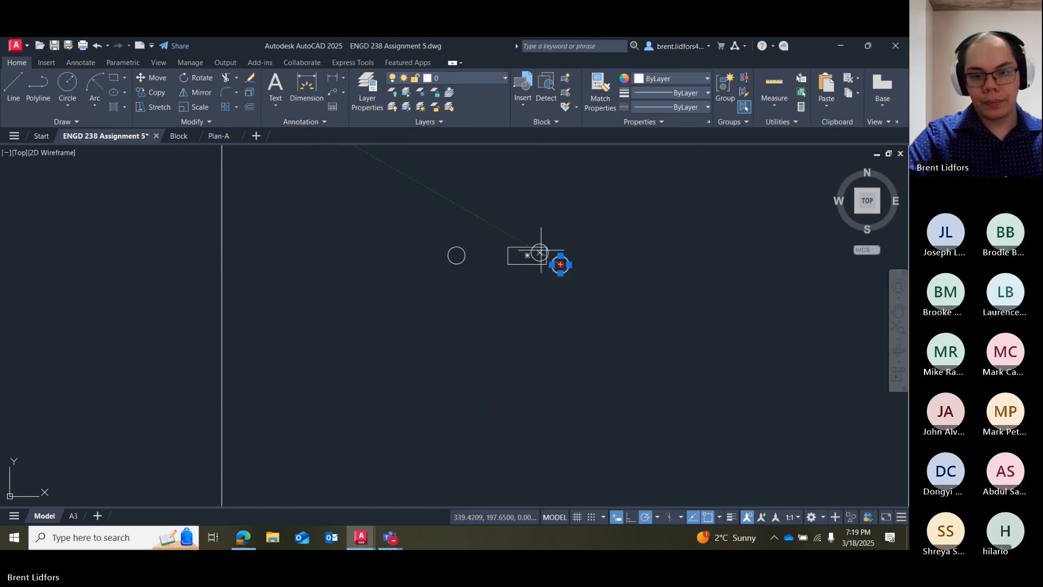
text(8)
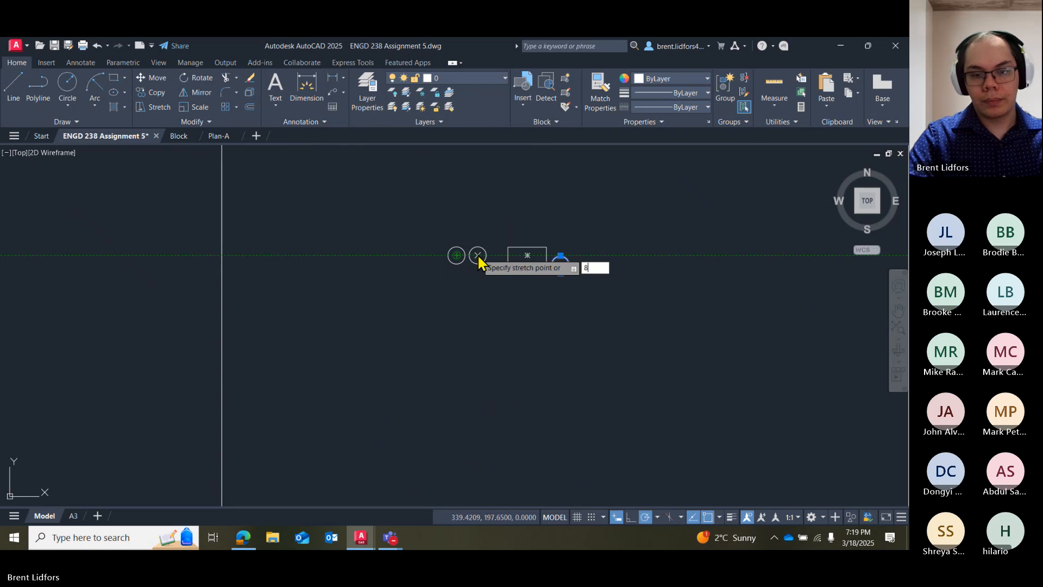
key(Return)
key(Escape)
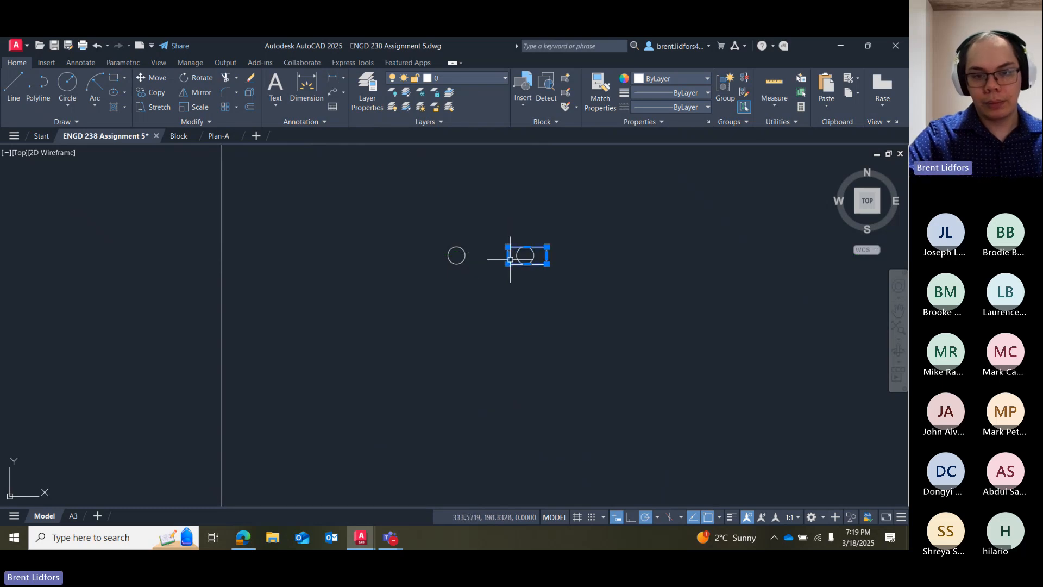
Try to position the rectangle between the two circles by moving it left from its geometric centre.
click(527, 247)
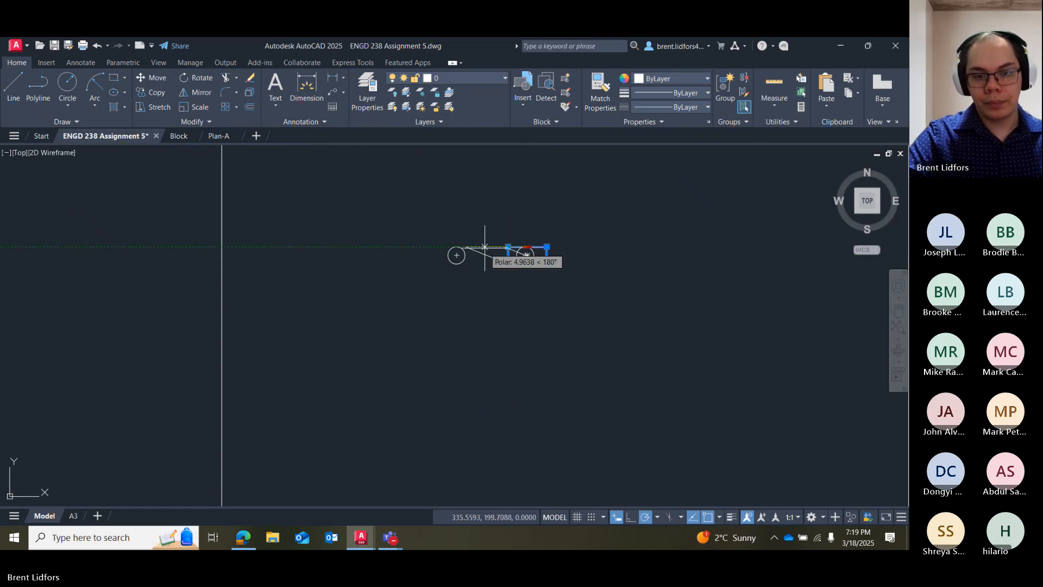
key(Escape)
key(Return)
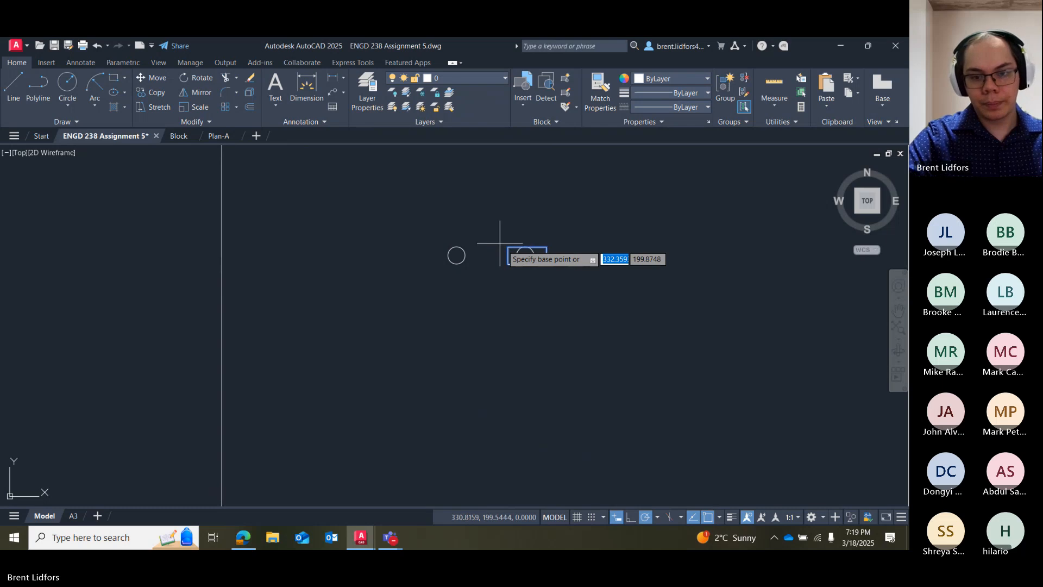
click(527, 255)
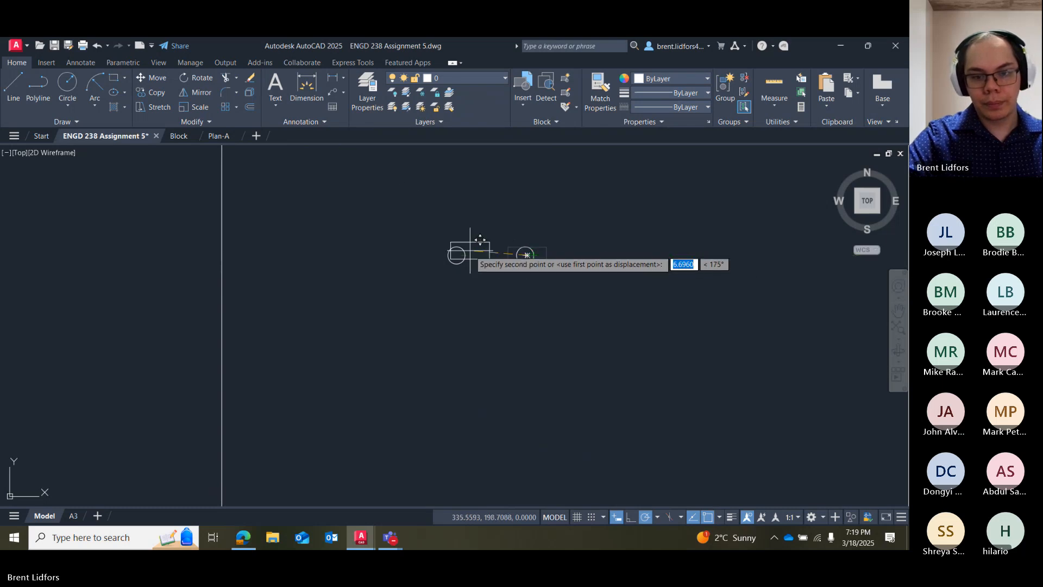
click(475, 255)
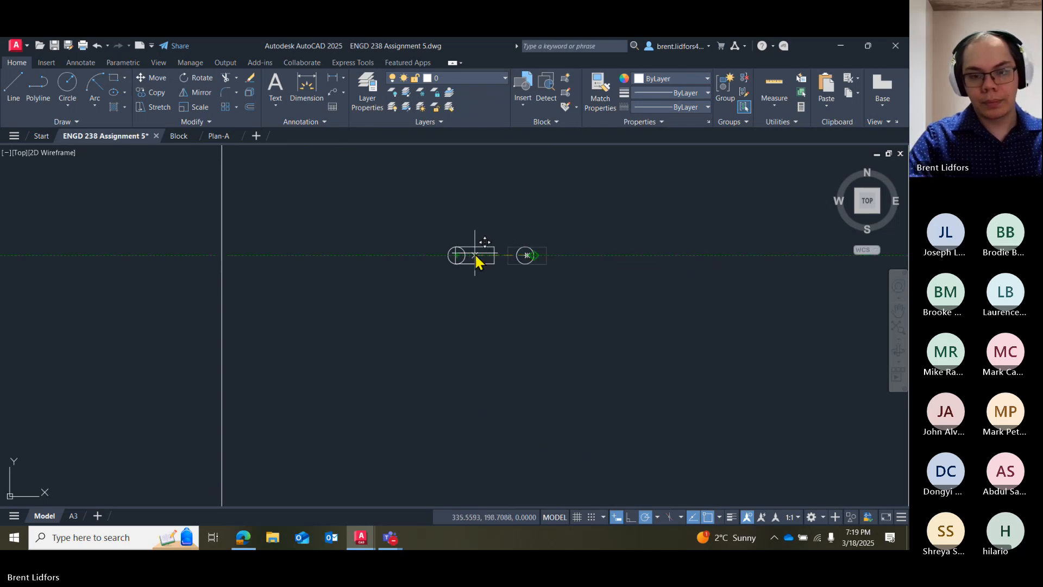
click(480, 254)
key(Escape)
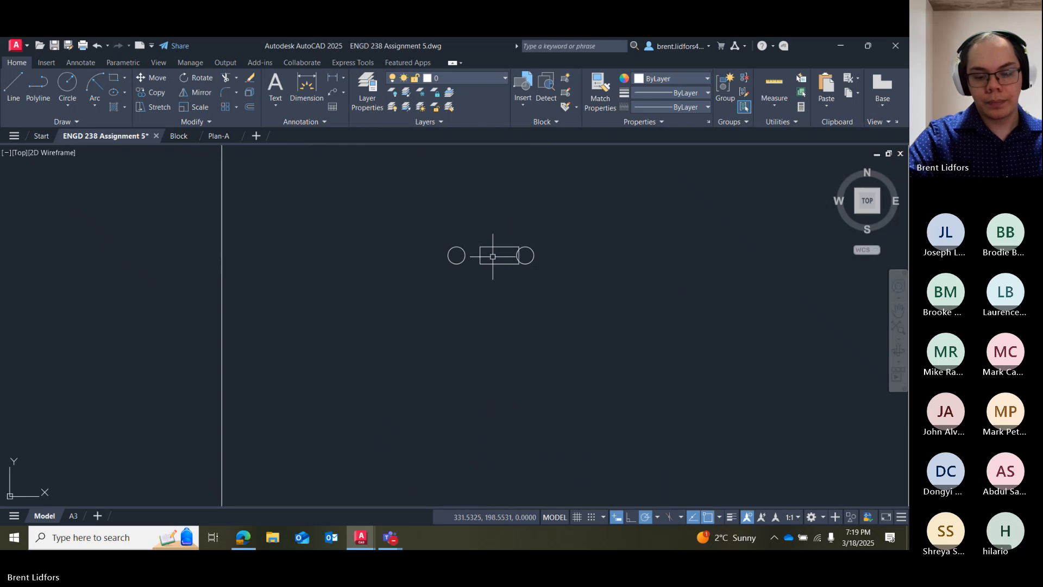
Try to move the rectangle farther left in line with the left circle's centre, and undo that move.
click(483, 264)
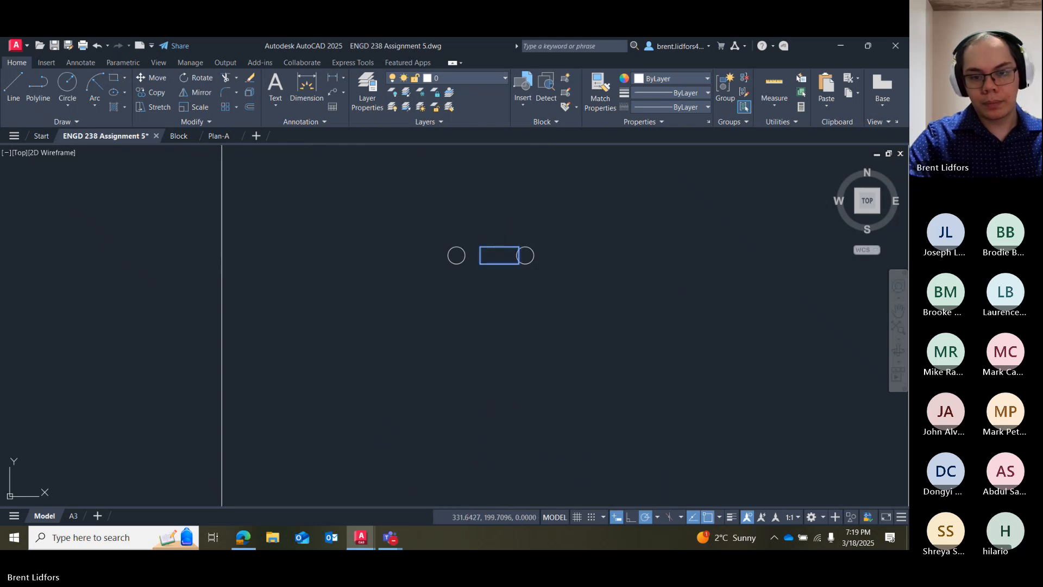
key(m)
key(Return)
click(480, 255)
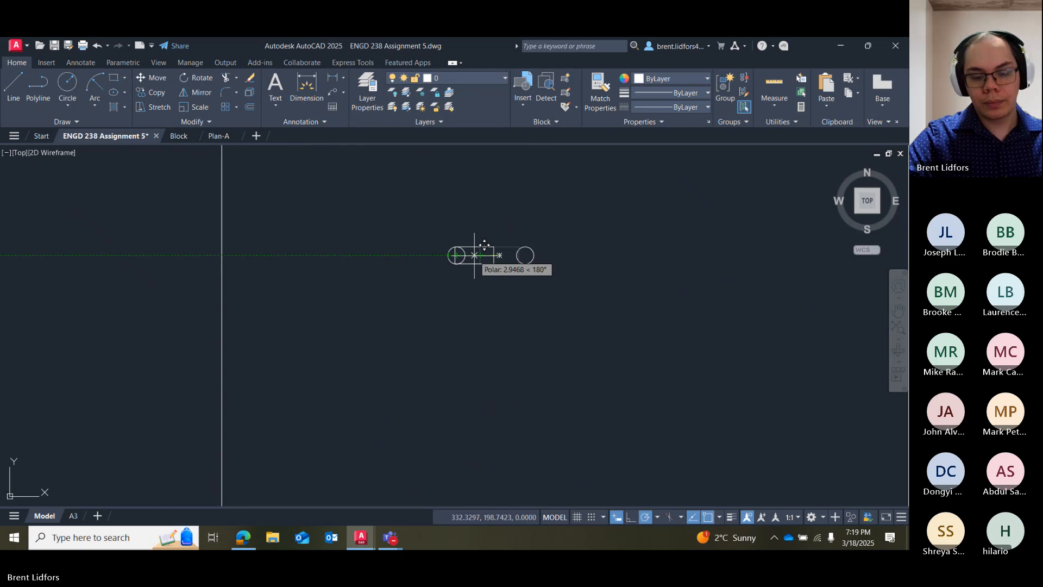
click(474, 256)
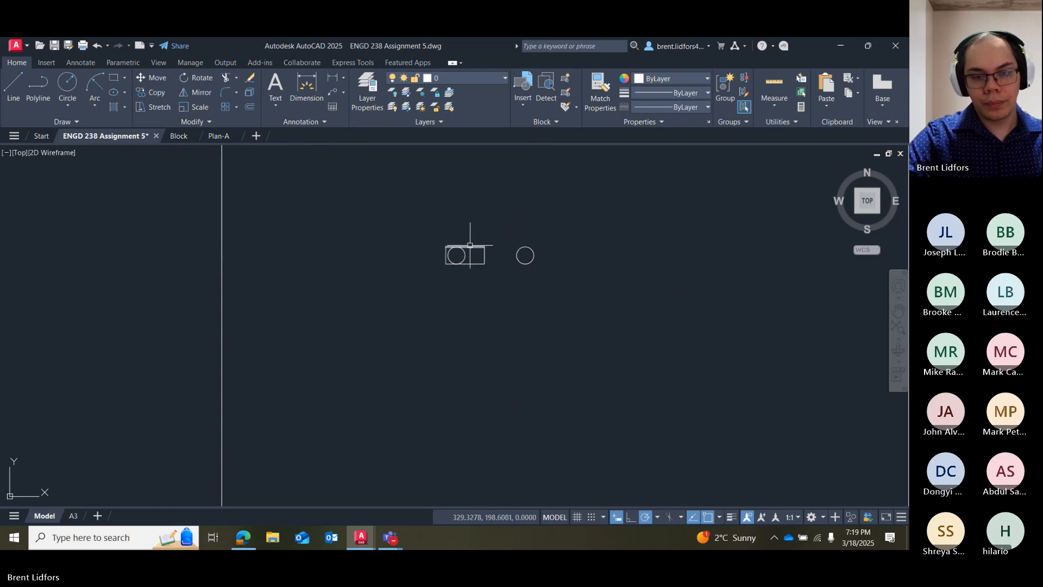
key(ctrl+z)
Turn off the Center, Midpoint, Endpoint, Quadrant and Intersection object snaps, keeping Geometric Center on.
scroll(470, 245, up, 8)
click(720, 517)
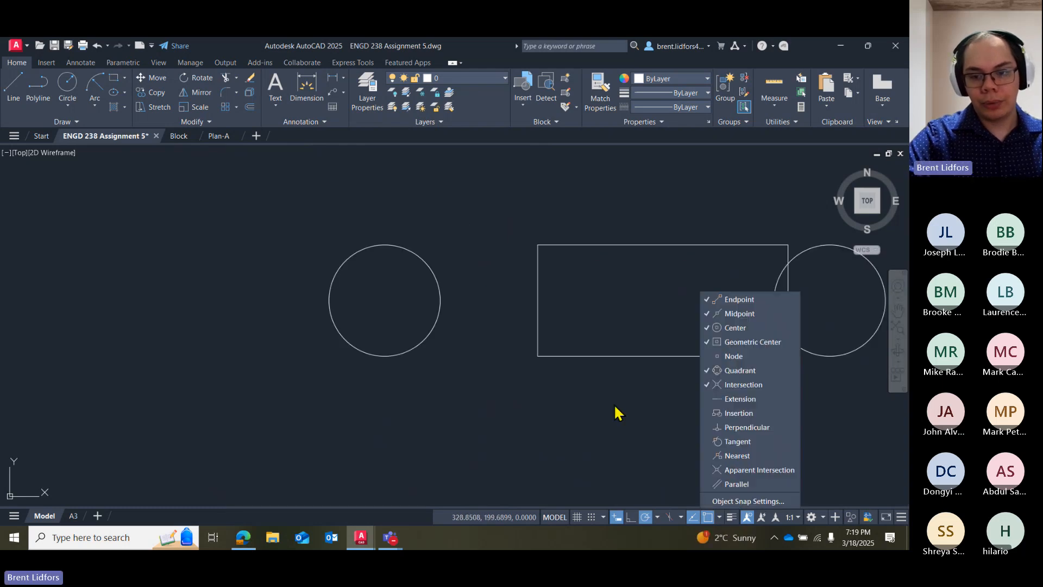
click(736, 327)
click(739, 313)
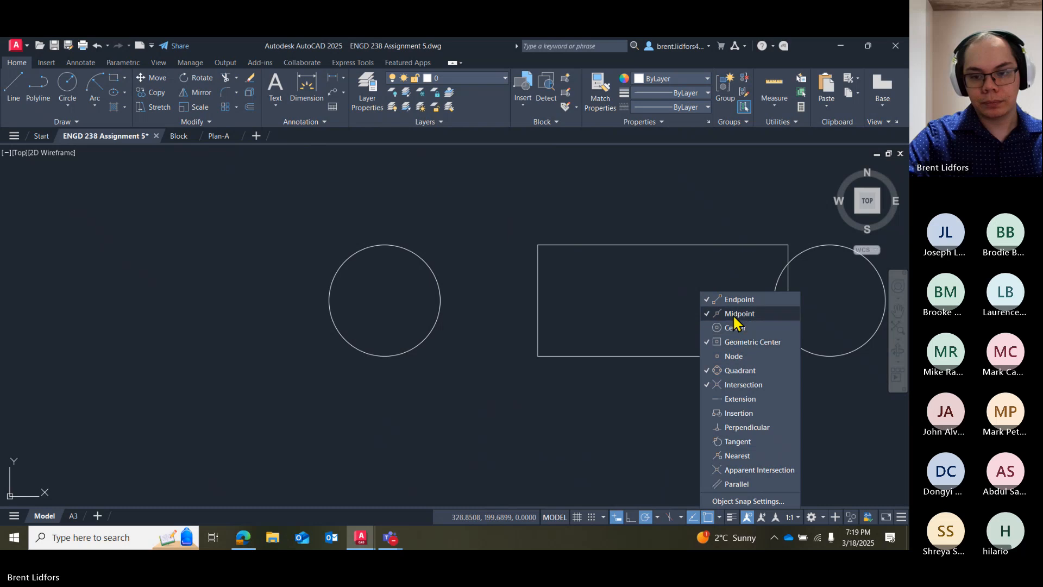
click(739, 299)
click(739, 370)
click(743, 385)
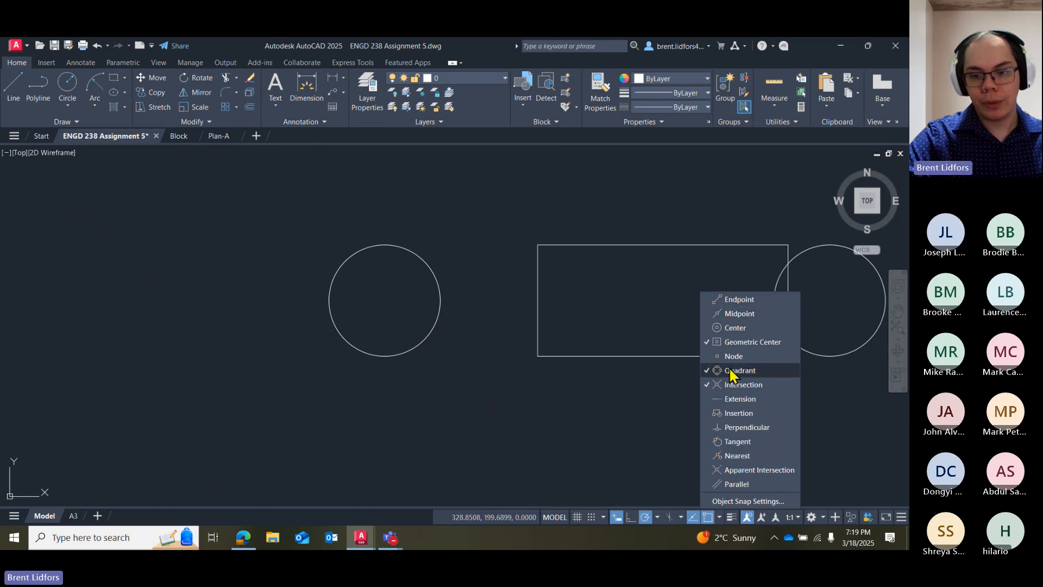
click(719, 518)
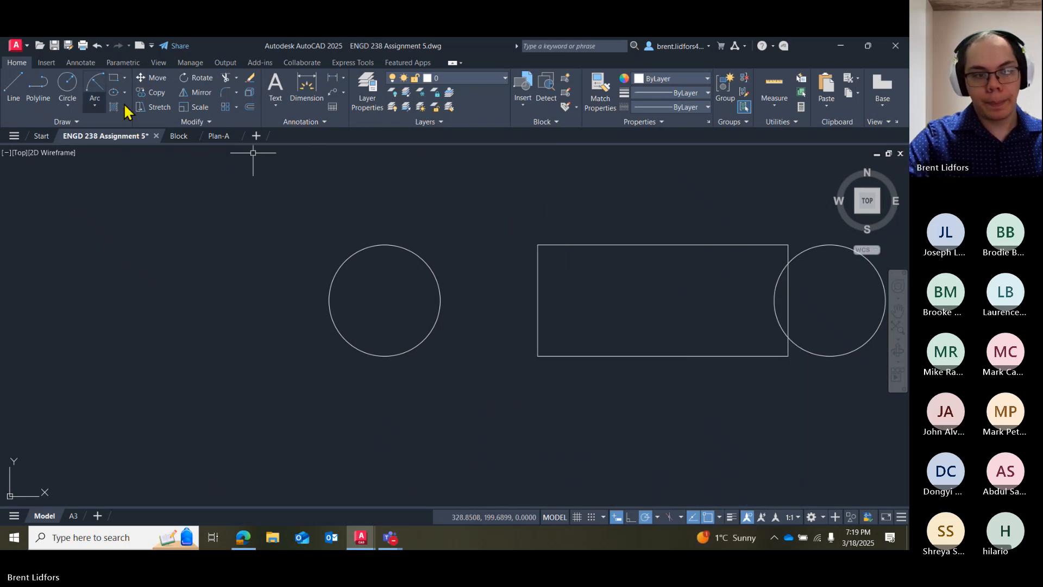
Move the rectangle 4 mm left from its geometric centre, turning the Center object snap back on during the move.
click(621, 249)
key(m)
key(space)
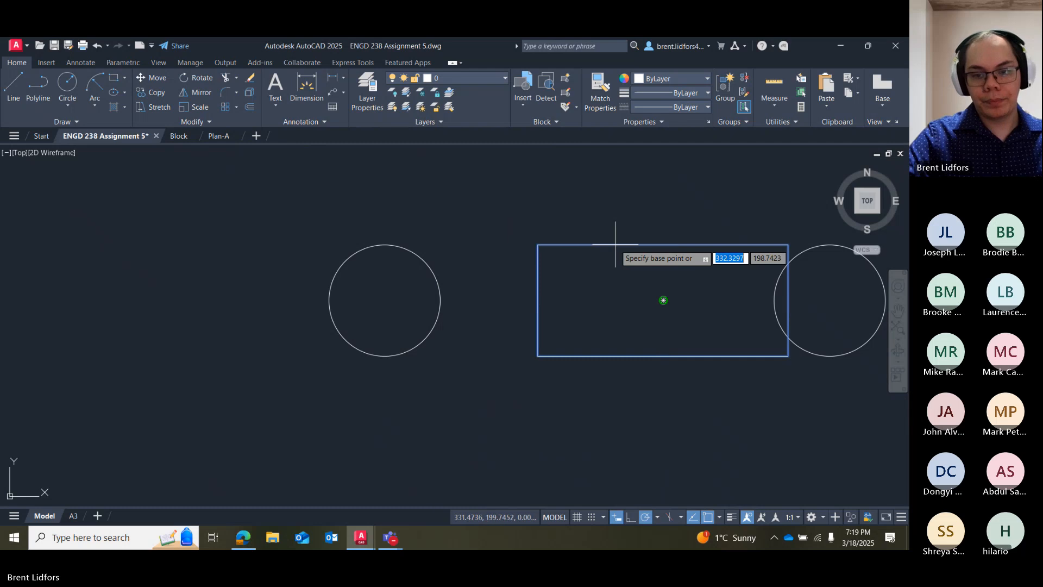
click(663, 301)
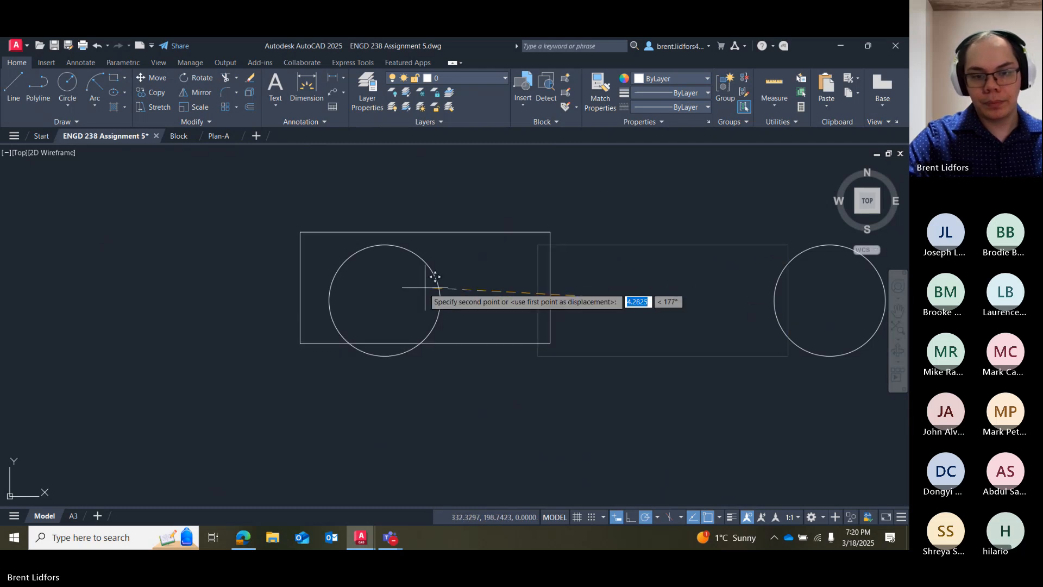
click(720, 517)
click(760, 329)
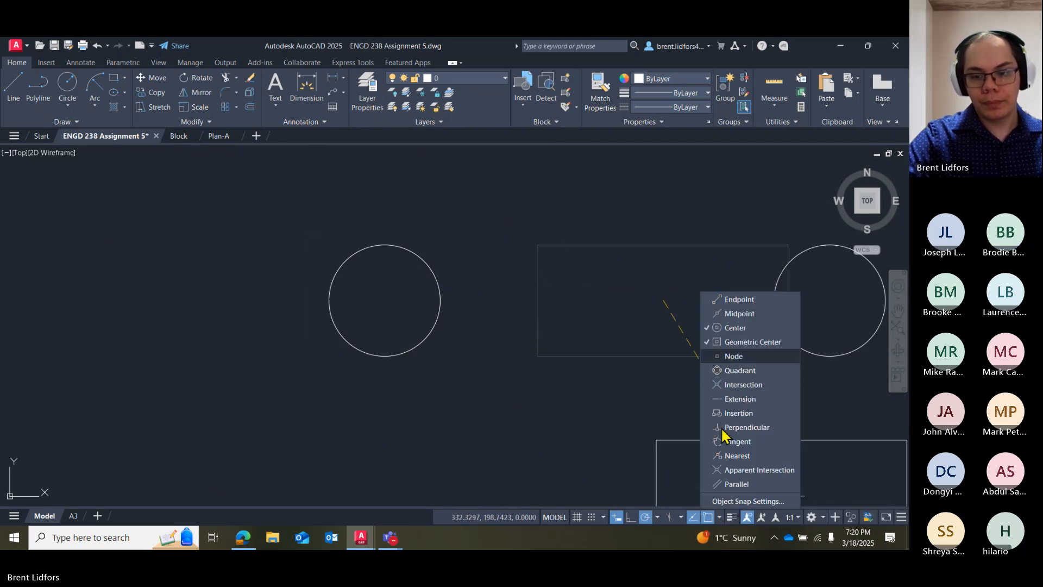
click(720, 519)
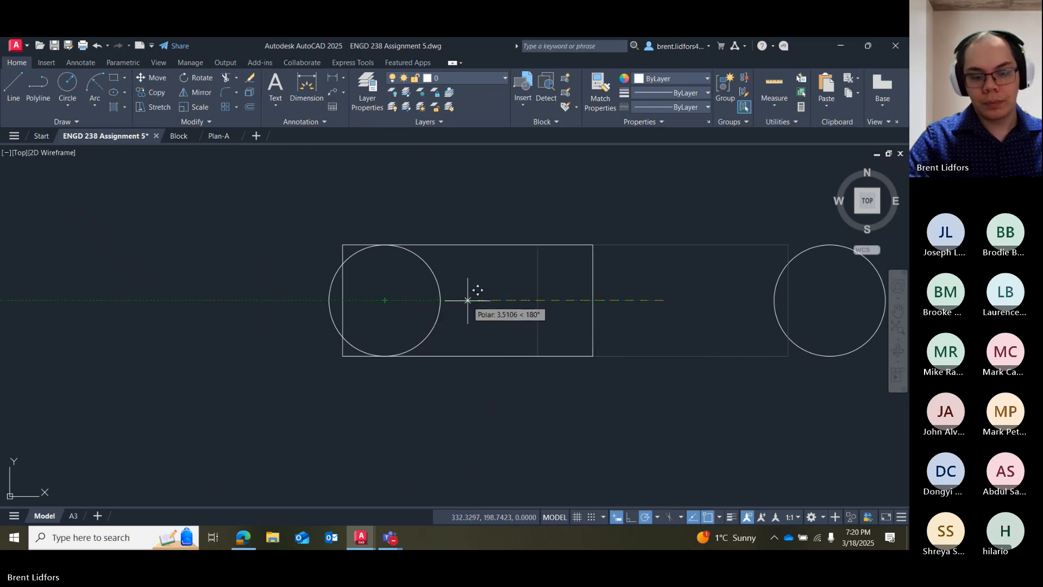
text(4)
key(Return)
Move the rectangle right from its geometric centre so it sits midway between the two circles.
click(457, 245)
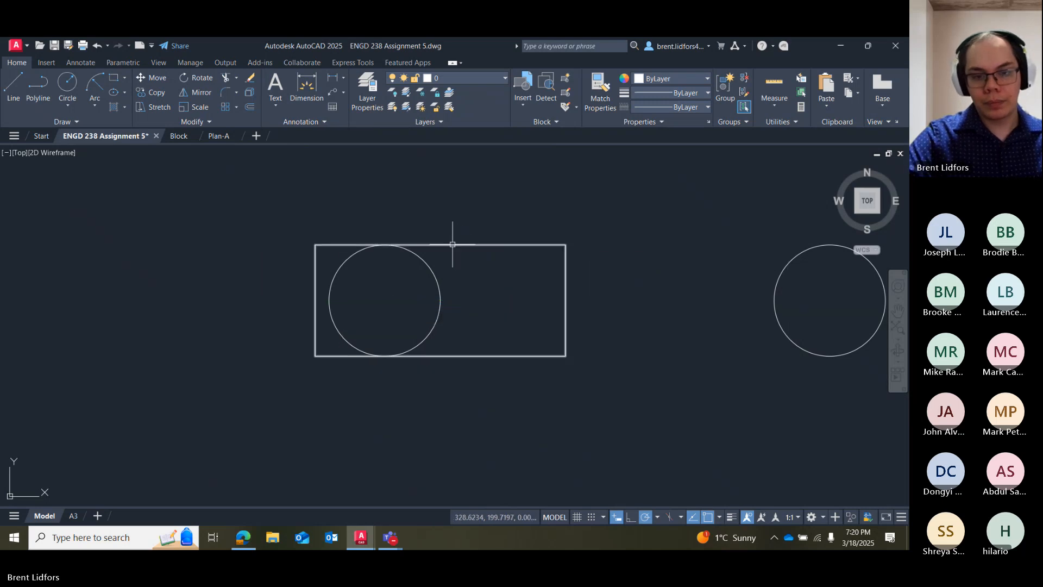
text(m)
key(Return)
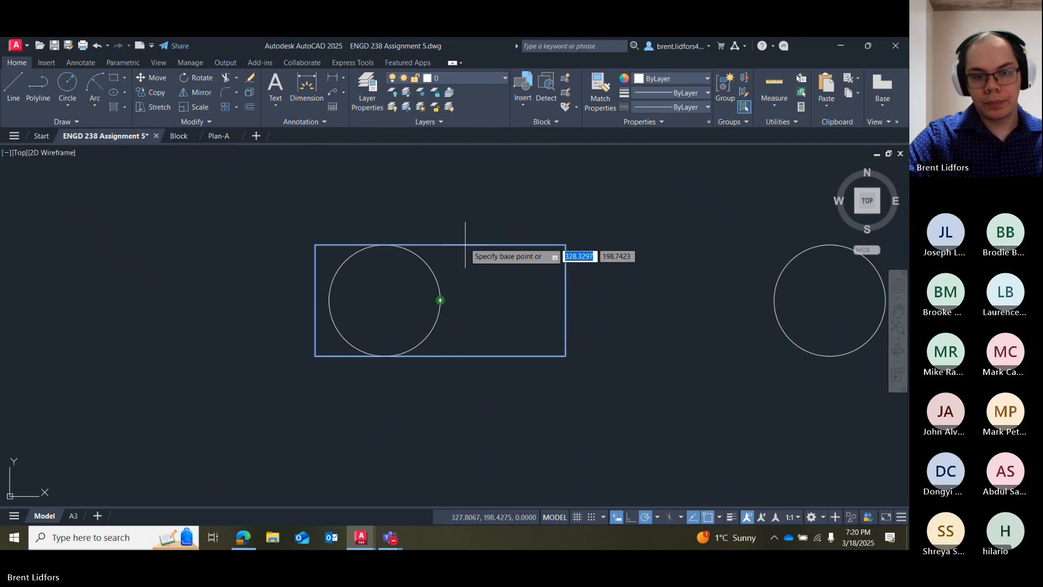
click(440, 300)
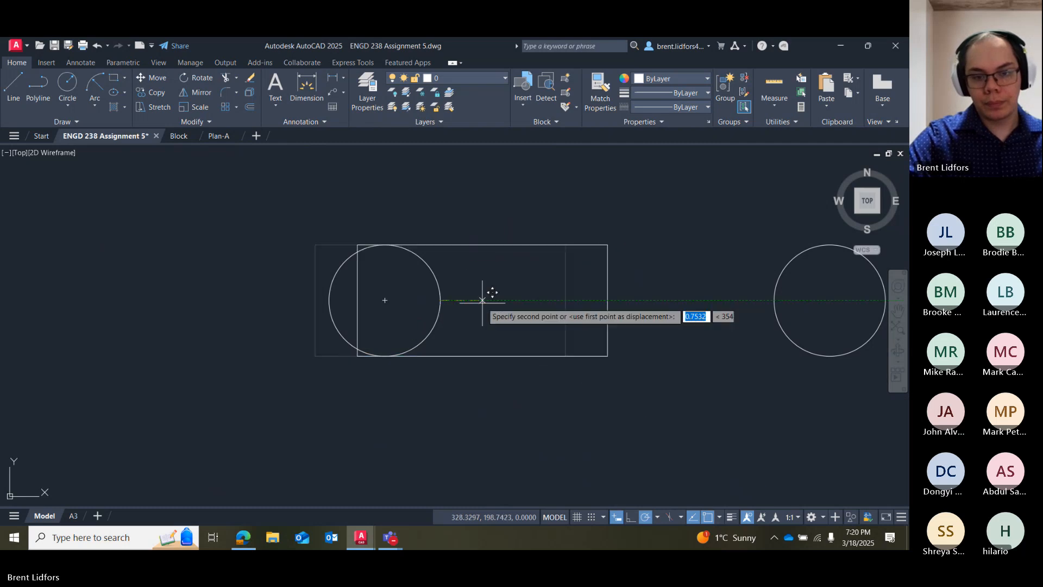
click(480, 299)
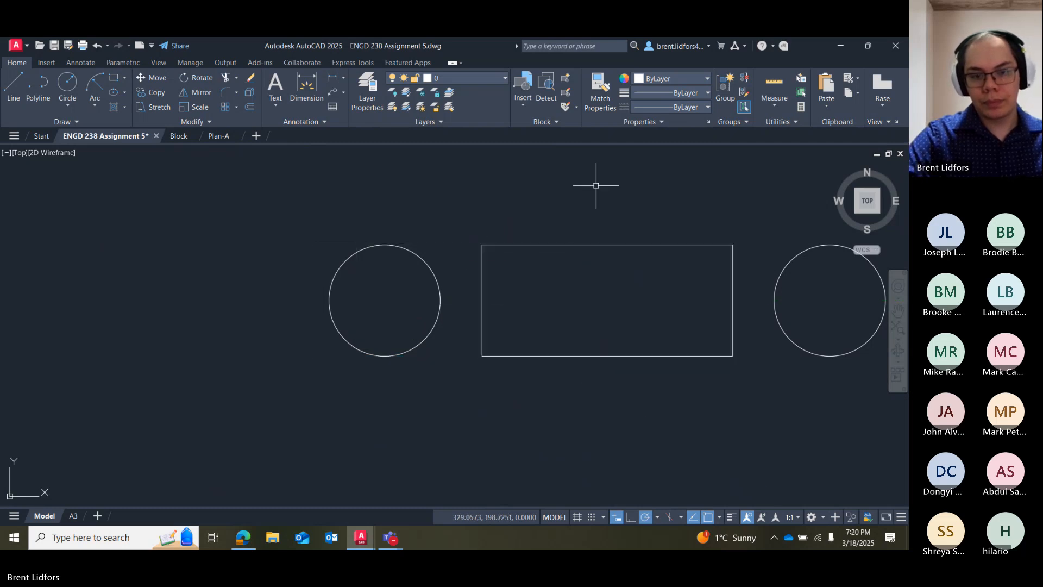
Turn on the Midpoint and Quadrant object snaps and draw a line from the rectangle's left-side midpoint to the left circle's nearest quadrant.
click(35, 95)
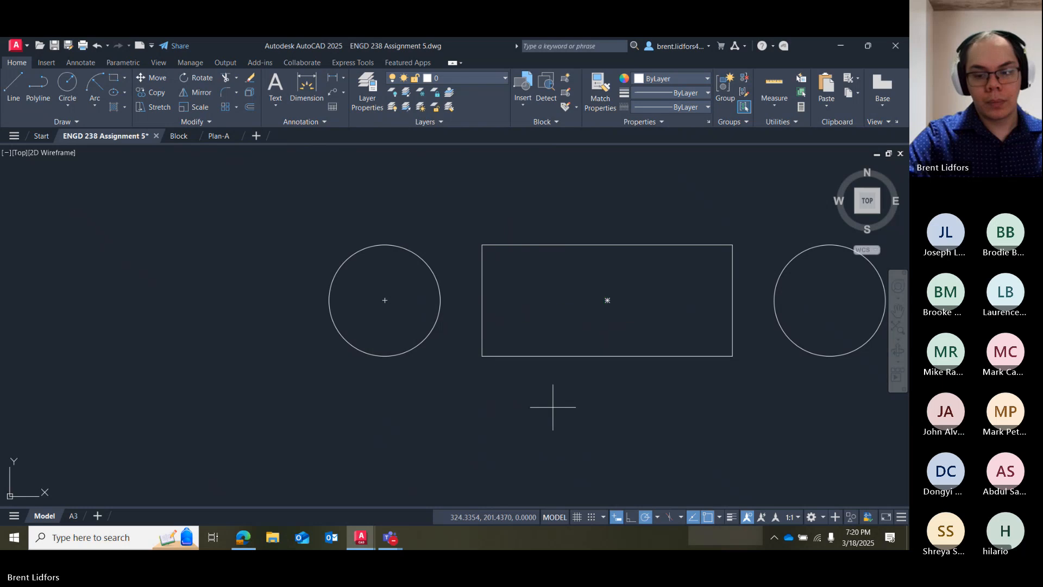
click(720, 517)
click(737, 315)
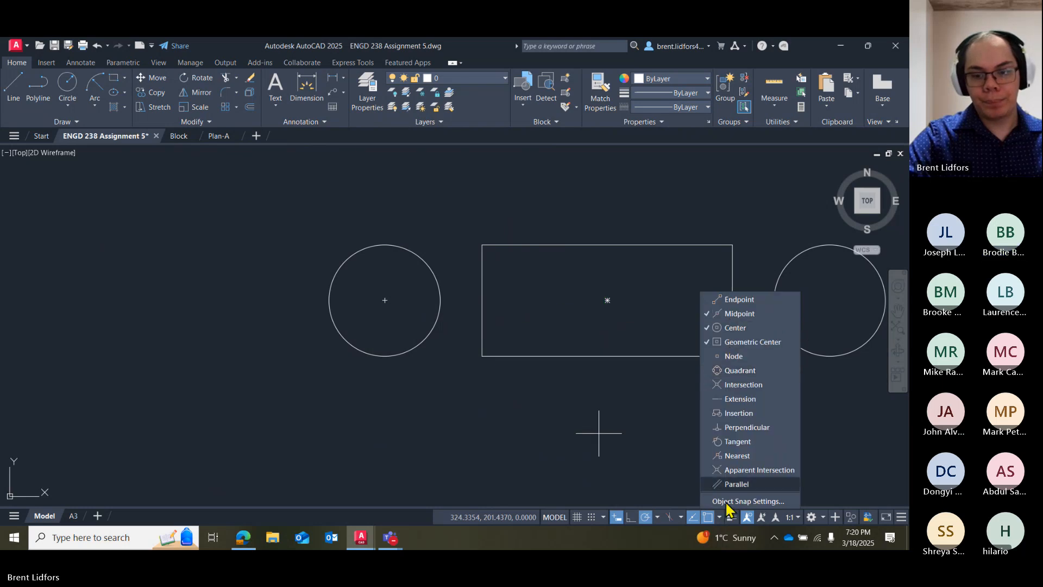
click(720, 518)
click(482, 300)
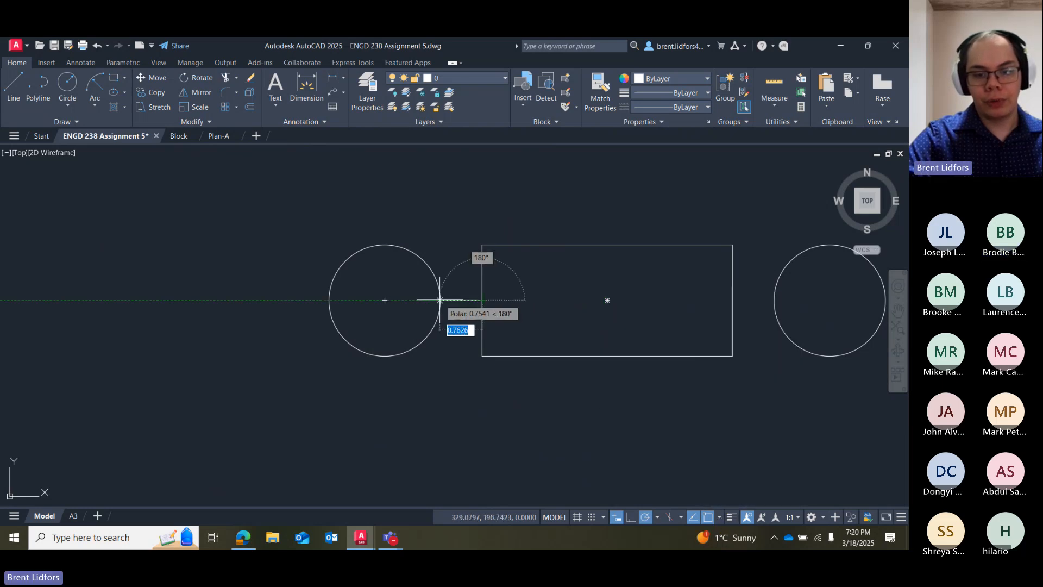
click(719, 517)
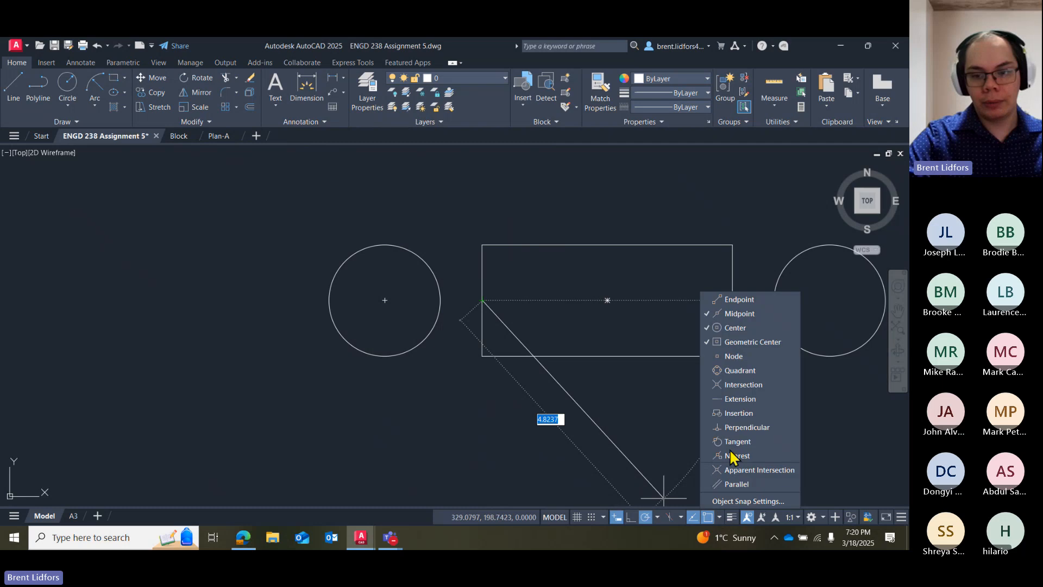
click(720, 519)
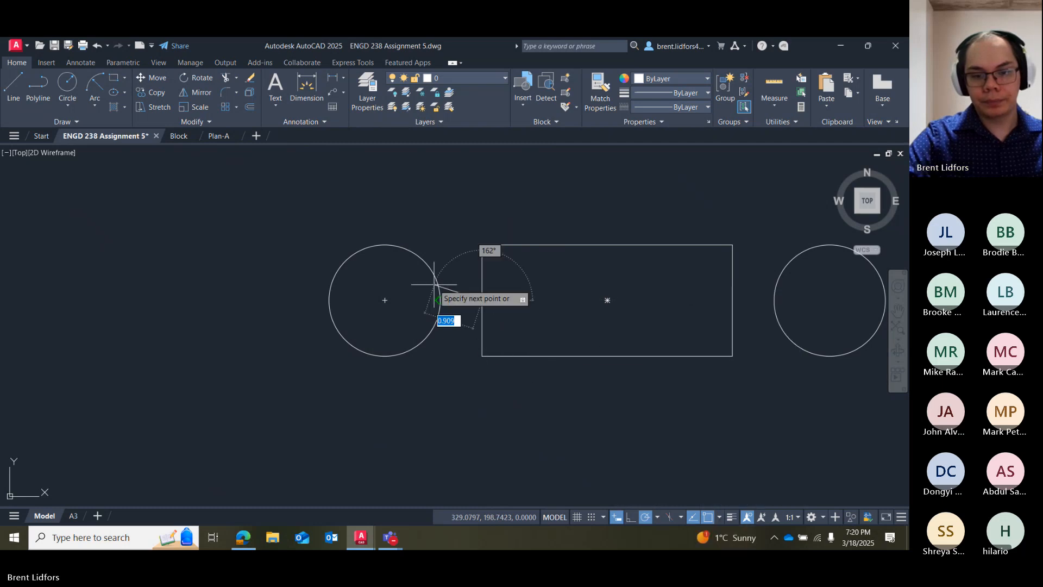
click(441, 300)
Draw a connecting line from the rectangle's right-side midpoint to the nearest quadrant of the right circle.
click(13, 86)
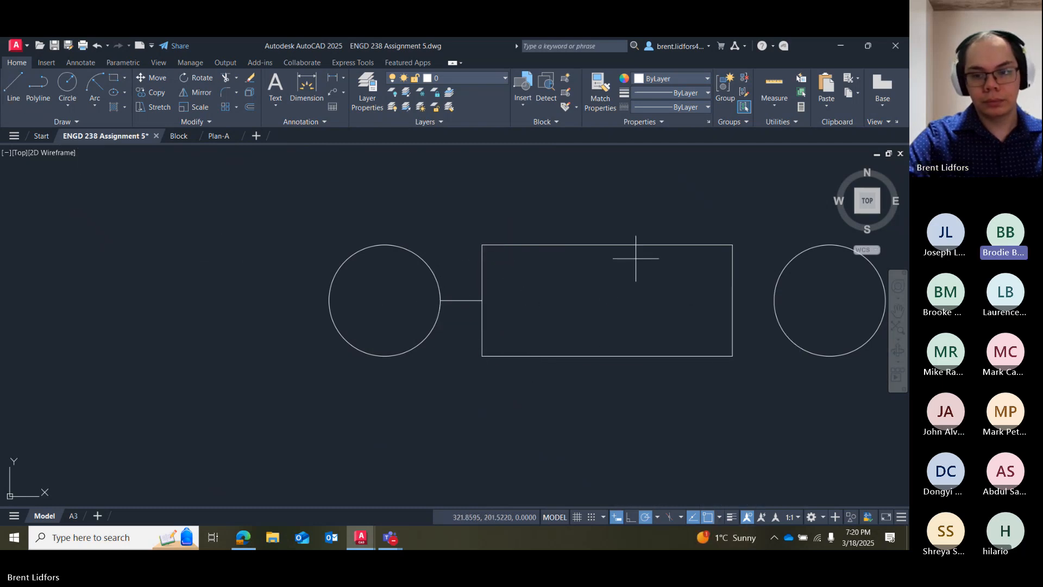
click(733, 300)
click(774, 300)
key(Escape)
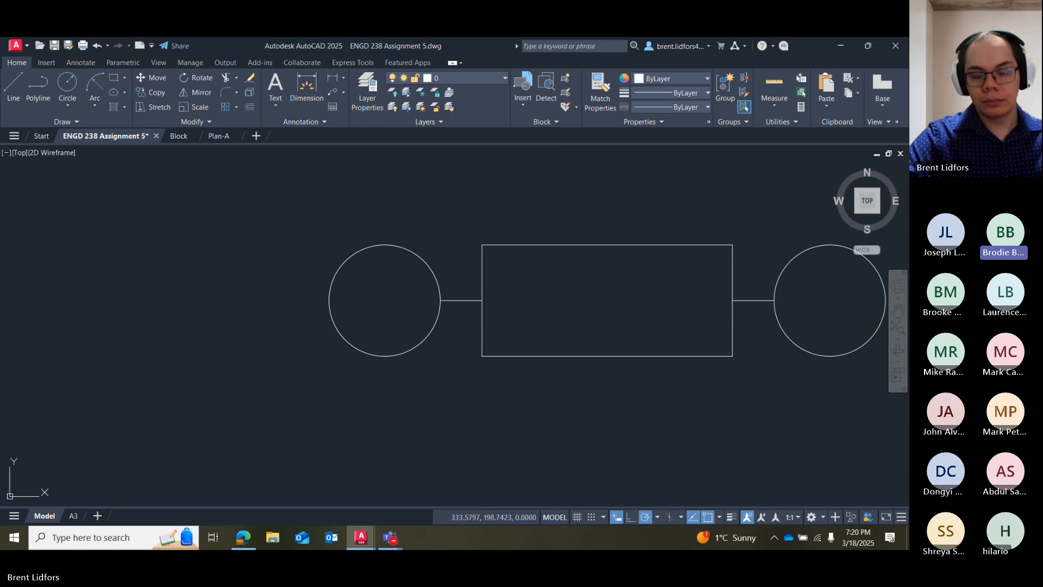
Turn on the Endpoint object snap and draw a vertical line across the rectangle's full height, 1 mm in from its left edge.
click(13, 86)
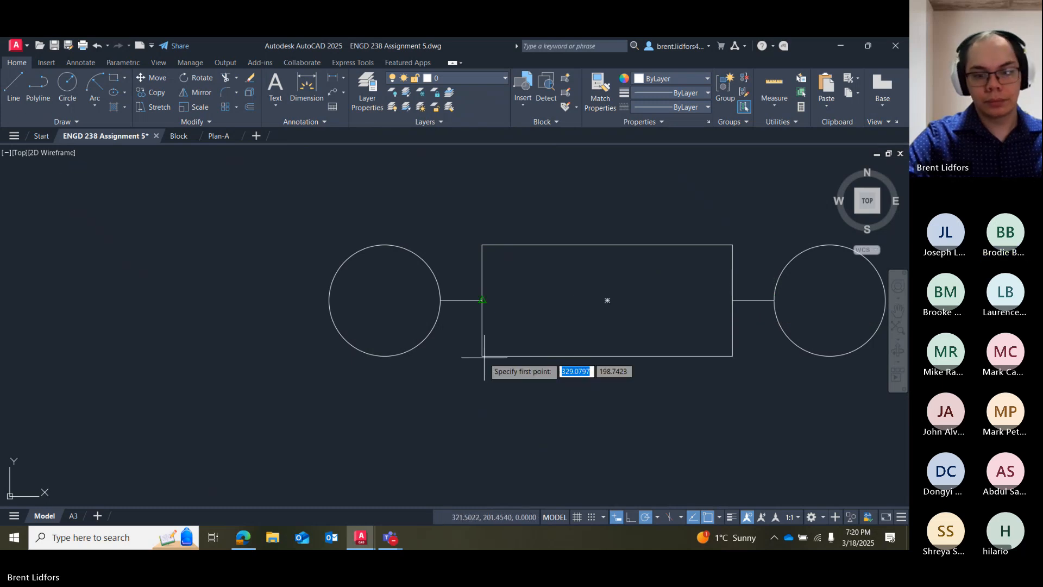
click(719, 517)
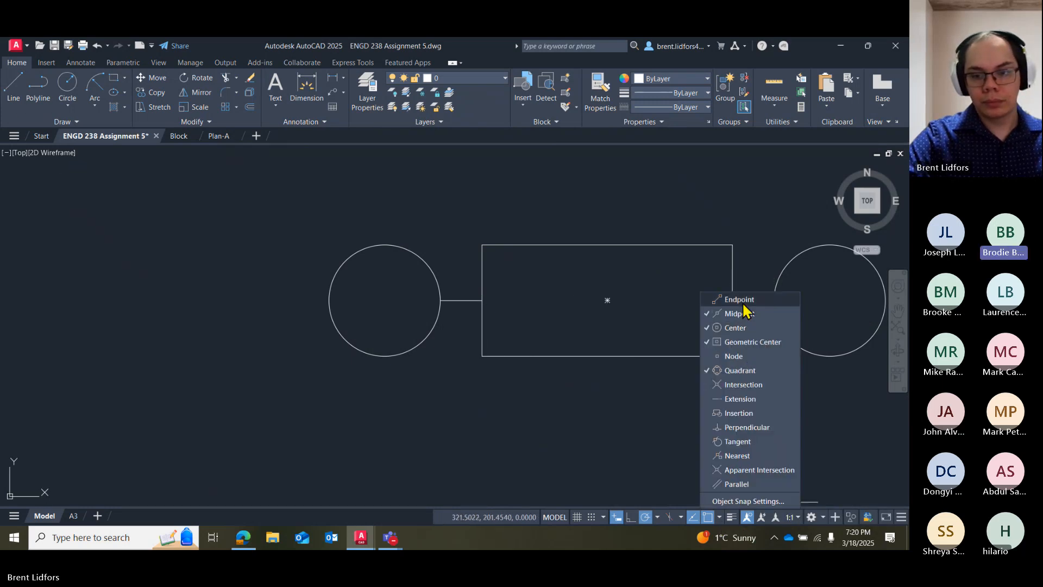
click(720, 519)
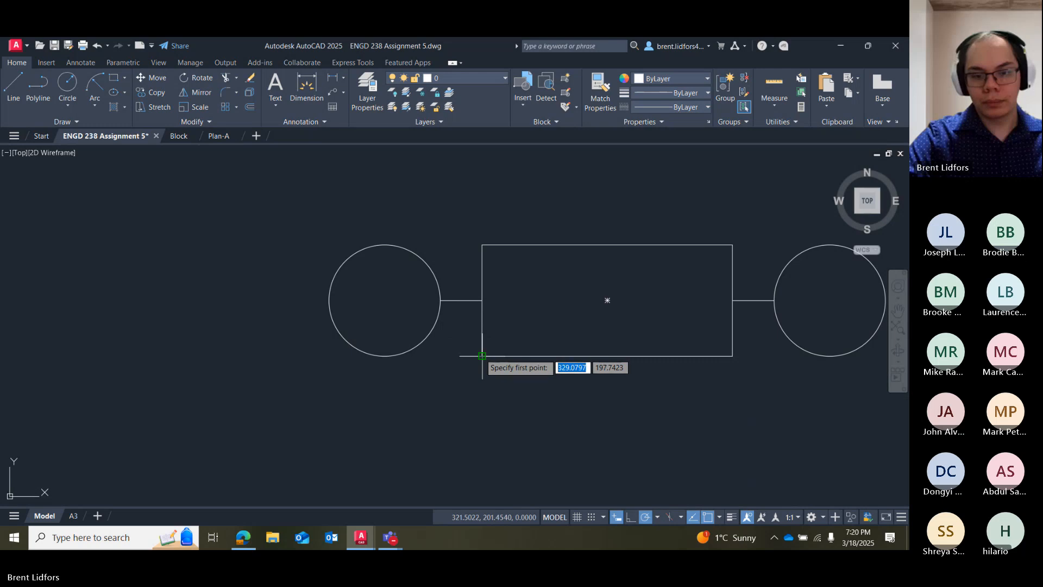
click(538, 246)
key(Escape)
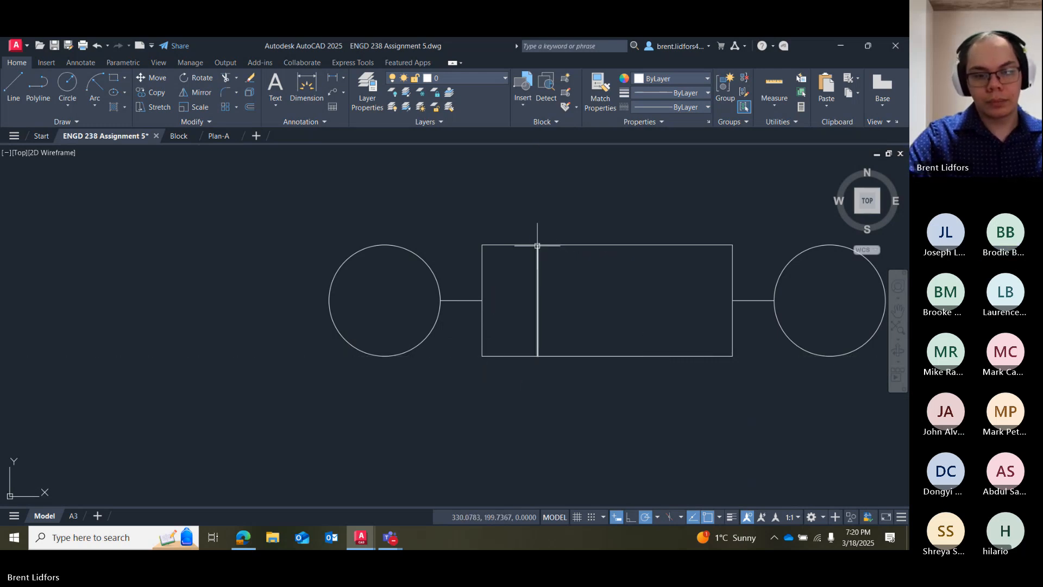
Draw a 2 mm vertical line across the rectangle, starting on its lower edge 1 mm in from the lower-right corner.
click(14, 90)
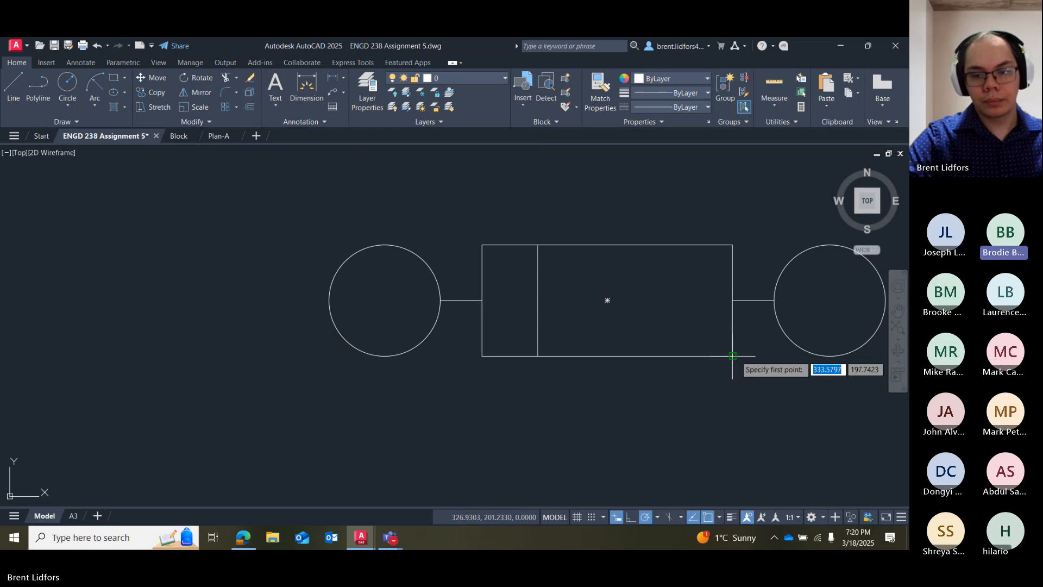
text(1)
key(Return)
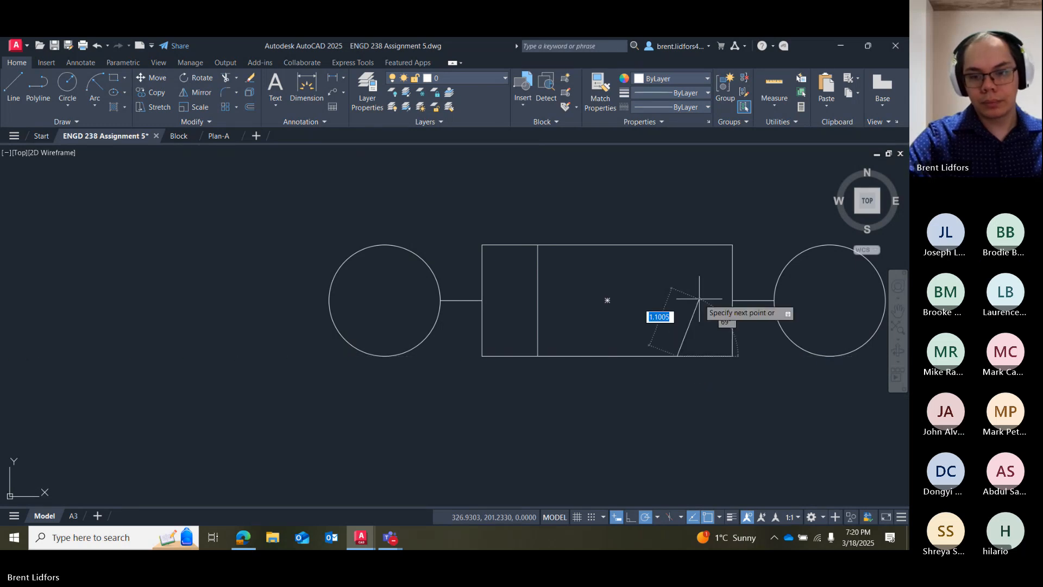
text(2)
key(Return)
key(Escape)
Switch to the assignment PDF in the browser and examine the fuse symbol's dimensions in the Symbol Legend on page 5.
scroll(636, 266, down, 5)
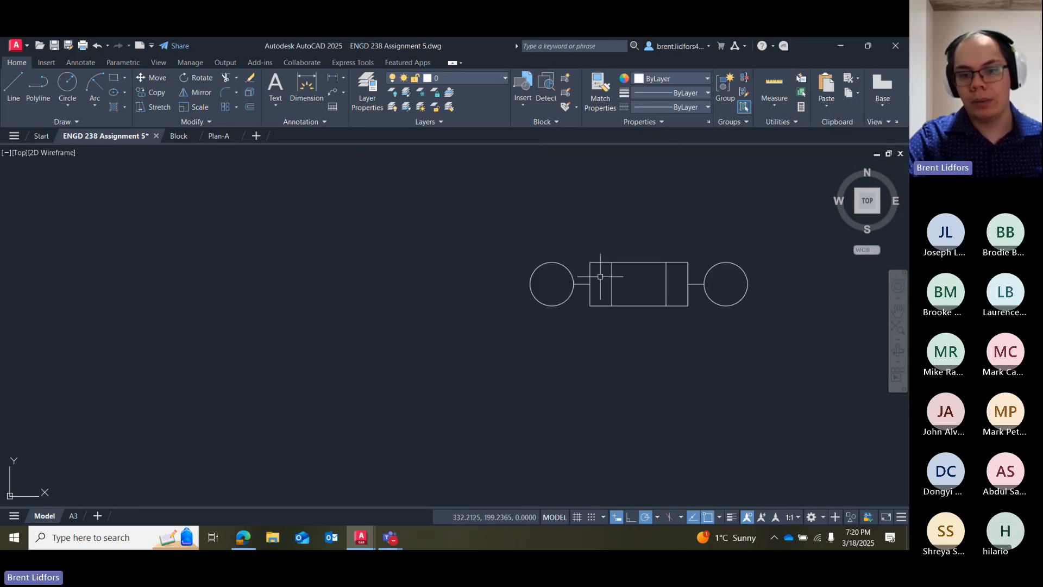
middle_drag(619, 247, 525, 274)
scroll(528, 259, down, 2)
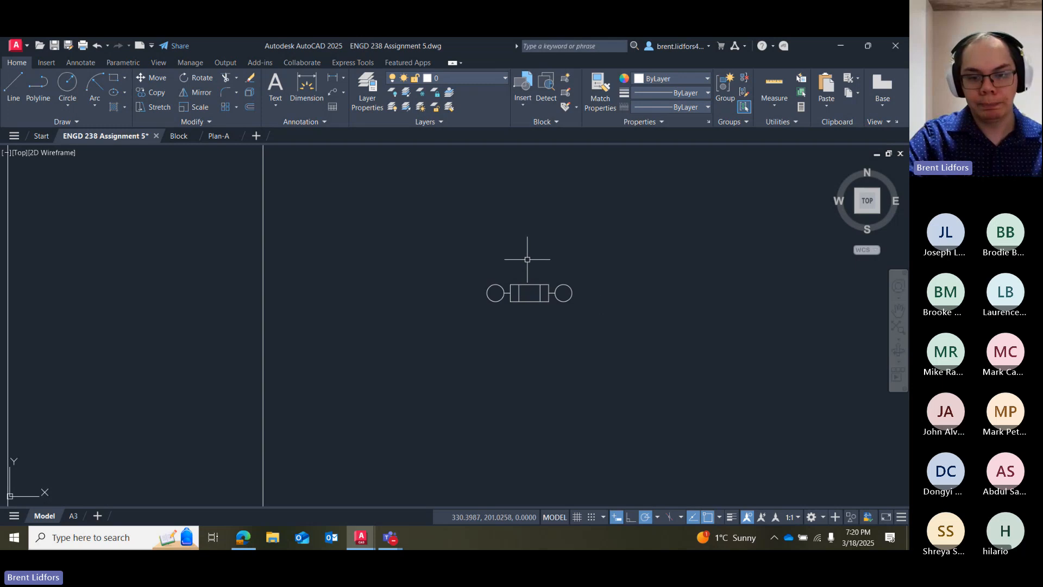
scroll(478, 321, down, 3)
scroll(541, 302, down, 3)
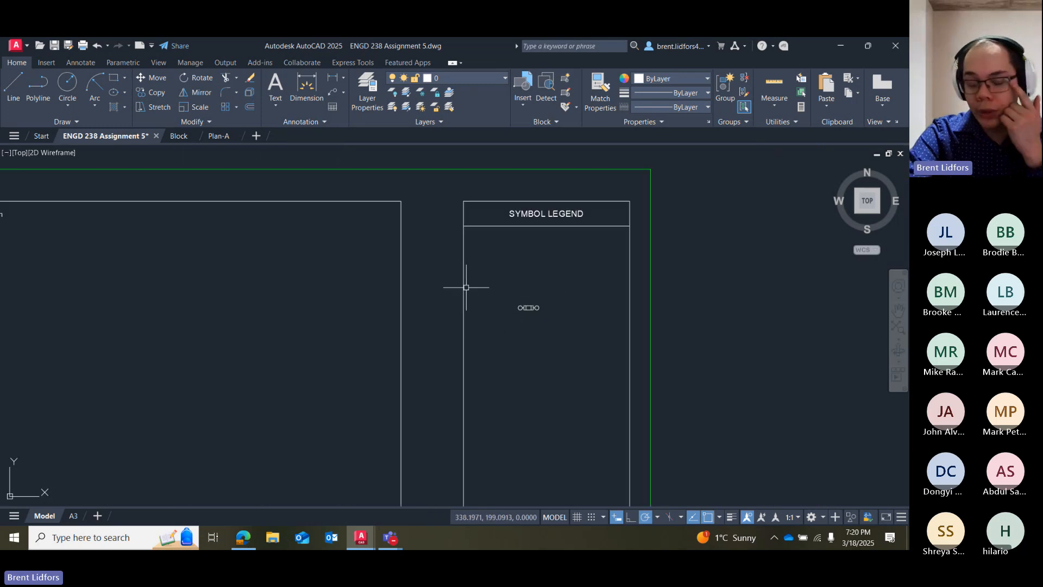
click(243, 536)
scroll(402, 276, up, 2)
scroll(400, 268, up, 4)
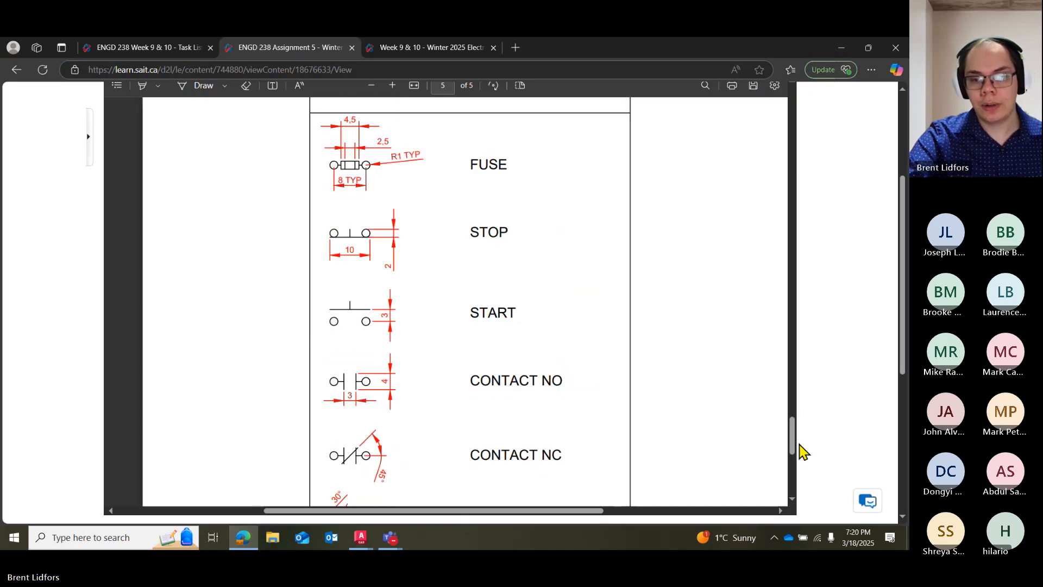
drag(794, 441, 792, 434)
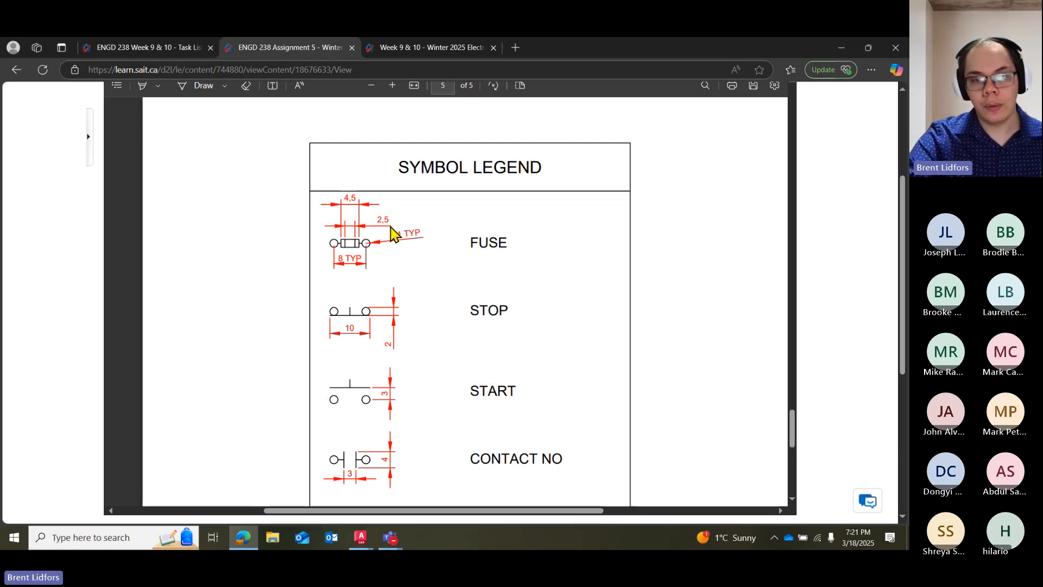
drag(391, 233, 413, 239)
click(412, 239)
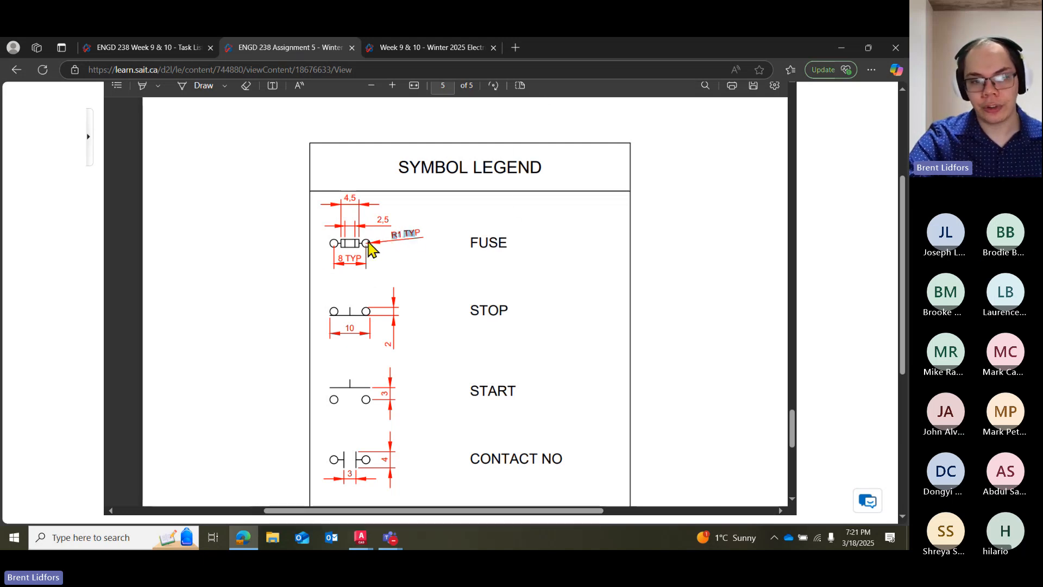
scroll(401, 256, up, 1)
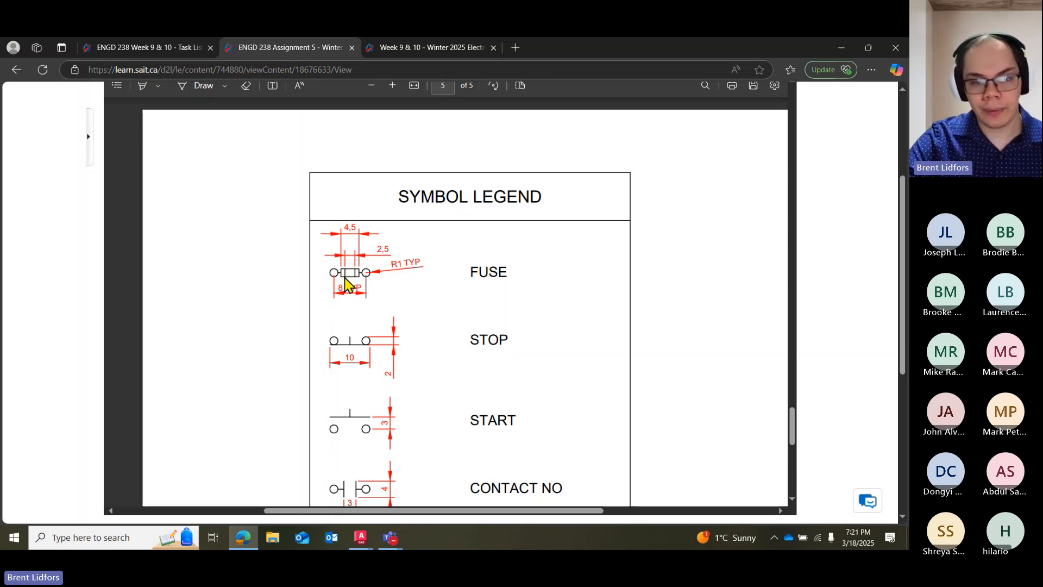
ctrl+scroll(333, 275, up, 5)
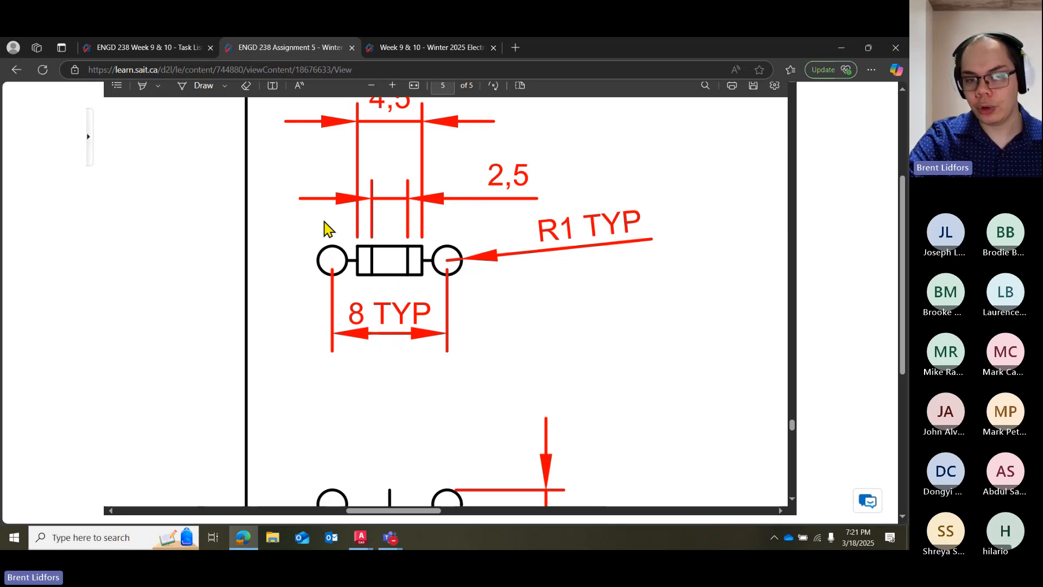
ctrl+scroll(423, 308, down, 3)
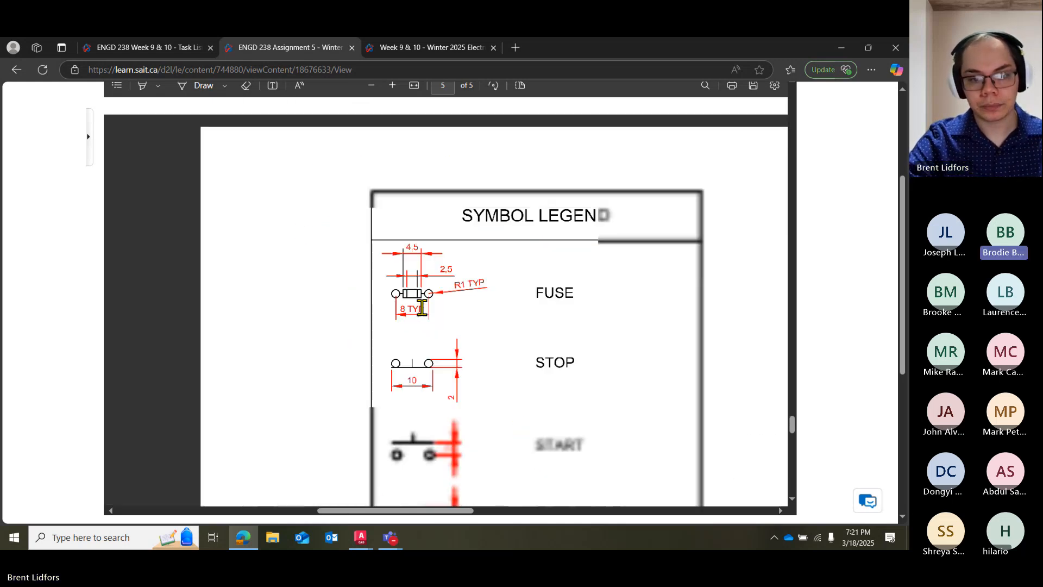
Review the assignment PDF's Procedure Part A instructions on drawing the schematic symbols and saving them as blocks.
scroll(417, 326, up, 5)
ctrl+scroll(429, 328, up, 3)
scroll(430, 335, up, 3)
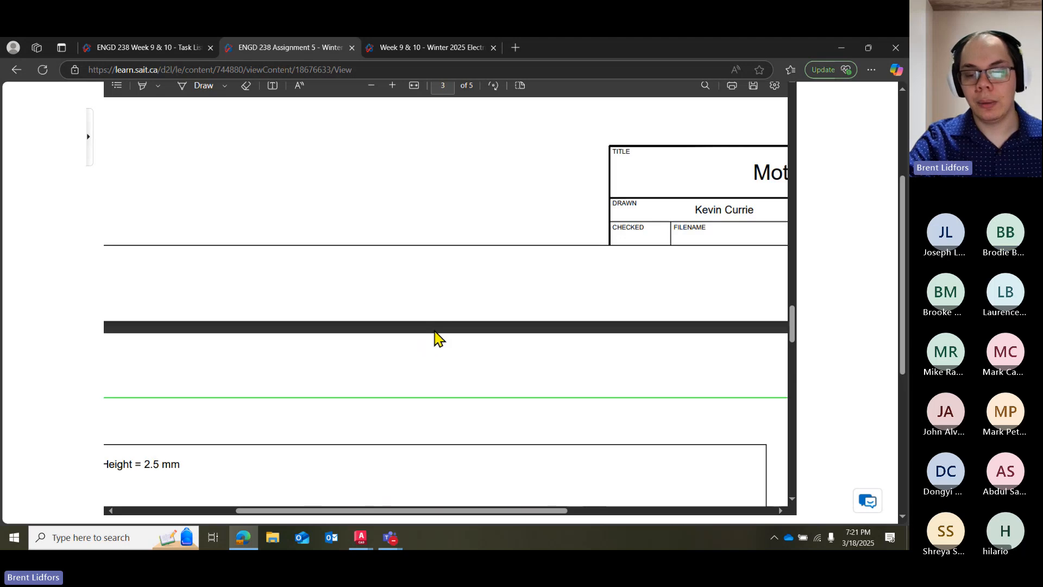
scroll(435, 337, down, 2)
scroll(434, 337, up, 10)
scroll(652, 373, up, 2)
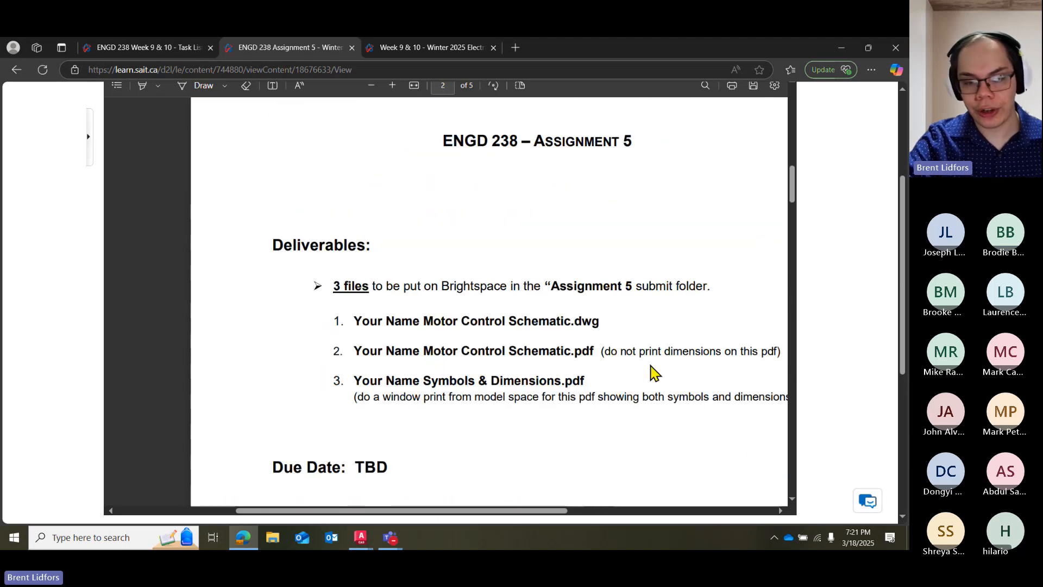
scroll(630, 364, down, 10)
scroll(623, 363, up, 10)
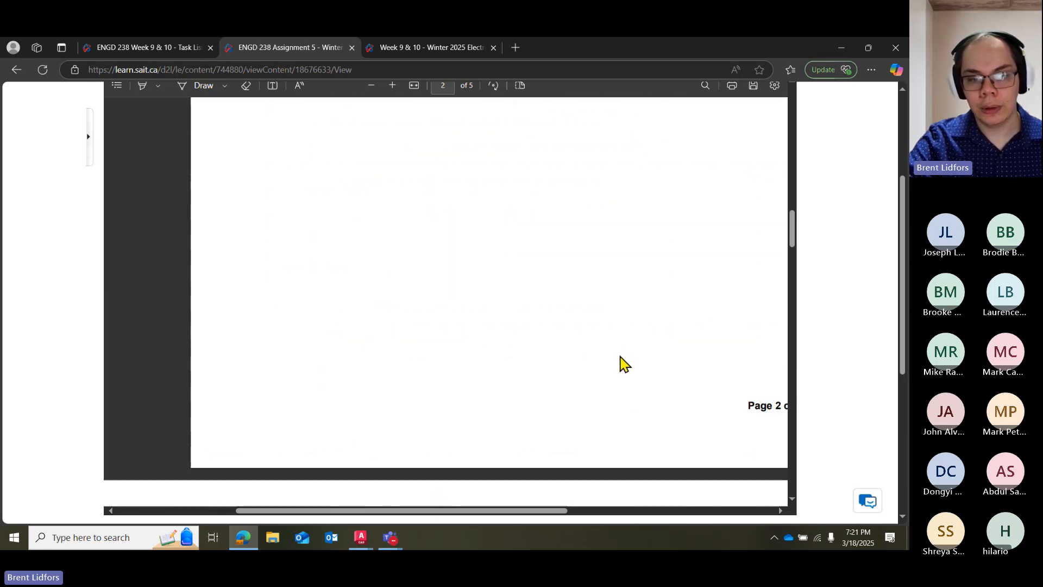
scroll(611, 361, down, 6)
scroll(598, 353, up, 4)
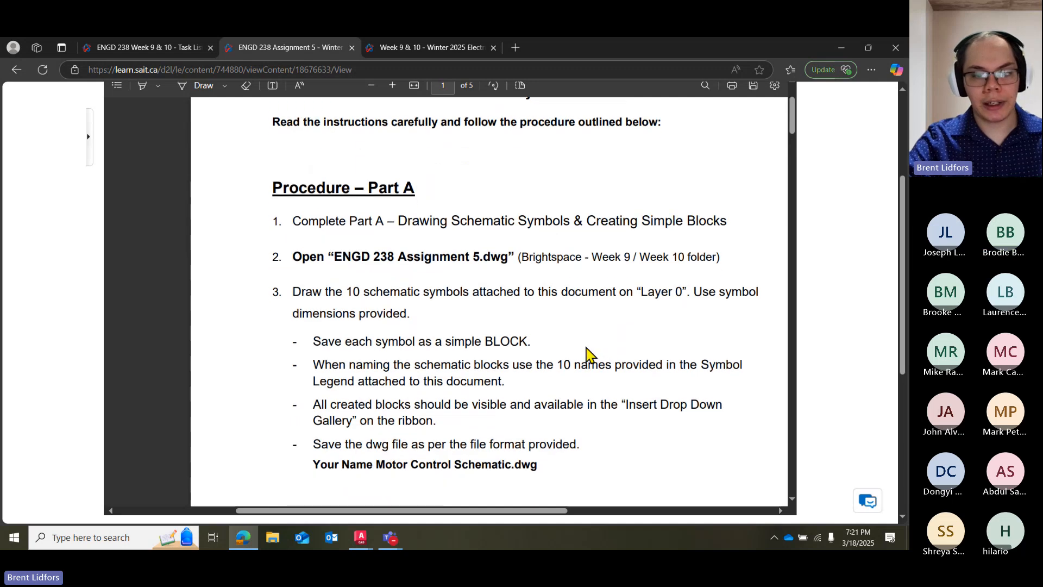
ctrl+scroll(543, 342, down, 1)
drag(346, 302, 478, 300)
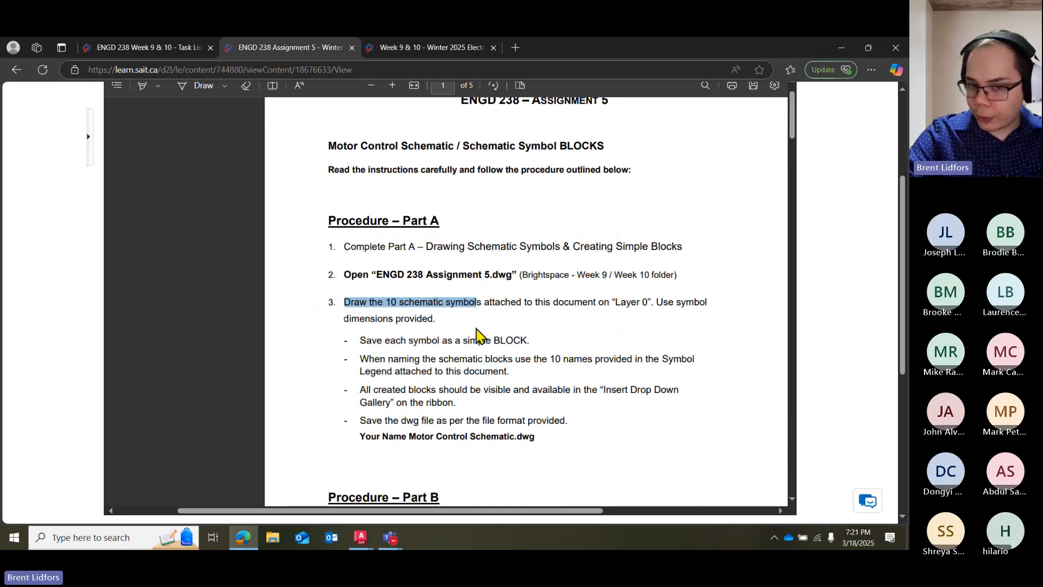
click(477, 335)
drag(362, 341, 528, 340)
click(526, 332)
Return to the Assignment 5 drawing in AutoCAD, start a block definition from the fuse's objects and name it Fuse.
mouse_move(361, 538)
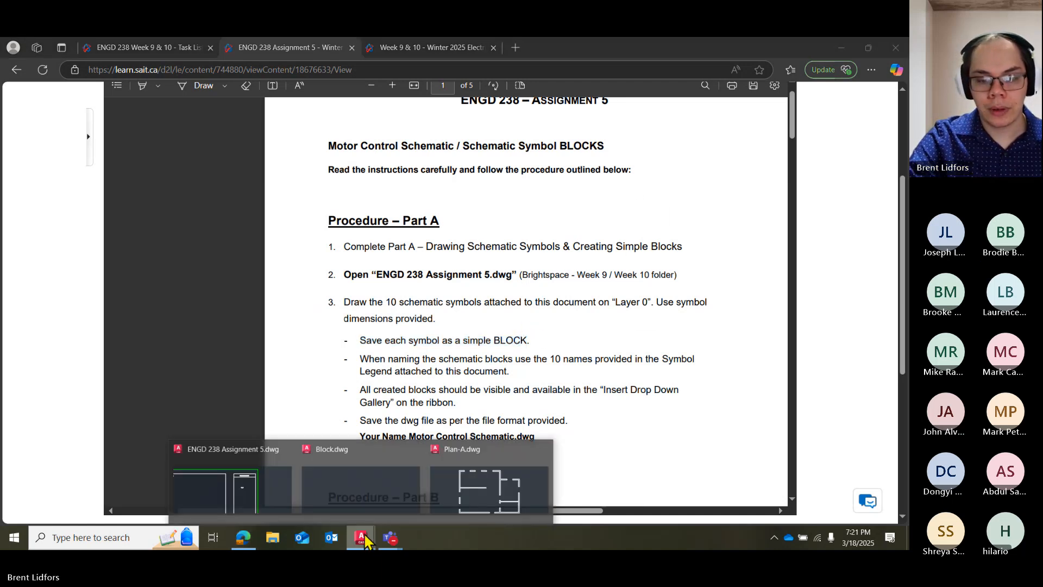
click(268, 496)
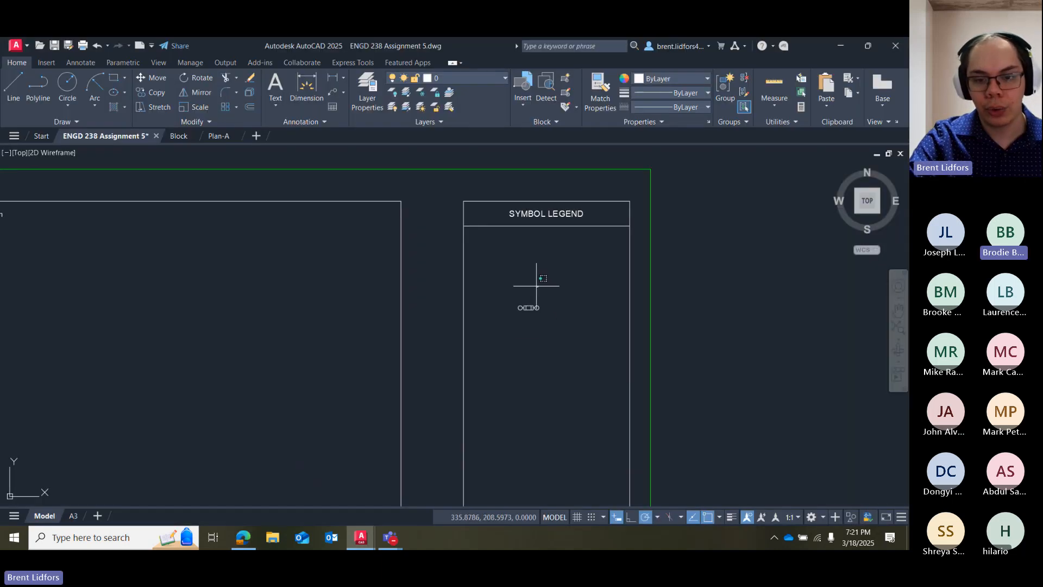
click(46, 62)
click(169, 87)
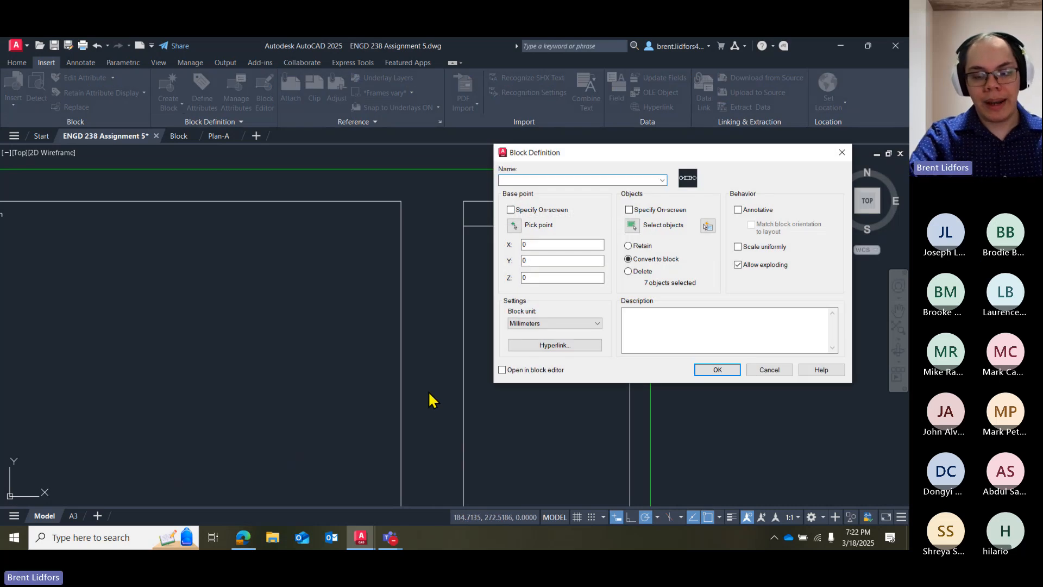
text(Fuse)
Switch to the assignment PDF in the browser and read the Part A rules for saving and naming the symbol blocks.
key(alt+Tab)
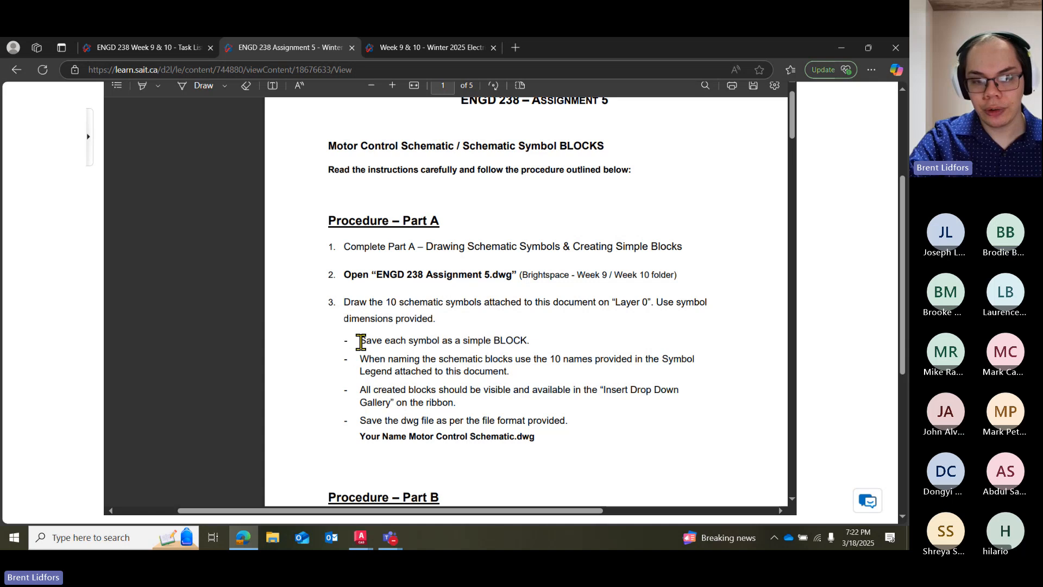
drag(362, 340, 525, 339)
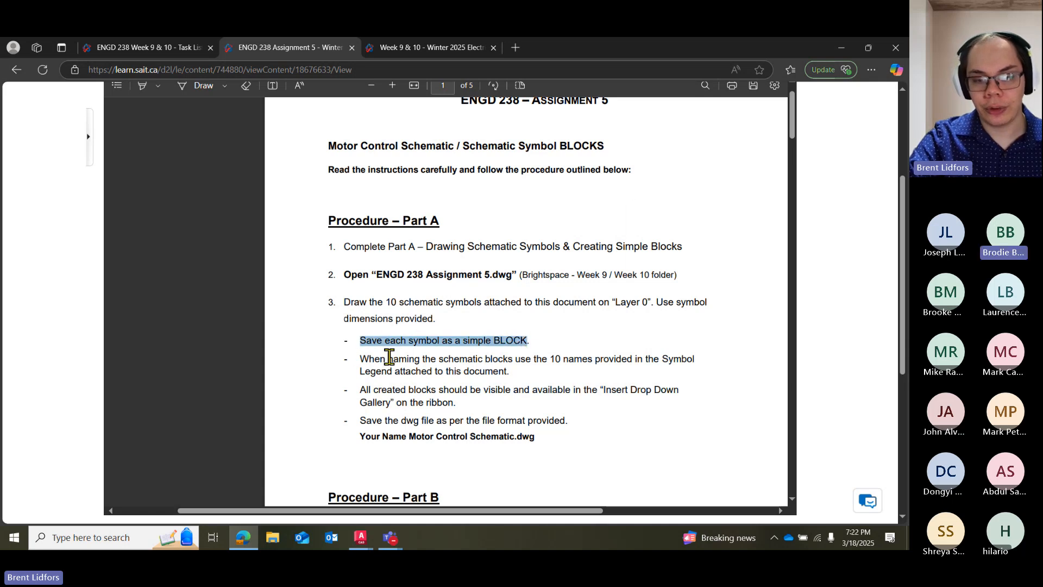
click(368, 357)
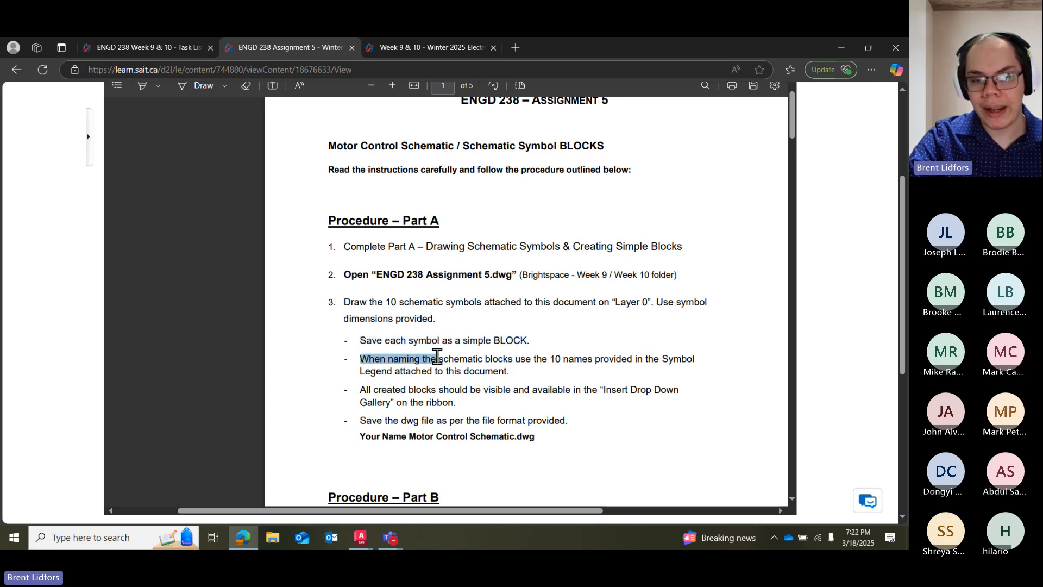
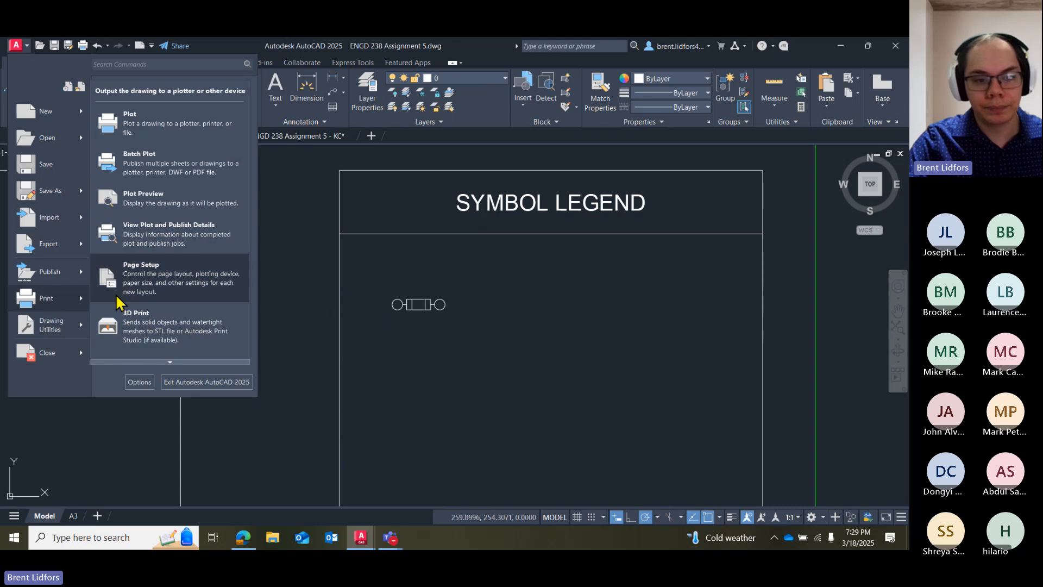
Dismiss the application menu and open the drawing's A3 layout.
click(333, 294)
click(72, 516)
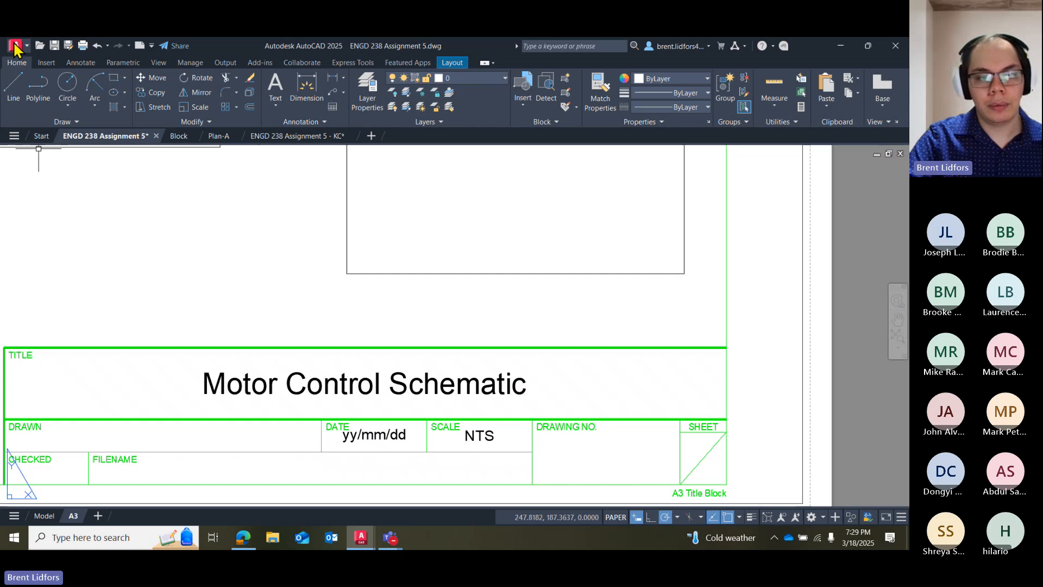
Check the plot settings of the A3 layout without plotting and look over the sheet.
key(ctrl+p)
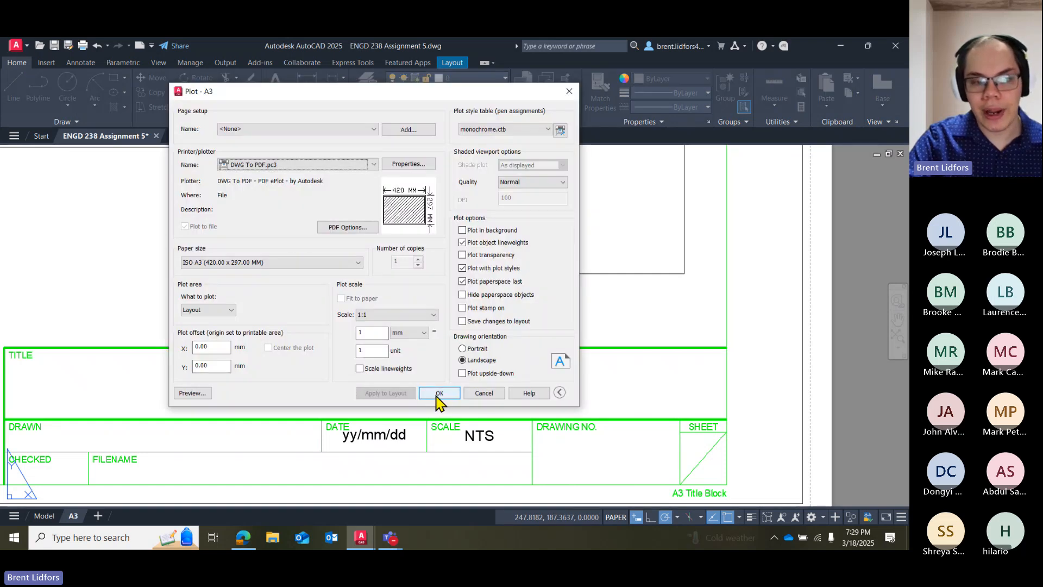
click(569, 92)
scroll(338, 459, down, 10)
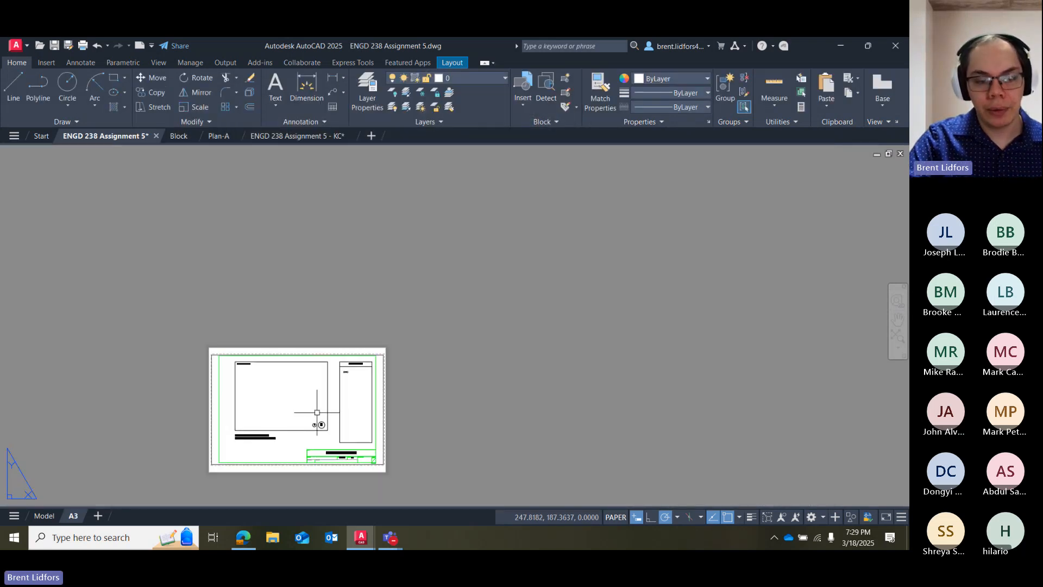
scroll(318, 412, up, 6)
middle_drag(242, 435, 479, 316)
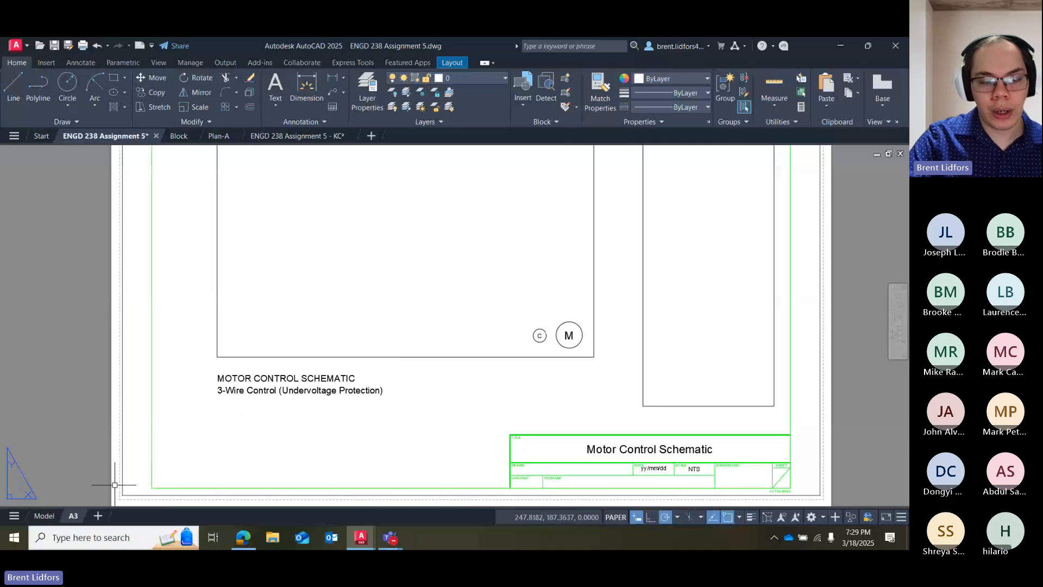
Switch from the A3 layout to model space and bring the schematic frame and symbol legend into view.
click(44, 516)
scroll(460, 271, down, 10)
scroll(458, 313, up, 4)
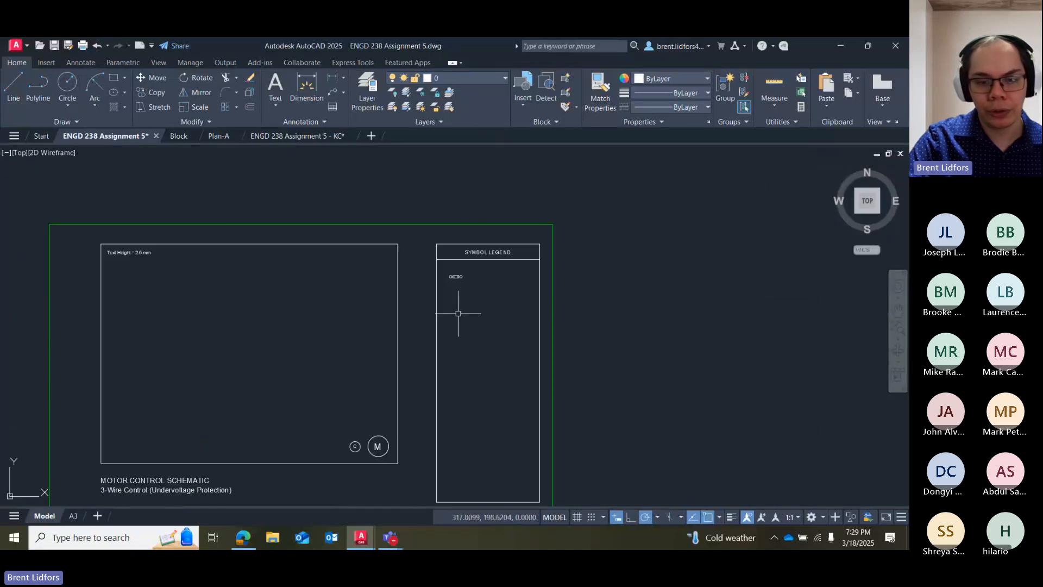
middle_drag(325, 310, 308, 284)
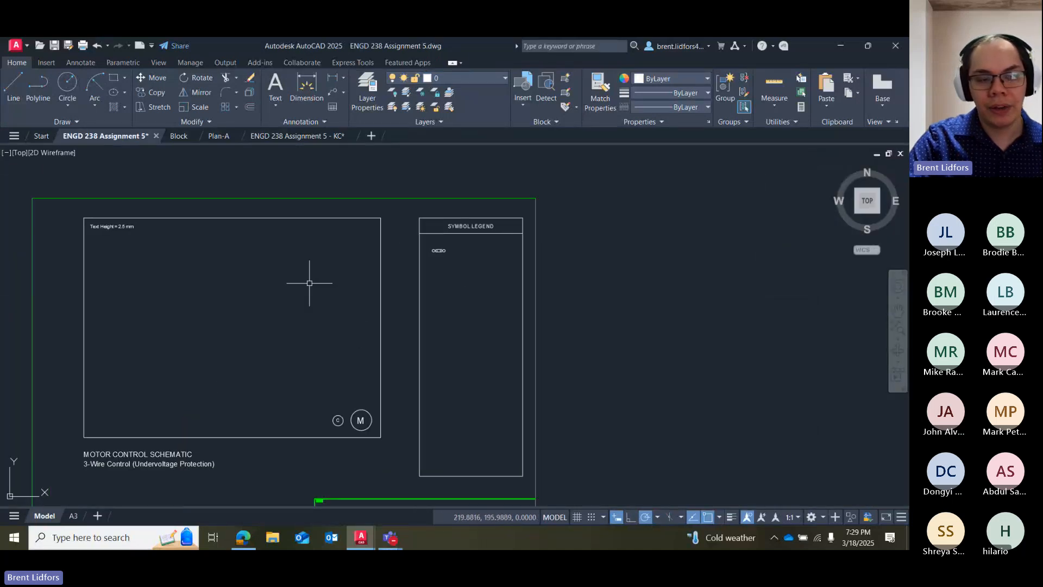
click(26, 47)
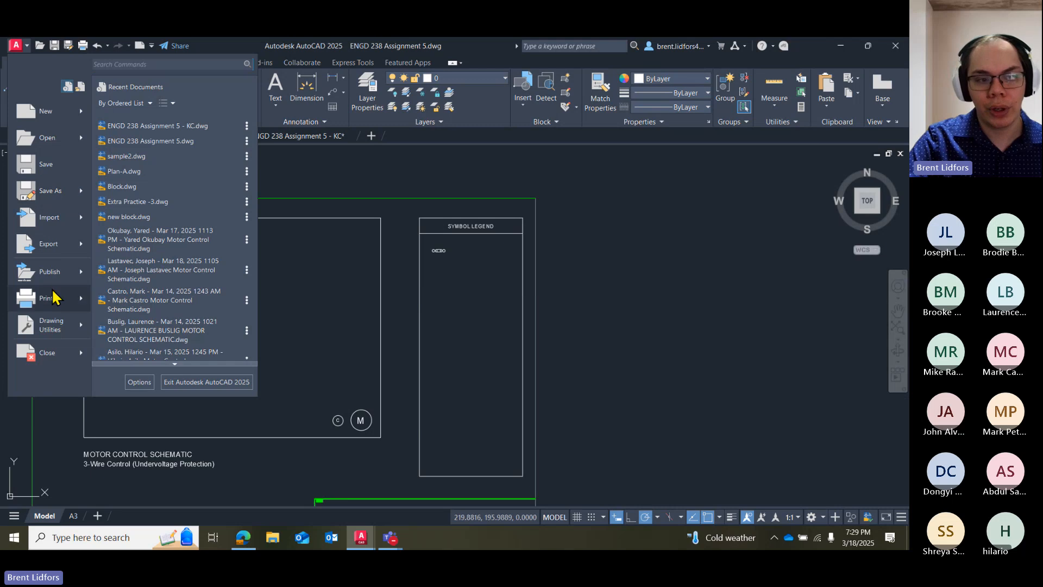
mouse_move(46, 298)
click(171, 137)
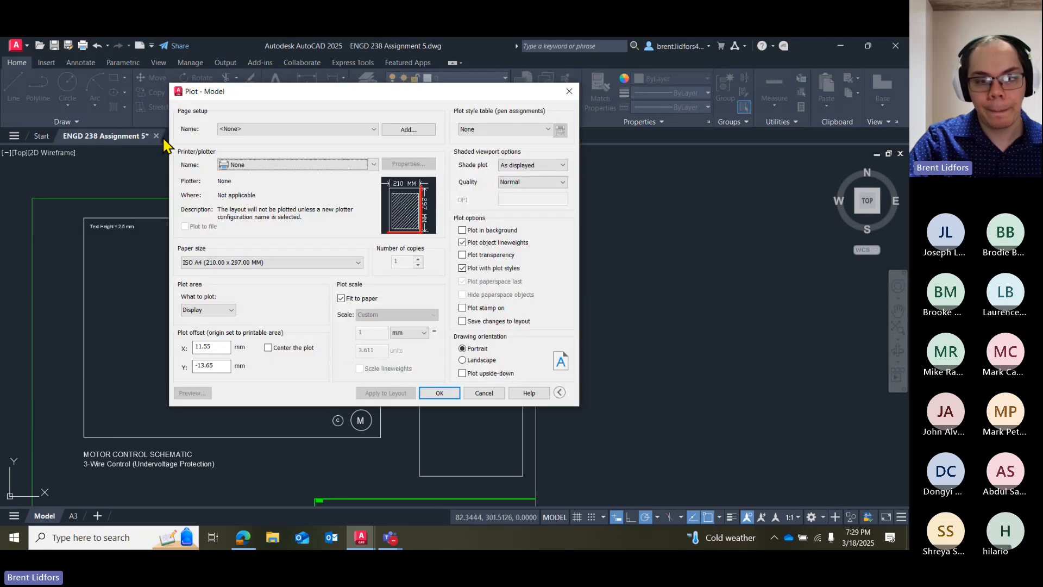
drag(223, 93, 482, 112)
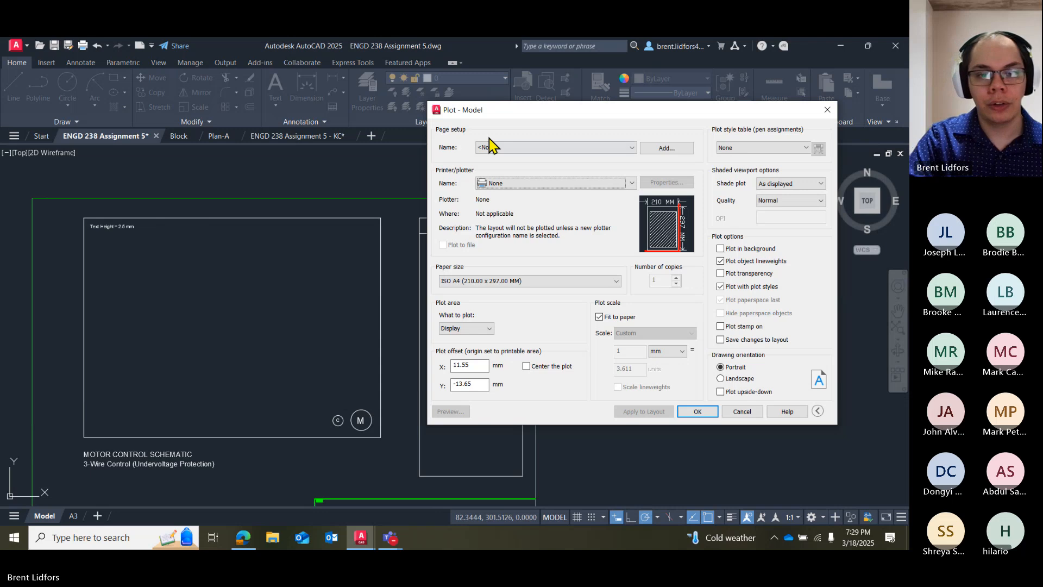
drag(492, 112, 535, 102)
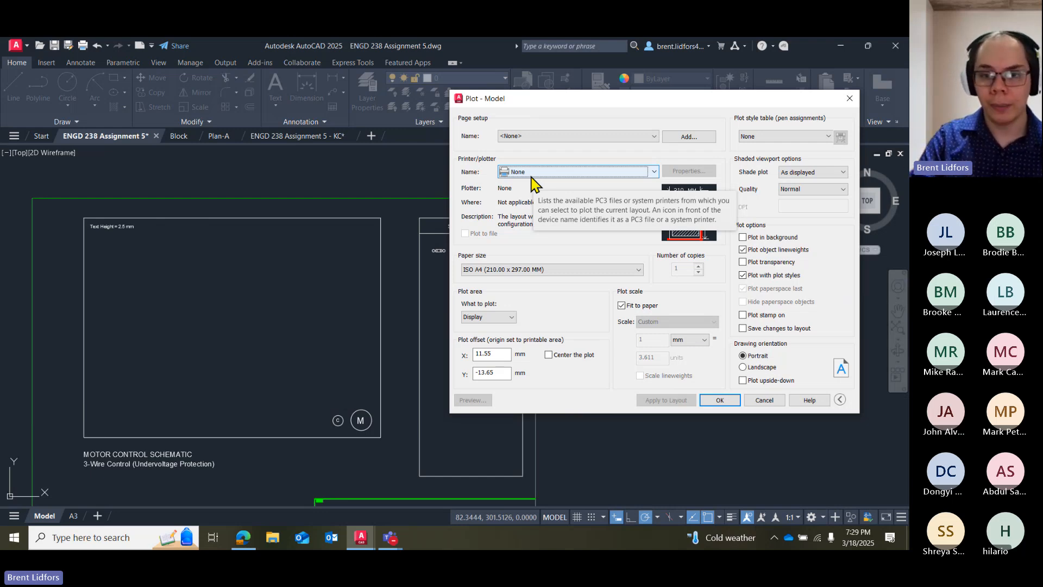
click(531, 173)
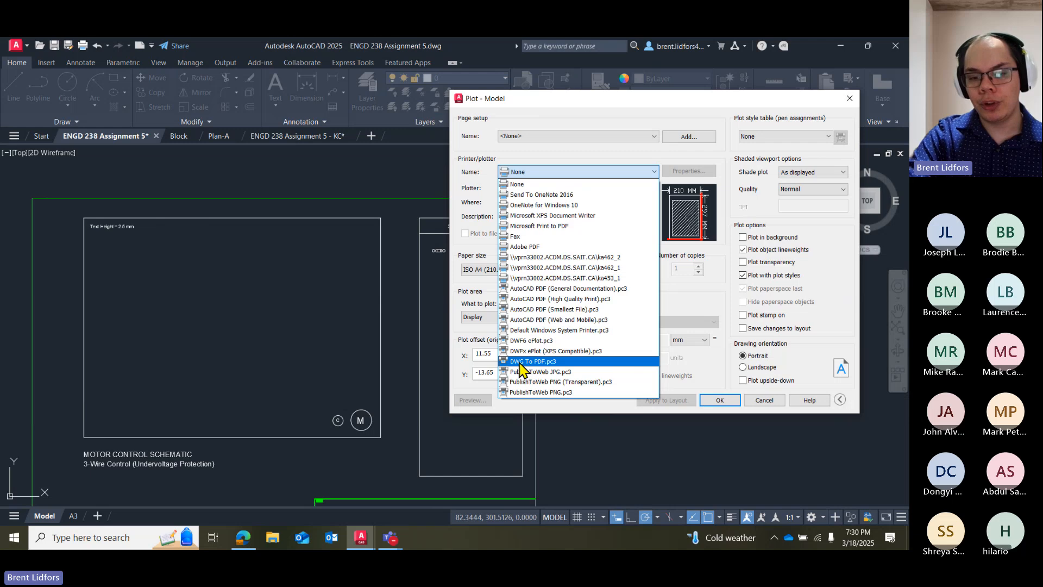
click(532, 362)
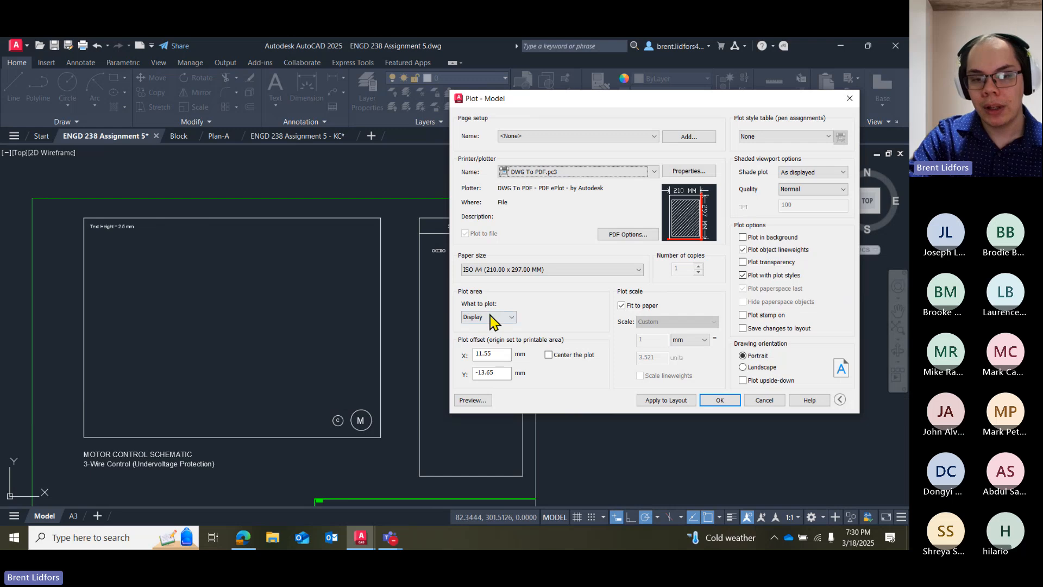
click(492, 318)
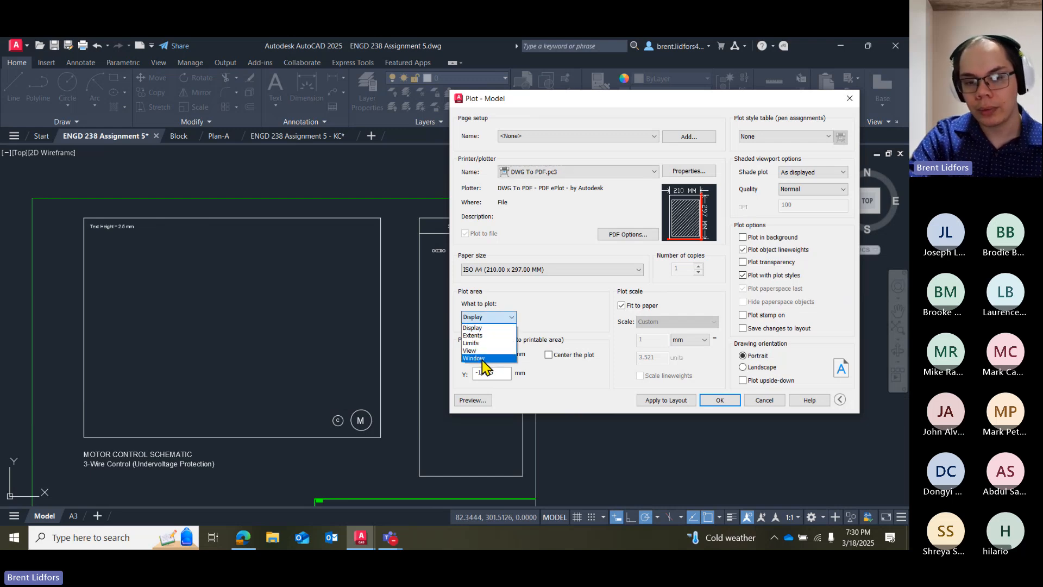
click(483, 359)
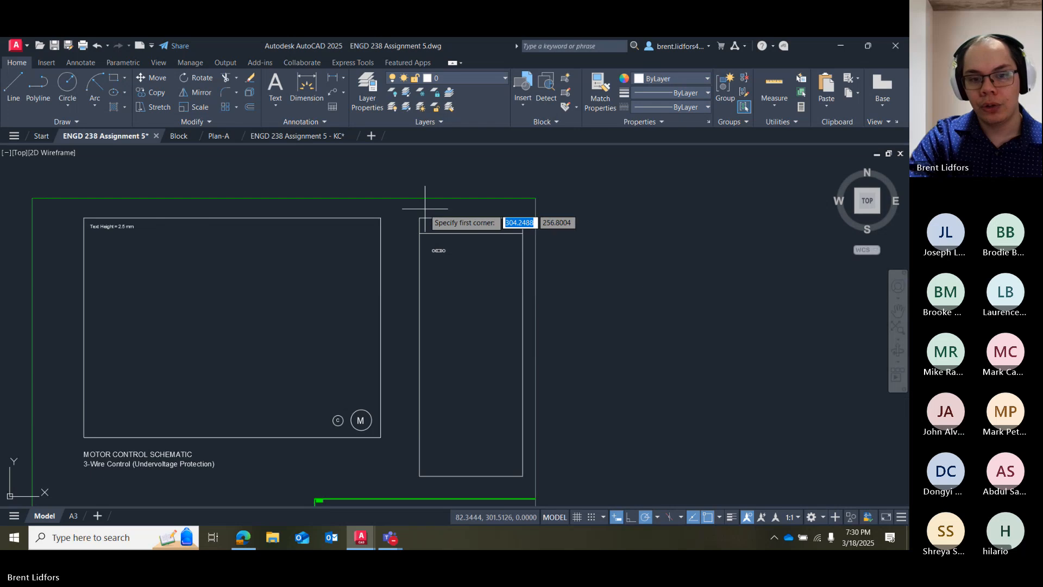
click(408, 207)
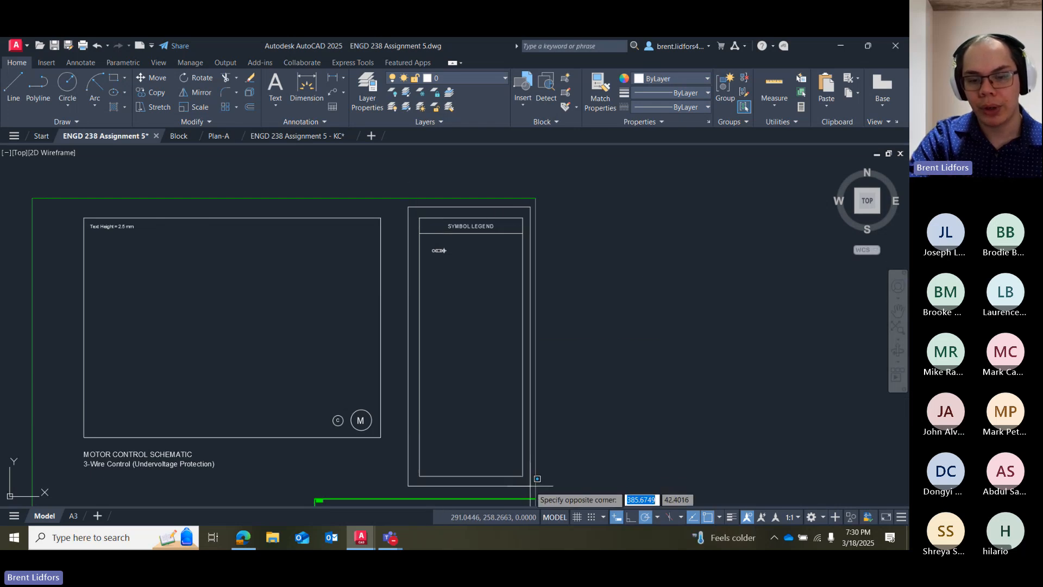
click(537, 478)
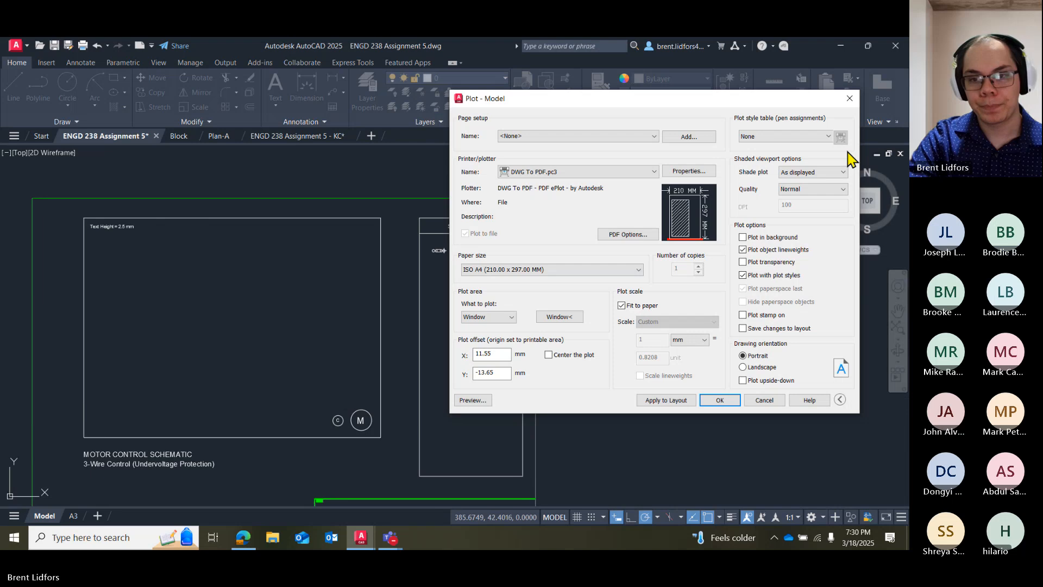
click(850, 98)
Switch to the ENGD 238 Assignment 5 - KC drawing and set up a model space plot with the DWG To PDF.pc3 plotter.
click(280, 136)
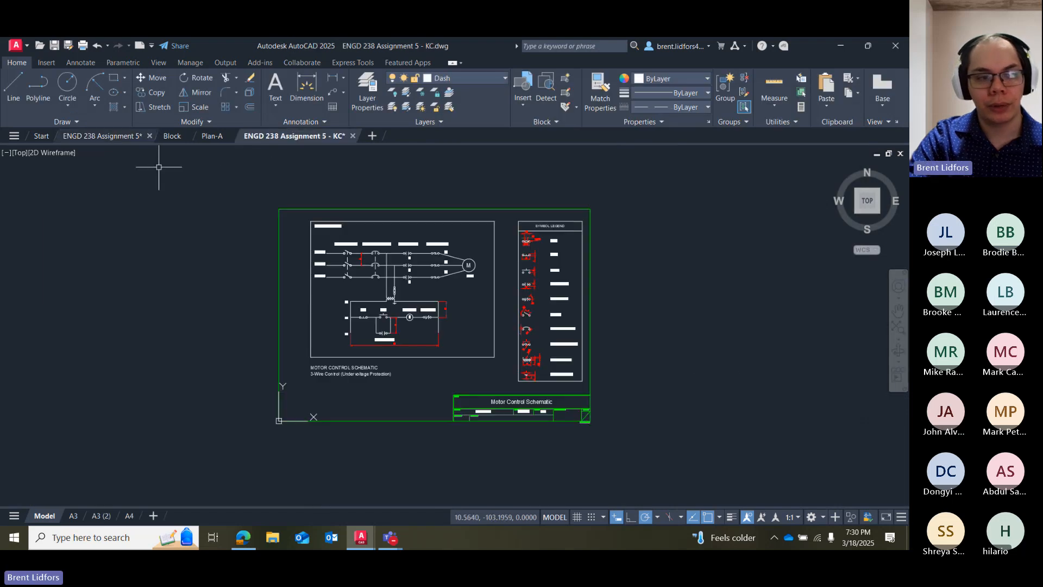
scroll(623, 325, up, 2)
click(15, 45)
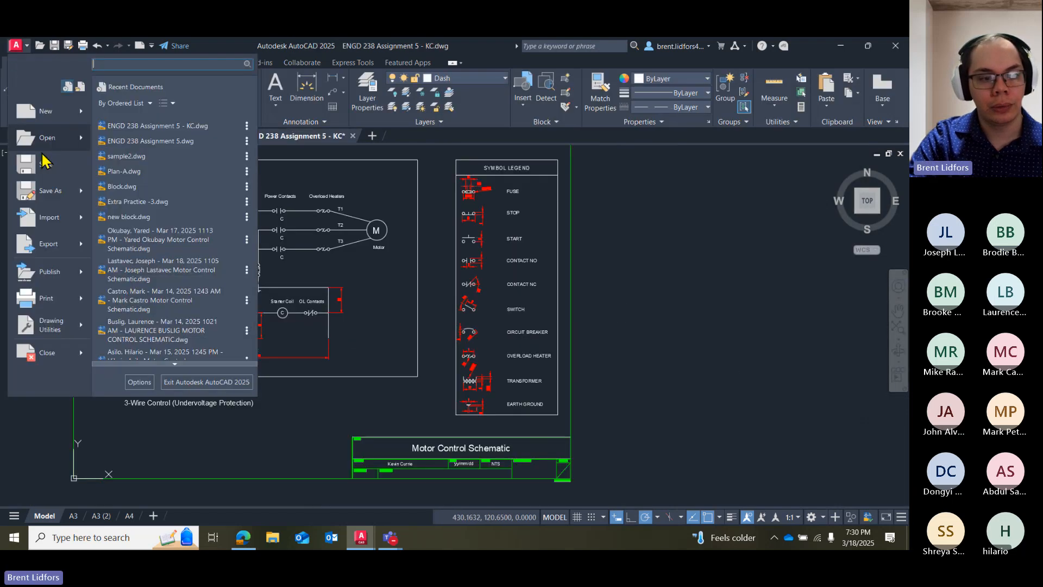
click(43, 297)
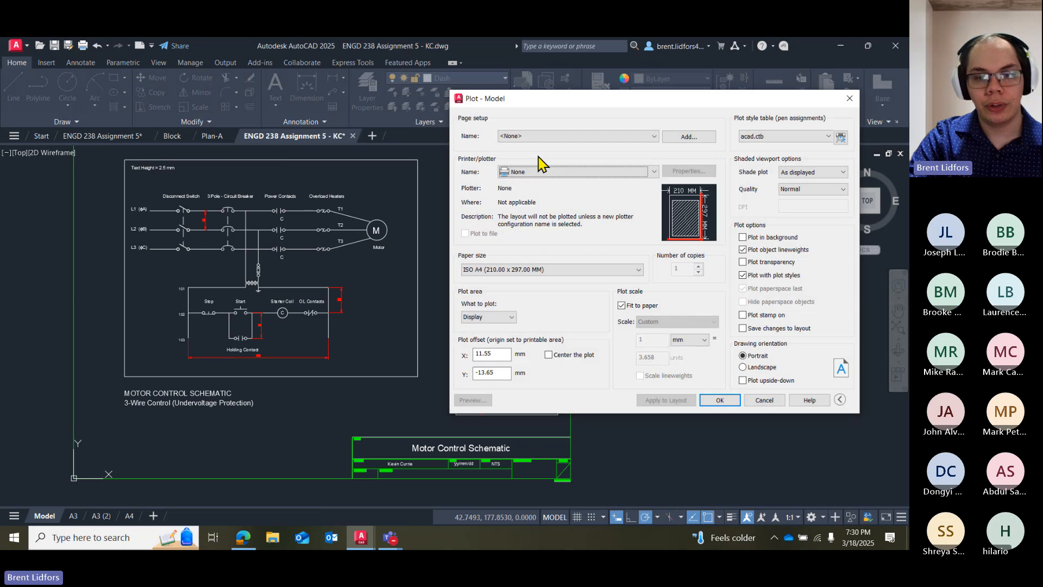
click(544, 173)
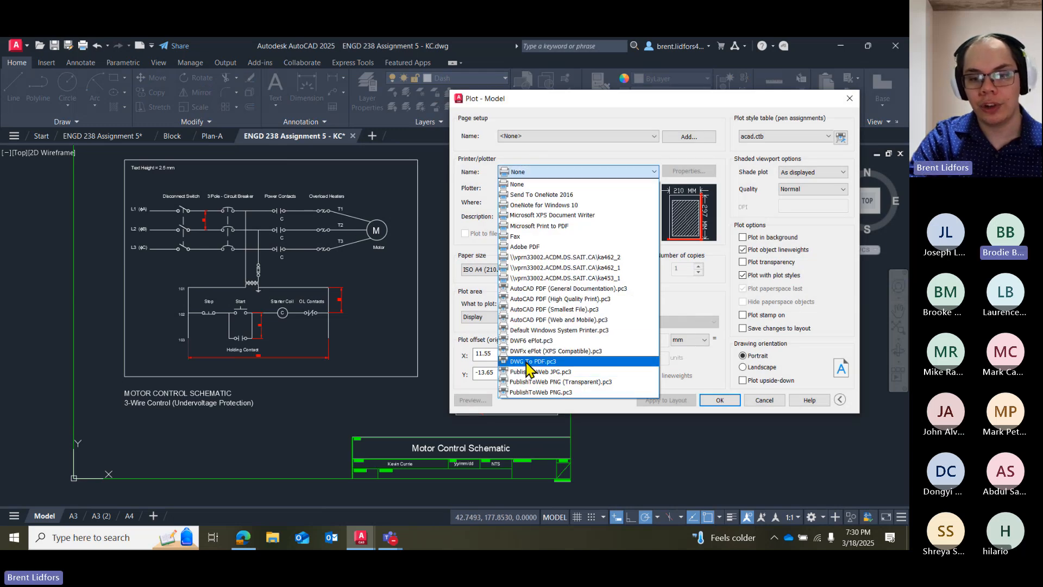
click(543, 362)
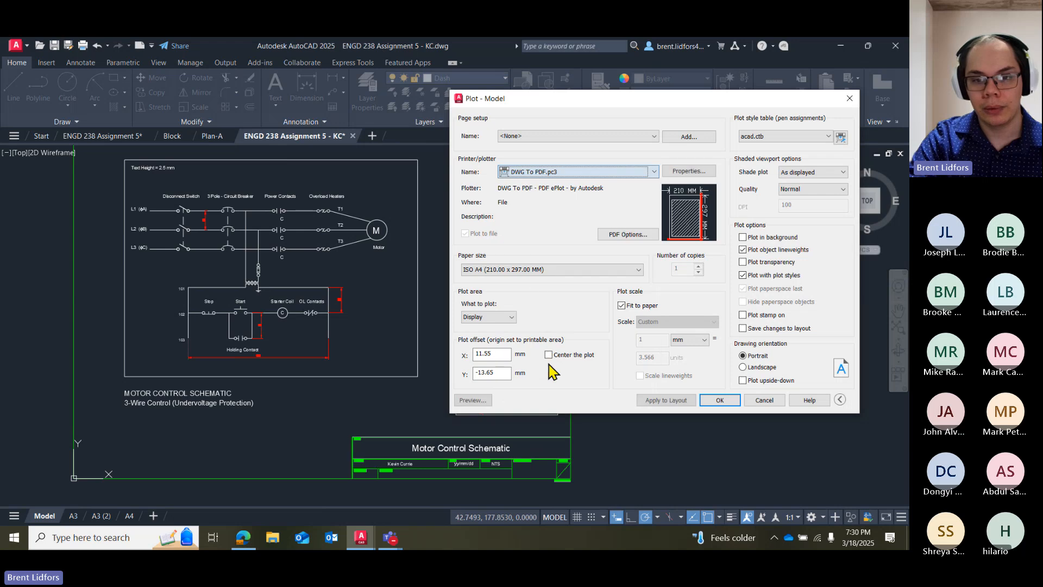
Set the plot area to a window enclosing the whole symbol legend.
click(492, 317)
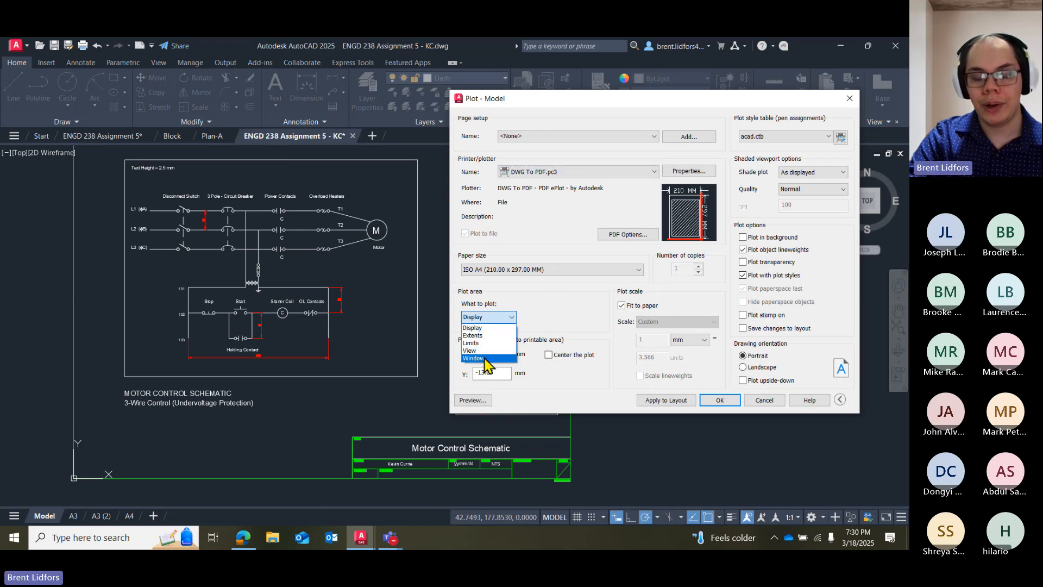
click(483, 359)
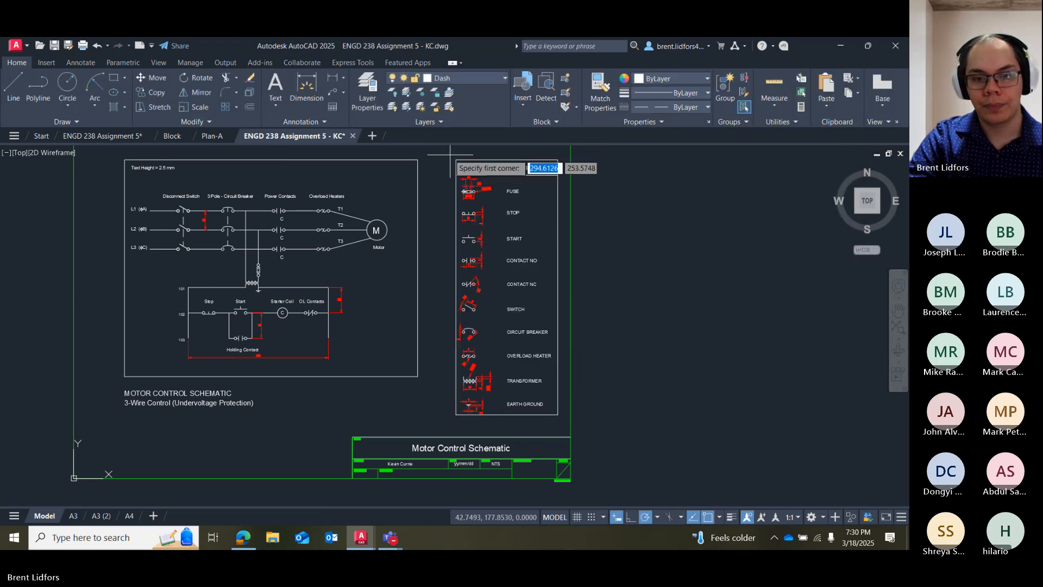
click(448, 154)
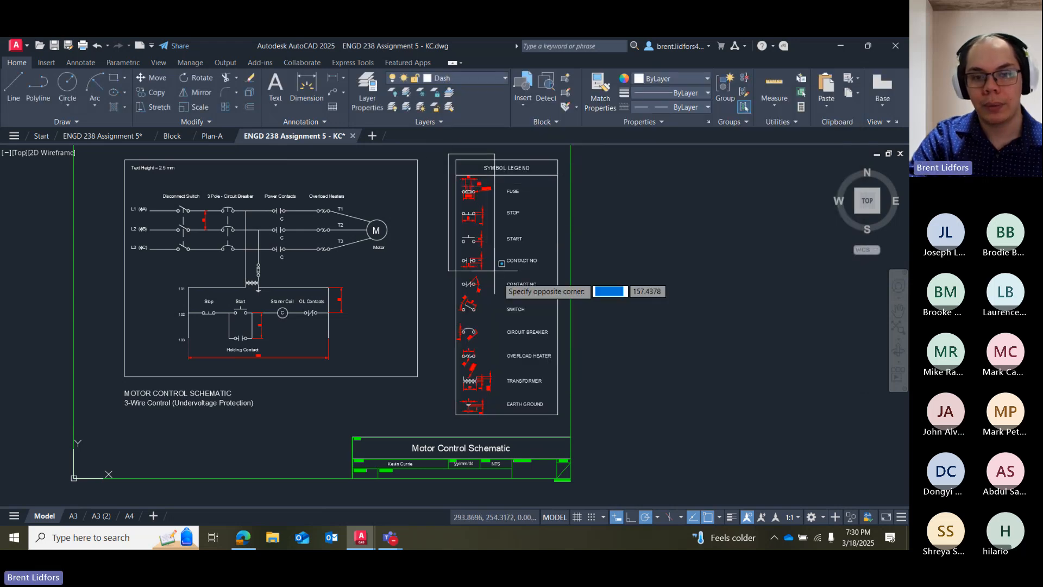
click(564, 418)
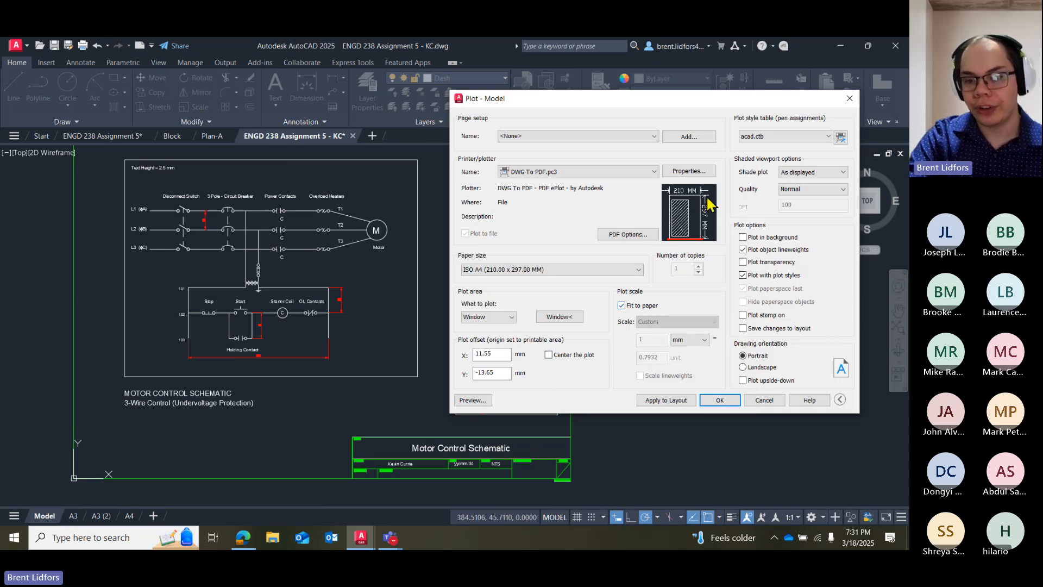
Center the plot on the page and keep it scaled to fit the paper.
mouse_move(679, 209)
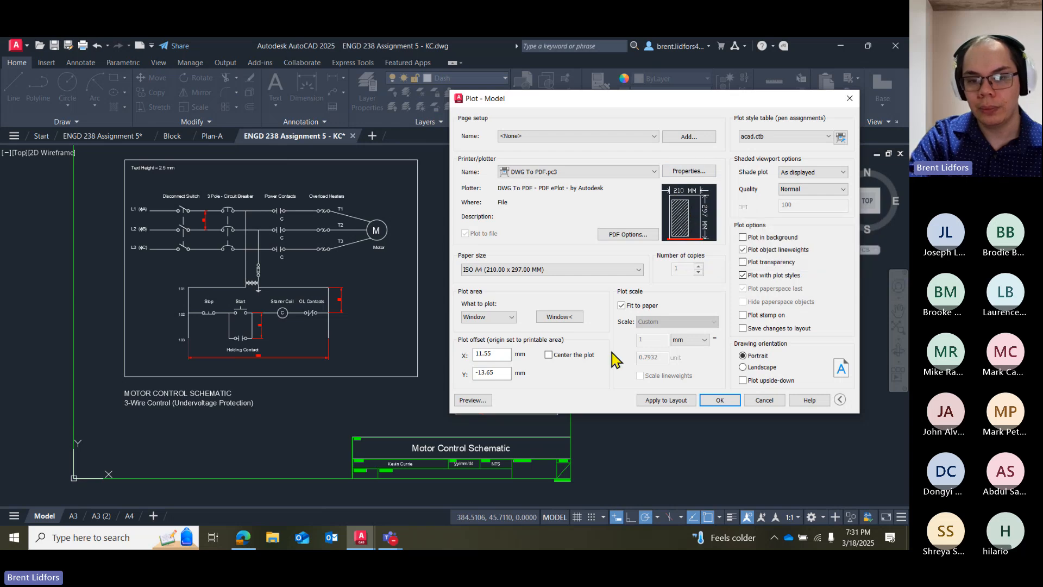
click(575, 359)
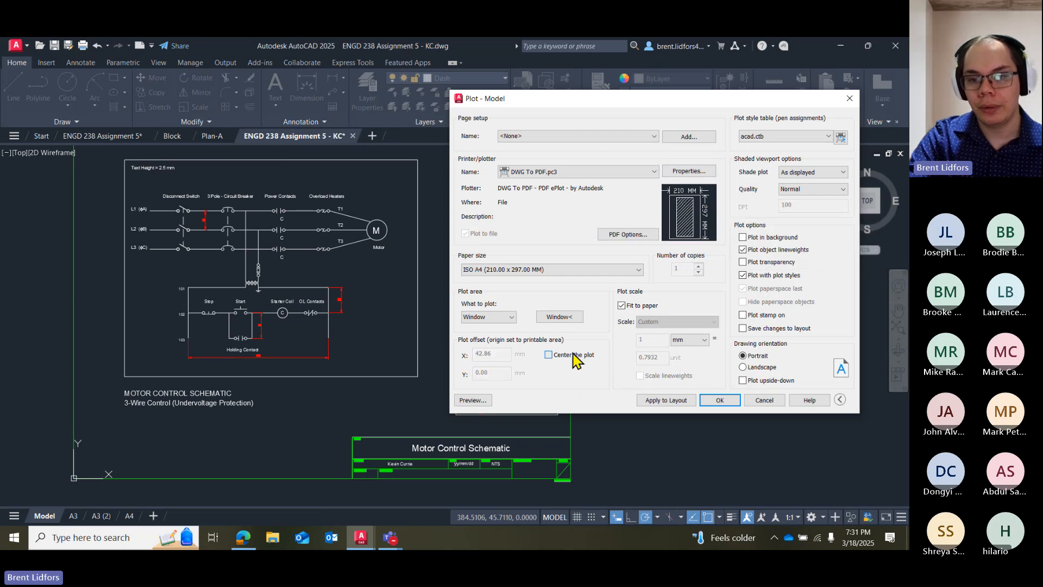
mouse_move(686, 247)
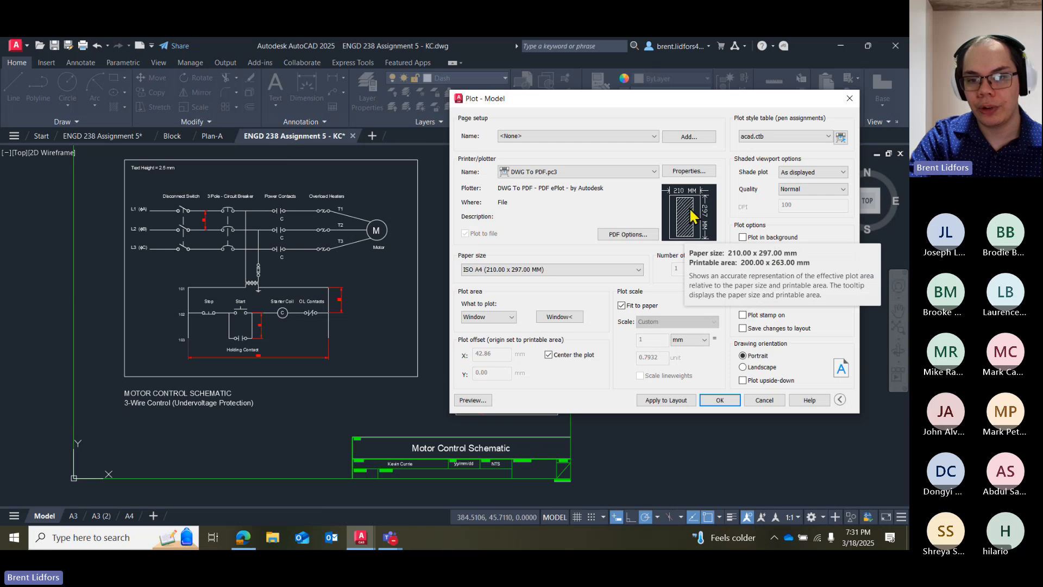
click(641, 307)
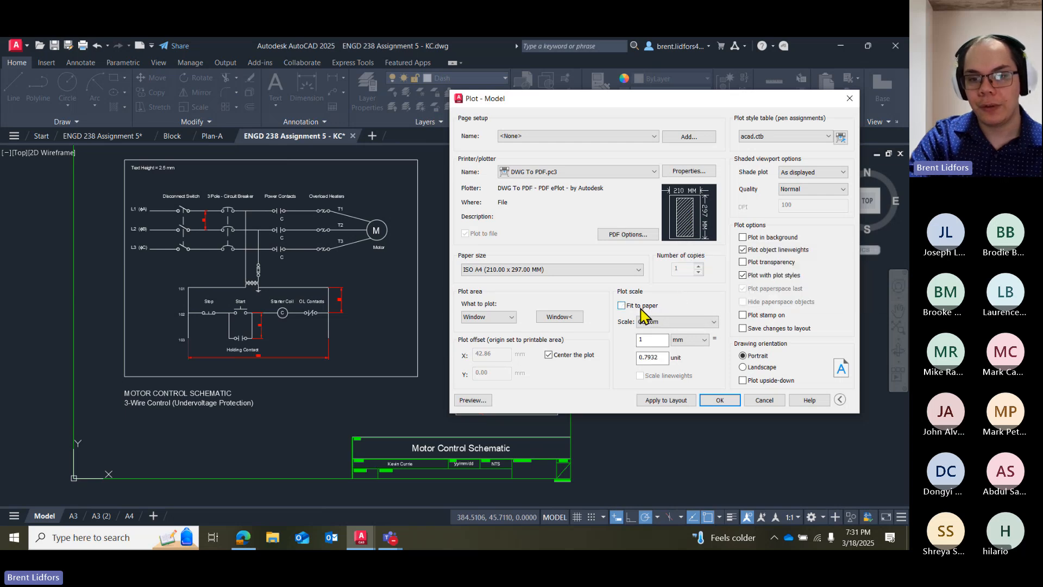
click(642, 308)
mouse_move(687, 237)
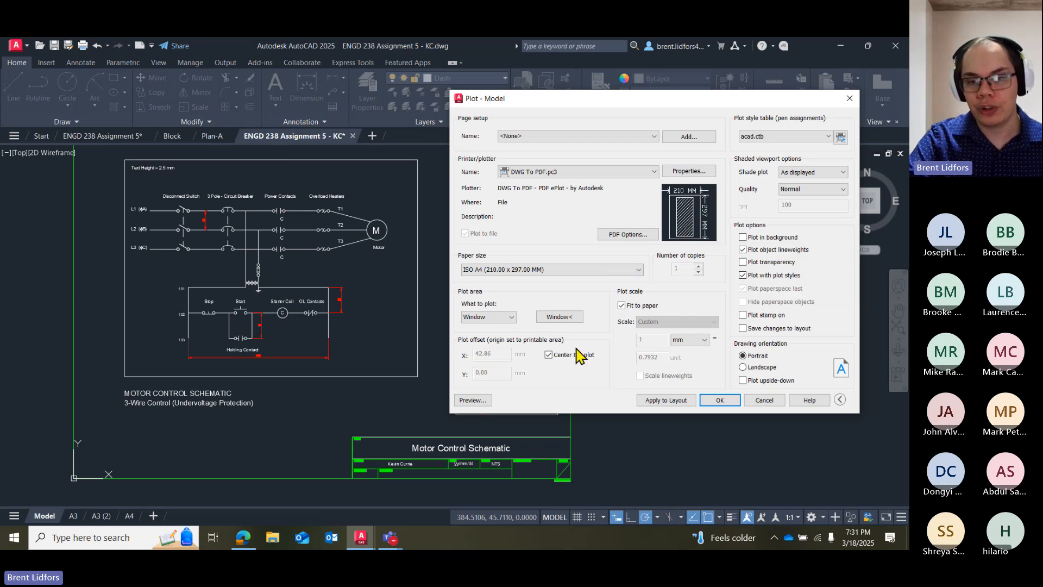
Plot the legend with DWG To PDF.pc3 and save it to the Desktop as ENGD 238 Assignment 5 - KC-Model.pdf.
click(487, 317)
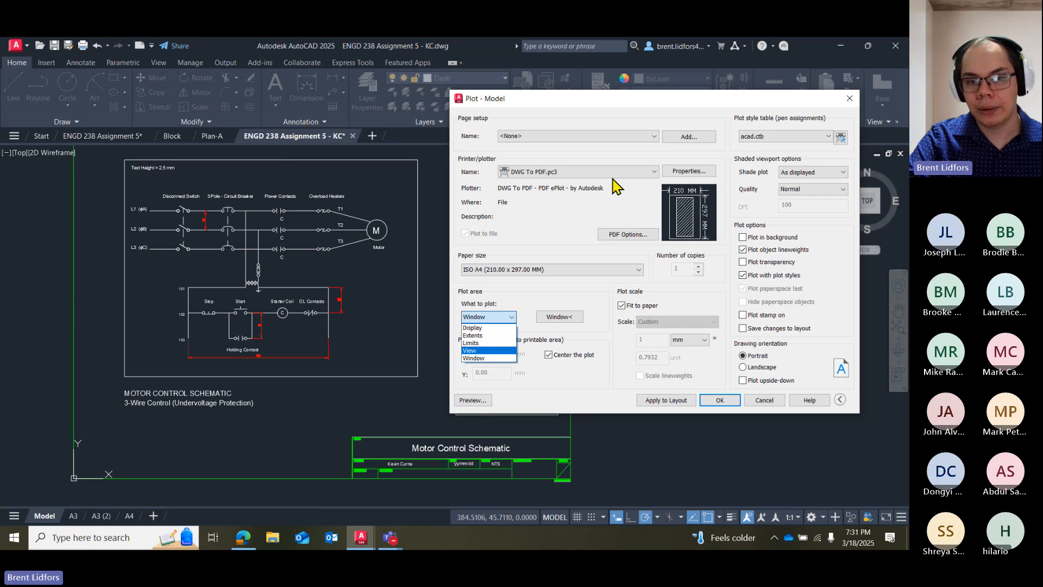
click(581, 172)
click(582, 172)
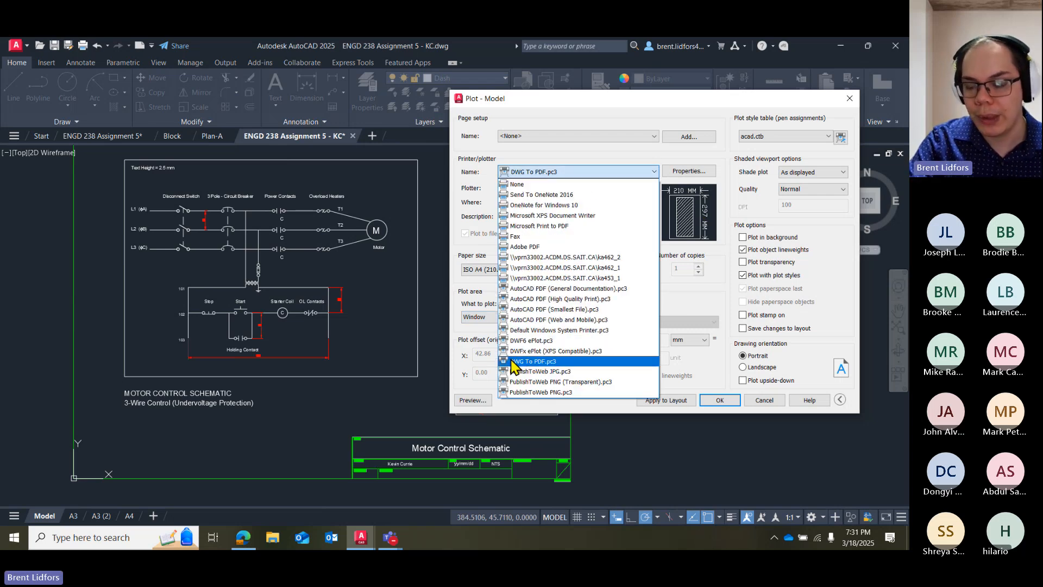
click(514, 362)
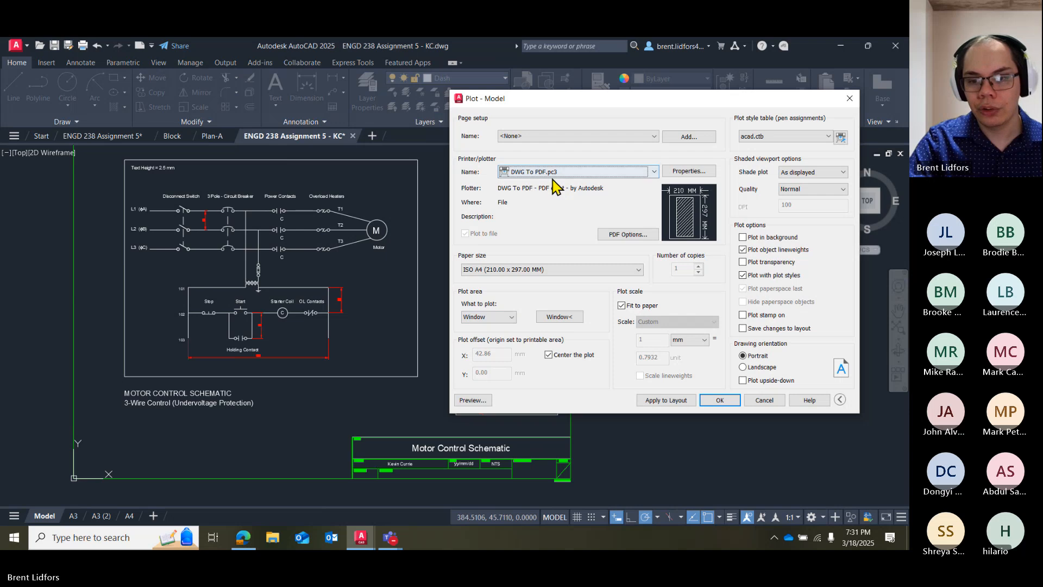
click(721, 400)
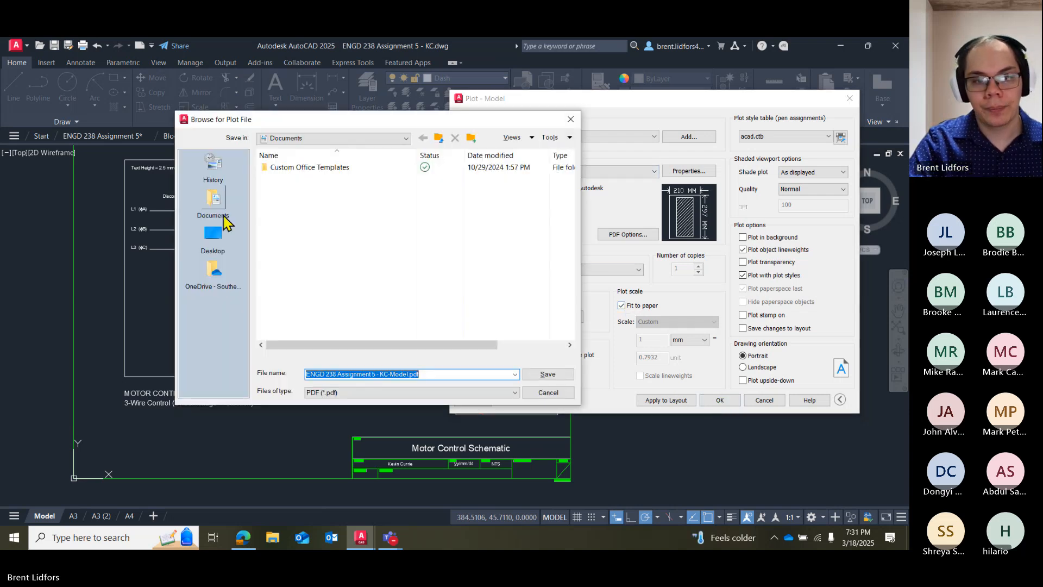
click(212, 236)
click(547, 375)
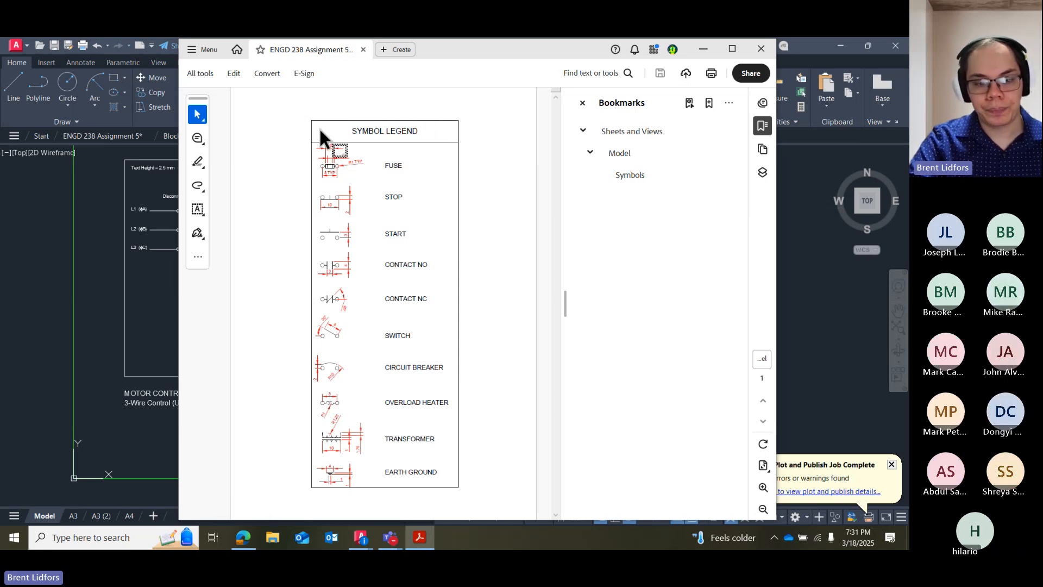
Bring up the assignment PDF's symbol legend page in the browser, switch to the Teams meeting window and stop sharing the screen.
click(244, 538)
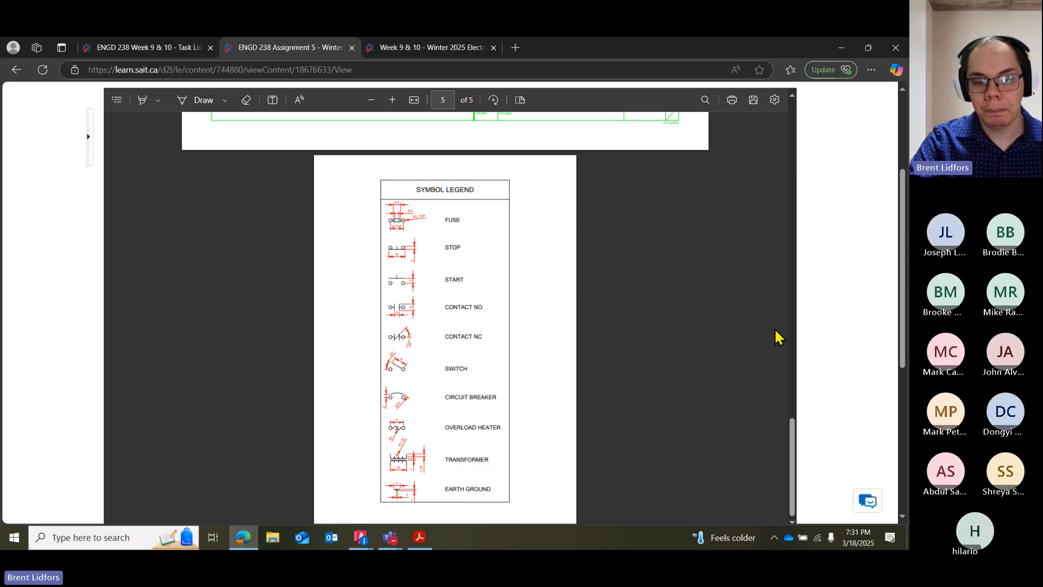
click(389, 538)
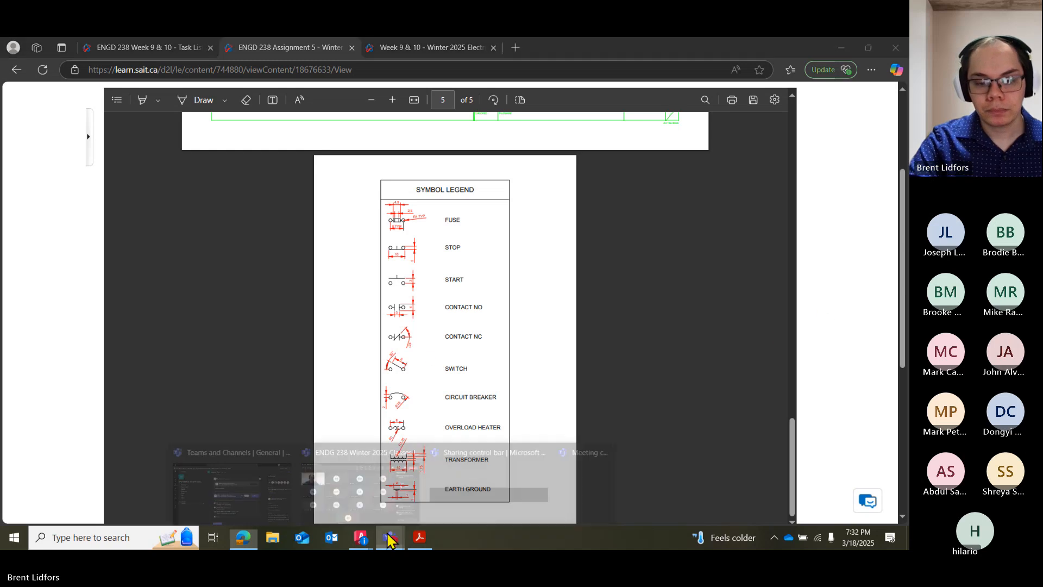
click(383, 502)
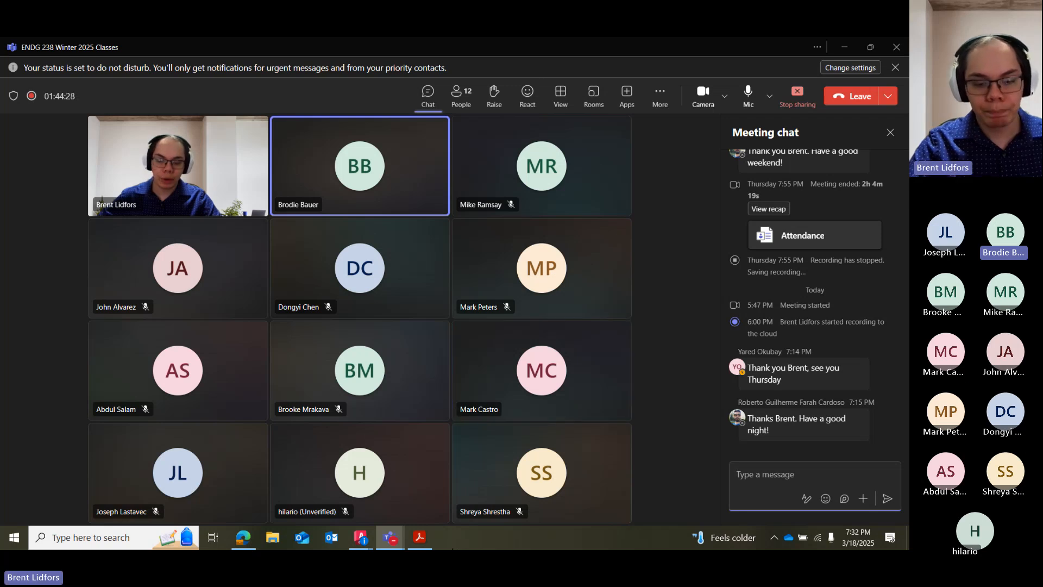
click(569, 55)
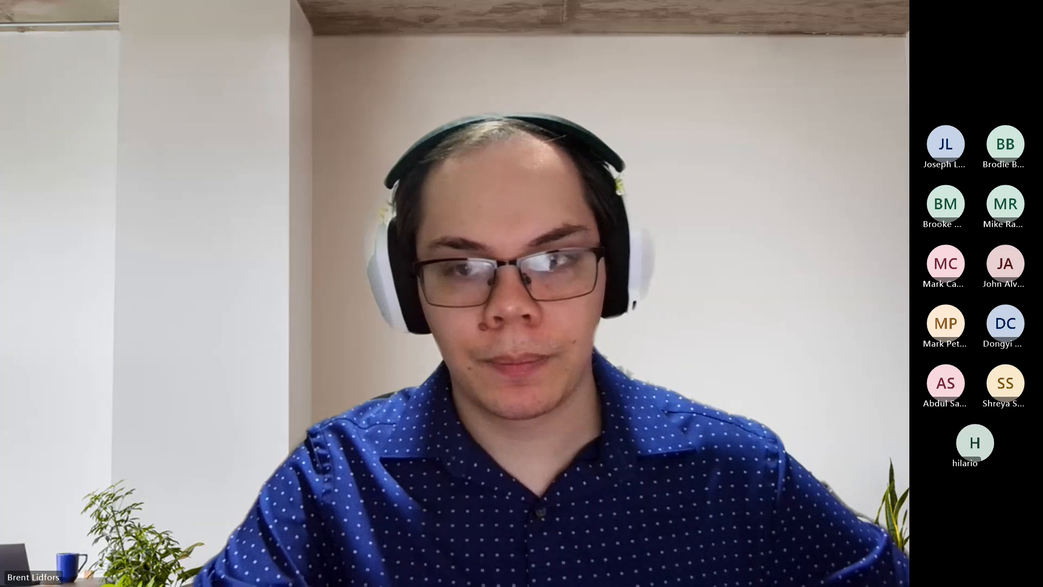